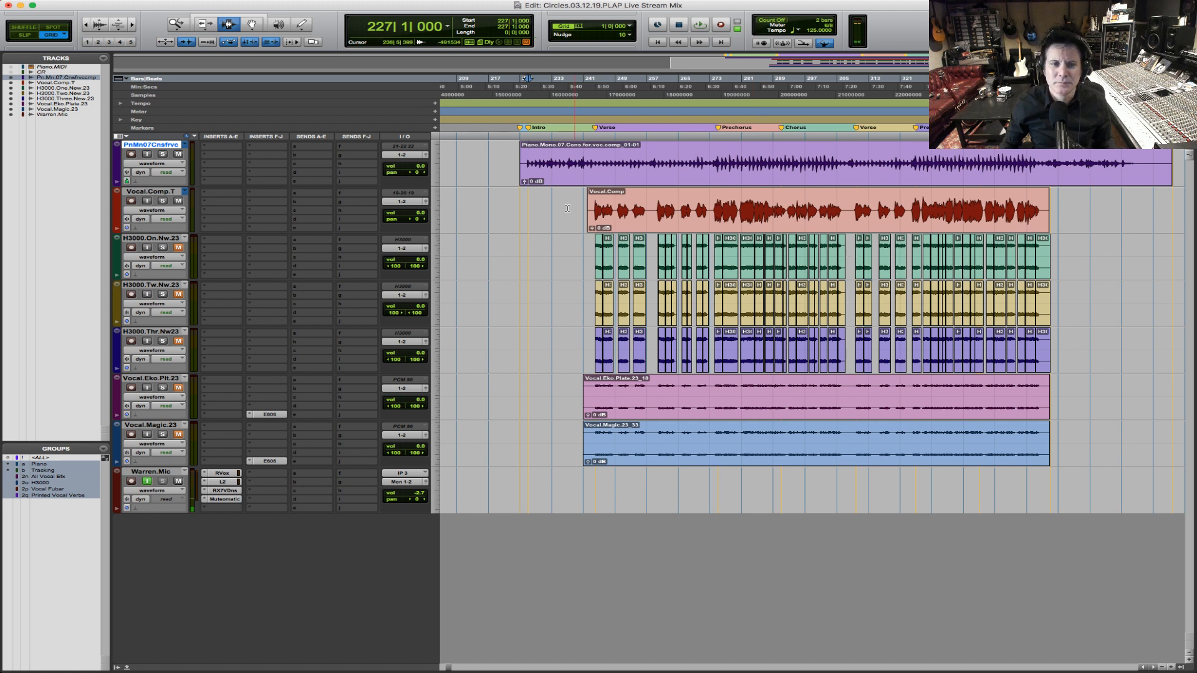
Step: Audition the opening of the piano track from bar 226 and return the cursor to bar 227
{"action": "left_click_drag", "start_coordinate": [527, 159], "coordinate": [1145, 172]}
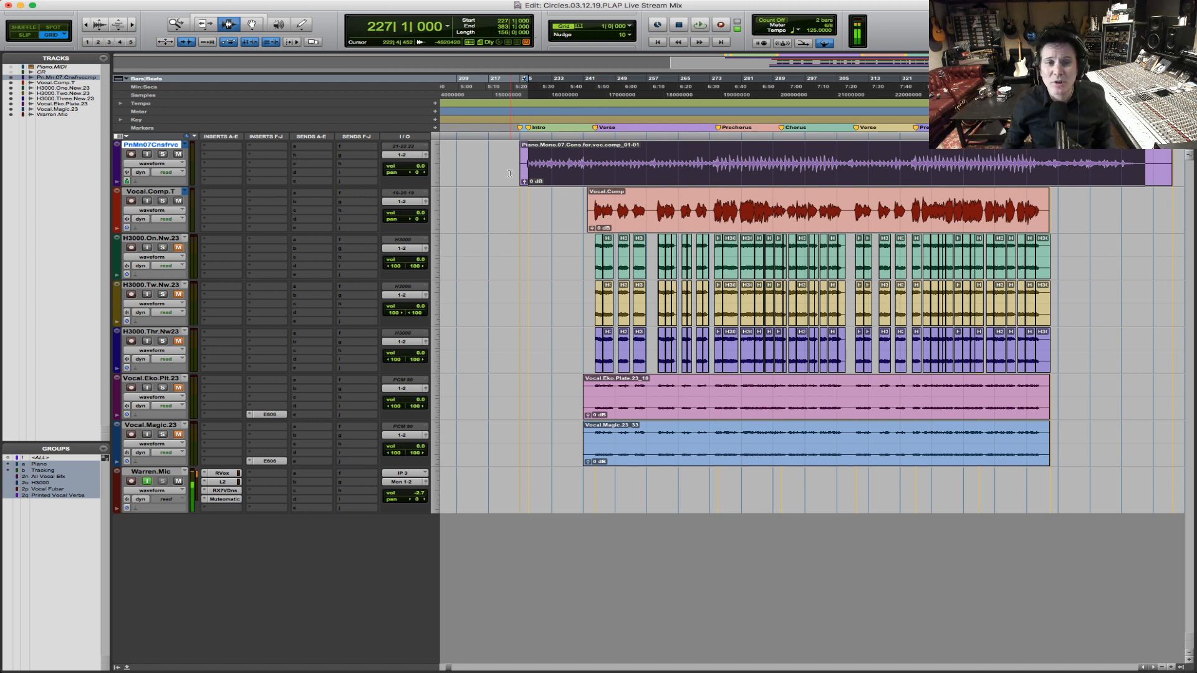
{"action": "left_click", "coordinate": [525, 163]}
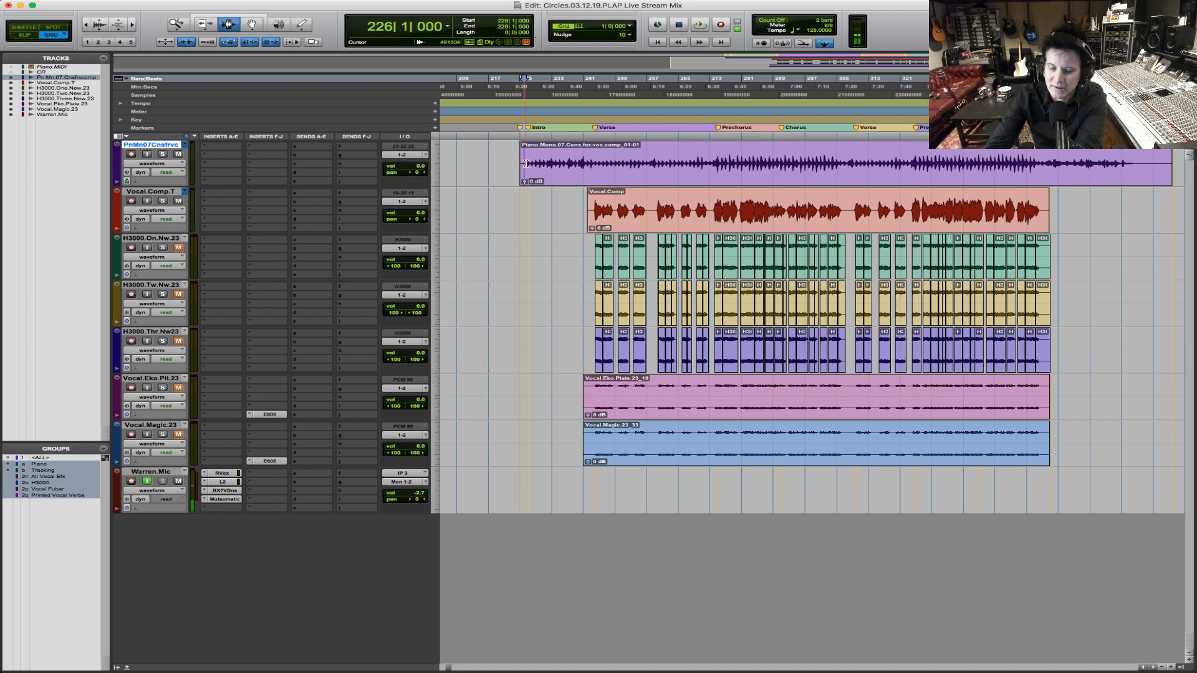
{"action": "key", "text": "space"}
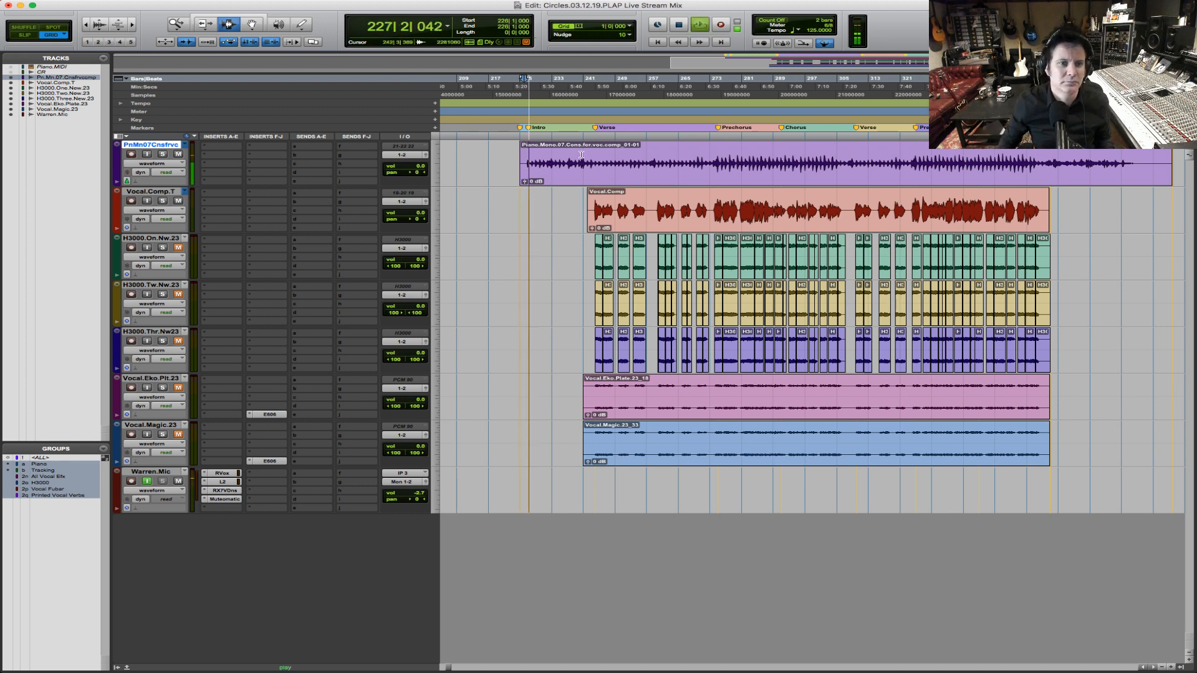
{"action": "key", "text": "space"}
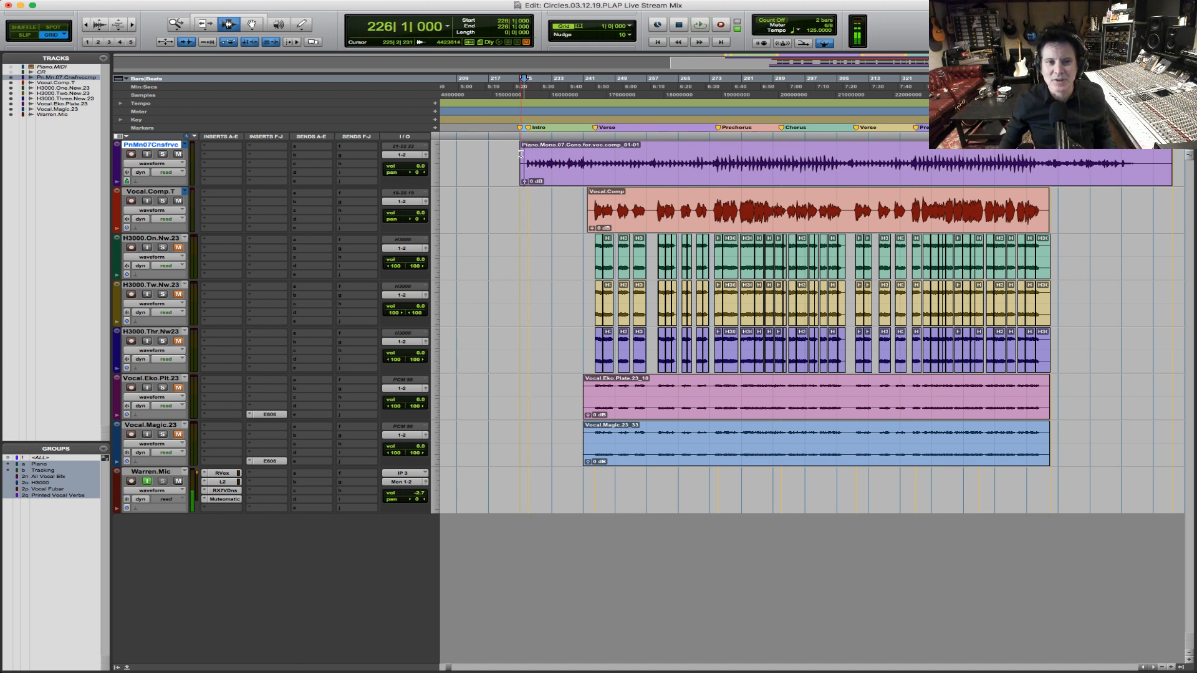
{"action": "left_click", "coordinate": [527, 163]}
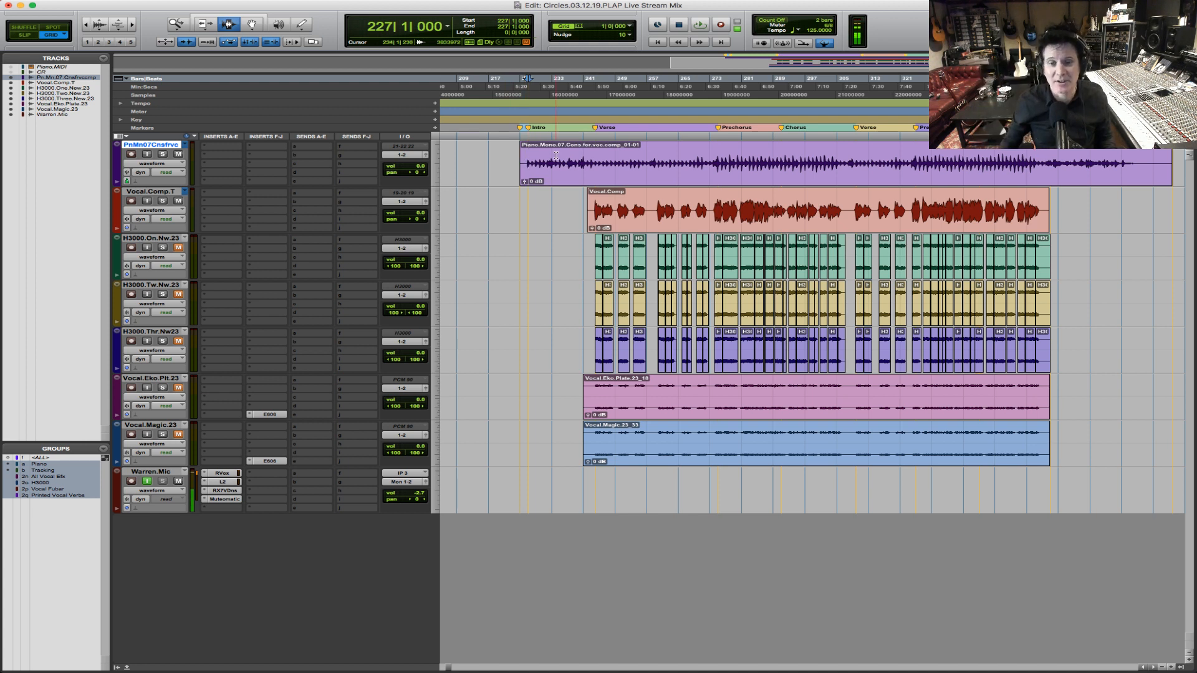
Step: Solo the Vocal.Comp track and audition it from bar 244 at the start of the verse
{"action": "left_click", "coordinate": [601, 221]}
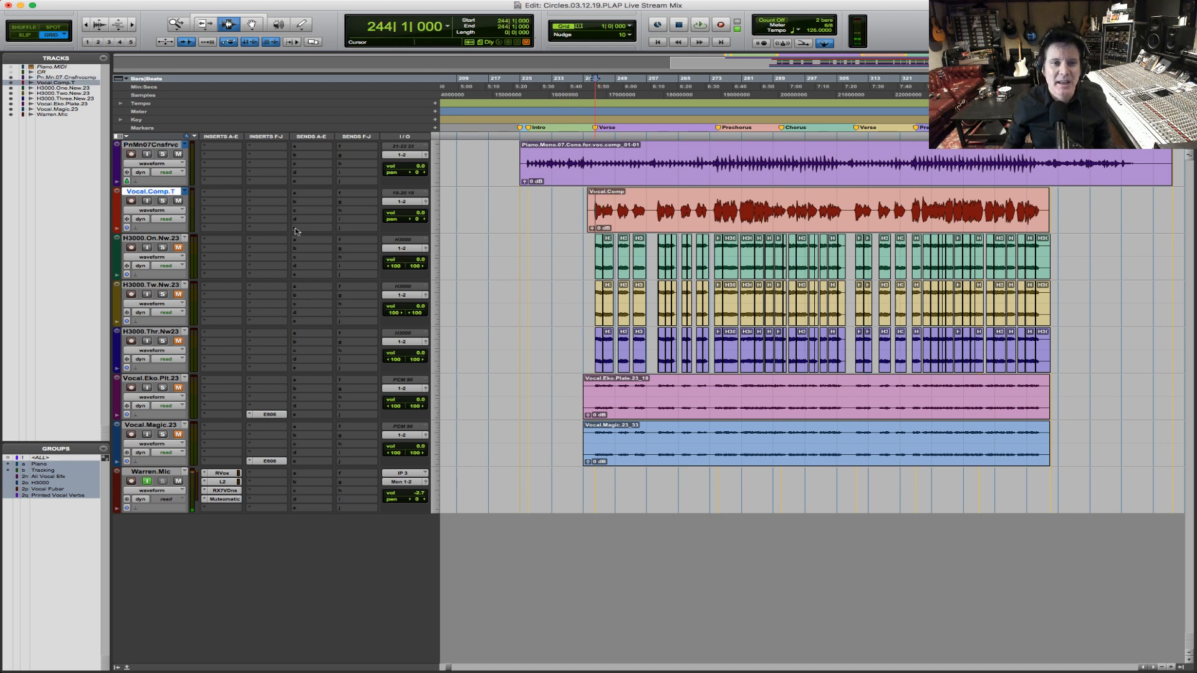
{"action": "left_click", "coordinate": [164, 201]}
{"action": "key", "text": "space"}
{"action": "key", "text": "F5"}
{"action": "left_click_drag", "start_coordinate": [569, 215], "coordinate": [746, 217]}
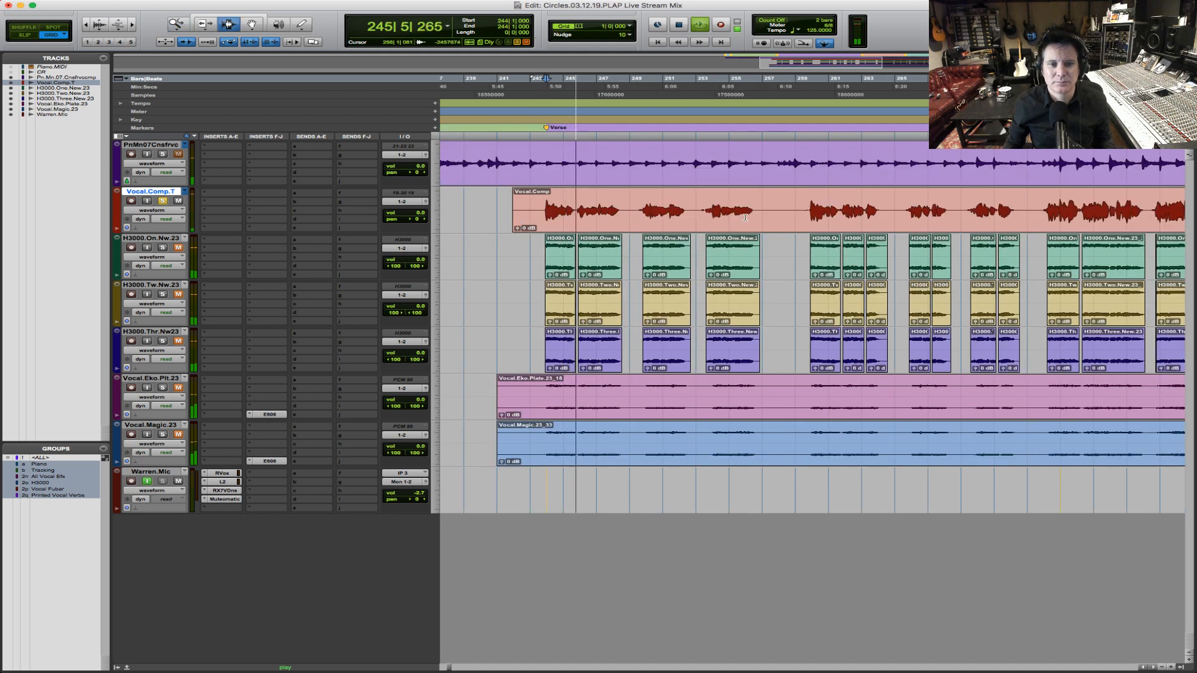
{"action": "key", "text": "space"}
Step: Unsolo the vocal comp, unmute and solo the three H3000 tracks, and audition them from bar 244
{"action": "left_click", "coordinate": [162, 201]}
{"action": "left_click", "coordinate": [162, 248]}
{"action": "left_click", "coordinate": [178, 247]}
{"action": "key", "text": "F5"}
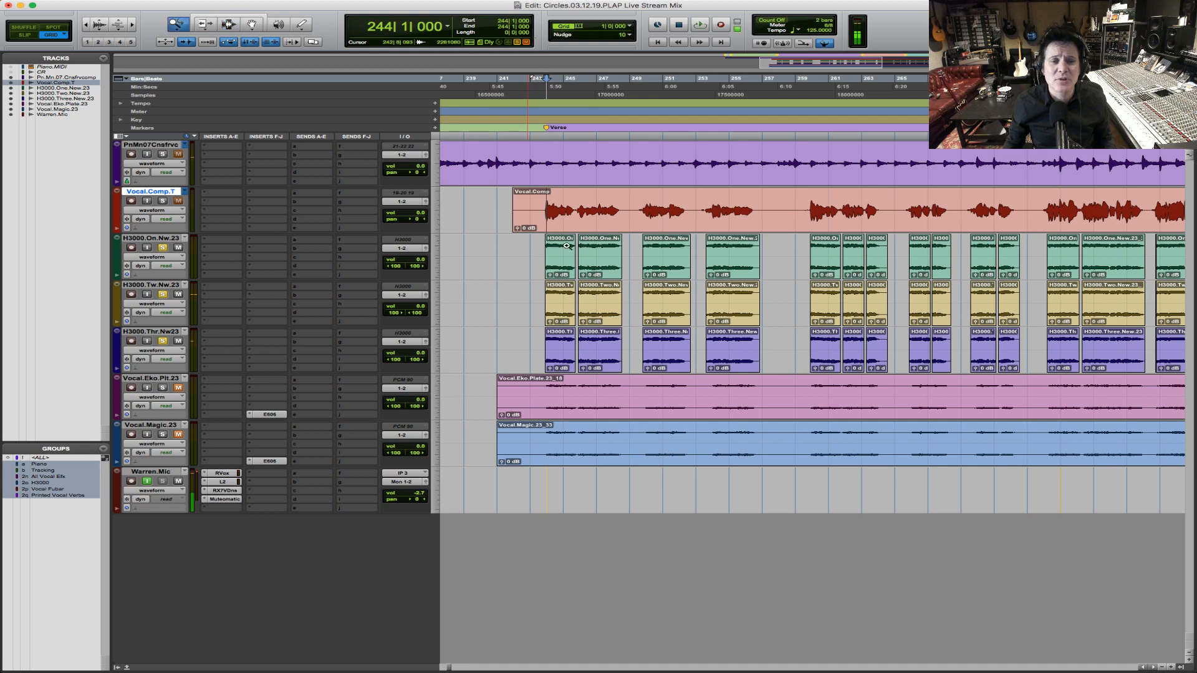
{"action": "left_click", "coordinate": [534, 250]}
{"action": "left_click", "coordinate": [496, 256]}
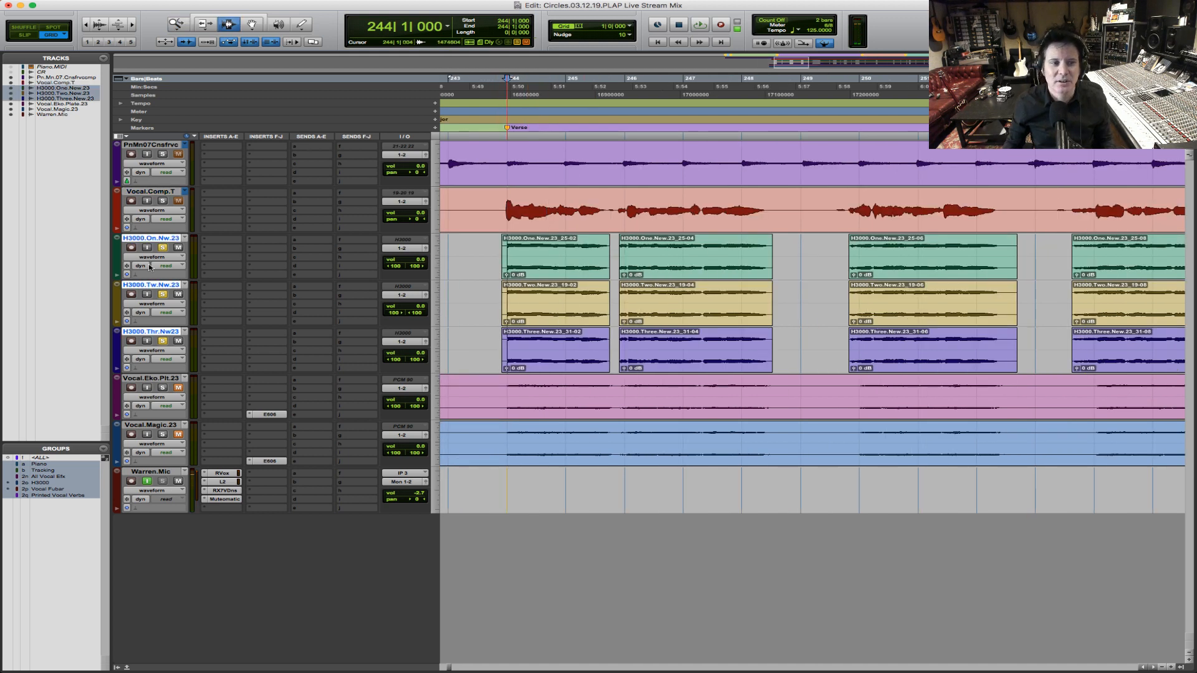
{"action": "key", "text": "space"}
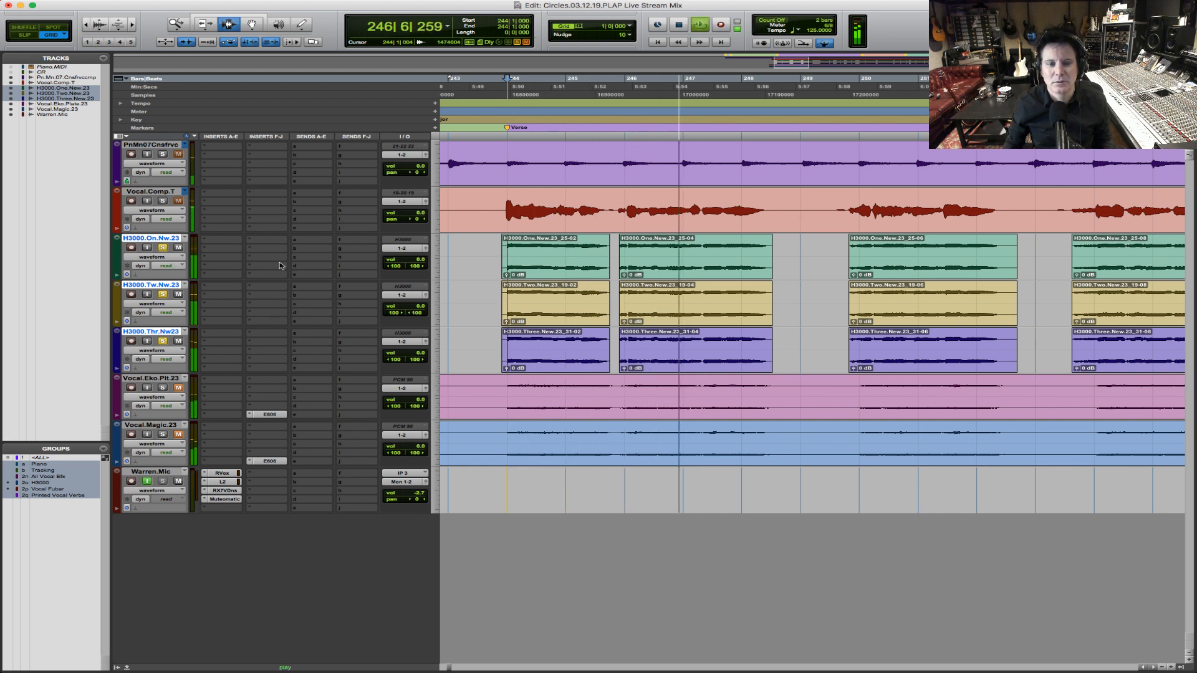
{"action": "key", "text": "space"}
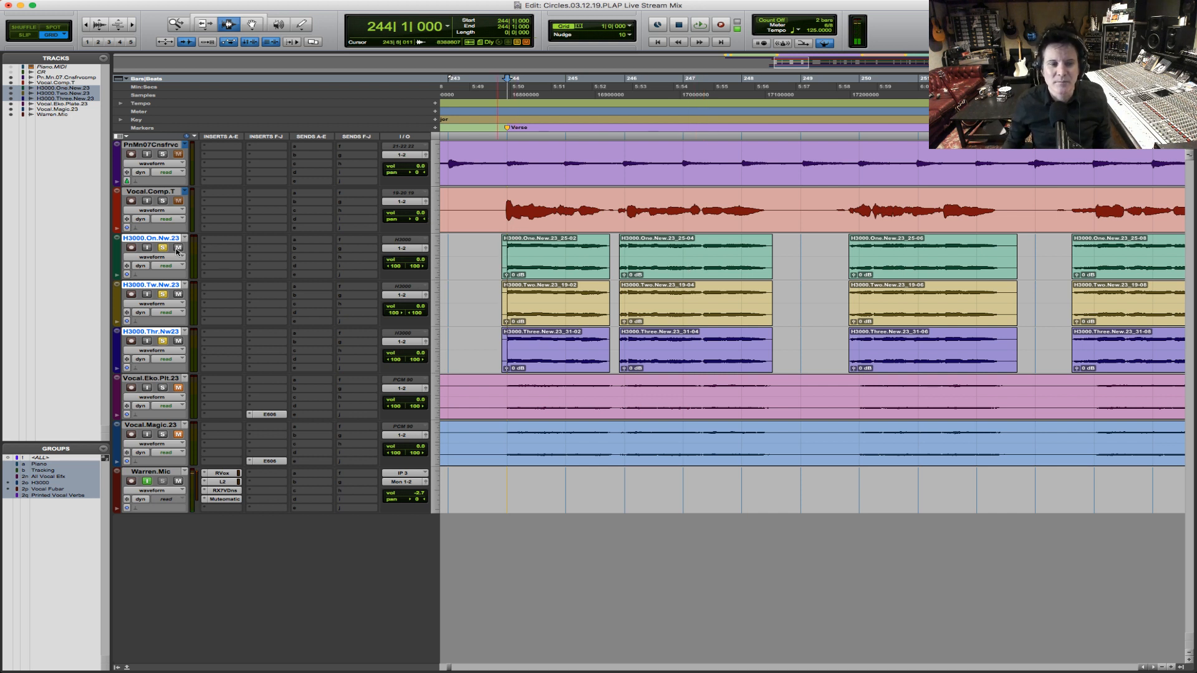
Step: Pull the H3000 tracks' volume down to -∞ and solo Vocal.Comp alongside them, with the cursor at bar 244
{"action": "left_click_drag", "start_coordinate": [422, 259], "coordinate": [425, 295]}
{"action": "left_click", "coordinate": [162, 201]}
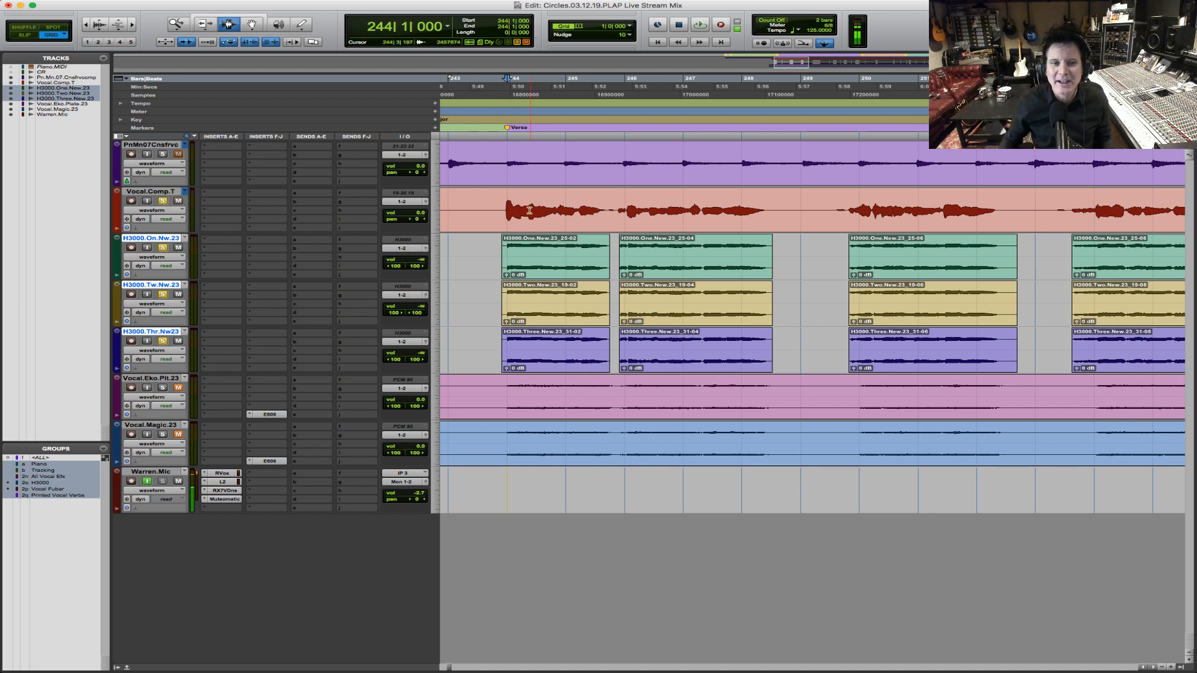
{"action": "left_click", "coordinate": [503, 215]}
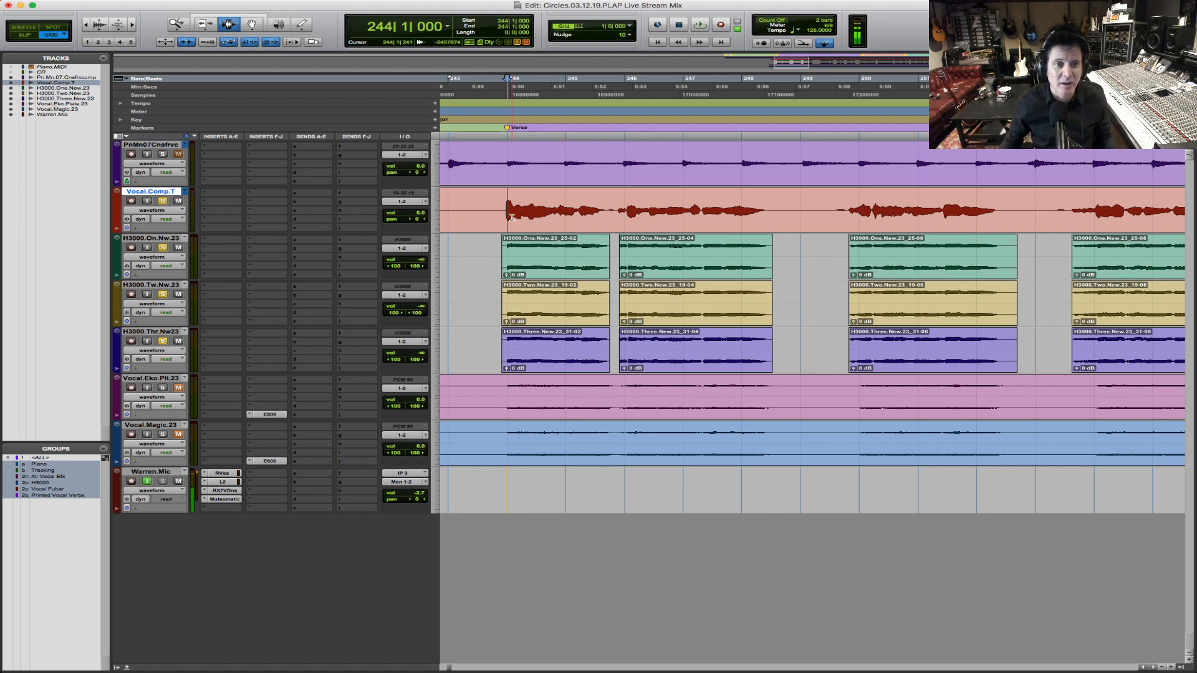
Step: Switch to Slip mode and place the cursor on Vocal.Comp just before the second PreChorus phrase, at 326|3|068
{"action": "key", "text": "r"}
{"action": "key", "text": "r"}
{"action": "key", "text": "r"}
{"action": "key", "text": "r"}
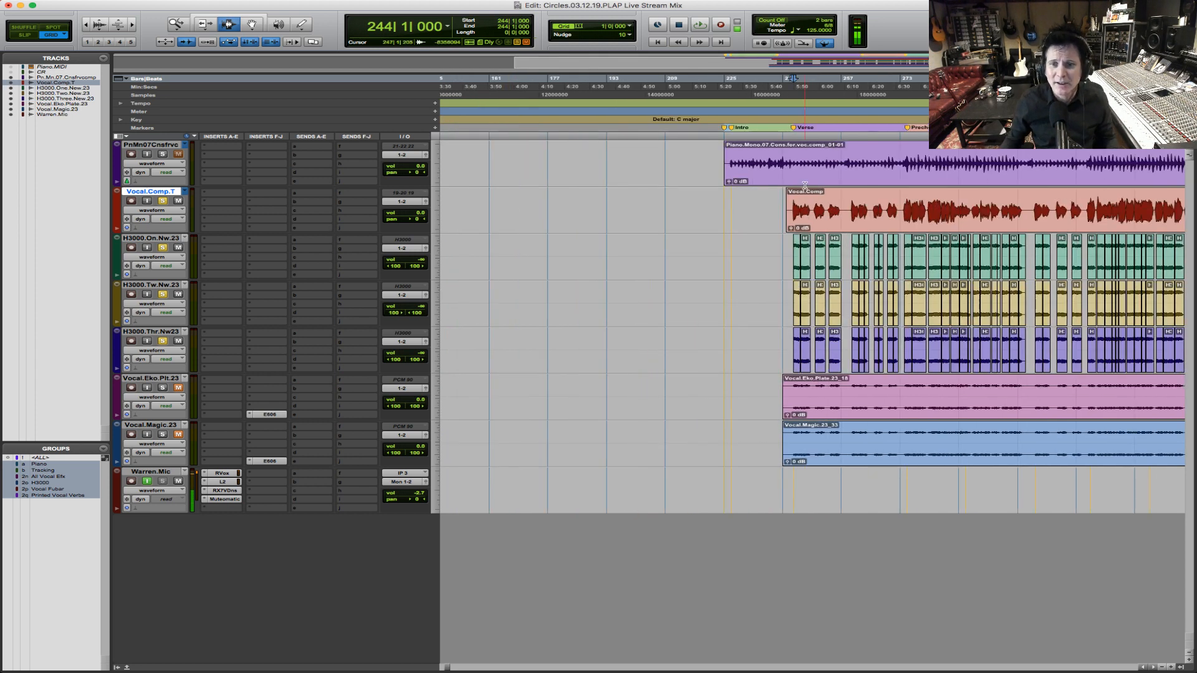
{"action": "key", "text": "r"}
{"action": "key", "text": "F5"}
{"action": "left_click_drag", "start_coordinate": [898, 212], "coordinate": [1123, 212]}
{"action": "key", "text": "F5"}
{"action": "left_click_drag", "start_coordinate": [561, 216], "coordinate": [986, 215]}
{"action": "key", "text": "F2"}
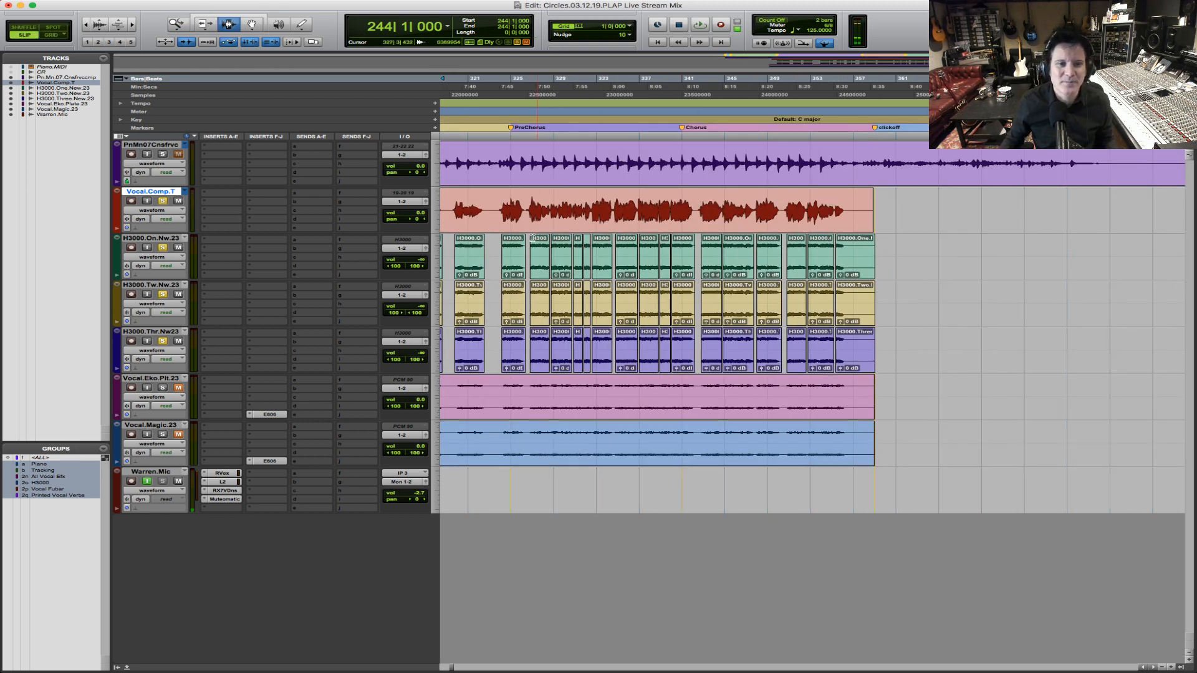
{"action": "left_click", "coordinate": [526, 213]}
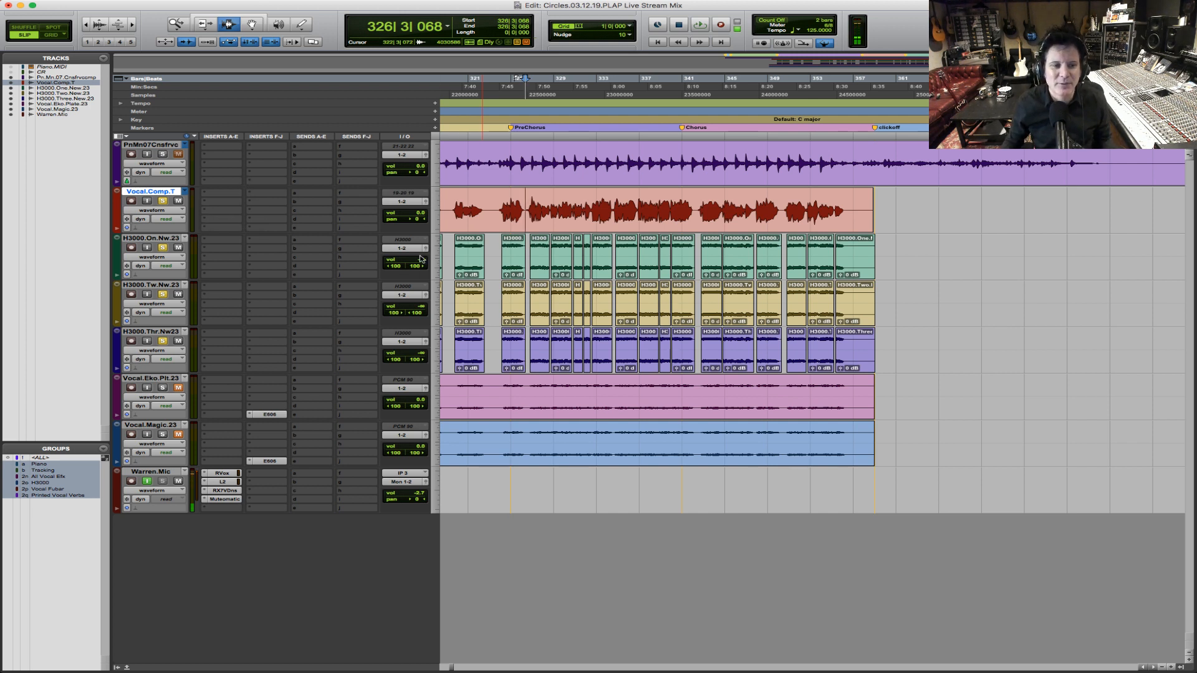
Step: Raise the H3000 tracks' volume to -20.6 dB under the soloed vocal during playback and magnify the volume read-out
{"action": "key", "text": "space"}
{"action": "left_click_drag", "start_coordinate": [422, 262], "coordinate": [426, 246]}
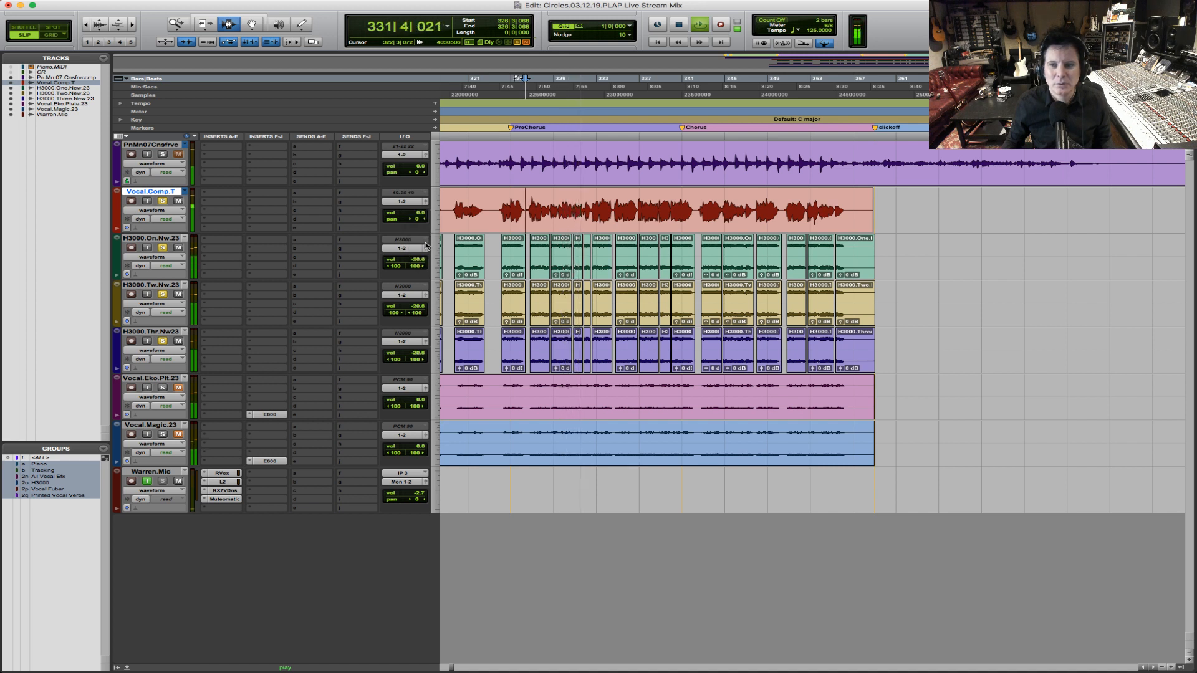
{"action": "key", "text": "space"}
{"action": "left_click_drag", "start_coordinate": [416, 265], "coordinate": [416, 265]}
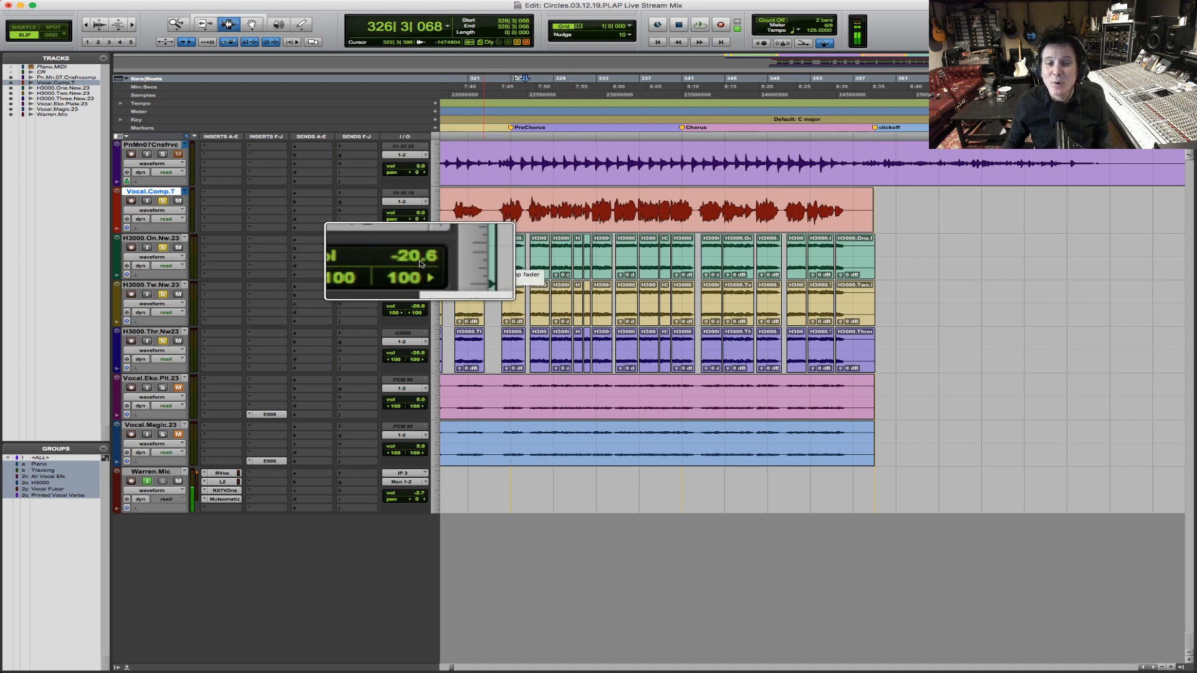
{"action": "key", "text": "alt+super+8"}
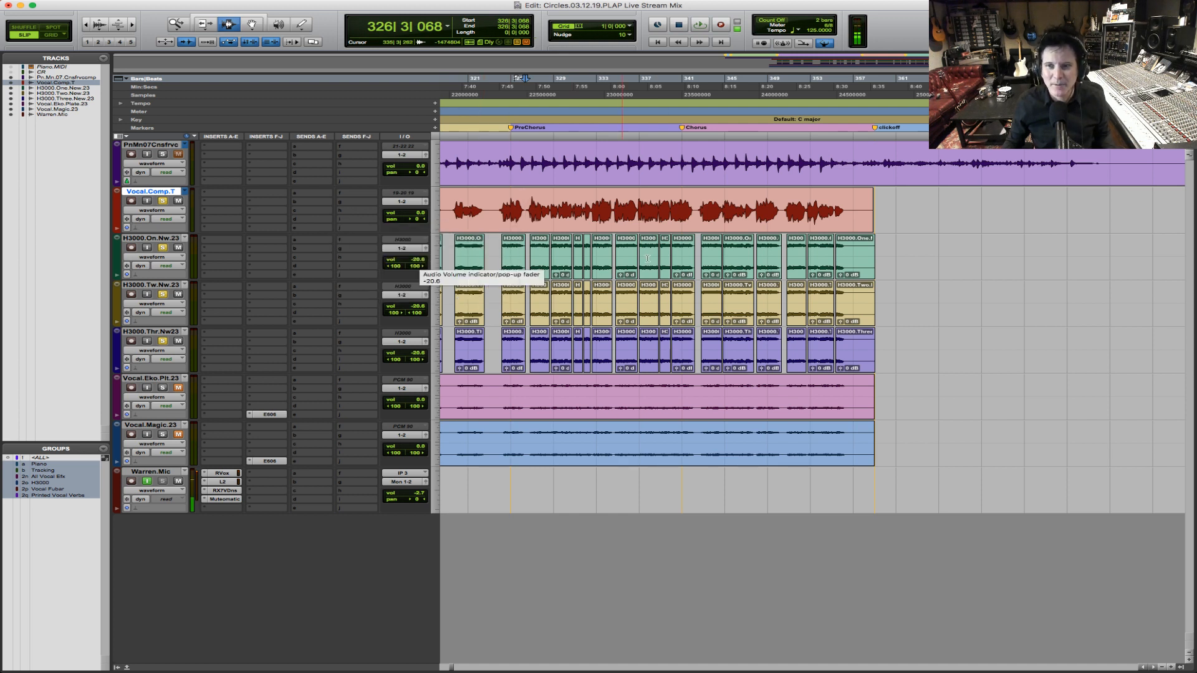
Step: Play the second PreChorus while toggling the H3000 mute to compare the vocal with and without the effect
{"action": "left_click", "coordinate": [179, 248]}
{"action": "key", "text": "space"}
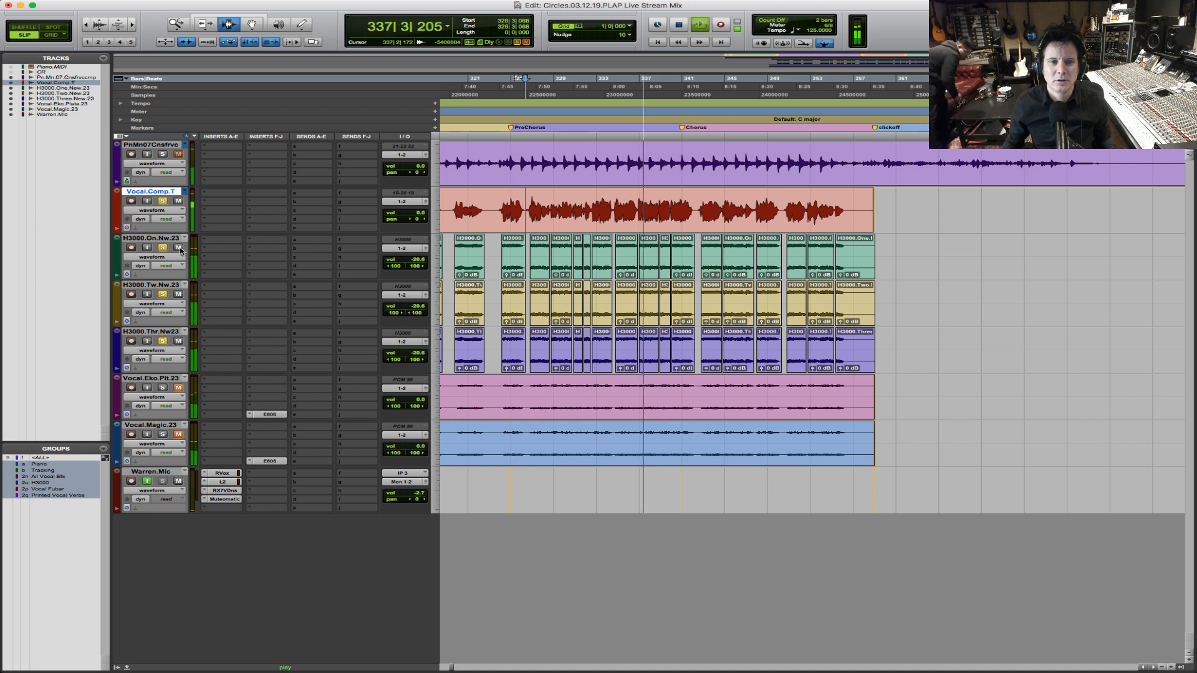
{"action": "key", "text": "space"}
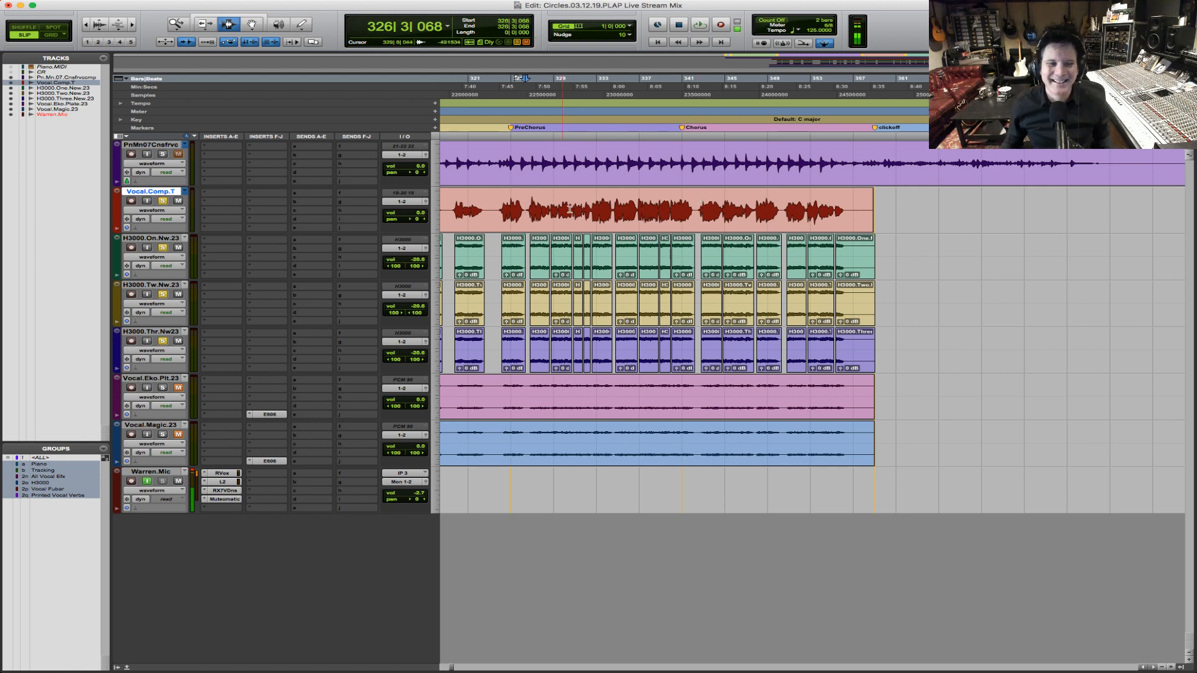
Step: Clear the solos on the Vocal.Comp and H3000 tracks so the piano plays with them across the whole song
{"action": "key", "text": "r"}
{"action": "key", "text": "r"}
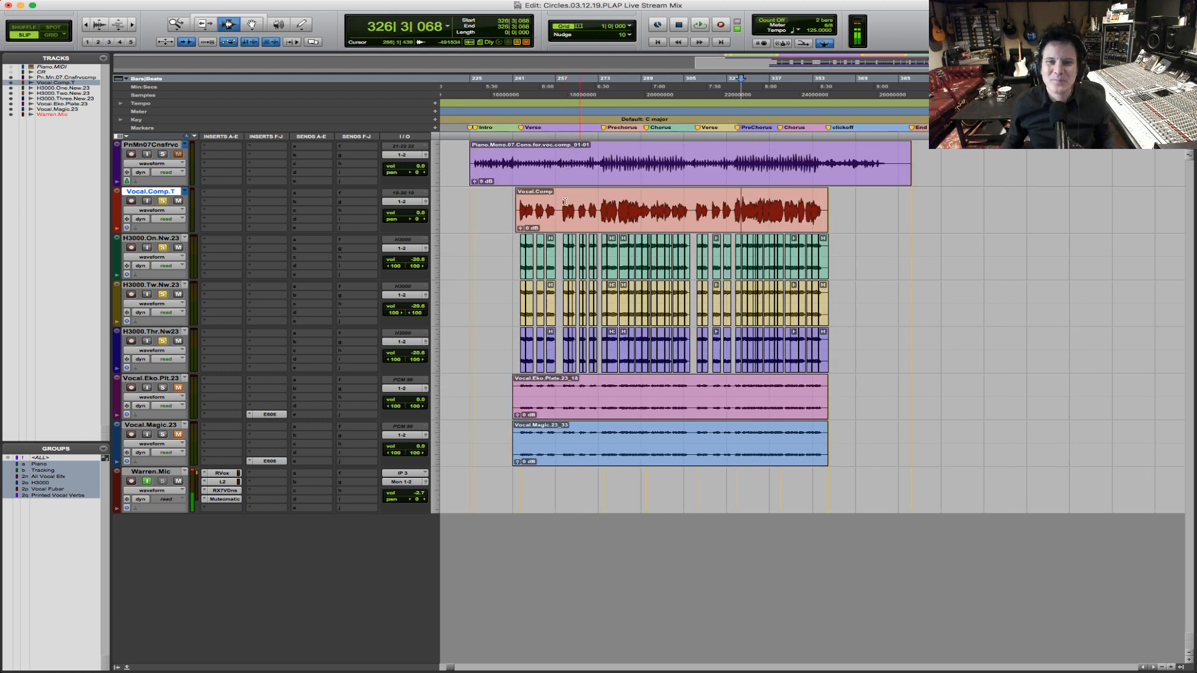
{"action": "key", "text": "F5"}
{"action": "left_click_drag", "start_coordinate": [457, 163], "coordinate": [1072, 159]}
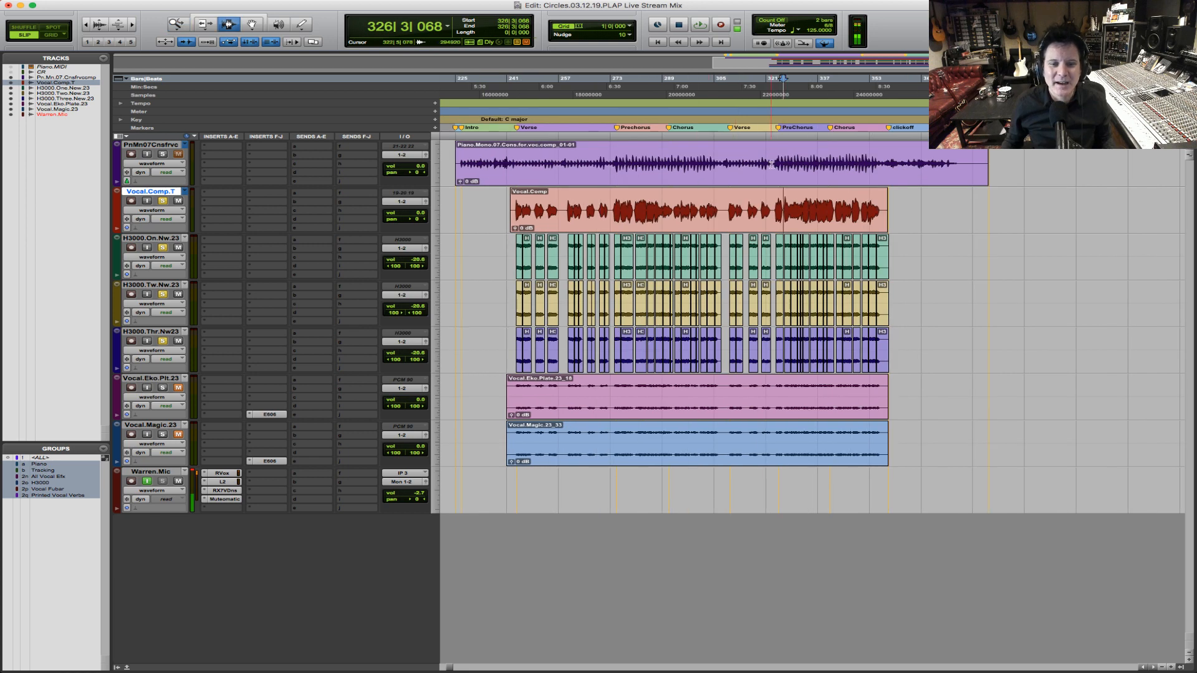
{"action": "left_click", "coordinate": [166, 200]}
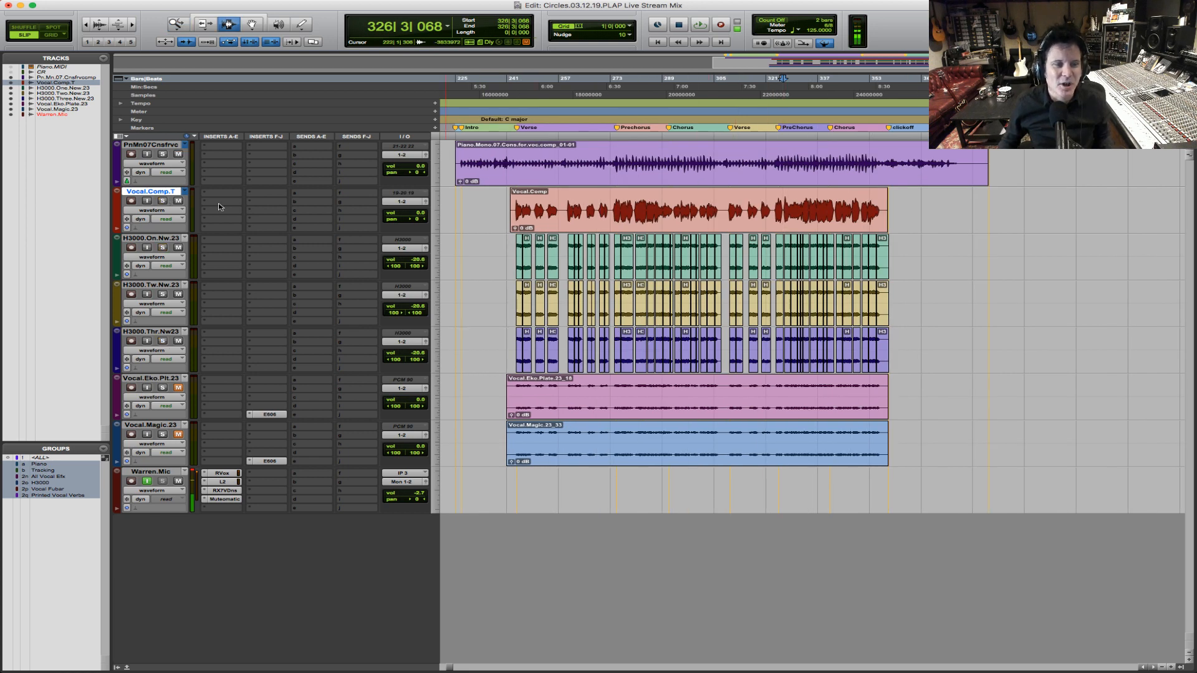
Step: Play the song from the start of the piano intro and raise the piano track's volume to about +4.8 dB
{"action": "left_click", "coordinate": [459, 162]}
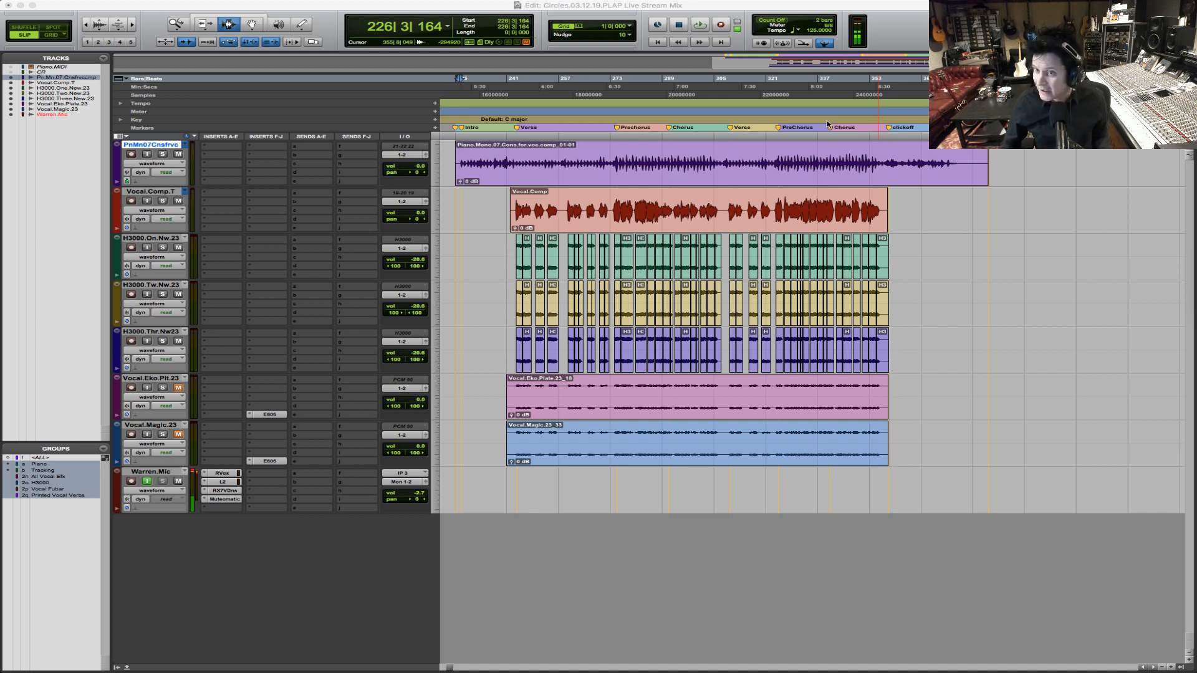
{"action": "left_click", "coordinate": [464, 163]}
{"action": "key", "text": "space"}
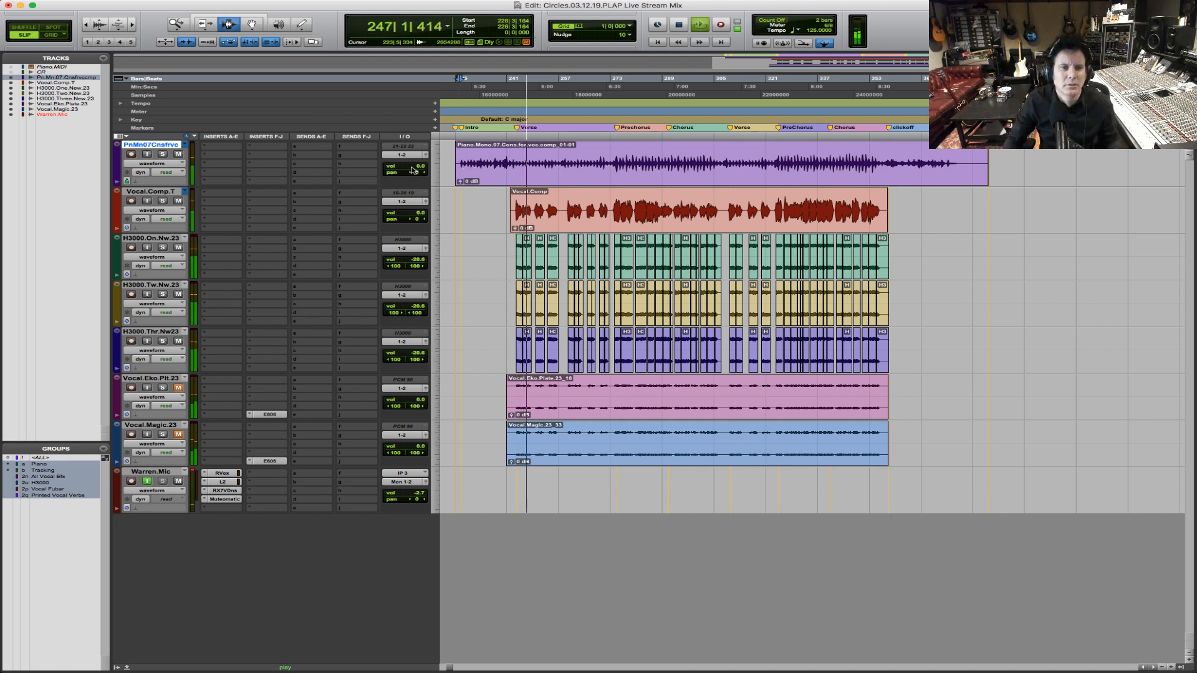
{"action": "left_click_drag", "start_coordinate": [411, 169], "coordinate": [412, 164]}
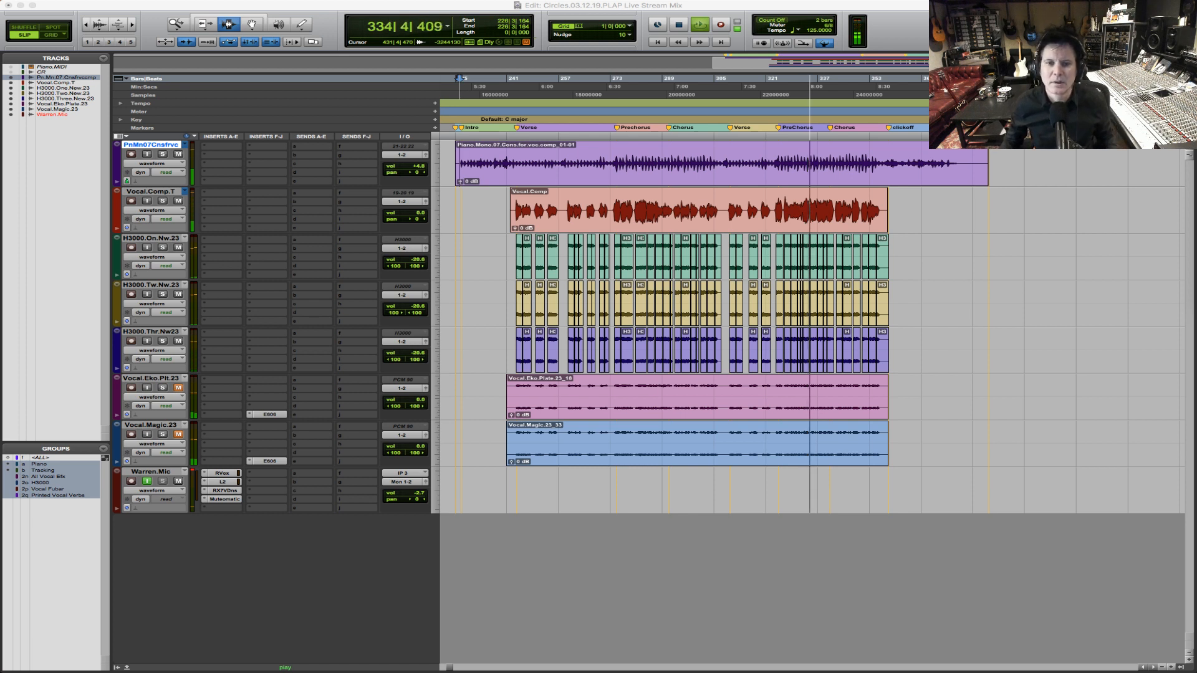
Step: Lower the Vocal.Comp track's volume to -0.7 dB during playback
{"action": "left_click", "coordinate": [420, 213]}
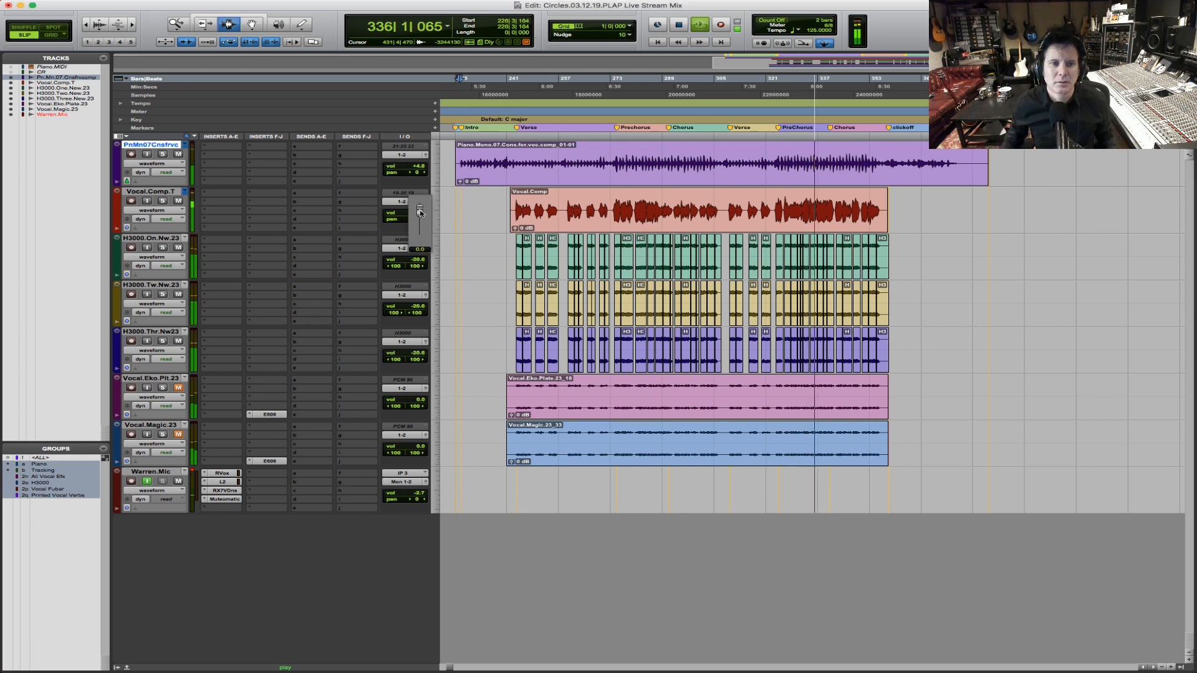
{"action": "left_click_drag", "start_coordinate": [420, 212], "coordinate": [420, 214]}
{"action": "key", "text": "super+Tab"}
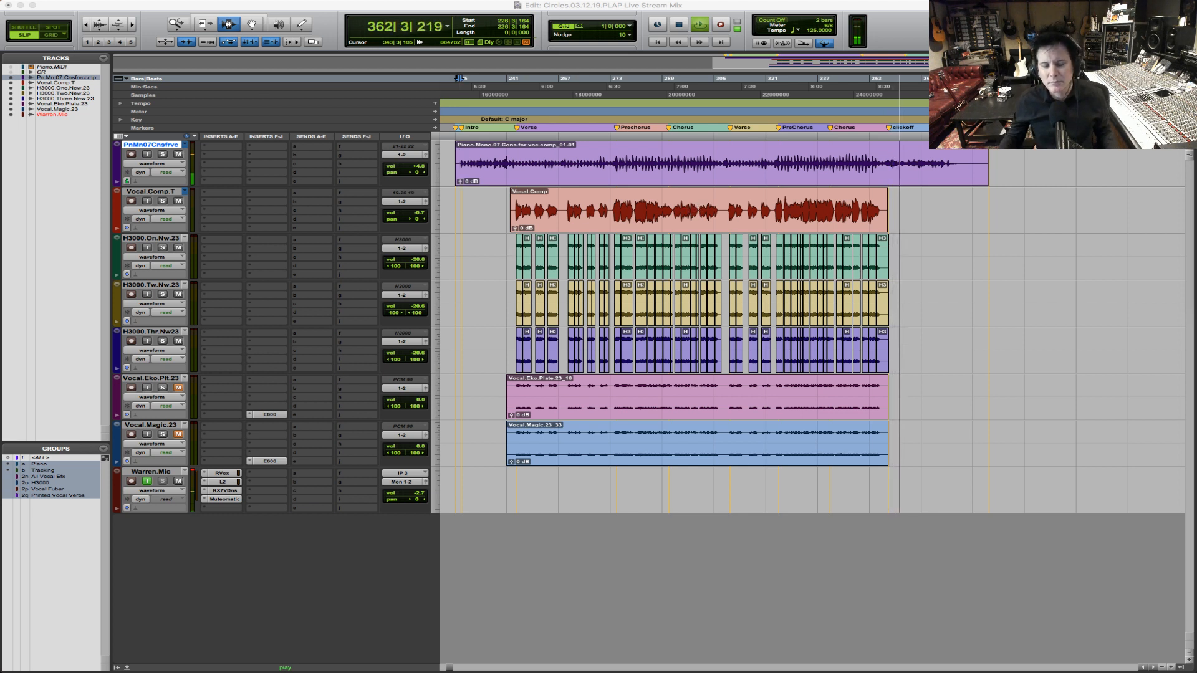
Step: Stop playback and leave the cursor near bar 376 in the piano's ending
{"action": "left_click", "coordinate": [764, 167]}
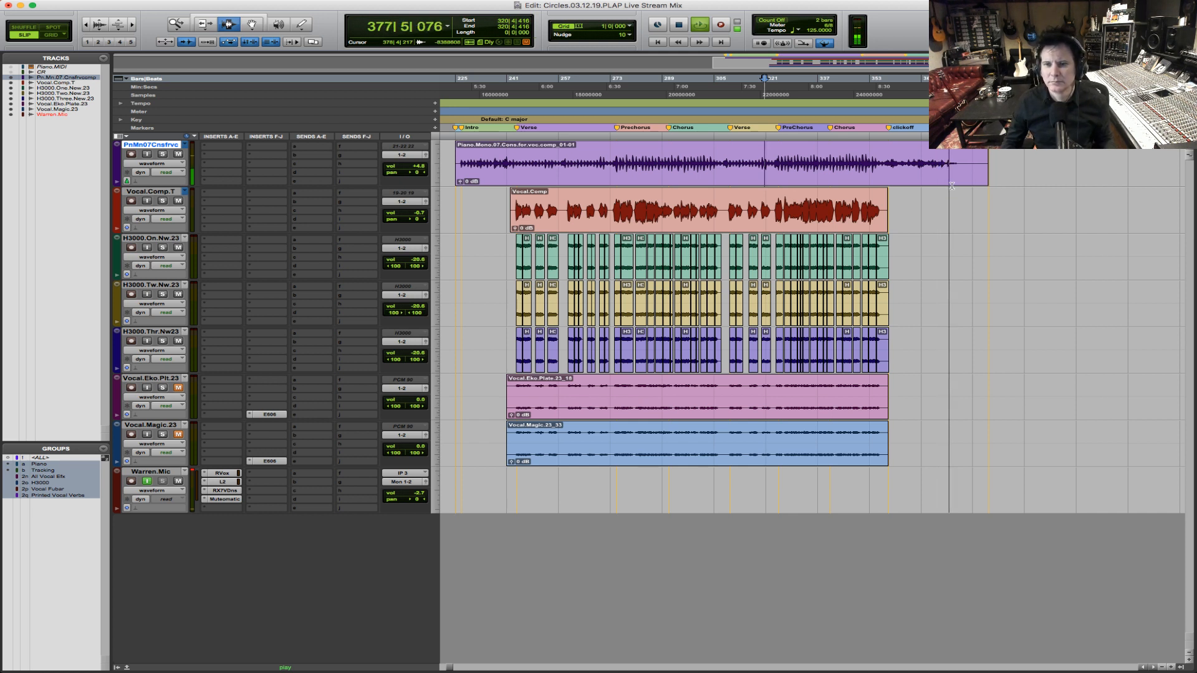
{"action": "left_click", "coordinate": [945, 165]}
{"action": "key", "text": "space"}
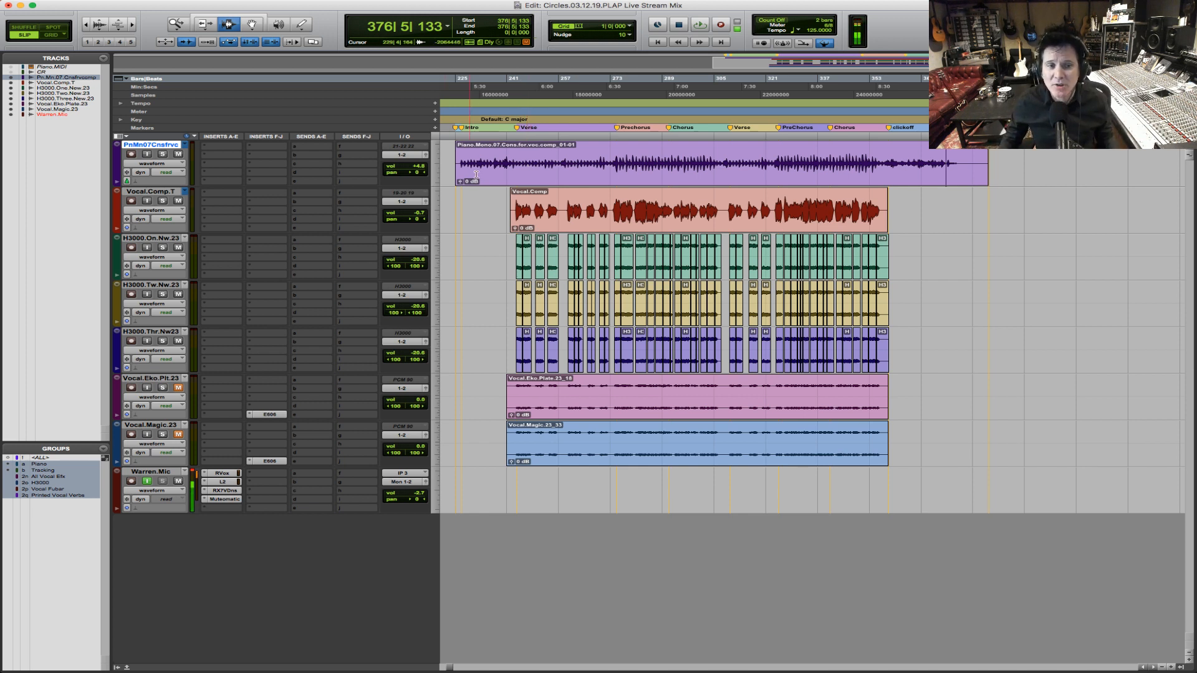
Step: Select the piano, Vocal.Comp and three H3000 tracks and add a send to Bus 71-72 (Stereo) on all of them at 0.0 dB
{"action": "left_click_drag", "start_coordinate": [456, 159], "coordinate": [989, 175]}
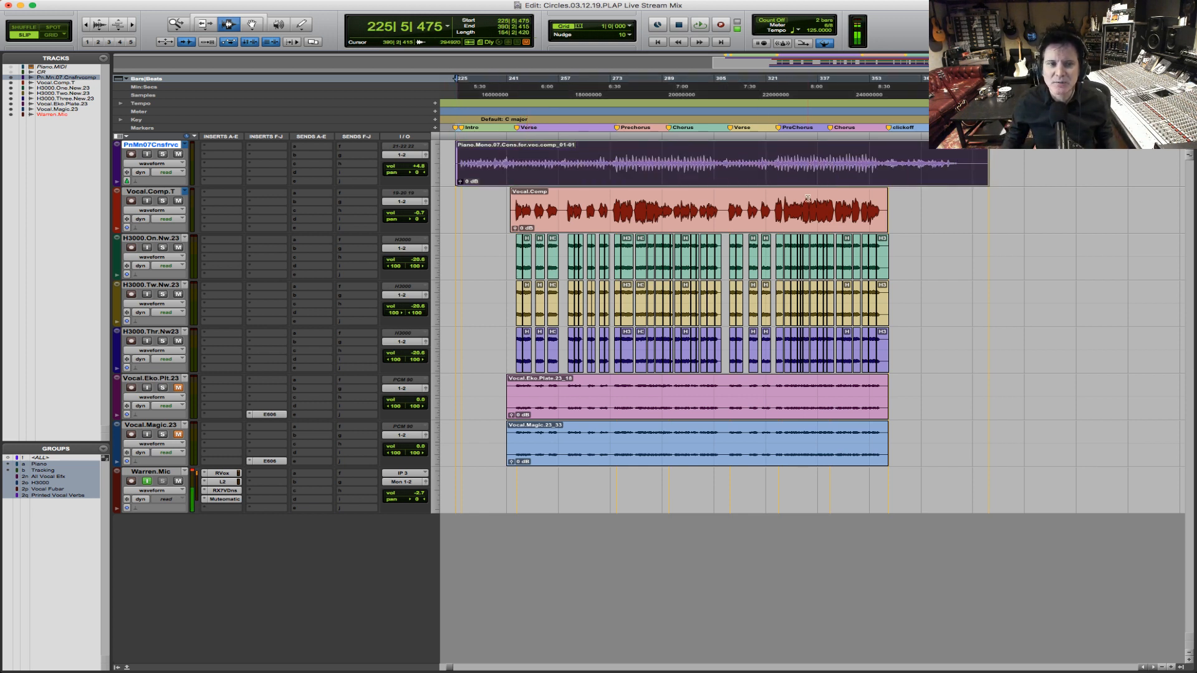
{"action": "left_click", "coordinate": [470, 215], "text": "shift"}
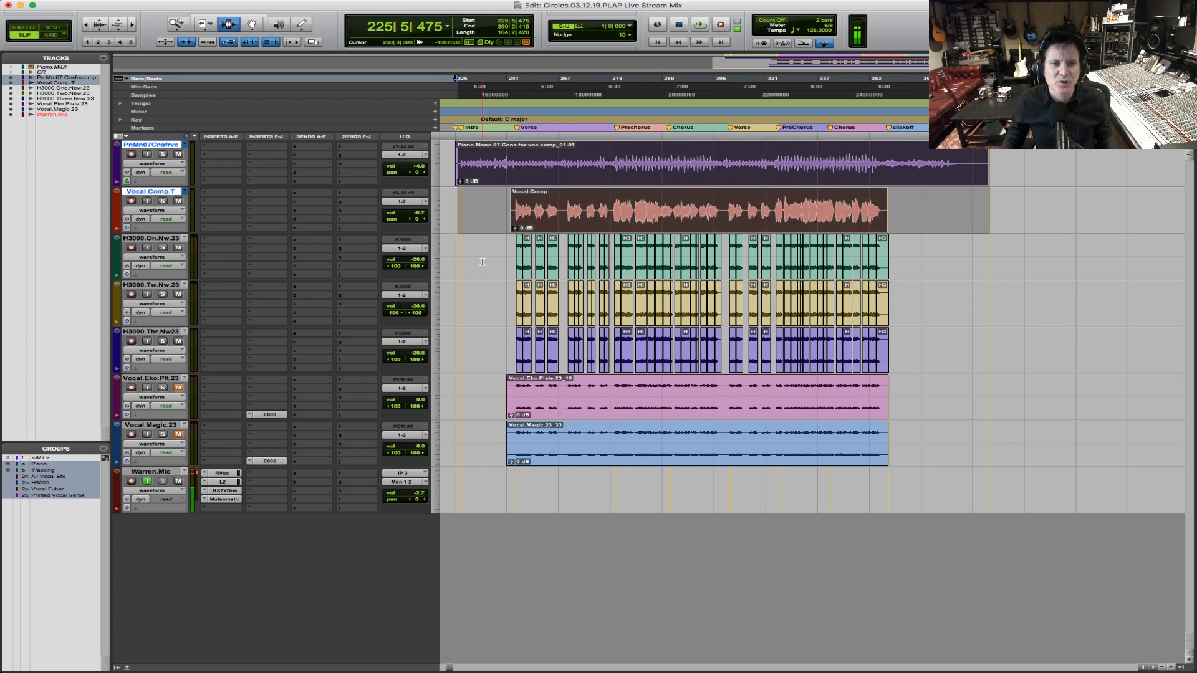
{"action": "left_click", "coordinate": [492, 341], "text": "shift"}
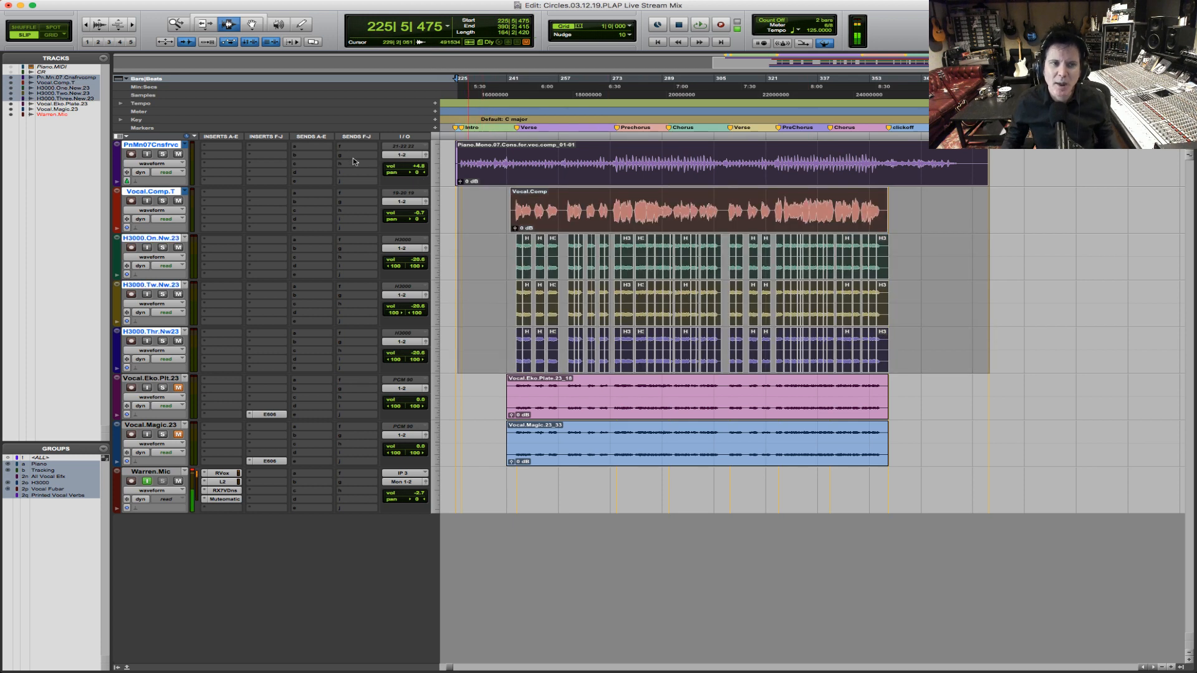
{"action": "left_click", "coordinate": [315, 148]}
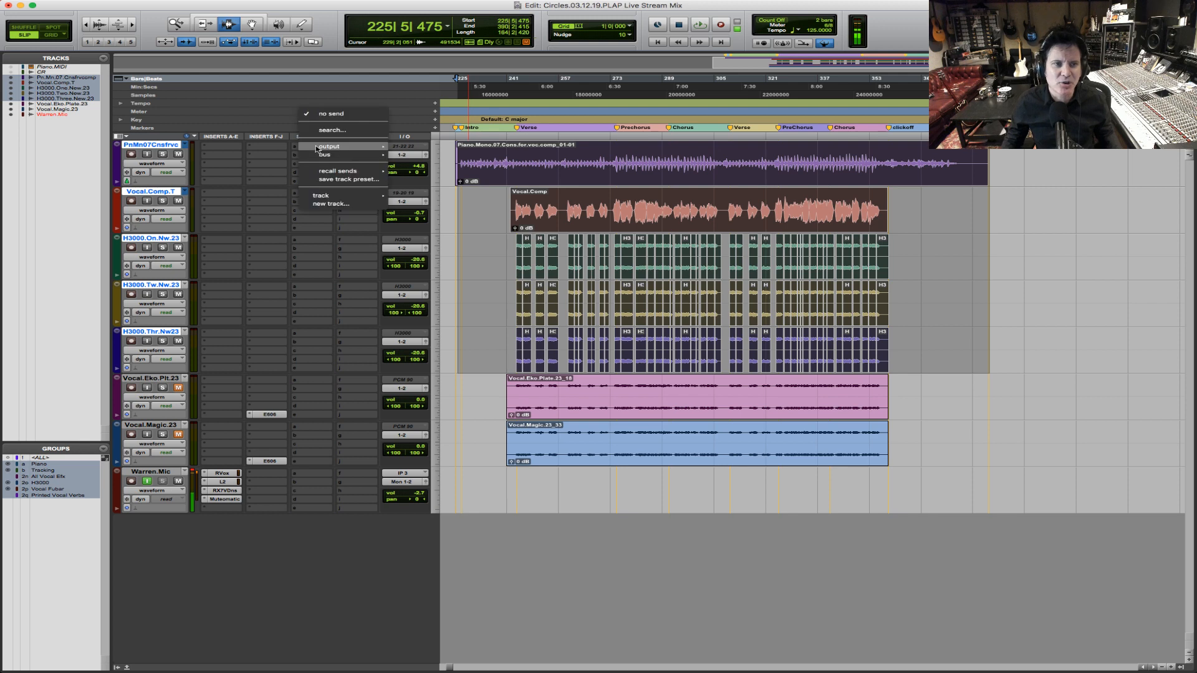
{"action": "mouse_move", "coordinate": [337, 154]}
{"action": "mouse_move", "coordinate": [436, 157]}
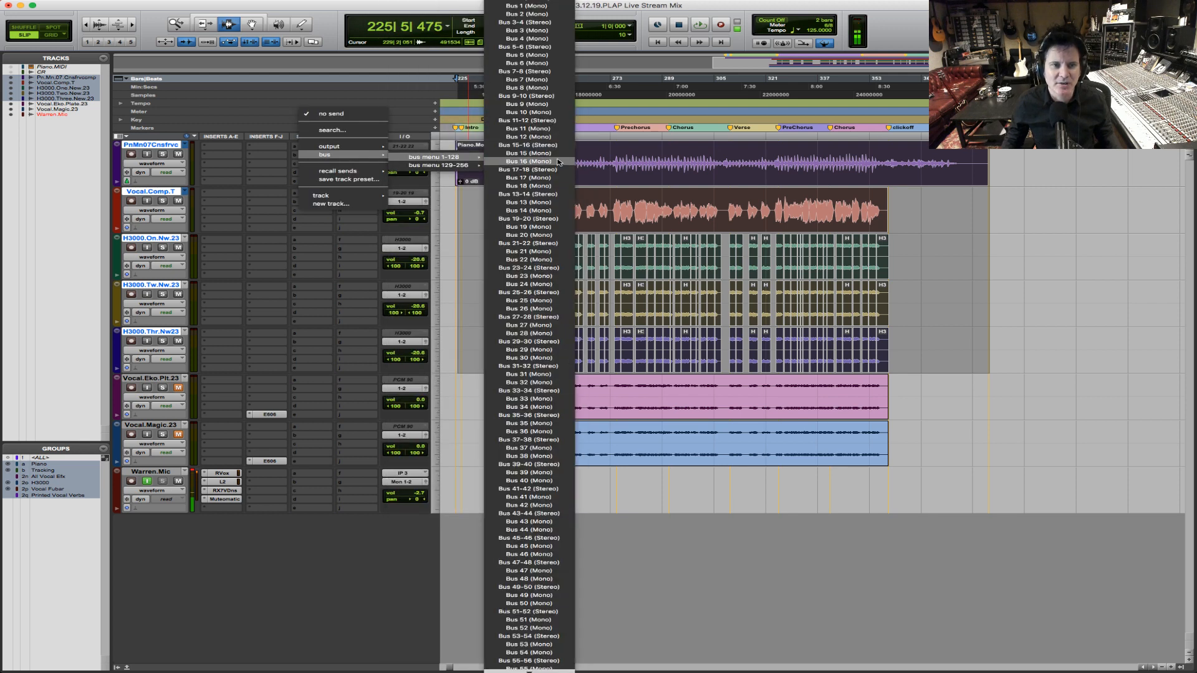
{"action": "scroll", "coordinate": [543, 611], "scroll_direction": "down", "scroll_amount": 8}
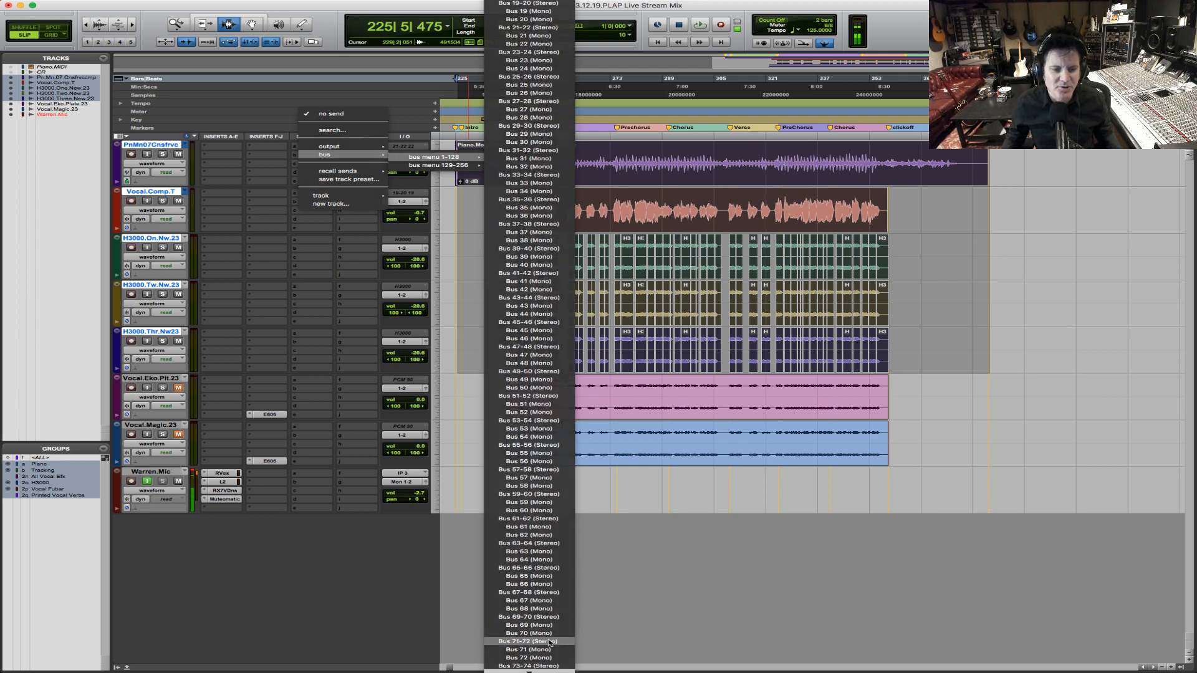
{"action": "left_click", "coordinate": [549, 641]}
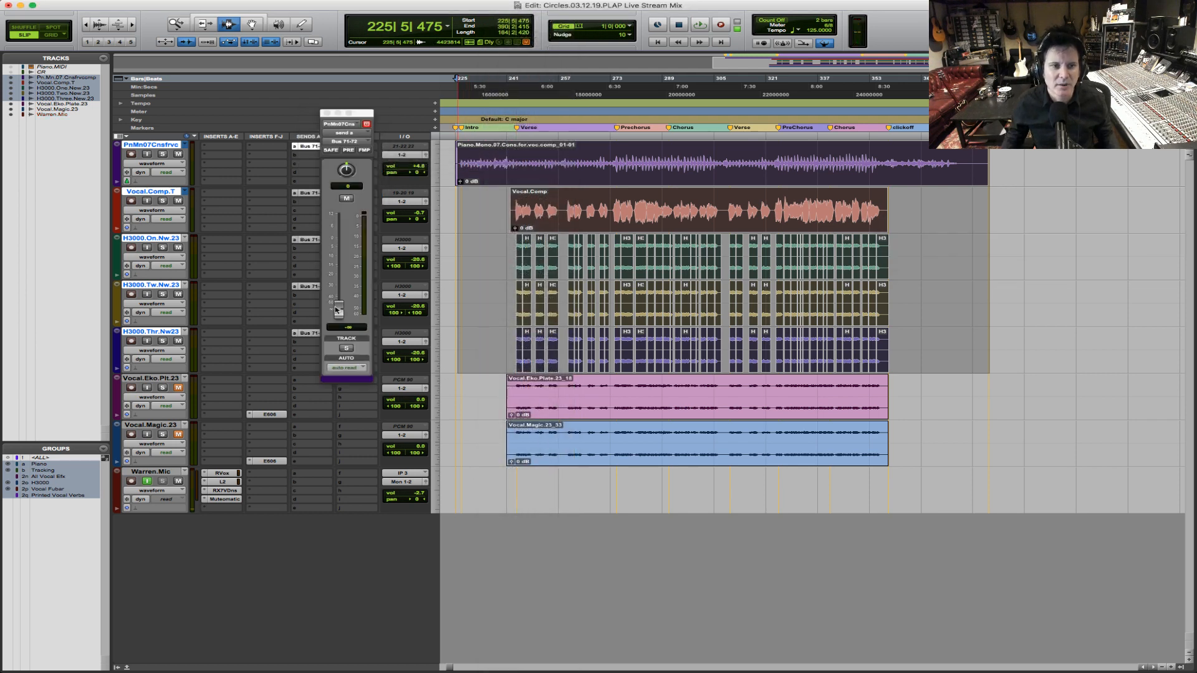
{"action": "left_click", "coordinate": [339, 312], "text": "alt"}
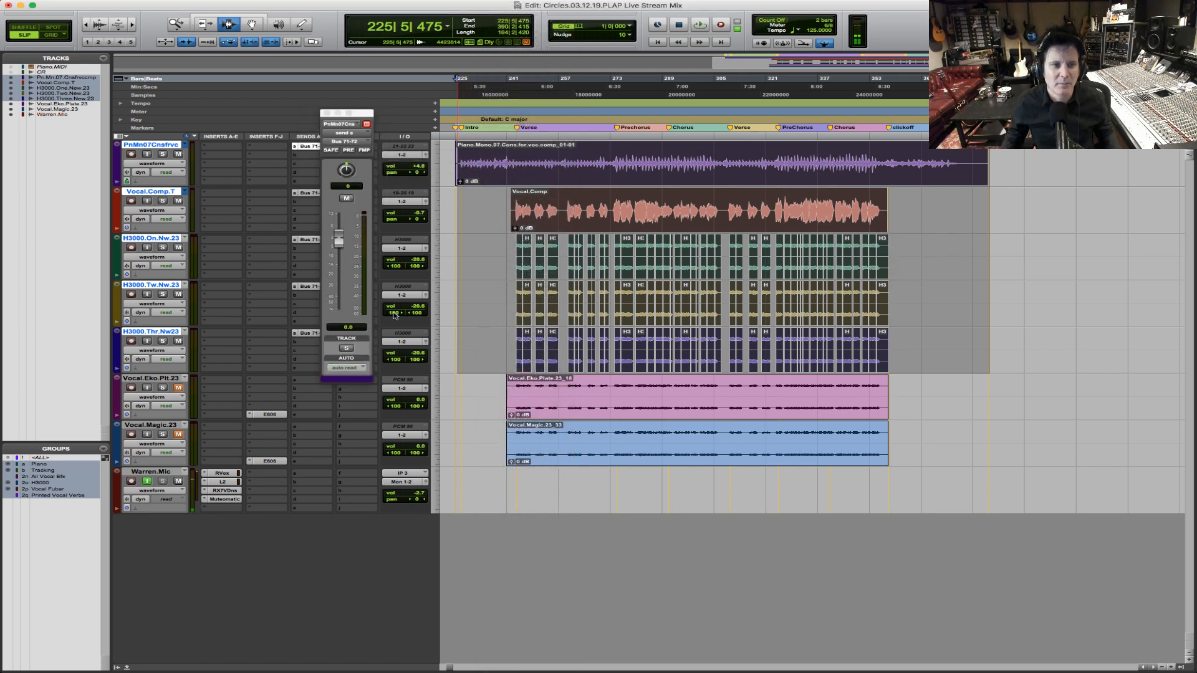
{"action": "left_click", "coordinate": [326, 113]}
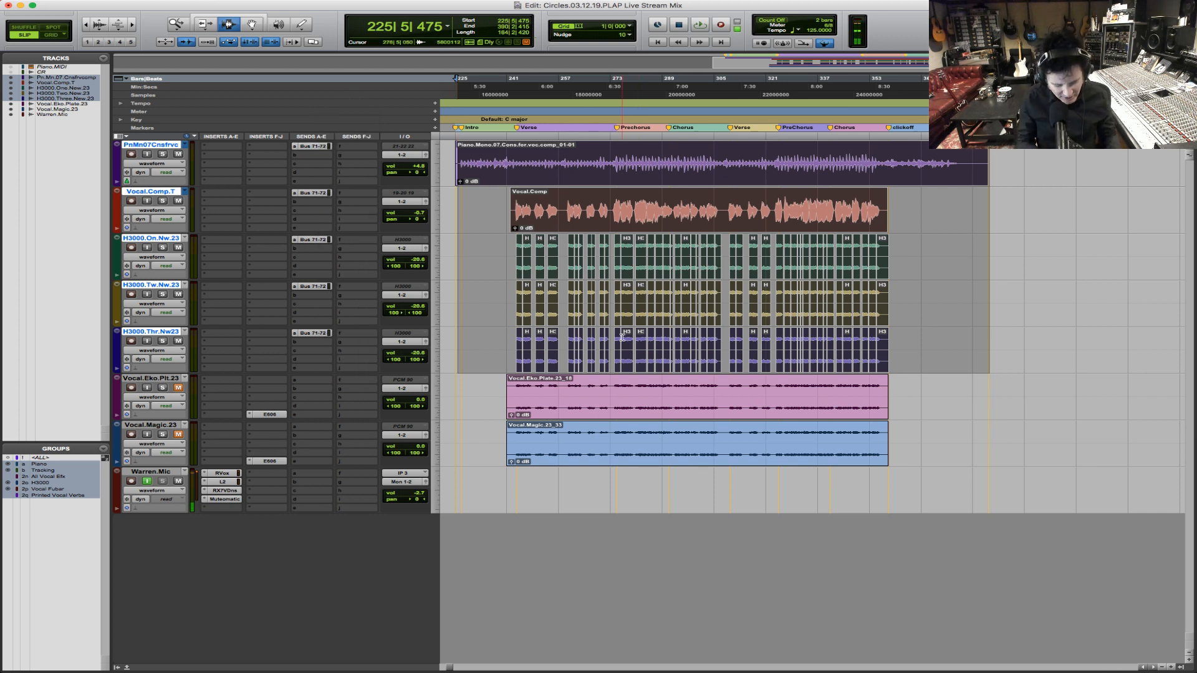
Step: Create one new stereo aux input track below the H3000 tracks and set its input to Bus 71-72 (Stereo)
{"action": "key", "text": "super+shift+n"}
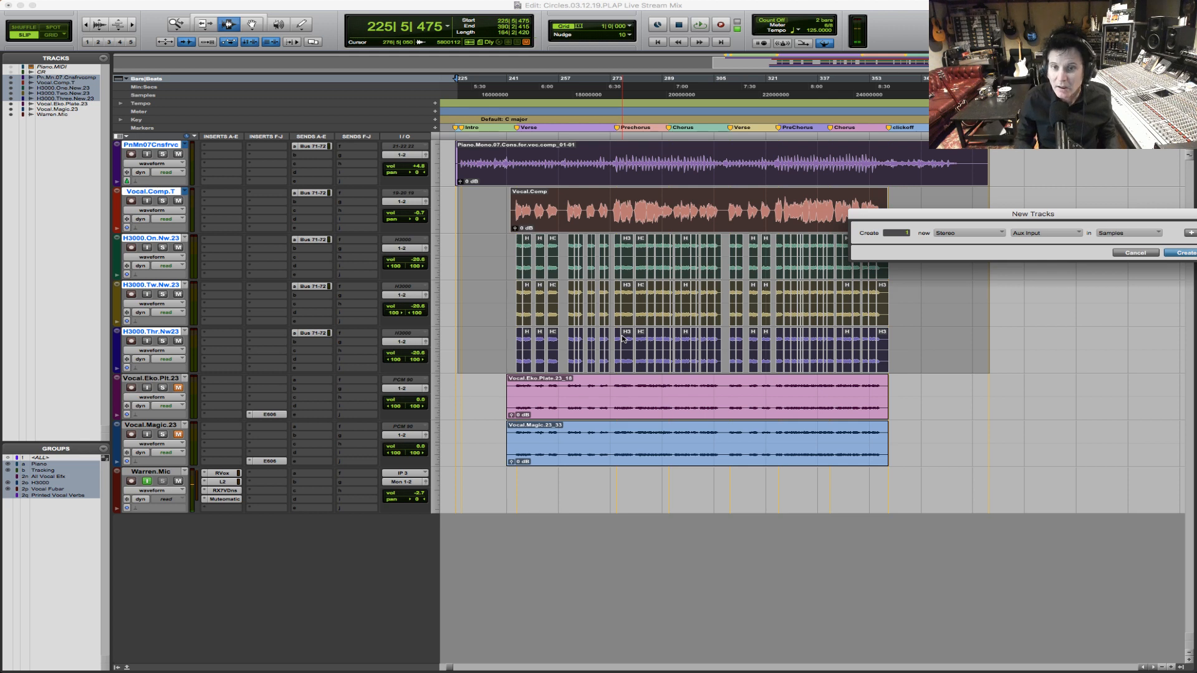
{"action": "key", "text": "Return"}
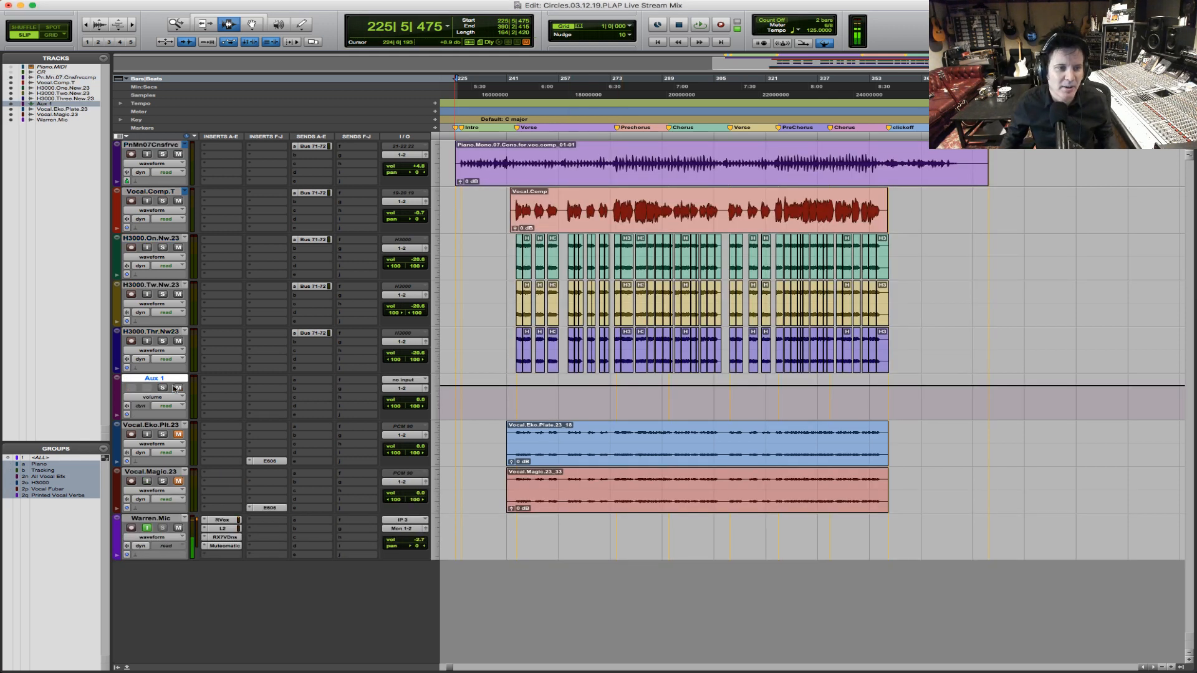
{"action": "left_click", "coordinate": [422, 377]}
{"action": "mouse_move", "coordinate": [415, 387]}
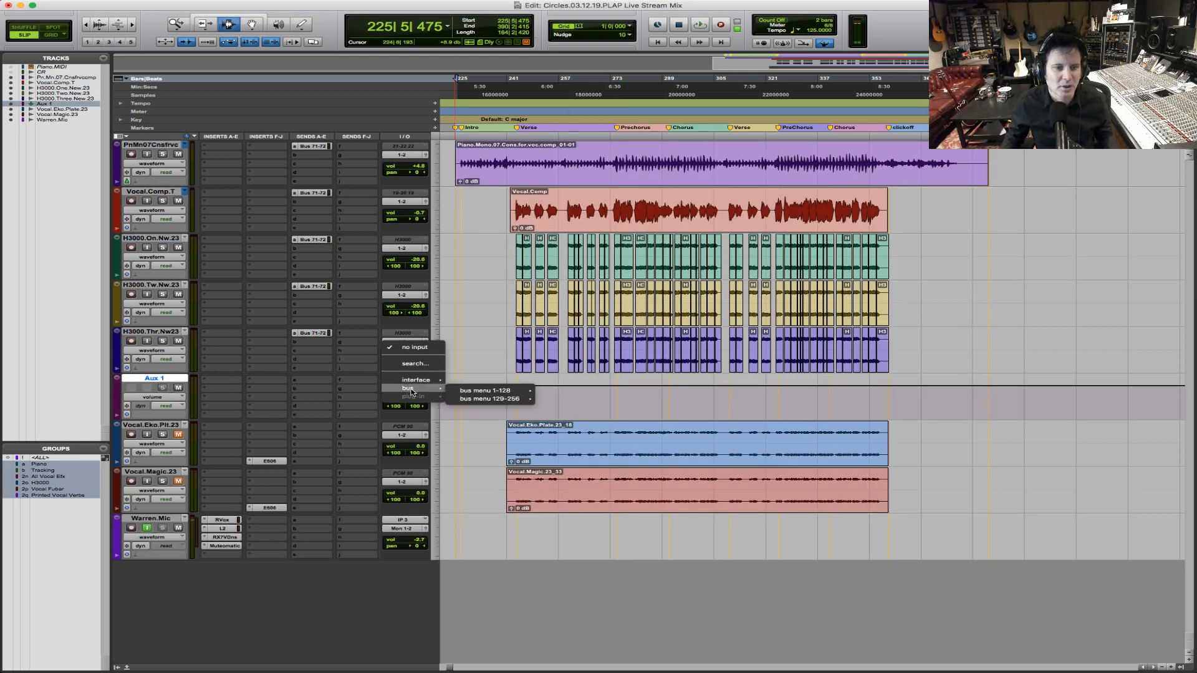
{"action": "mouse_move", "coordinate": [505, 390]}
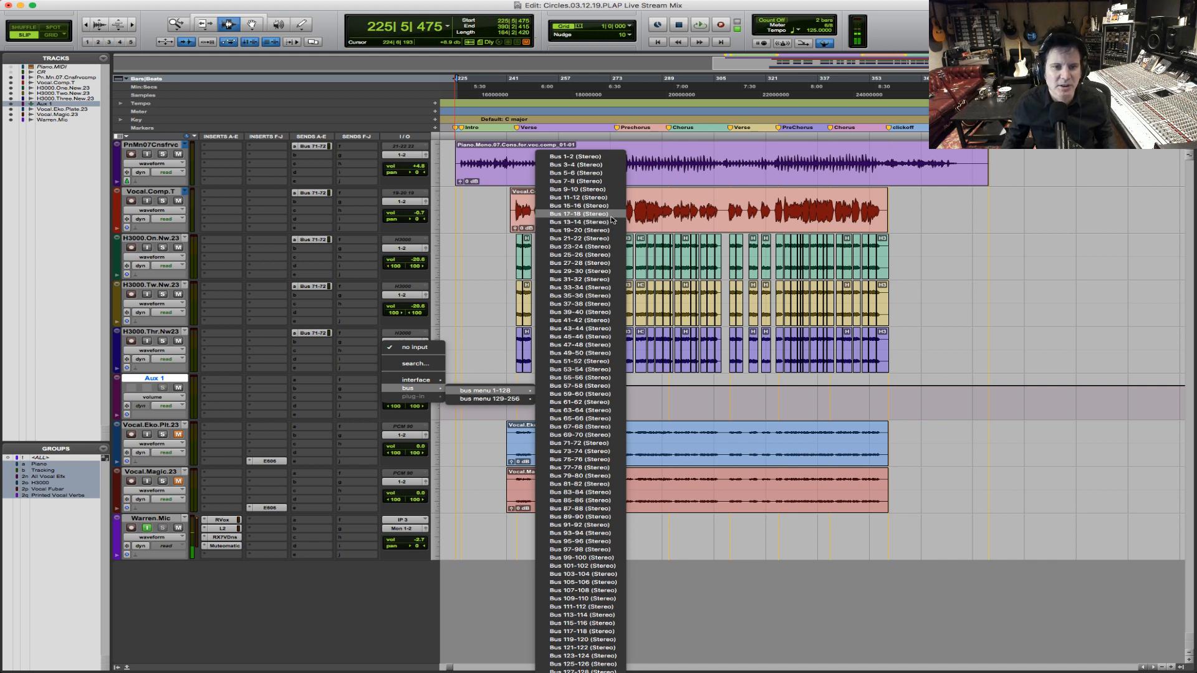
{"action": "left_click", "coordinate": [603, 443]}
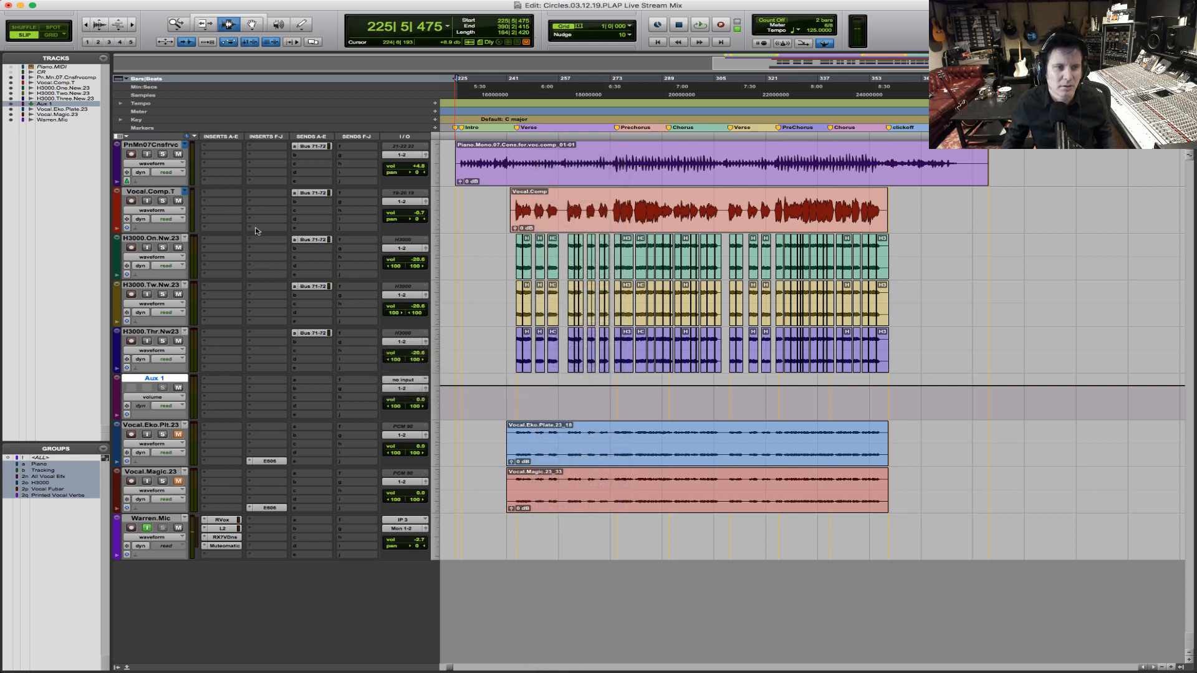
Step: Remove the Bus 71-72 sends from the three H3000 tracks
{"action": "left_click", "coordinate": [293, 240]}
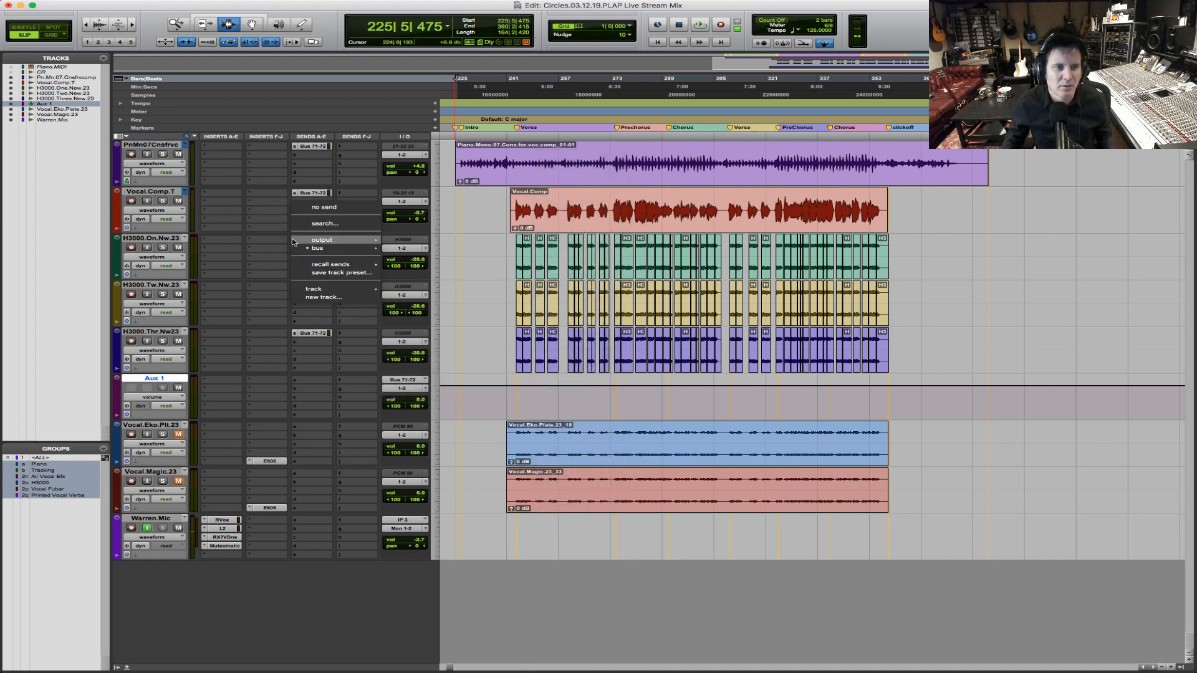
{"action": "left_click", "coordinate": [315, 208]}
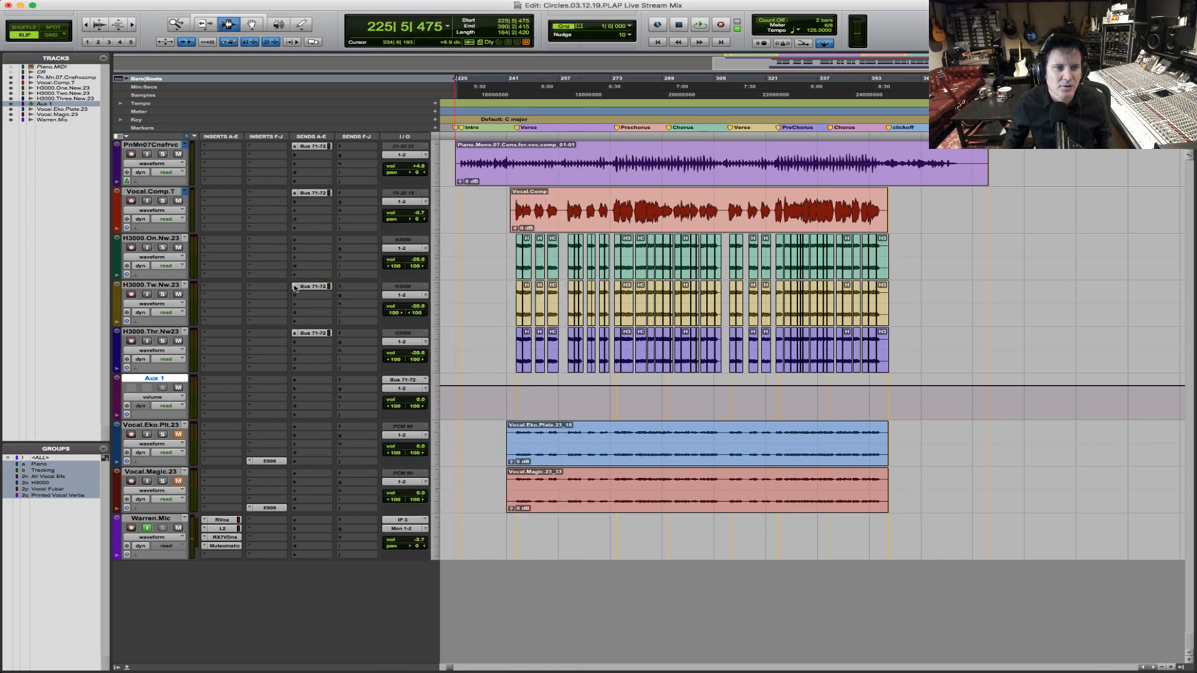
{"action": "left_click", "coordinate": [293, 286]}
{"action": "left_click", "coordinate": [318, 254]}
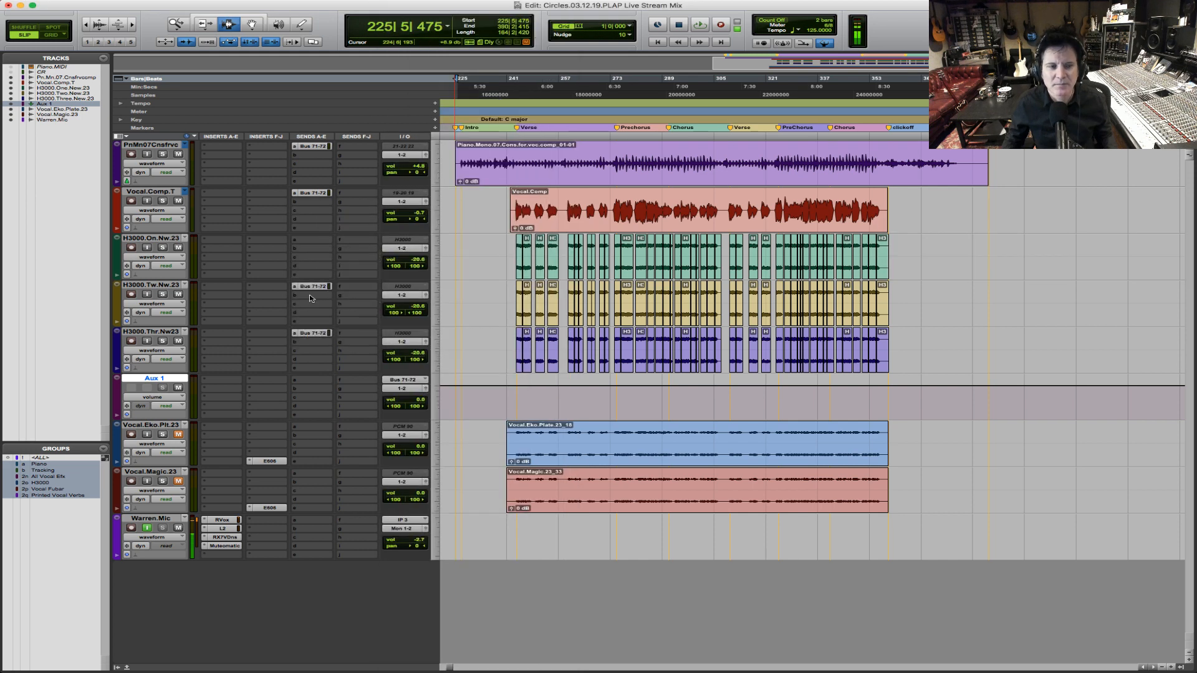
{"action": "left_click", "coordinate": [293, 334]}
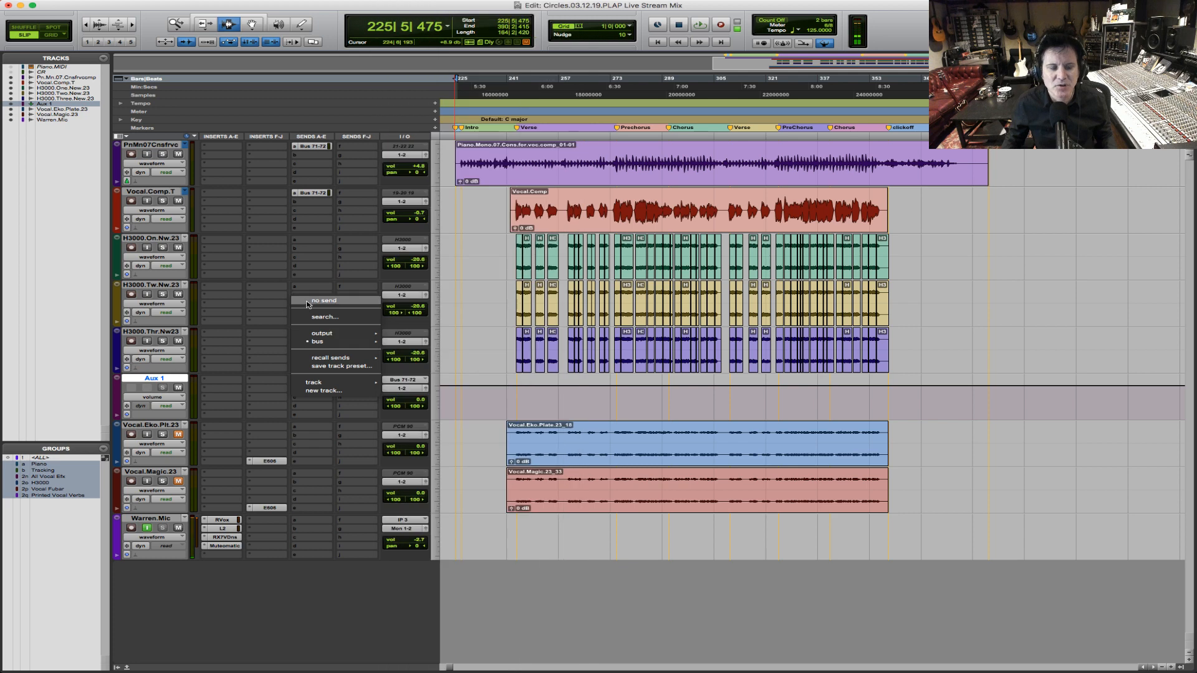
{"action": "left_click", "coordinate": [305, 302]}
Step: Rename the new aux track to Reverb.ALL
{"action": "double_click", "coordinate": [164, 379]}
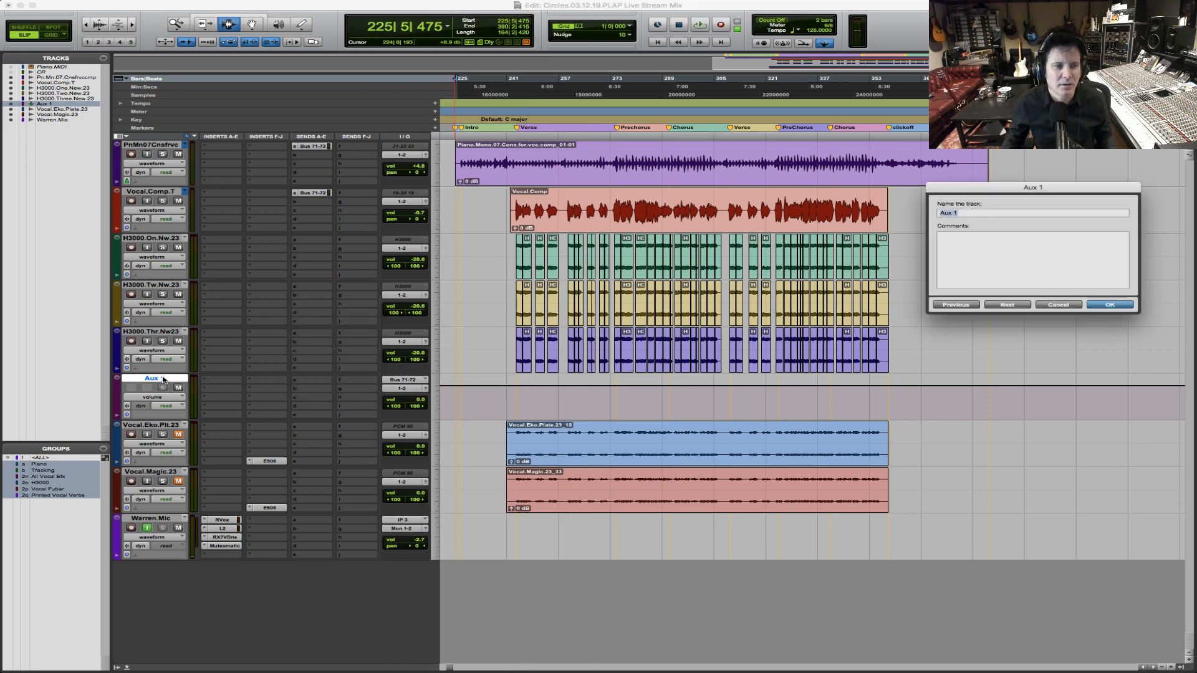
{"action": "type", "text": "Reverb.ALL"}
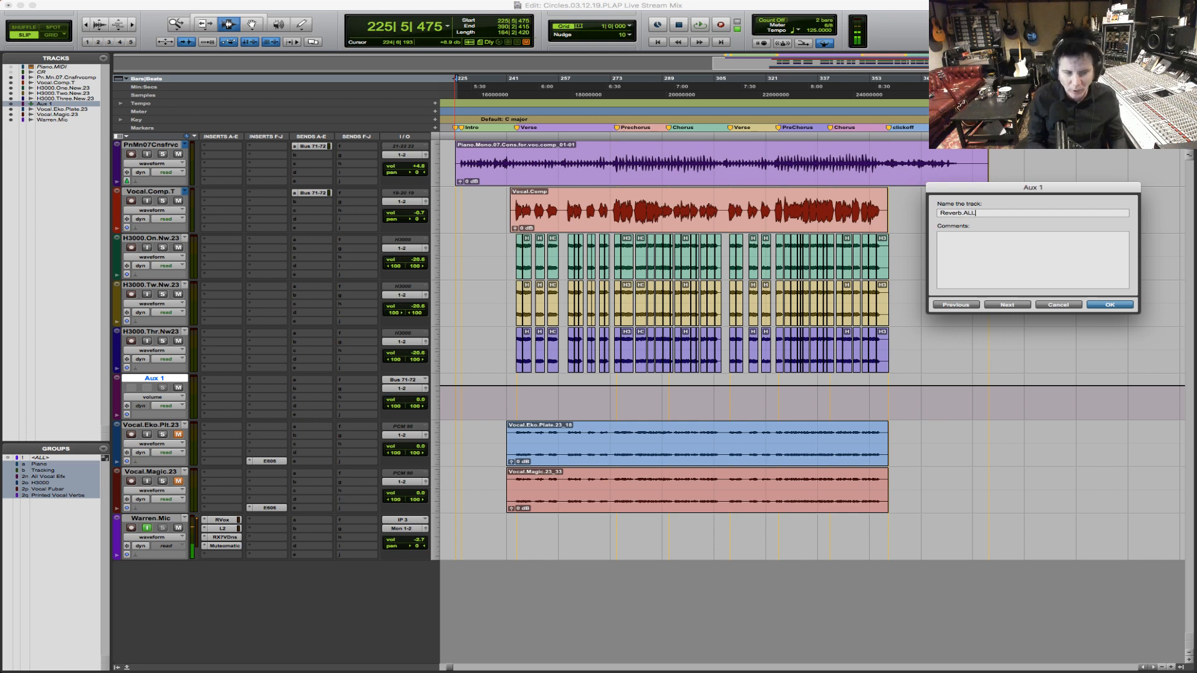
{"action": "key", "text": "Return"}
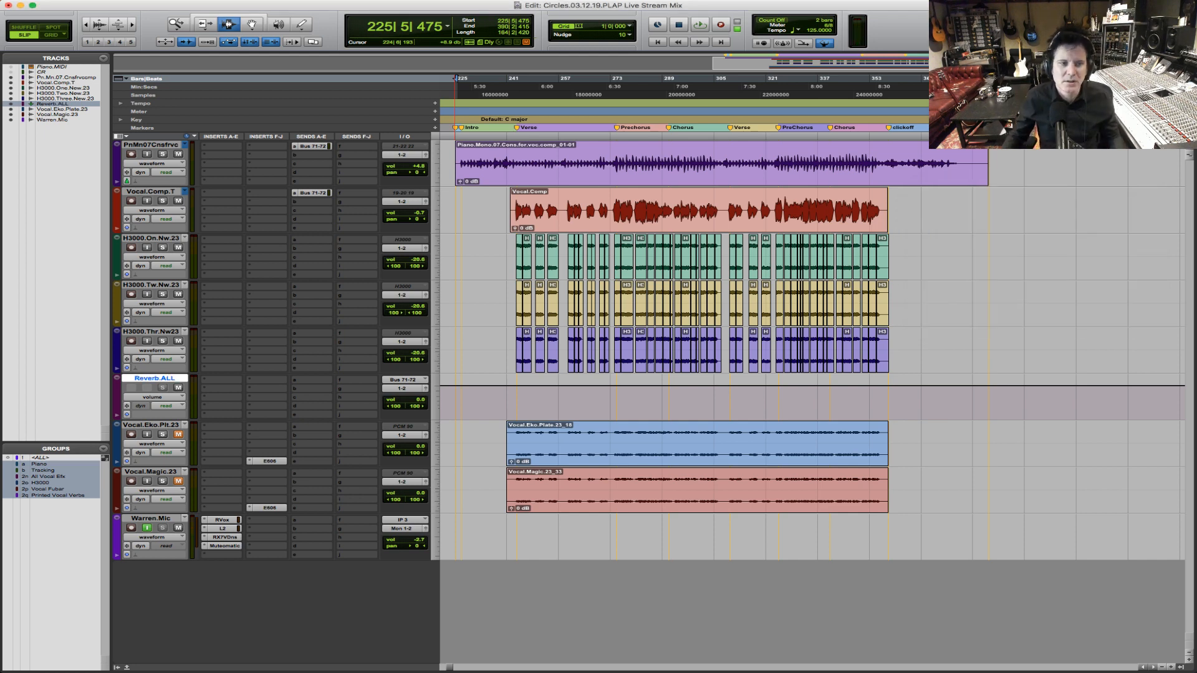
Step: Insert the stereo D-Verb plug-in on the Reverb.ALL track and set its hall size to Medium
{"action": "left_click", "coordinate": [223, 381]}
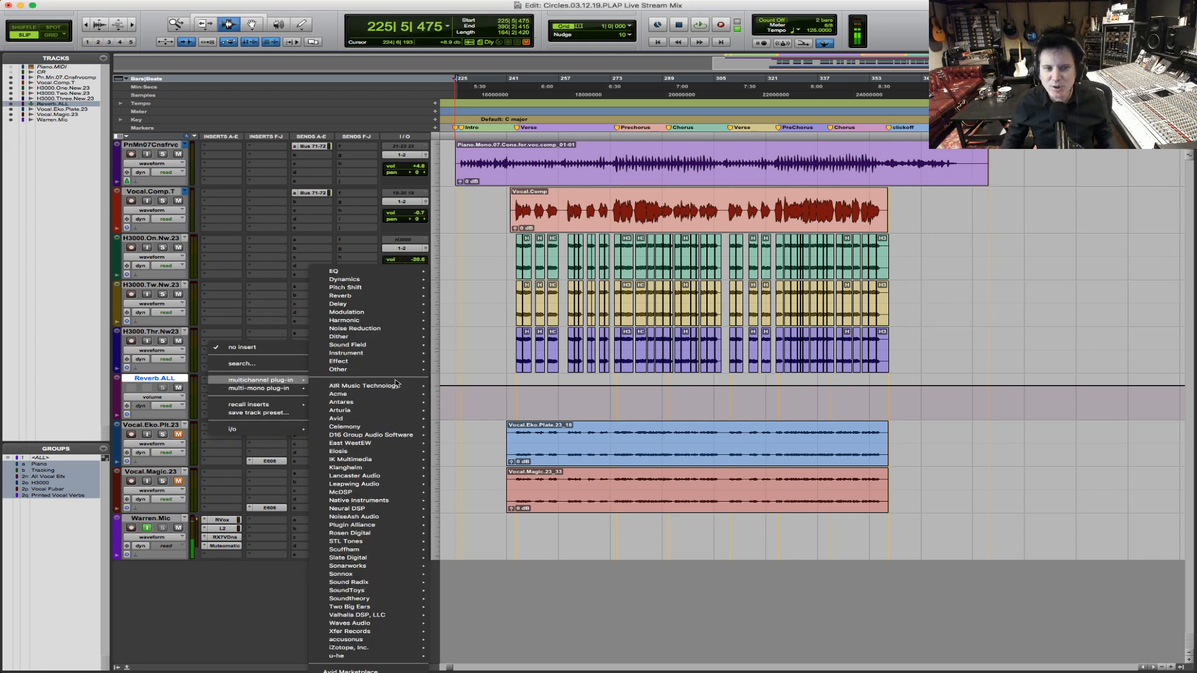
{"action": "mouse_move", "coordinate": [377, 295]}
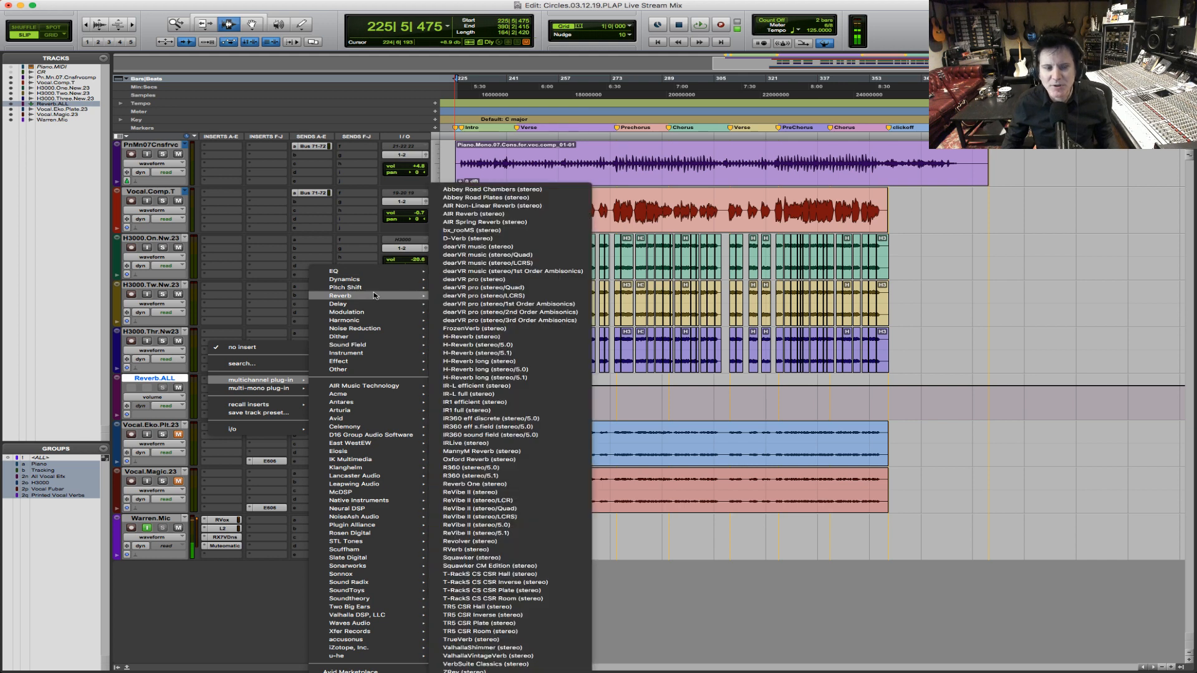
{"action": "left_click", "coordinate": [528, 242]}
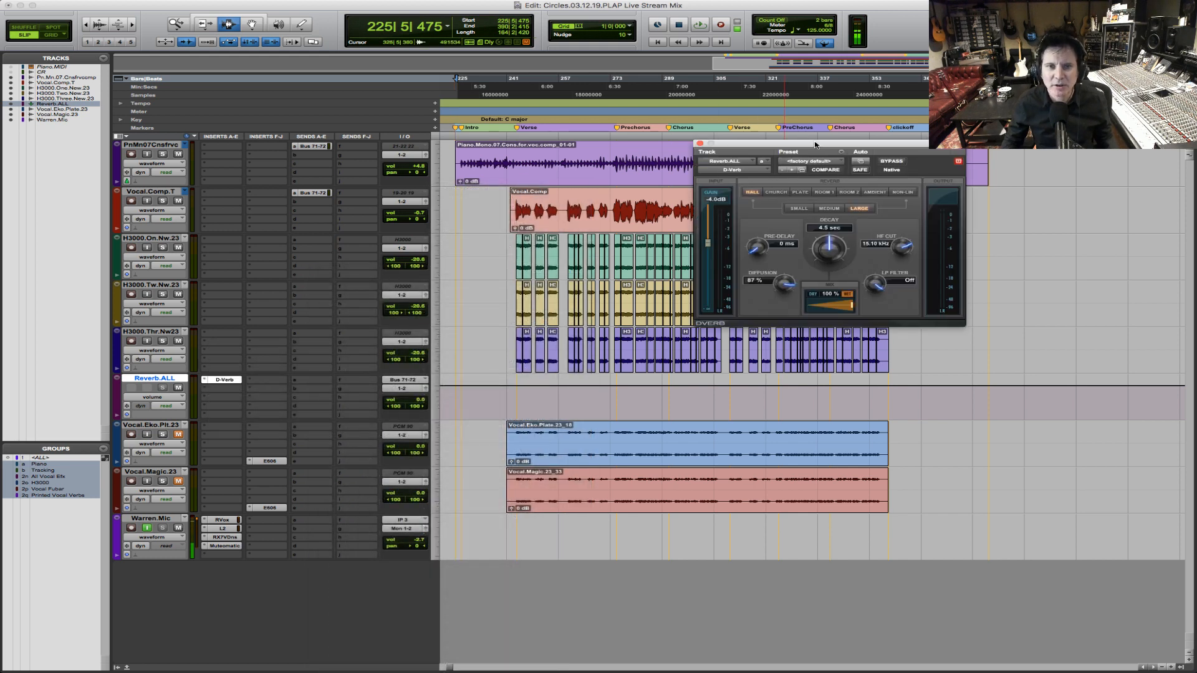
{"action": "left_click_drag", "start_coordinate": [815, 144], "coordinate": [606, 119]}
{"action": "left_click", "coordinate": [621, 182]}
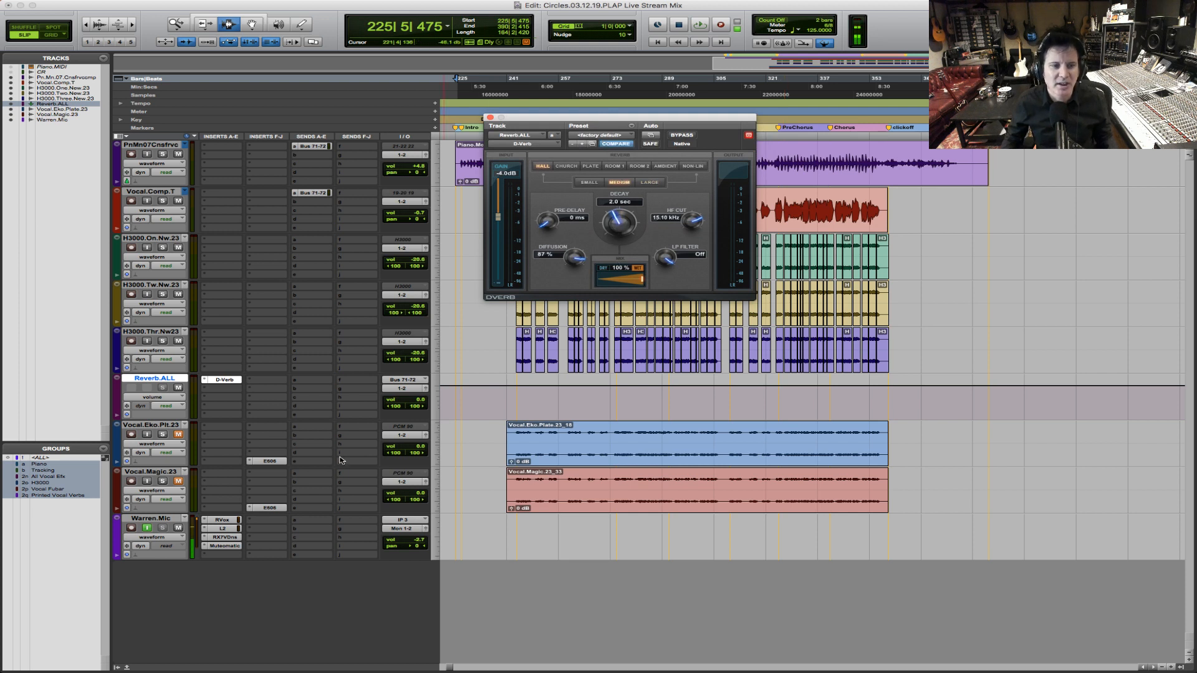
Step: Pull Reverb.ALL's volume fully down, play from bar 239 before the verse, and raise the reverb to 0.0 dB while listening through
{"action": "left_click_drag", "start_coordinate": [416, 403], "coordinate": [418, 442]}
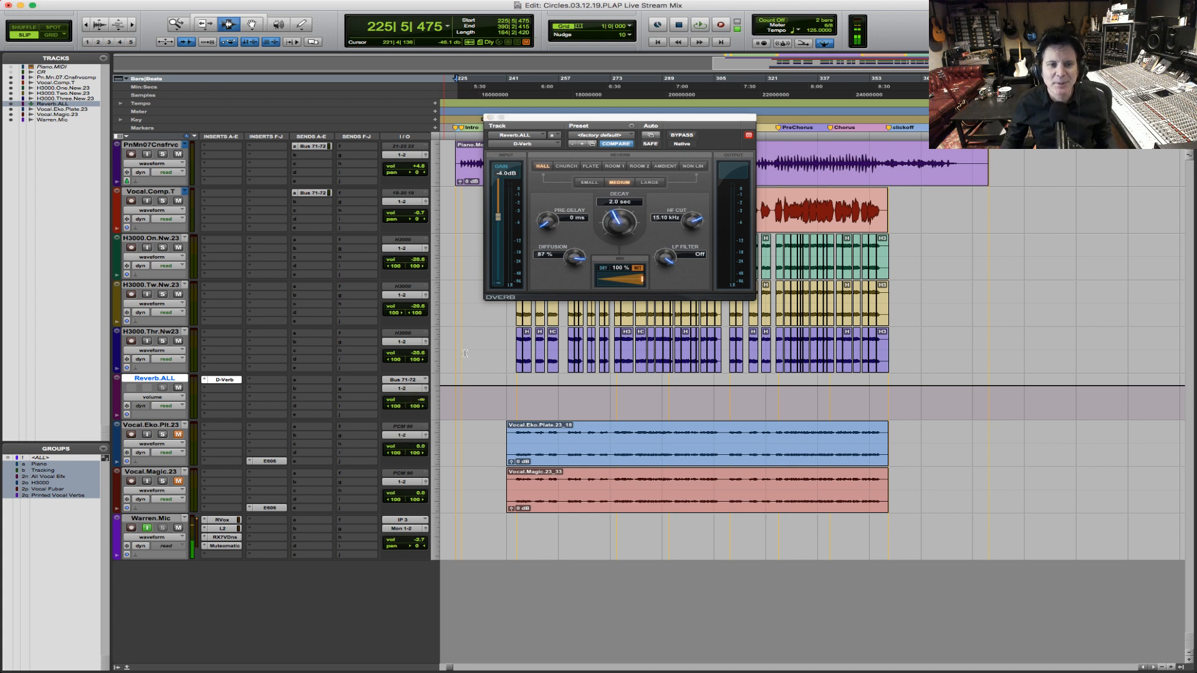
{"action": "left_click", "coordinate": [501, 340]}
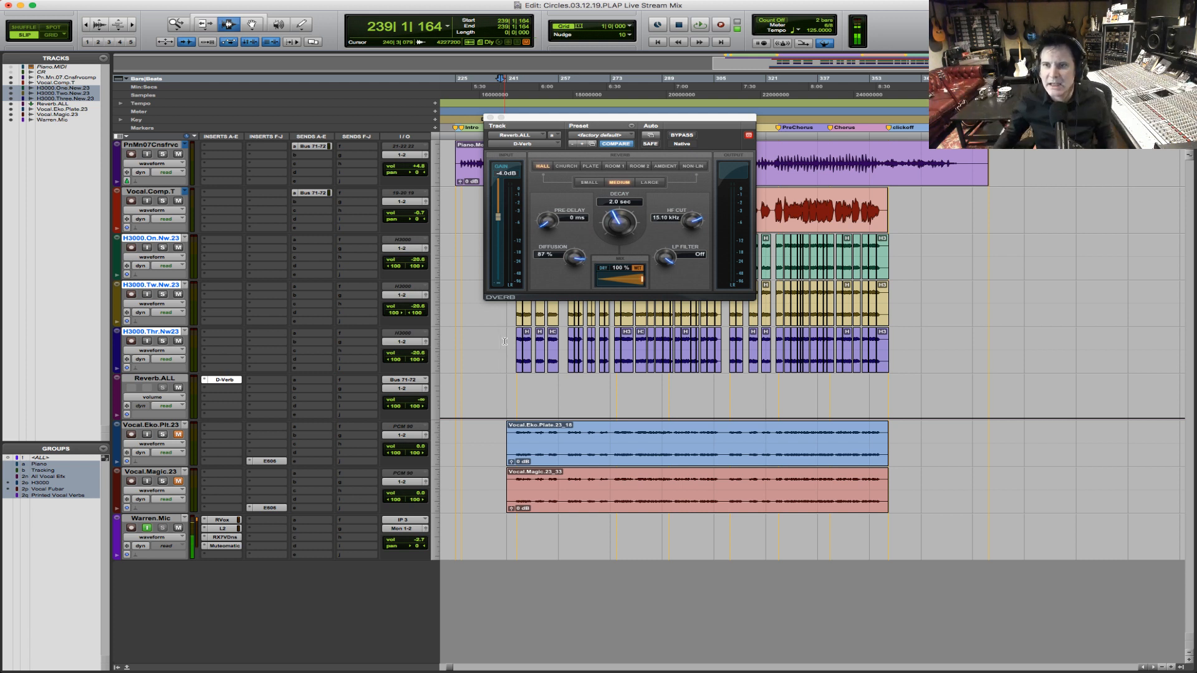
{"action": "key", "text": "space"}
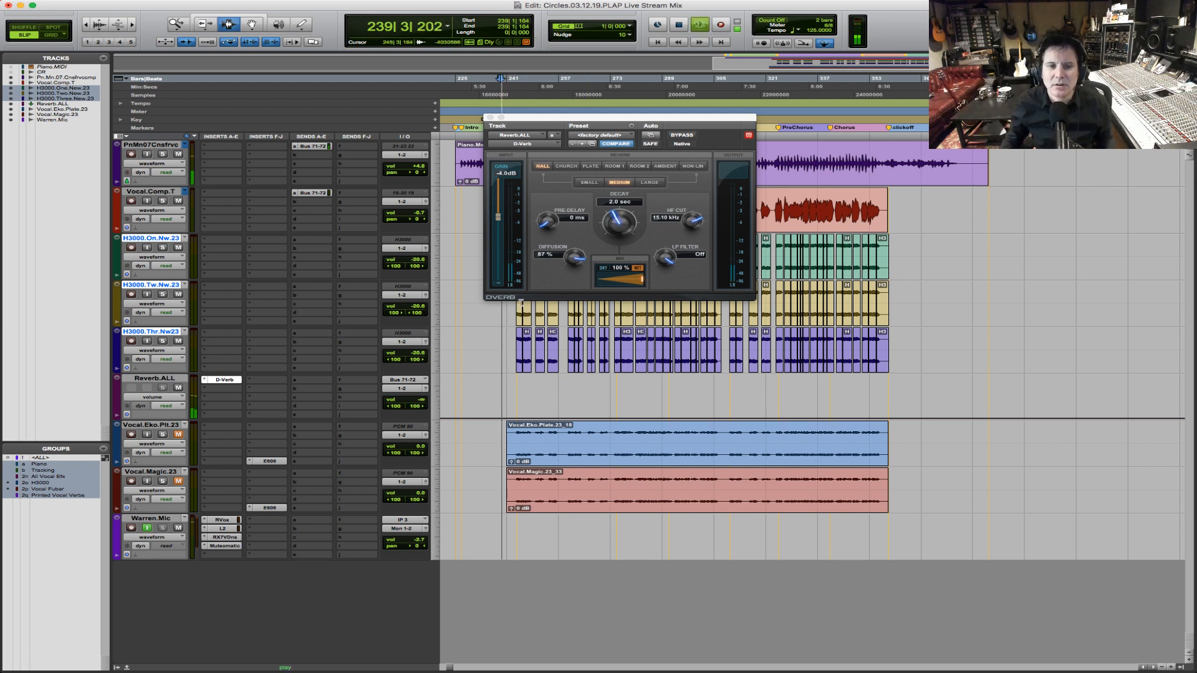
{"action": "left_click_drag", "start_coordinate": [421, 402], "coordinate": [426, 376]}
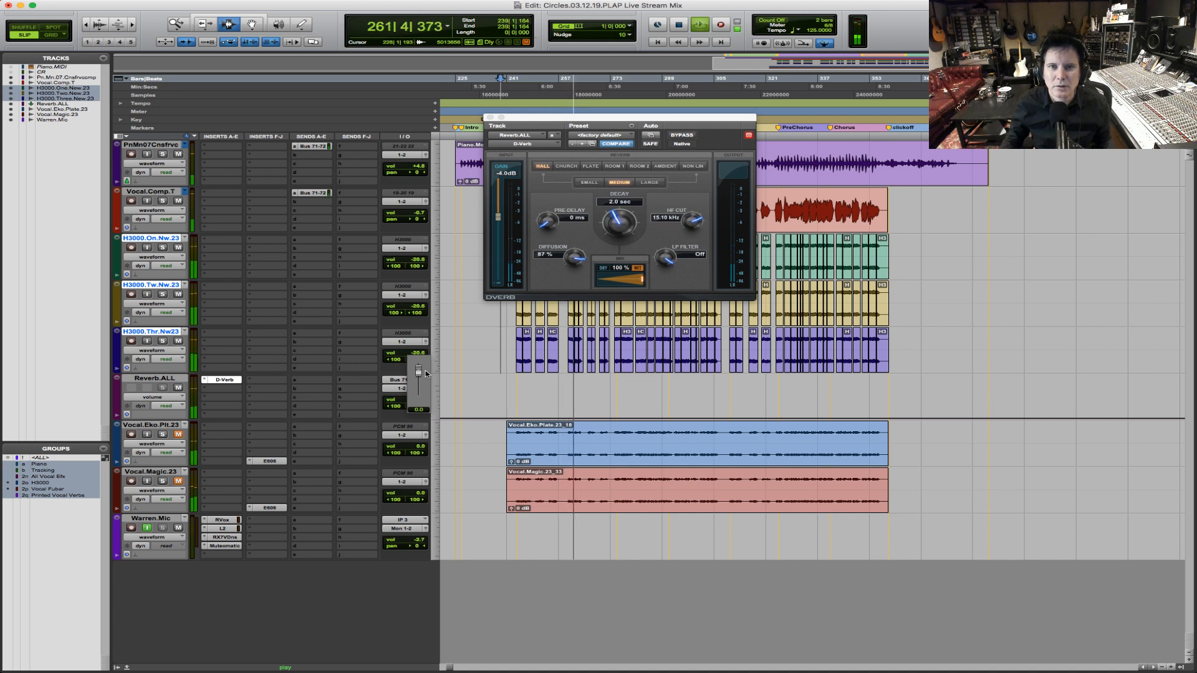
{"action": "left_click_drag", "start_coordinate": [425, 371], "coordinate": [425, 371]}
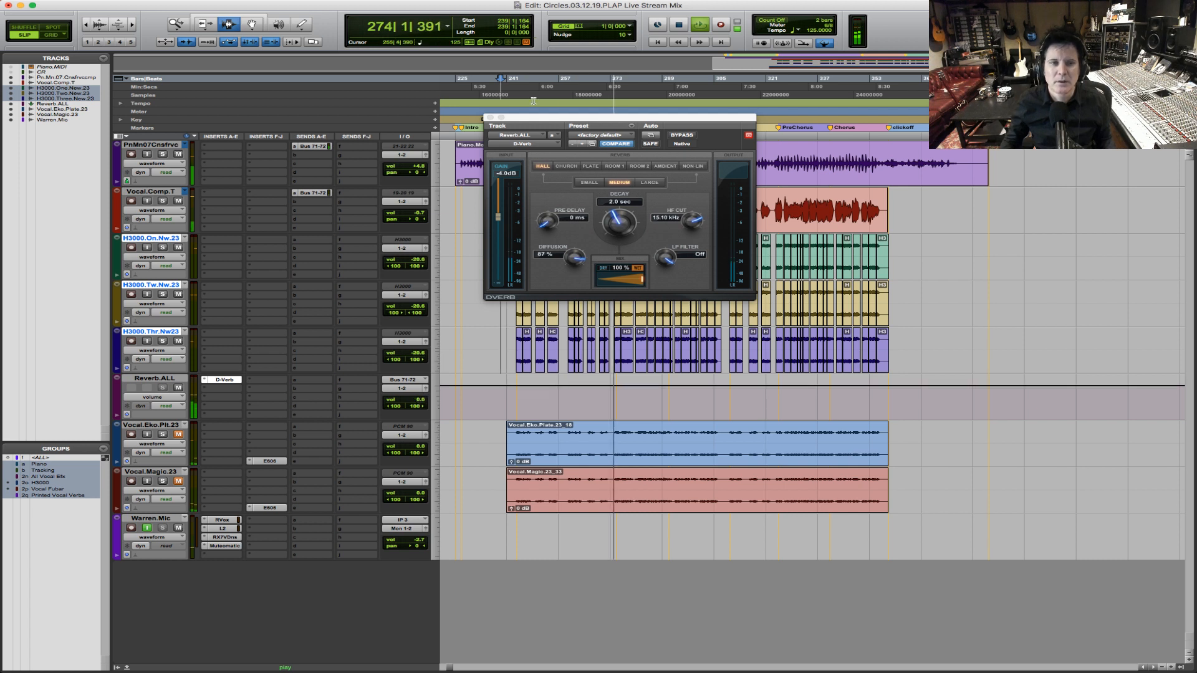
{"action": "left_click", "coordinate": [490, 118]}
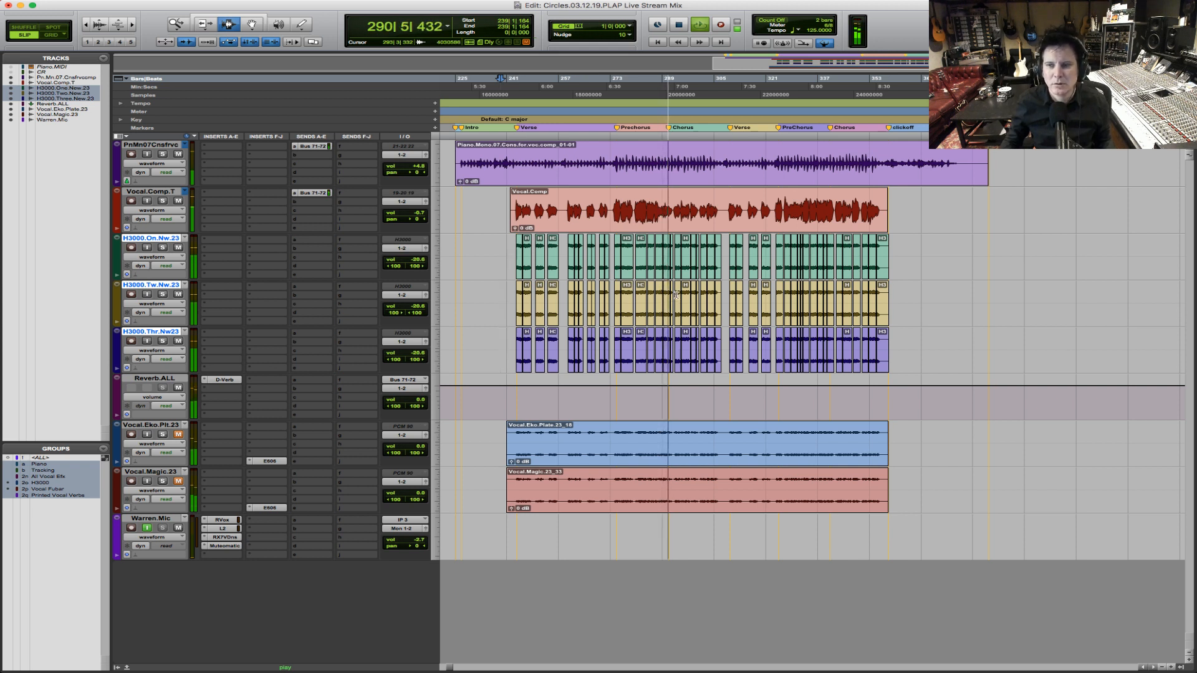
{"action": "key", "text": "space"}
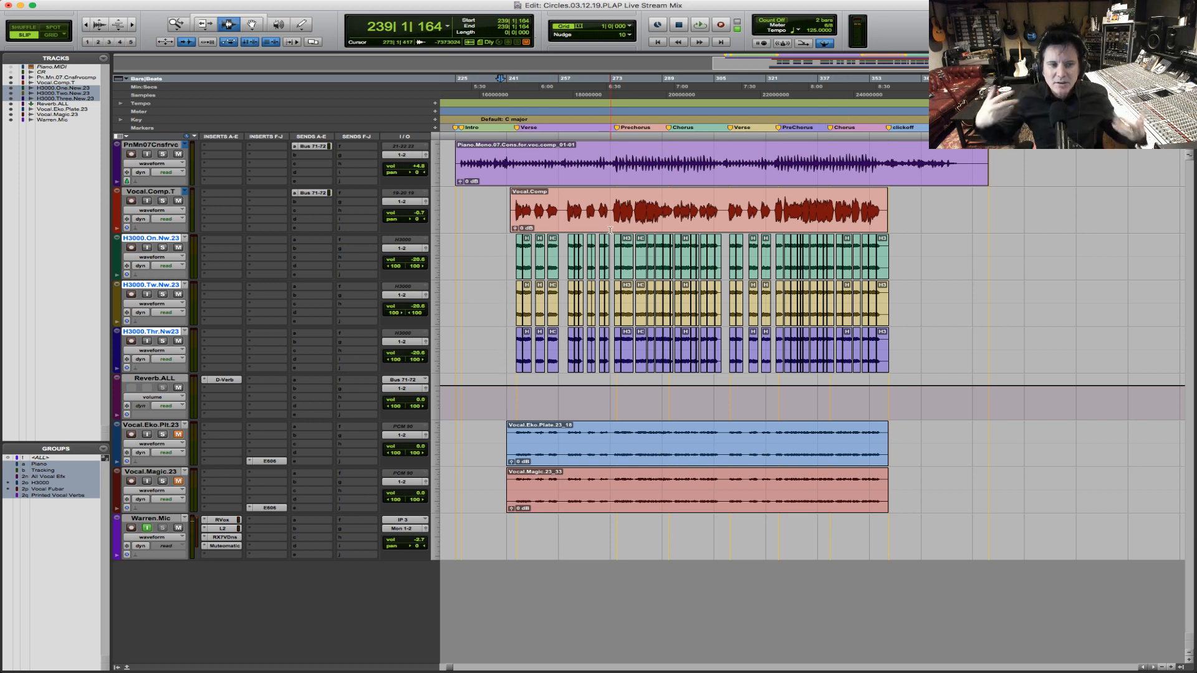
Step: Zoom in on the last prechorus and chorus and place the cursor on the piano track near bar 322
{"action": "left_click", "coordinate": [774, 218]}
{"action": "key", "text": "F5"}
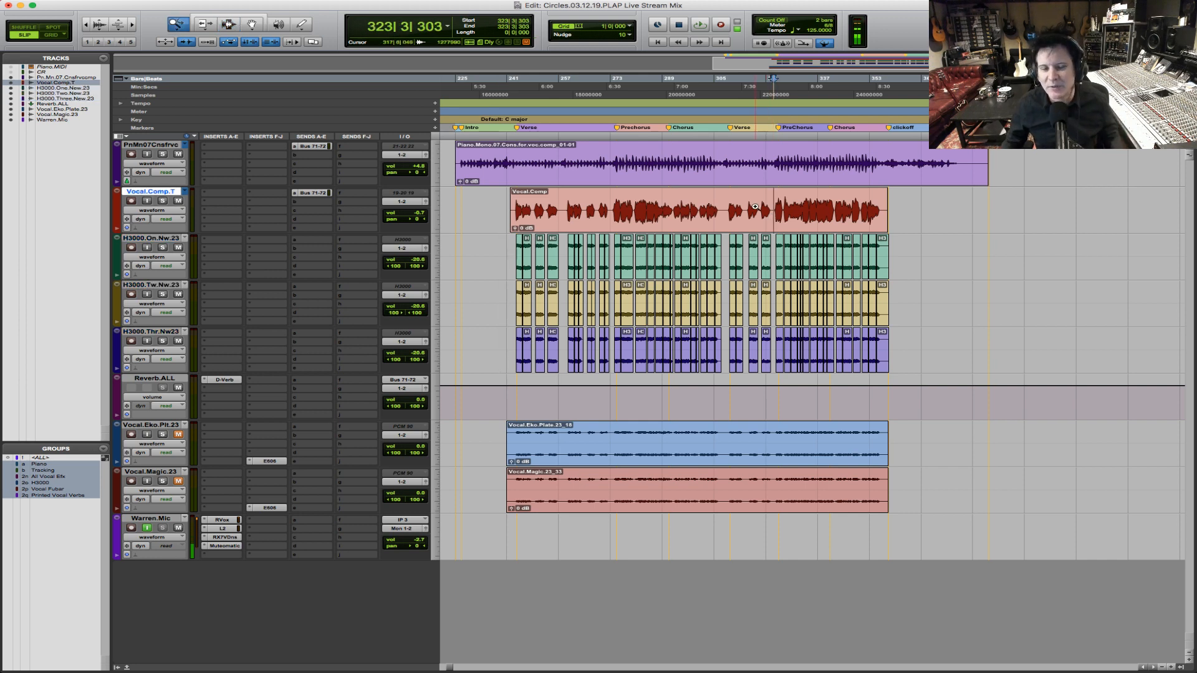
{"action": "left_click_drag", "start_coordinate": [732, 215], "coordinate": [1037, 209]}
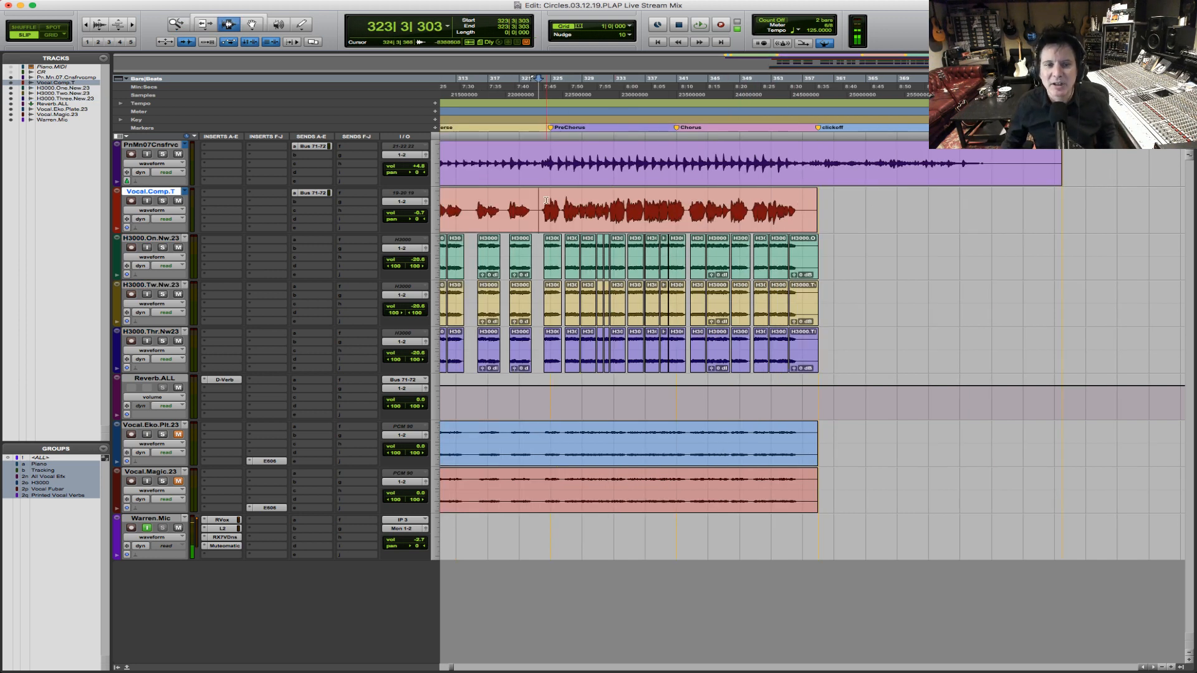
{"action": "left_click", "coordinate": [534, 164]}
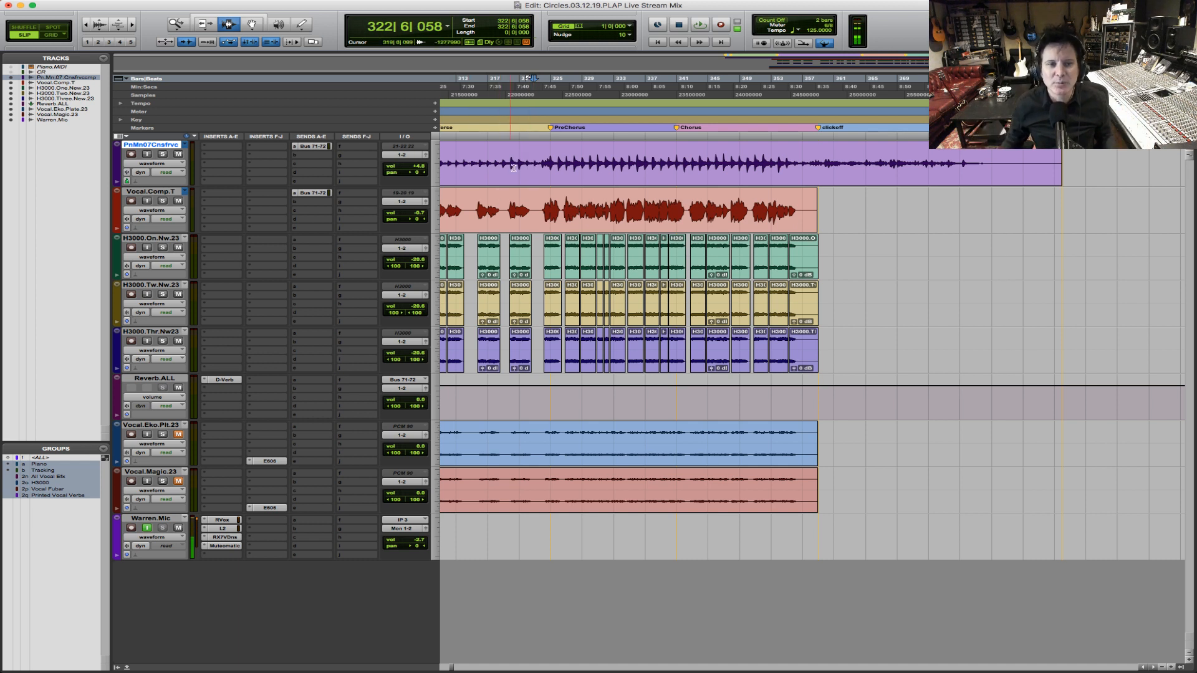
Step: Play the last prechorus and chorus from bar 322 through to the end, placing the cursor at bar 323
{"action": "key", "text": "space"}
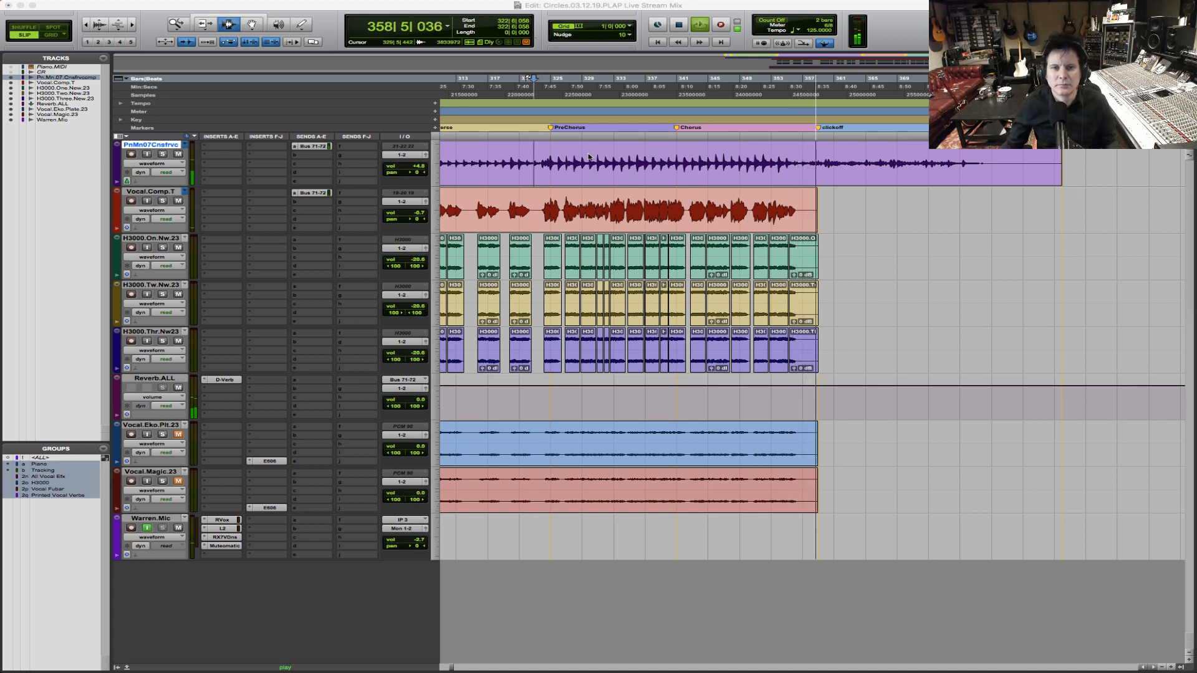
{"action": "left_click", "coordinate": [533, 171]}
{"action": "left_click", "coordinate": [534, 165]}
{"action": "key", "text": "space"}
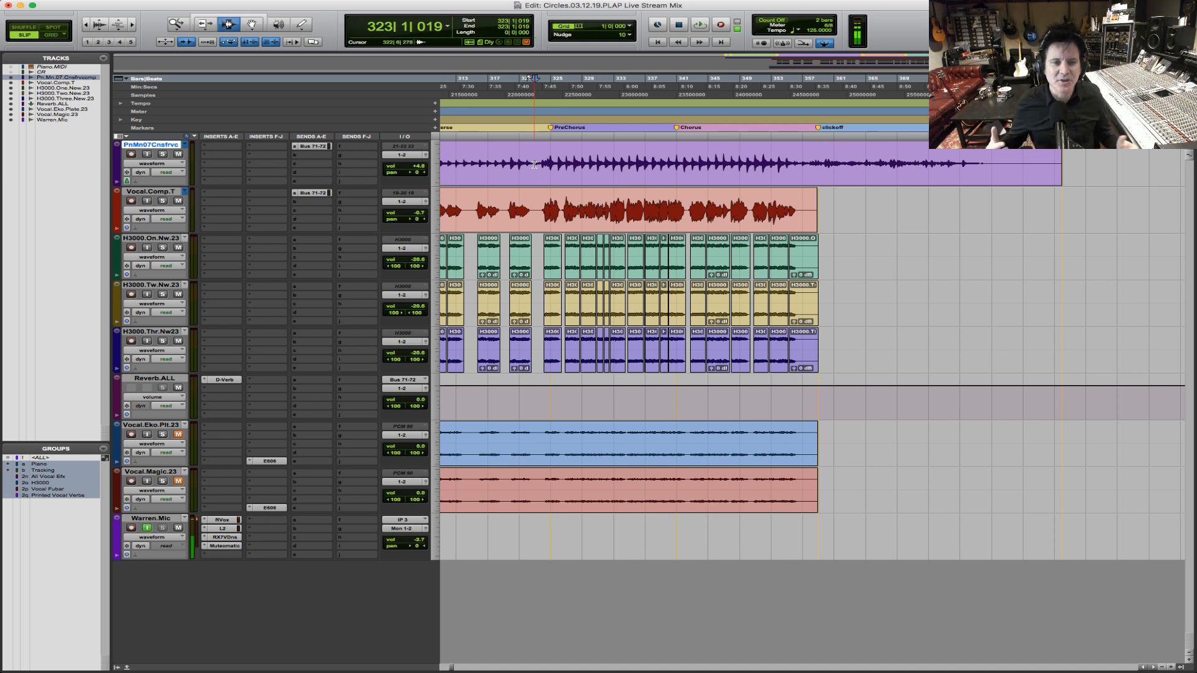
Step: Bring the whole song back into view and place the cursor at the start of the piano intro, around bar 226
{"action": "key", "text": "r"}
{"action": "key", "text": "r"}
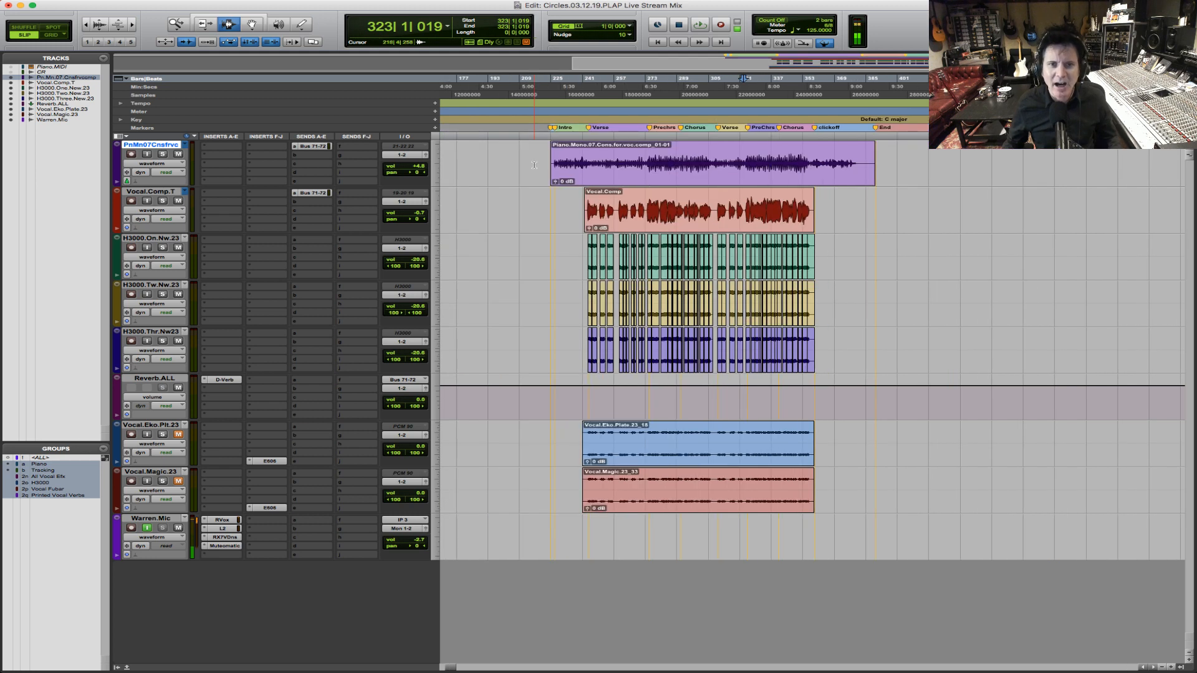
{"action": "key", "text": "t"}
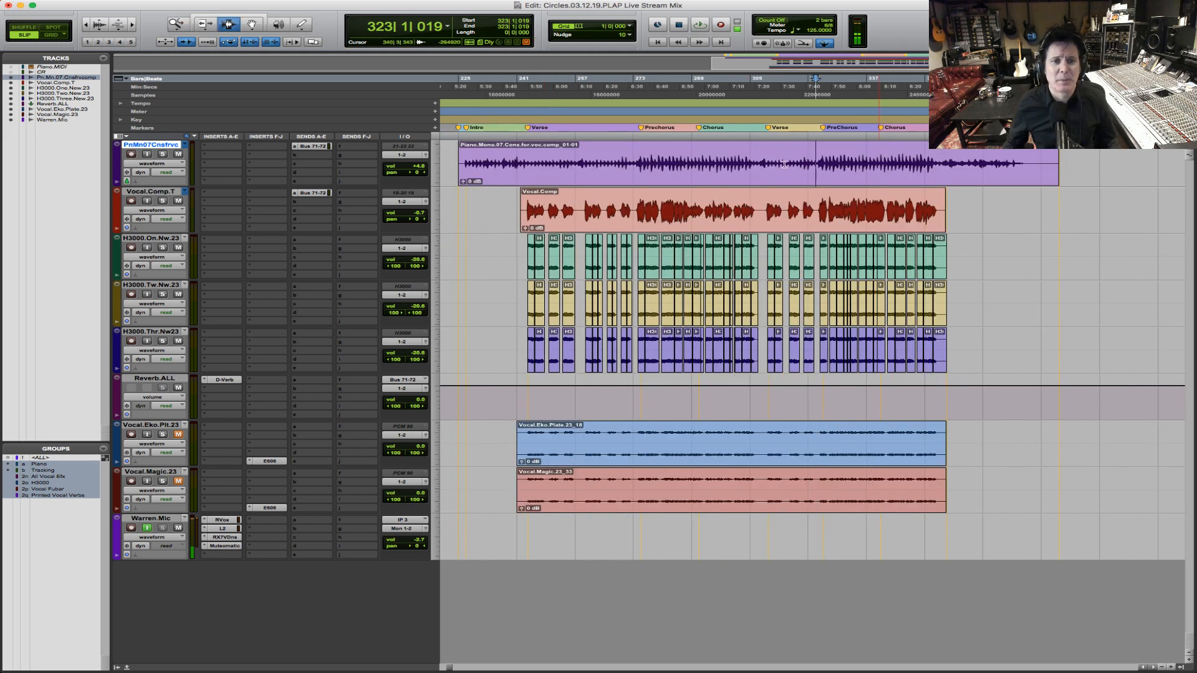
{"action": "left_click", "coordinate": [462, 163]}
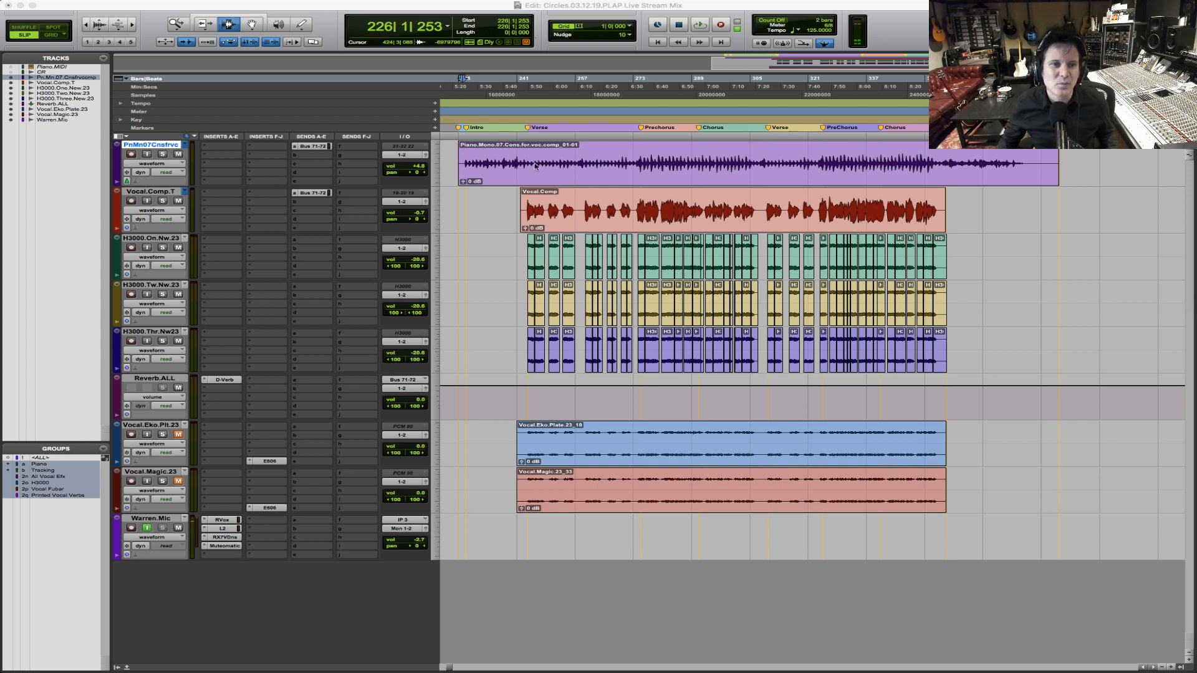
{"action": "left_click", "coordinate": [474, 163]}
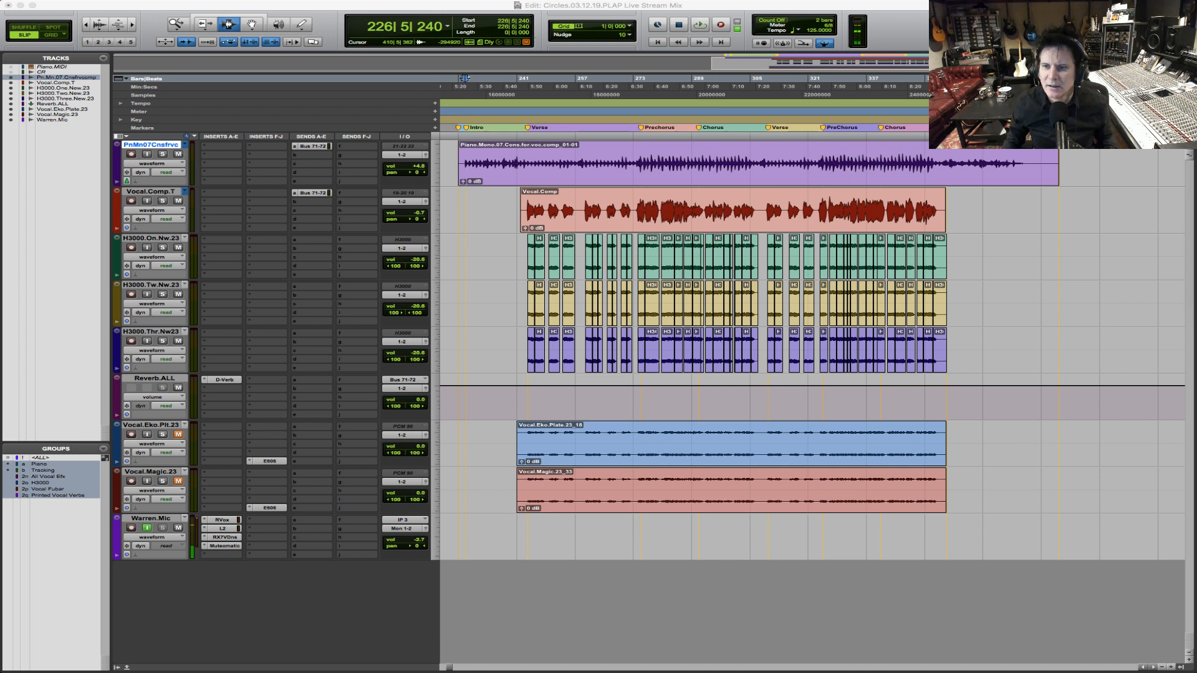
{"action": "left_click", "coordinate": [470, 174]}
{"action": "left_click", "coordinate": [465, 170]}
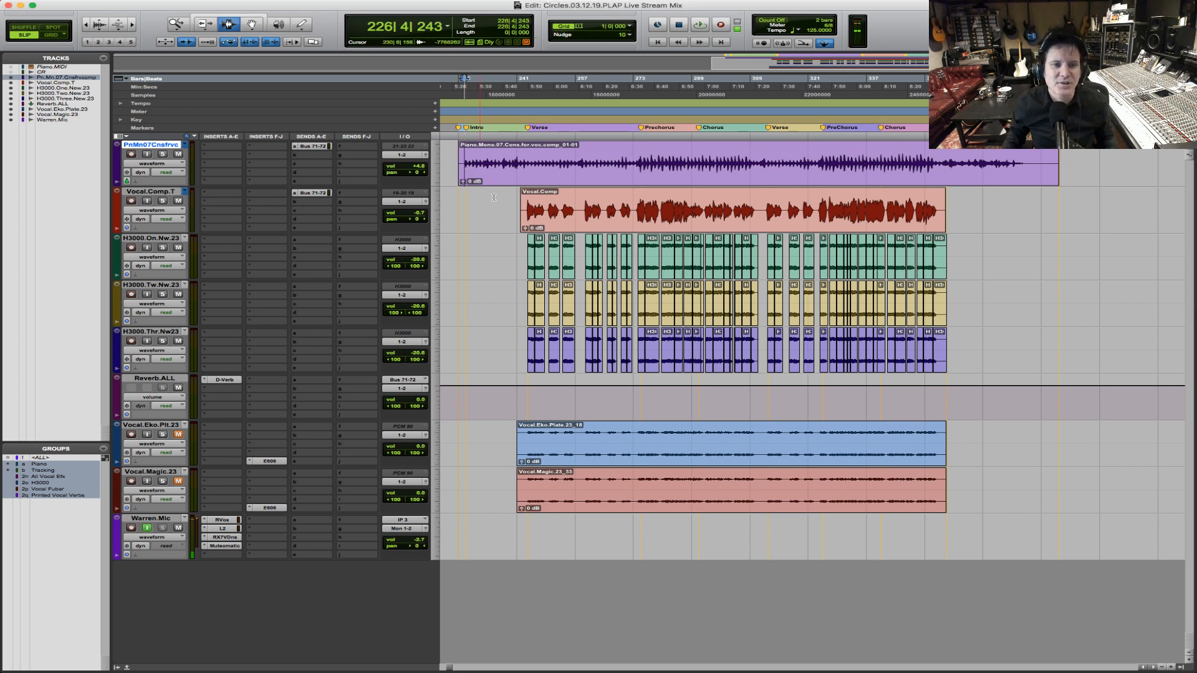
Step: Play the piano intro twice from bar 226 to judge its sound
{"action": "key", "text": "space"}
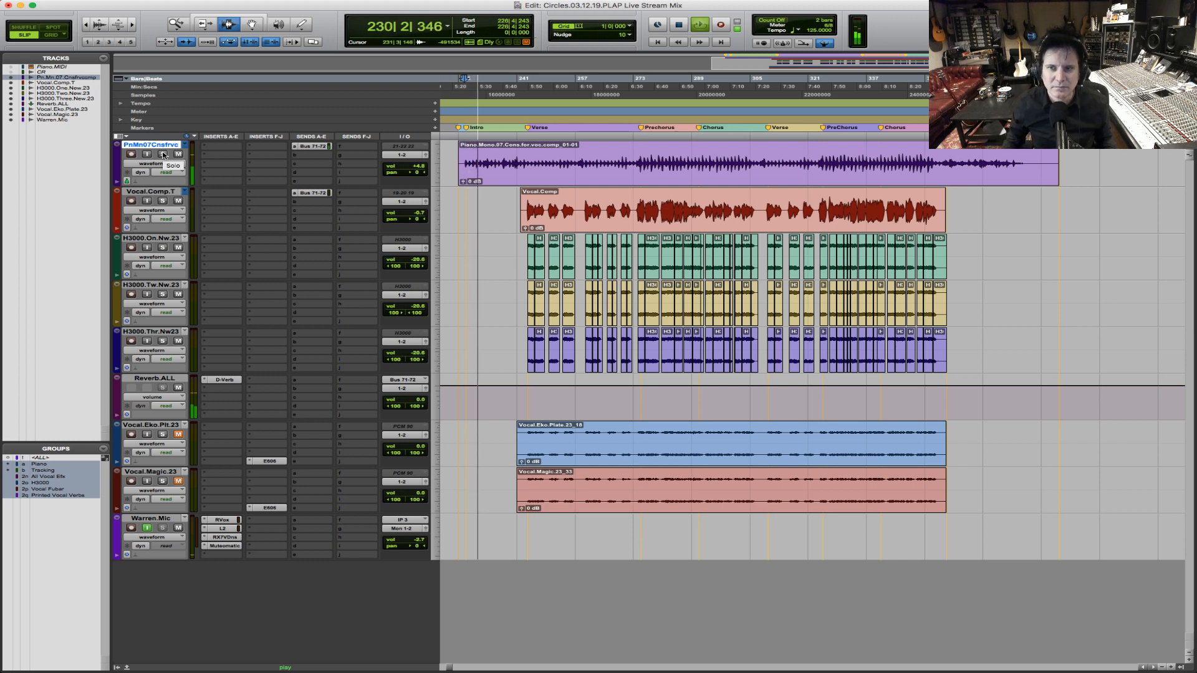
{"action": "key", "text": "space"}
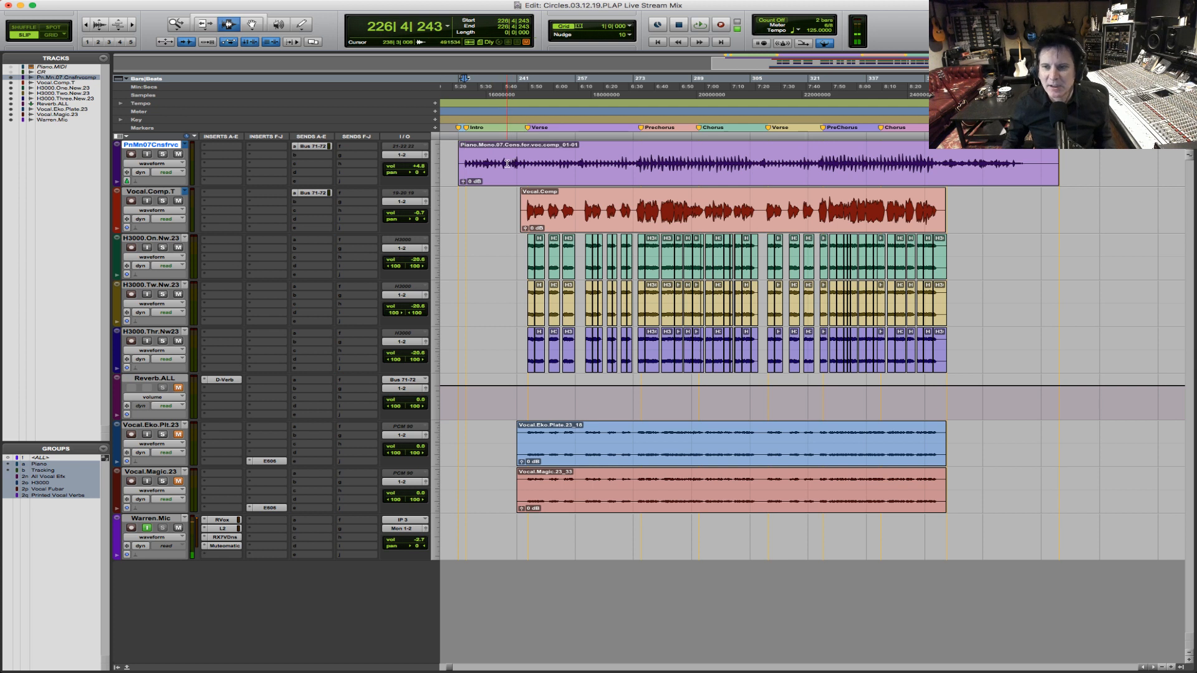
{"action": "key", "text": "space"}
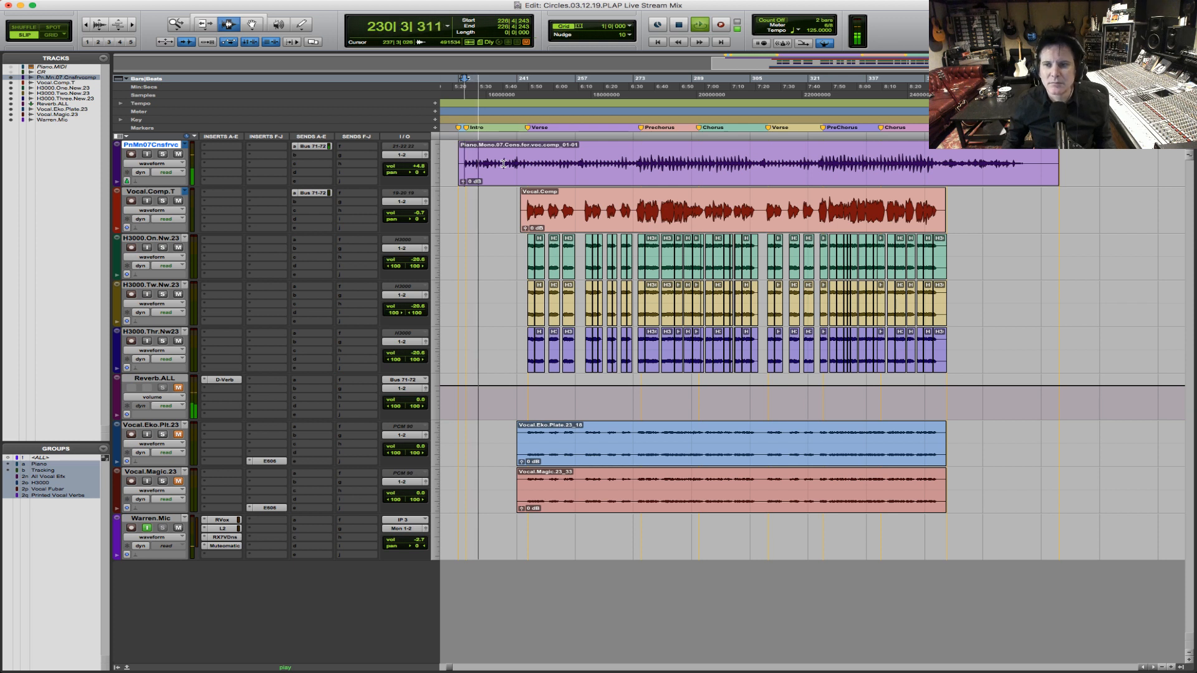
{"action": "key", "text": "space"}
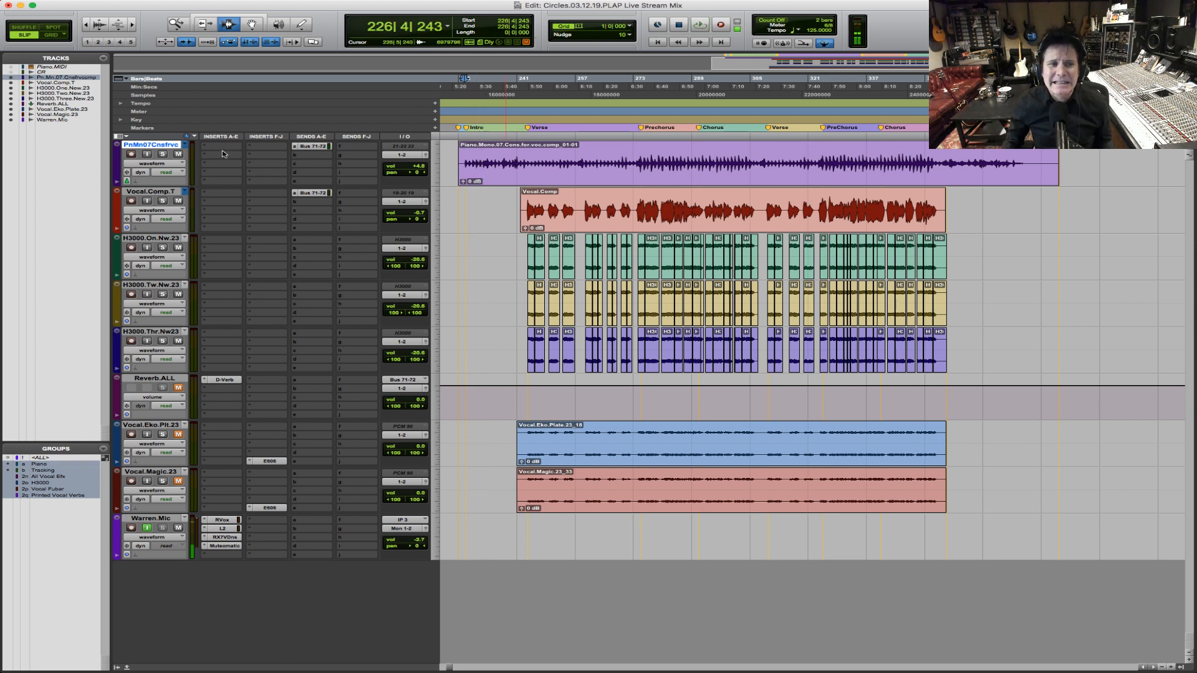
Step: Insert the mono F6 equalizer on the piano track and move its window clear of the track controls
{"action": "left_click", "coordinate": [220, 146]}
{"action": "mouse_move", "coordinate": [232, 148]}
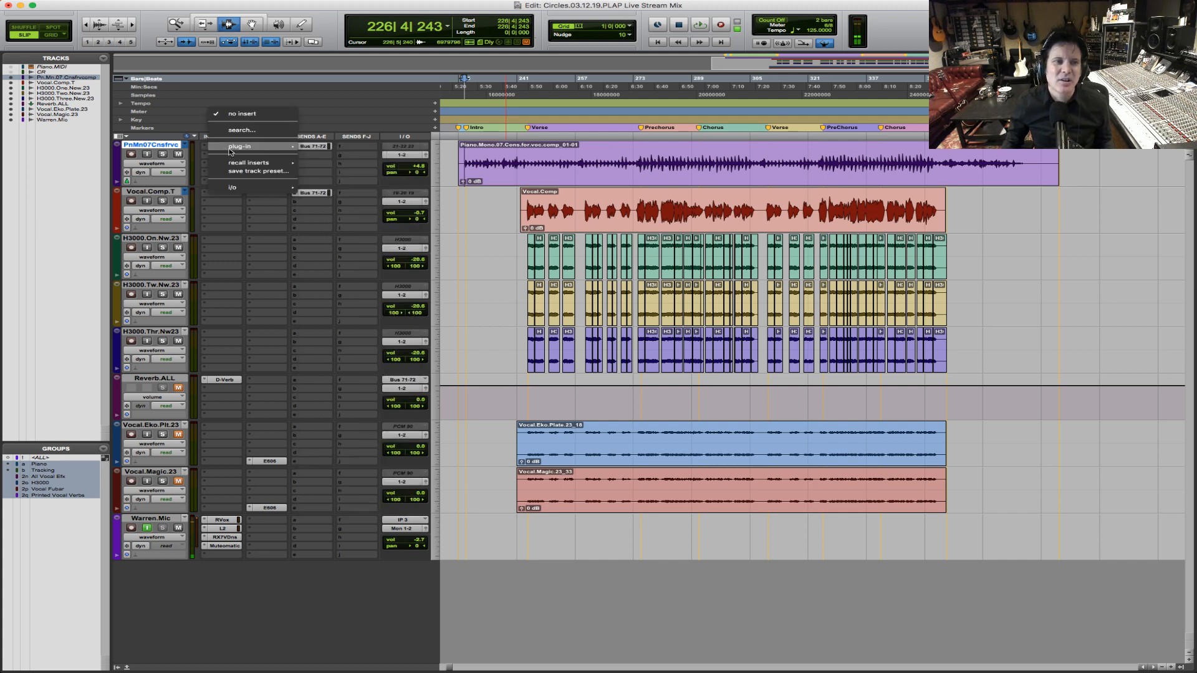
{"action": "mouse_move", "coordinate": [334, 150]}
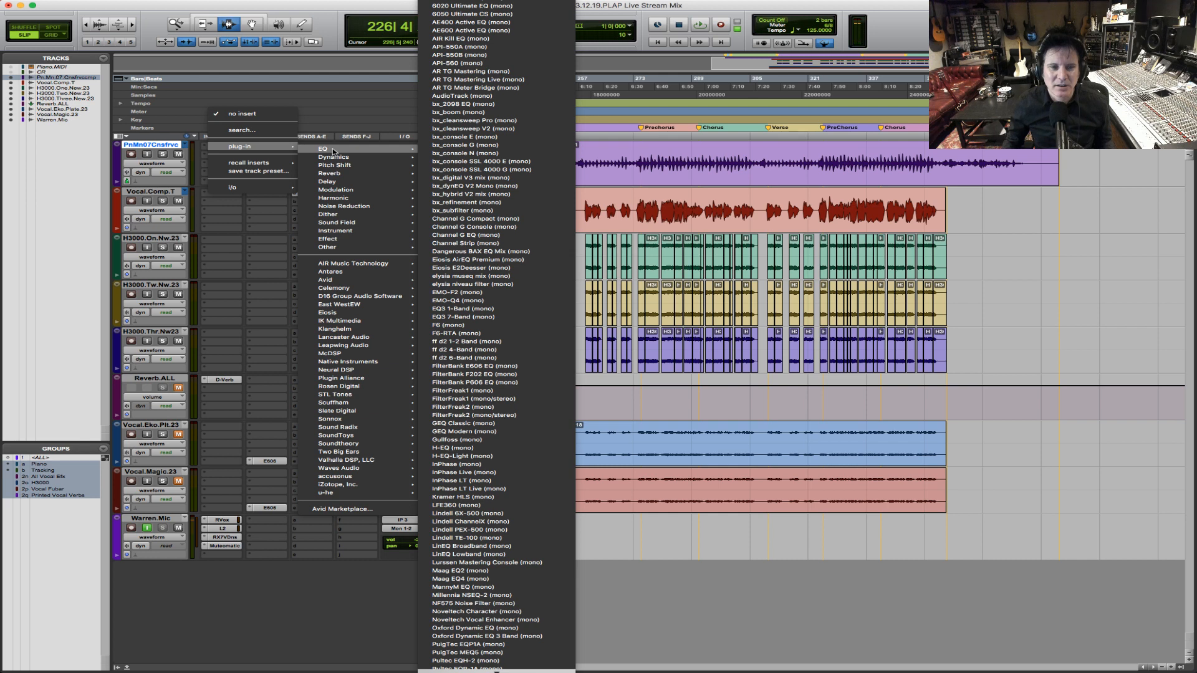
{"action": "left_click", "coordinate": [502, 326]}
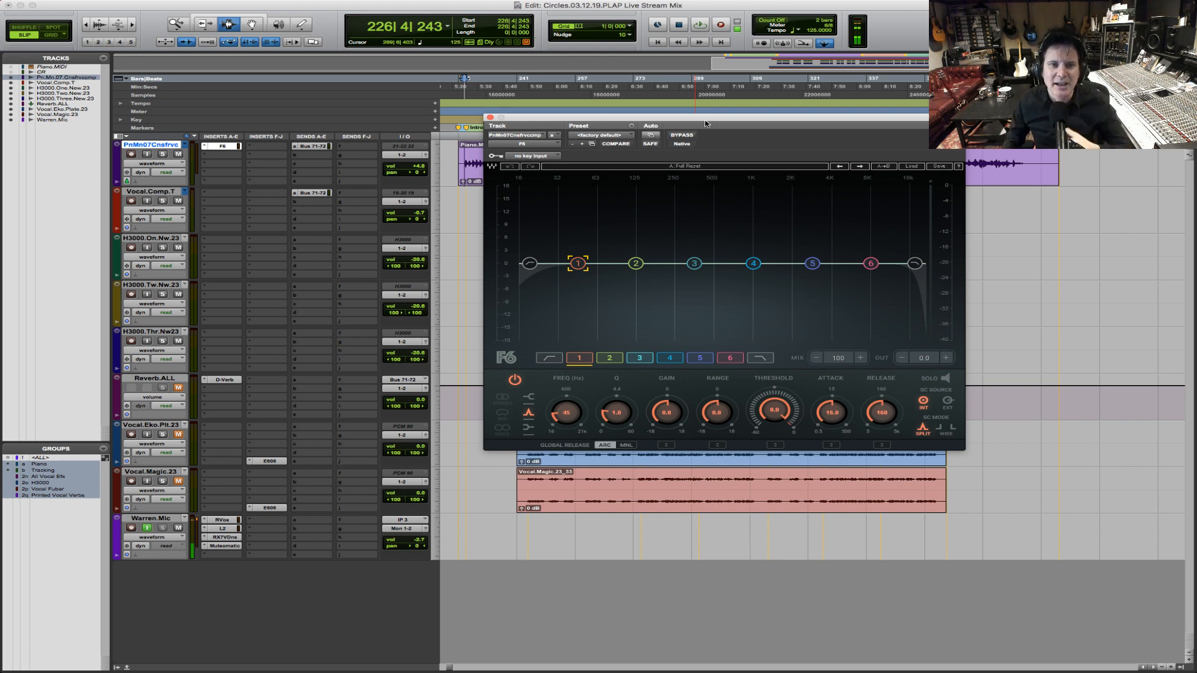
{"action": "left_click_drag", "start_coordinate": [700, 118], "coordinate": [635, 134]}
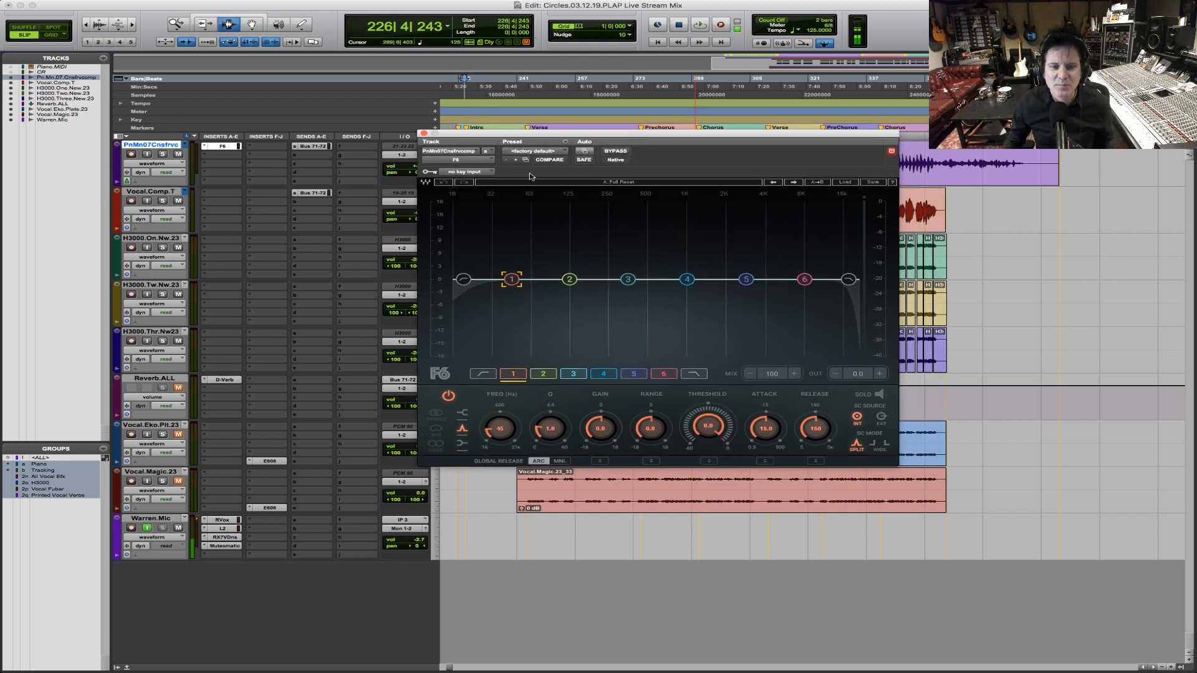
Step: Enable the F6 high-pass filter on the piano and set its frequency to 36 Hz
{"action": "left_click", "coordinate": [484, 374]}
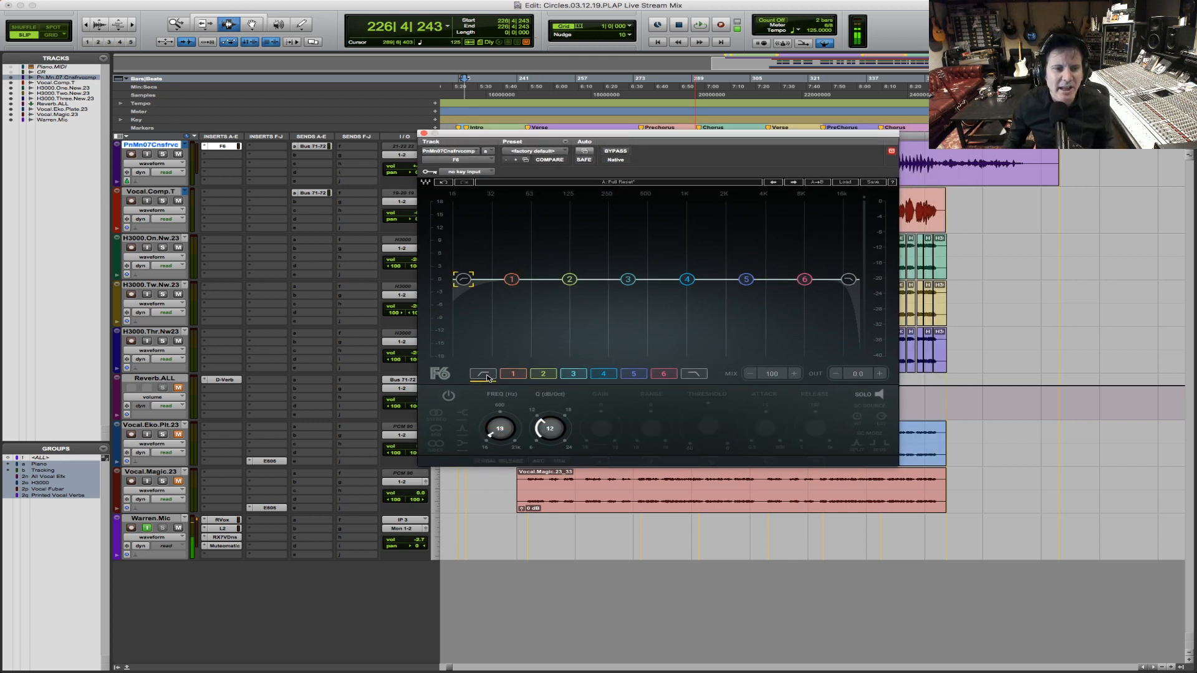
{"action": "left_click", "coordinate": [449, 395]}
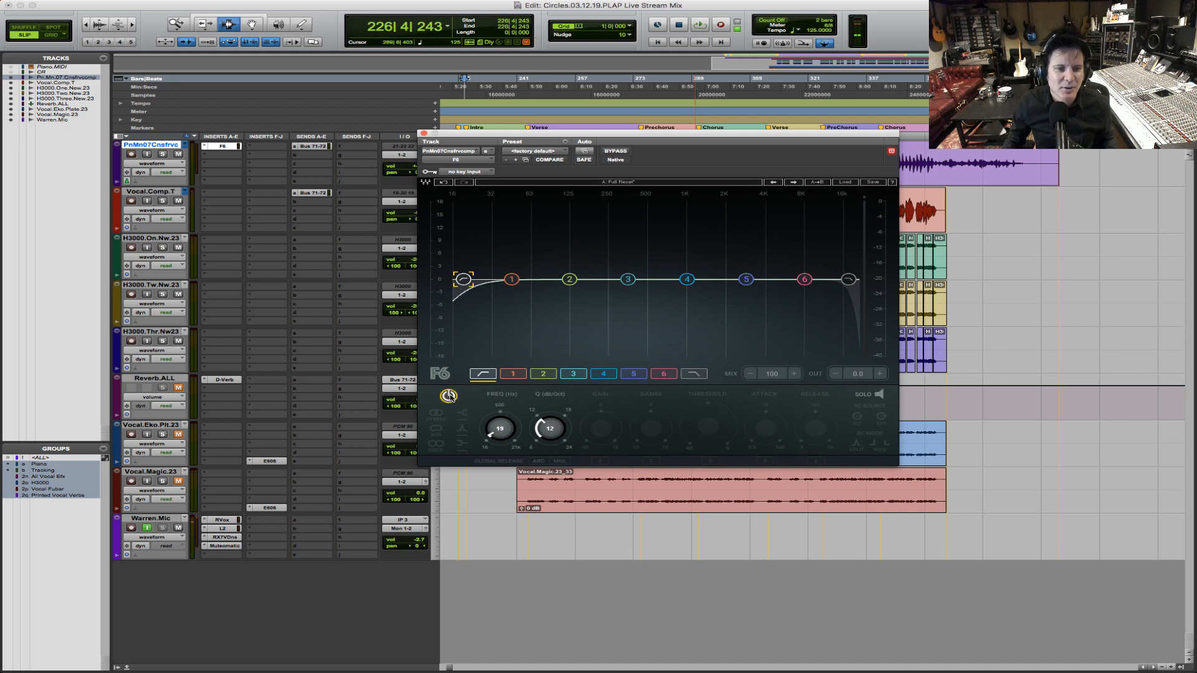
{"action": "left_click", "coordinate": [498, 439]}
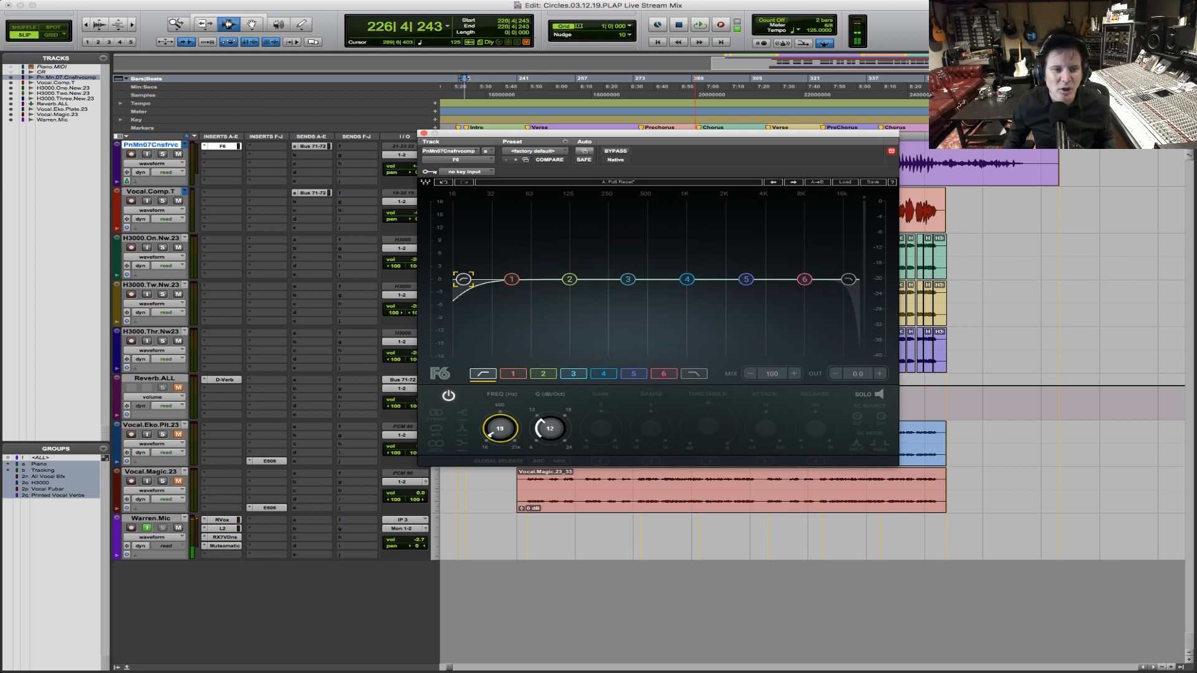
{"action": "left_click_drag", "start_coordinate": [498, 439], "coordinate": [498, 419]}
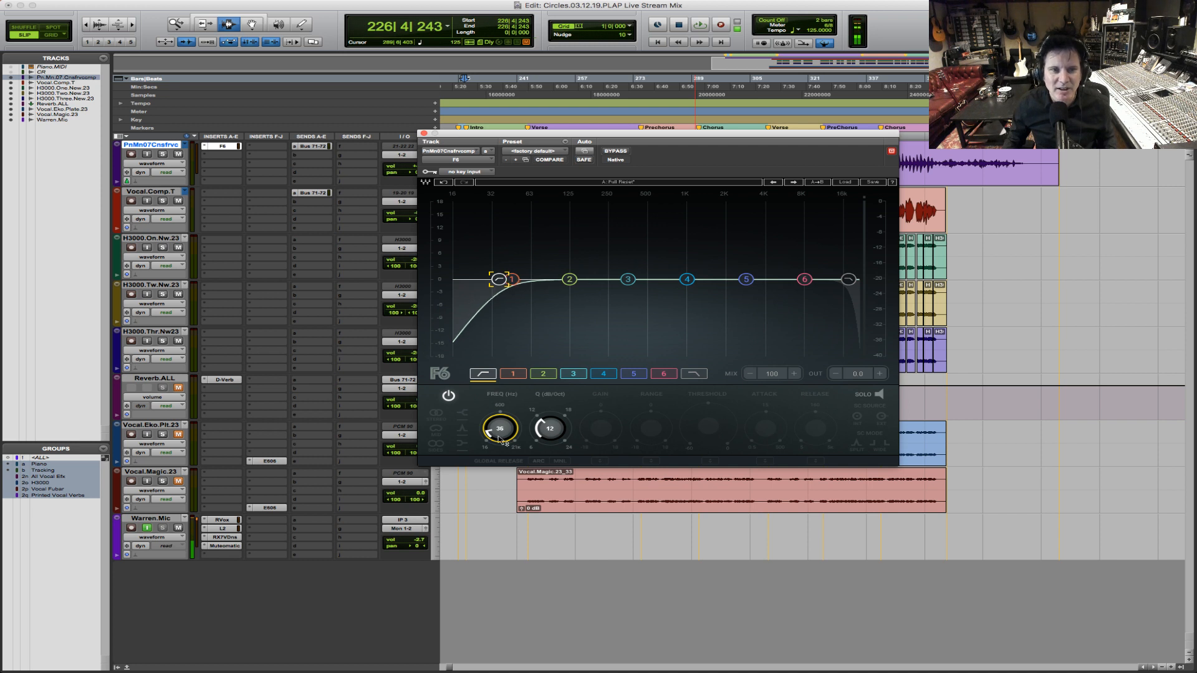
Step: Play the piano intro and compare the sound with the F6 bypassed and active
{"action": "key", "text": "space"}
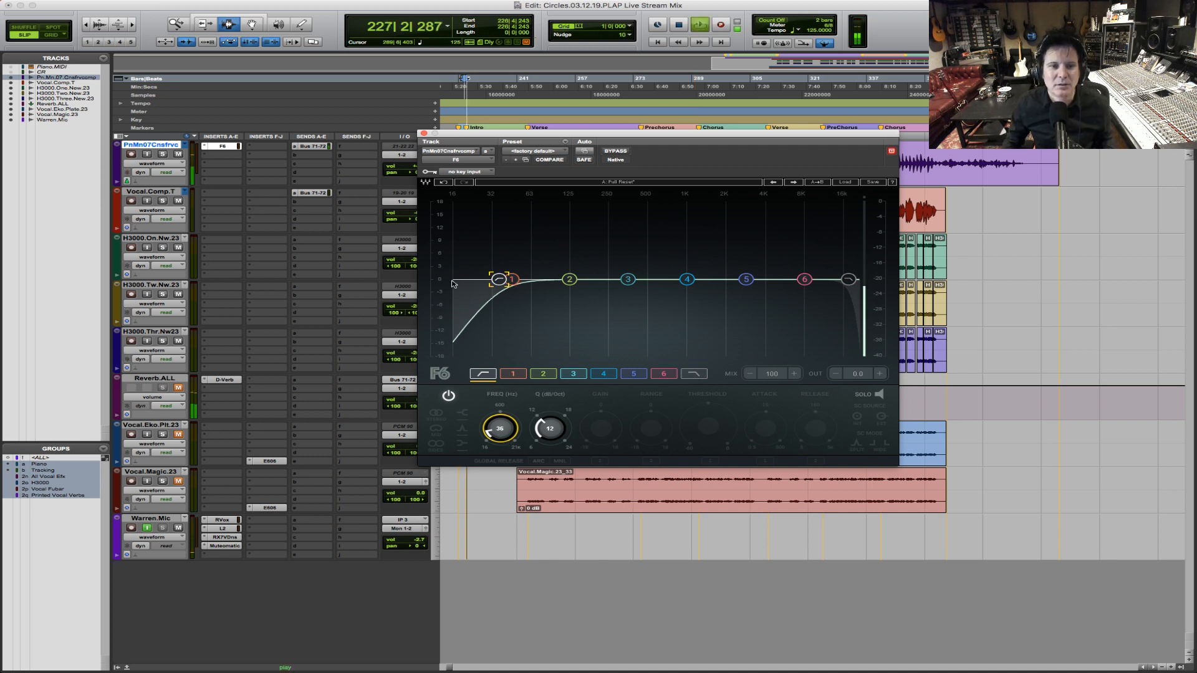
{"action": "left_click", "coordinate": [616, 152]}
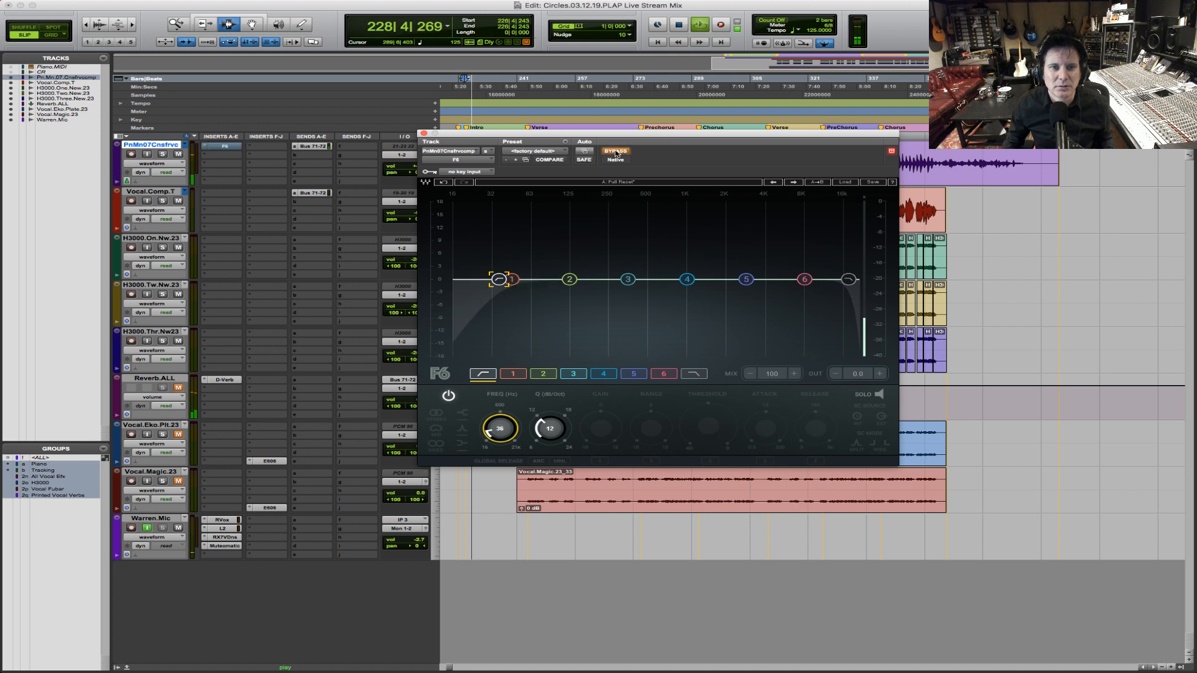
{"action": "left_click", "coordinate": [616, 151]}
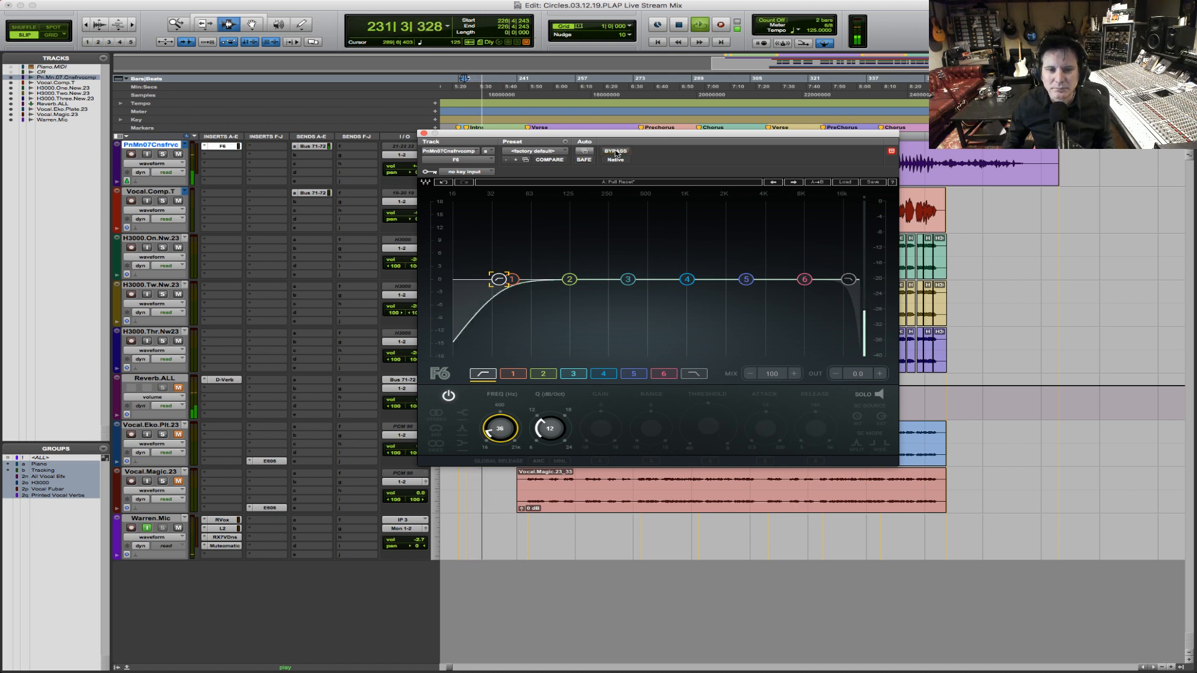
{"action": "key", "text": "space"}
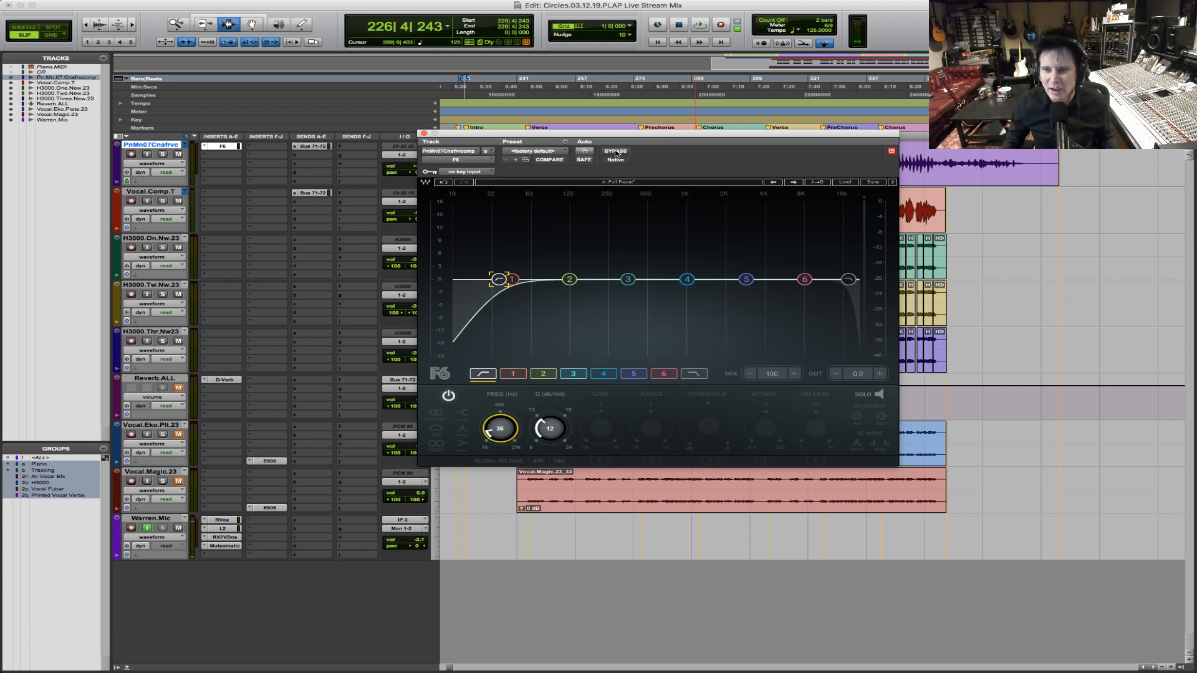
Step: During playback, boost F6 band 2 by 1.2 dB at about 119 Hz and lower its threshold to about -38 dB
{"action": "key", "text": "space"}
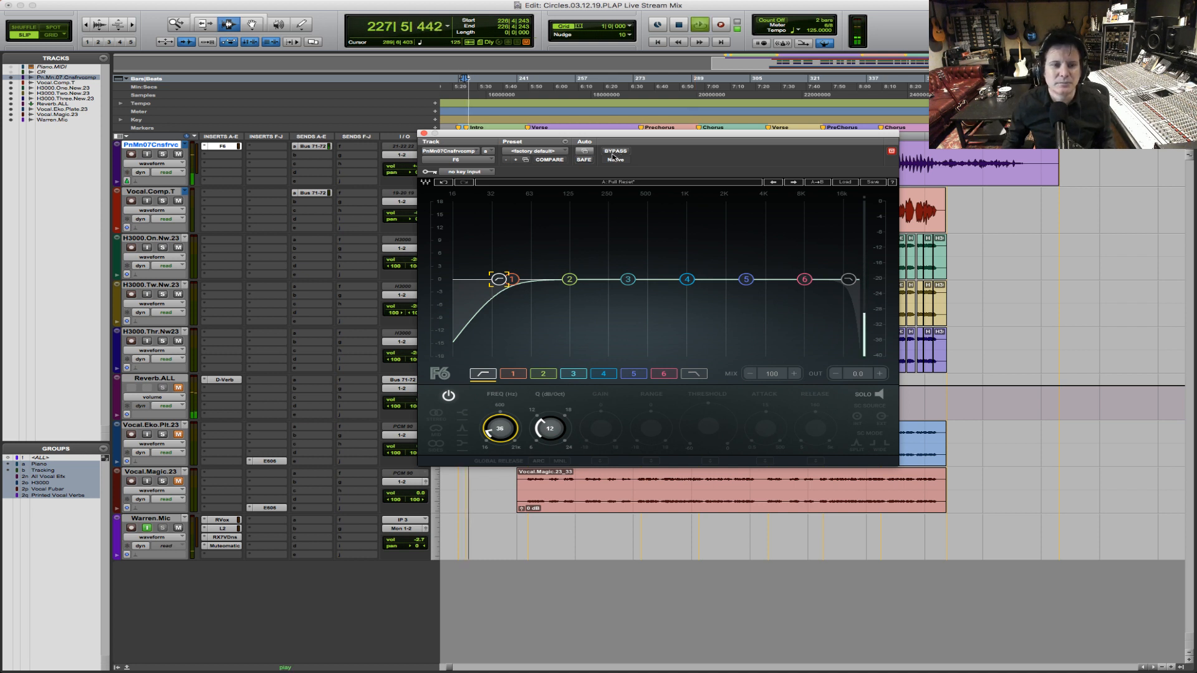
{"action": "left_click", "coordinate": [519, 374]}
{"action": "left_click_drag", "start_coordinate": [575, 281], "coordinate": [567, 274]}
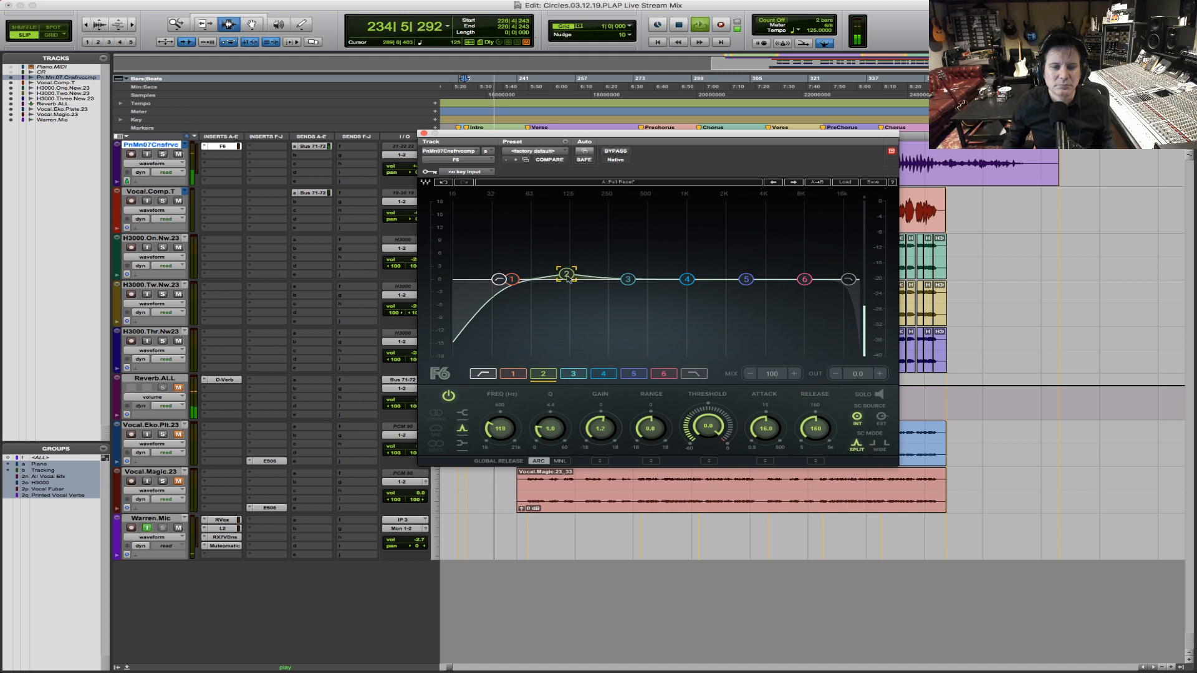
{"action": "left_click_drag", "start_coordinate": [708, 426], "coordinate": [708, 502]}
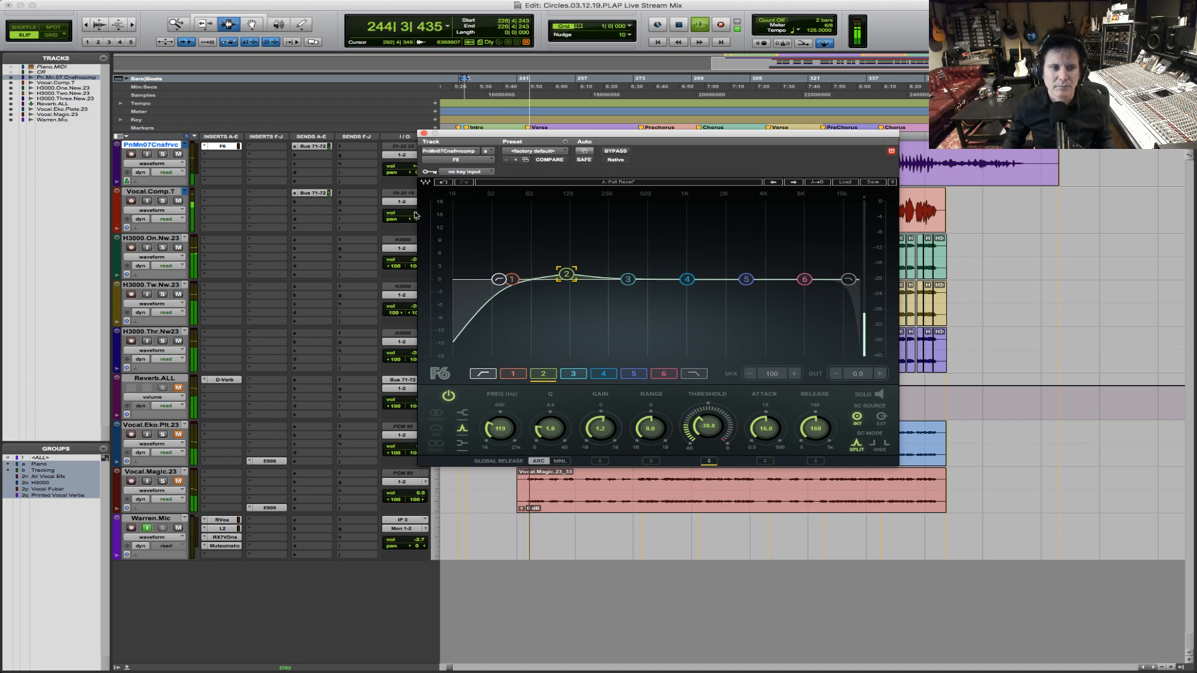
Step: Solo the piano track and restart playback from the intro at bar 226
{"action": "key", "text": "space"}
{"action": "left_click", "coordinate": [163, 154]}
{"action": "key", "text": "space"}
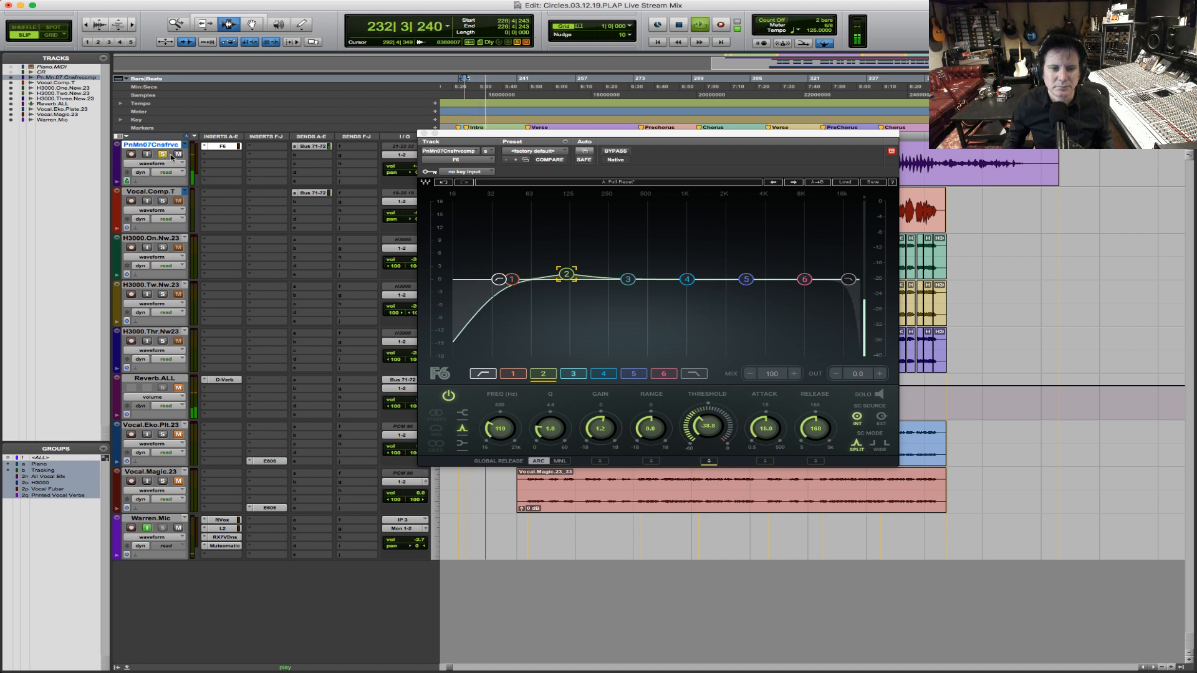
Step: Try the manual global release, return it to ARC, and audition F6 band 2 in solo
{"action": "left_click", "coordinate": [562, 464]}
{"action": "left_click", "coordinate": [542, 462]}
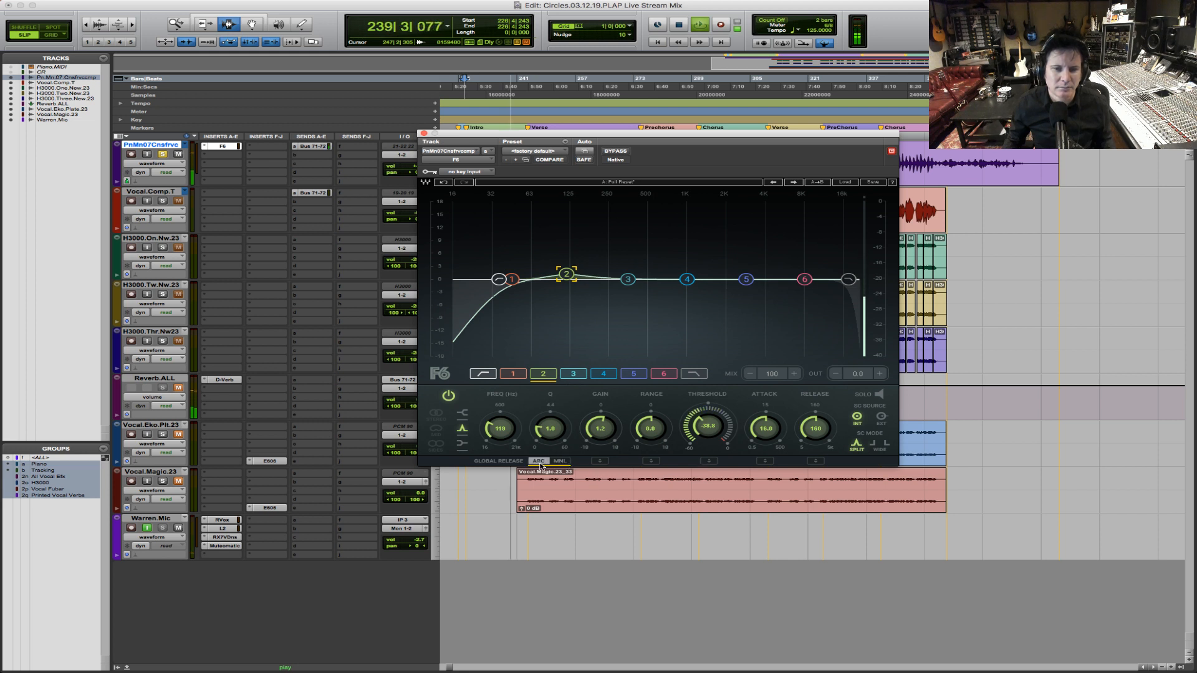
{"action": "left_click", "coordinate": [883, 395]}
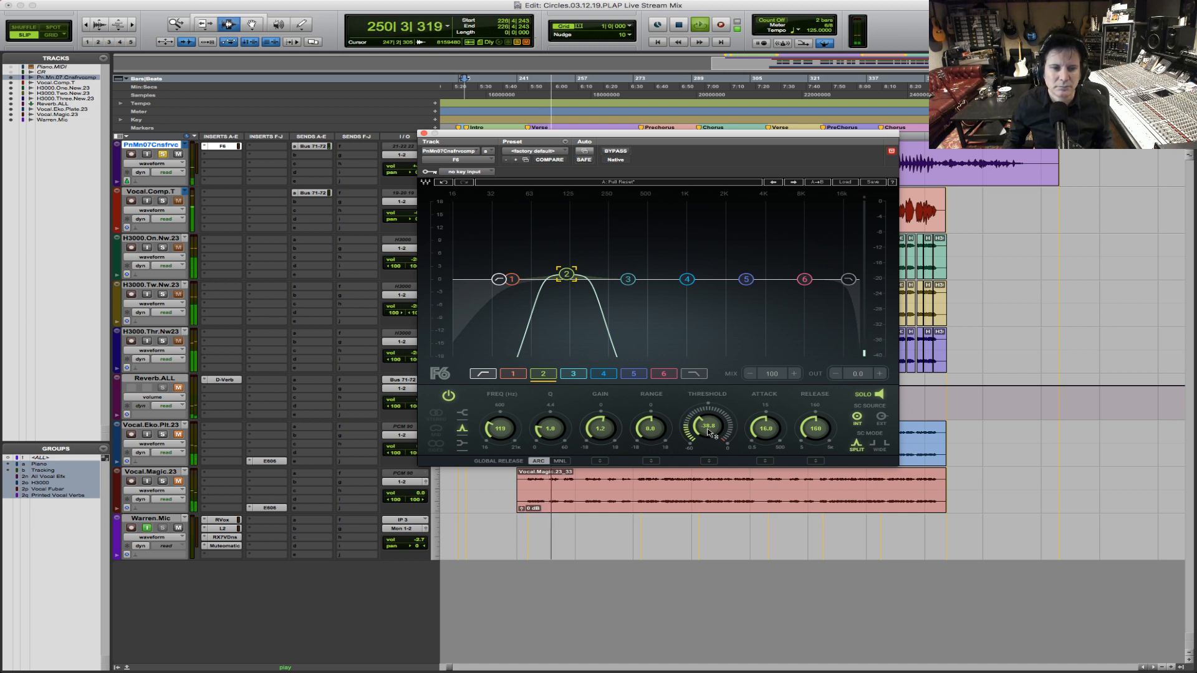
Step: Move F6 band 1 to about 68 Hz with 0.3 dB of gain and solo the band
{"action": "left_click", "coordinate": [521, 378]}
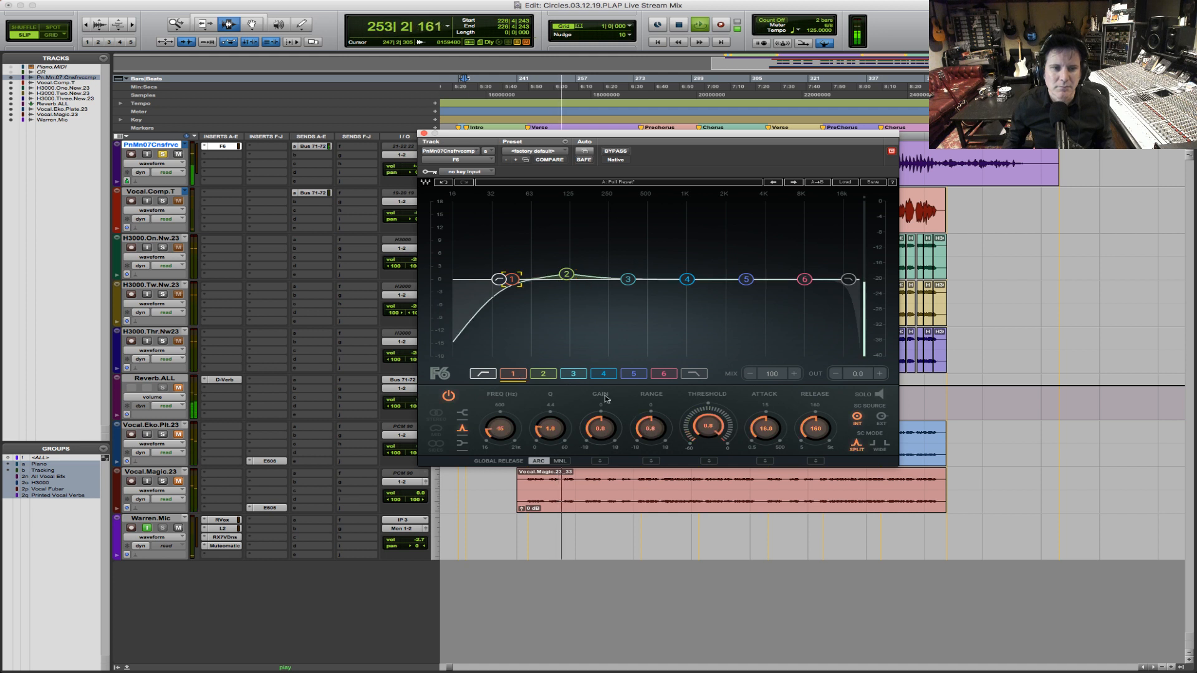
{"action": "left_click_drag", "start_coordinate": [512, 281], "coordinate": [535, 278]}
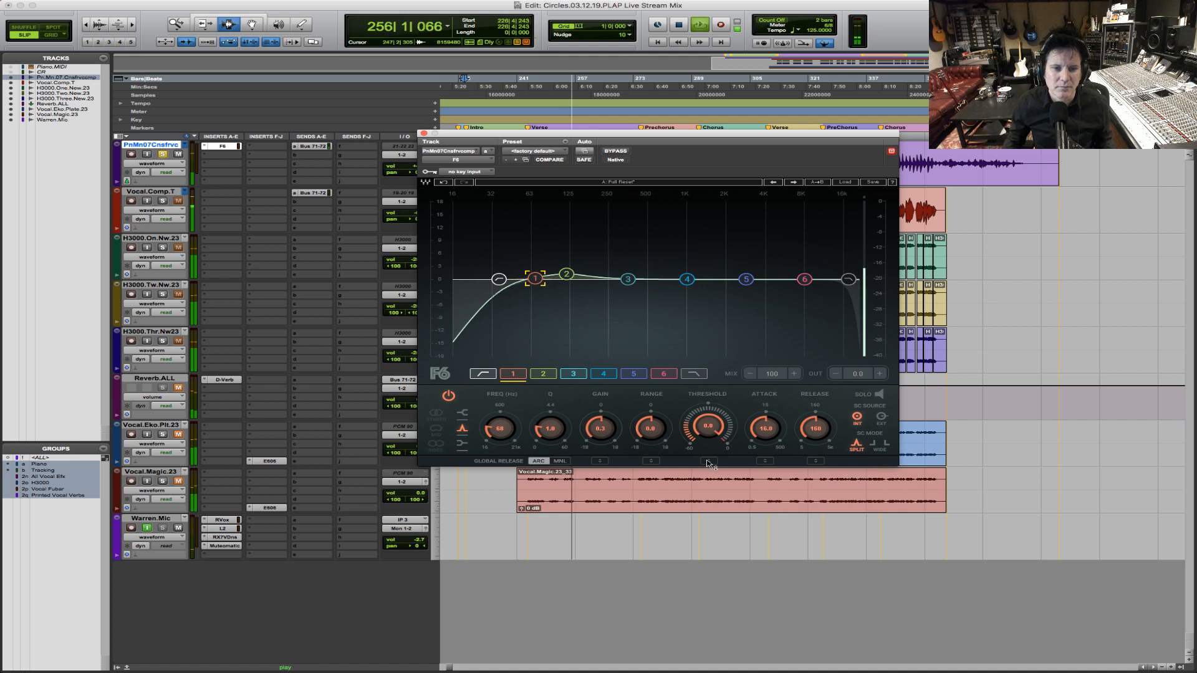
{"action": "left_click", "coordinate": [869, 394]}
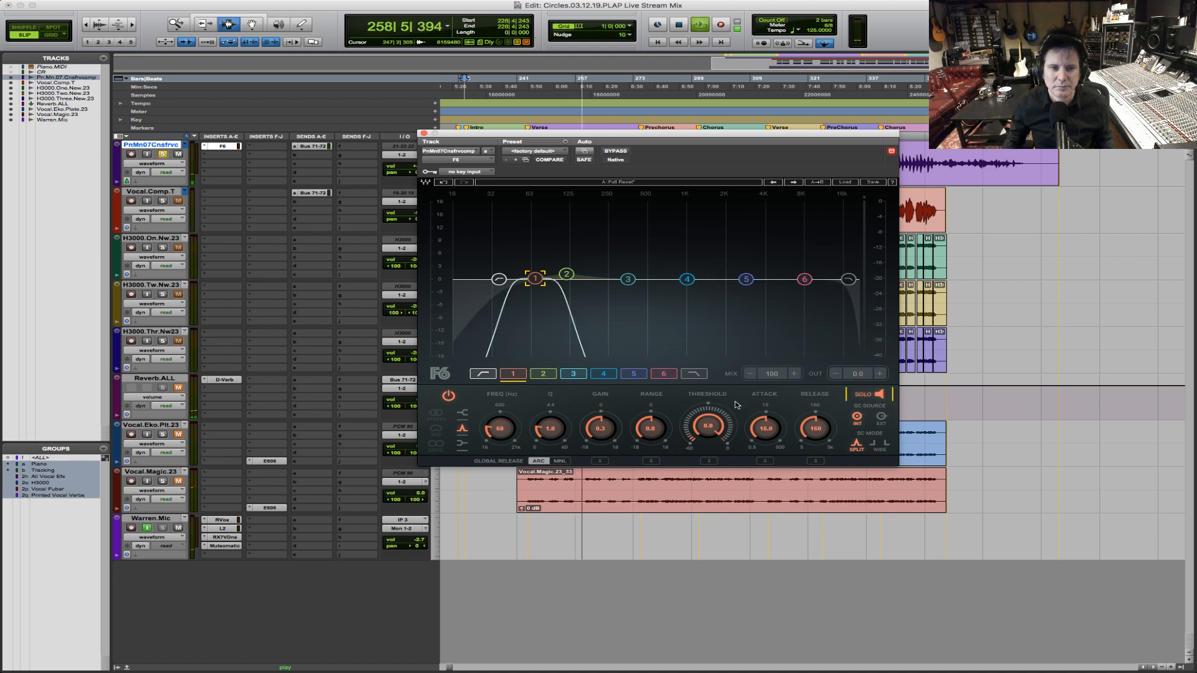
Step: Lower F6 band 1's threshold to about -44.9 dB while replaying the soloed band from the intro, and turn off the band solo
{"action": "left_click_drag", "start_coordinate": [687, 429], "coordinate": [708, 461]}
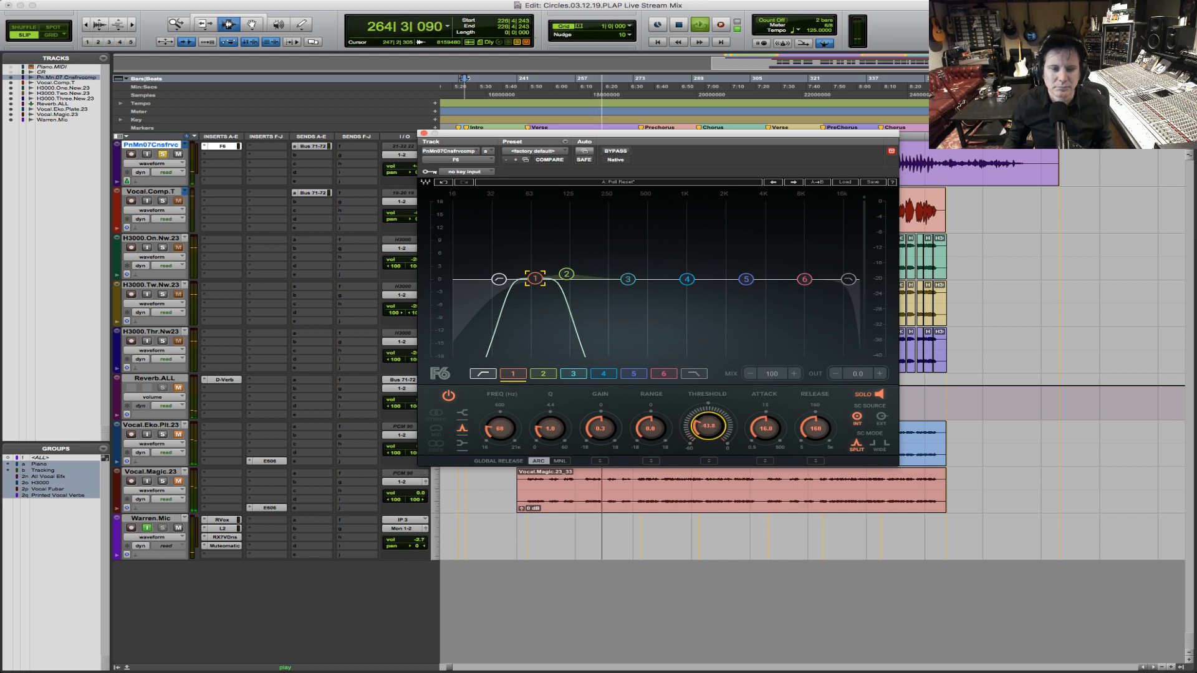
{"action": "key", "text": "space"}
{"action": "key", "text": "space"}
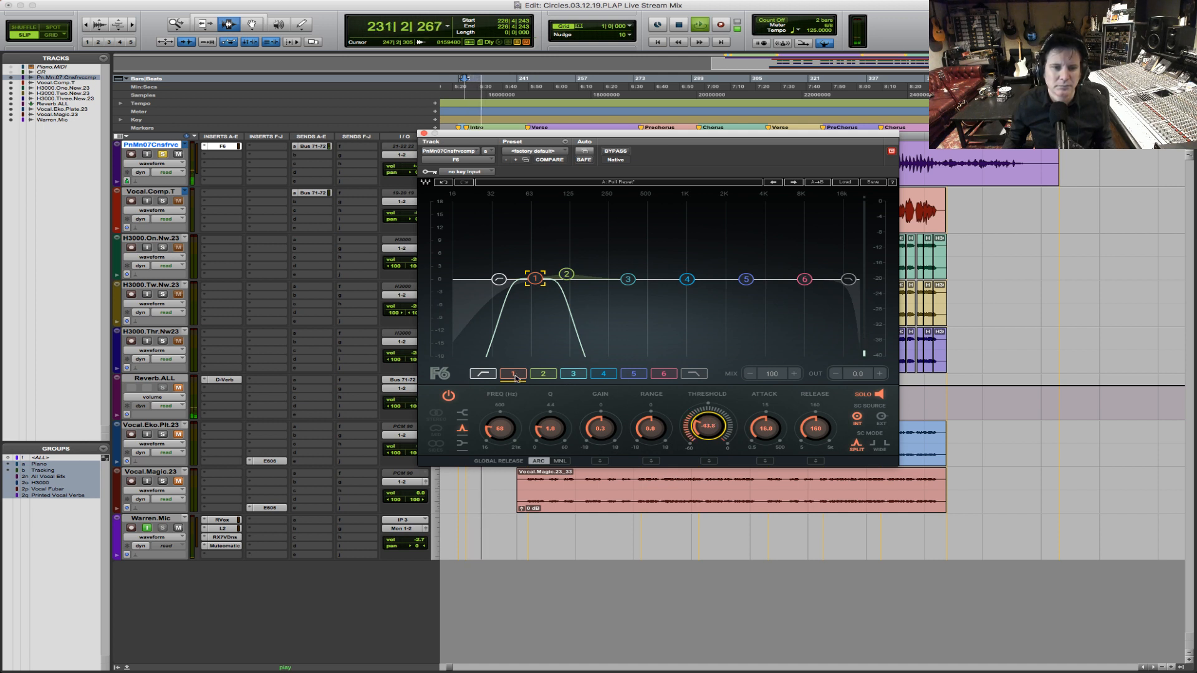
{"action": "left_click_drag", "start_coordinate": [708, 430], "coordinate": [709, 436]}
{"action": "left_click", "coordinate": [893, 395]}
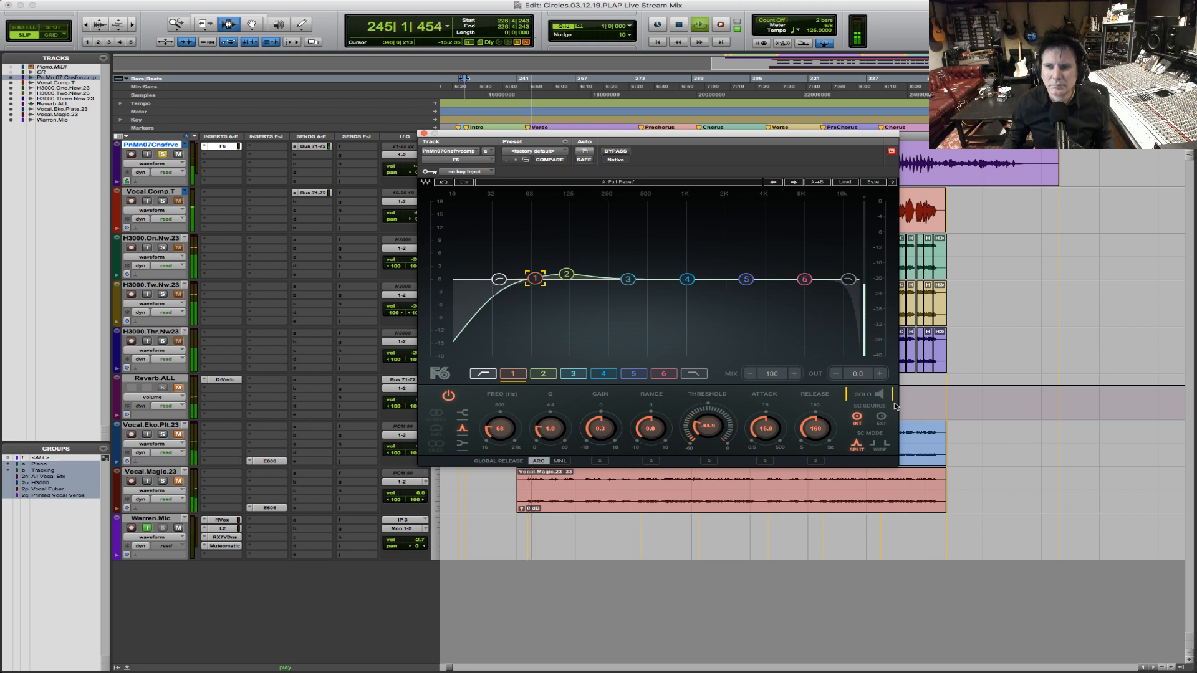
Step: Replay the soloed piano from the intro and compare it with the F6 bypassed and active
{"action": "key", "text": "space"}
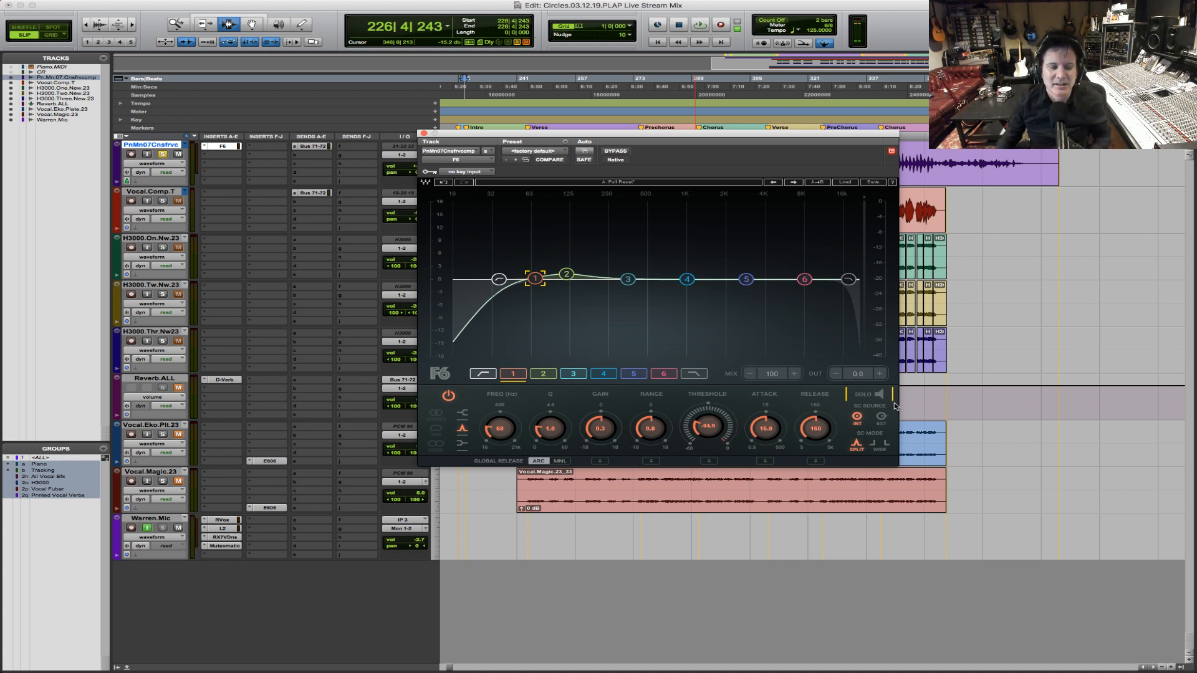
{"action": "key", "text": "space"}
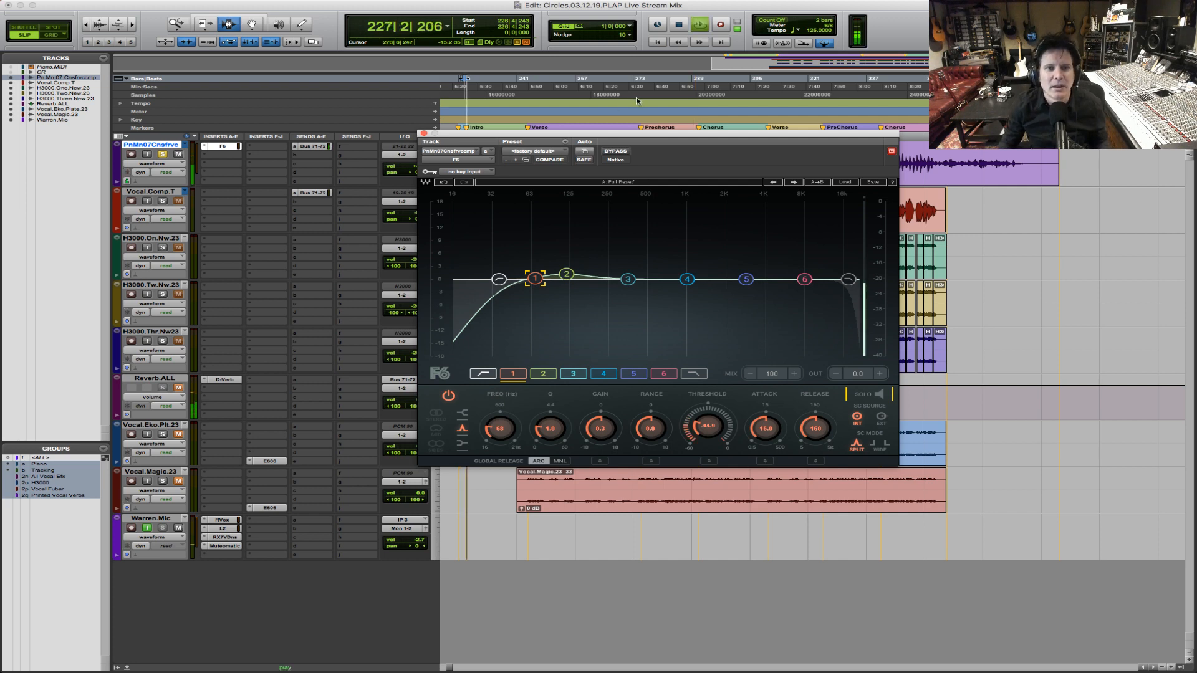
{"action": "left_click_drag", "start_coordinate": [661, 136], "coordinate": [849, 121]}
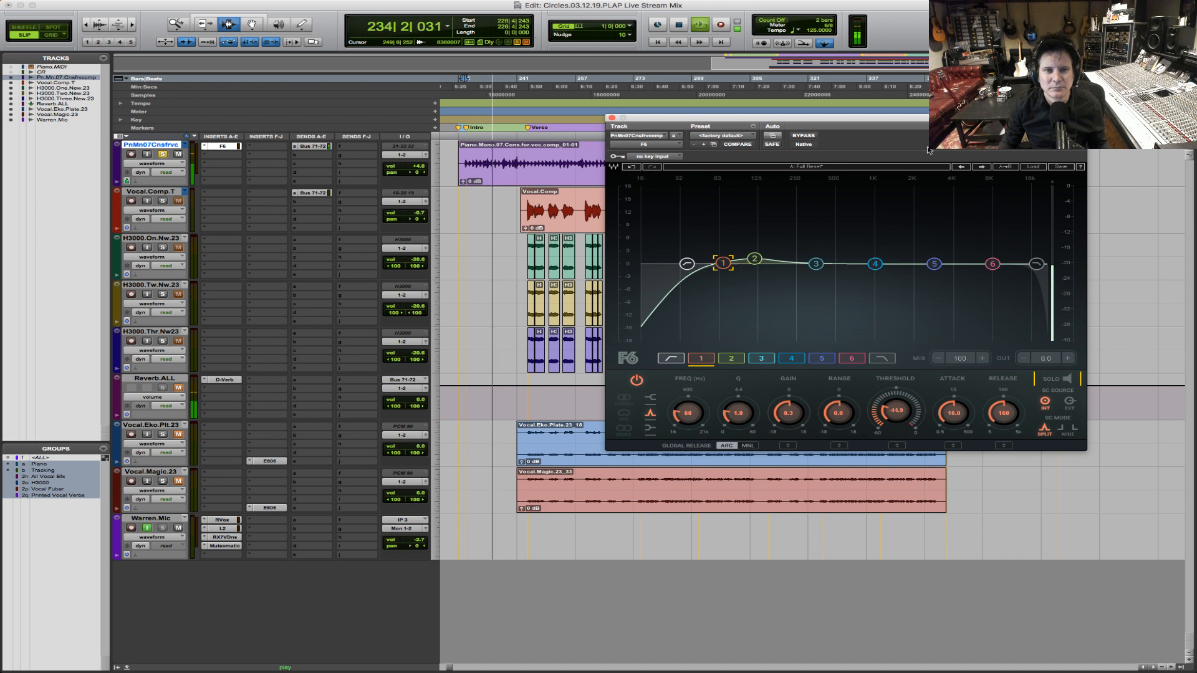
{"action": "left_click", "coordinate": [813, 138]}
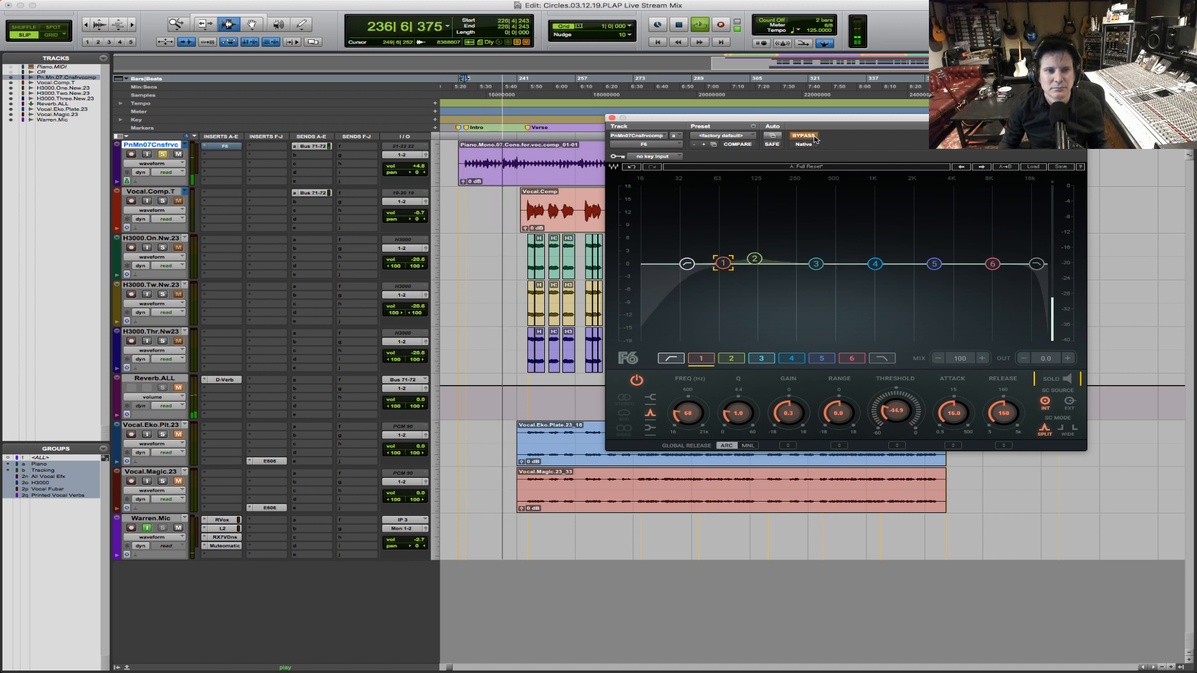
{"action": "left_click", "coordinate": [814, 137]}
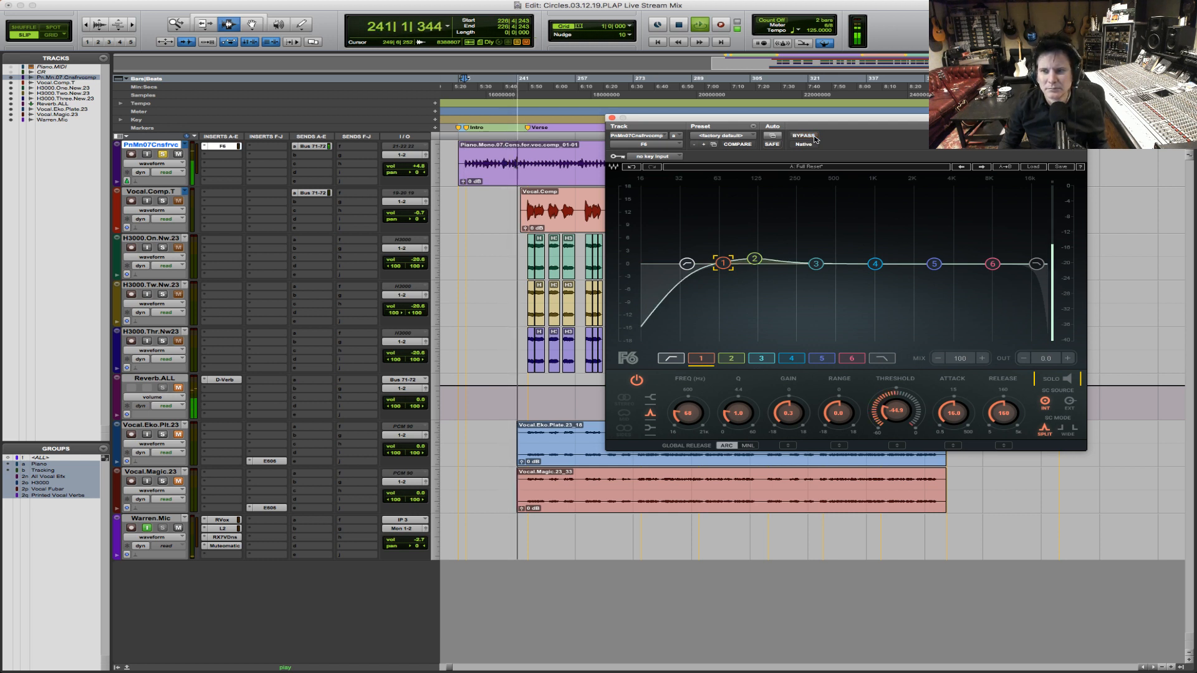
{"action": "key", "text": "space"}
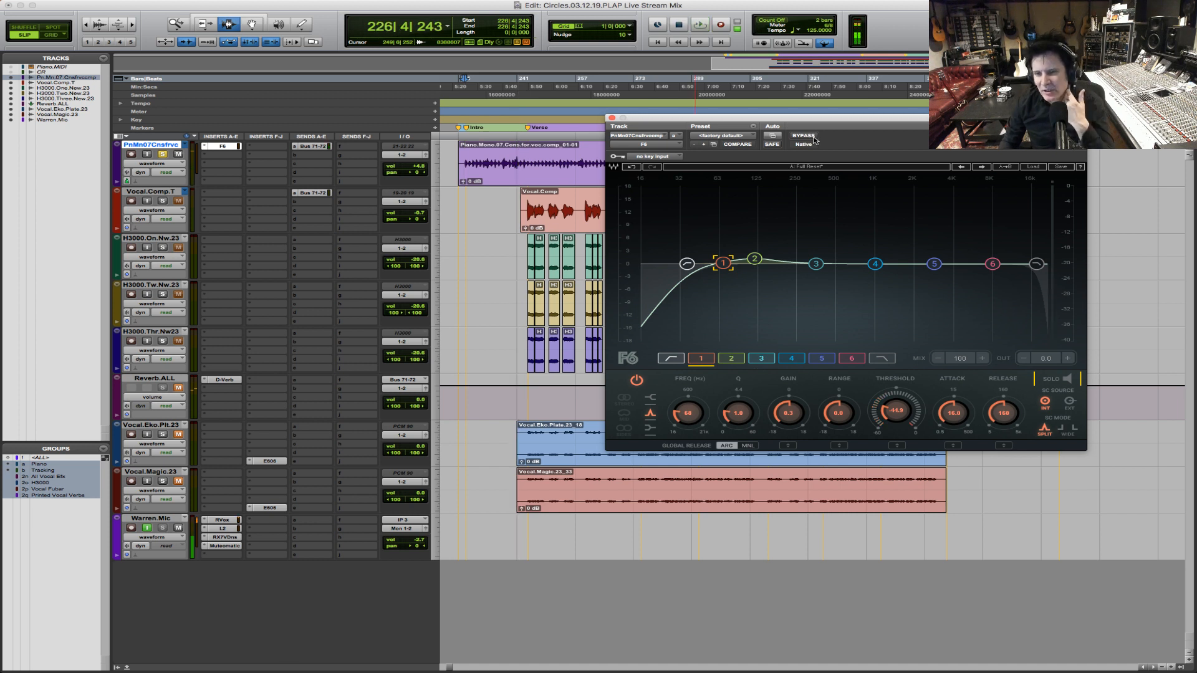
Step: Turn off the piano track's solo and close its F6 window
{"action": "left_click", "coordinate": [162, 158]}
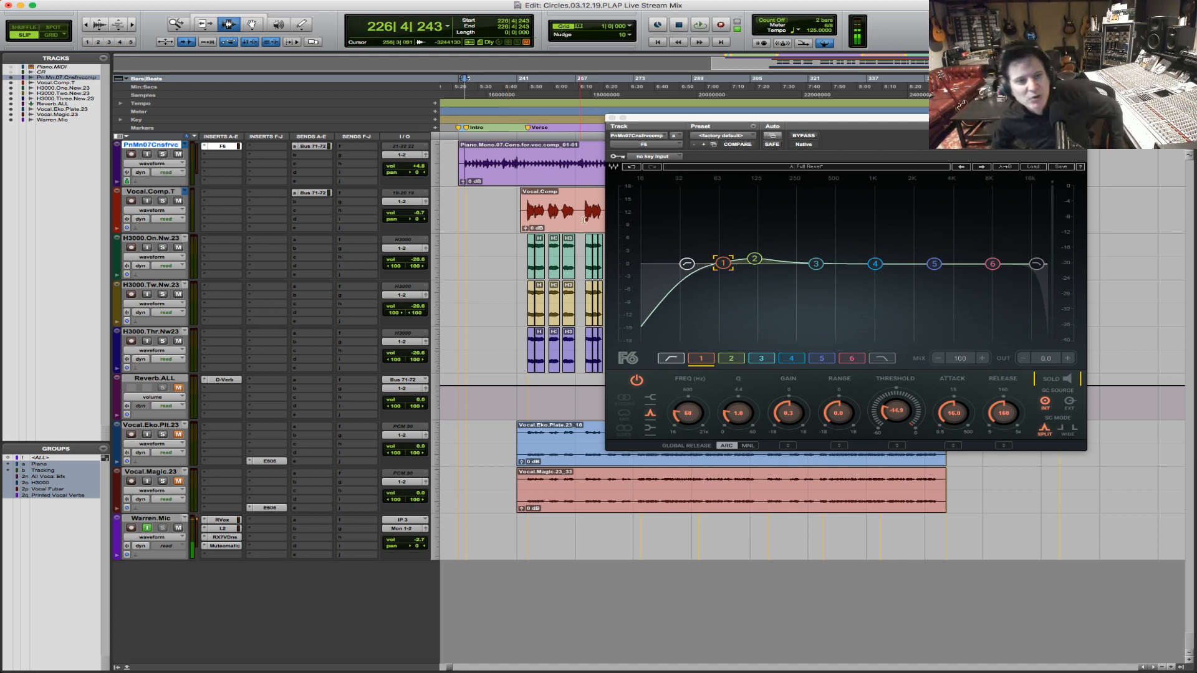
{"action": "left_click", "coordinate": [526, 217]}
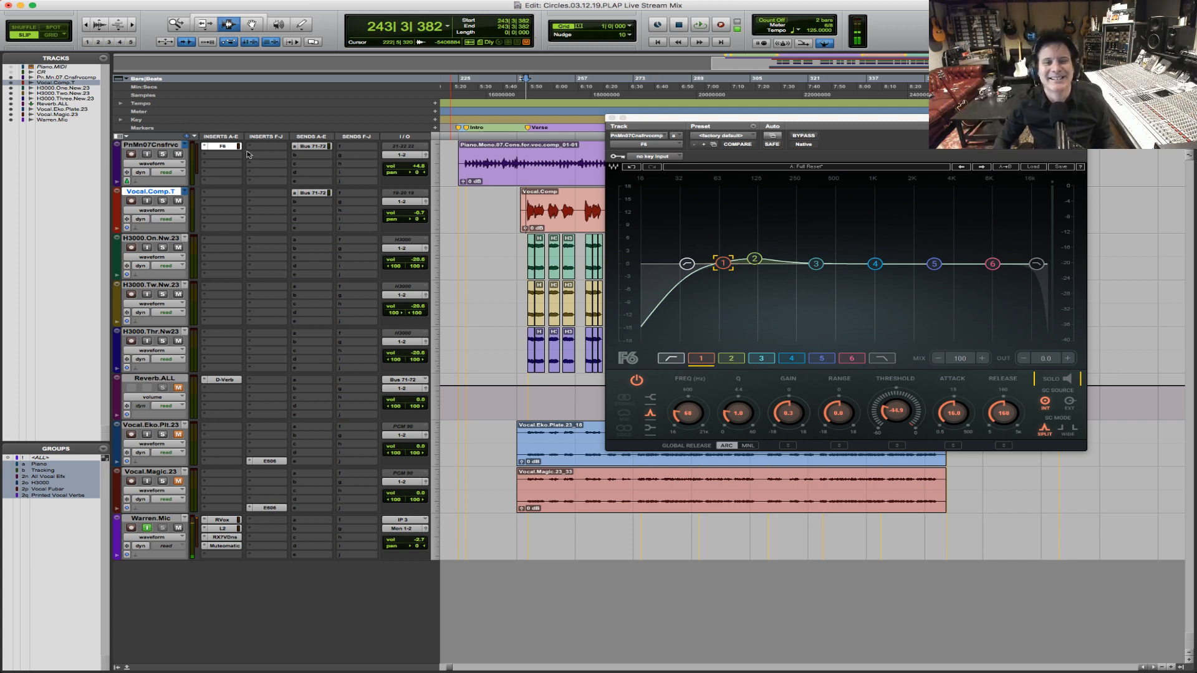
{"action": "left_click", "coordinate": [613, 118]}
Step: Zoom in on the lead vocal around the later PreChorus, solo the track, and play it from bar 326
{"action": "key", "text": "F5"}
{"action": "left_click_drag", "start_coordinate": [773, 213], "coordinate": [1013, 210]}
{"action": "left_click", "coordinate": [610, 206]}
{"action": "key", "text": "space"}
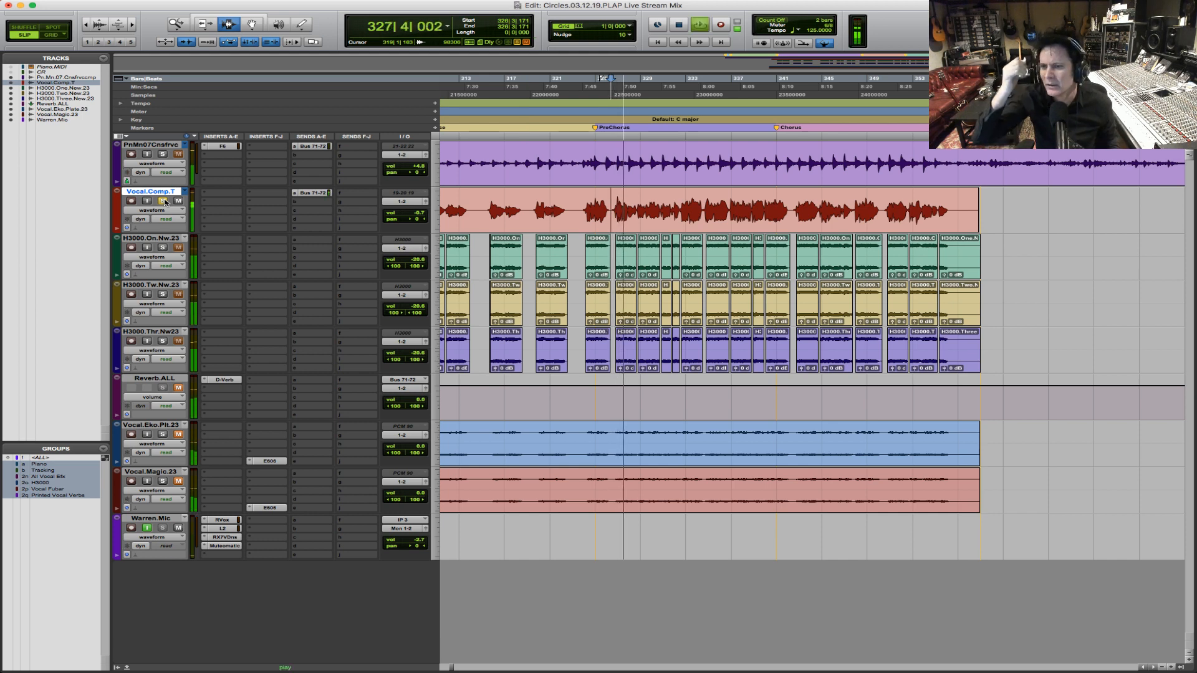
{"action": "key", "text": "F5"}
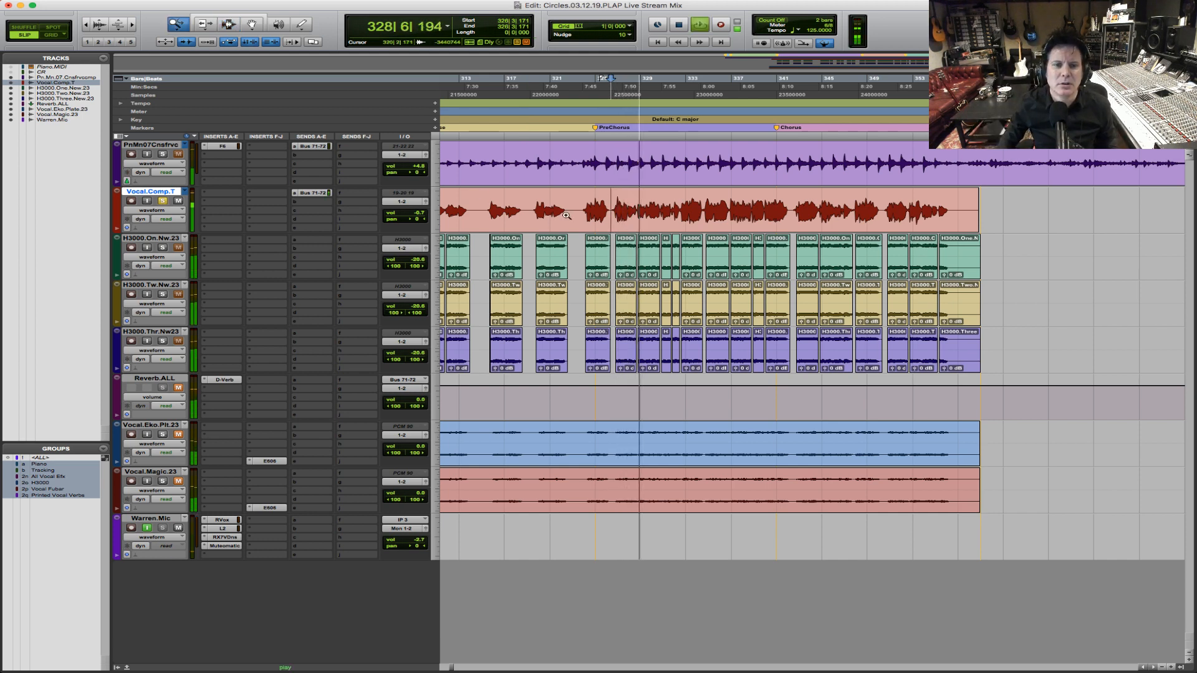
{"action": "left_click", "coordinate": [545, 218]}
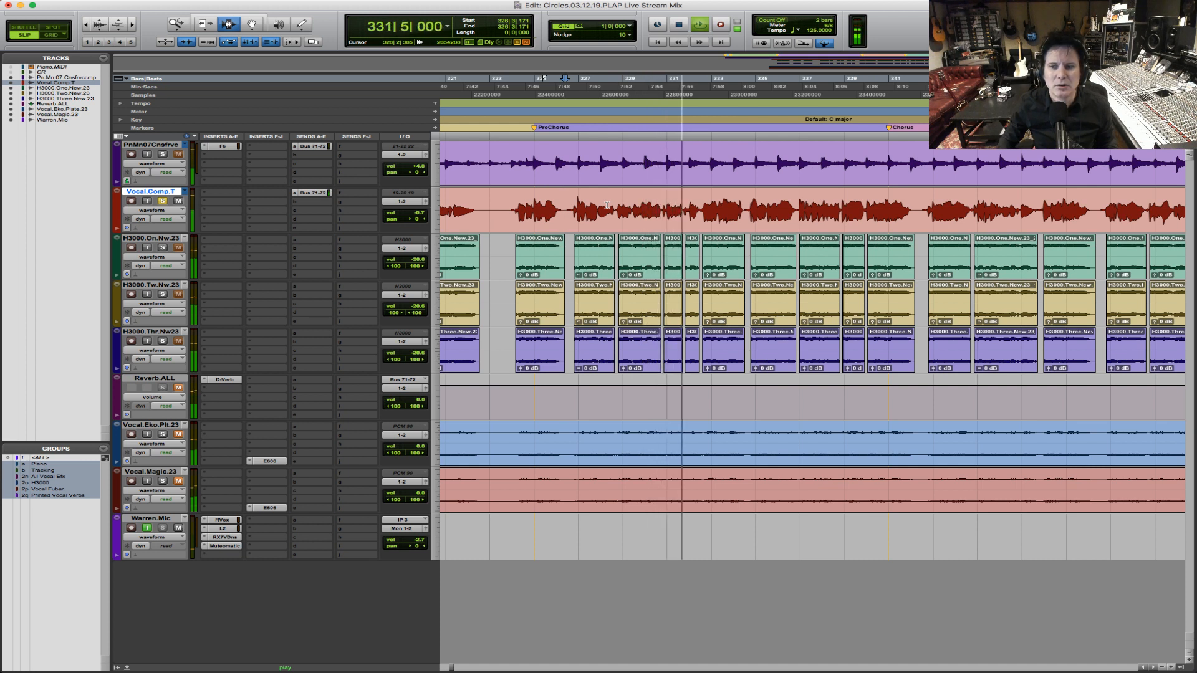
{"action": "key", "text": "space"}
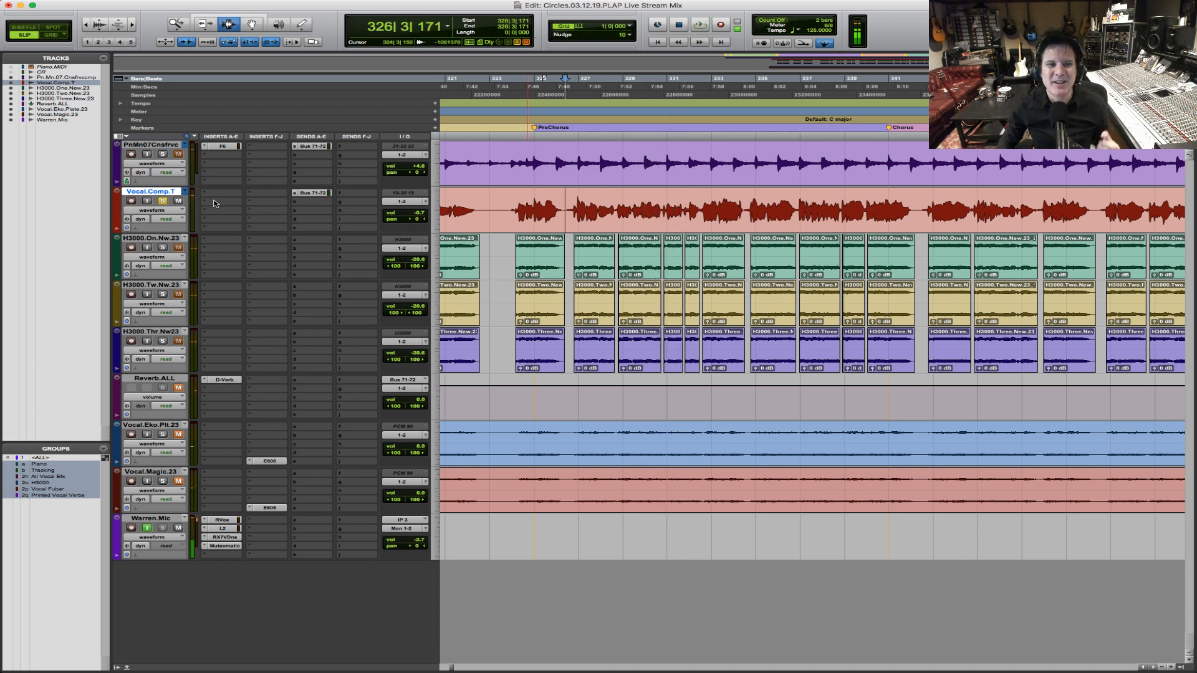
Step: Insert the mono F6-RTA equalizer on the lead vocal track and move its window clear of the webcam area
{"action": "left_click", "coordinate": [220, 197]}
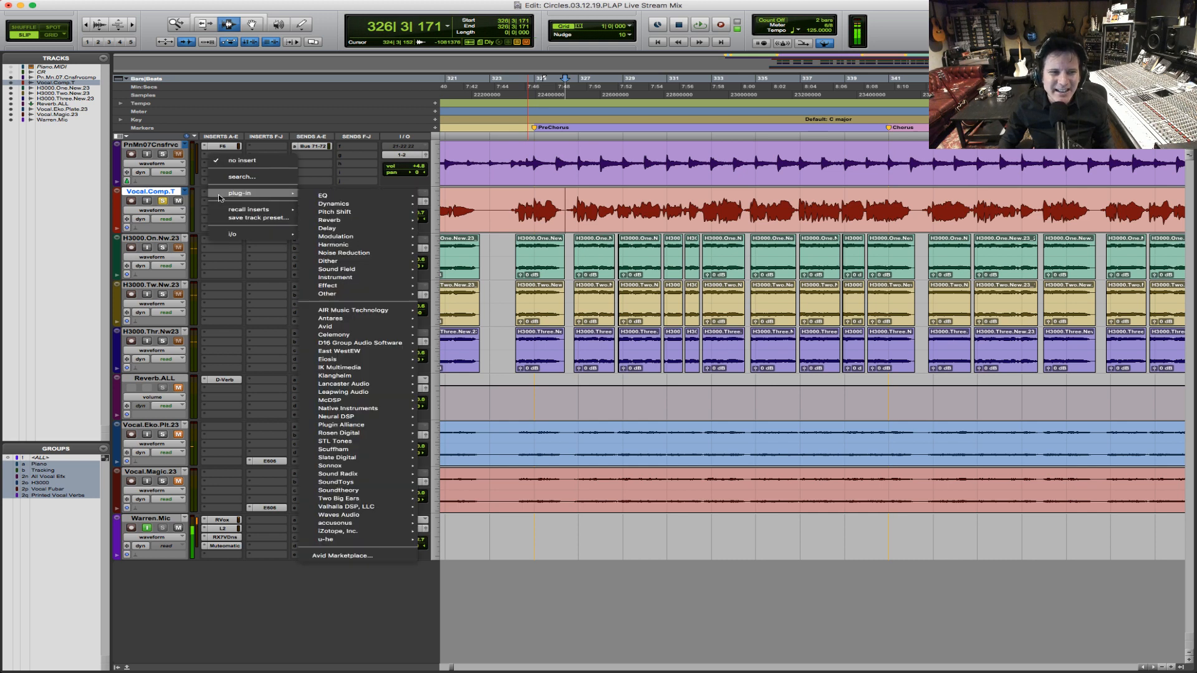
{"action": "mouse_move", "coordinate": [281, 193]}
{"action": "mouse_move", "coordinate": [414, 200]}
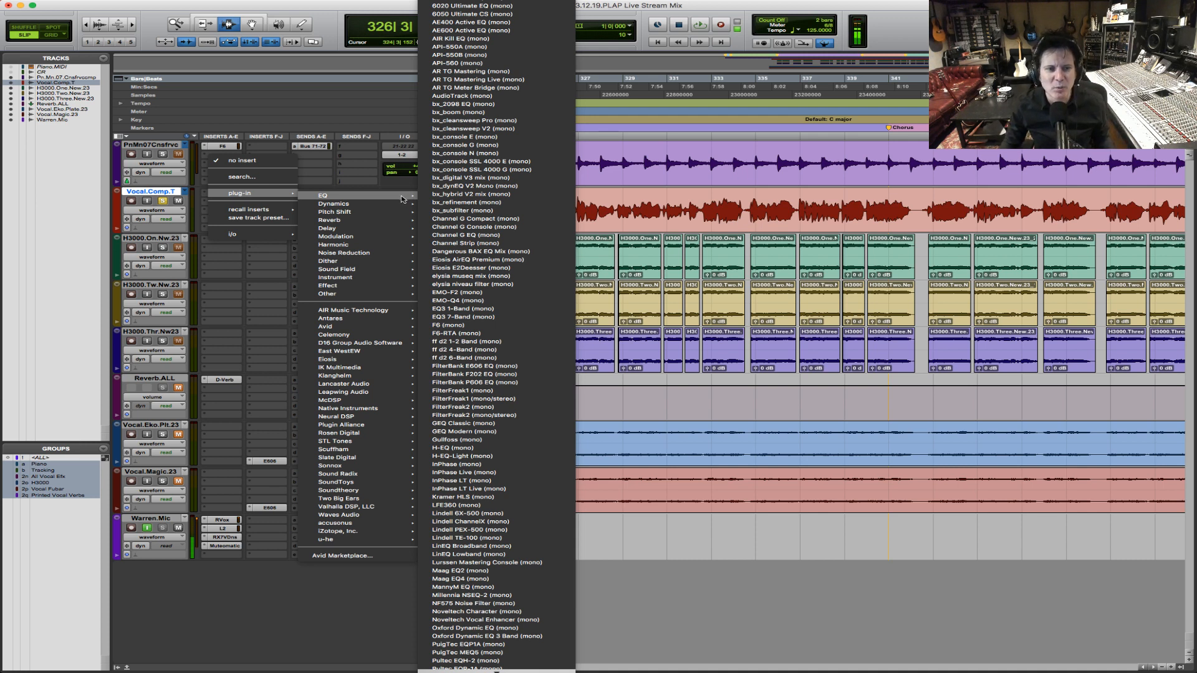
{"action": "left_click", "coordinate": [508, 329]}
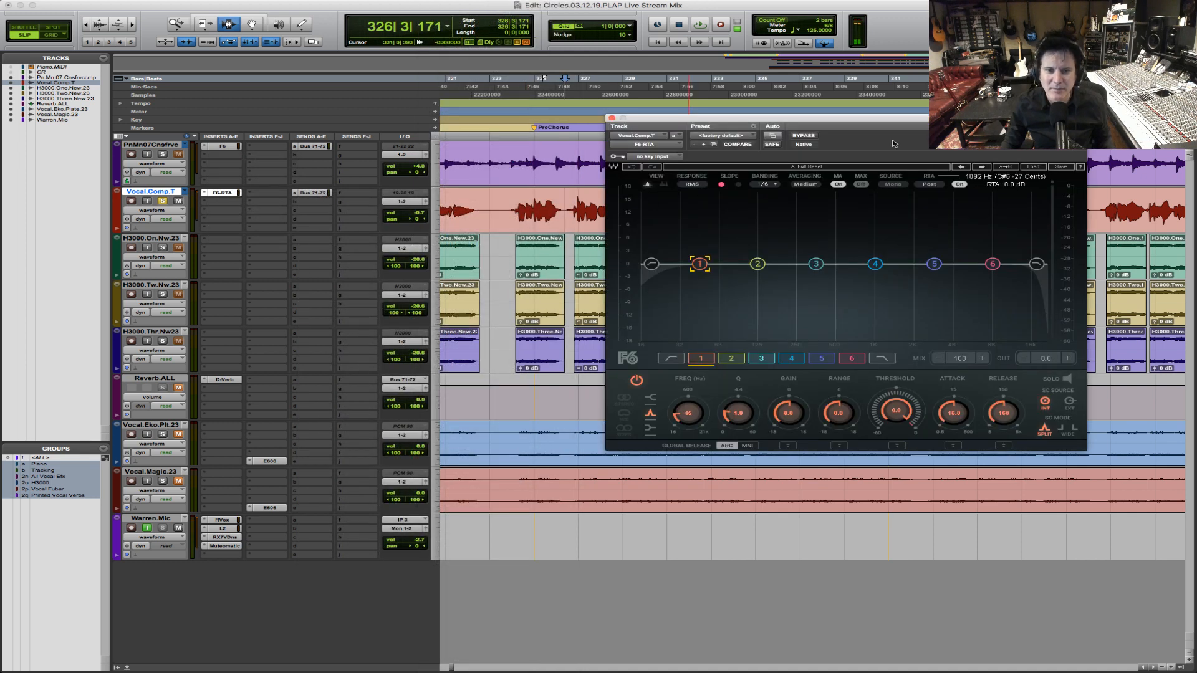
{"action": "left_click_drag", "start_coordinate": [779, 118], "coordinate": [618, 108]}
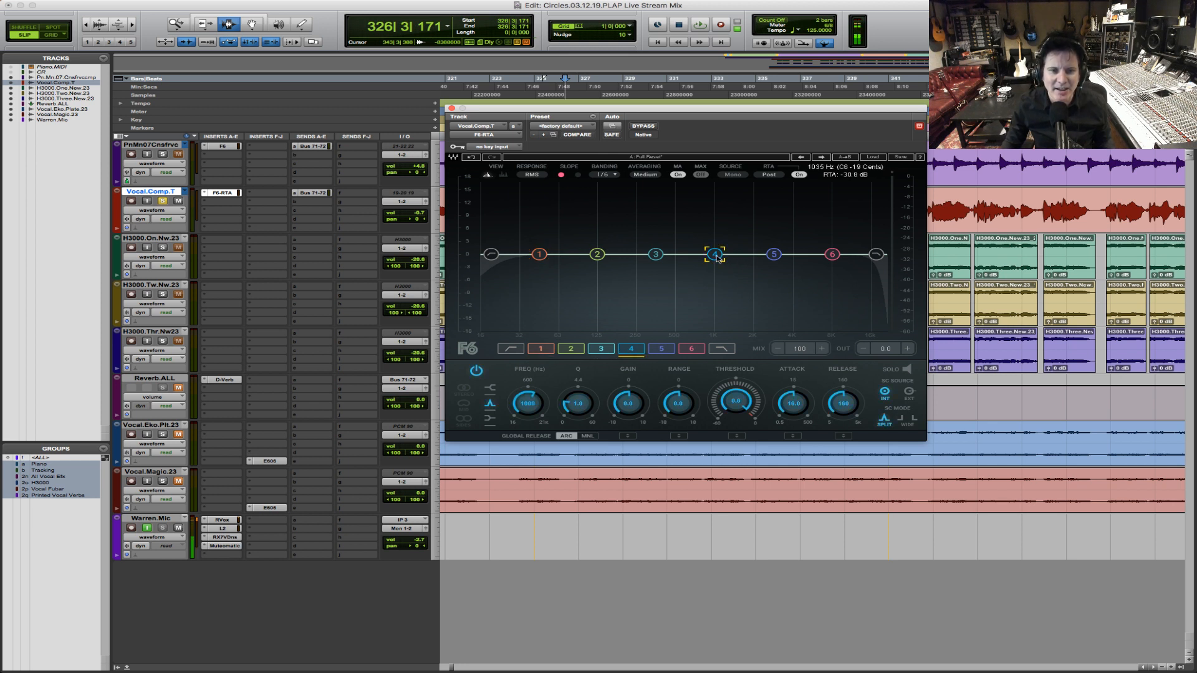
Step: Audition F6-RTA band 4 in solo during vocal playback and move it down to about 607 Hz
{"action": "left_click", "coordinate": [900, 372]}
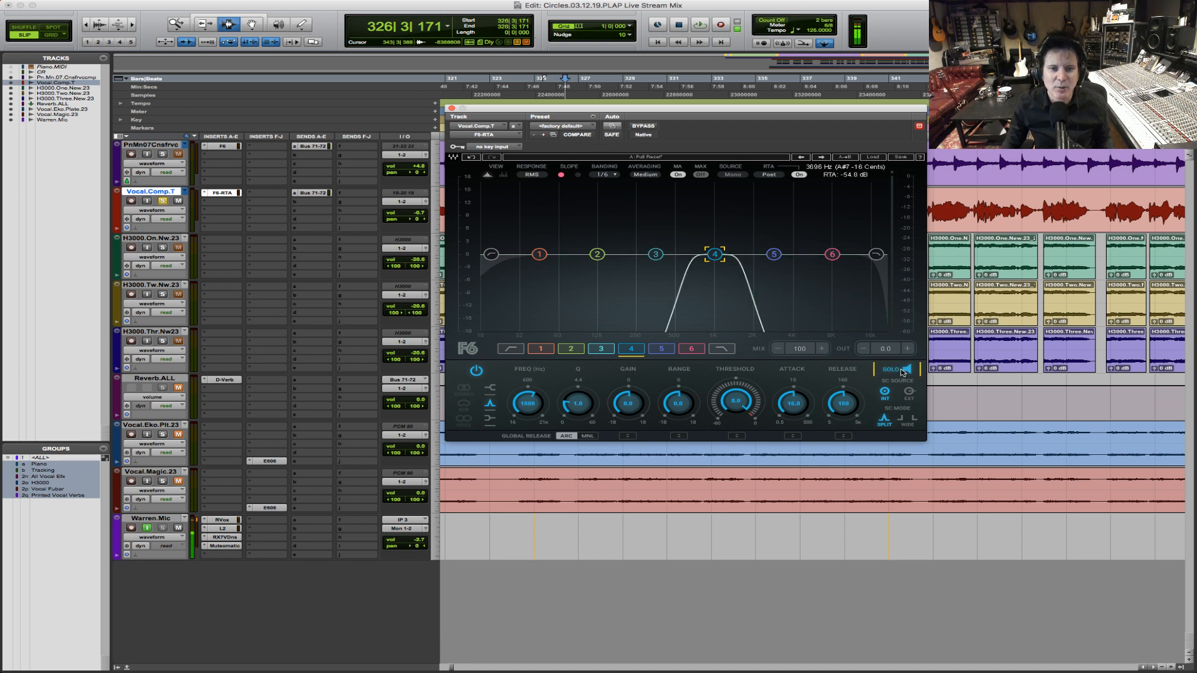
{"action": "key", "text": "space"}
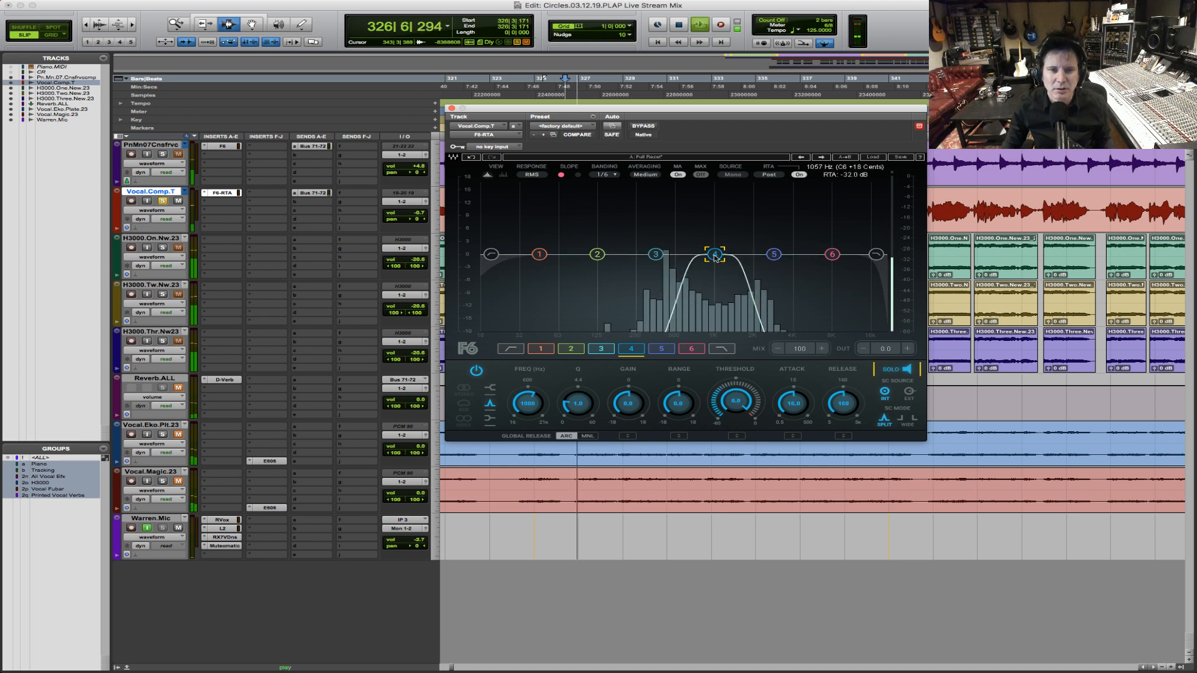
{"action": "left_click_drag", "start_coordinate": [715, 255], "coordinate": [694, 255]}
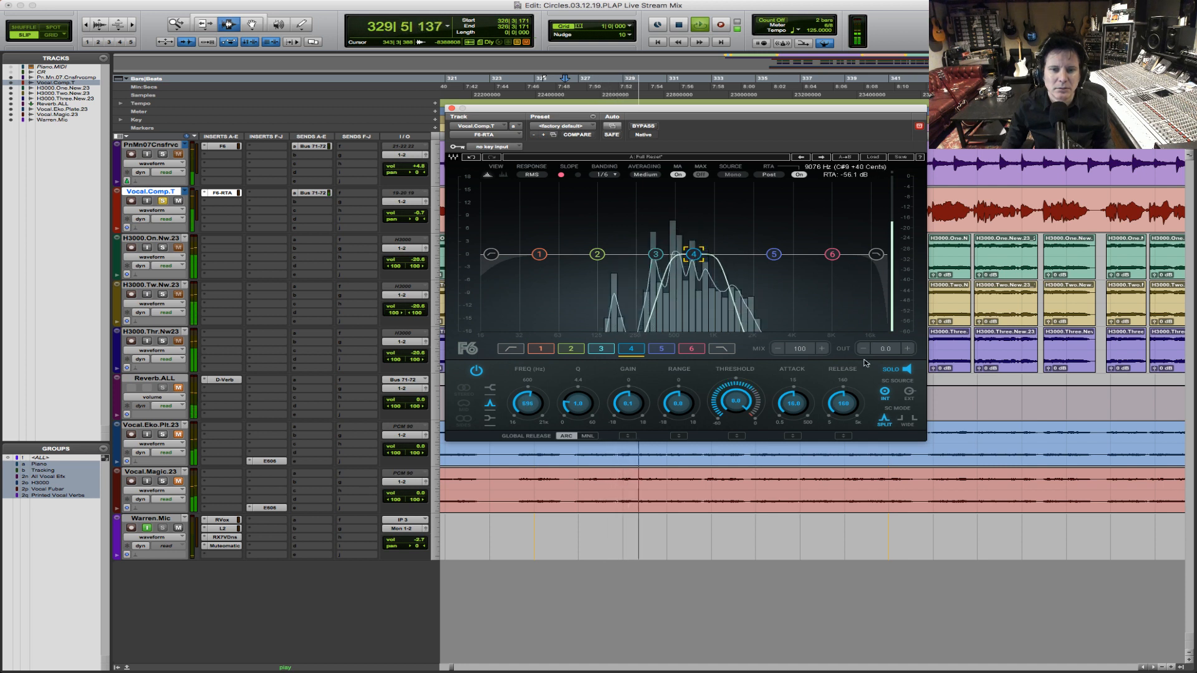
{"action": "left_click", "coordinate": [907, 371]}
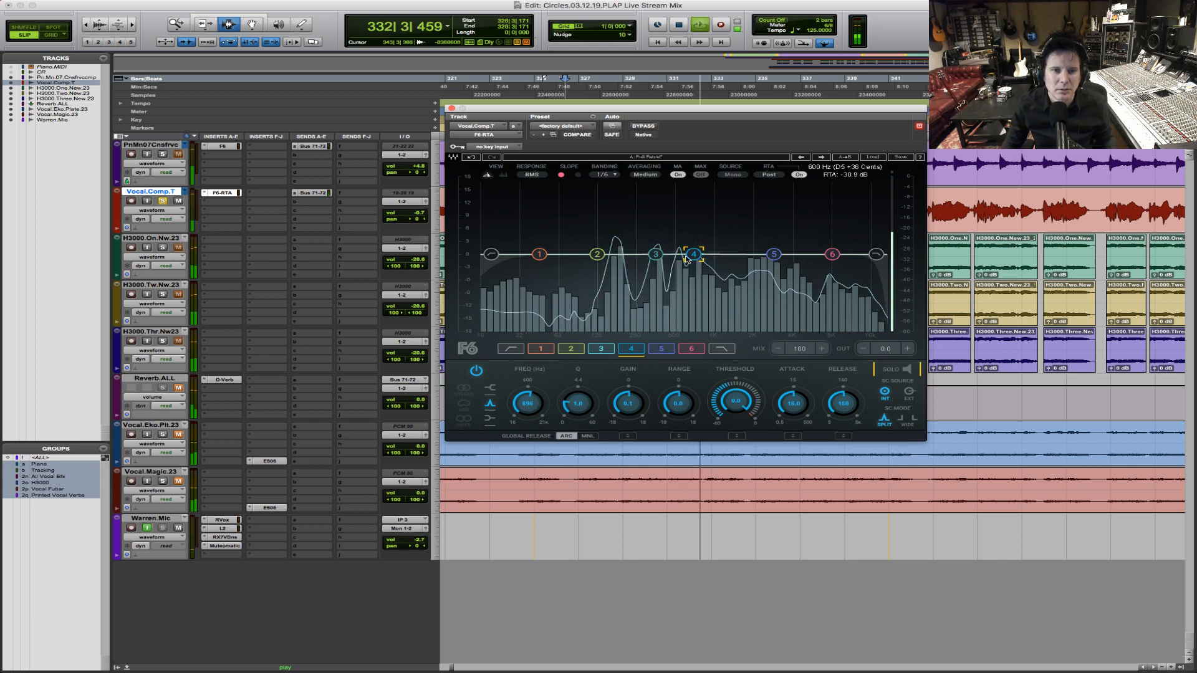
{"action": "left_click_drag", "start_coordinate": [690, 259], "coordinate": [683, 257]}
{"action": "key", "text": "space"}
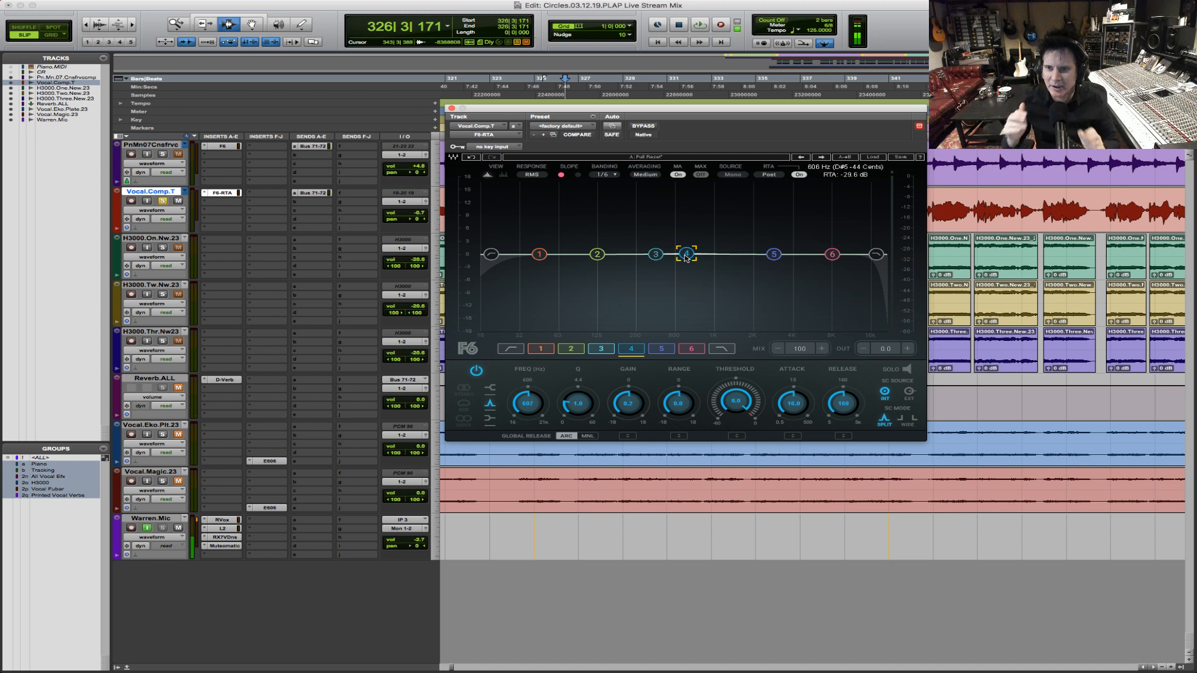
Step: Lower band 4's threshold to about -26.2 dB and its gain to about -1.2 dB while auditioning the band in solo
{"action": "key", "text": "space"}
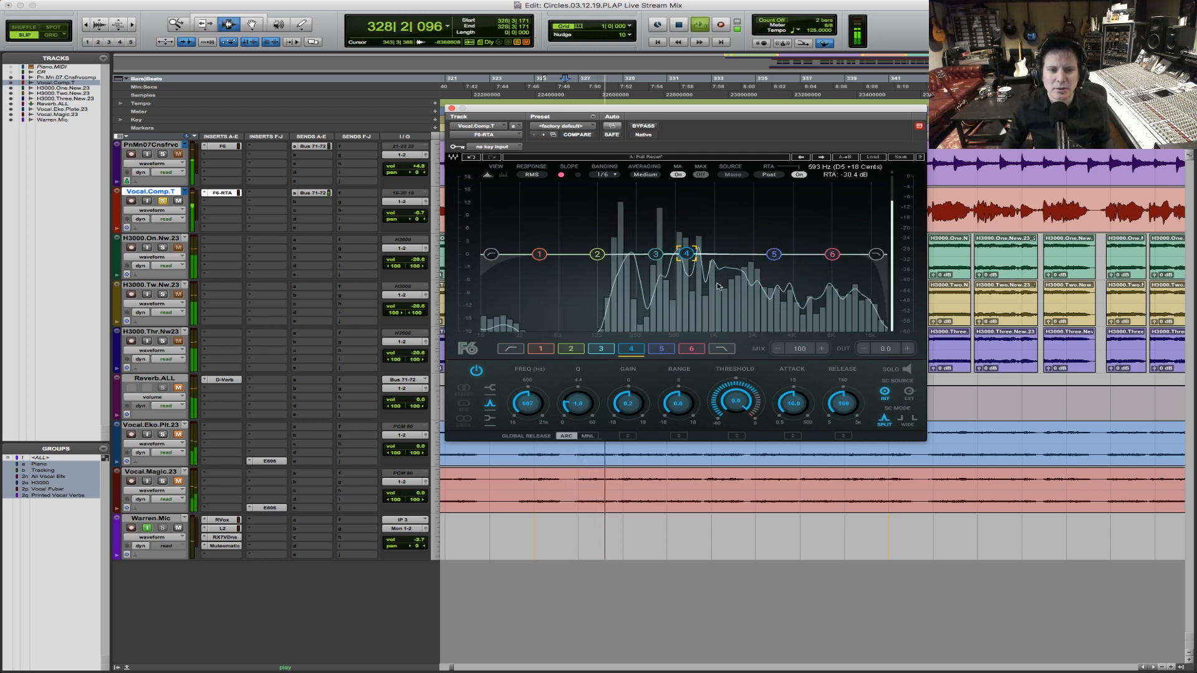
{"action": "left_click", "coordinate": [906, 370]}
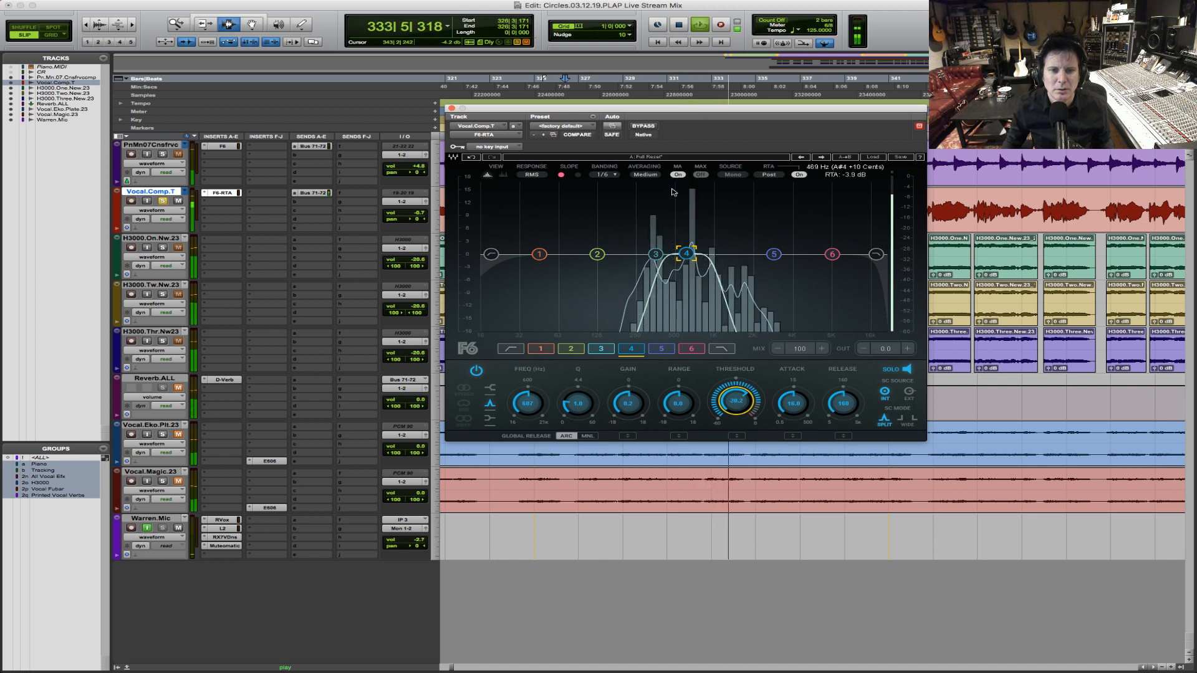
{"action": "left_click_drag", "start_coordinate": [687, 254], "coordinate": [686, 262]}
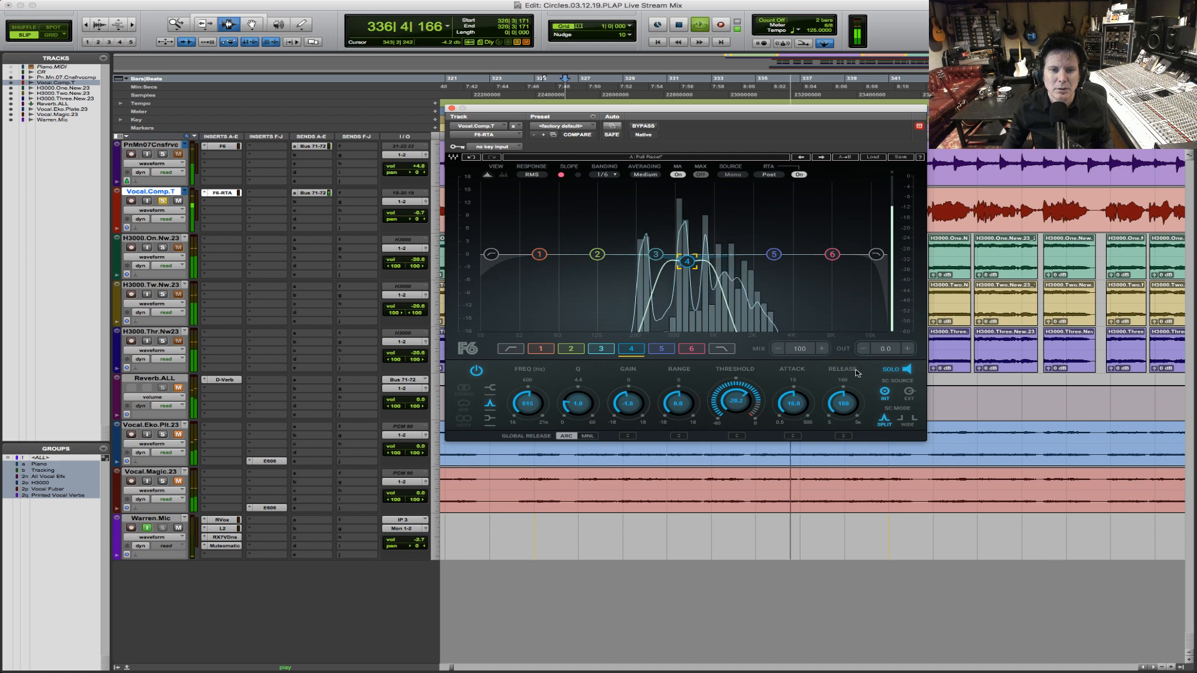
{"action": "left_click", "coordinate": [899, 370]}
{"action": "left_click_drag", "start_coordinate": [688, 263], "coordinate": [686, 259]}
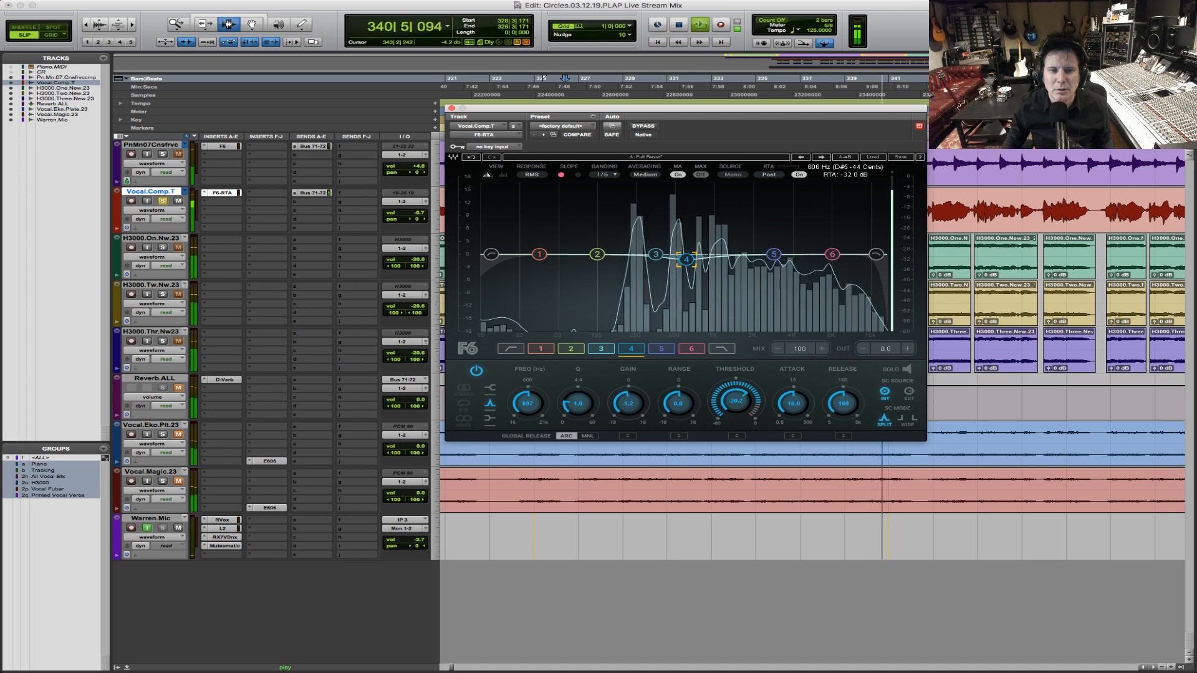
Step: Compare the vocal with the F6-RTA bypassed and active, and move band 4 to about 523 Hz with -1.1 dB of gain
{"action": "left_click", "coordinate": [648, 127]}
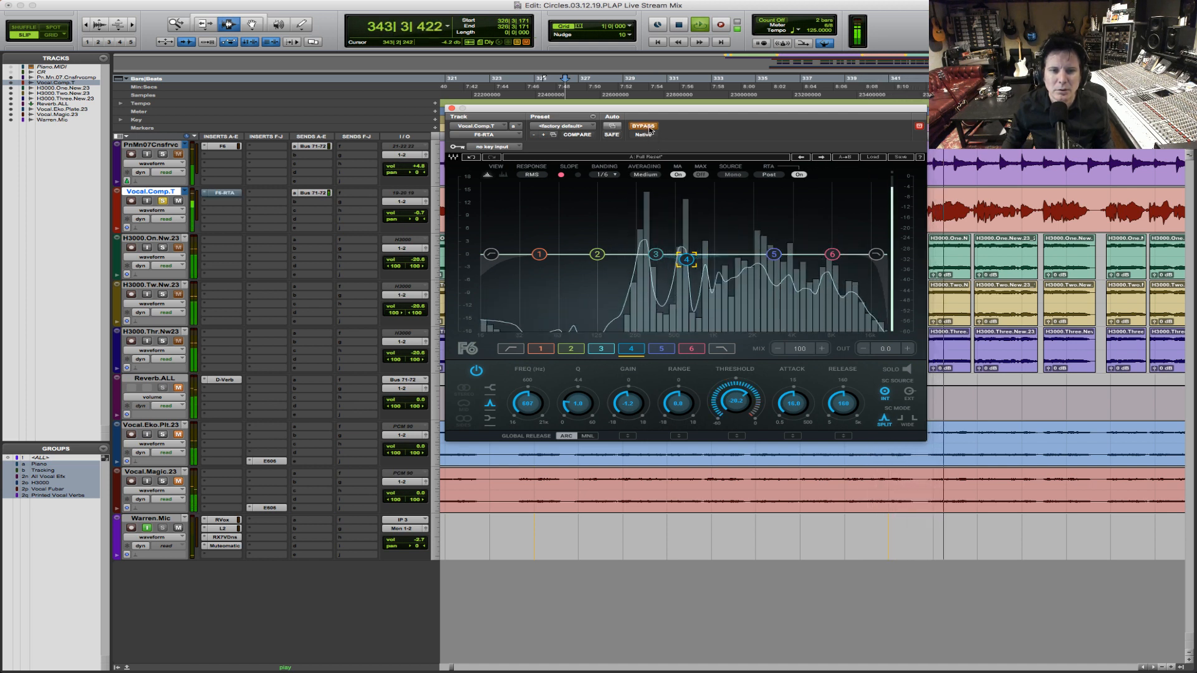
{"action": "left_click", "coordinate": [648, 128]}
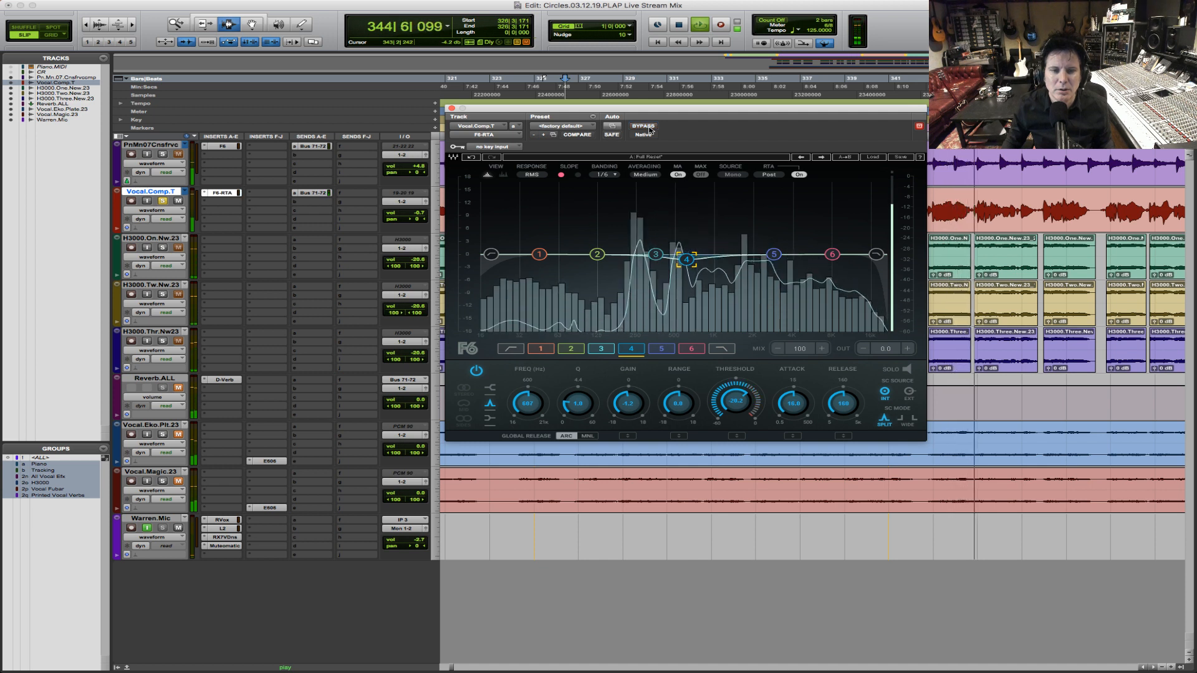
{"action": "left_click_drag", "start_coordinate": [690, 260], "coordinate": [680, 258]}
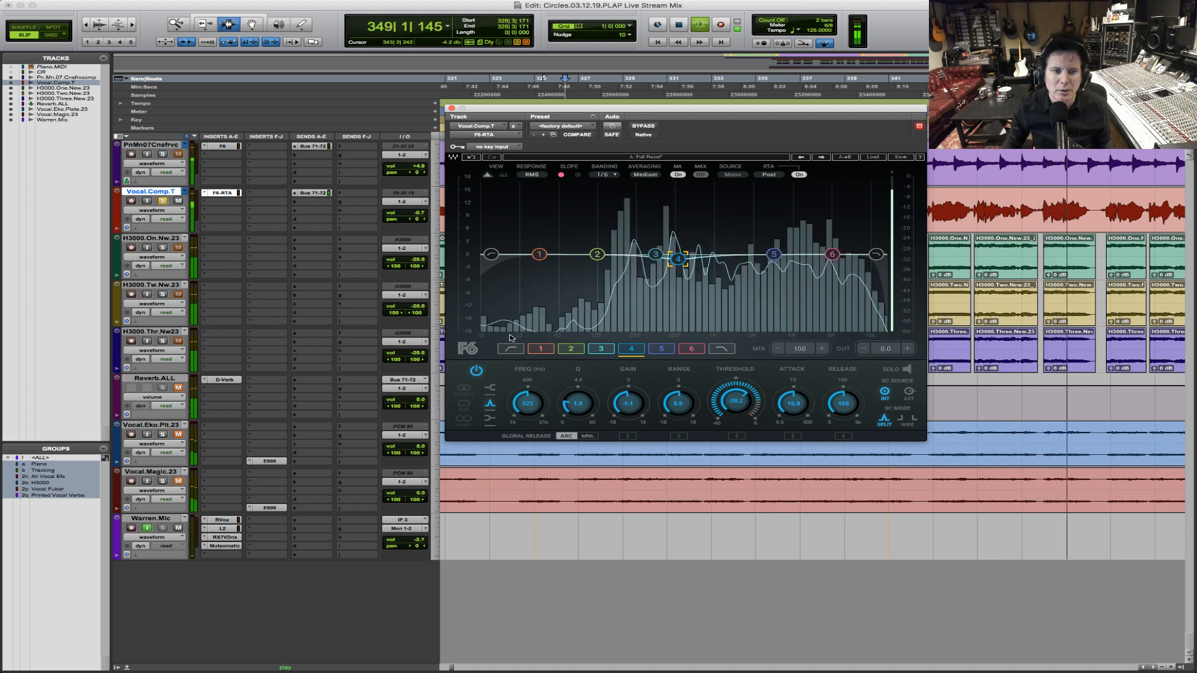
Step: Move the F6-RTA high-pass filter to 144 Hz, enable it, and replay the vocal from bar 326
{"action": "left_click", "coordinate": [492, 254]}
{"action": "left_click_drag", "start_coordinate": [497, 255], "coordinate": [604, 255]}
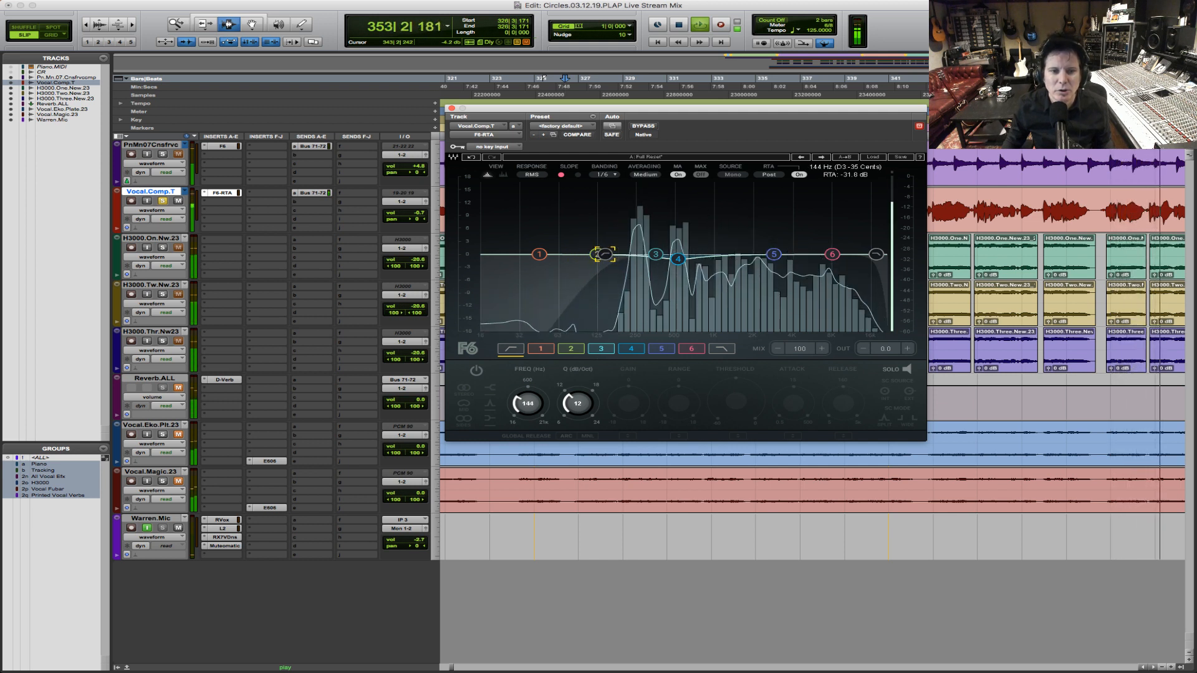
{"action": "double_click", "coordinate": [605, 255]}
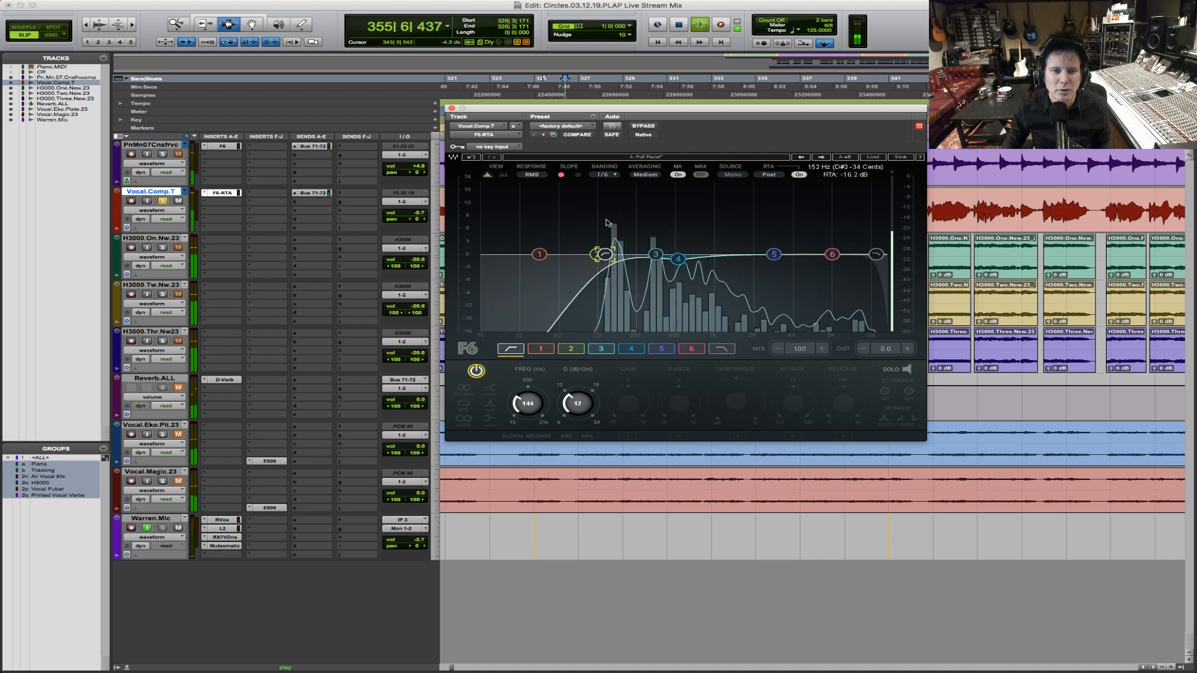
{"action": "key", "text": "space"}
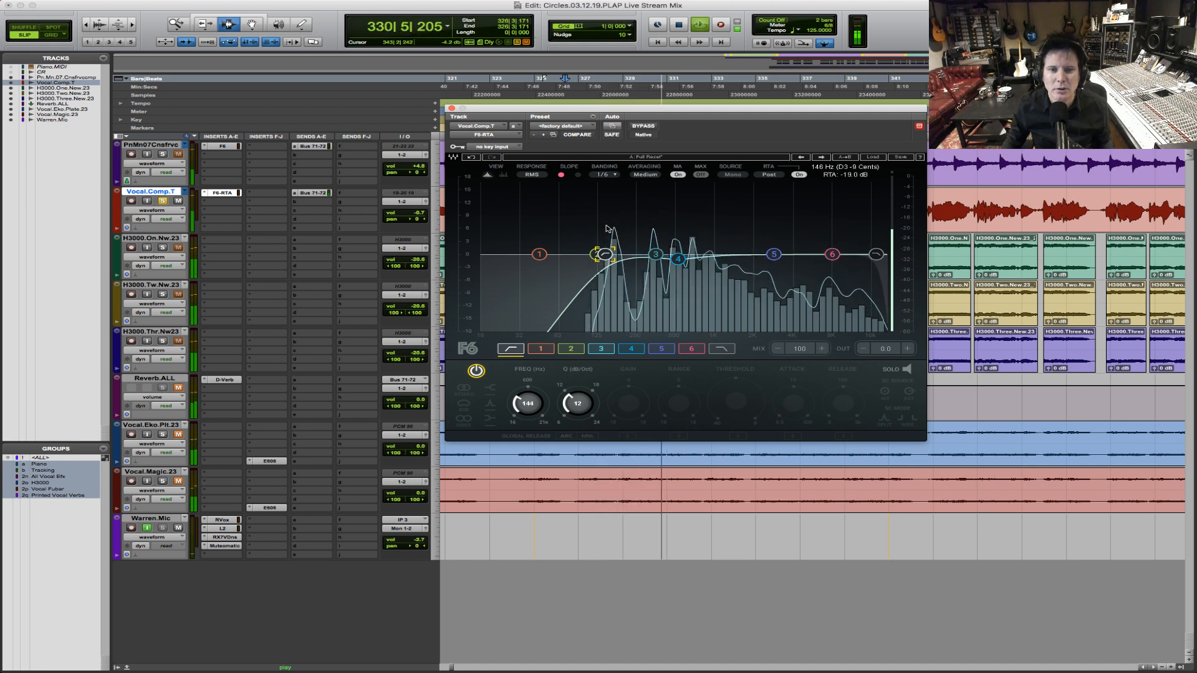
Step: Boost band 6 by about 1.4 dB at 7127 Hz and replay the vocal from bar 326 to check it
{"action": "left_click", "coordinate": [831, 253]}
{"action": "left_click_drag", "start_coordinate": [832, 254], "coordinate": [825, 248]}
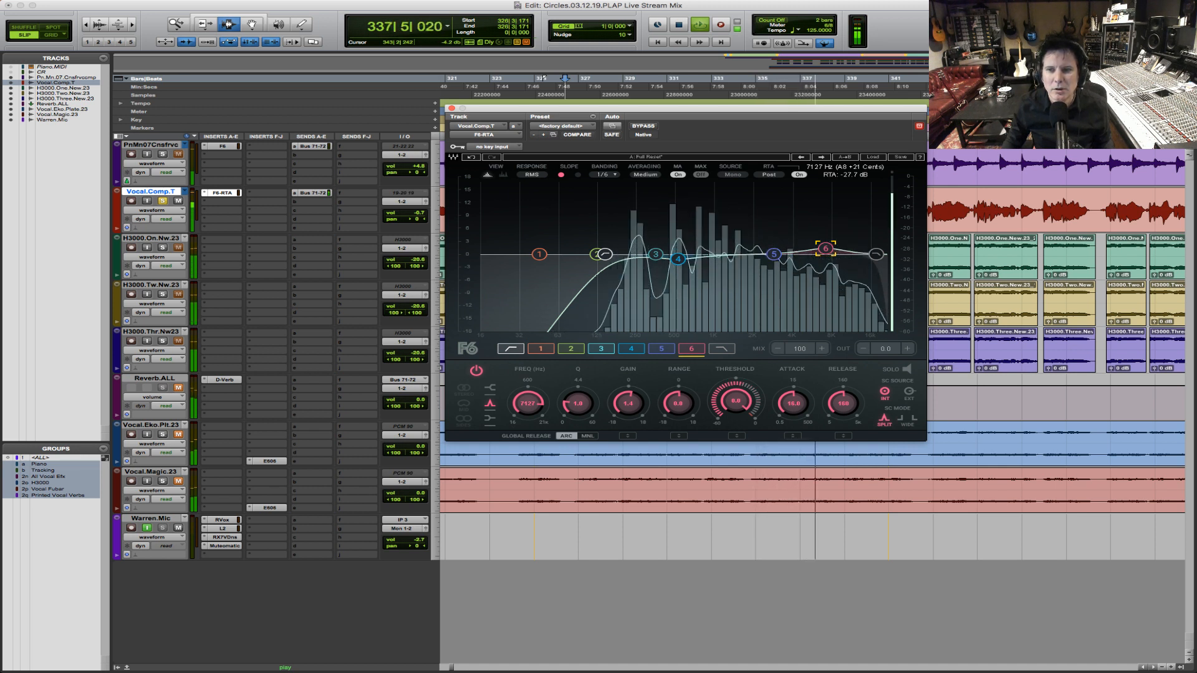
{"action": "key", "text": "space"}
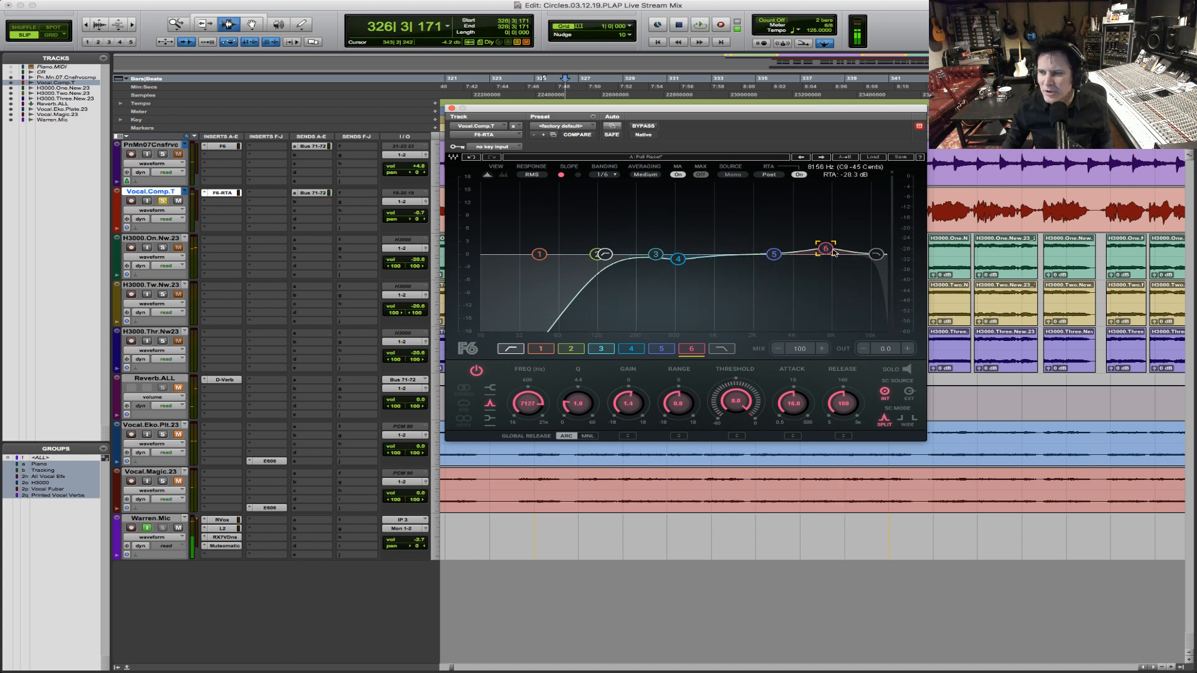
{"action": "key", "text": "space"}
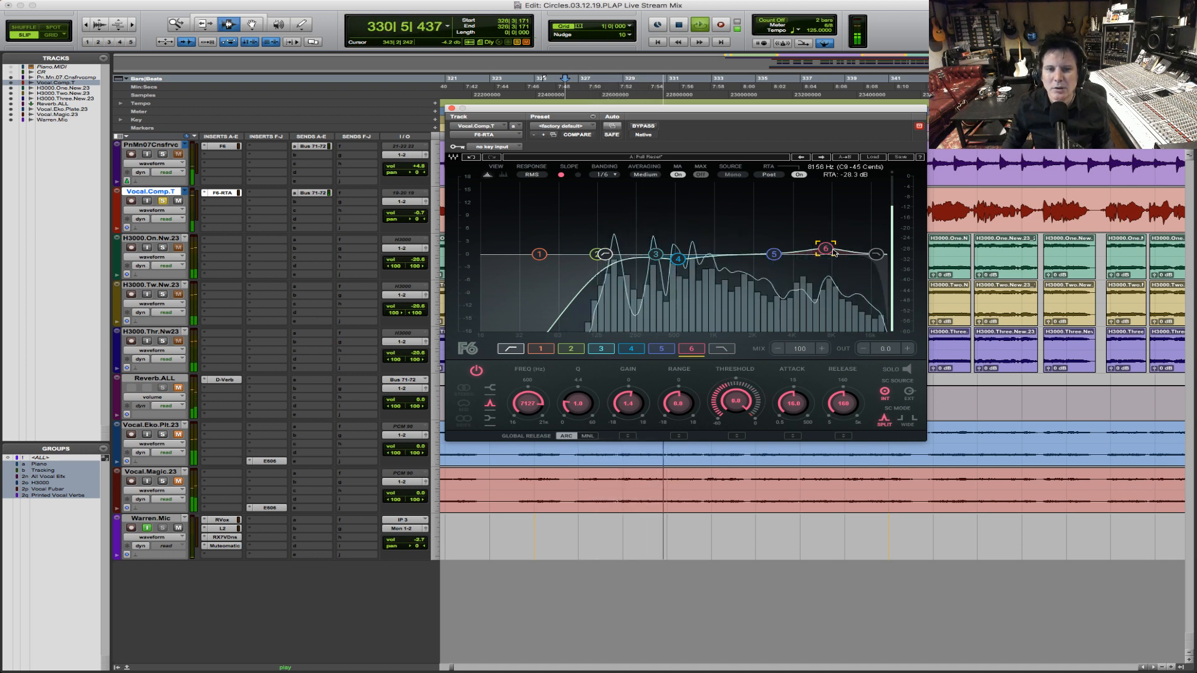
{"action": "key", "text": "space"}
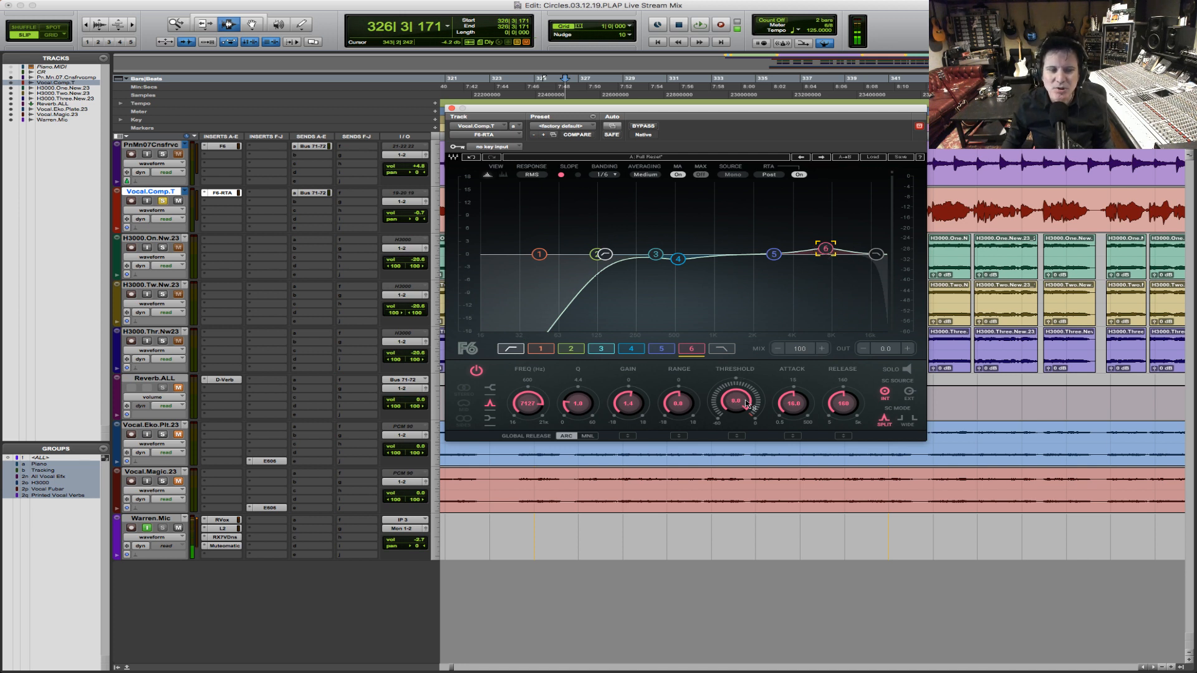
Step: Lower band 6's threshold to about -24.7 dB while playing the vocal from bar 326
{"action": "key", "text": "space"}
{"action": "left_click_drag", "start_coordinate": [736, 410], "coordinate": [735, 455]}
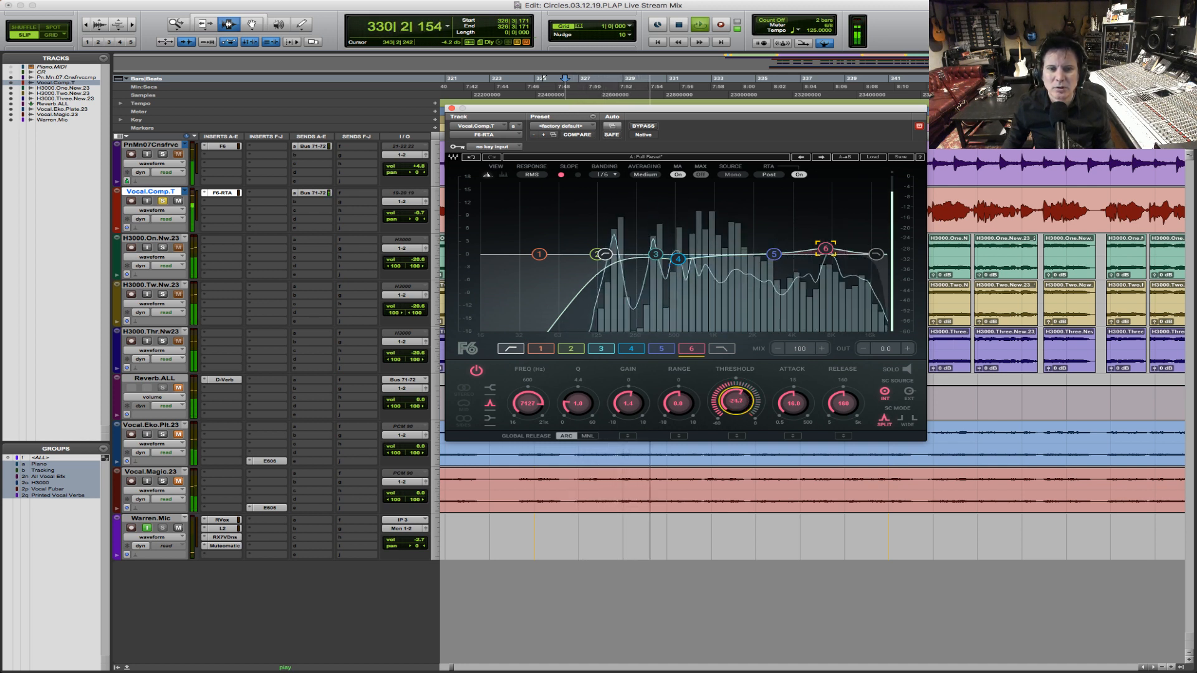
{"action": "key", "text": "space"}
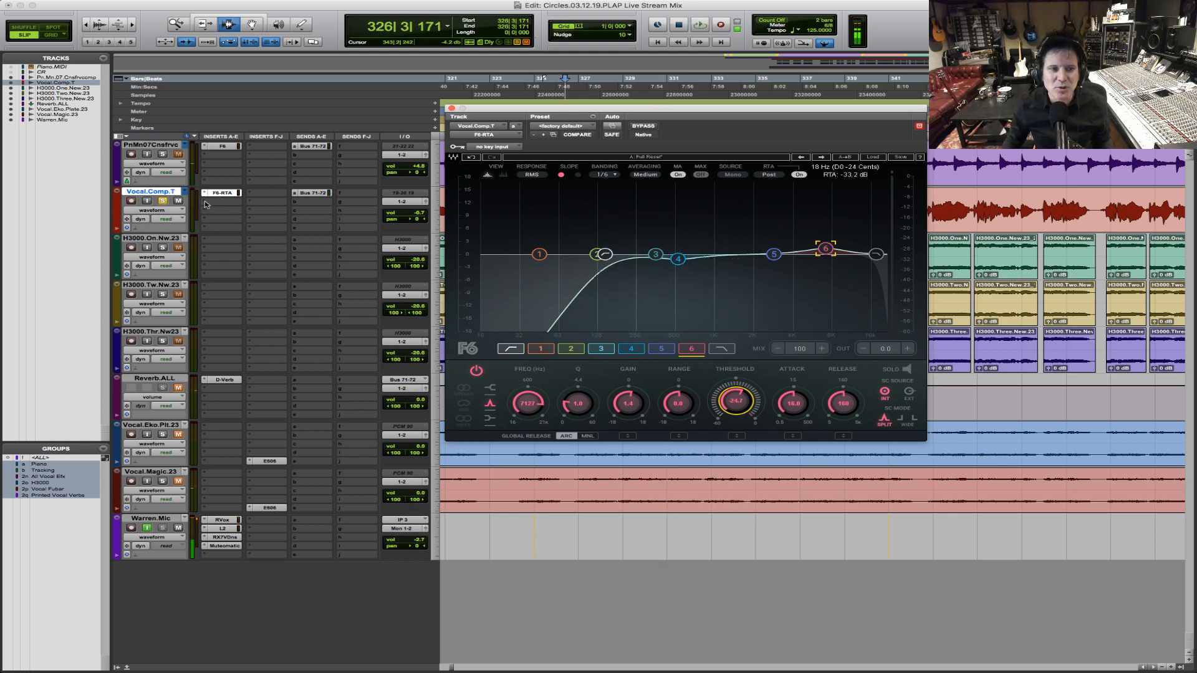
Step: Insert the mono DeEsser in the second insert slot of the Vocal.Comp.T track, after the F6-RTA
{"action": "left_click", "coordinate": [205, 203]}
{"action": "mouse_move", "coordinate": [206, 203]}
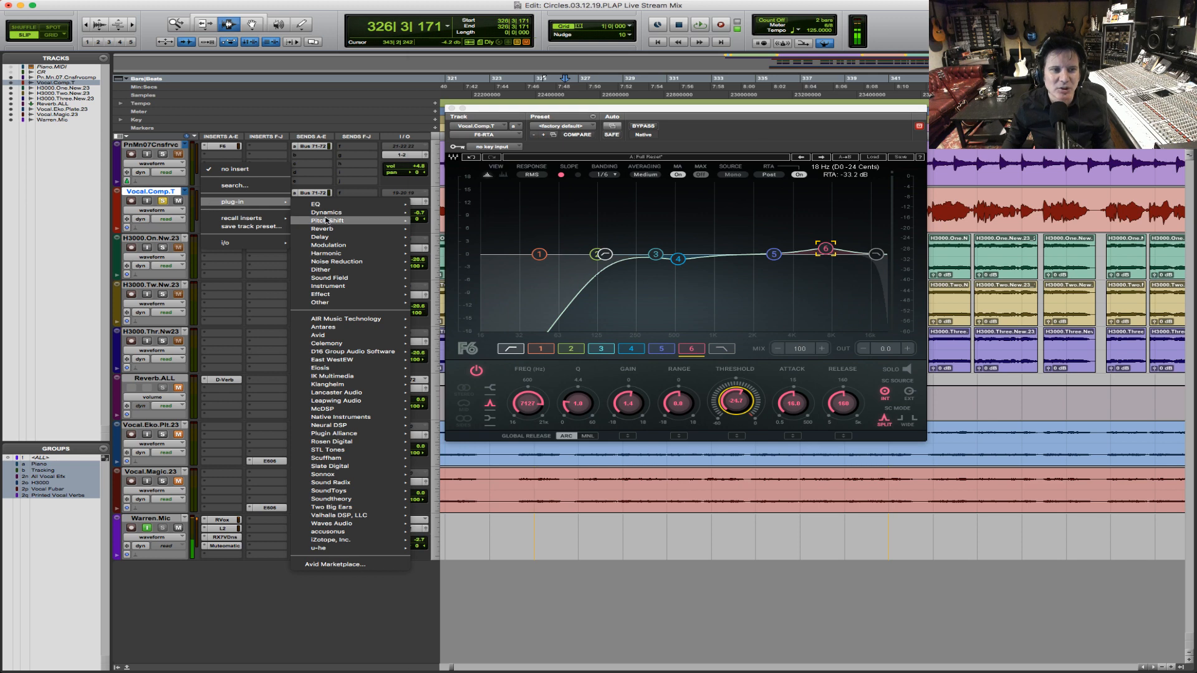
{"action": "mouse_move", "coordinate": [331, 214]}
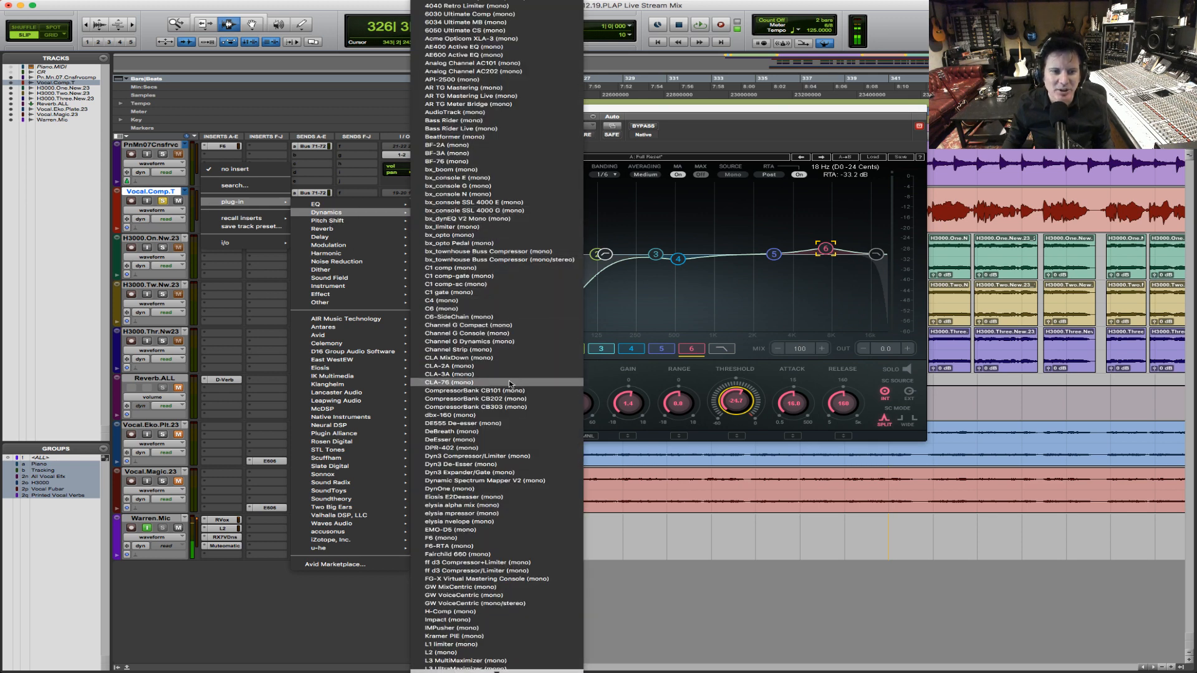
{"action": "left_click", "coordinate": [511, 439]}
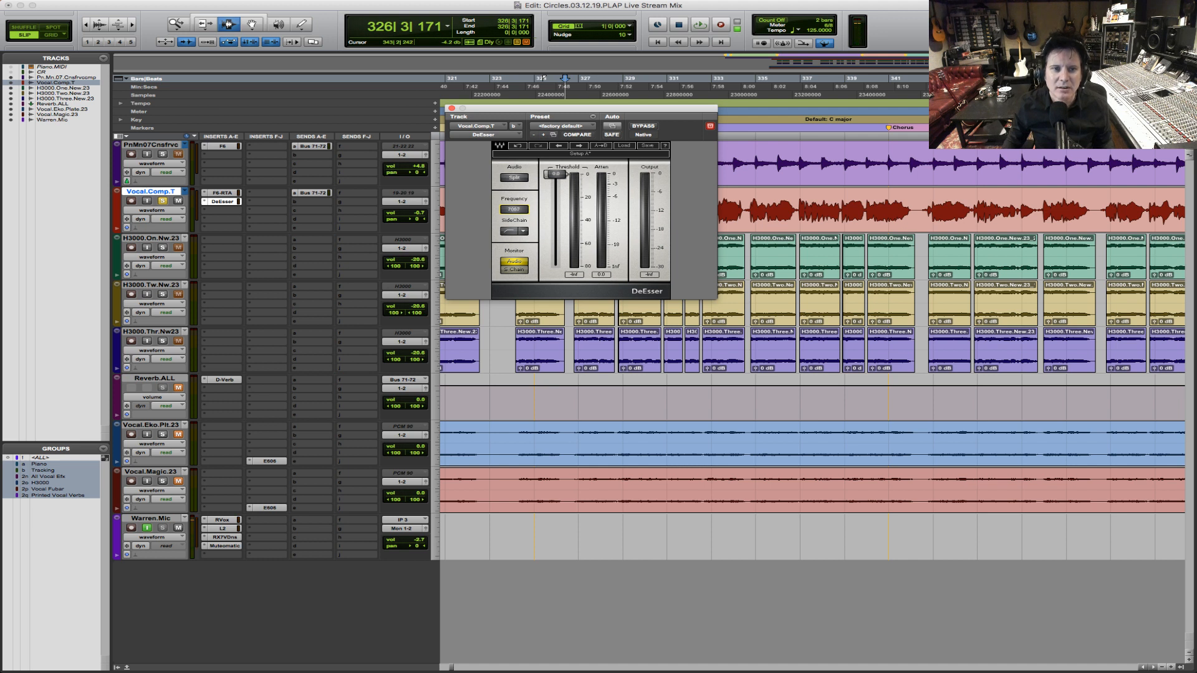
Step: Lower the DeEsser's threshold during vocal playback and move its window clear of the vocal waveform
{"action": "key", "text": "space"}
{"action": "left_click_drag", "start_coordinate": [555, 174], "coordinate": [565, 191]}
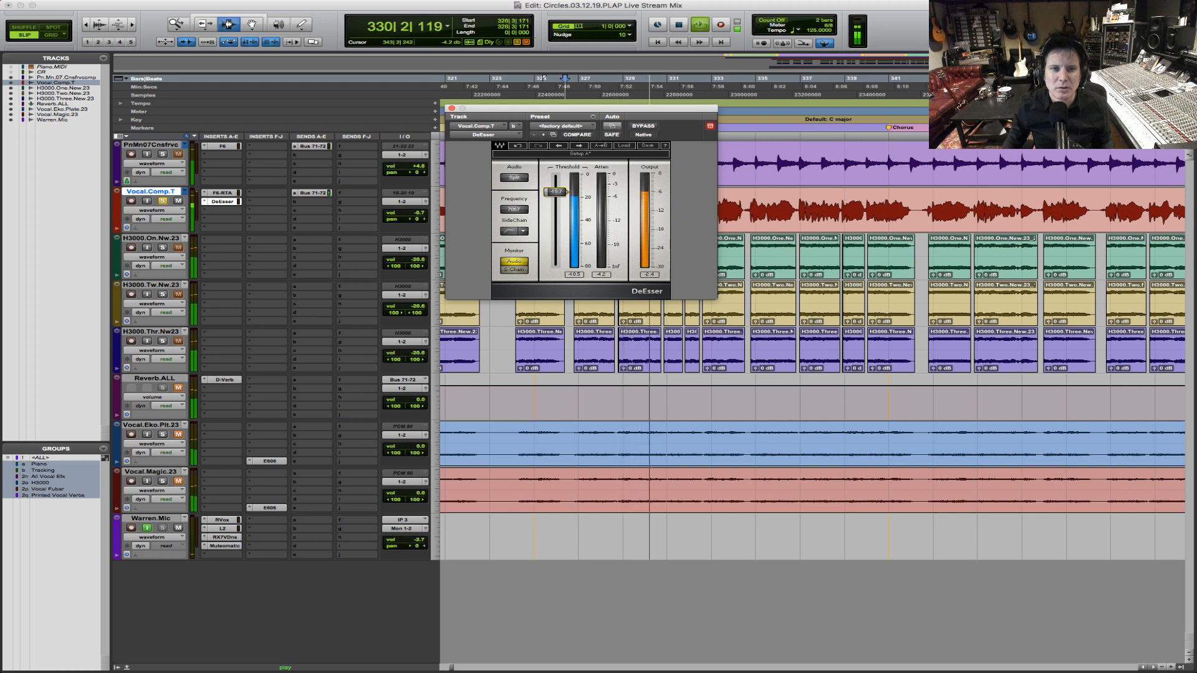
{"action": "key", "text": "space"}
{"action": "left_click_drag", "start_coordinate": [646, 110], "coordinate": [666, 265]}
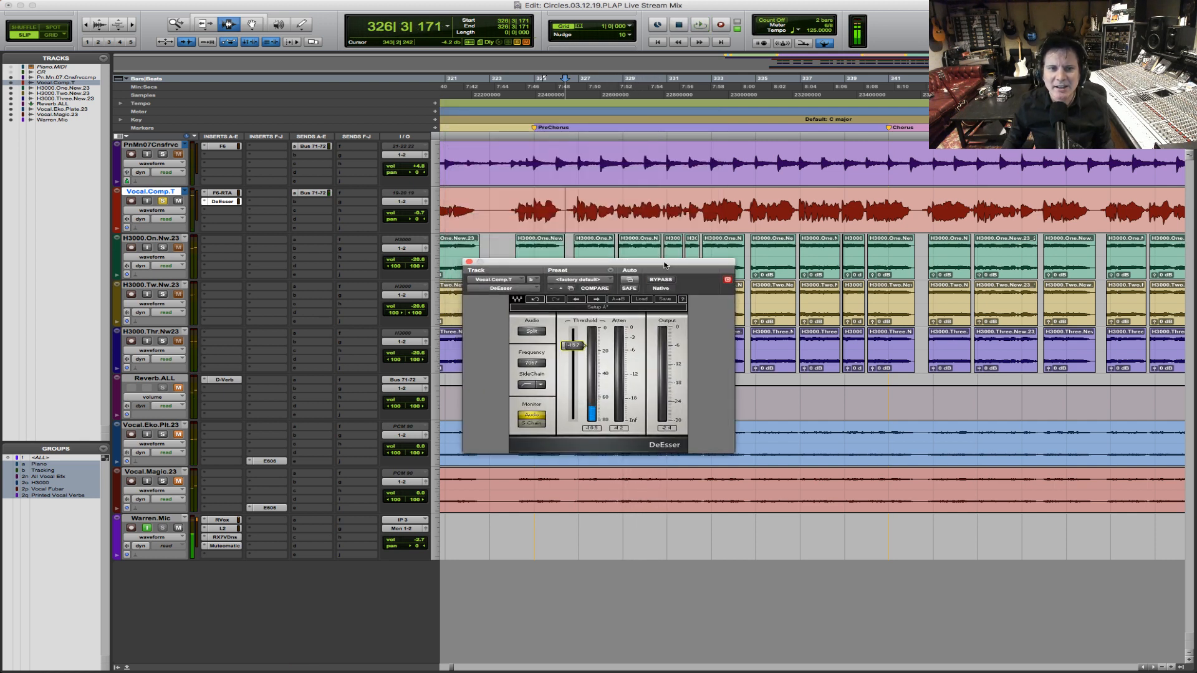
Step: Play the soloed vocal from bar 328 and place the playback start at bar 329, beat 3, in the vocal waveform
{"action": "left_click", "coordinate": [622, 204]}
{"action": "key", "text": "space"}
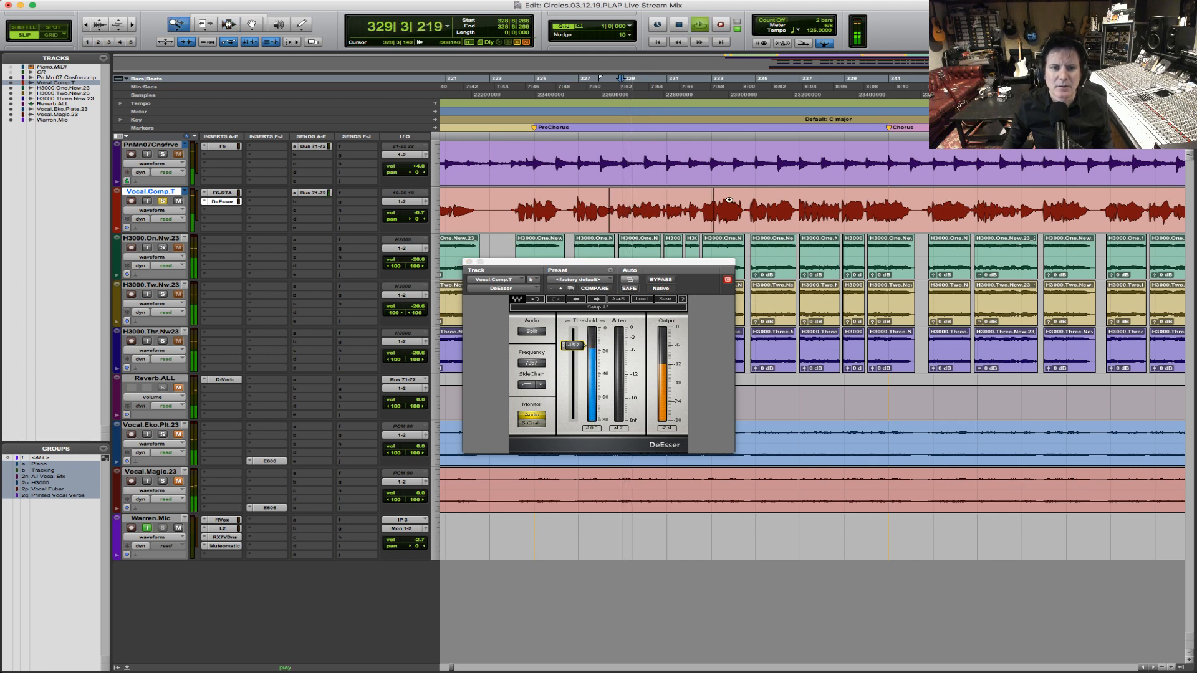
{"action": "key", "text": "t"}
{"action": "key", "text": "t"}
{"action": "key", "text": "t"}
{"action": "key", "text": "space"}
{"action": "key", "text": "F5"}
{"action": "left_click", "coordinate": [596, 210]}
{"action": "left_click_drag", "start_coordinate": [578, 212], "coordinate": [1158, 212]}
{"action": "key", "text": "space"}
{"action": "key", "text": "space"}
{"action": "left_click", "coordinate": [530, 212]}
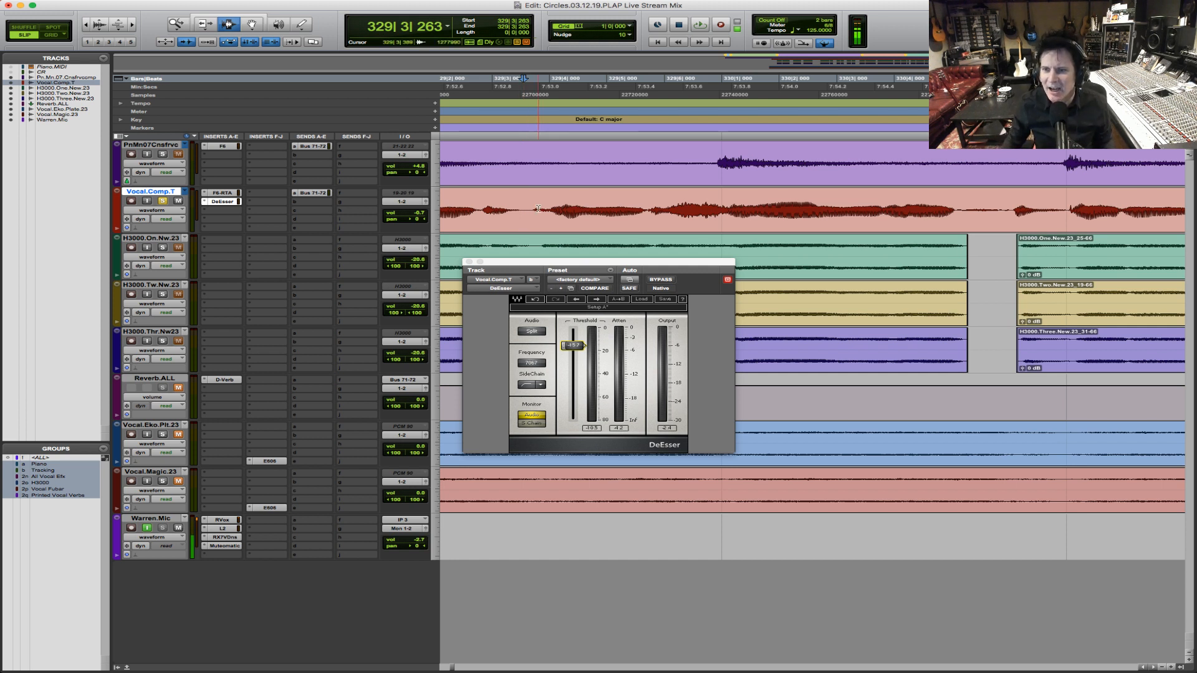
Step: Replay the short vocal phrase from bar 329, beat 3, several times to check the DeEsser's attenuation
{"action": "key", "text": "space"}
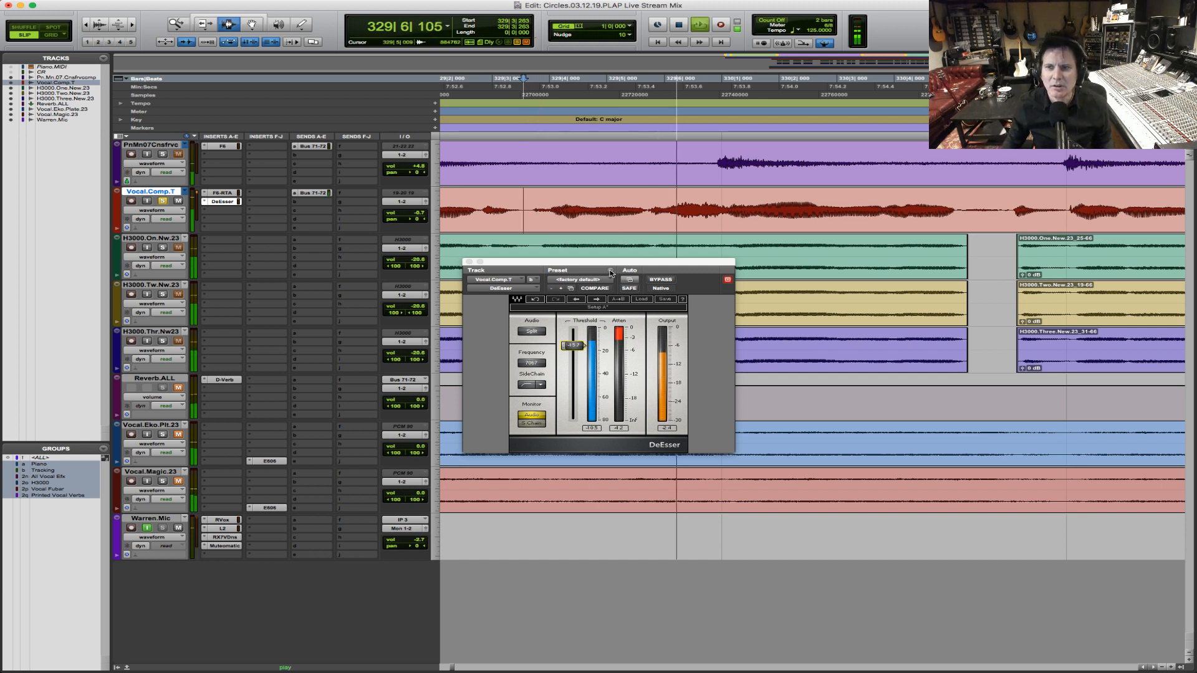
{"action": "key", "text": "space"}
{"action": "key", "text": "space"}
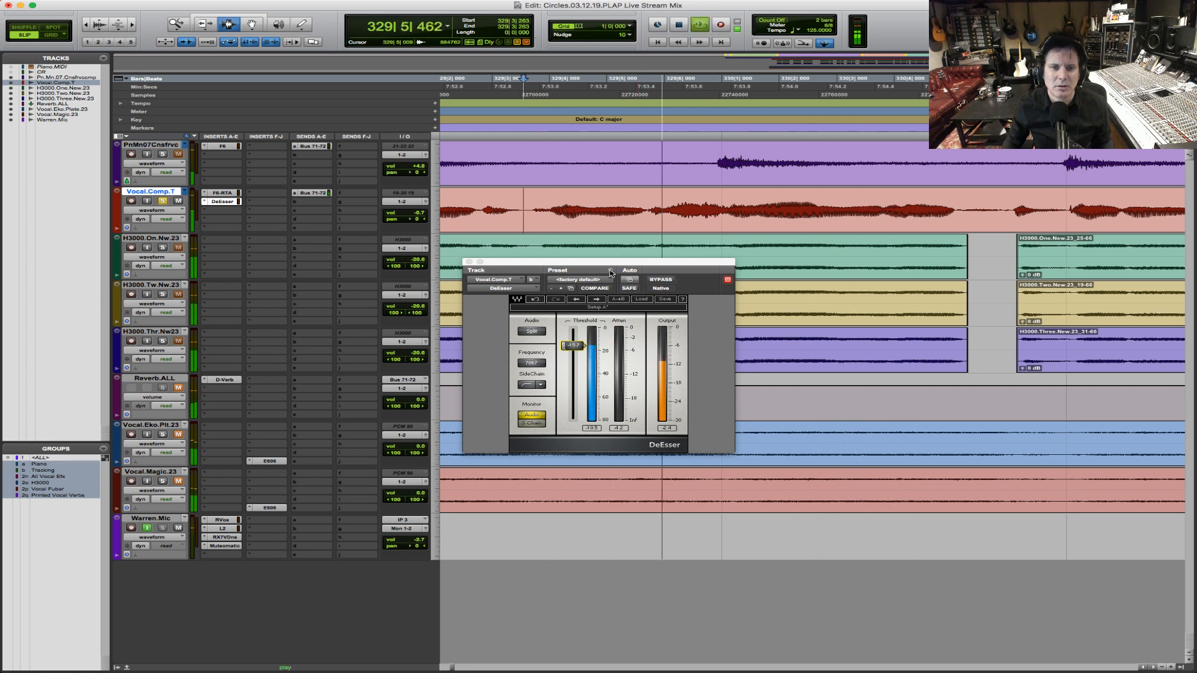
{"action": "key", "text": "space"}
{"action": "key", "text": "space"}
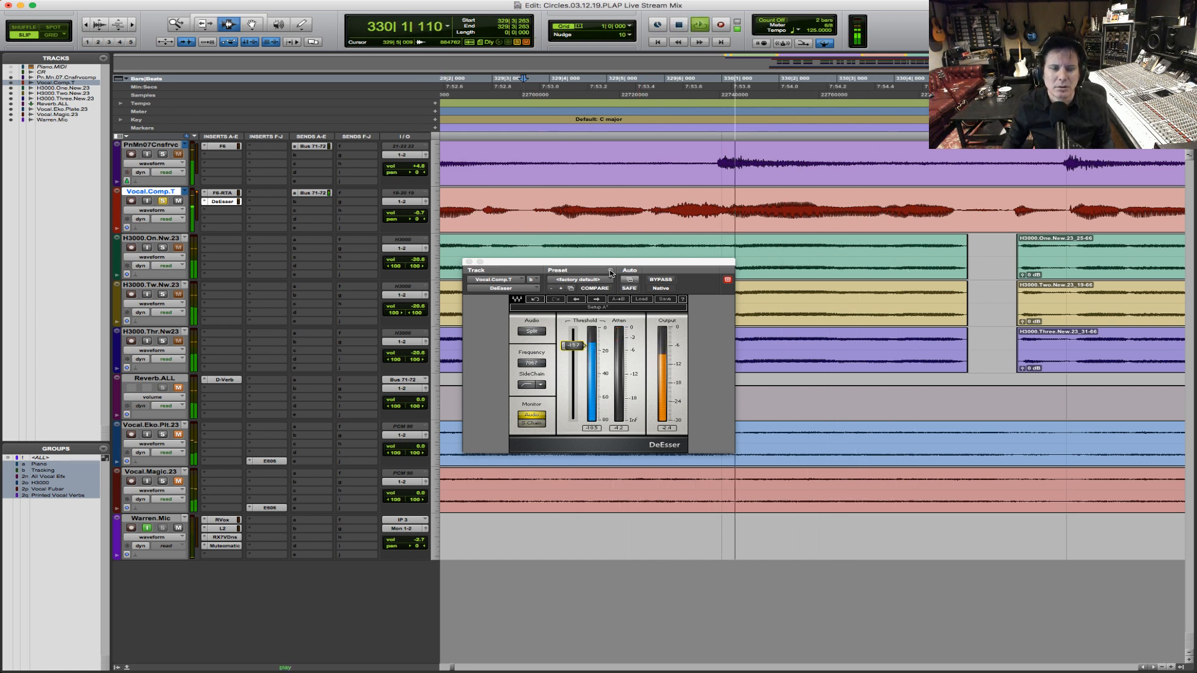
{"action": "key", "text": "space"}
{"action": "key", "text": "space"}
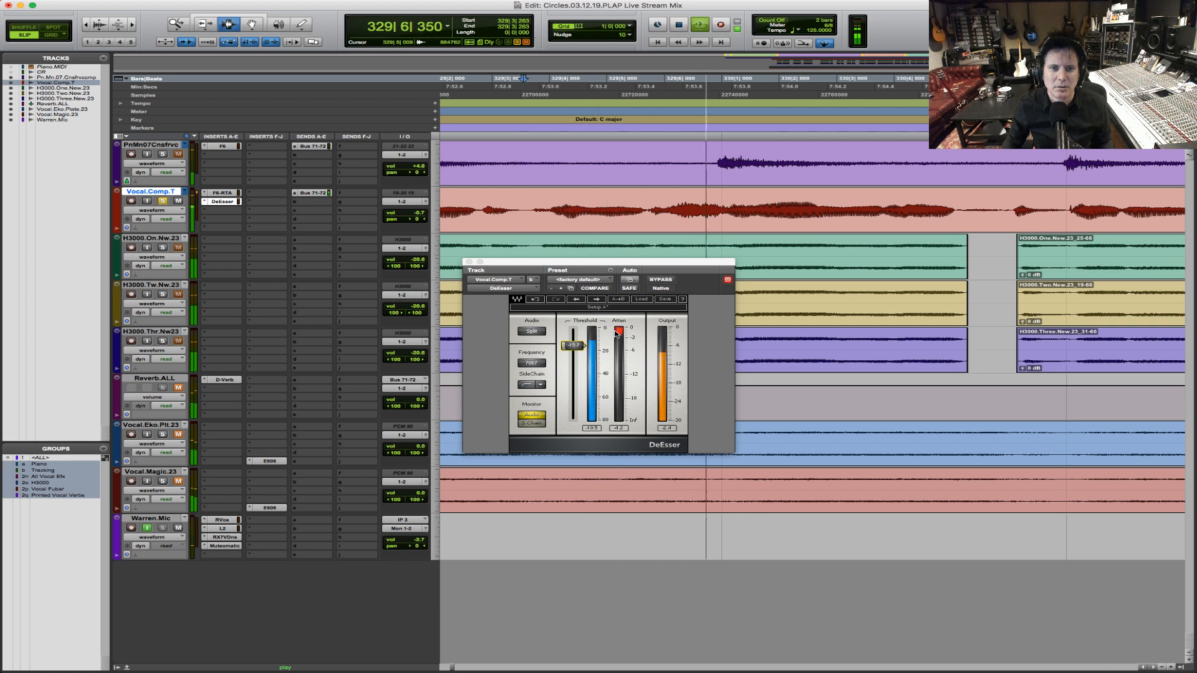
{"action": "key", "text": "space"}
{"action": "key", "text": "space"}
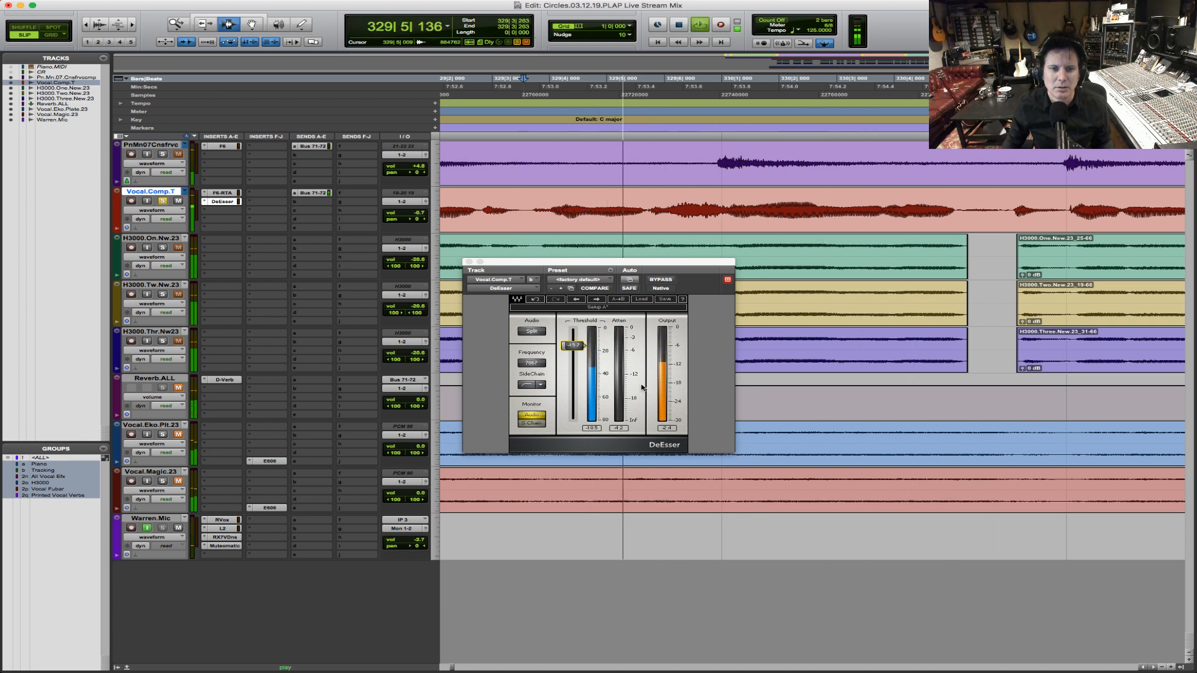
{"action": "key", "text": "space"}
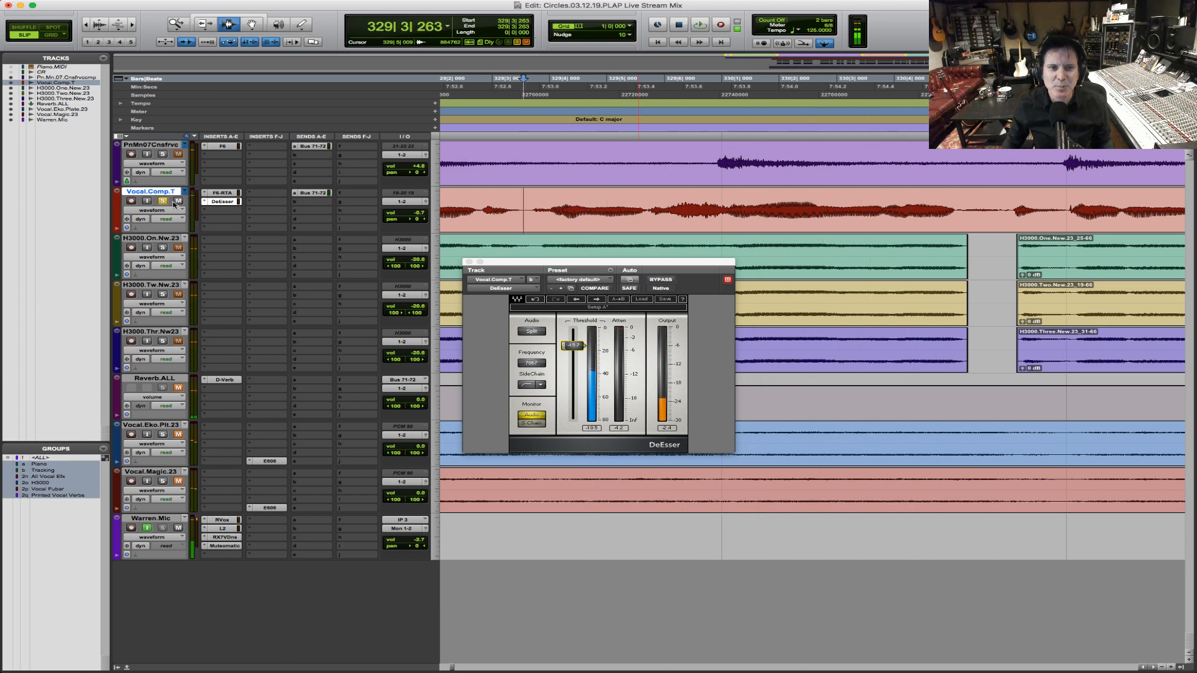
{"action": "left_click", "coordinate": [149, 210]}
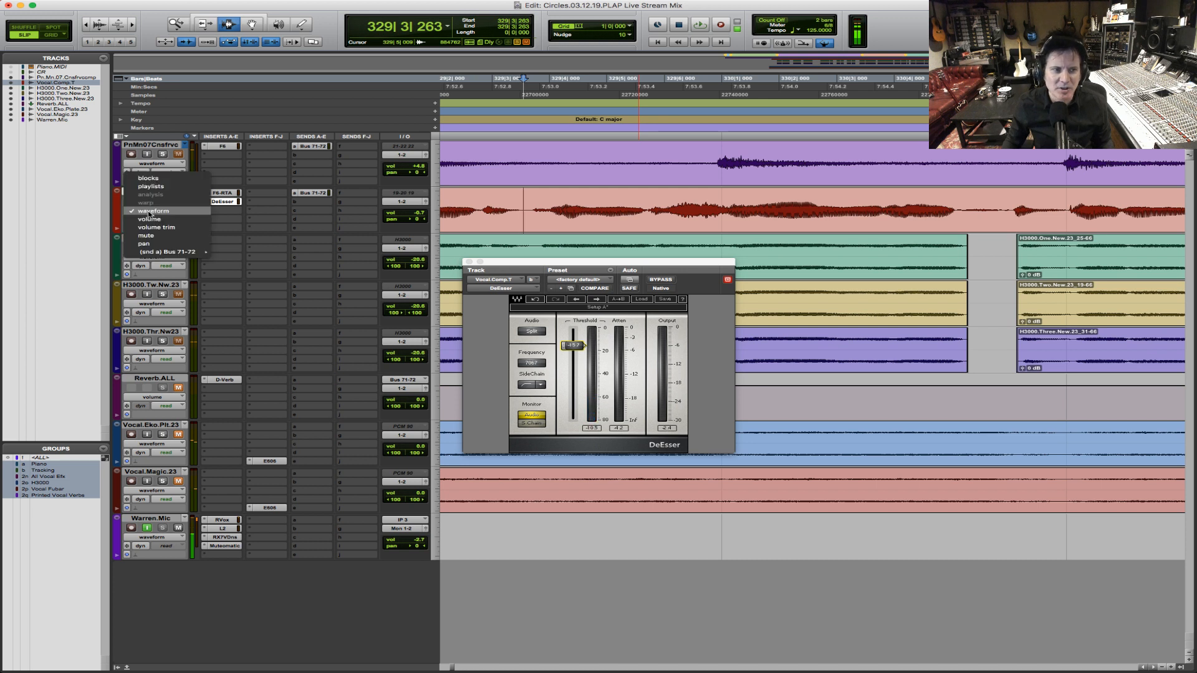
{"action": "left_click", "coordinate": [149, 212]}
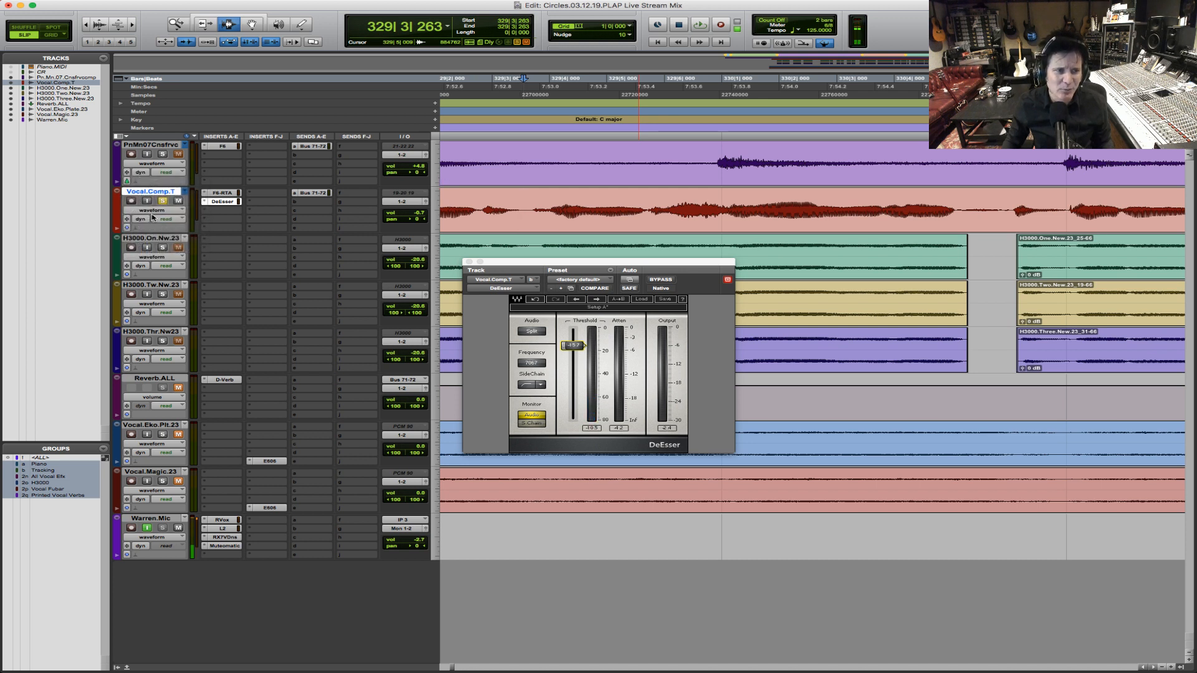
{"action": "left_click", "coordinate": [162, 229]}
{"action": "left_click", "coordinate": [534, 189]}
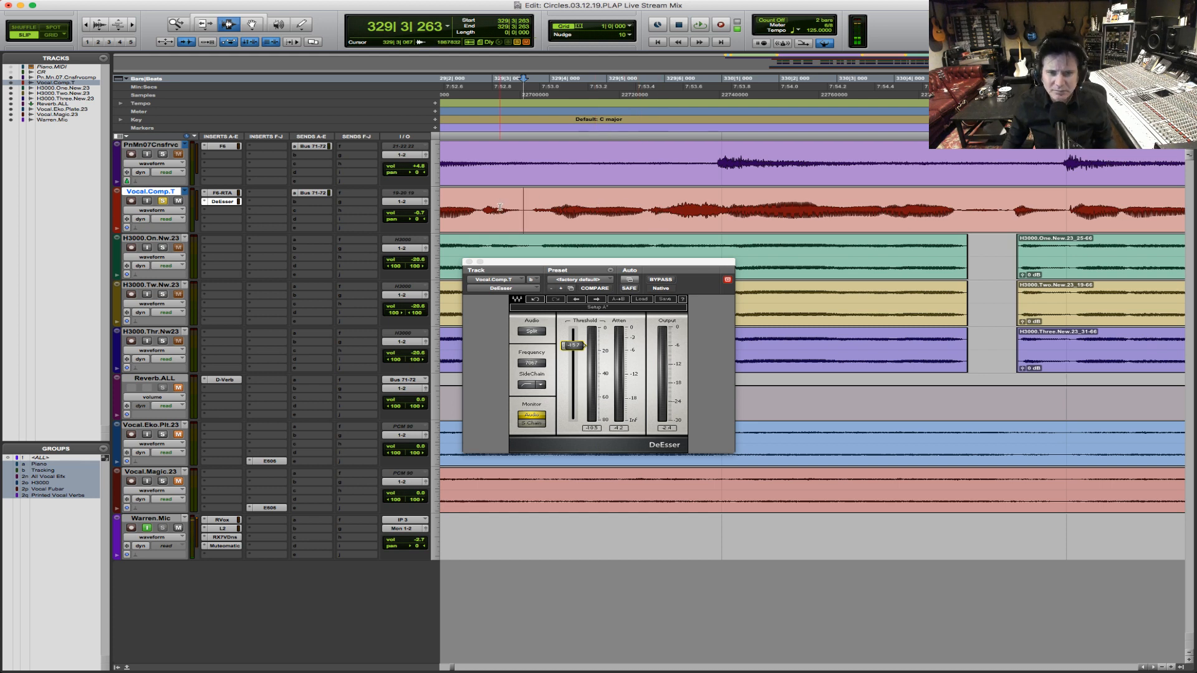
Step: Play the full mix from bar 240, just before the lead vocal enters, to hear the processed vocal in context
{"action": "key", "text": "r"}
{"action": "key", "text": "r"}
{"action": "key", "text": "r"}
{"action": "key", "text": "r"}
{"action": "key", "text": "r"}
{"action": "key", "text": "r"}
{"action": "key", "text": "r"}
{"action": "left_click_drag", "start_coordinate": [968, 215], "coordinate": [368, 179]}
{"action": "left_click", "coordinate": [871, 169]}
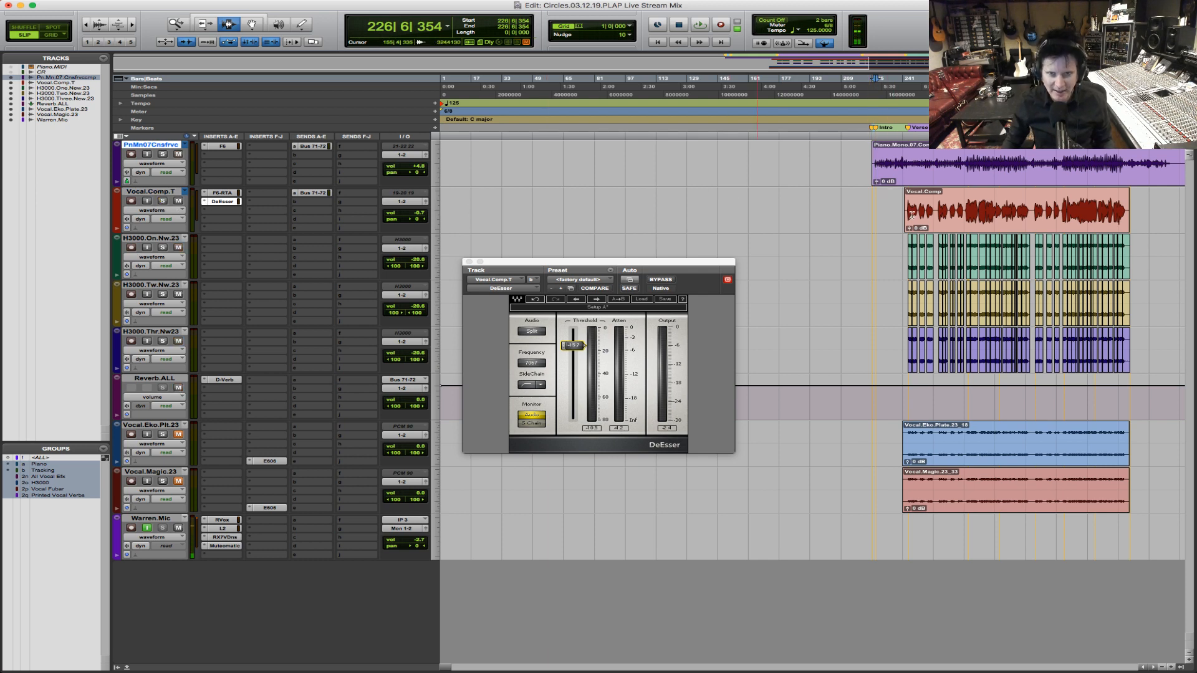
{"action": "left_click_drag", "start_coordinate": [1035, 195], "coordinate": [871, 196]}
{"action": "left_click", "coordinate": [602, 165]}
{"action": "key", "text": "space"}
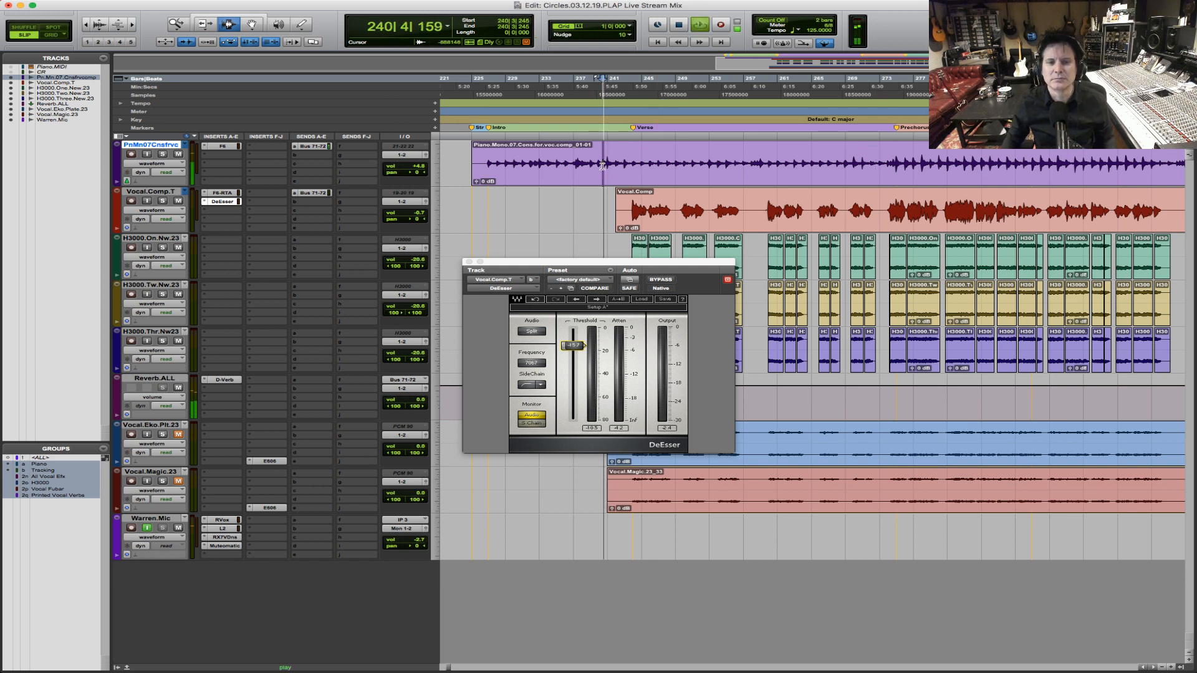
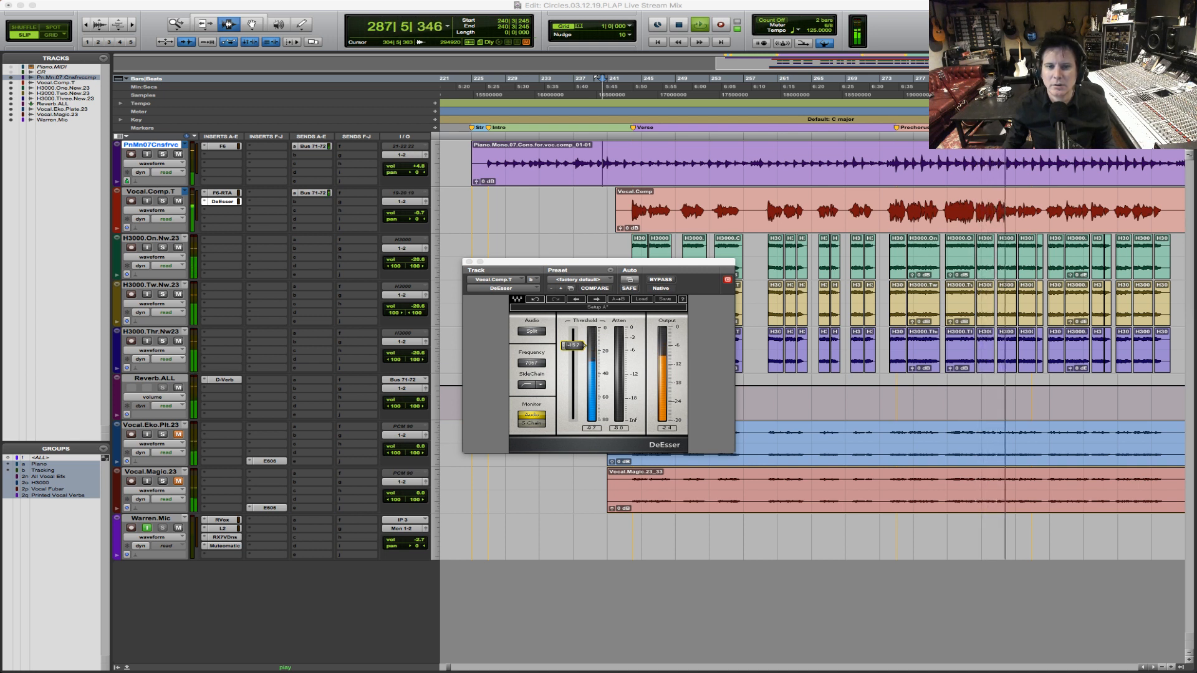
Step: Close the DeEsser, set the playback start to bar 243 on the lead vocal, and stop playback
{"action": "left_click", "coordinate": [469, 261]}
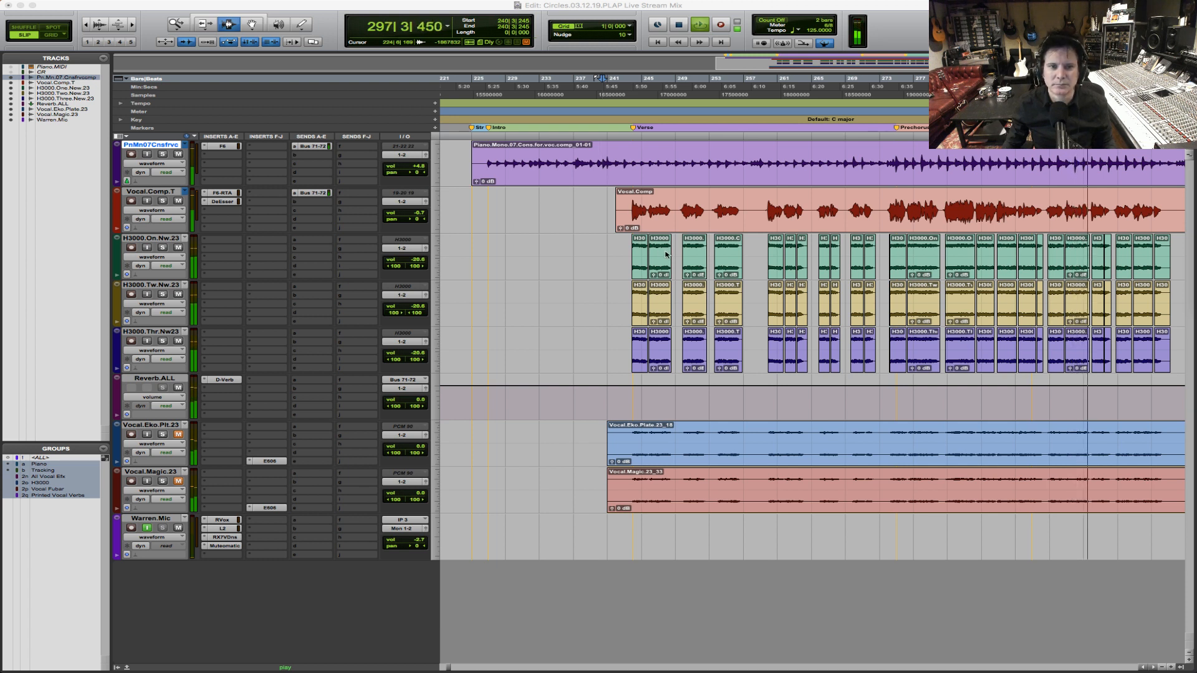
{"action": "left_click", "coordinate": [633, 217]}
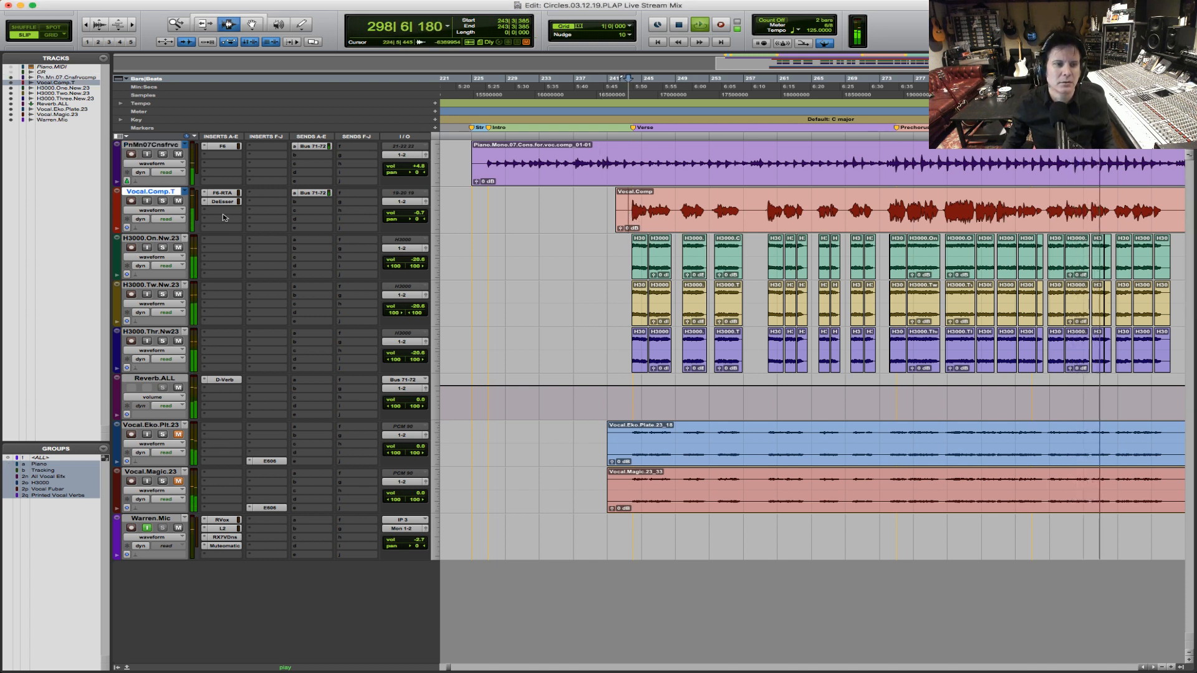
{"action": "key", "text": "space"}
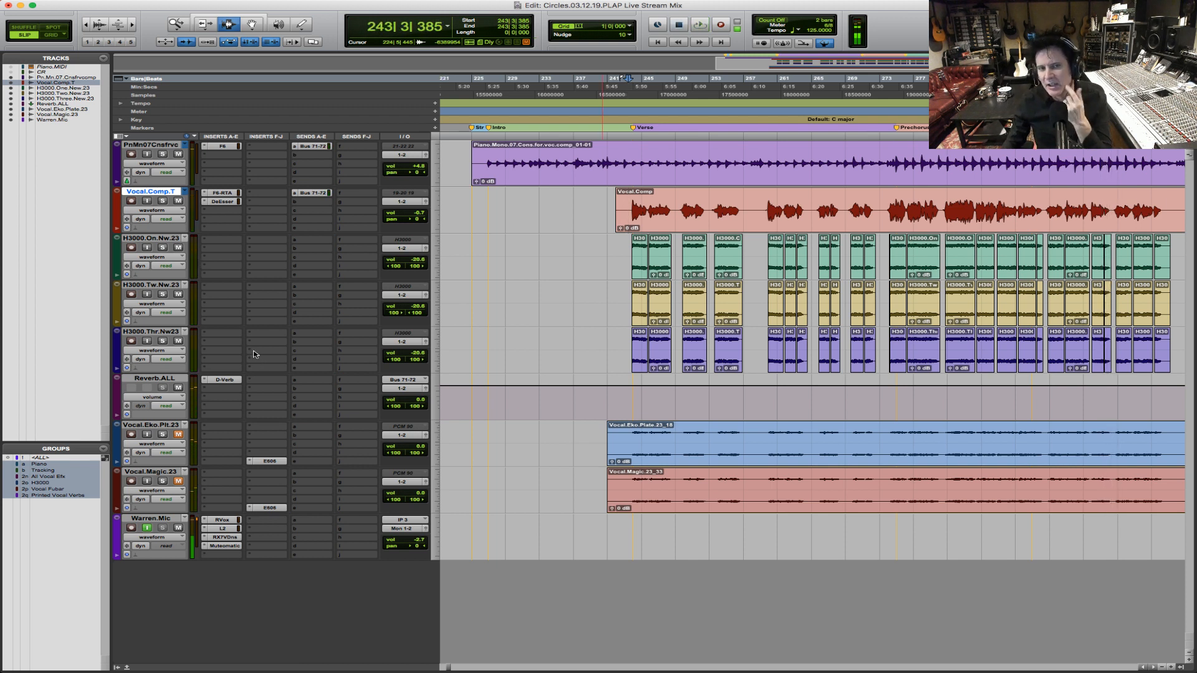
Step: Boost band 5 of the vocal's F6-RTA by about 0.6 dB near 2078 Hz, checking it with playback from bar 243
{"action": "left_click", "coordinate": [228, 194]}
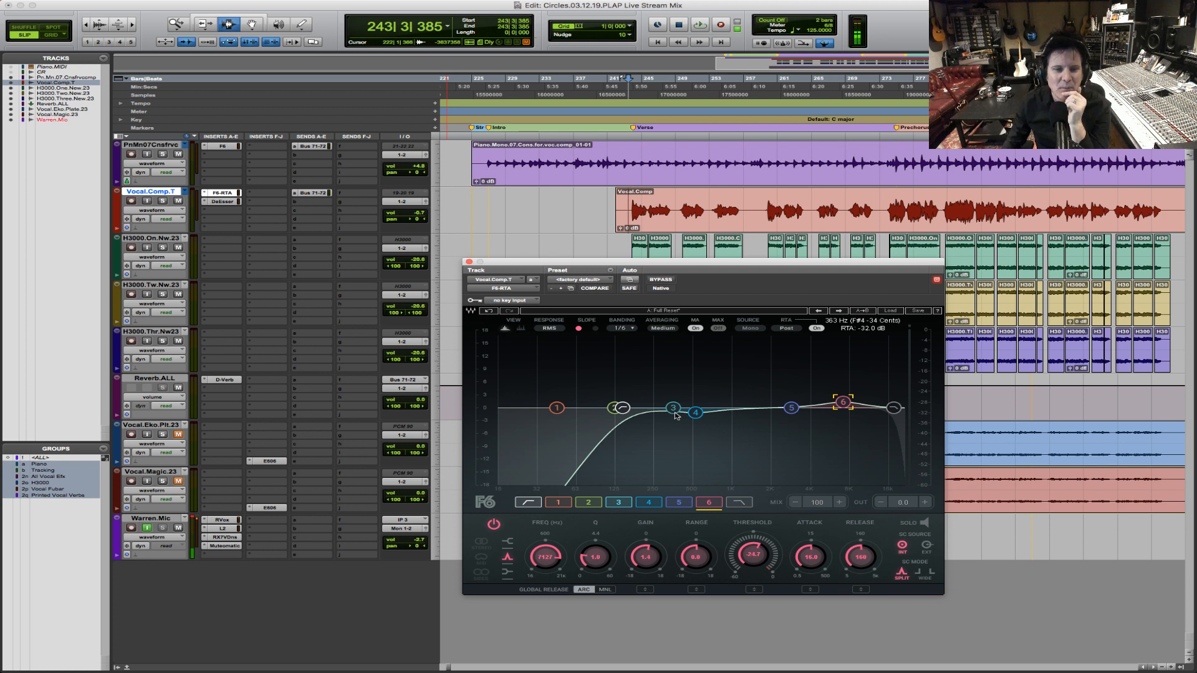
{"action": "left_click", "coordinate": [791, 408]}
{"action": "left_click_drag", "start_coordinate": [791, 408], "coordinate": [774, 406]}
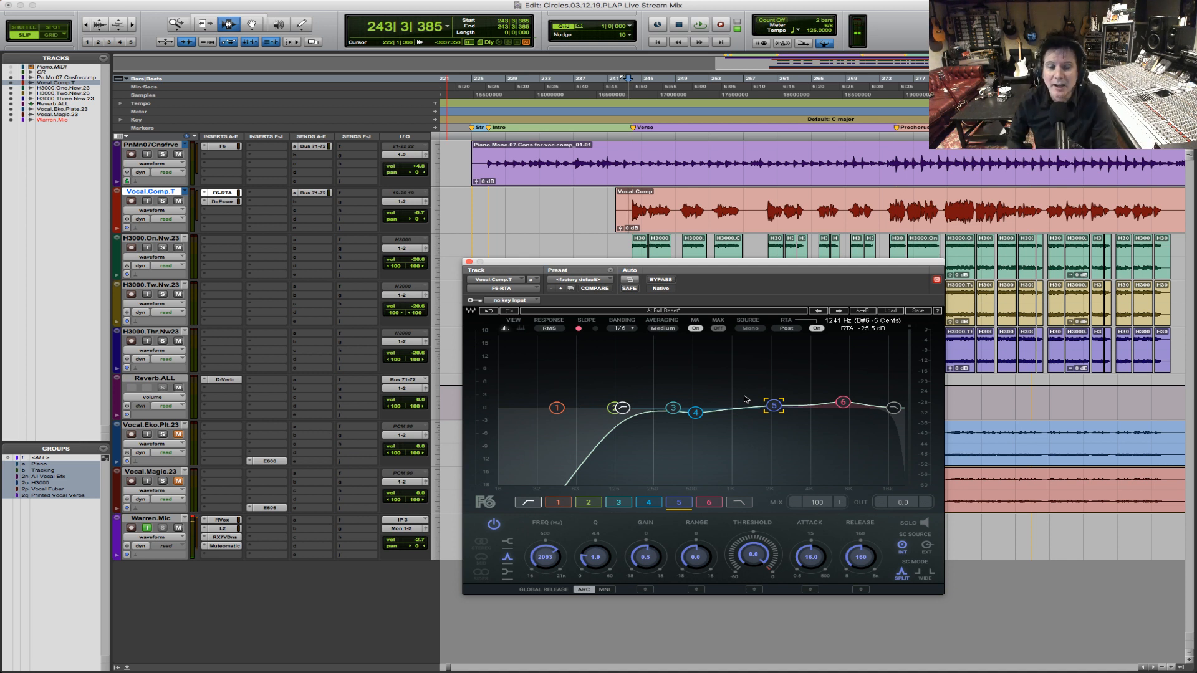
{"action": "key", "text": "space"}
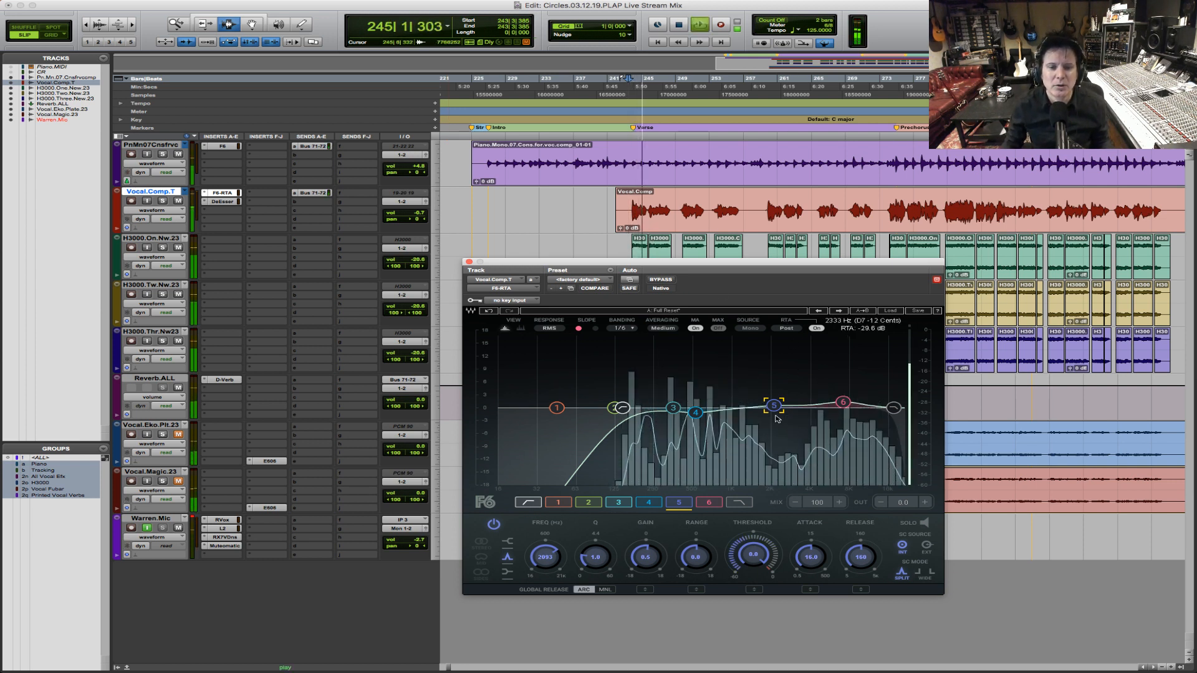
{"action": "left_click_drag", "start_coordinate": [774, 411], "coordinate": [774, 410]}
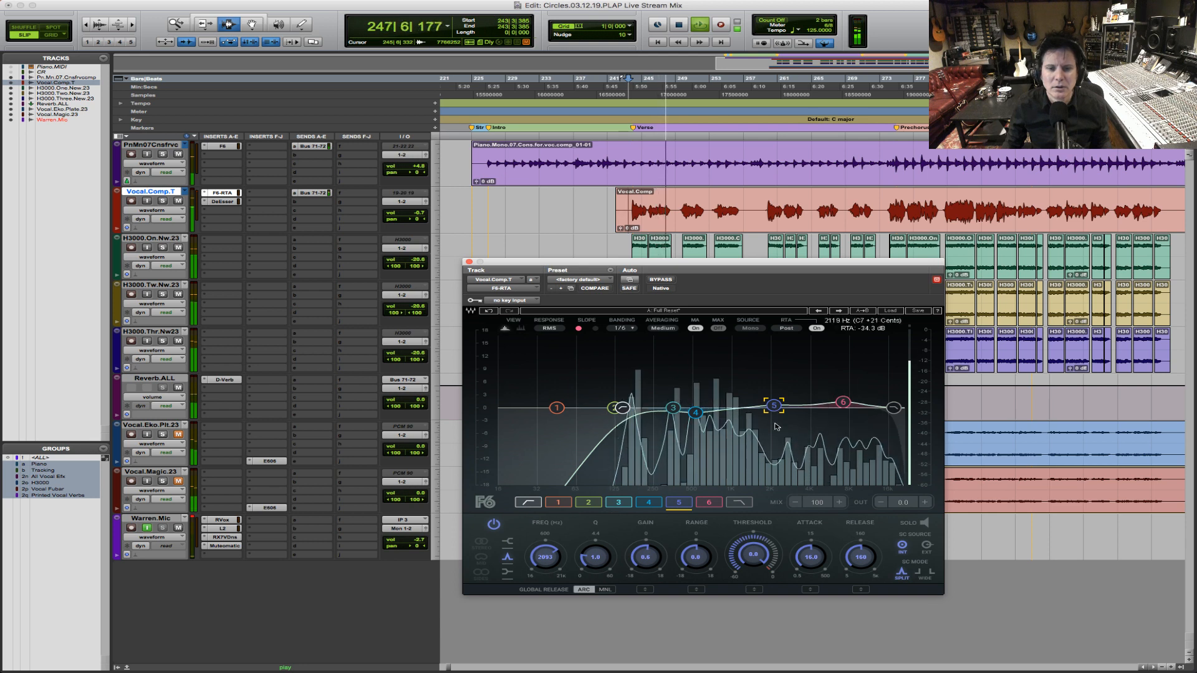
{"action": "key", "text": "space"}
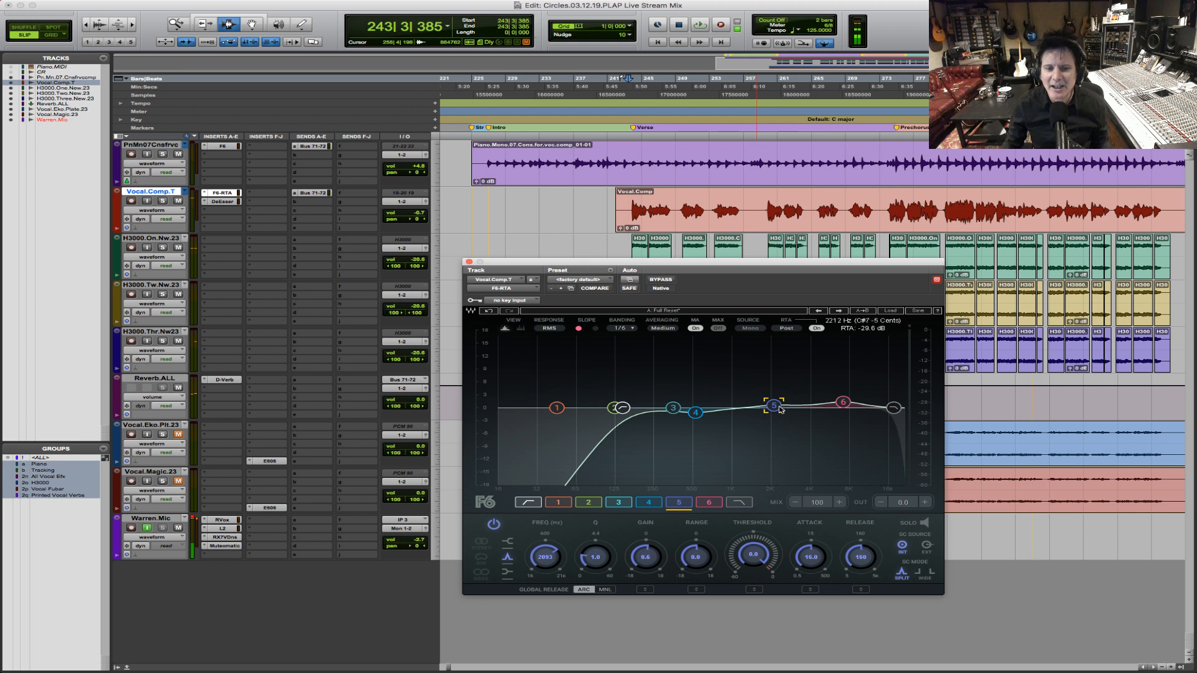
{"action": "left_click_drag", "start_coordinate": [774, 405], "coordinate": [773, 405]}
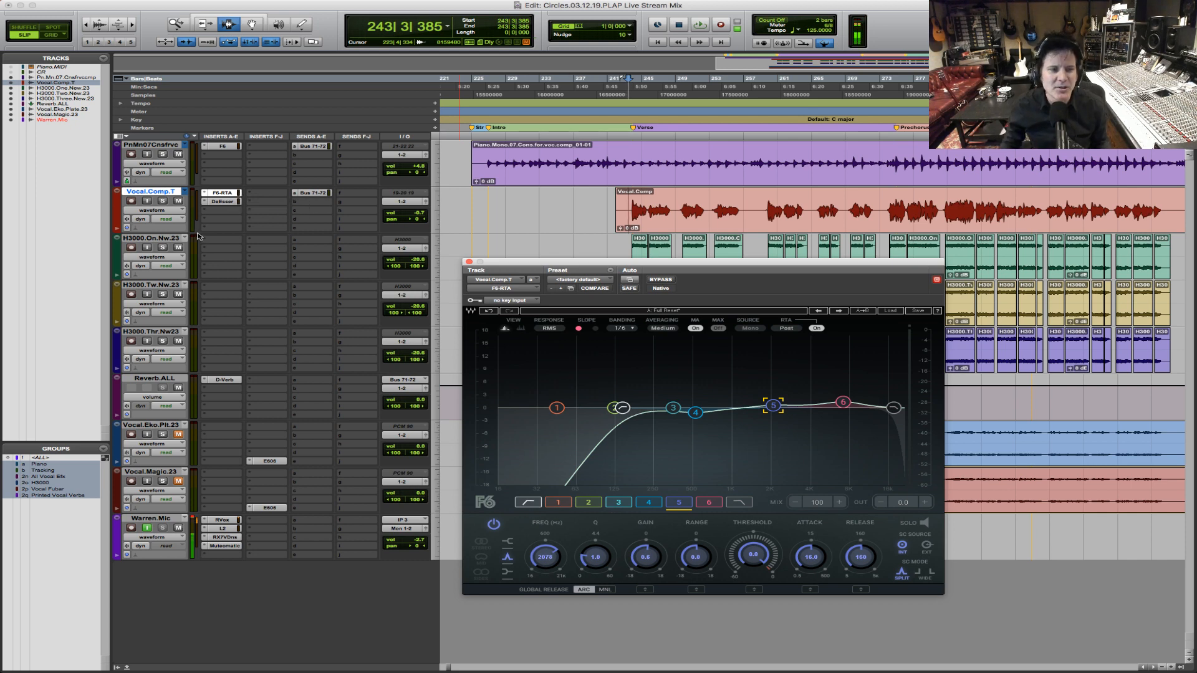
Step: Insert the mono Vocal Rider in the third insert slot of Vocal.Comp.T and bring the whole vocal waveform into view
{"action": "left_click", "coordinate": [208, 214]}
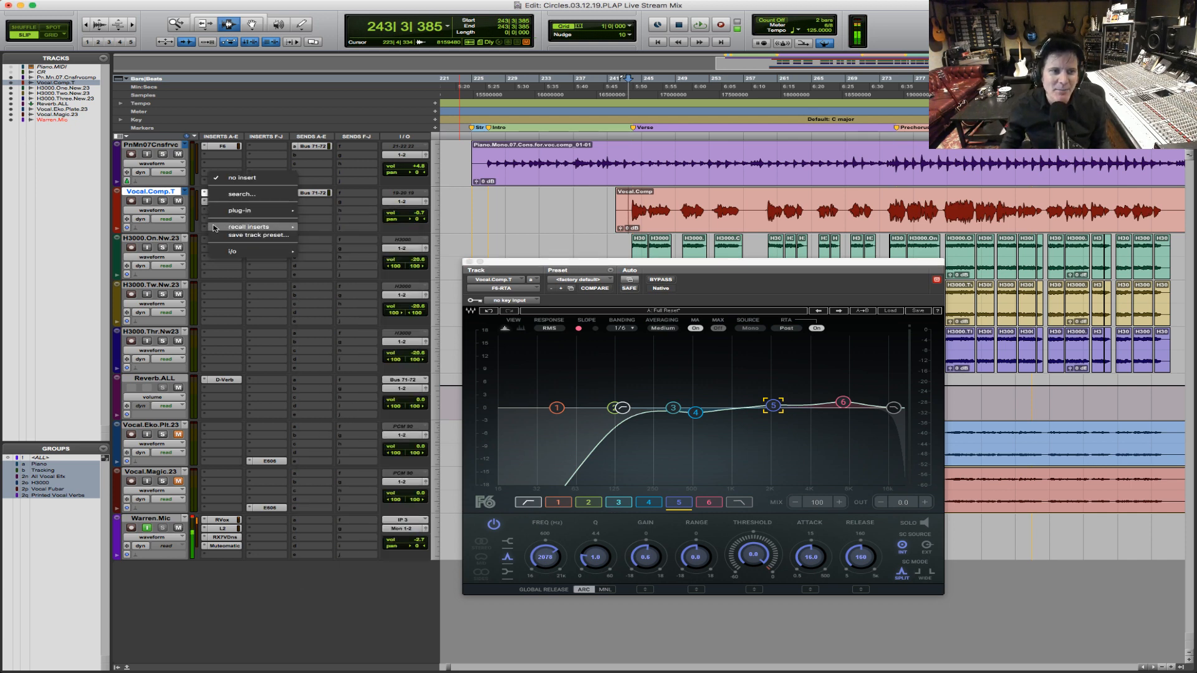
{"action": "mouse_move", "coordinate": [243, 210]}
{"action": "mouse_move", "coordinate": [350, 222]}
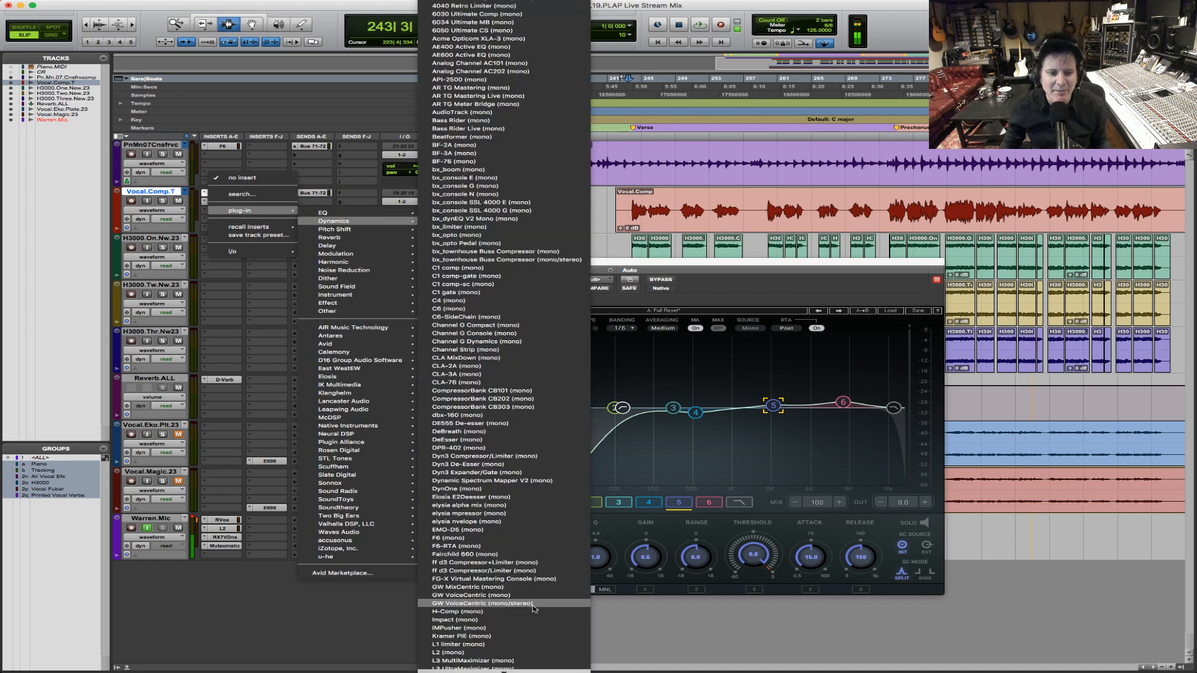
{"action": "mouse_move", "coordinate": [527, 671]}
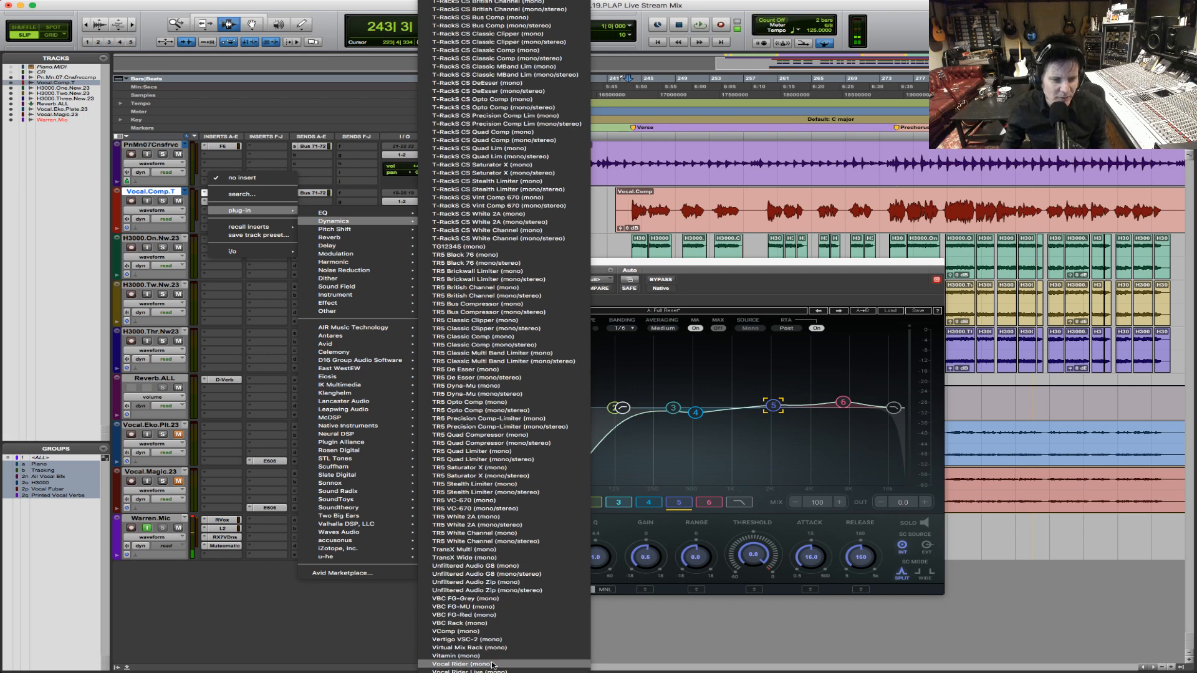
{"action": "left_click", "coordinate": [237, 501]}
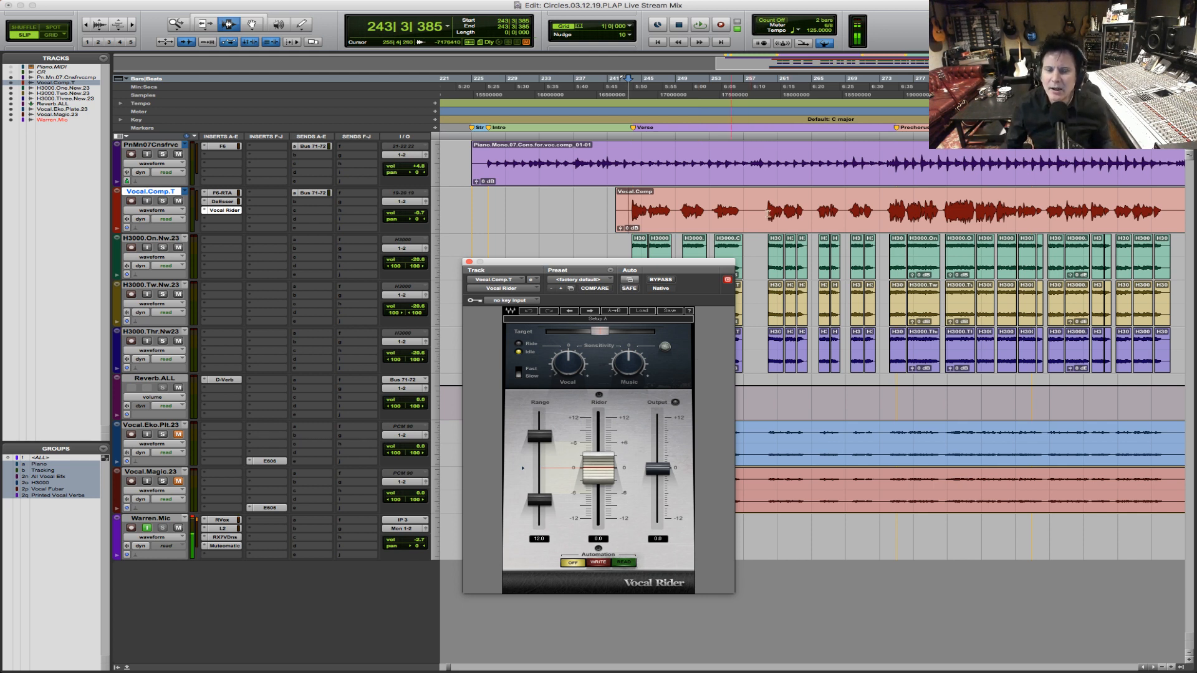
{"action": "key", "text": "F5"}
{"action": "left_click_drag", "start_coordinate": [614, 202], "coordinate": [1153, 187]}
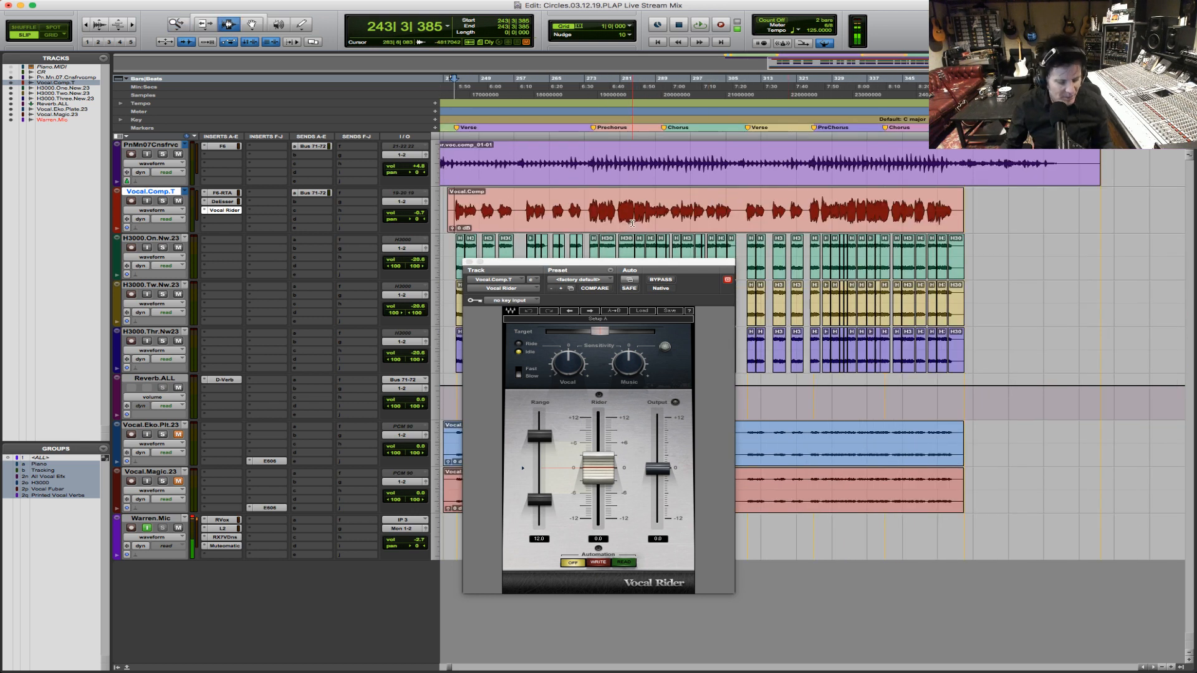
Step: Set the playback start to bar 243 just before the verse vocal and switch the Vocal Rider's Fast/Slow response setting
{"action": "key", "text": "r"}
{"action": "key", "text": "F5"}
{"action": "left_click_drag", "start_coordinate": [578, 209], "coordinate": [855, 202]}
{"action": "key", "text": "F5"}
{"action": "left_click_drag", "start_coordinate": [516, 197], "coordinate": [811, 185]}
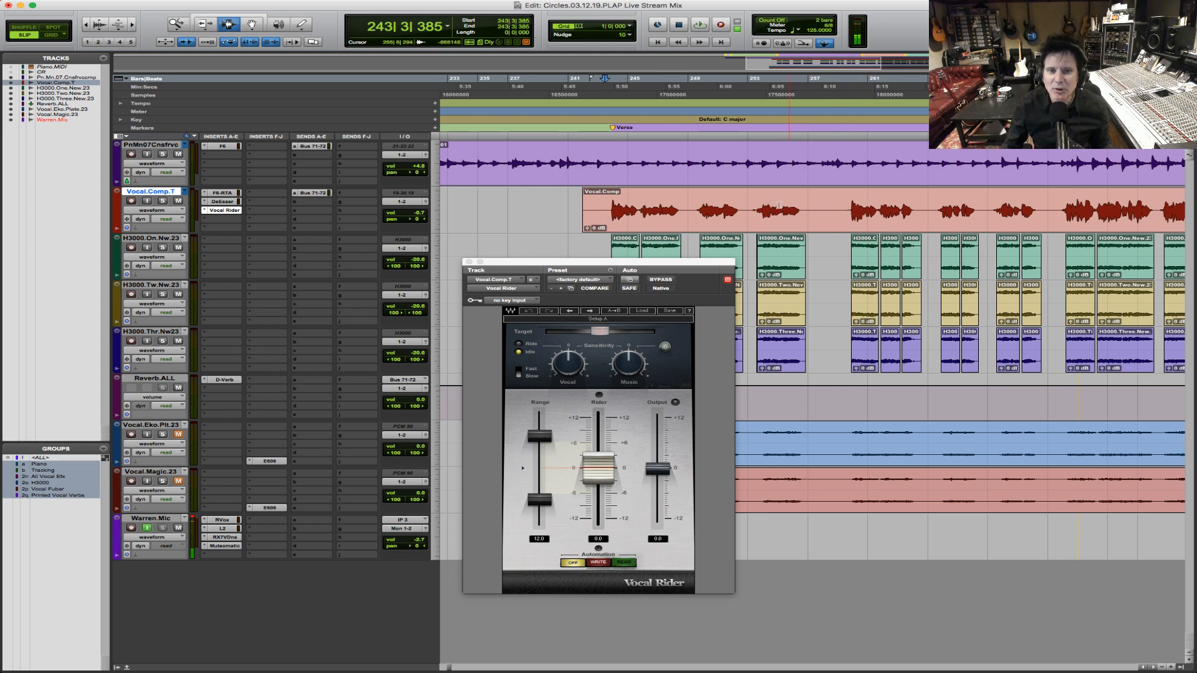
{"action": "key", "text": "r"}
{"action": "key", "text": "F5"}
{"action": "left_click_drag", "start_coordinate": [670, 206], "coordinate": [906, 198]}
{"action": "left_click", "coordinate": [557, 209]}
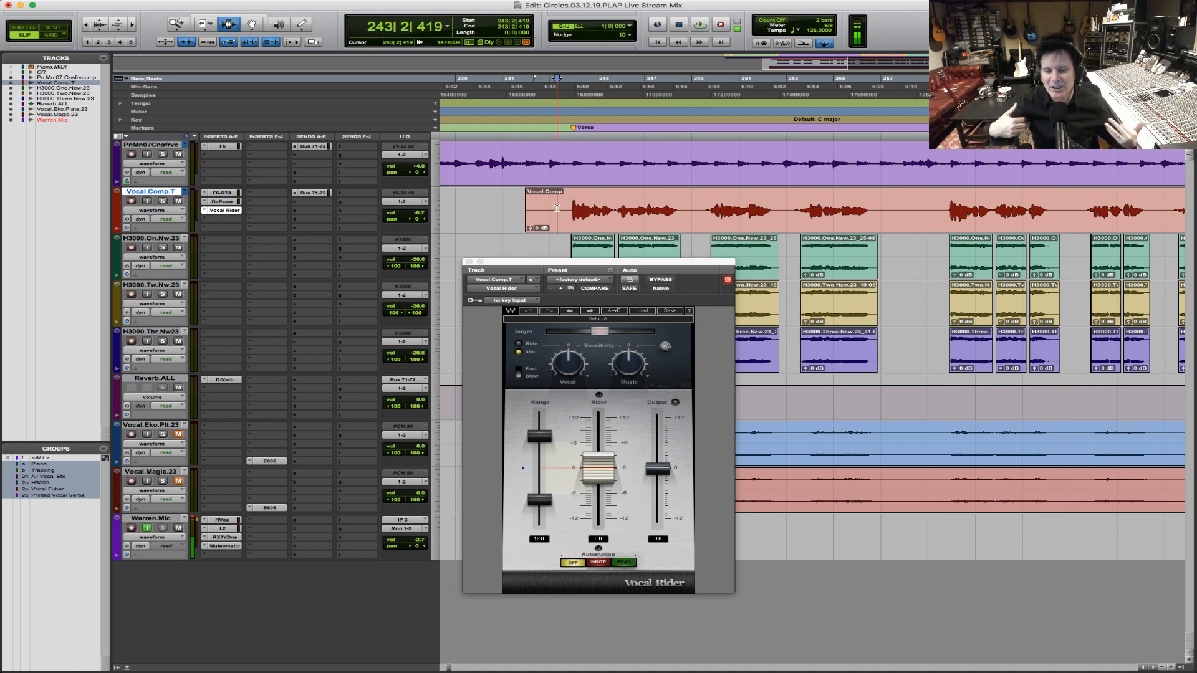
{"action": "left_click", "coordinate": [519, 374]}
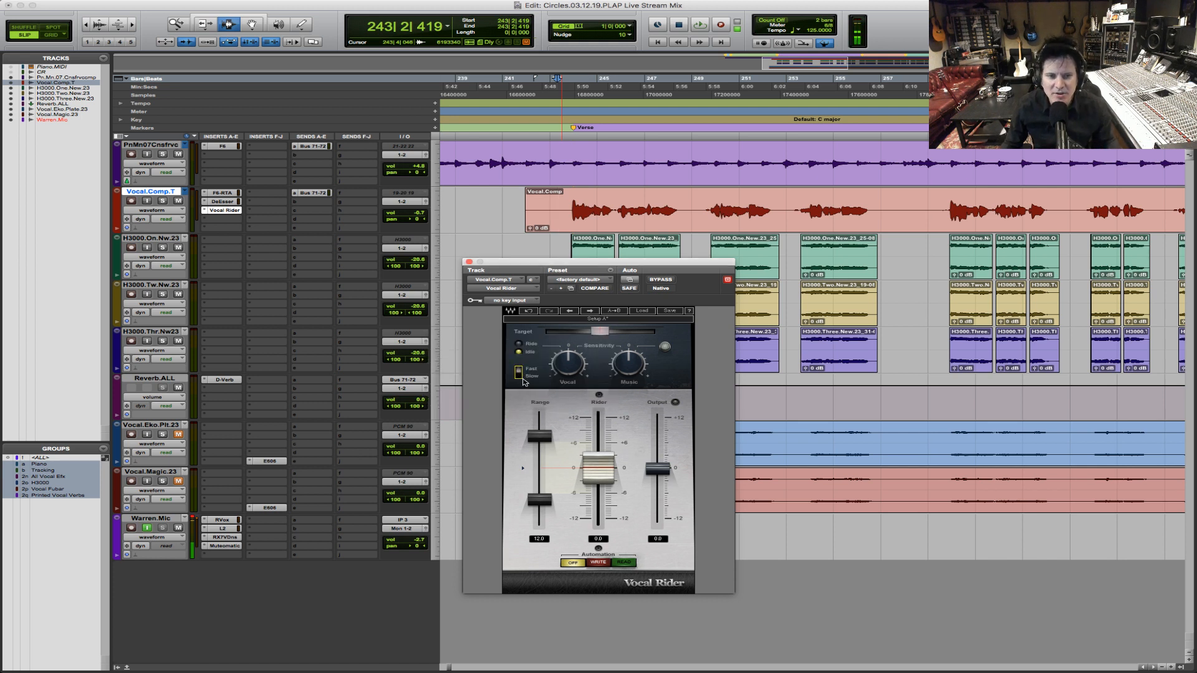
Step: During playback, raise the Vocal Rider's target and set its range to about 11.7 dB, returning the playback start to bar 243
{"action": "key", "text": "space"}
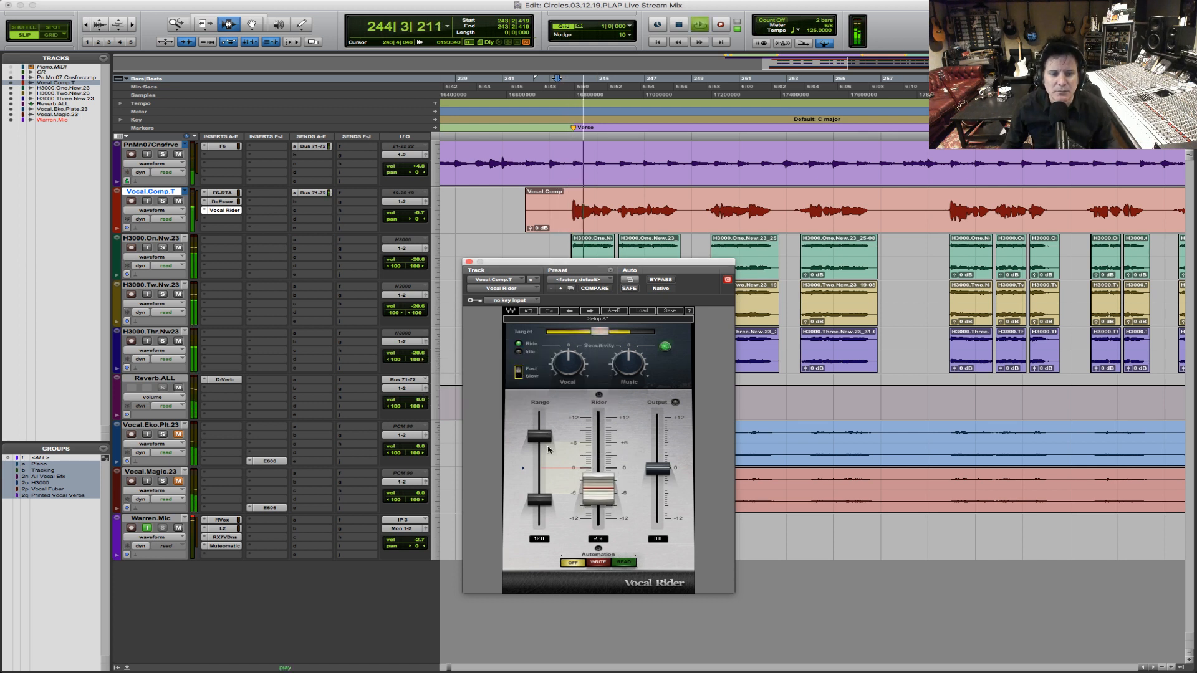
{"action": "left_click_drag", "start_coordinate": [548, 435], "coordinate": [548, 431]}
{"action": "left_click_drag", "start_coordinate": [596, 333], "coordinate": [634, 331]}
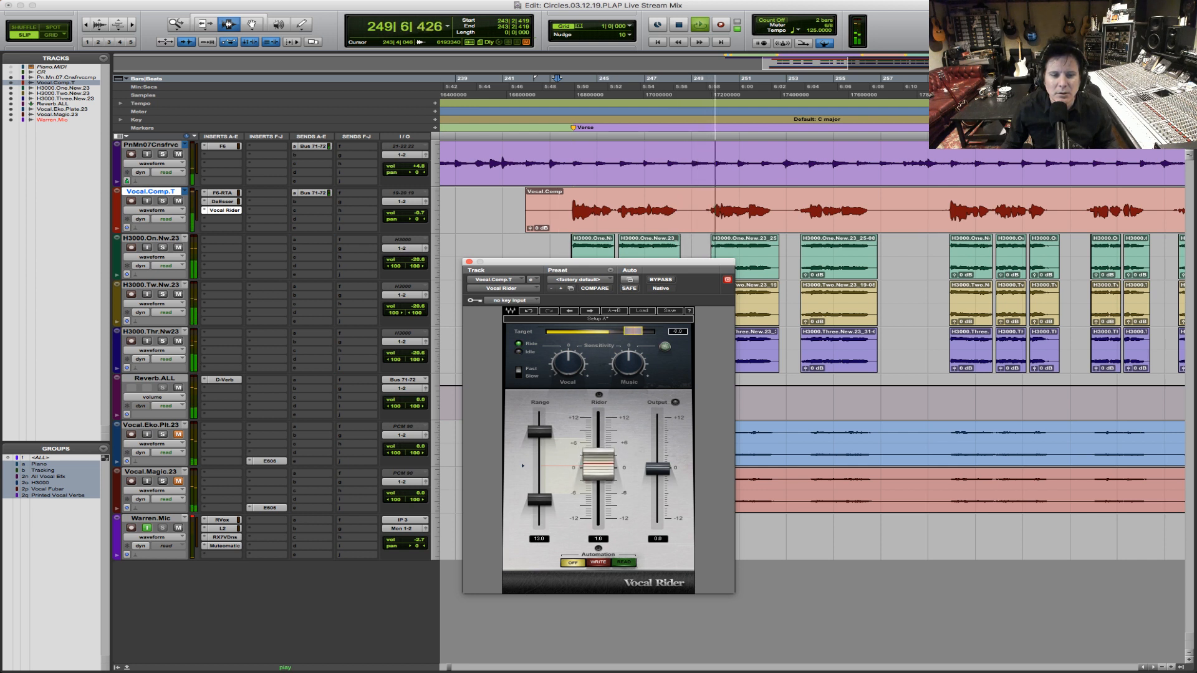
{"action": "left_click_drag", "start_coordinate": [544, 432], "coordinate": [544, 433]}
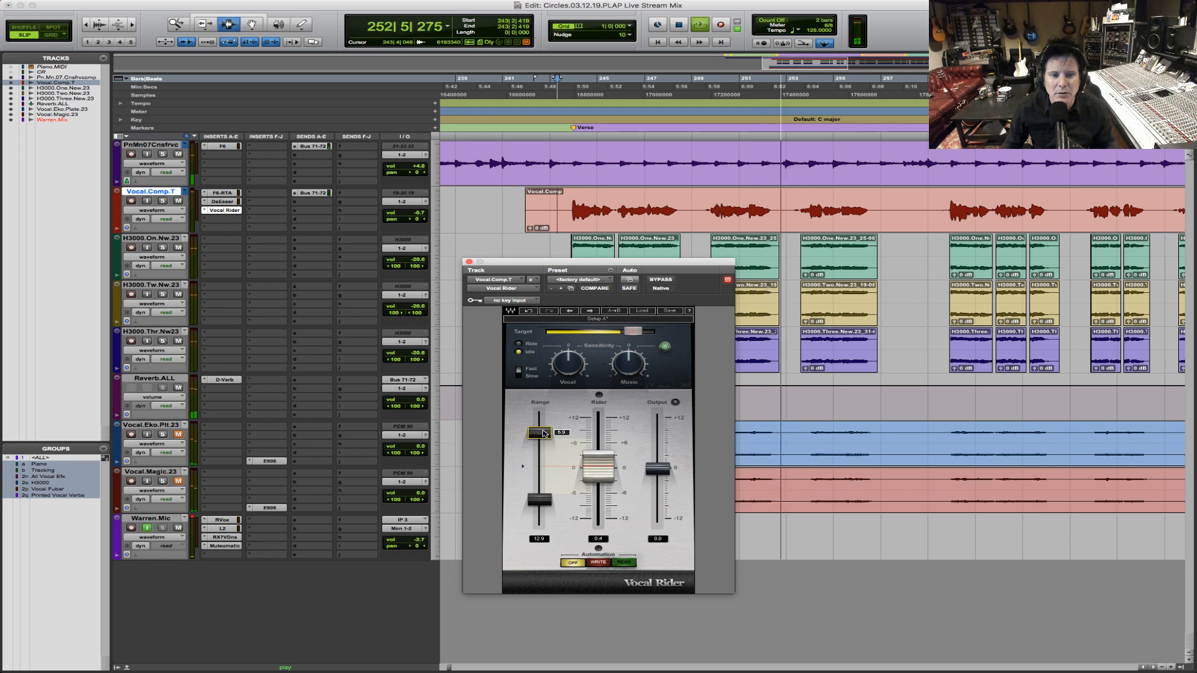
{"action": "left_click_drag", "start_coordinate": [544, 434], "coordinate": [544, 440]}
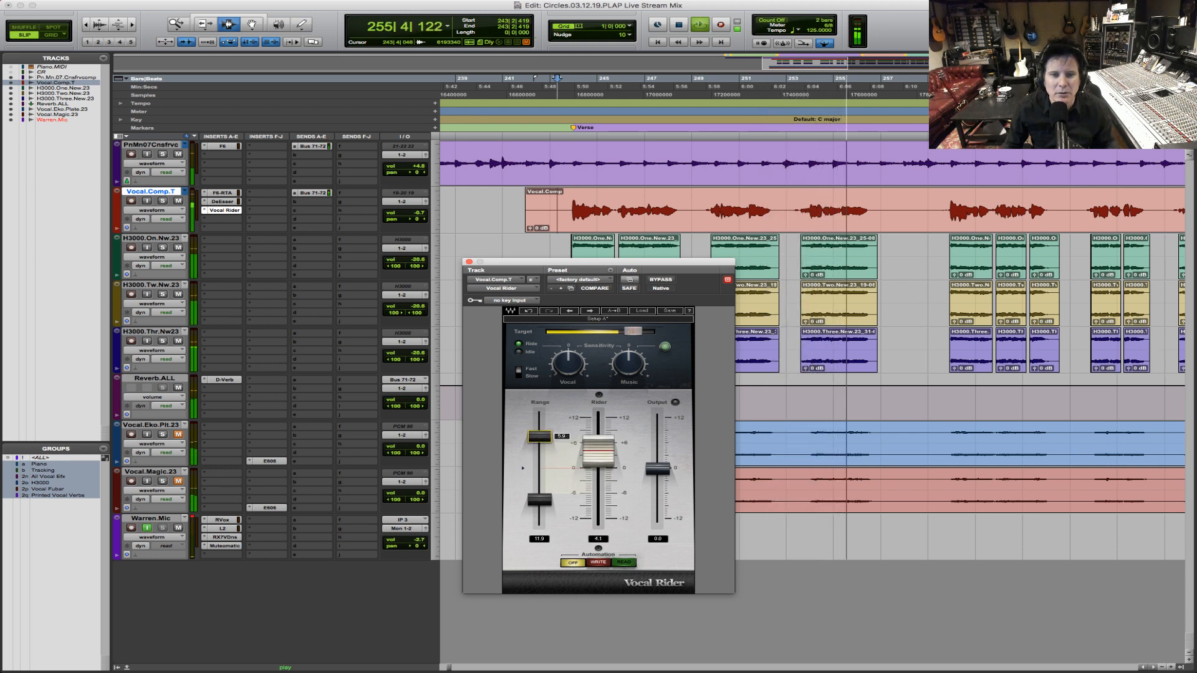
{"action": "key", "text": "space"}
{"action": "left_click", "coordinate": [567, 214]}
{"action": "left_click", "coordinate": [567, 214]}
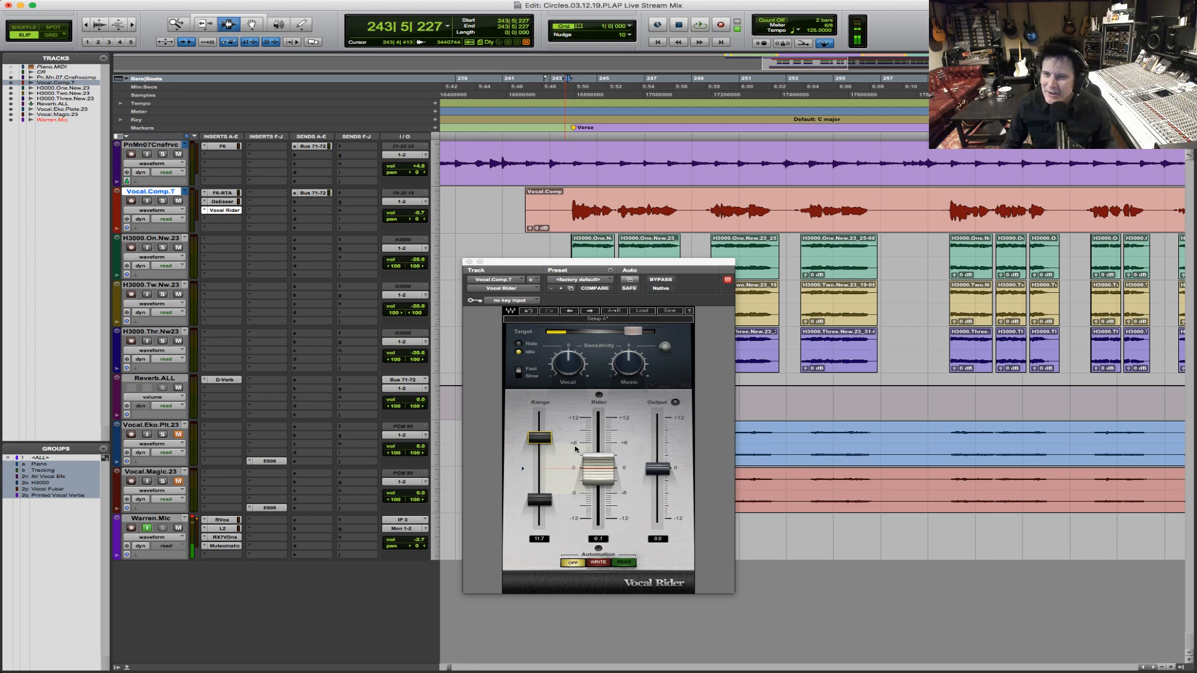
Step: Listen to the Vocal Rider in the full mix from bar 243, and replay the phrase starting at bar 249
{"action": "key", "text": "space"}
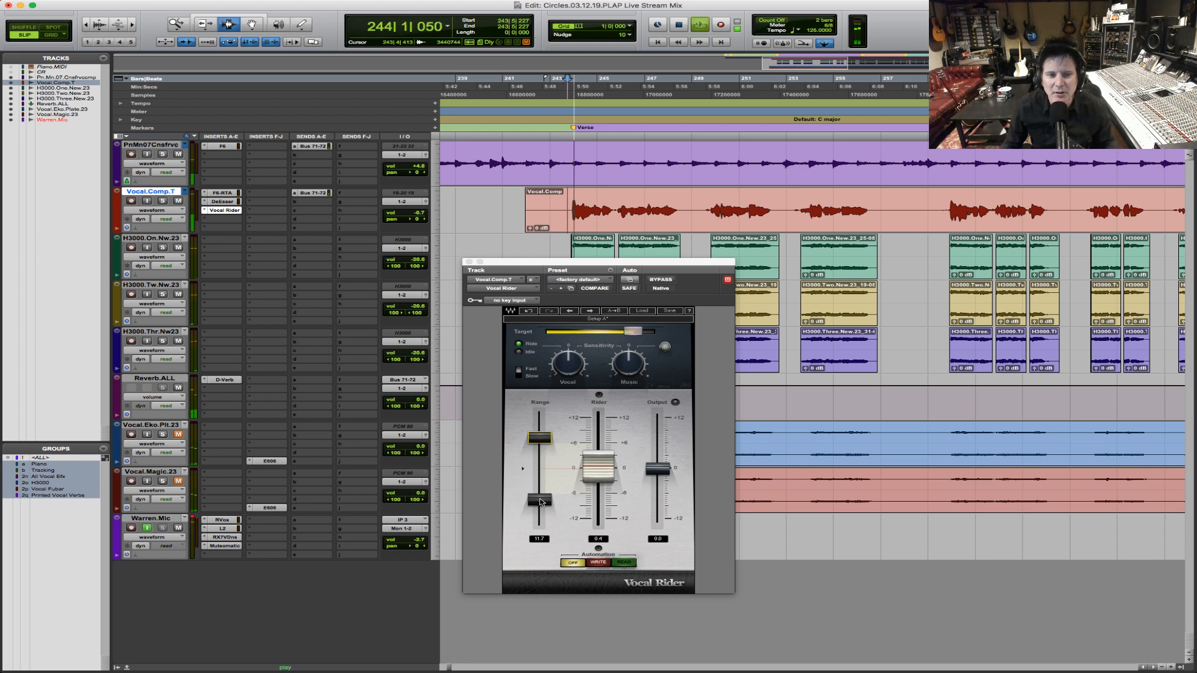
{"action": "mouse_move", "coordinate": [637, 333]}
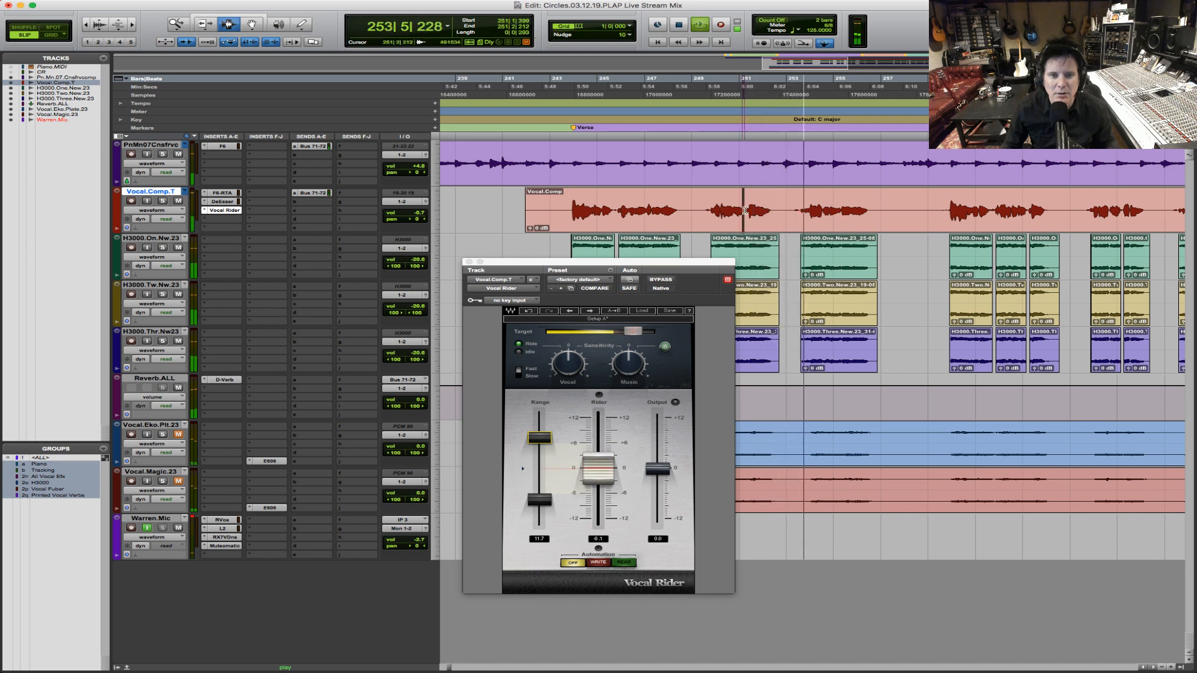
{"action": "left_click_drag", "start_coordinate": [742, 210], "coordinate": [773, 216]}
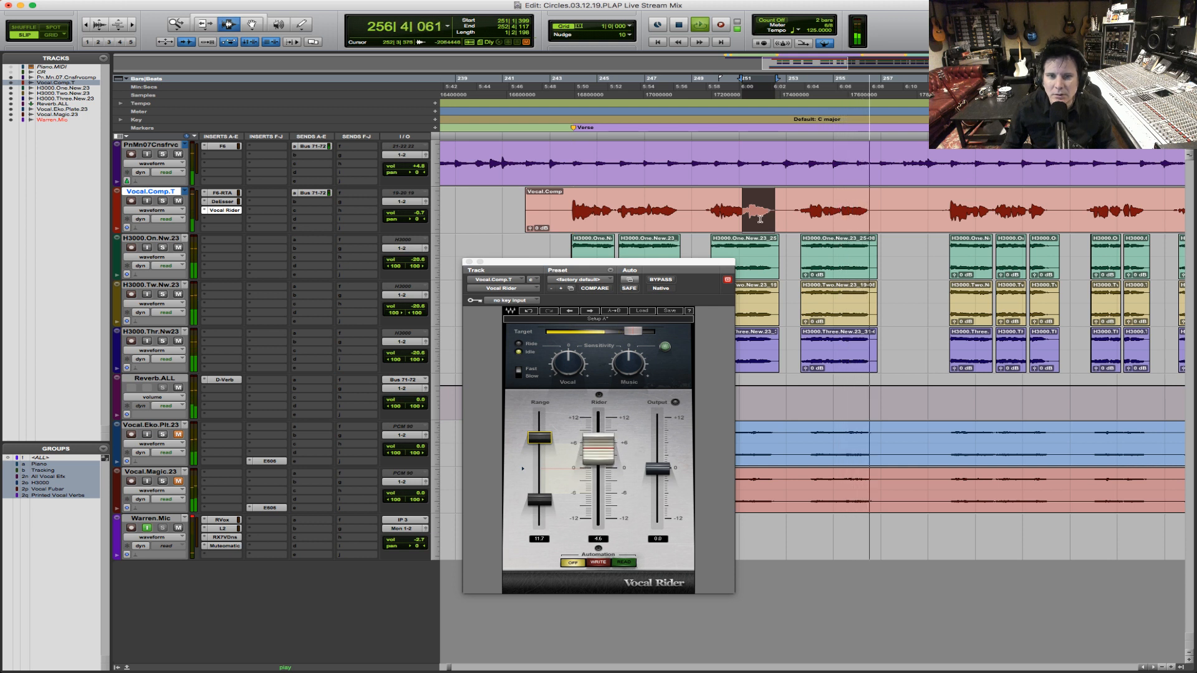
{"action": "left_click", "coordinate": [705, 212]}
{"action": "key", "text": "space"}
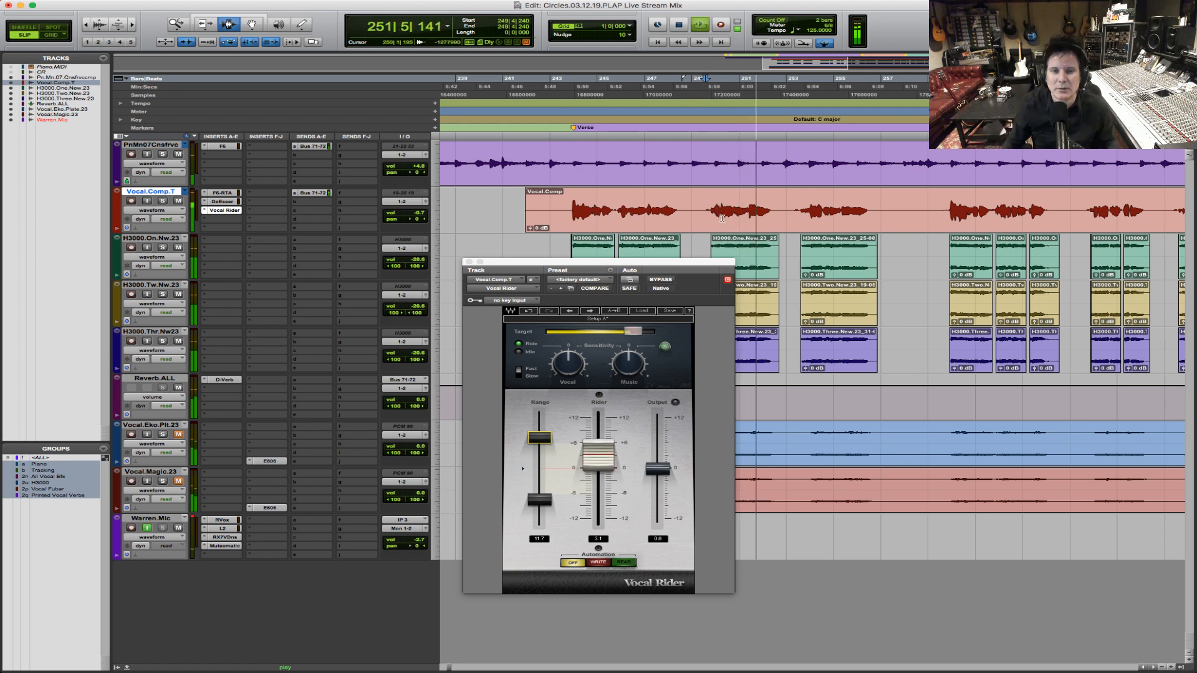
Step: Loop the vocal phrase between bars 250 and 253 with Vocal.Comp.T soloed, and open its F6-RTA
{"action": "left_click_drag", "start_coordinate": [738, 209], "coordinate": [787, 209]}
{"action": "key", "text": "space"}
{"action": "left_click", "coordinate": [162, 201]}
{"action": "key", "text": "space"}
{"action": "left_click", "coordinate": [223, 193]}
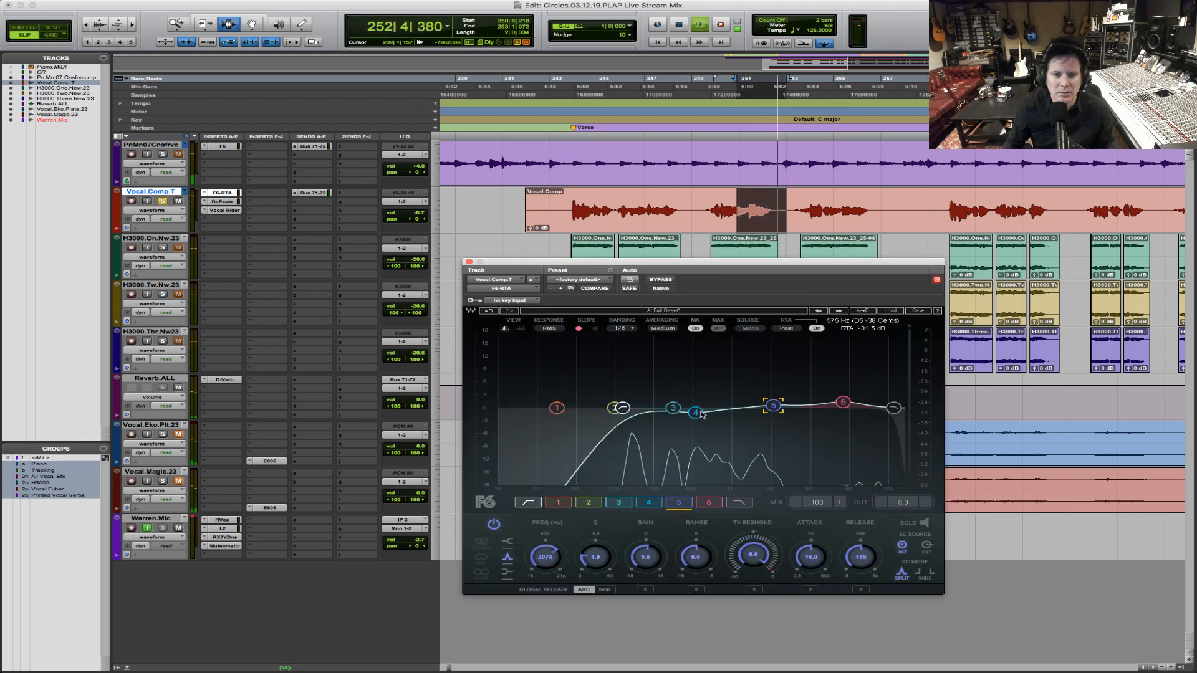
Step: Sweep the F6-RTA's high-pass filter, cut band 1 by about 2.1 dB near 800 Hz, and unsolo the vocal
{"action": "left_click", "coordinate": [613, 408]}
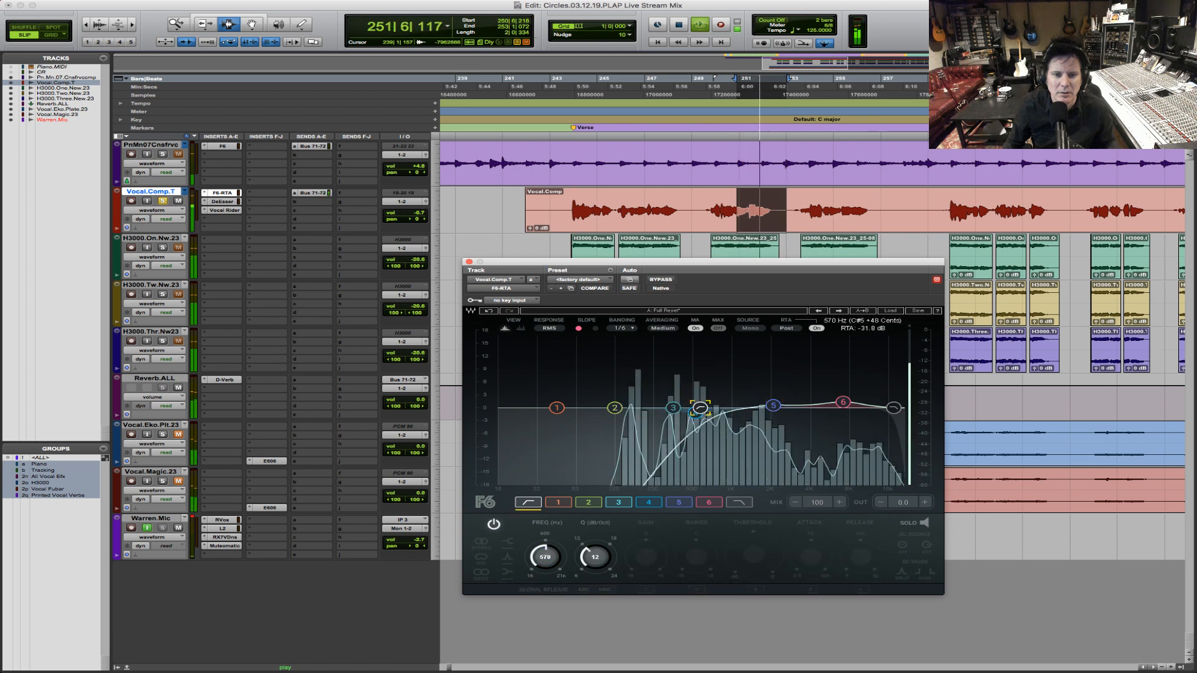
{"action": "left_click_drag", "start_coordinate": [557, 408], "coordinate": [719, 417]}
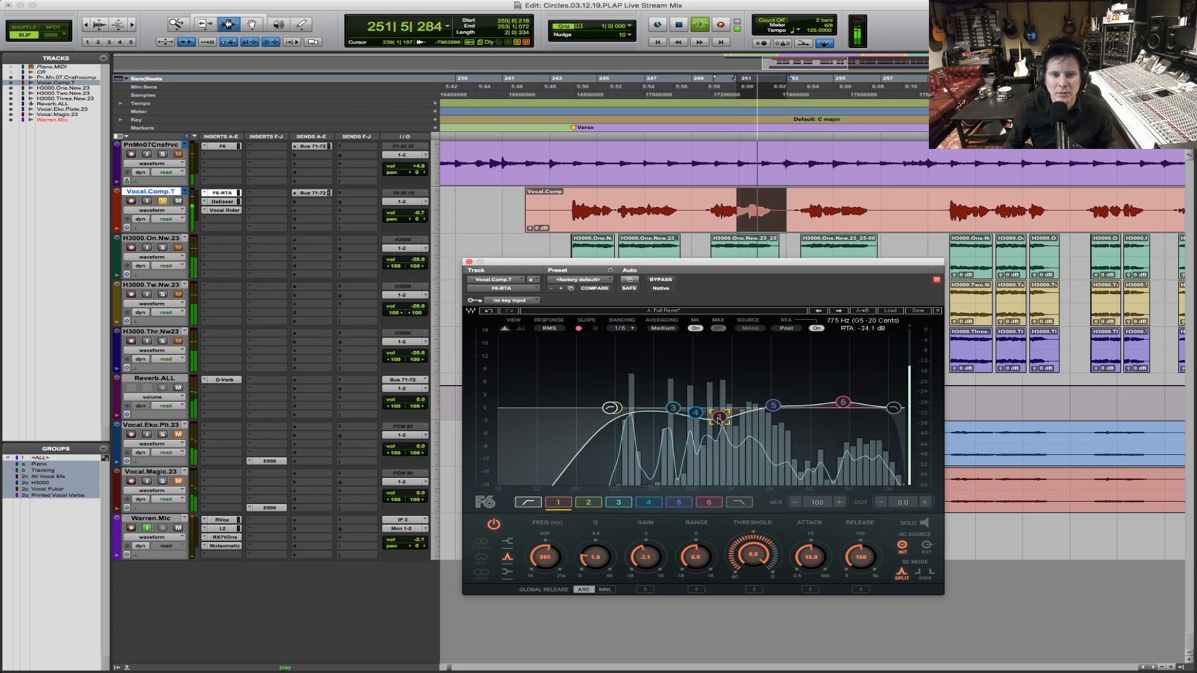
{"action": "left_click", "coordinate": [163, 201]}
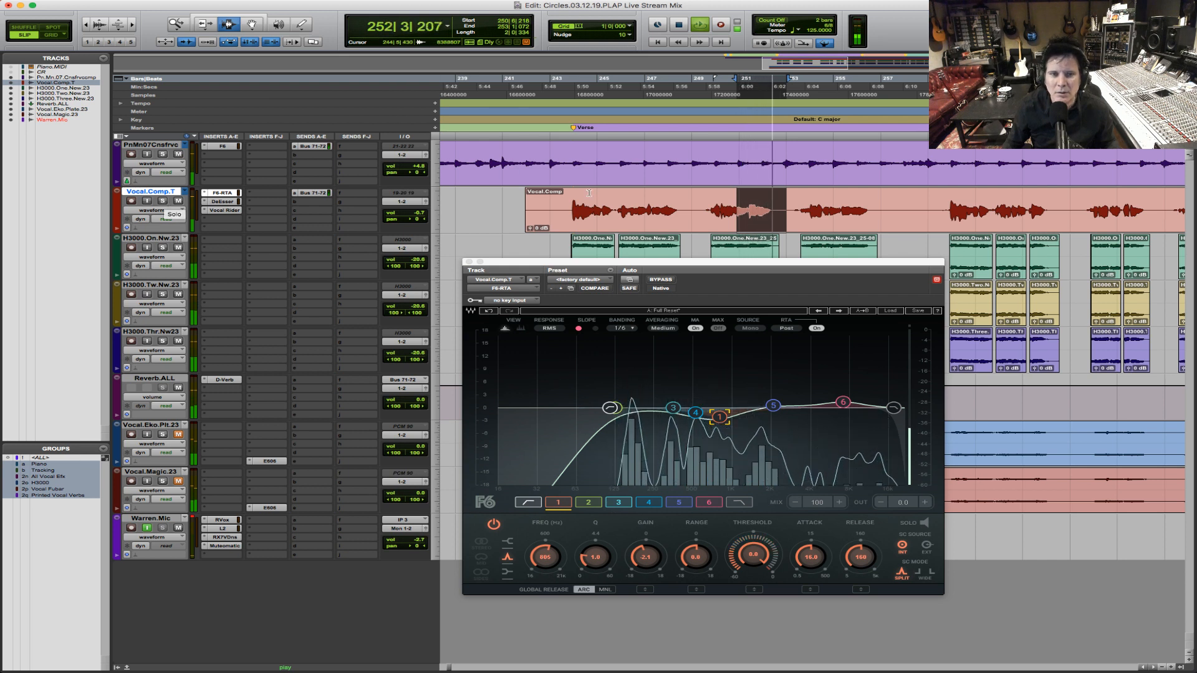
Step: Replay the full mix from bar 243 to check the new band 1 cut on the vocal
{"action": "left_click", "coordinate": [571, 213]}
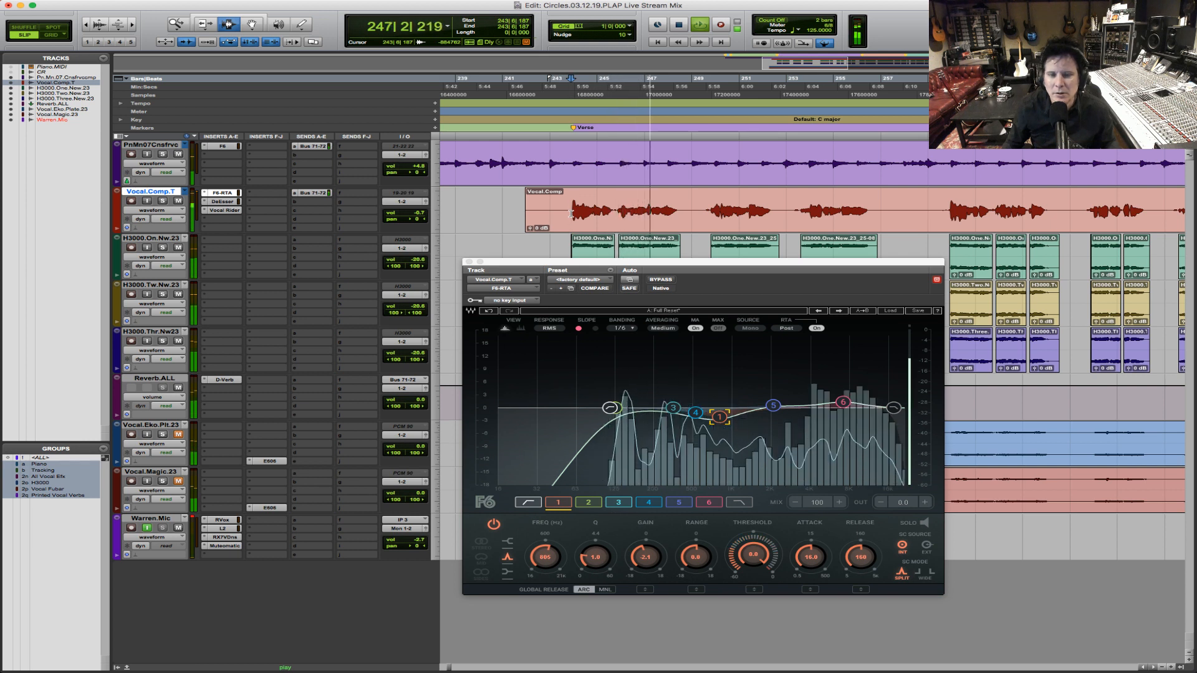
{"action": "key", "text": "space"}
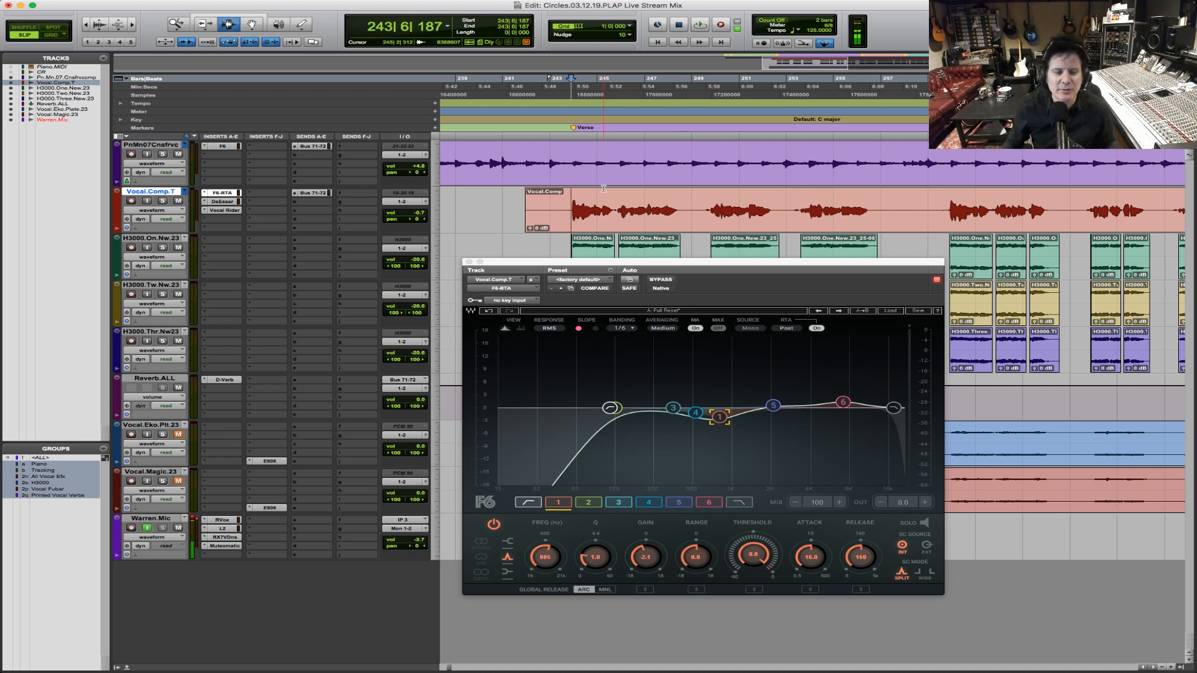
{"action": "left_click", "coordinate": [569, 207]}
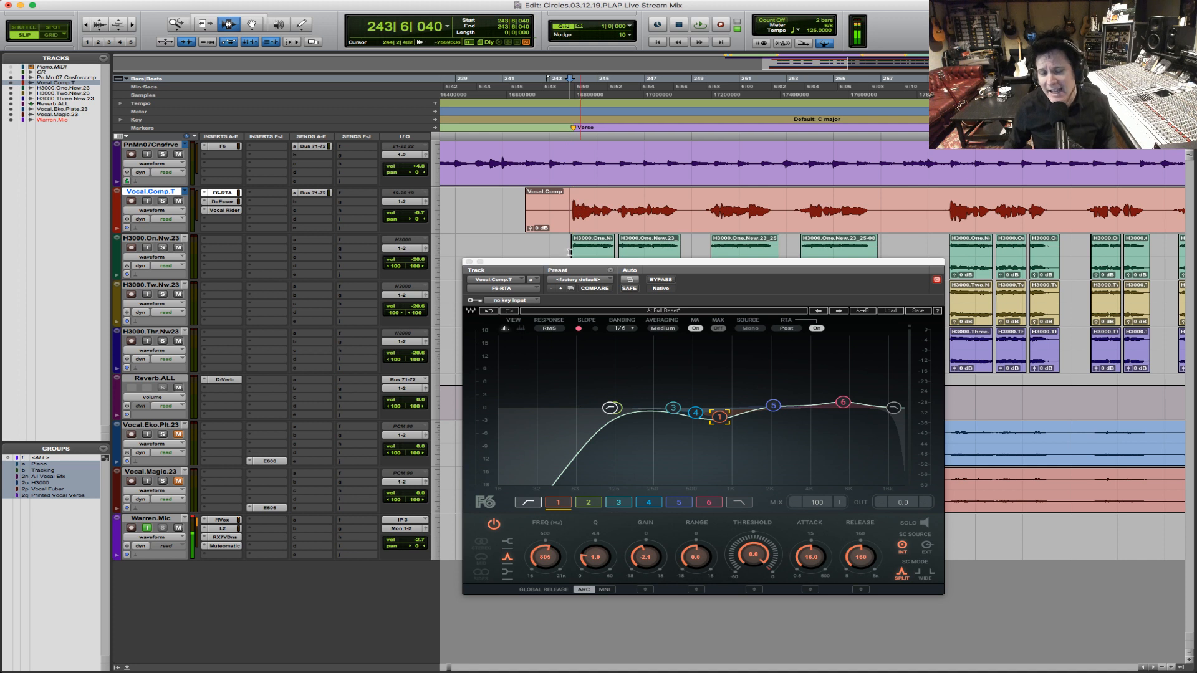
{"action": "left_click", "coordinate": [566, 206]}
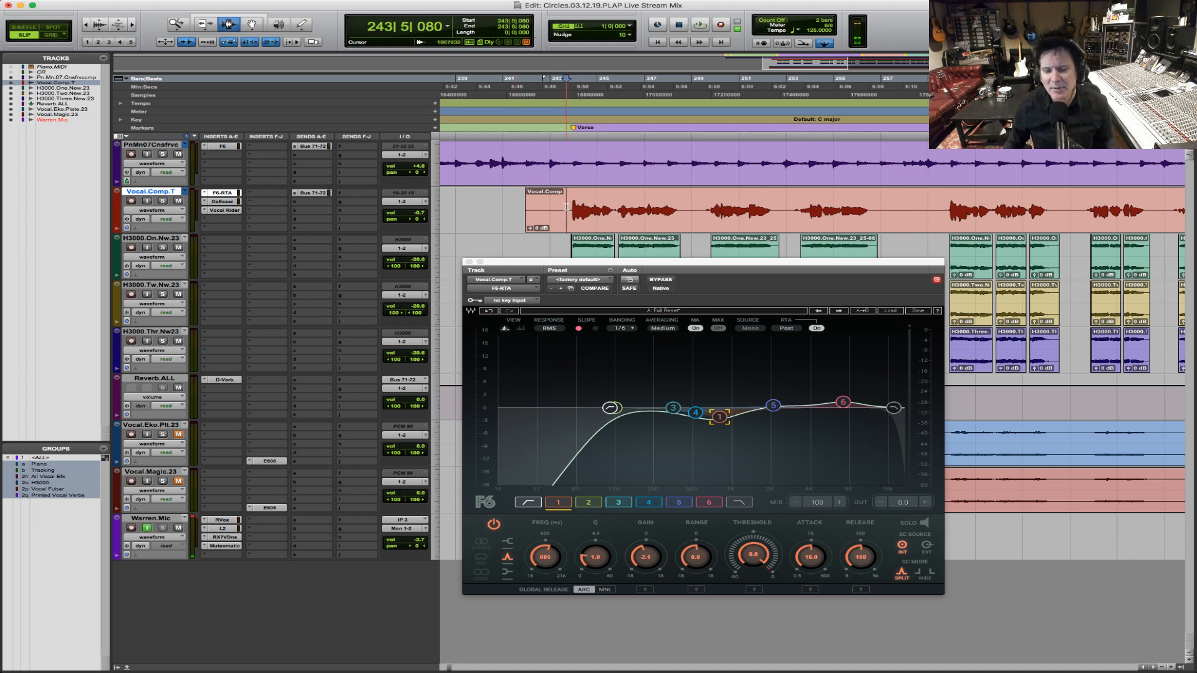
{"action": "key", "text": "space"}
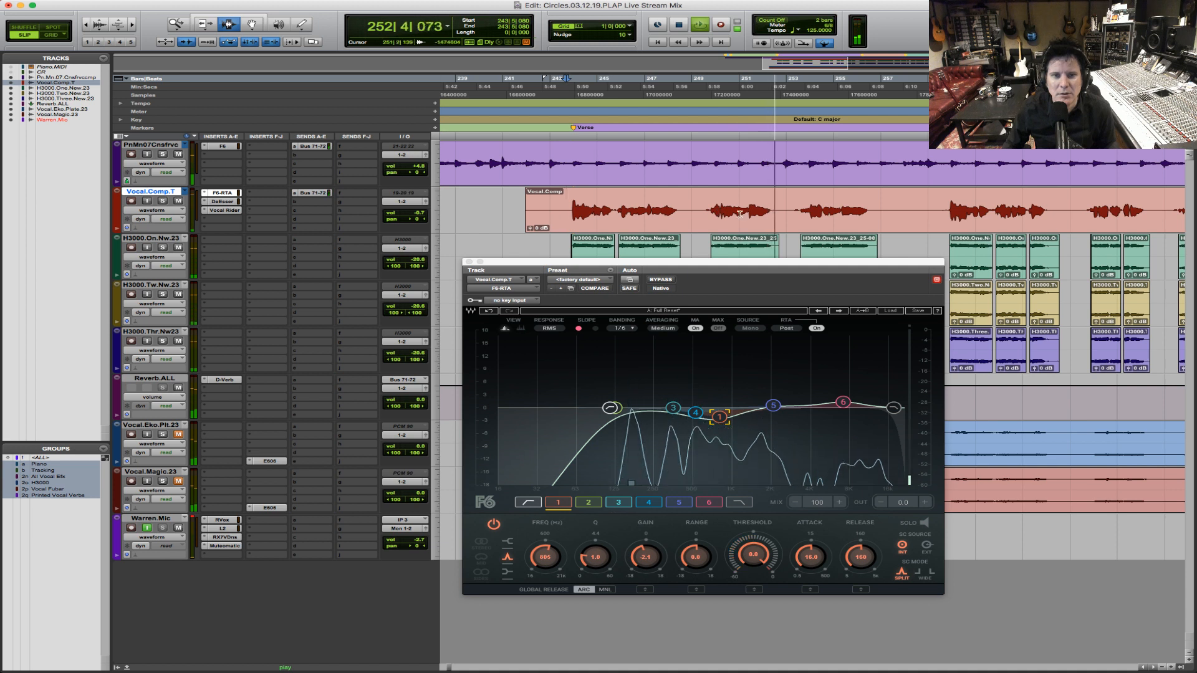
Step: Loop the vocal phrase at bars 251–252, move F6-RTA band 1 to about 1120 Hz, and lower its threshold to about -29 dB
{"action": "left_click_drag", "start_coordinate": [738, 210], "coordinate": [775, 211]}
{"action": "key", "text": "space"}
{"action": "key", "text": "space"}
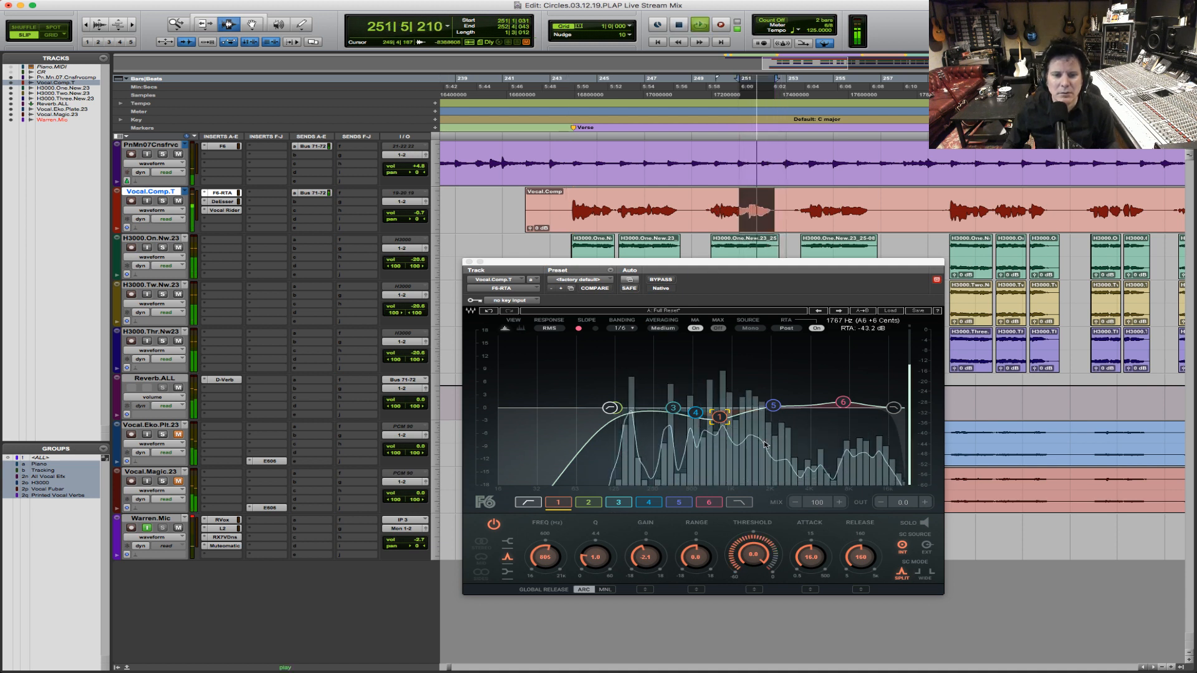
{"action": "left_click_drag", "start_coordinate": [719, 416], "coordinate": [738, 416]}
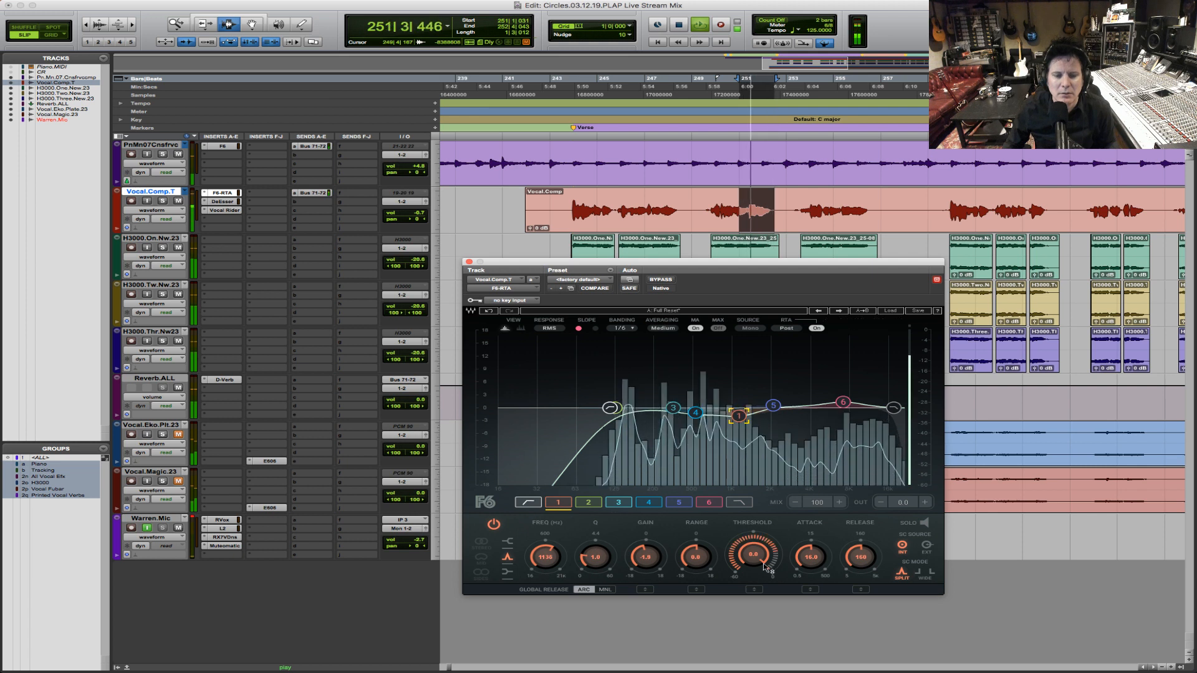
{"action": "left_click_drag", "start_coordinate": [753, 555], "coordinate": [754, 577]}
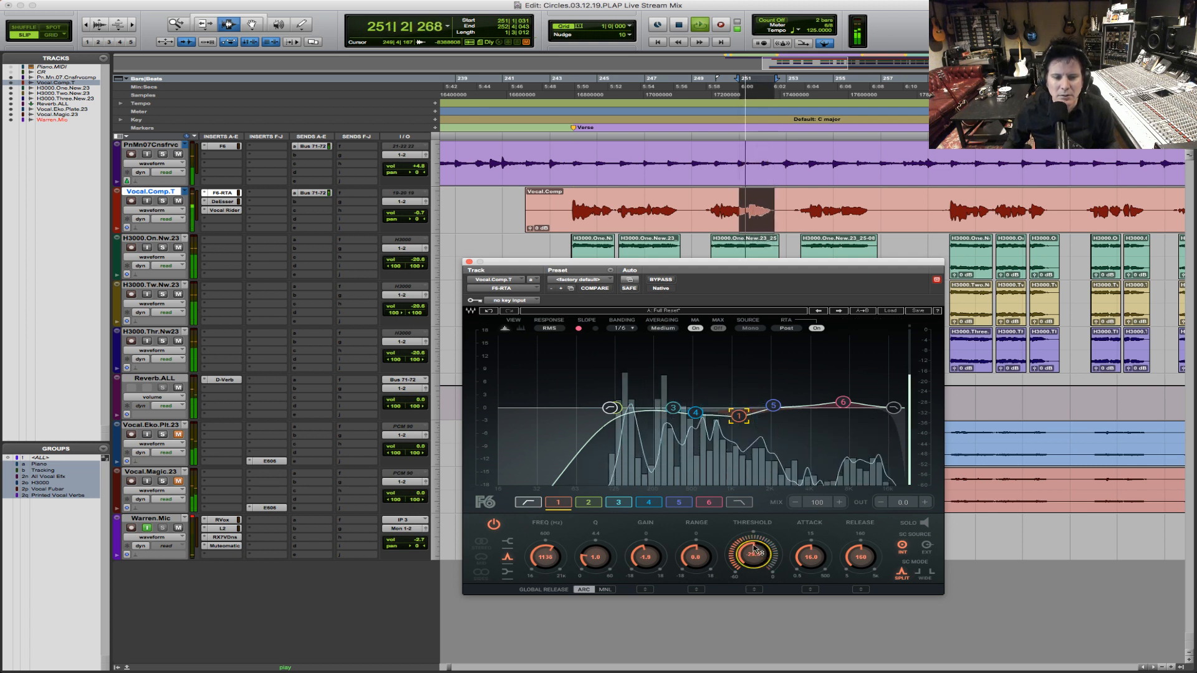
Step: Audition band 1 in solo with a deep cut, and set it to about -2.2 dB at 1122 Hz with solo off
{"action": "left_click", "coordinate": [928, 525]}
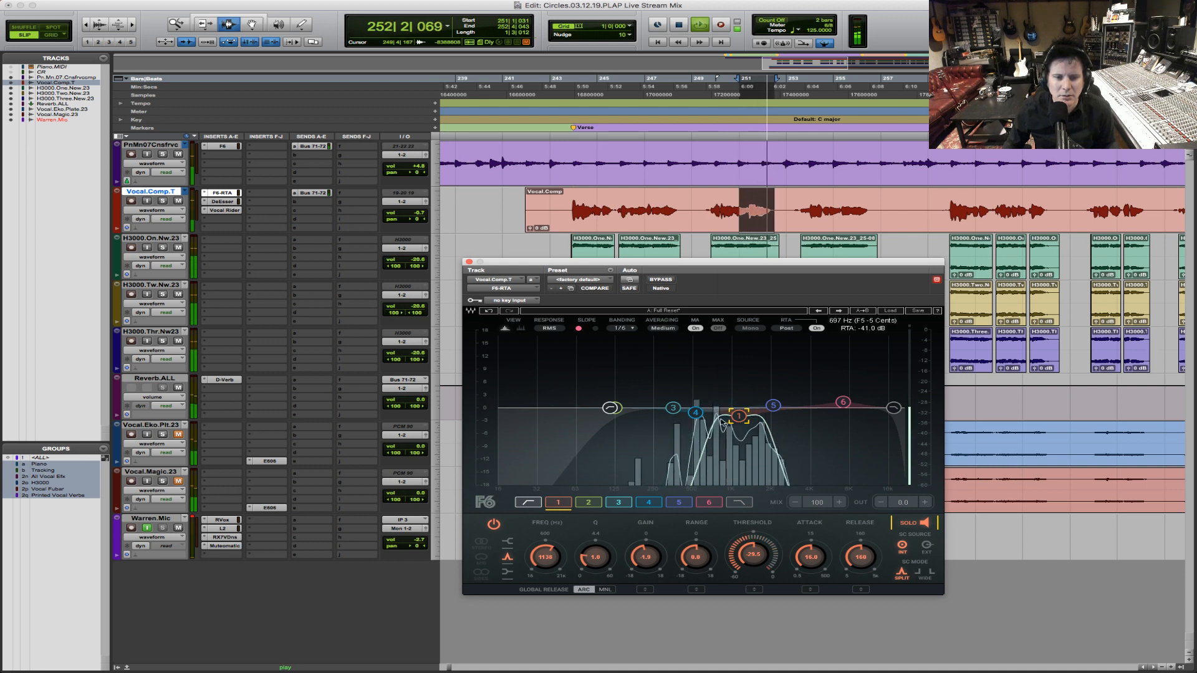
{"action": "left_click_drag", "start_coordinate": [738, 416], "coordinate": [740, 437]}
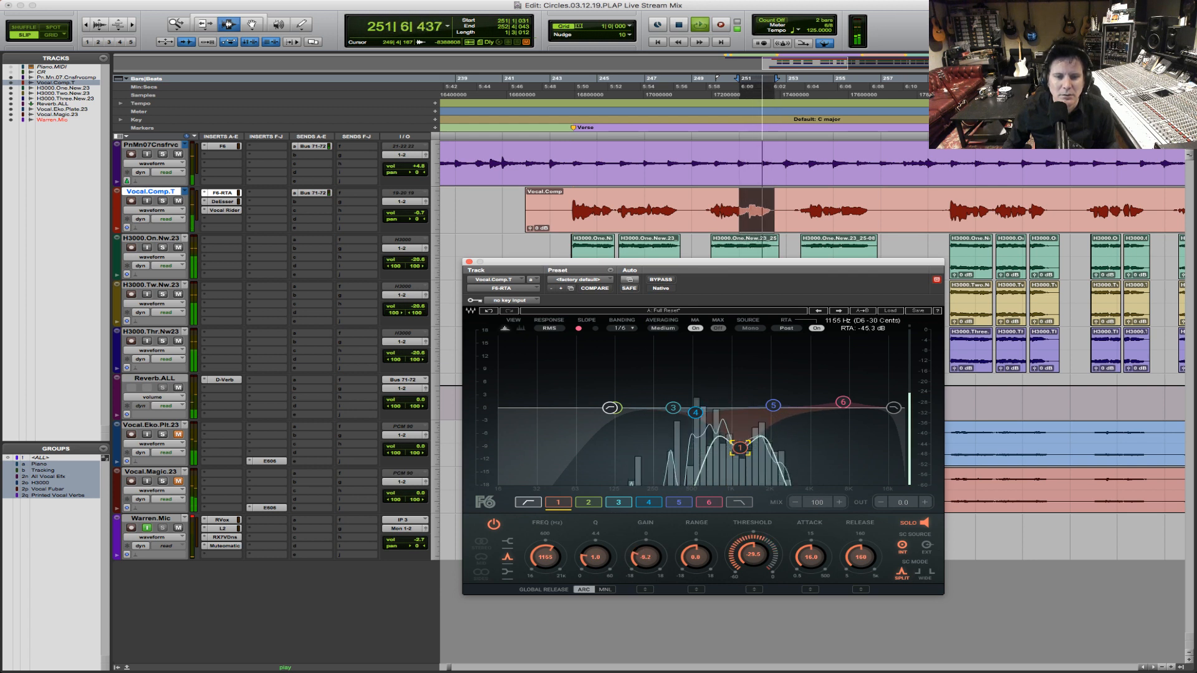
{"action": "left_click", "coordinate": [914, 523]}
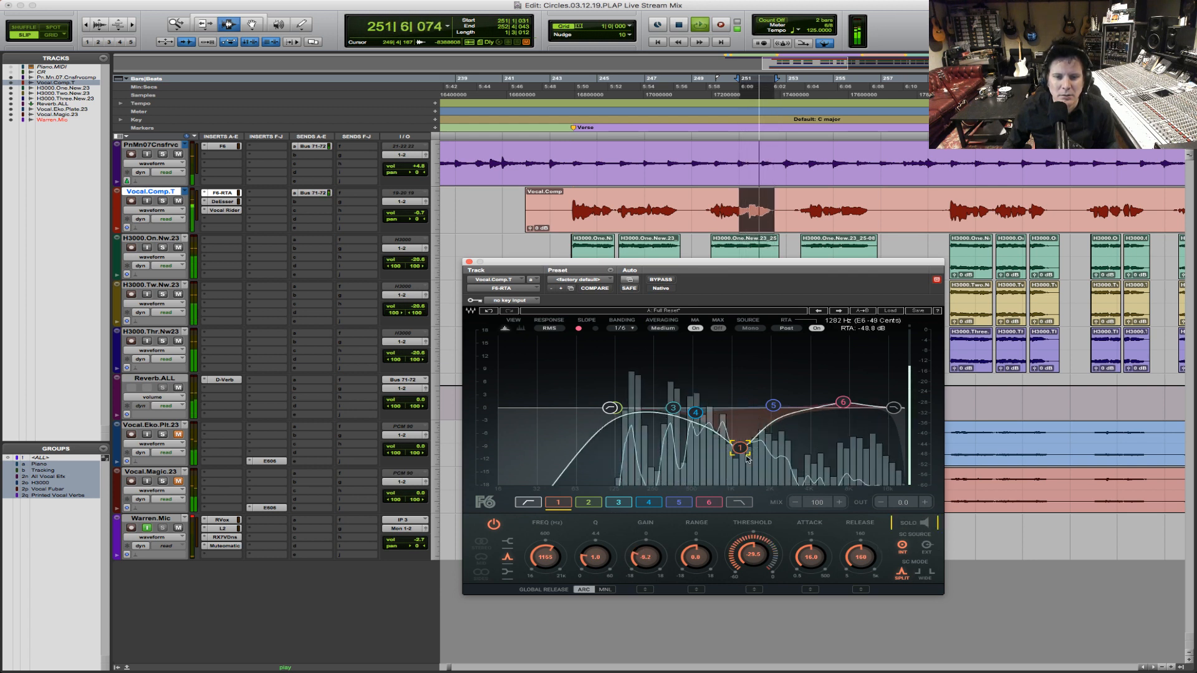
{"action": "left_click_drag", "start_coordinate": [739, 447], "coordinate": [738, 420]}
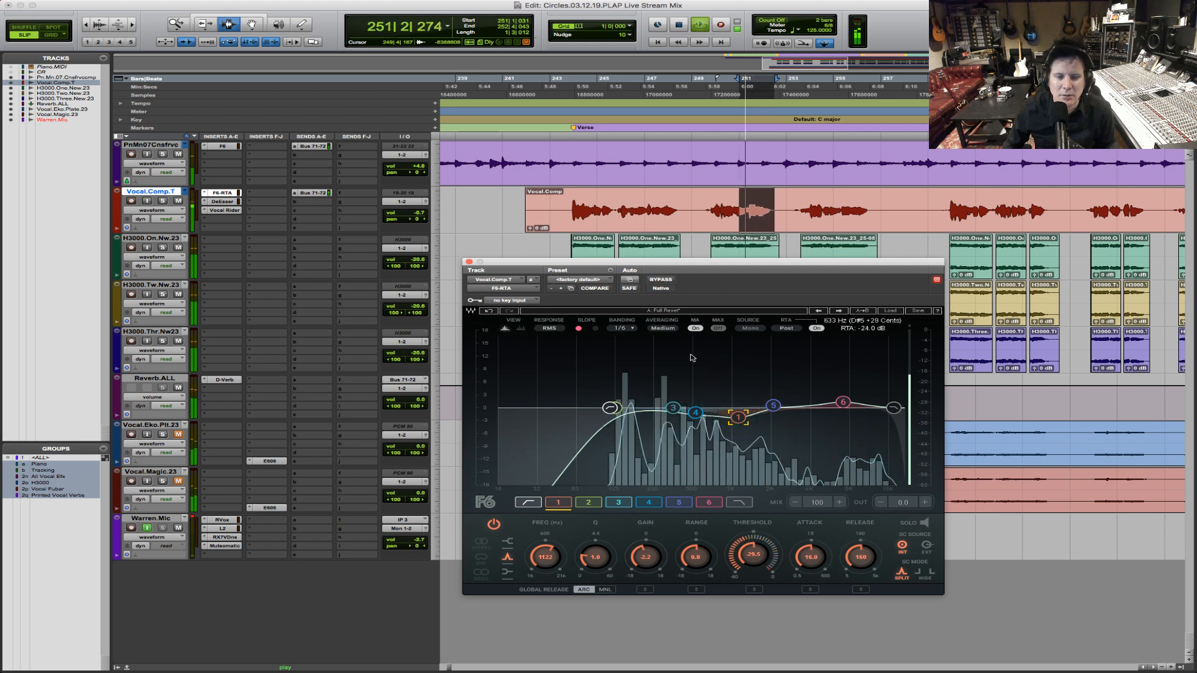
Step: Compare the looped phrase with the F6-RTA bypassed and active, and replay the full mix from bar 243
{"action": "left_click", "coordinate": [664, 284]}
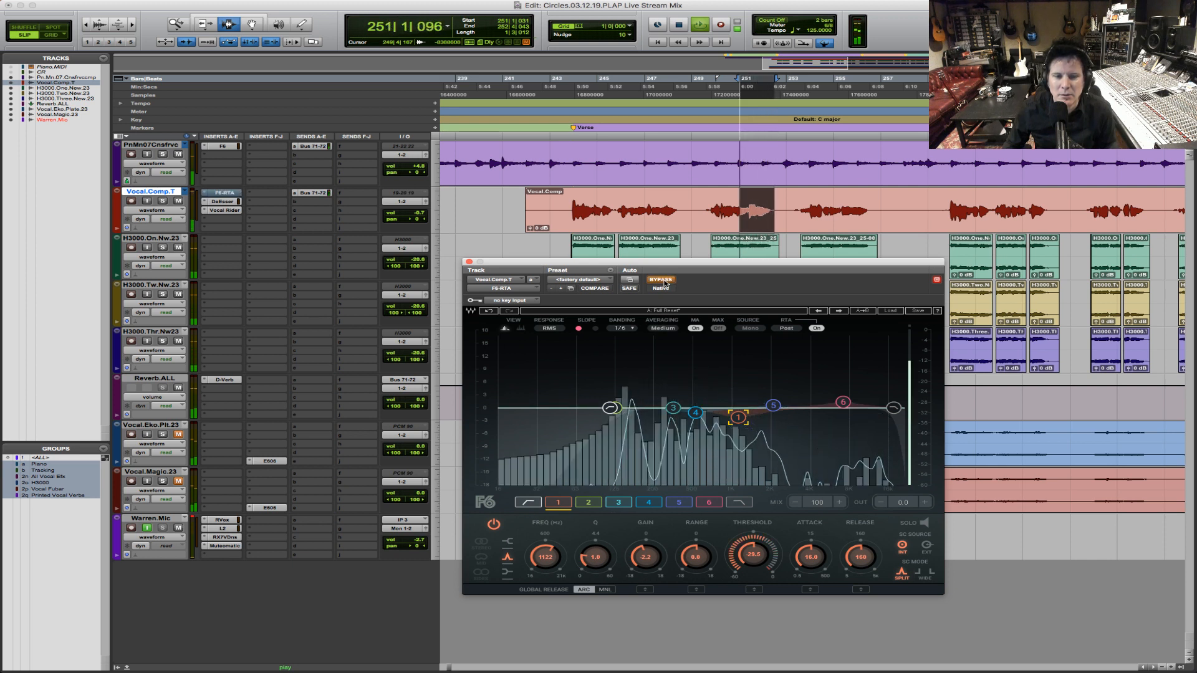
{"action": "left_click", "coordinate": [665, 284]}
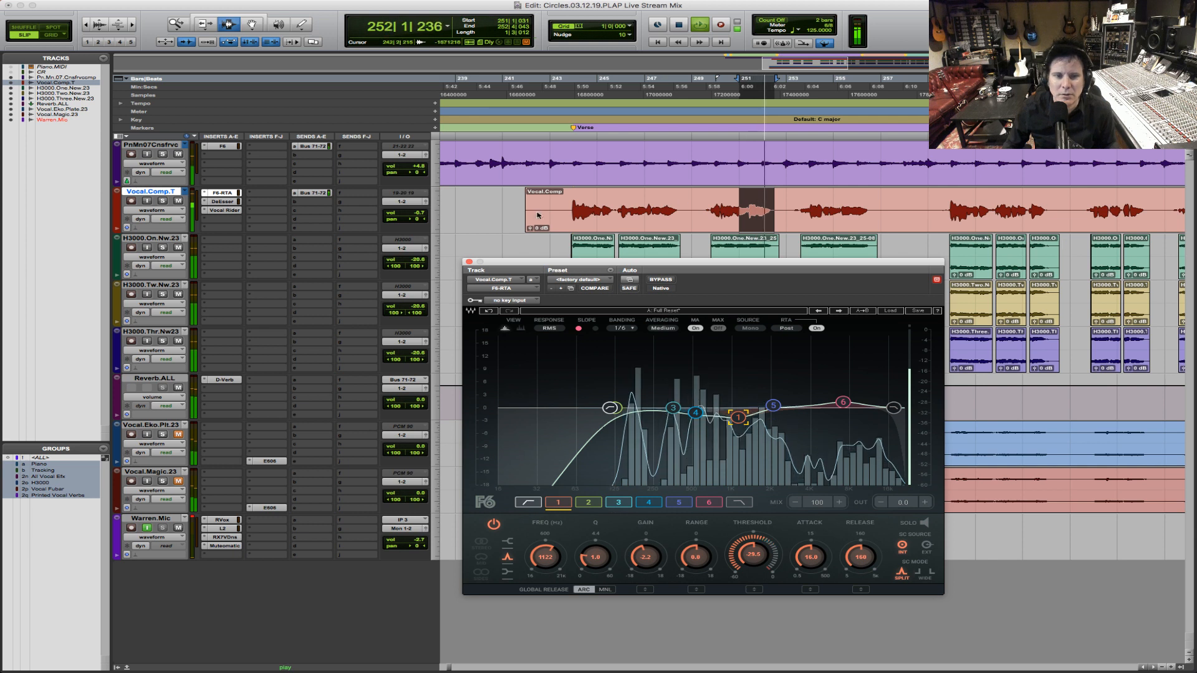
{"action": "left_click", "coordinate": [575, 207]}
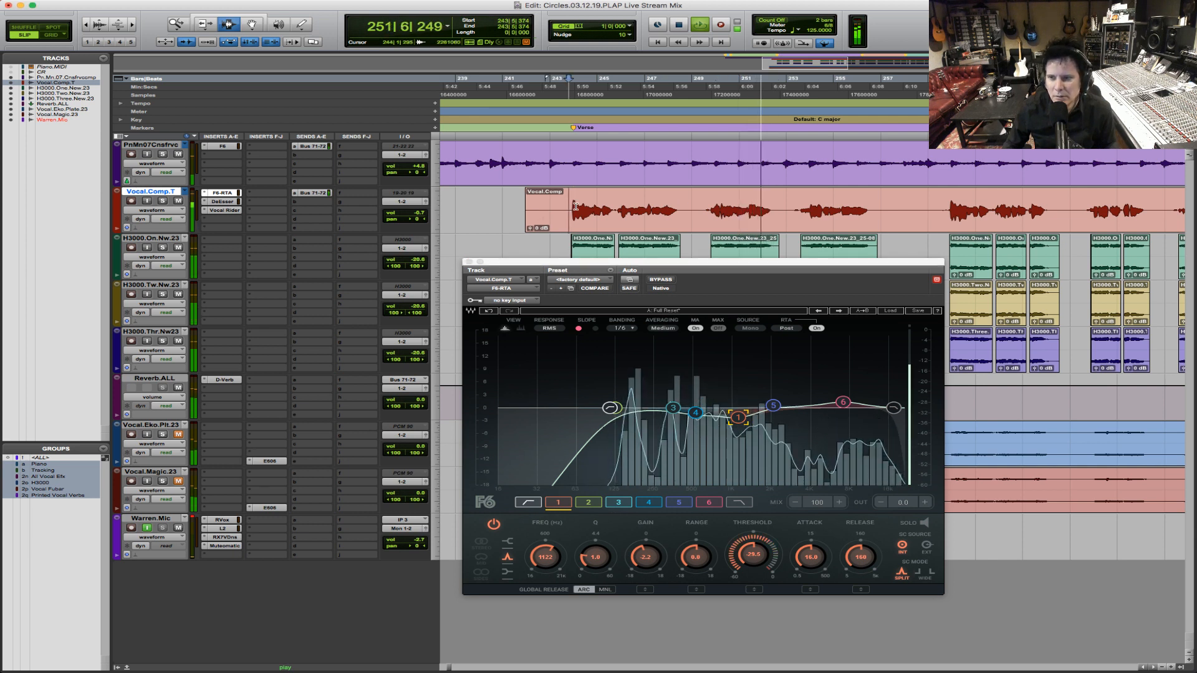
{"action": "key", "text": "space"}
{"action": "key", "text": "space"}
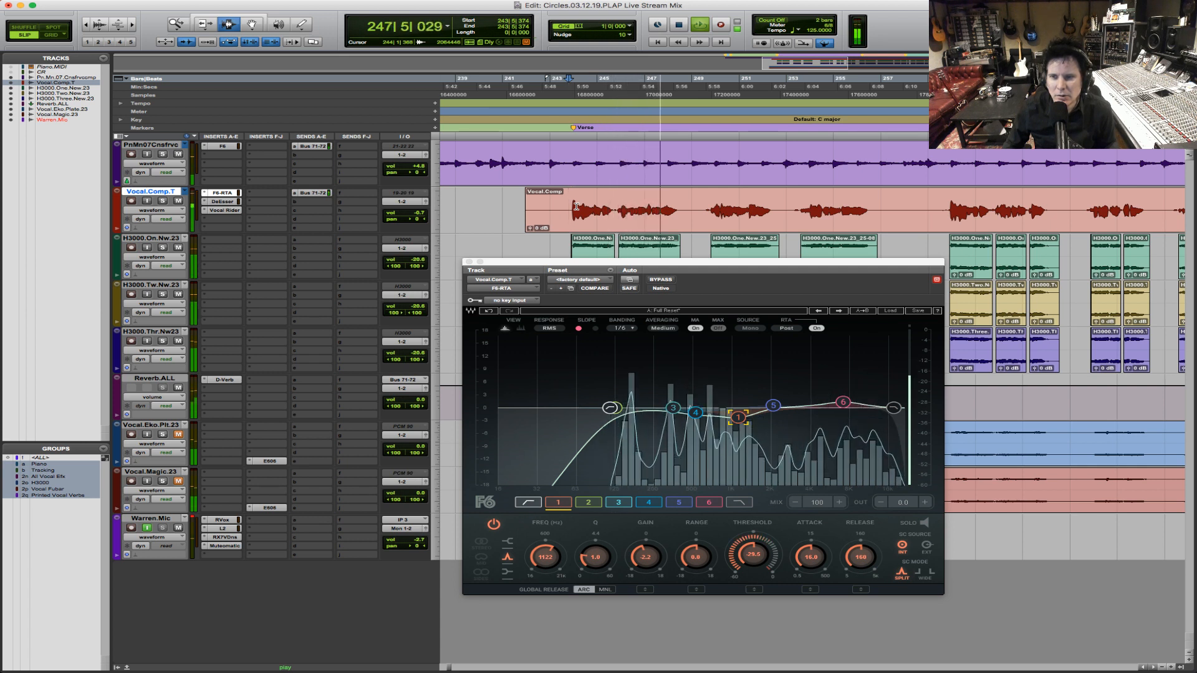
{"action": "key", "text": "space"}
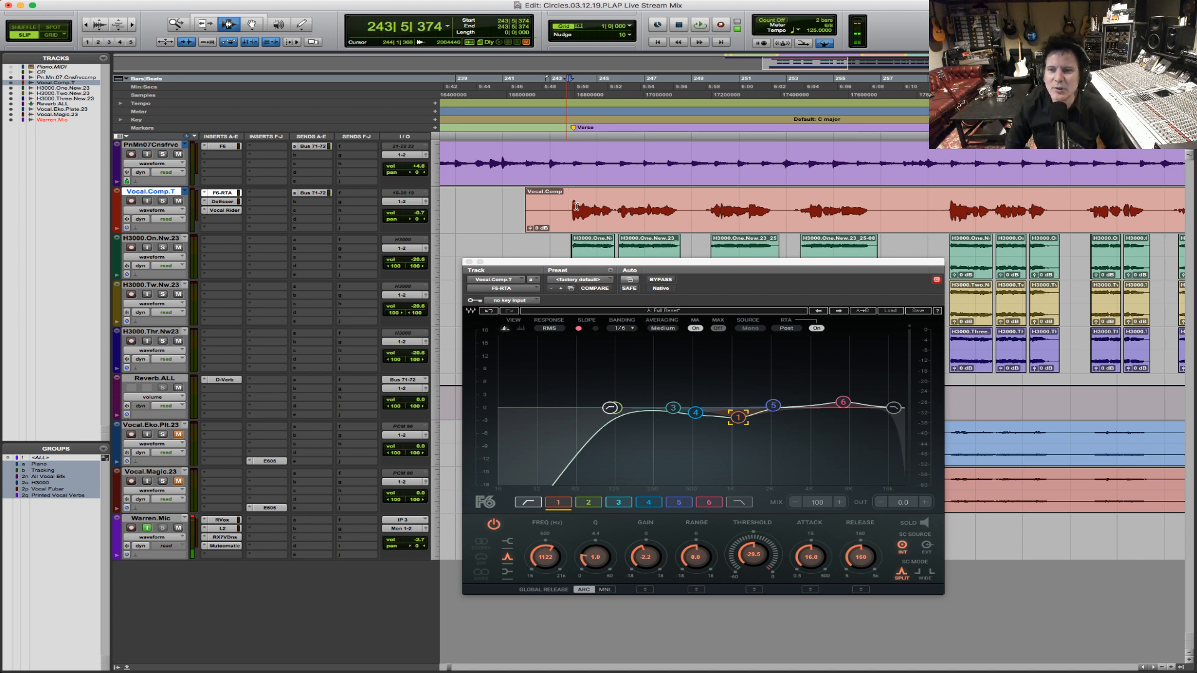
{"action": "key", "text": "space"}
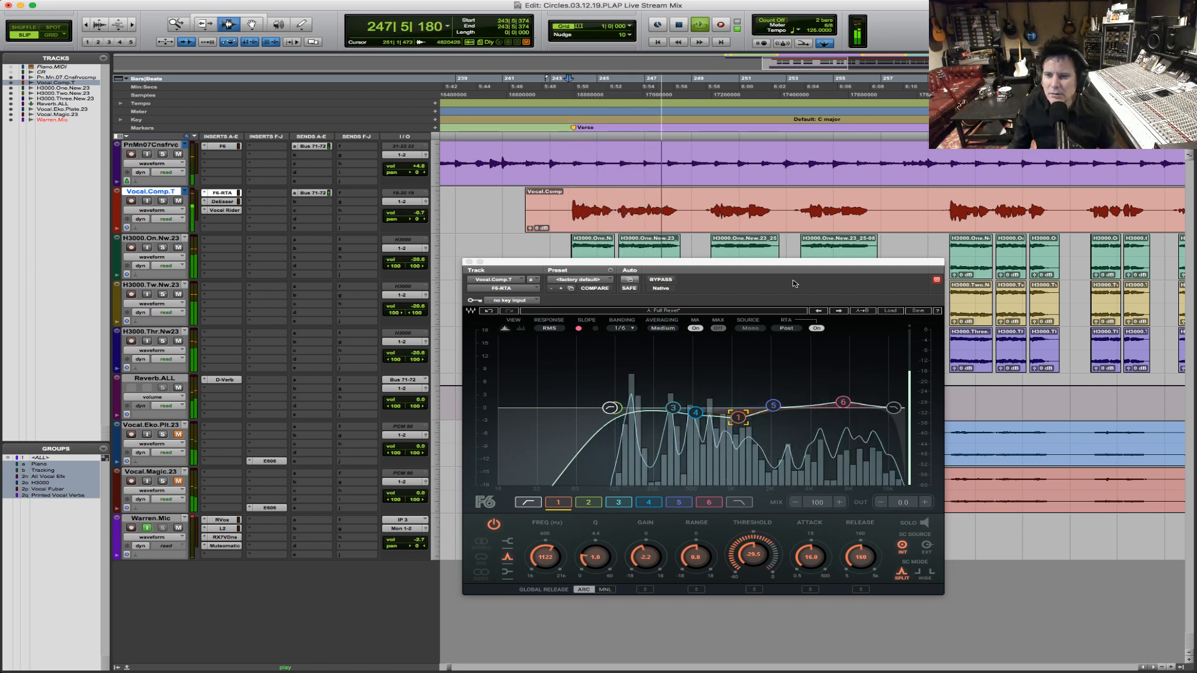
{"action": "key", "text": "space"}
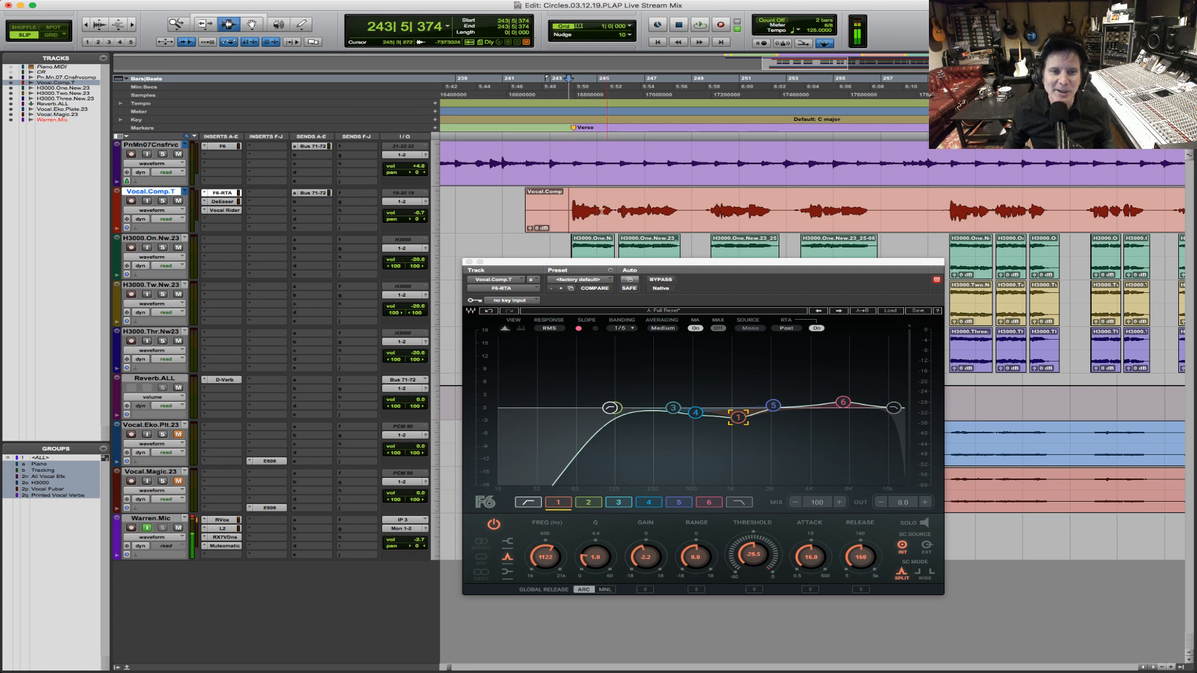
Step: Replay the full mix from bar 243 while viewing the lead vocal's Vocal Rider and the Reverb.ALL track's D-Verb settings
{"action": "left_click", "coordinate": [567, 202]}
{"action": "key", "text": "space"}
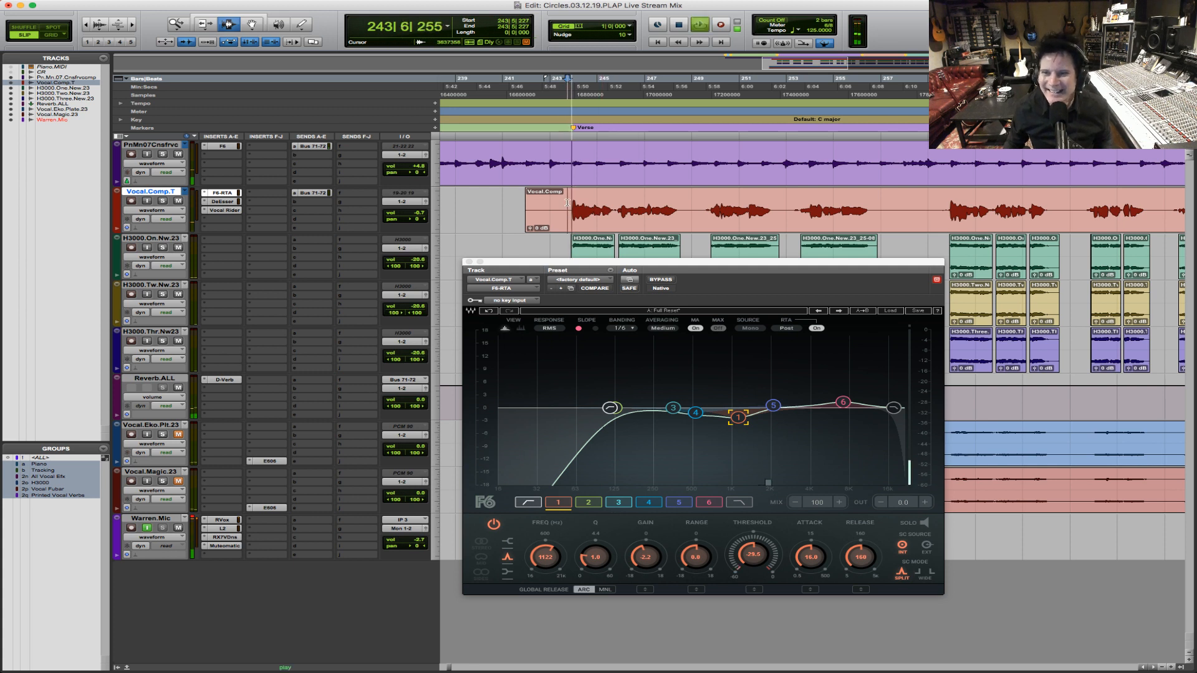
{"action": "key", "text": "space"}
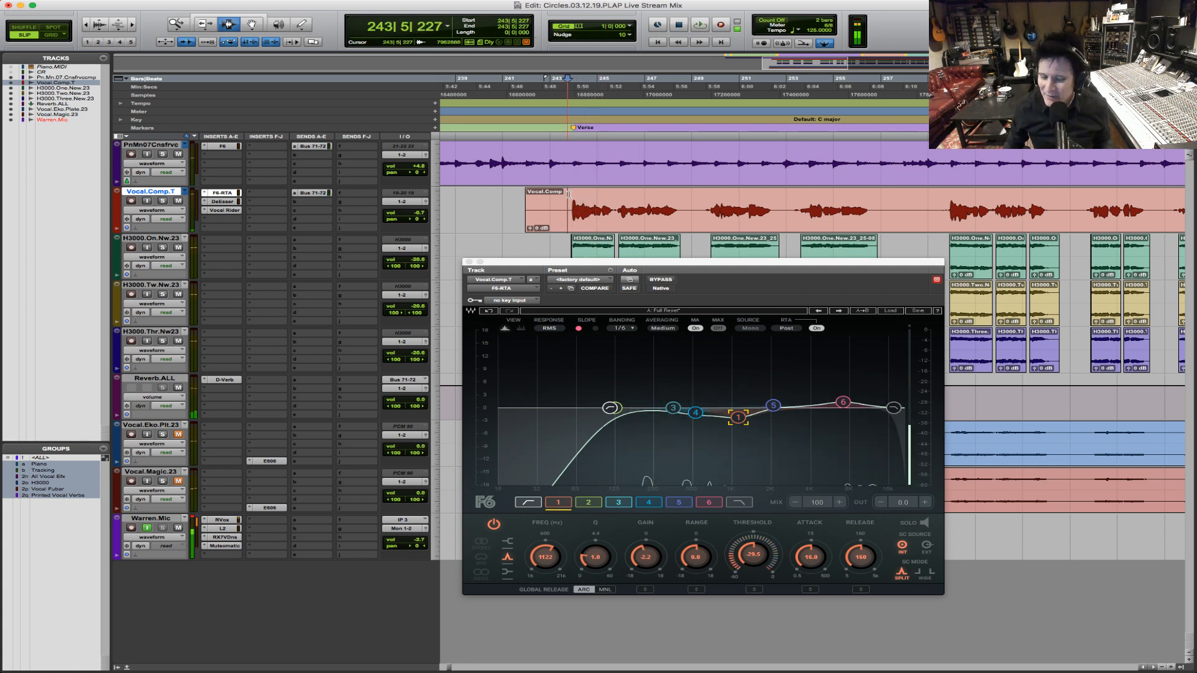
{"action": "key", "text": "space"}
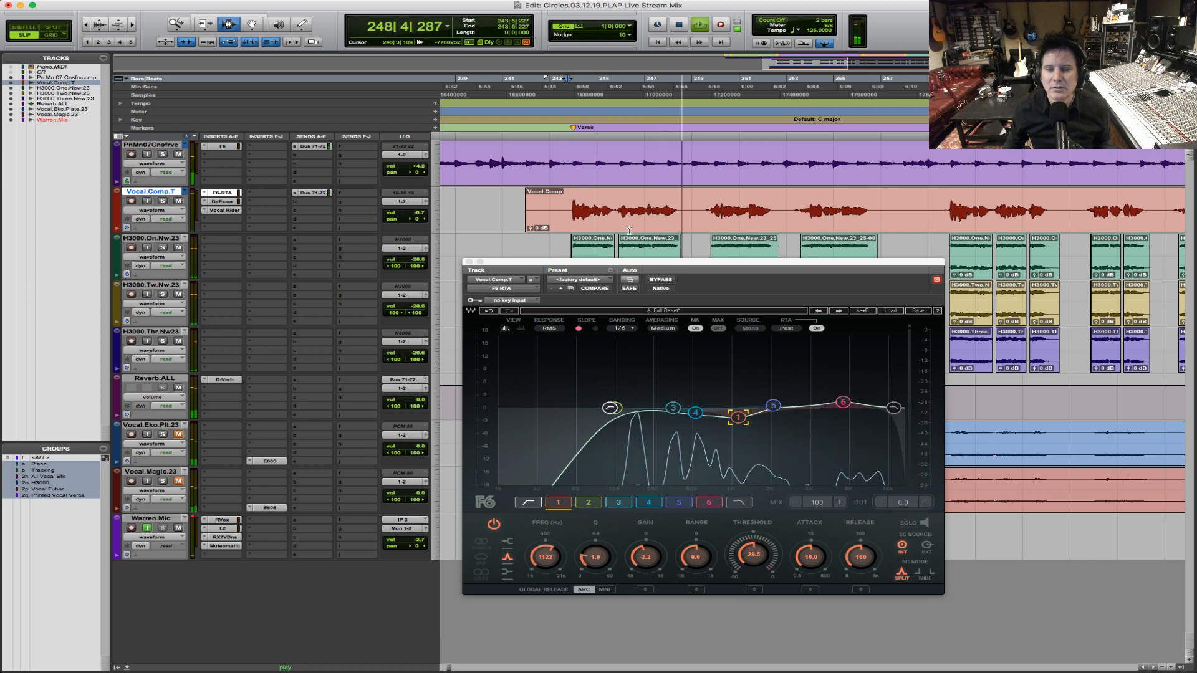
{"action": "left_click", "coordinate": [230, 211]}
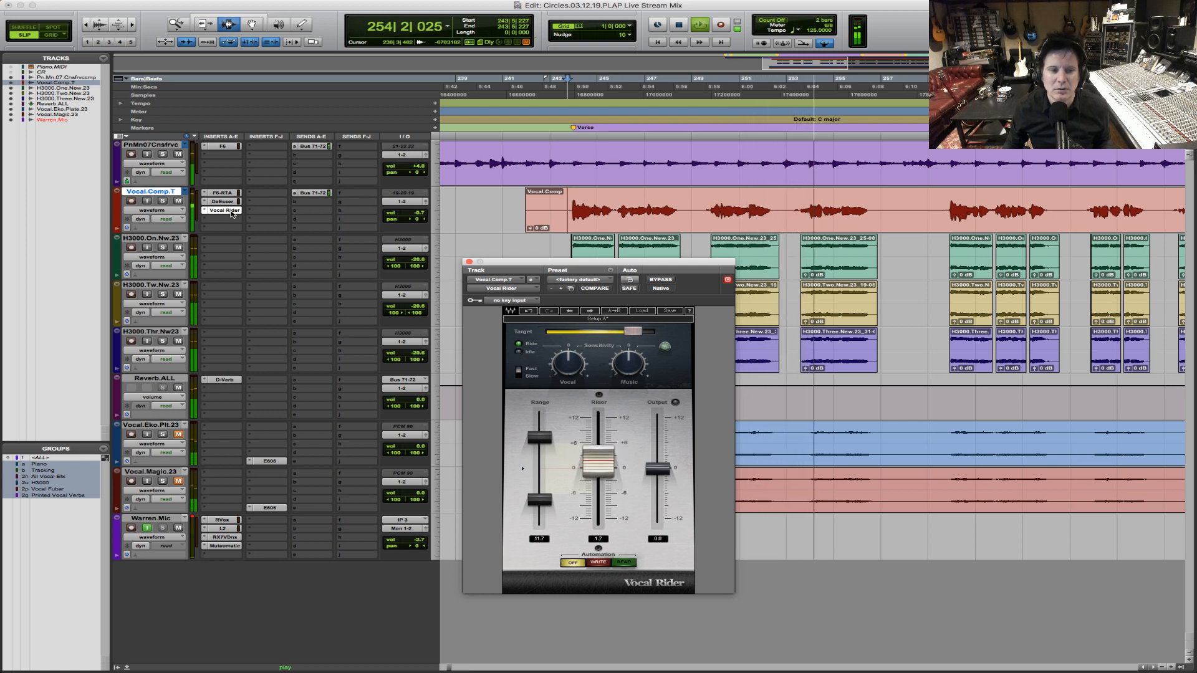
{"action": "left_click", "coordinate": [225, 380]}
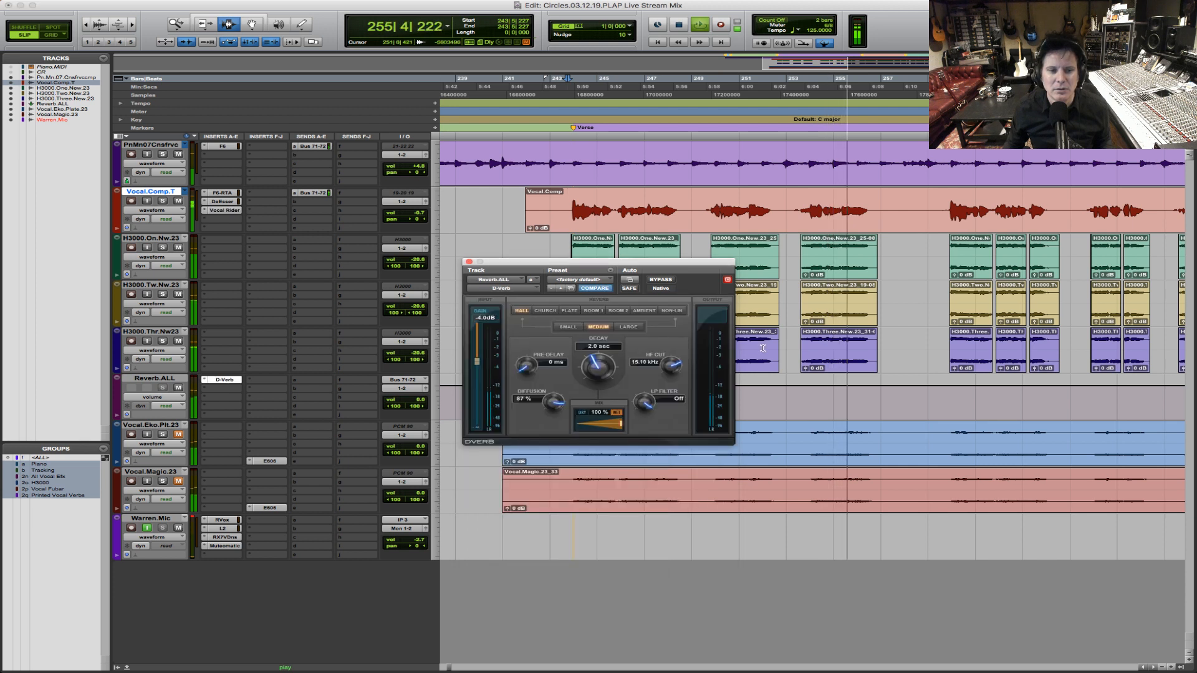
{"action": "key", "text": "space"}
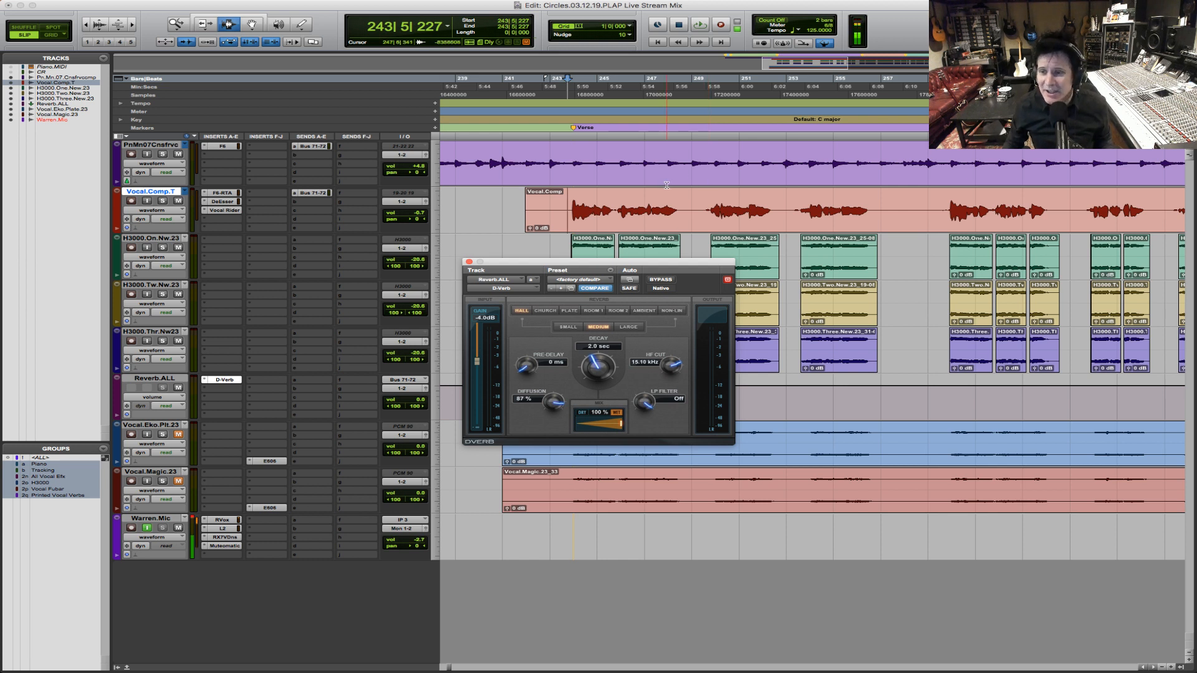
Step: Play the mix again from bar 243 and compare the lead vocal with its F6-RTA bypassed and active
{"action": "key", "text": "space"}
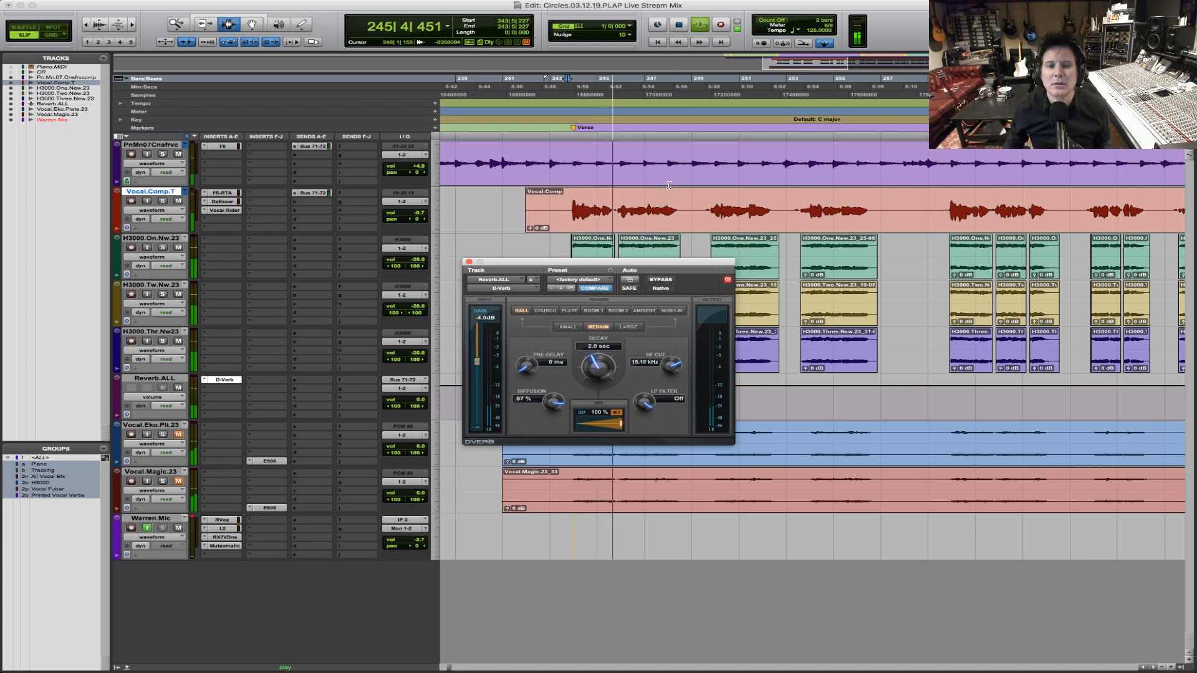
{"action": "left_click", "coordinate": [232, 194]}
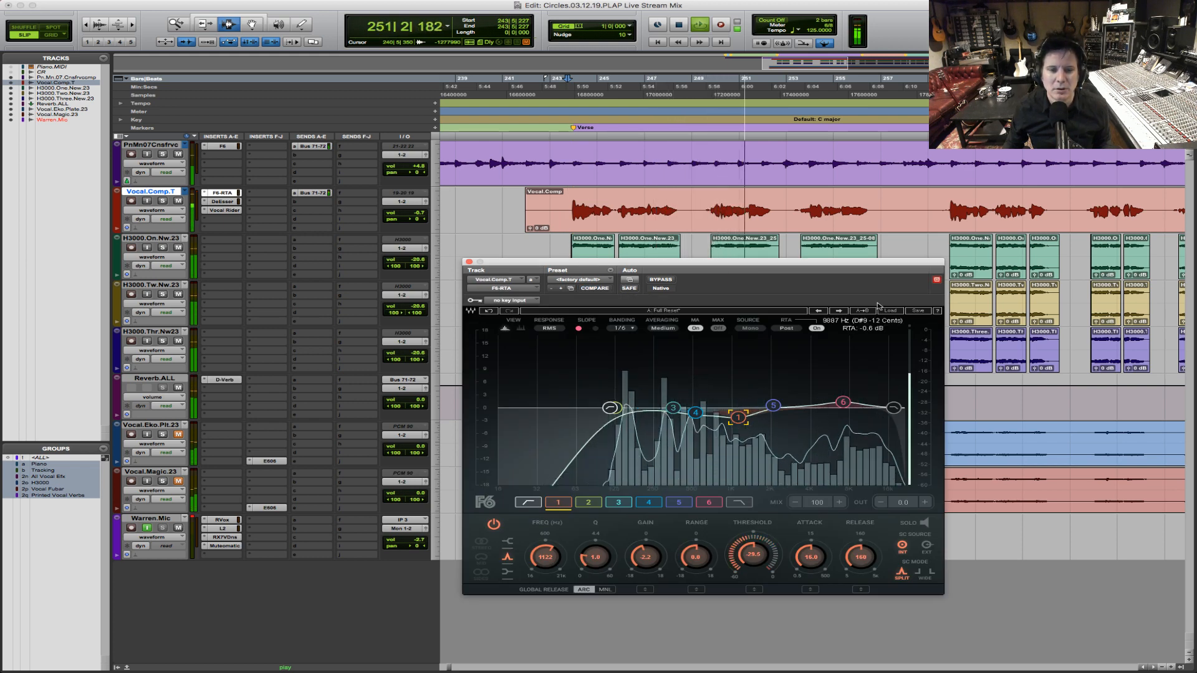
{"action": "left_click", "coordinate": [662, 280]}
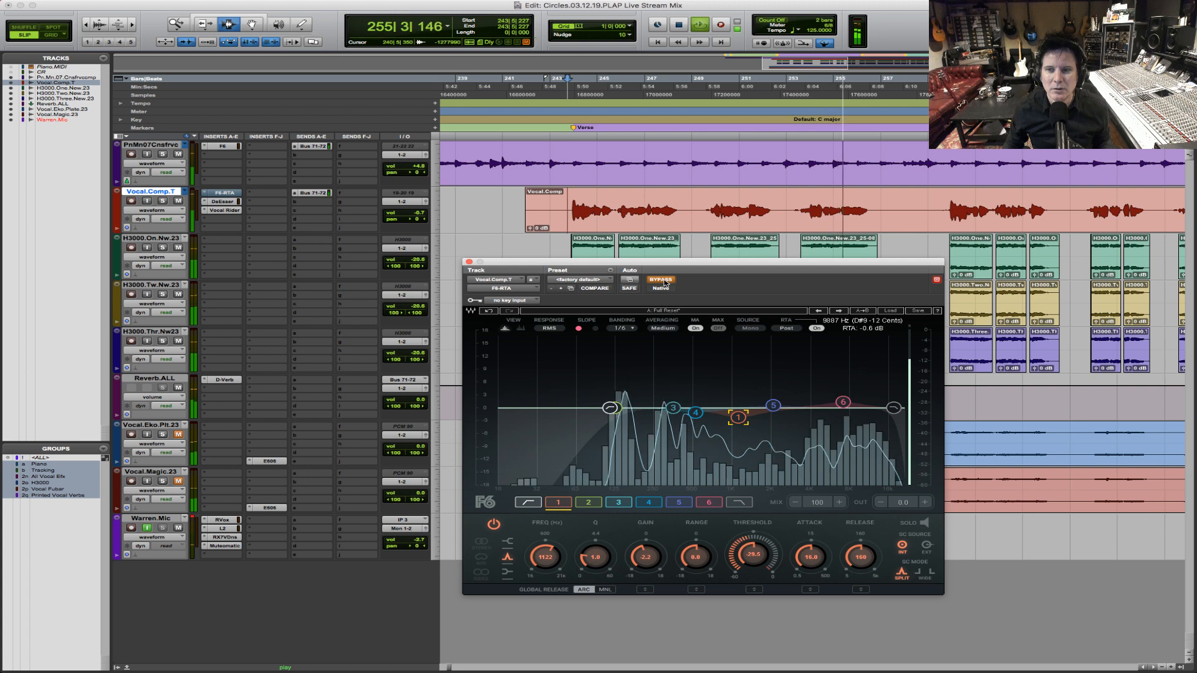
{"action": "left_click", "coordinate": [662, 280]}
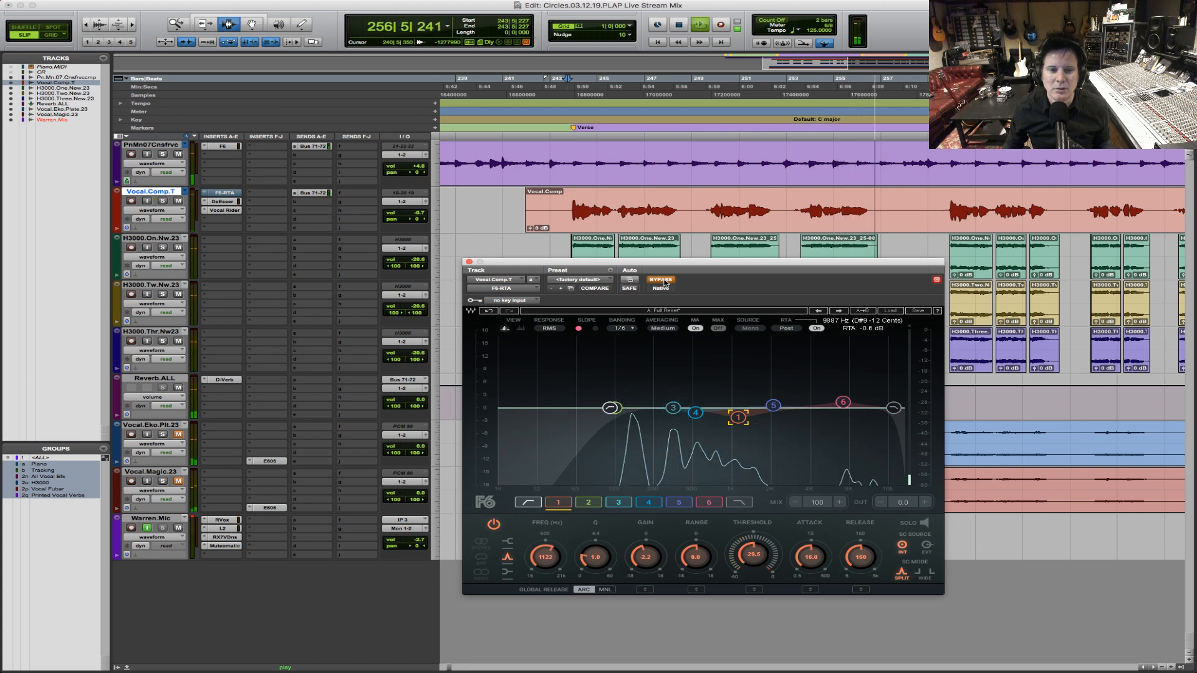
{"action": "key", "text": "space"}
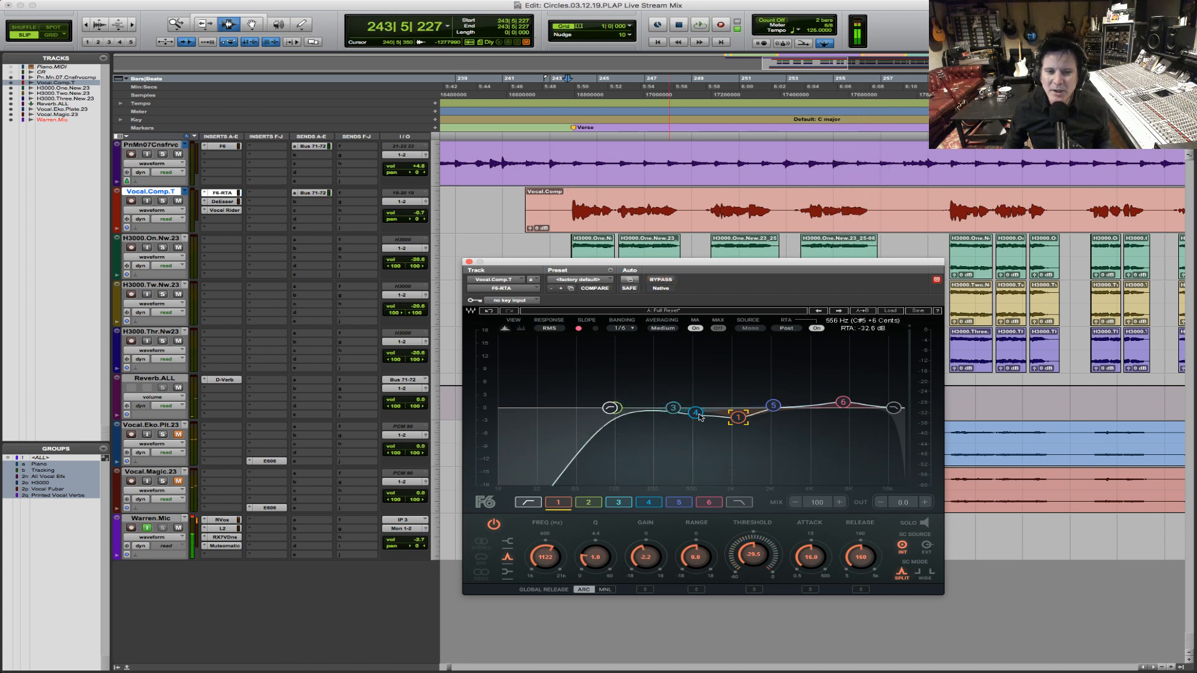
Step: Soften the F6-RTA cuts on bands 4 and 1, band 1 to about -1.3 dB, reduce band 6's boost, and lower the high-pass to about 98 Hz
{"action": "left_click_drag", "start_coordinate": [695, 412], "coordinate": [736, 414]}
{"action": "left_click", "coordinate": [843, 402]}
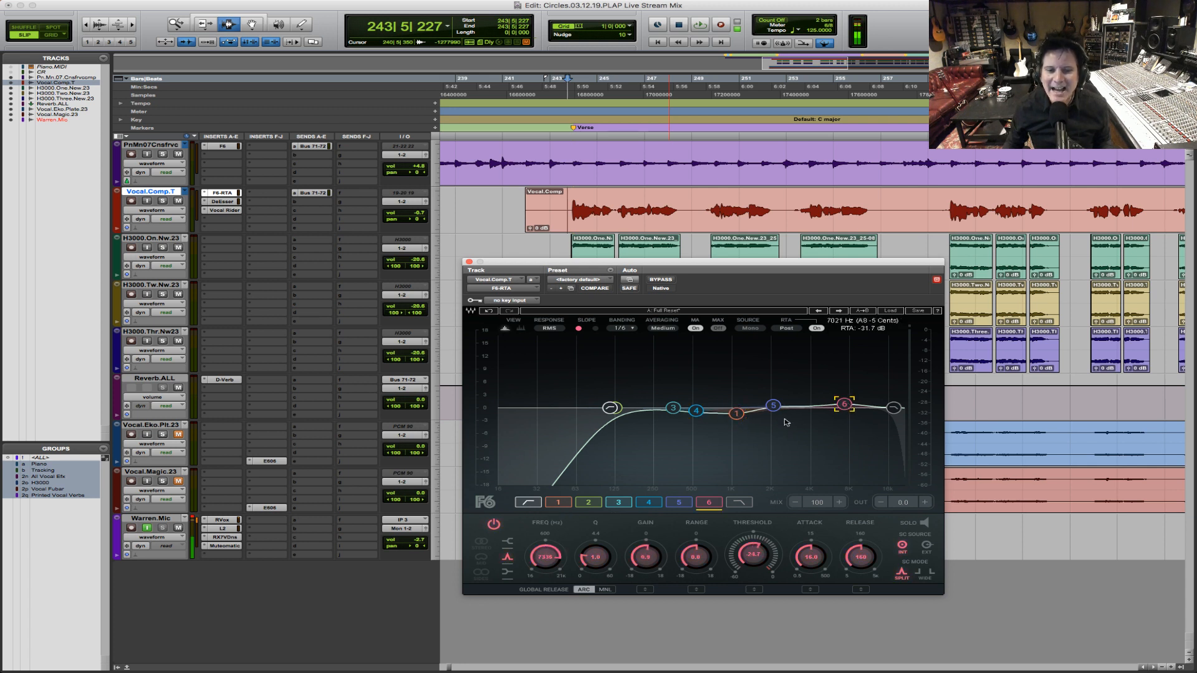
{"action": "left_click_drag", "start_coordinate": [609, 409], "coordinate": [600, 408]}
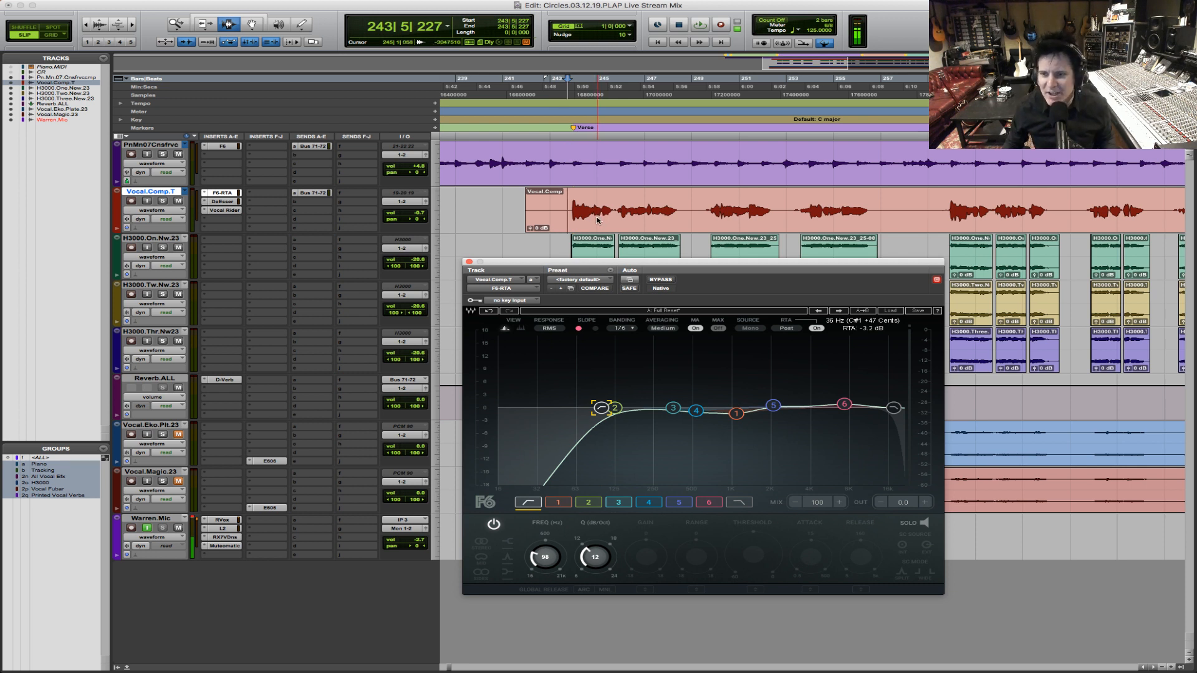
Step: Play the mix with F6-RTA band 1 shown, and compare the softened vocal EQ curve against bypass
{"action": "key", "text": "space"}
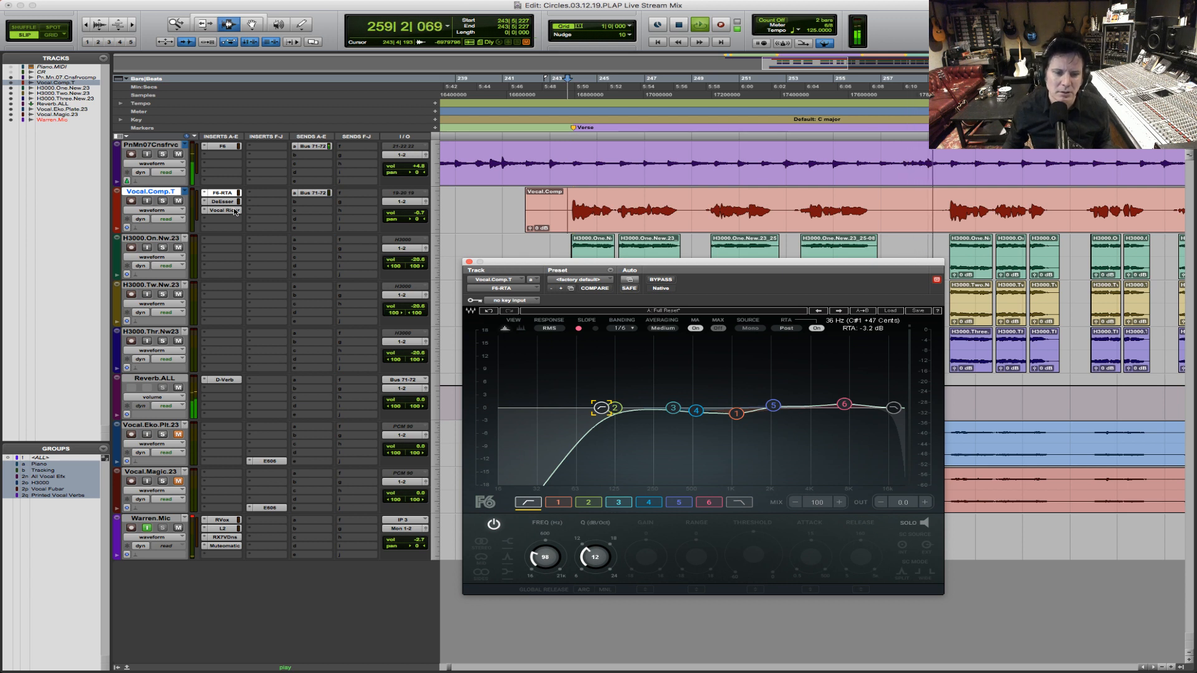
{"action": "left_click", "coordinate": [558, 502]}
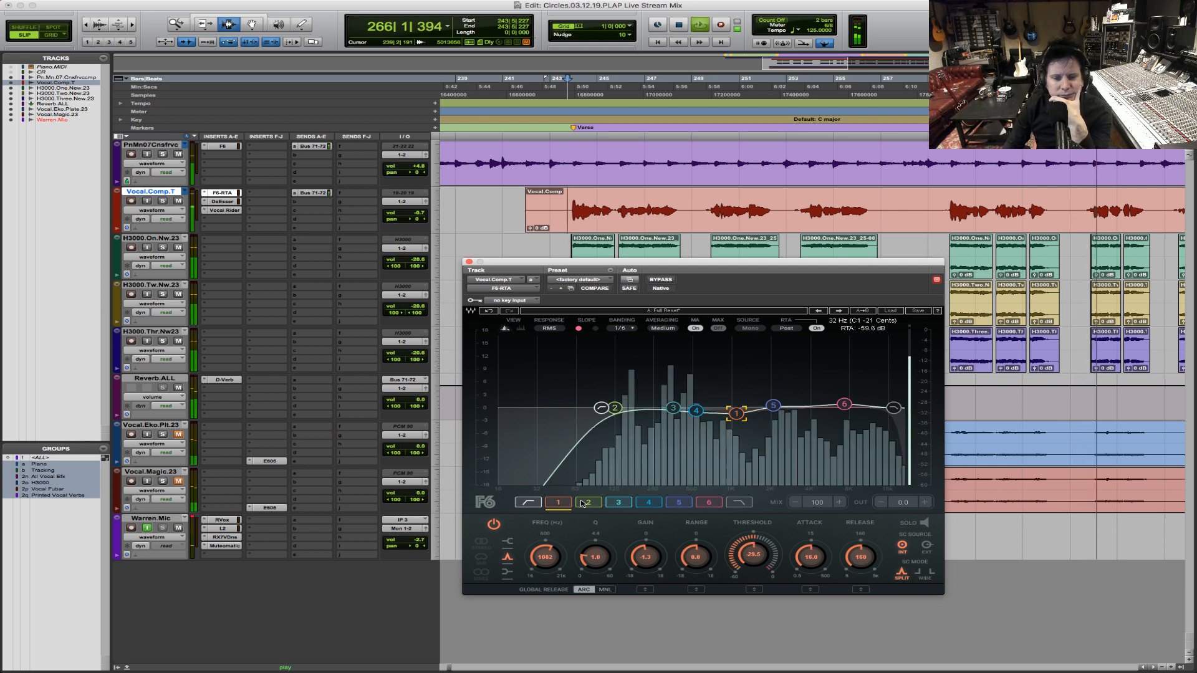
{"action": "left_click", "coordinate": [661, 280]}
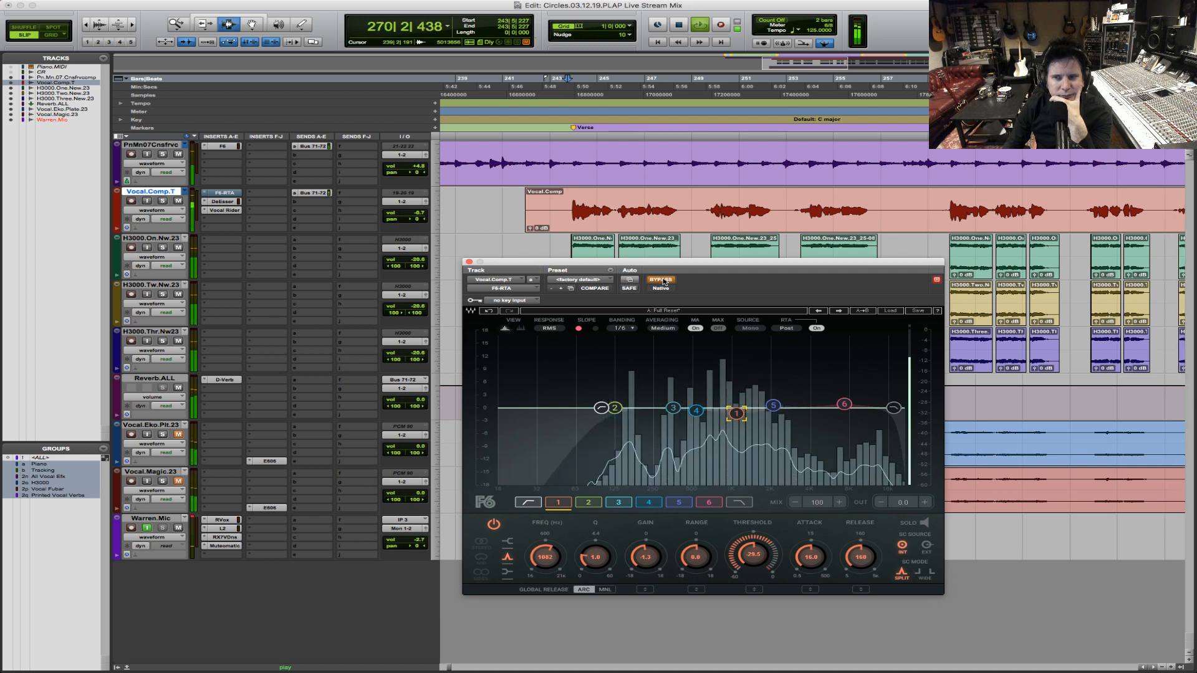
{"action": "left_click", "coordinate": [661, 280]}
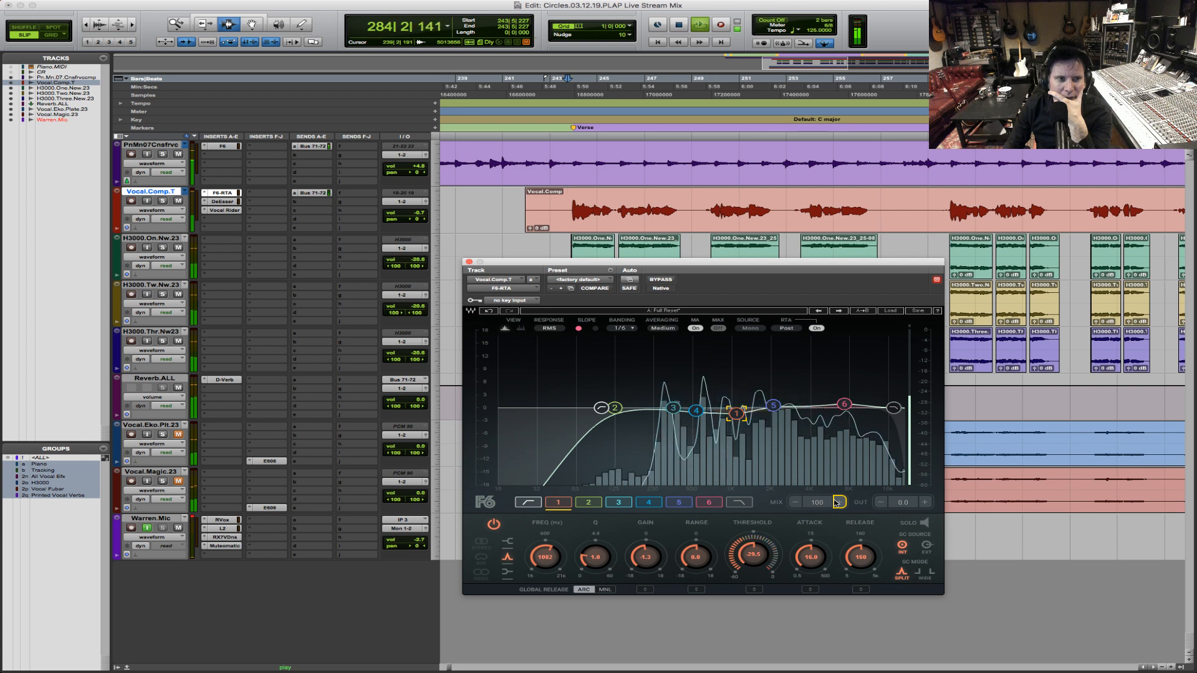
Step: Bypass Vocal Rider and F6-RTA on the lead vocal, close the EQ window, and stop playback
{"action": "left_click", "coordinate": [235, 213]}
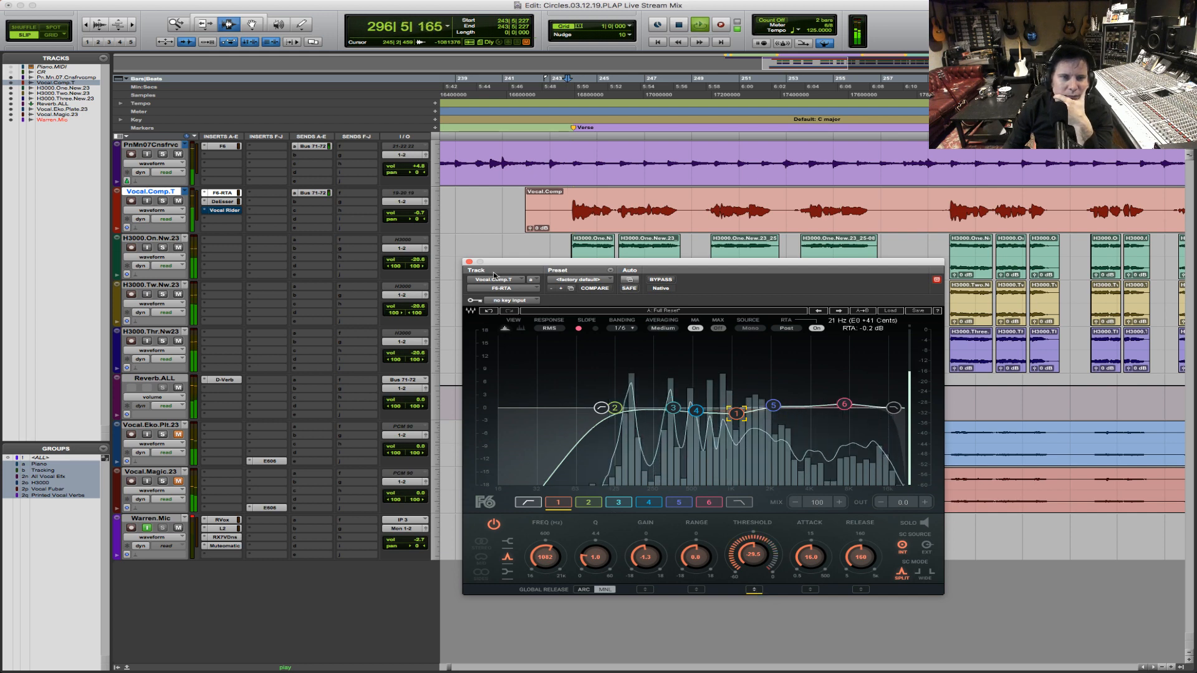
{"action": "left_click", "coordinate": [469, 262]}
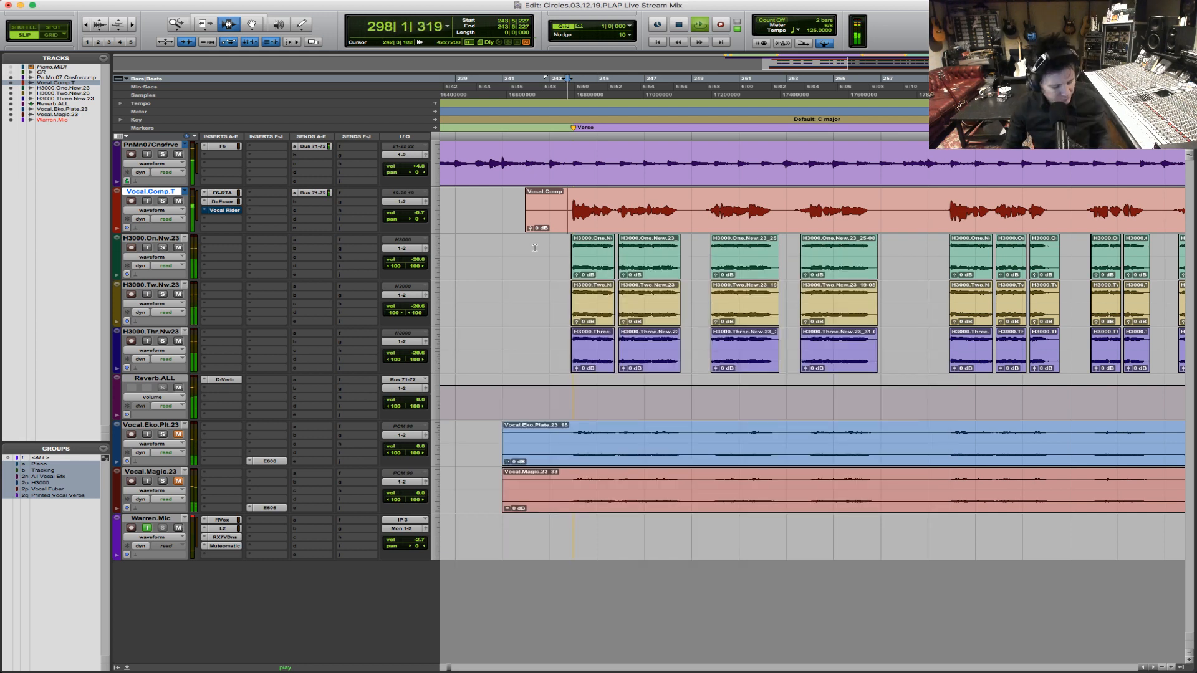
{"action": "key", "text": "super+bracketleft"}
{"action": "key", "text": "super+bracketleft"}
{"action": "key", "text": "space"}
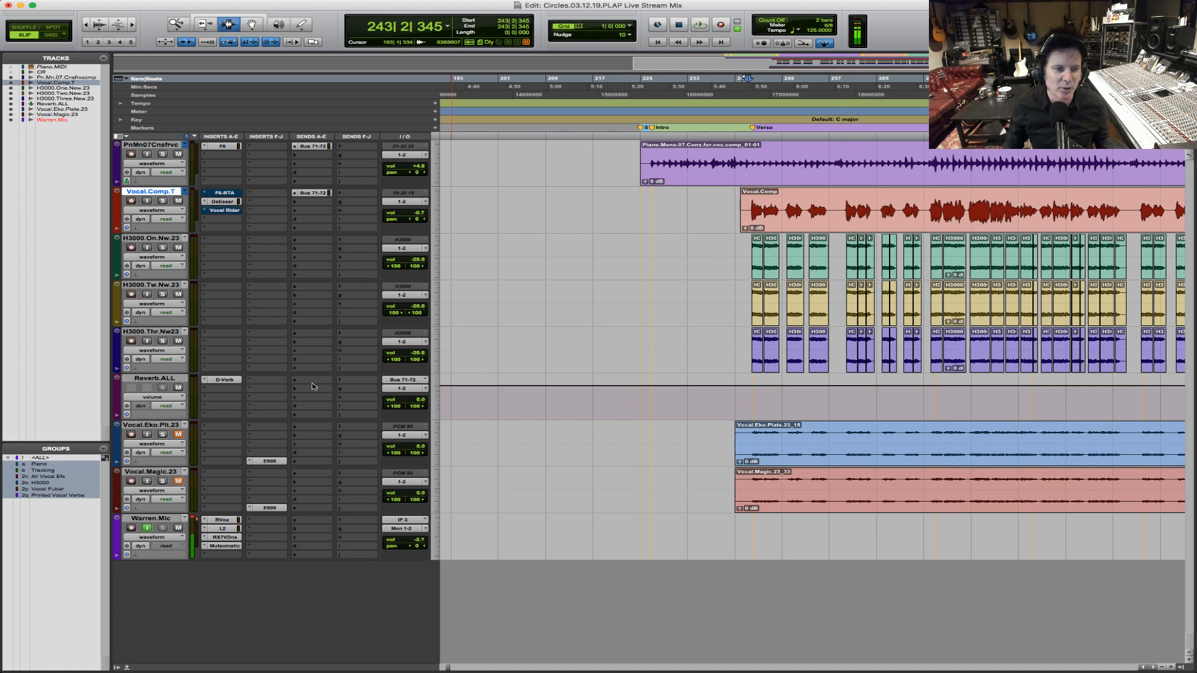
Step: Lower the Reverb.ALL track volume to about -22.8 dB, and audition the mix from bar 238 into the verse
{"action": "left_click_drag", "start_coordinate": [417, 402], "coordinate": [421, 416]}
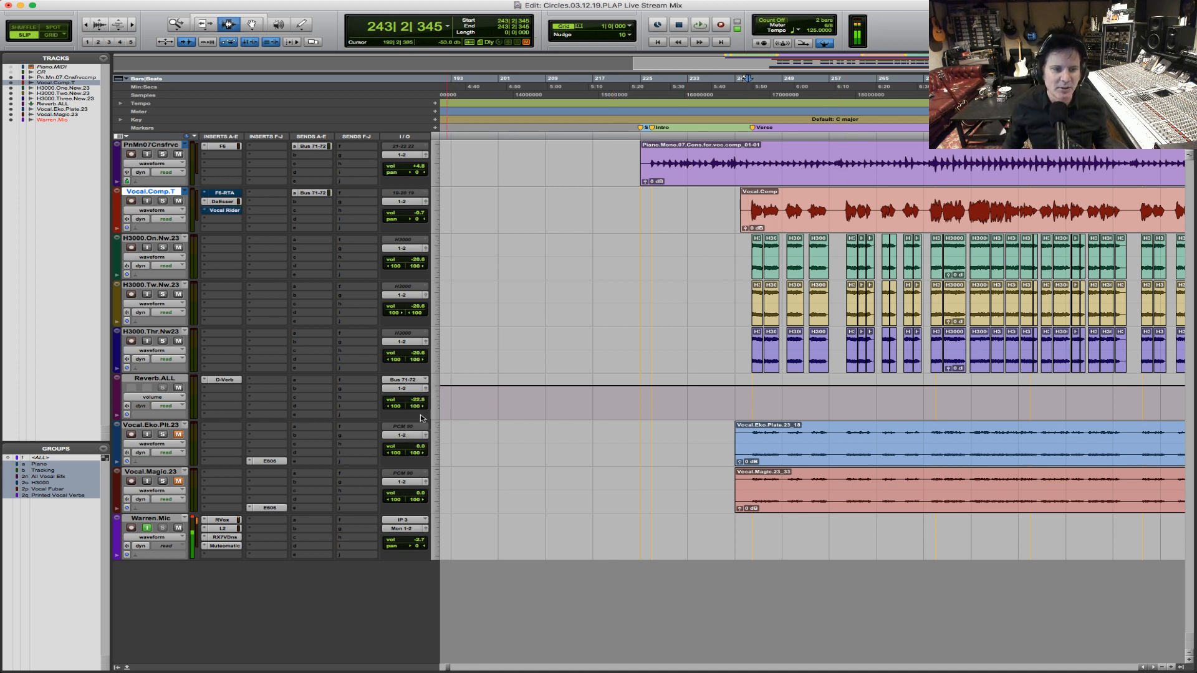
{"action": "left_click", "coordinate": [738, 161]}
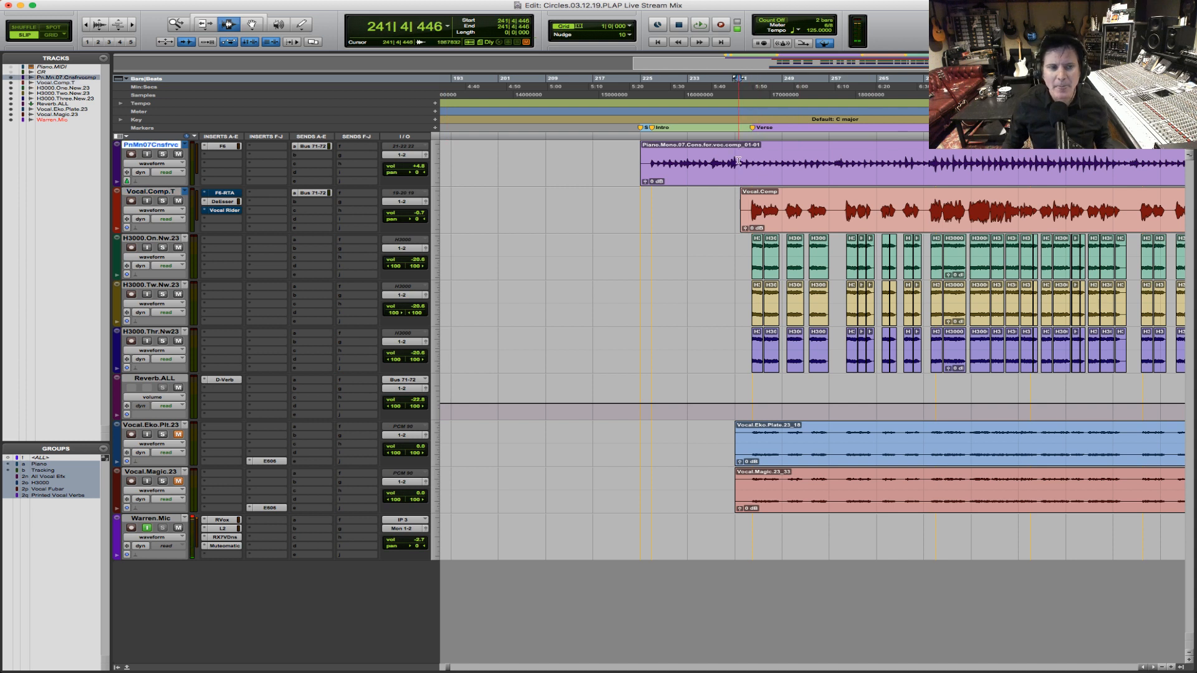
{"action": "left_click", "coordinate": [721, 163]}
{"action": "key", "text": "space"}
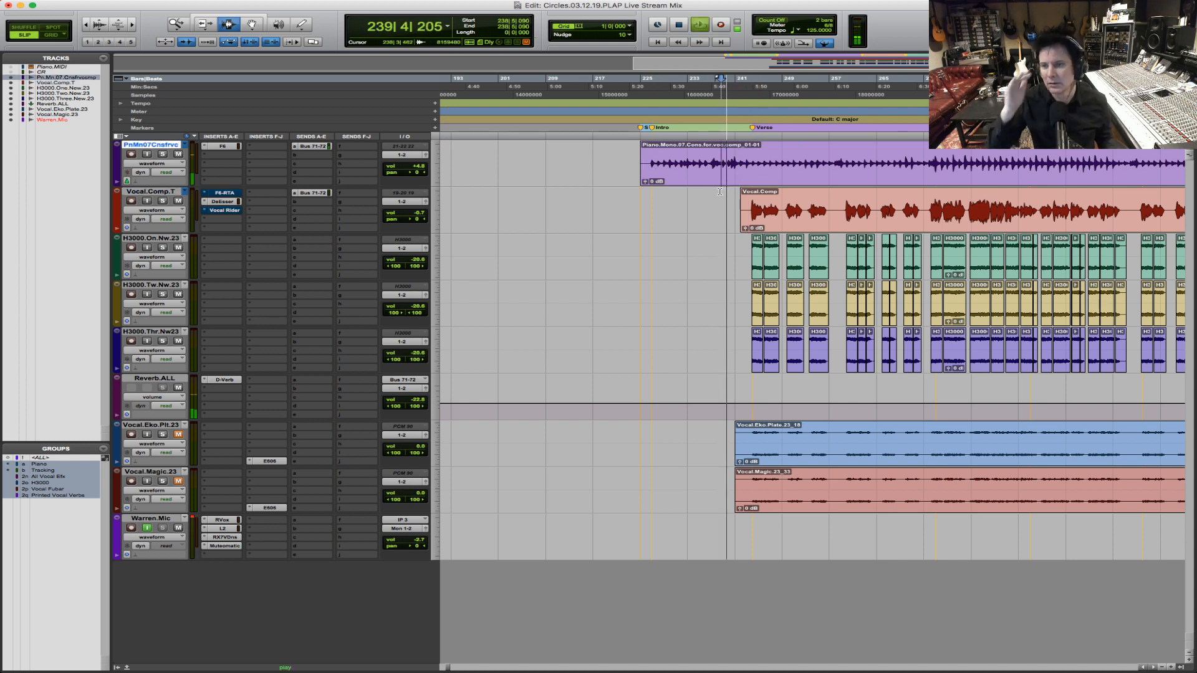
{"action": "key", "text": "space"}
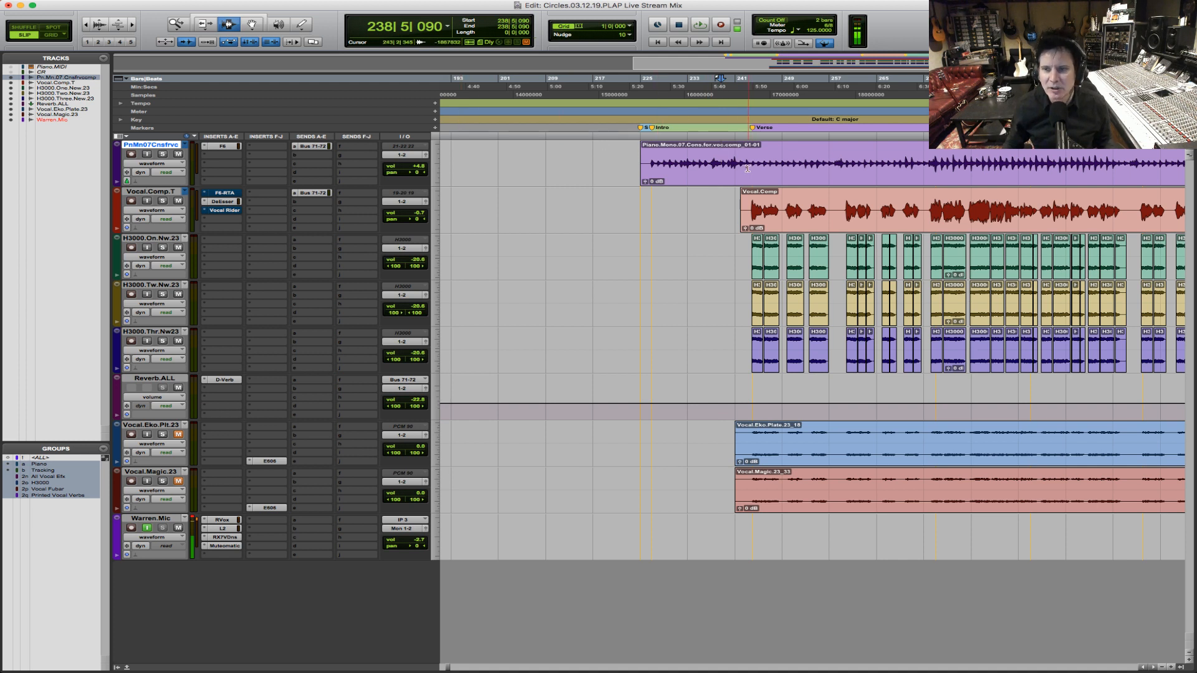
{"action": "key", "text": "space"}
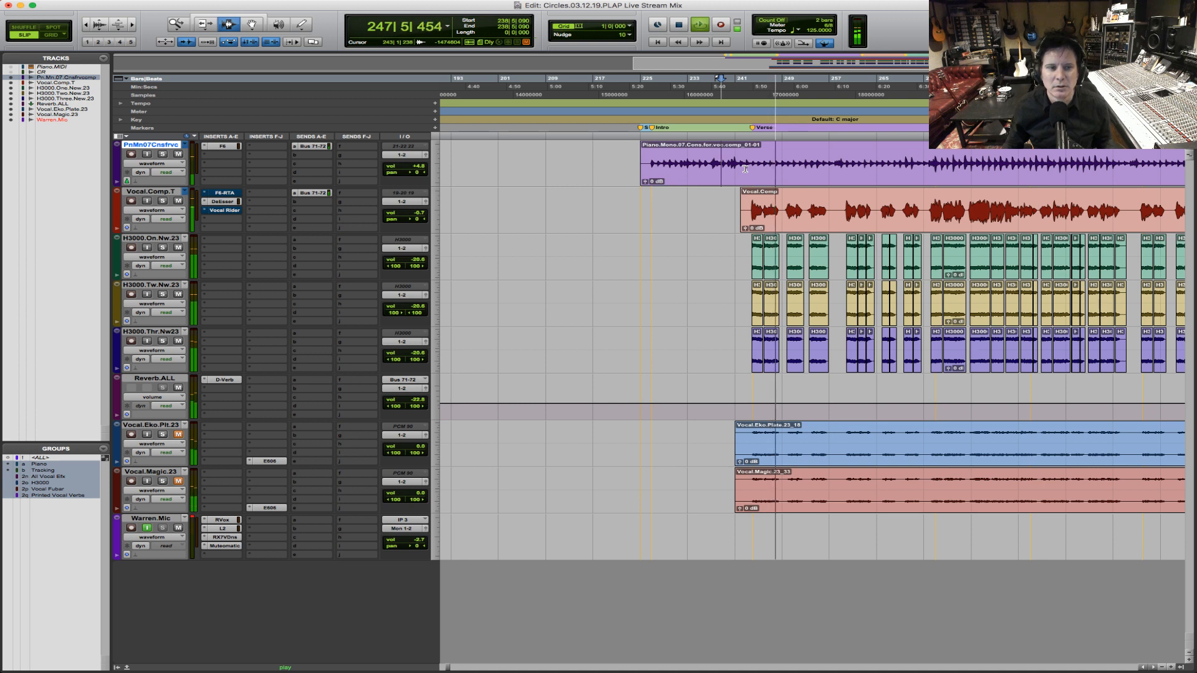
{"action": "key", "text": "space"}
Step: Play the verse from bar 243 and set the Reverb.ALL track volume to about -14.0 dB
{"action": "left_click", "coordinate": [747, 205]}
{"action": "key", "text": "space"}
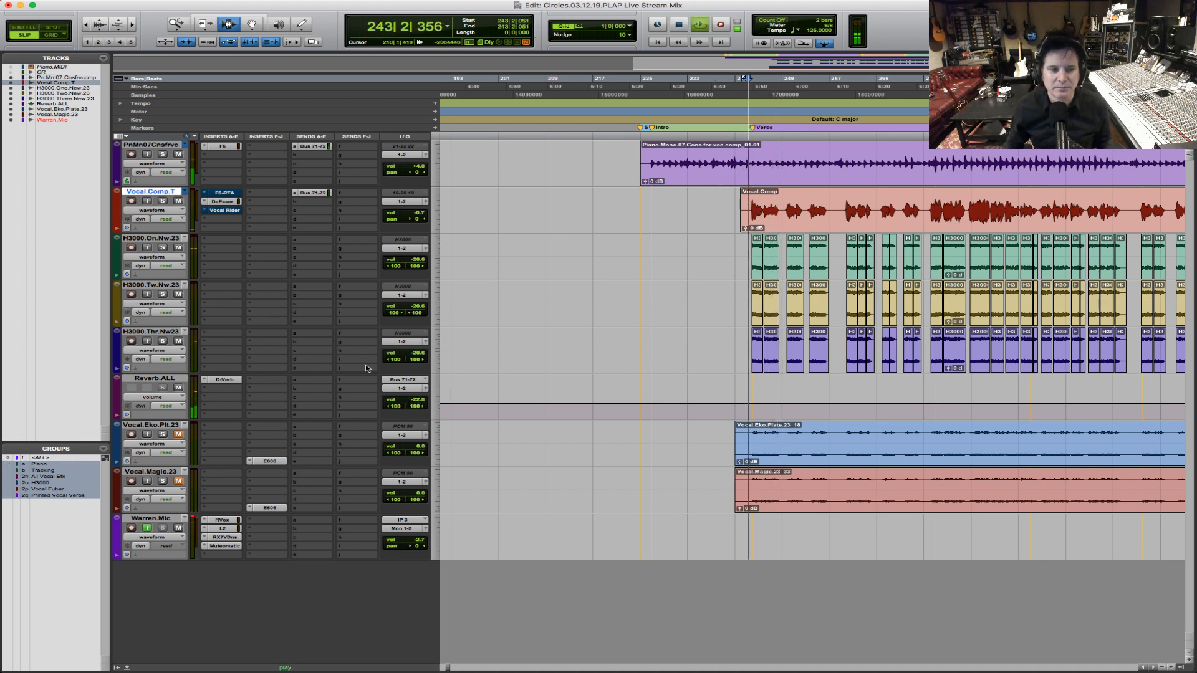
{"action": "left_click_drag", "start_coordinate": [419, 404], "coordinate": [420, 396]}
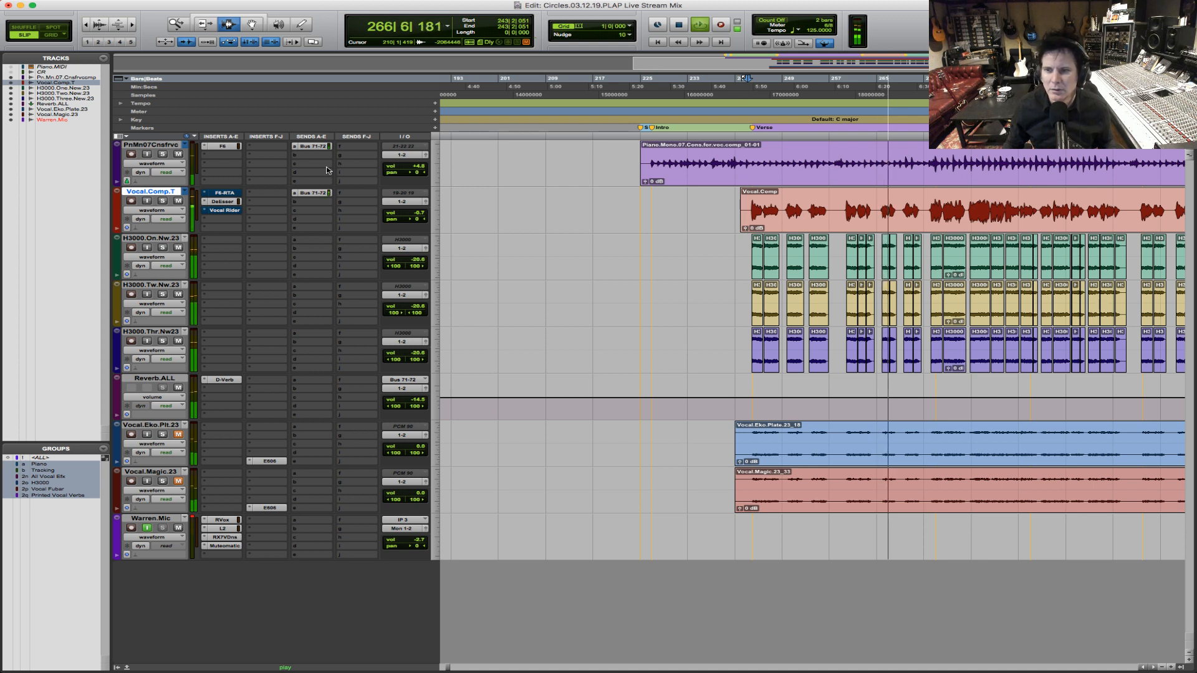
{"action": "key", "text": "space"}
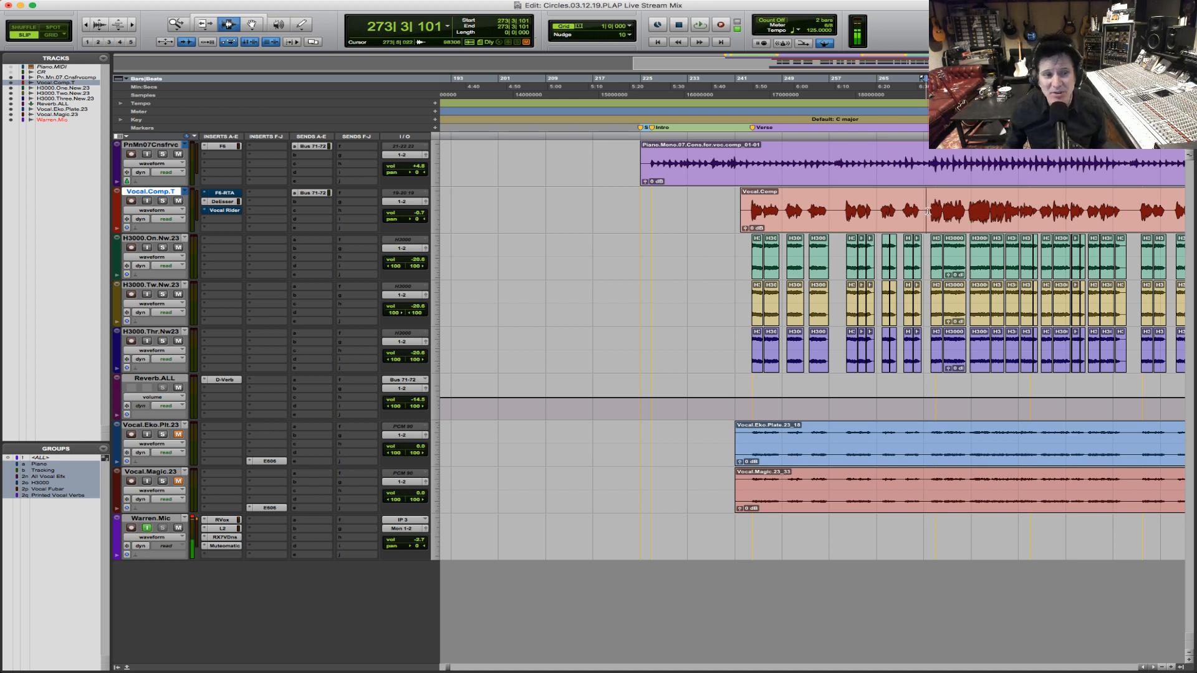
Step: Bypass the piano's F6 while playing the mix from bar 273, and frame the prechorus and chorus in the timeline
{"action": "key", "text": "space"}
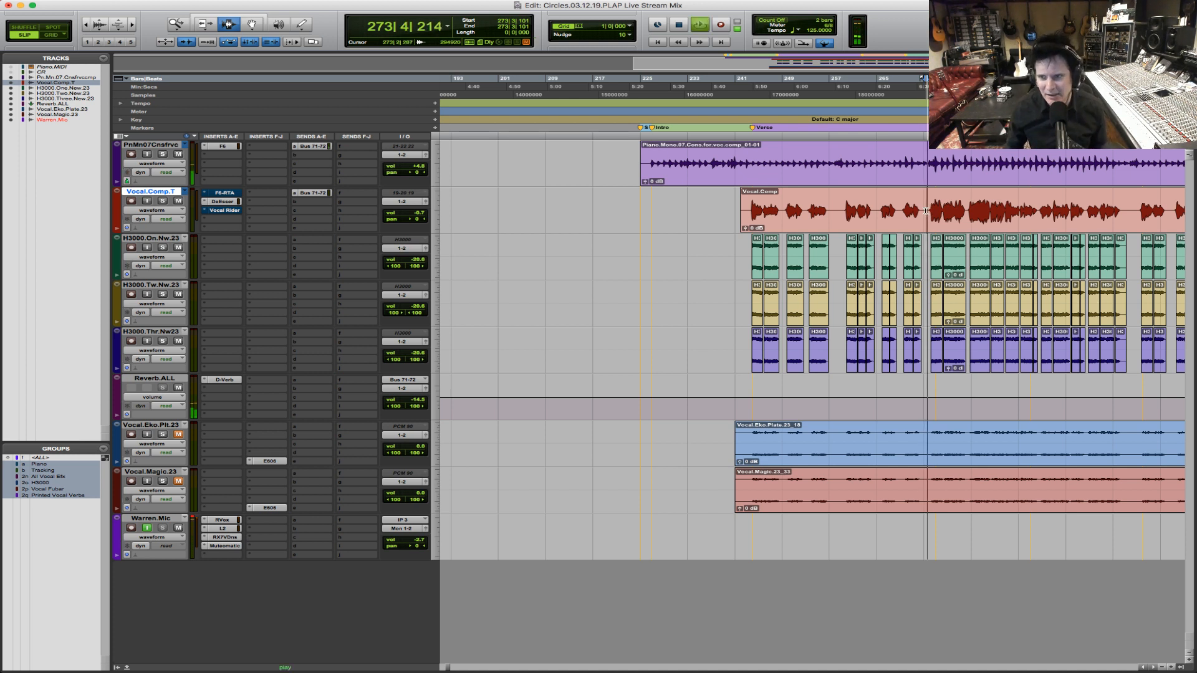
{"action": "key", "text": "F5"}
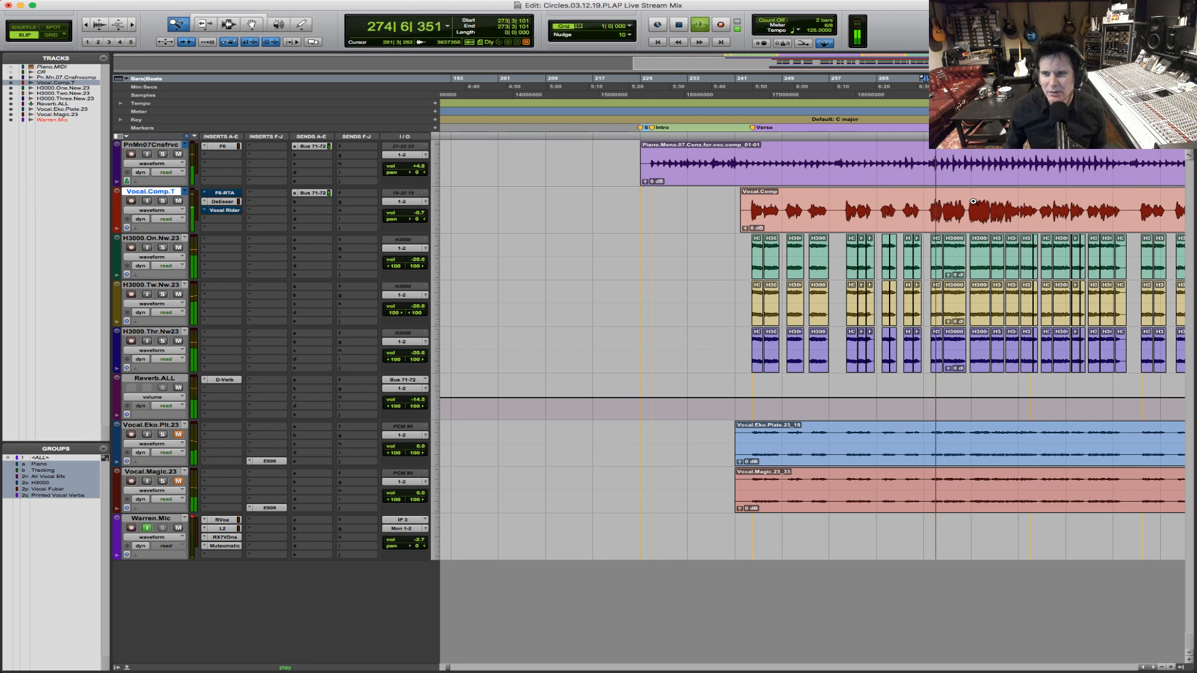
{"action": "left_click_drag", "start_coordinate": [893, 202], "coordinate": [1081, 204]}
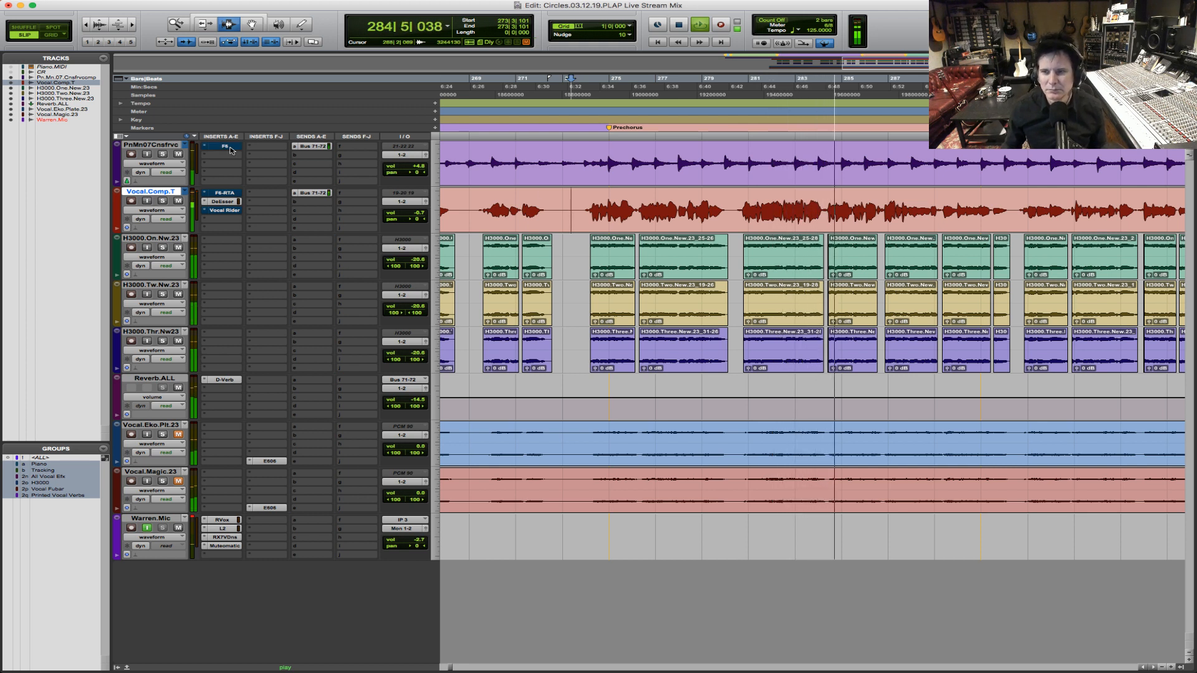
{"action": "key", "text": "r"}
{"action": "key", "text": "r"}
{"action": "key", "text": "r"}
{"action": "key", "text": "r"}
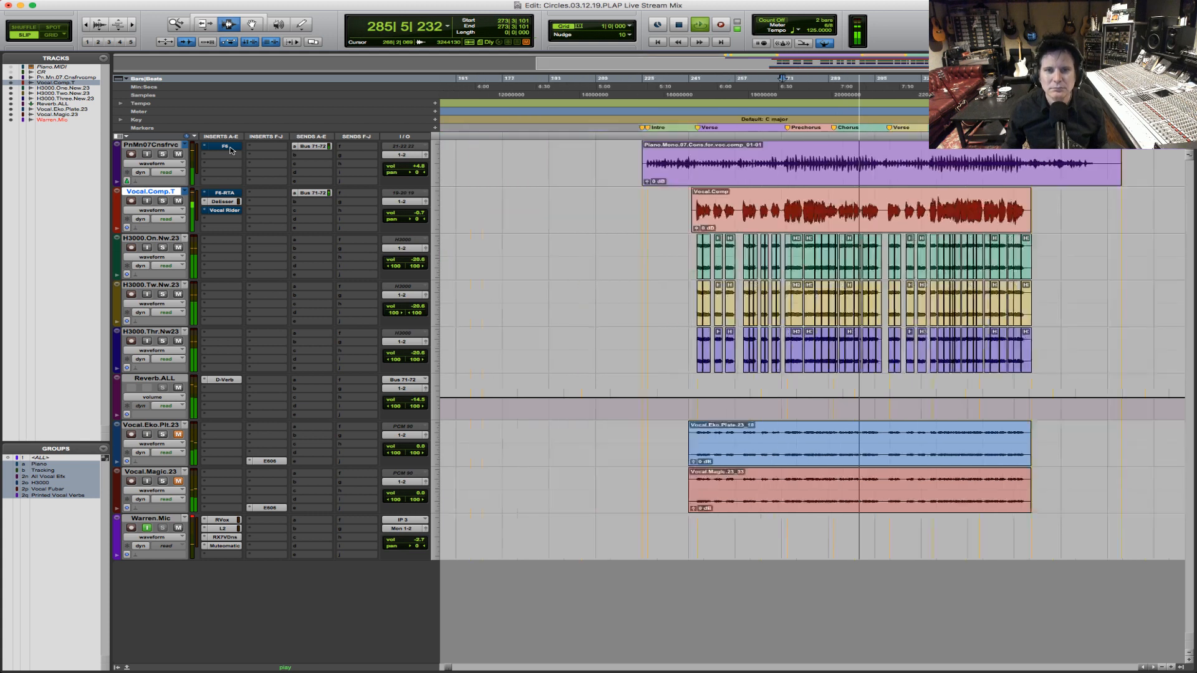
{"action": "left_click_drag", "start_coordinate": [719, 204], "coordinate": [983, 215]}
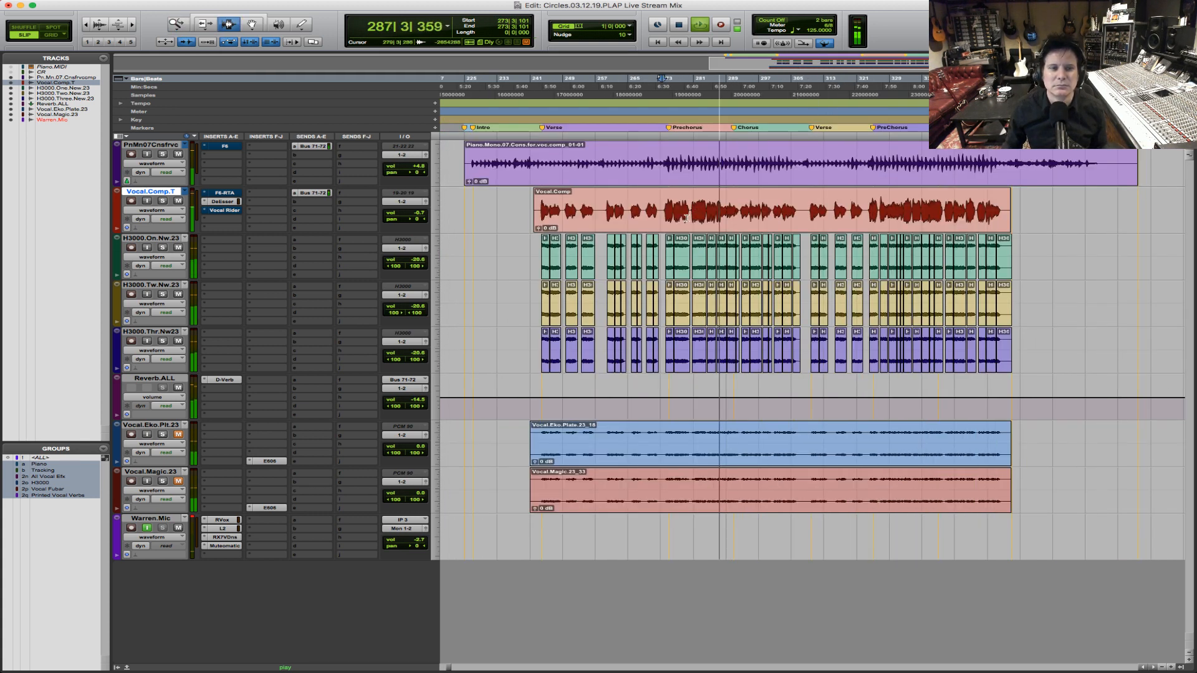
{"action": "key", "text": "F5"}
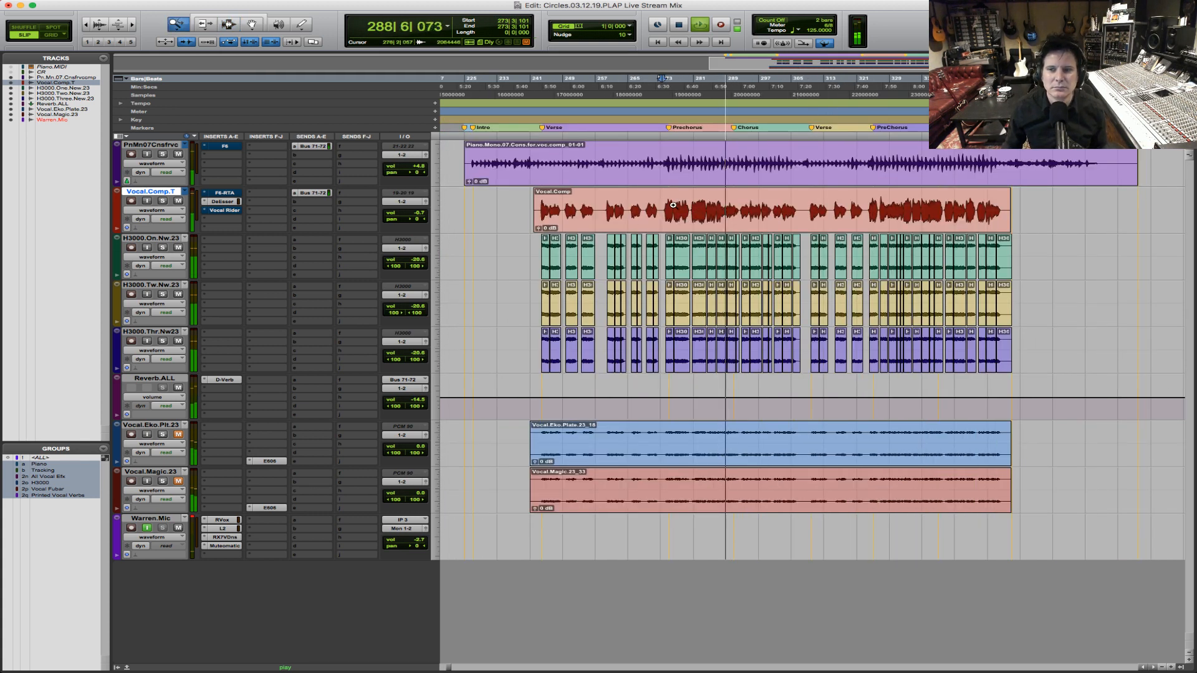
{"action": "left_click_drag", "start_coordinate": [659, 206], "coordinate": [859, 211]}
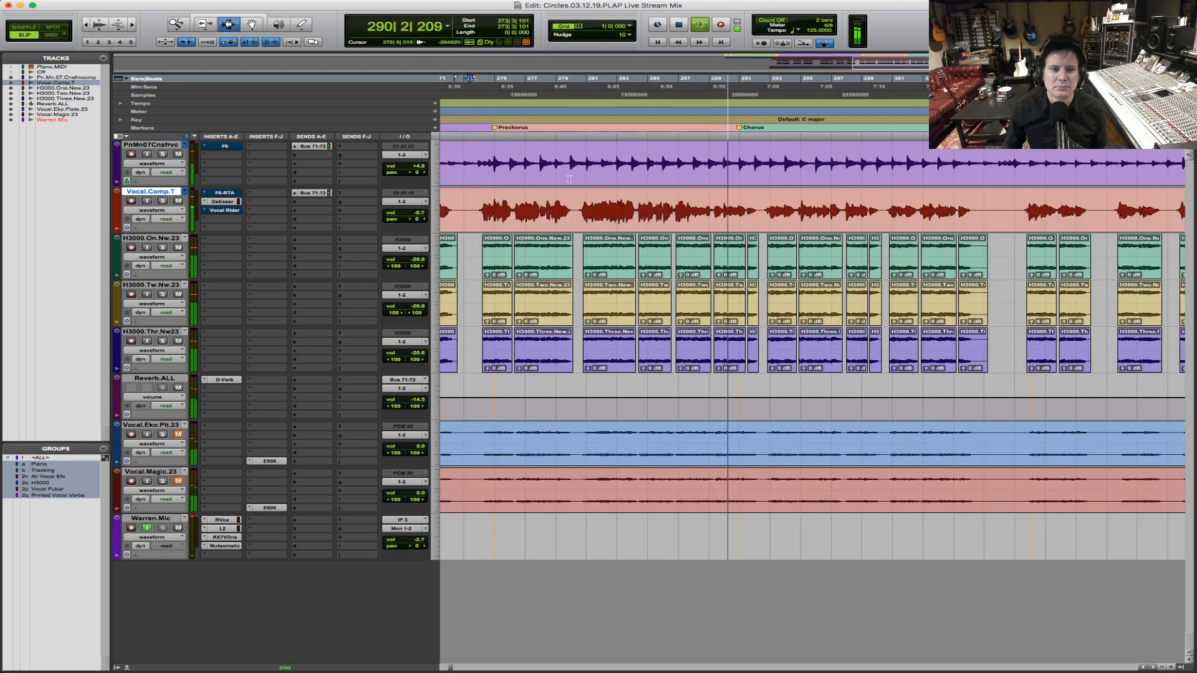
Step: Play the mix from bar 273 into the chorus and raise the Reverb.ALL track volume to about -6.6 dB
{"action": "left_click", "coordinate": [475, 202]}
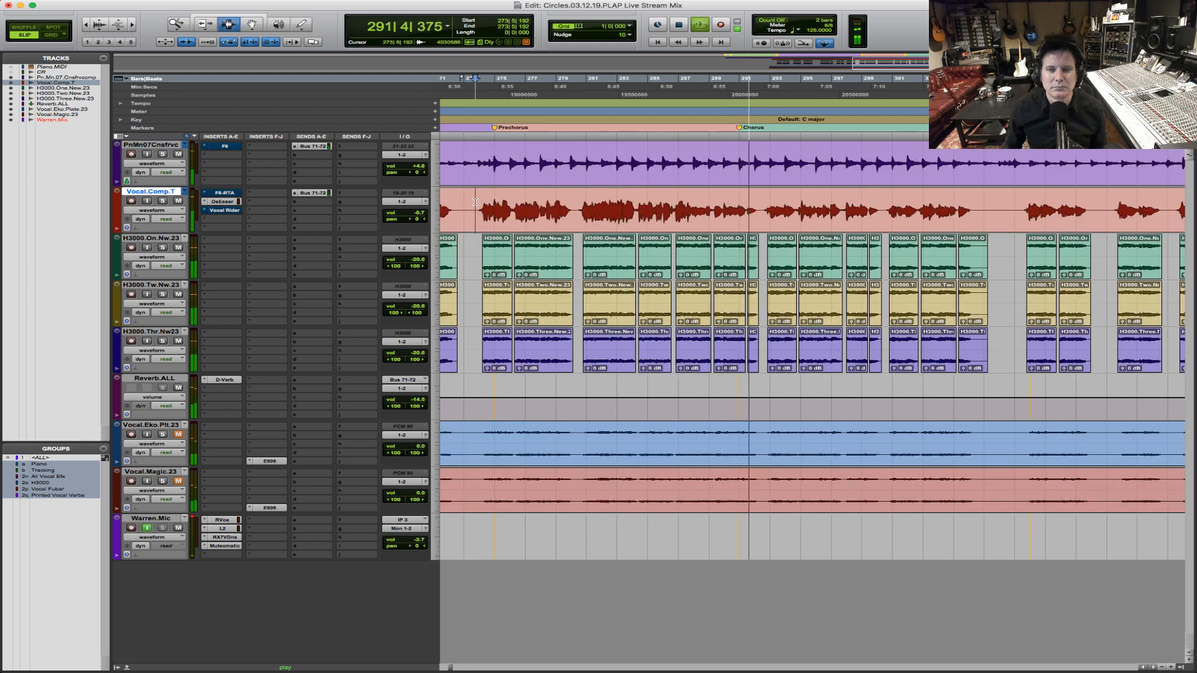
{"action": "key", "text": "space"}
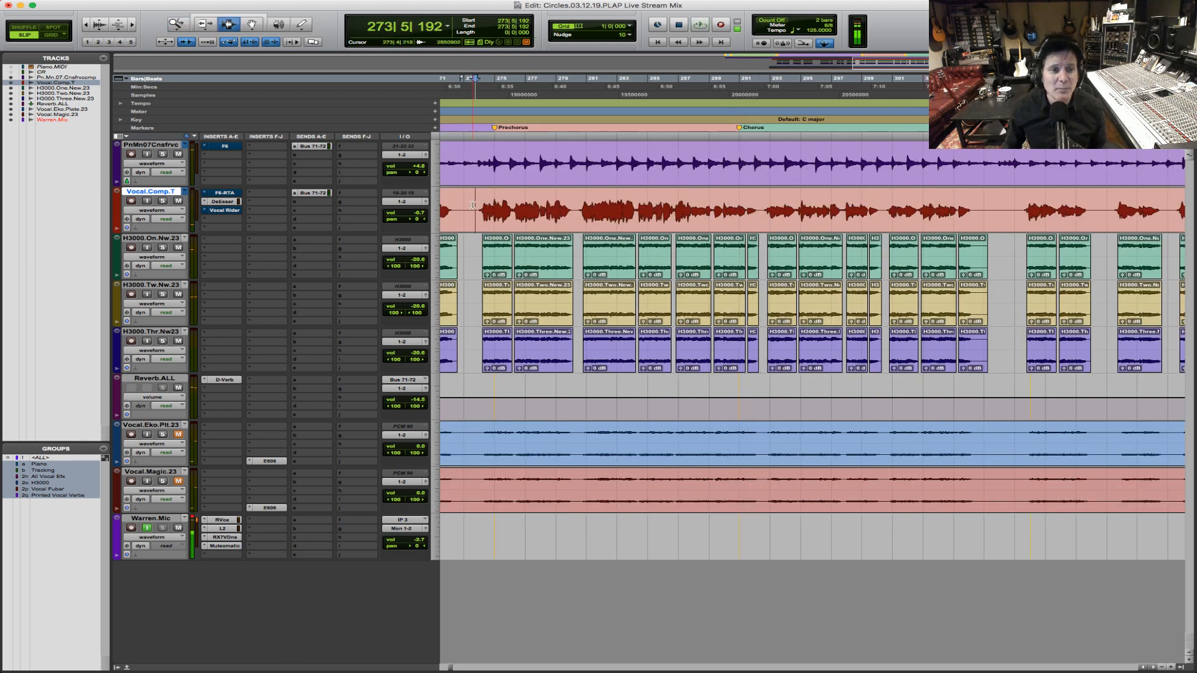
{"action": "left_click", "coordinate": [475, 164]}
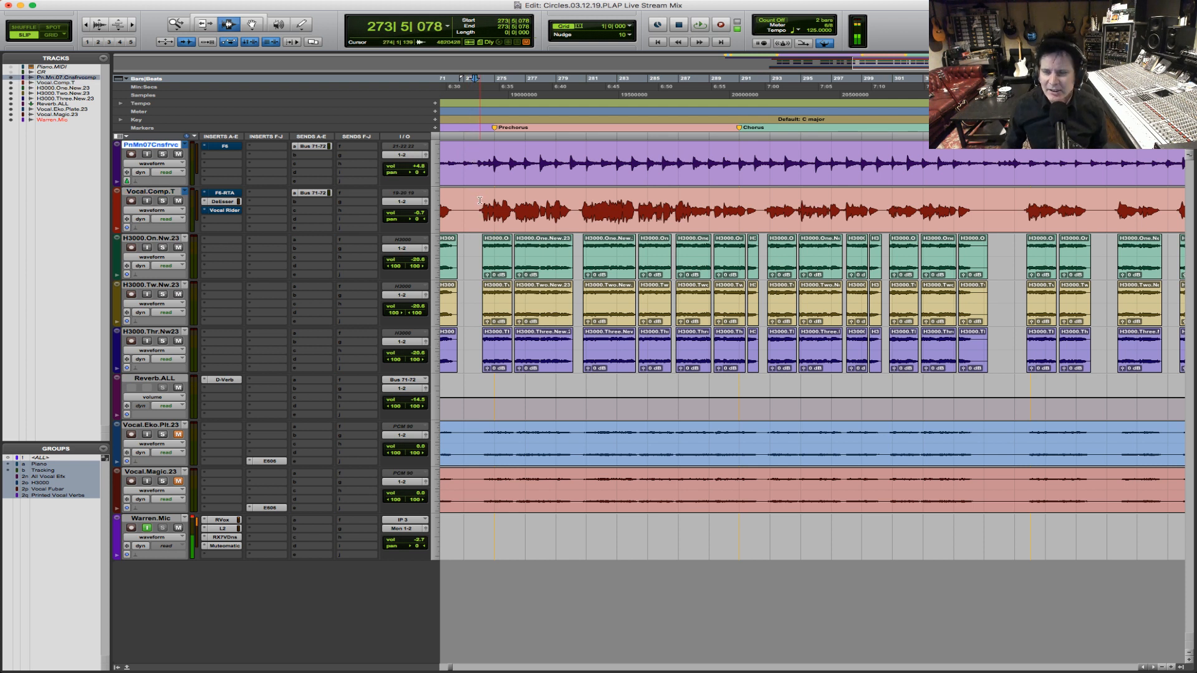
{"action": "key", "text": "space"}
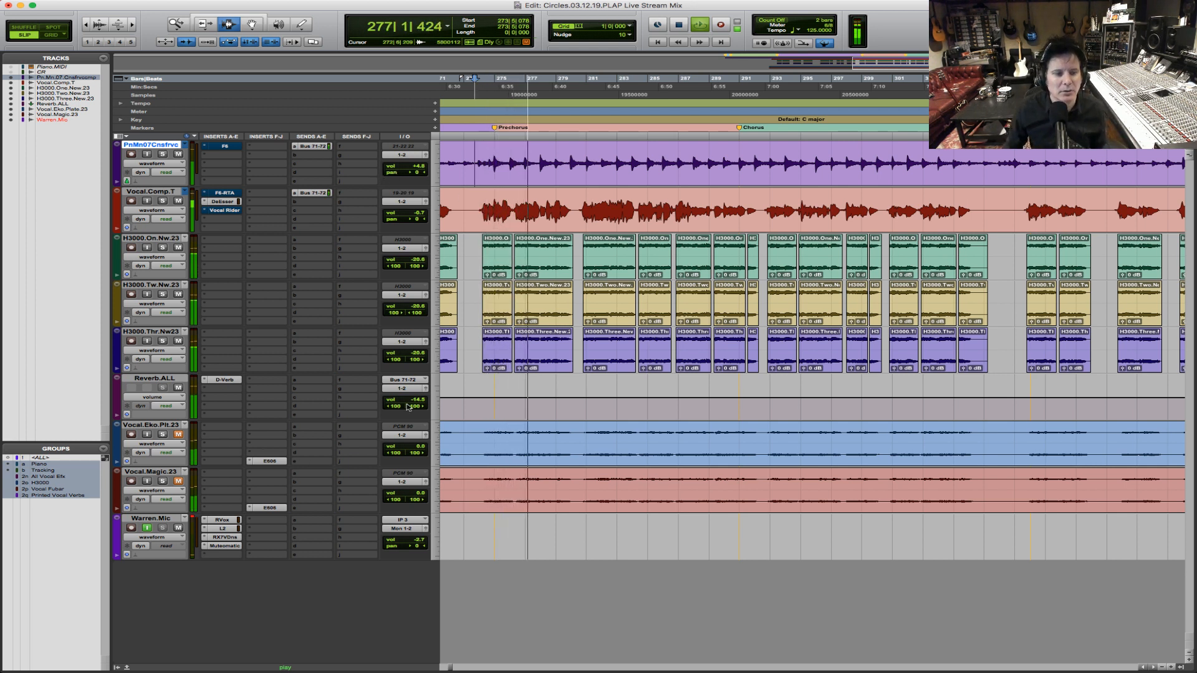
{"action": "left_click_drag", "start_coordinate": [419, 403], "coordinate": [428, 401]}
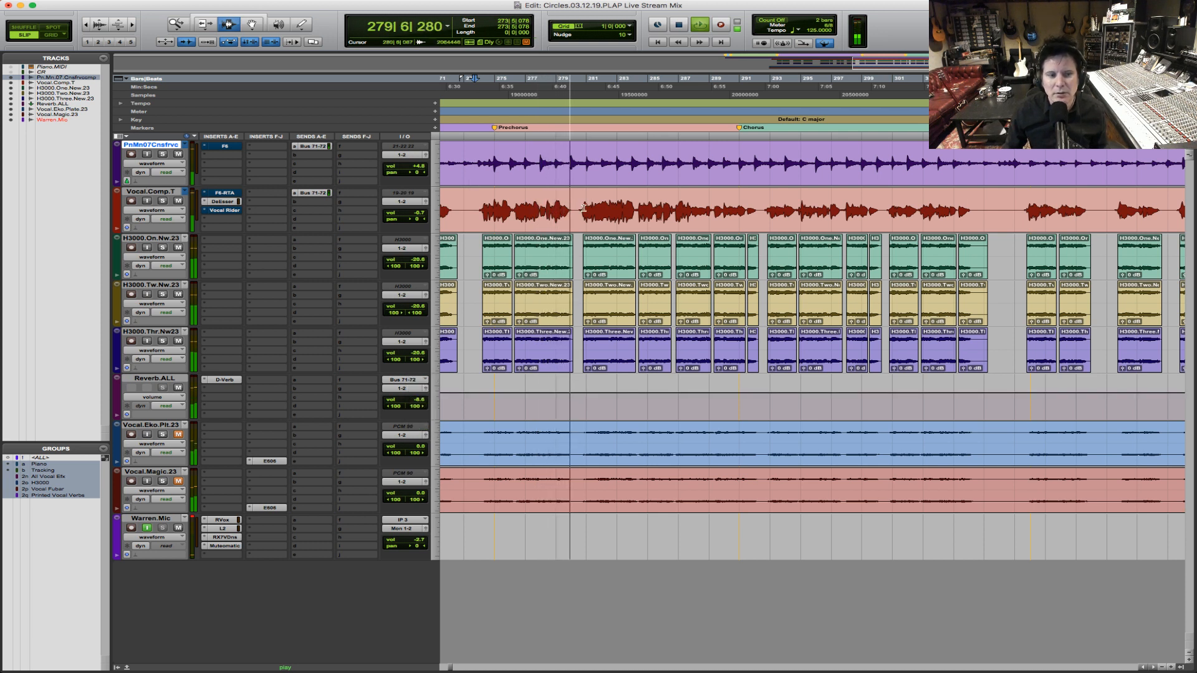
{"action": "key", "text": "space"}
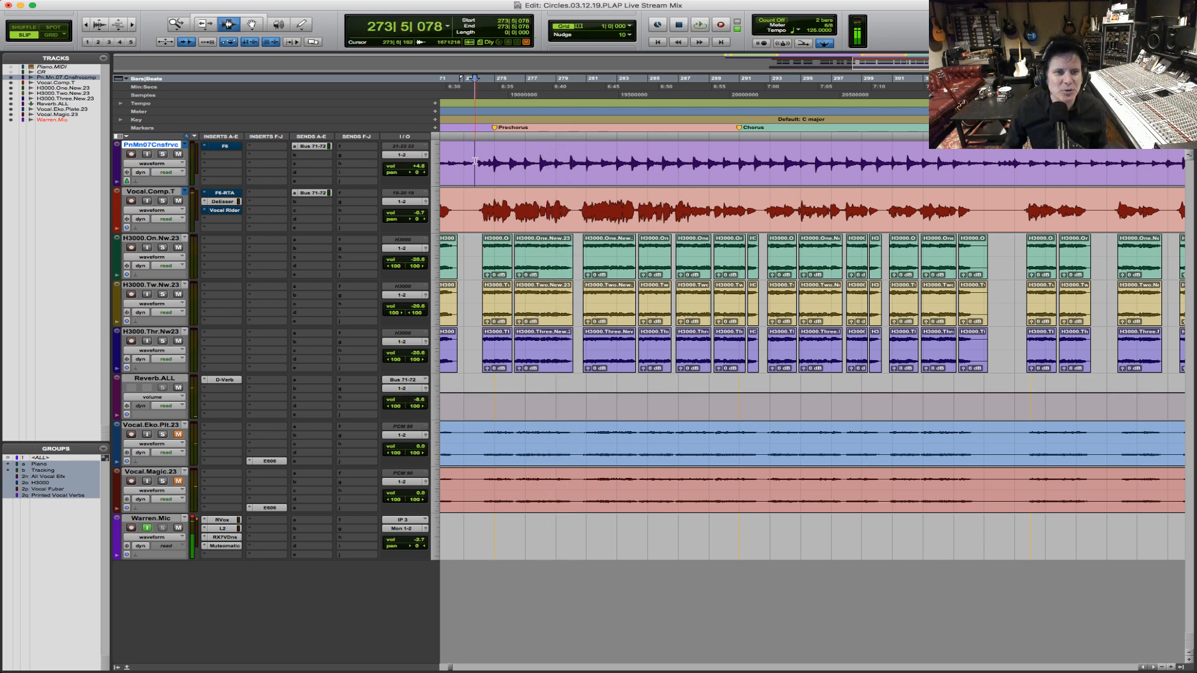
{"action": "key", "text": "space"}
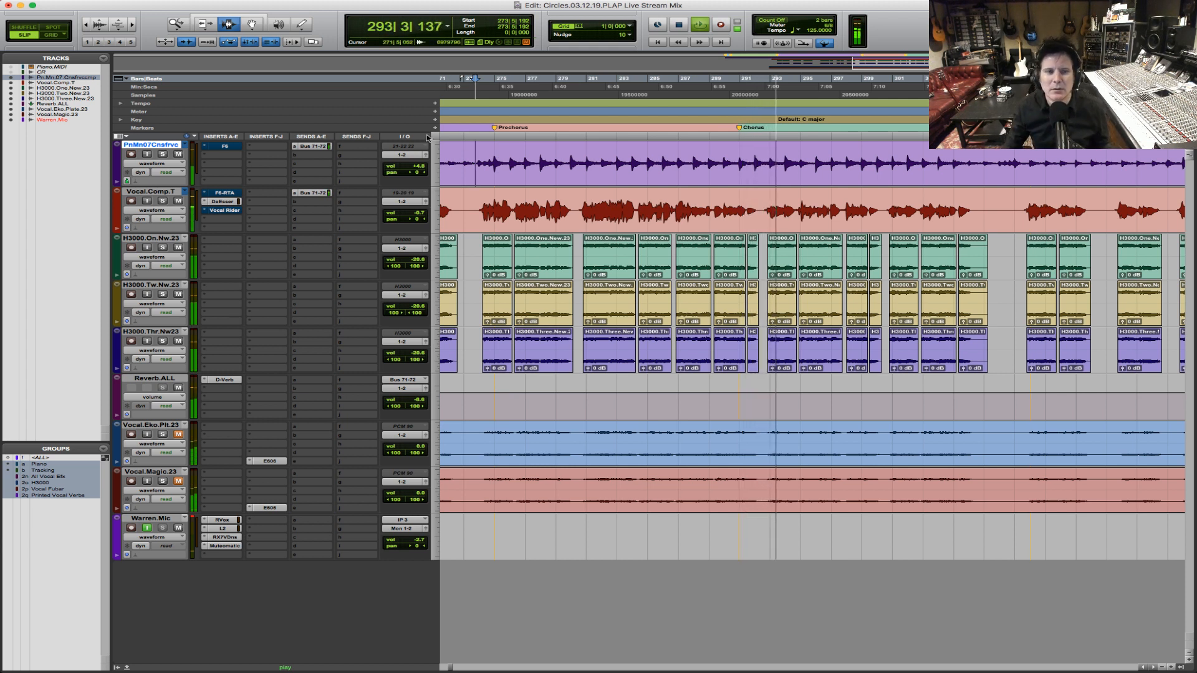
{"action": "key", "text": "space"}
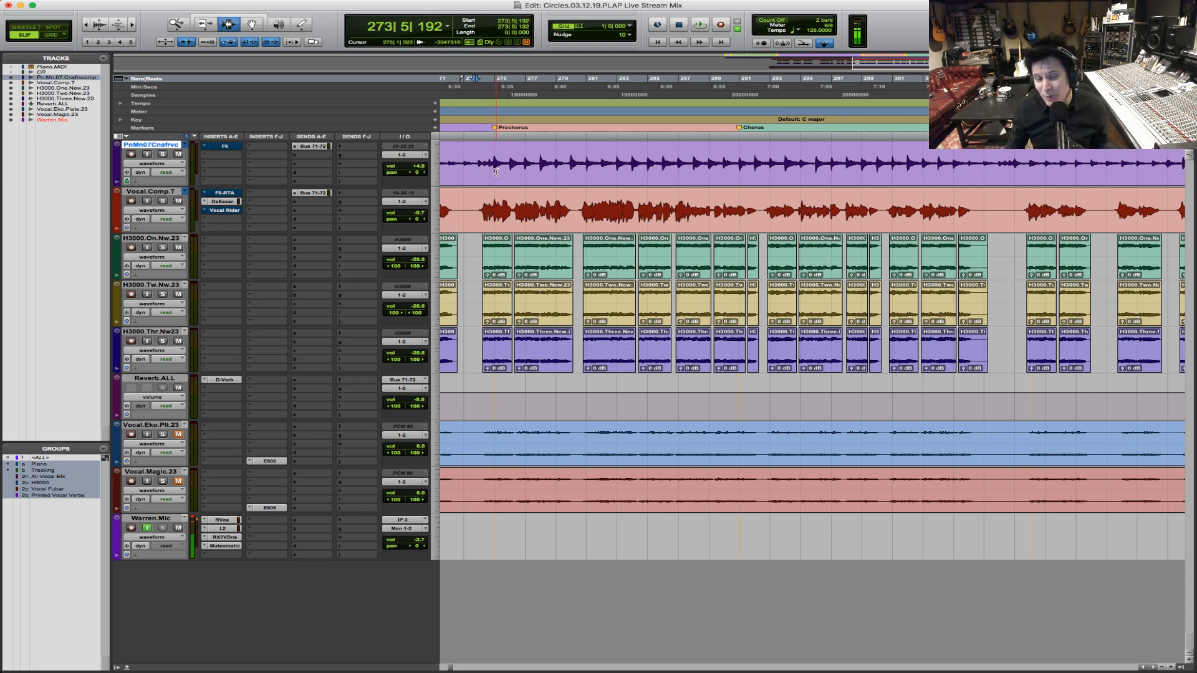
Step: Replay the prechorus from bar 273, raise the Reverb.ALL track volume to about -5.3 dB, and stop playback
{"action": "left_click", "coordinate": [474, 205]}
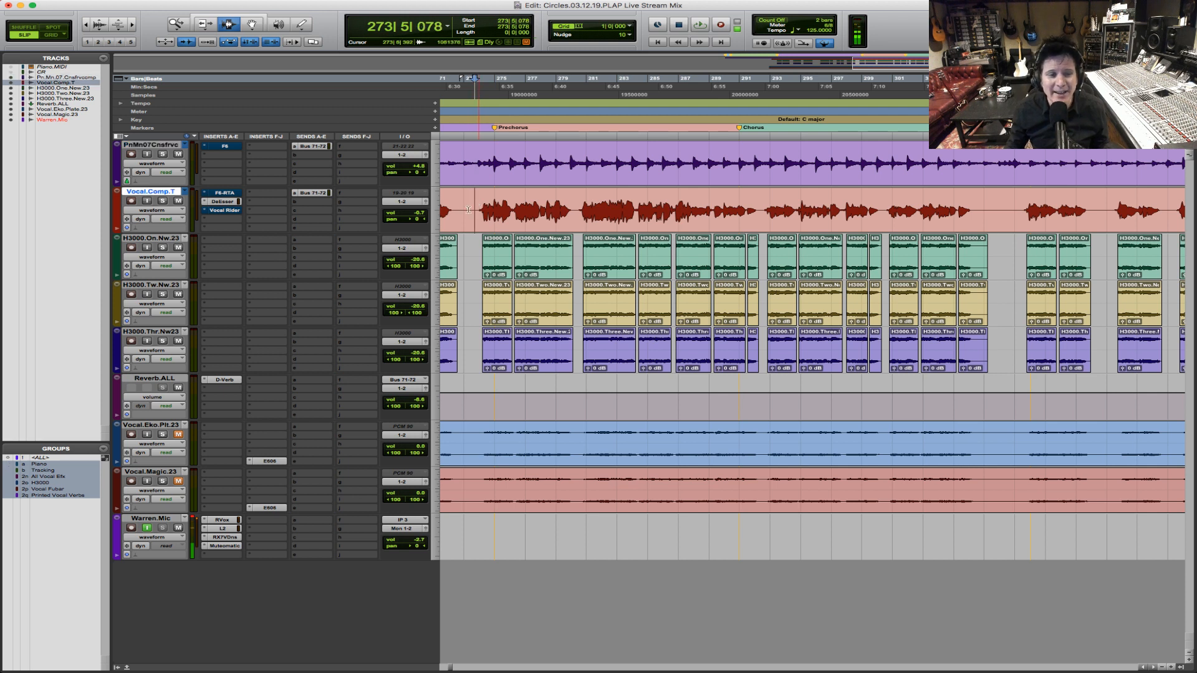
{"action": "key", "text": "space"}
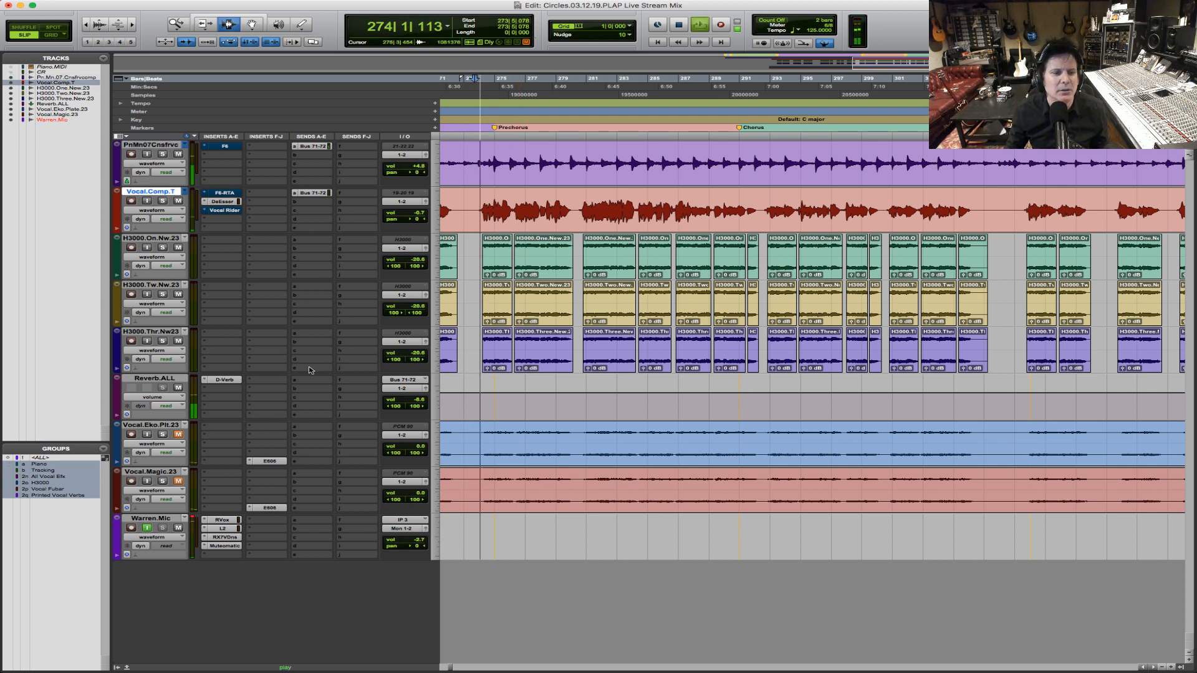
{"action": "left_click_drag", "start_coordinate": [416, 403], "coordinate": [417, 402]}
{"action": "key", "text": "space"}
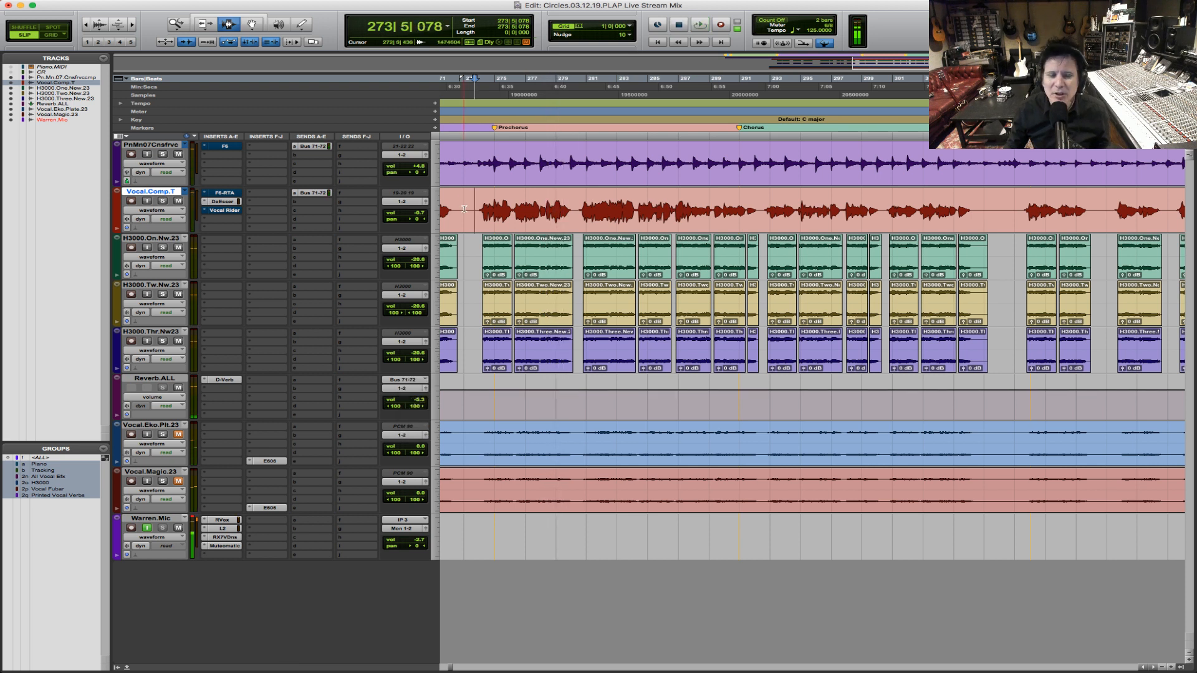
Step: Insert the BF-76 (mono) peak limiter after Vocal Rider on the Vocal.Comp.T track
{"action": "left_click", "coordinate": [206, 222]}
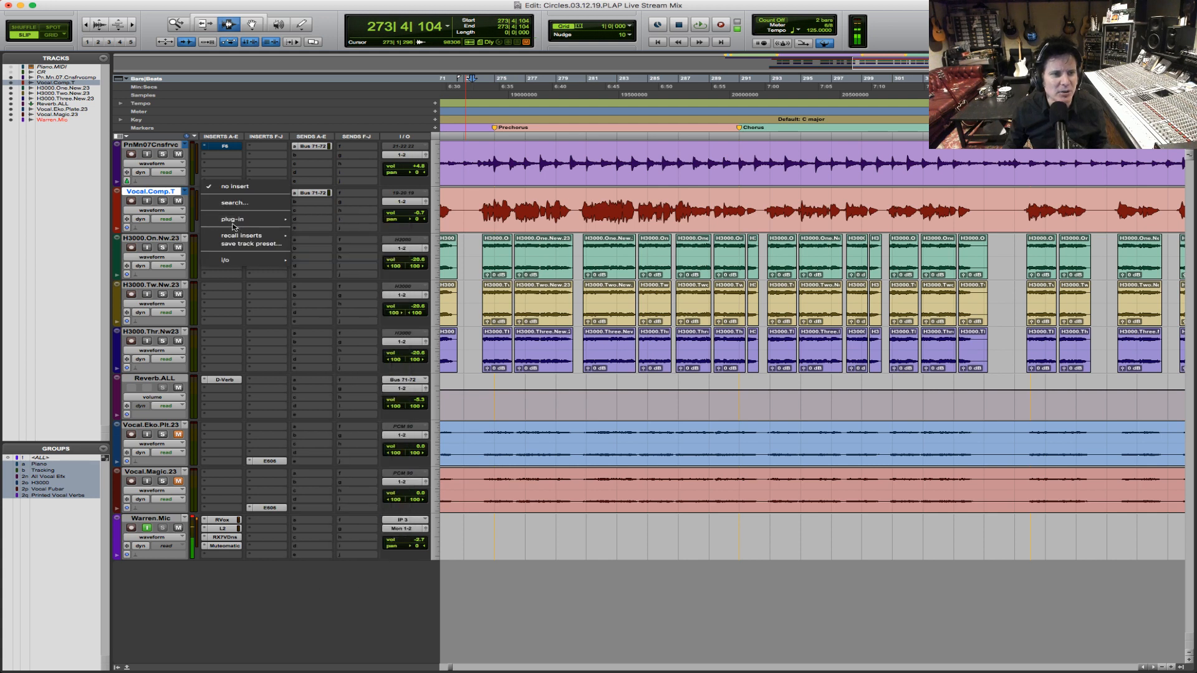
{"action": "mouse_move", "coordinate": [256, 219]}
{"action": "mouse_move", "coordinate": [367, 232]}
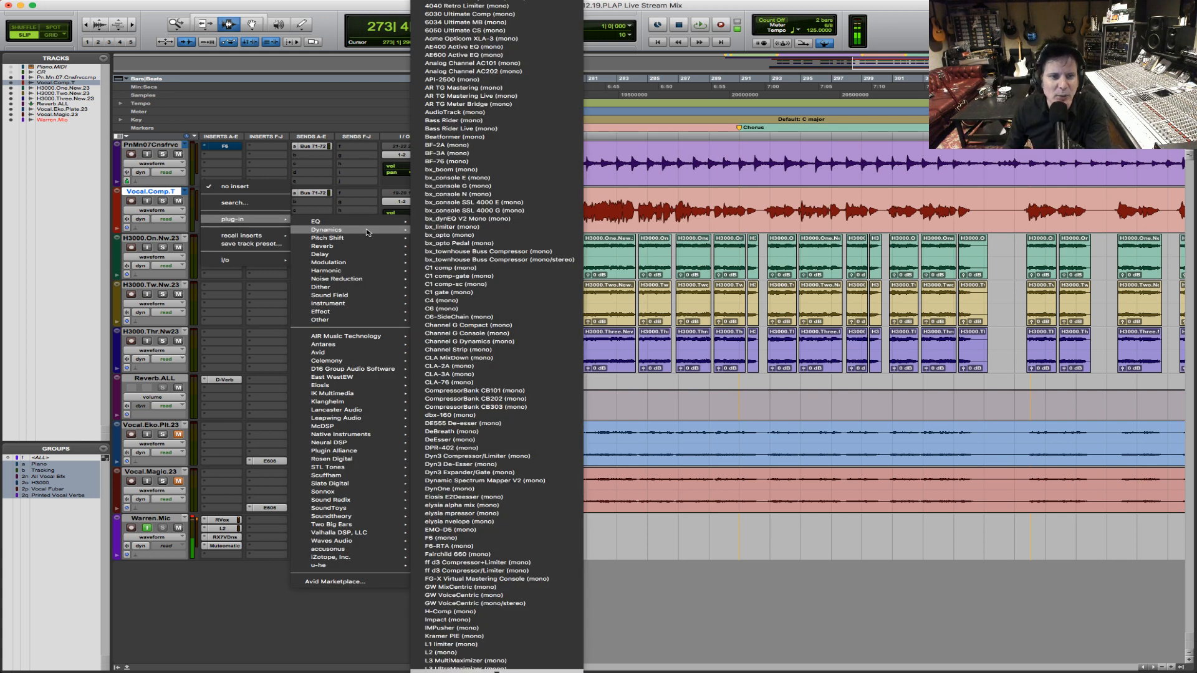
{"action": "left_click", "coordinate": [457, 163]}
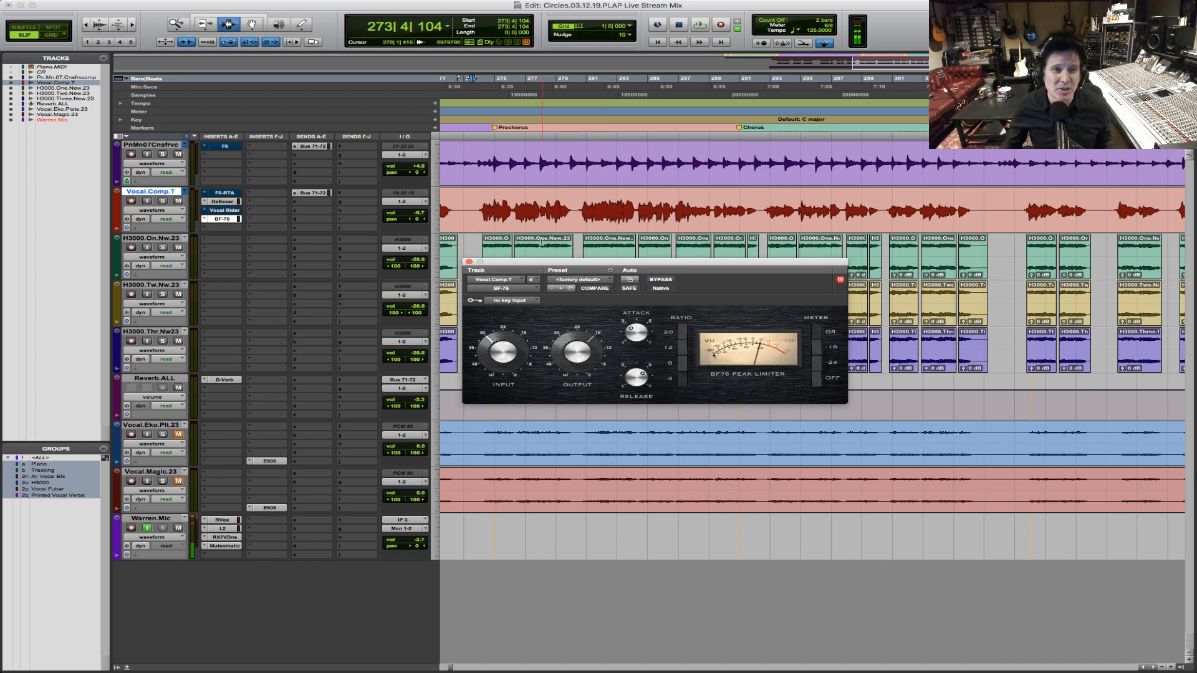
Step: Play the lead vocal from bar 280 into the chorus while adjusting the BF-76 input level, and stop playback
{"action": "left_click", "coordinate": [579, 210]}
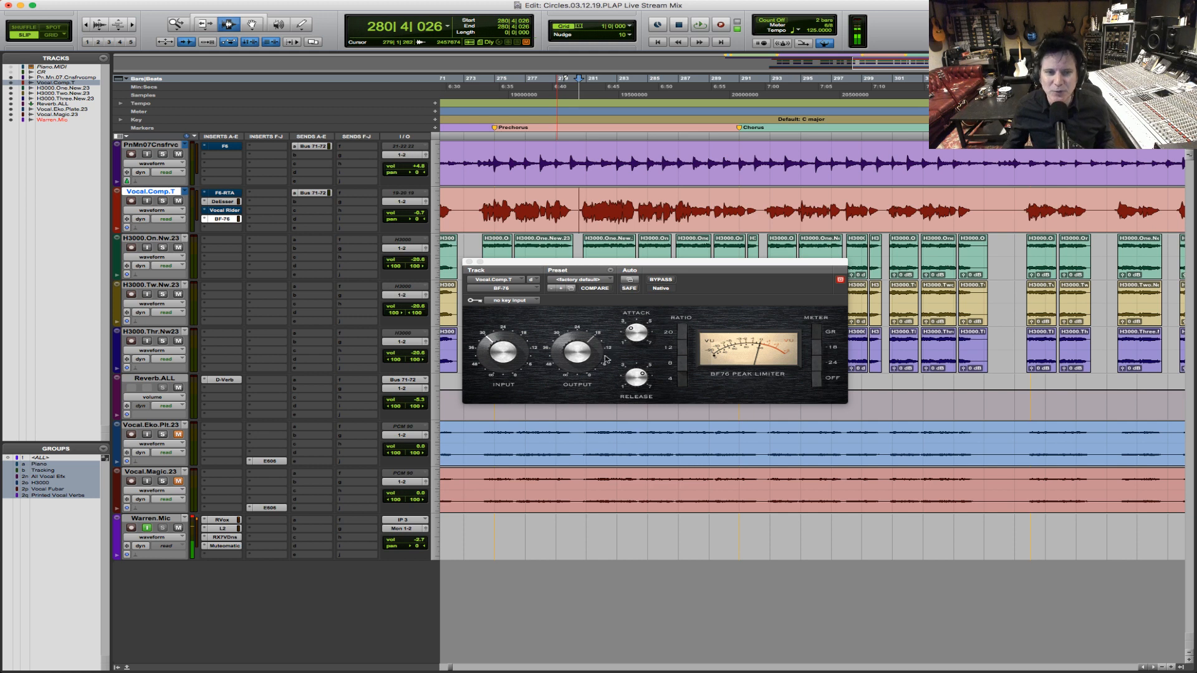
{"action": "key", "text": "space"}
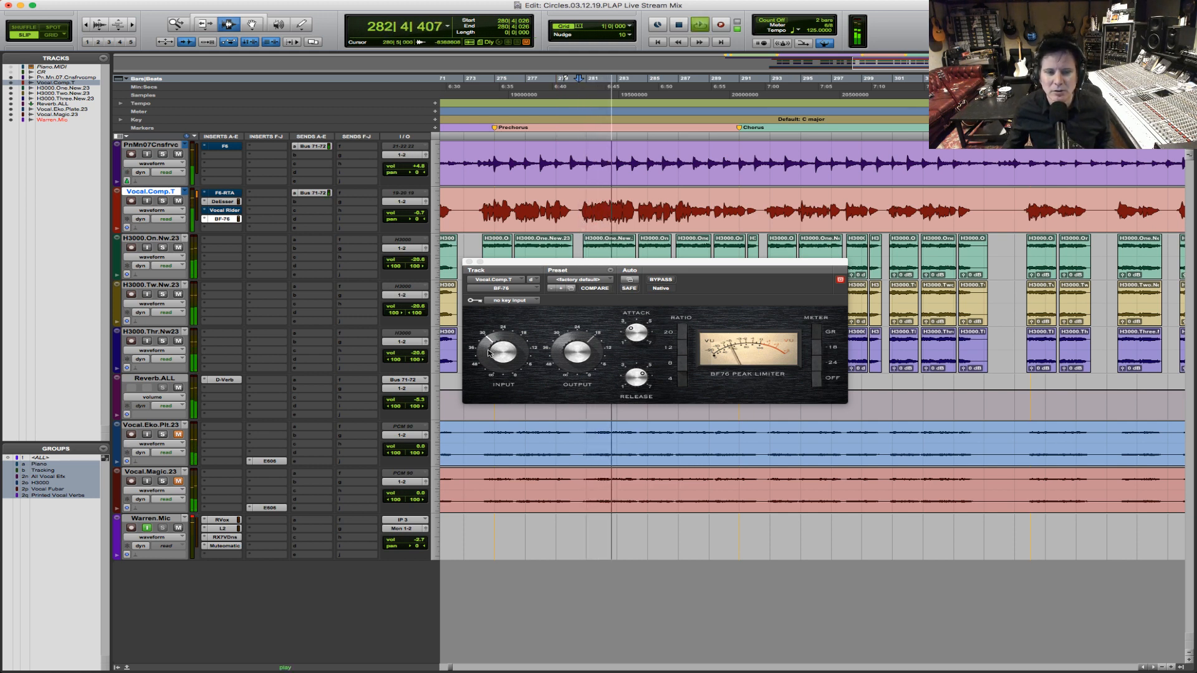
{"action": "left_click_drag", "start_coordinate": [489, 352], "coordinate": [488, 355]}
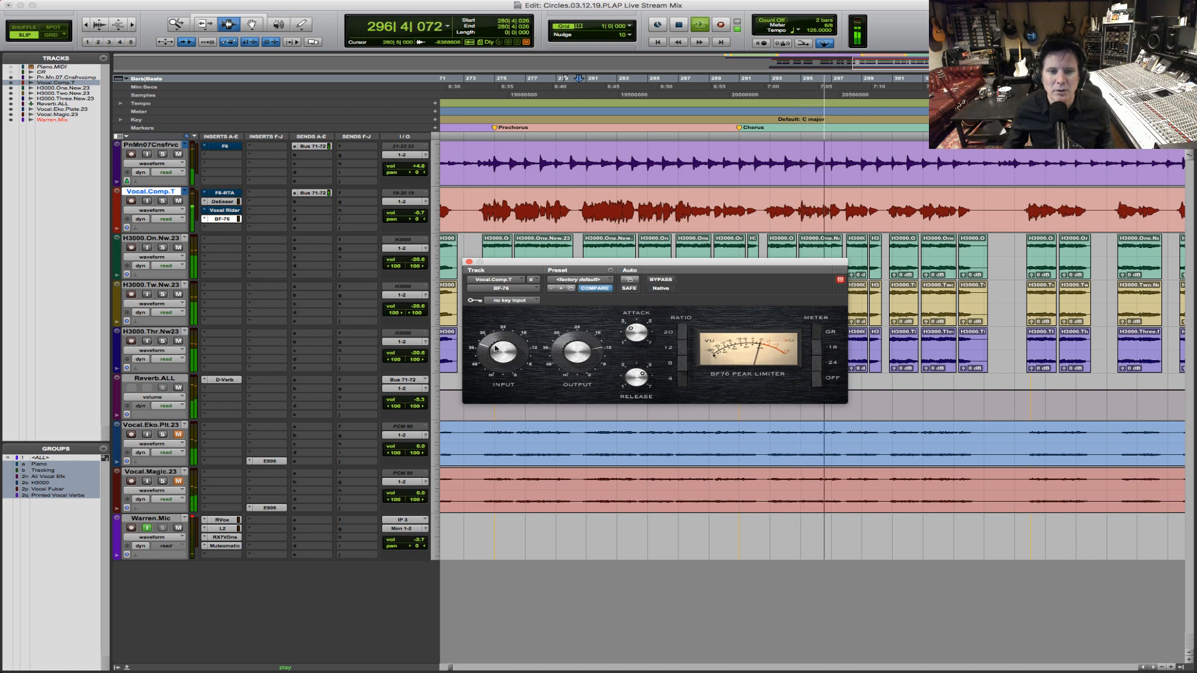
{"action": "key", "text": "space"}
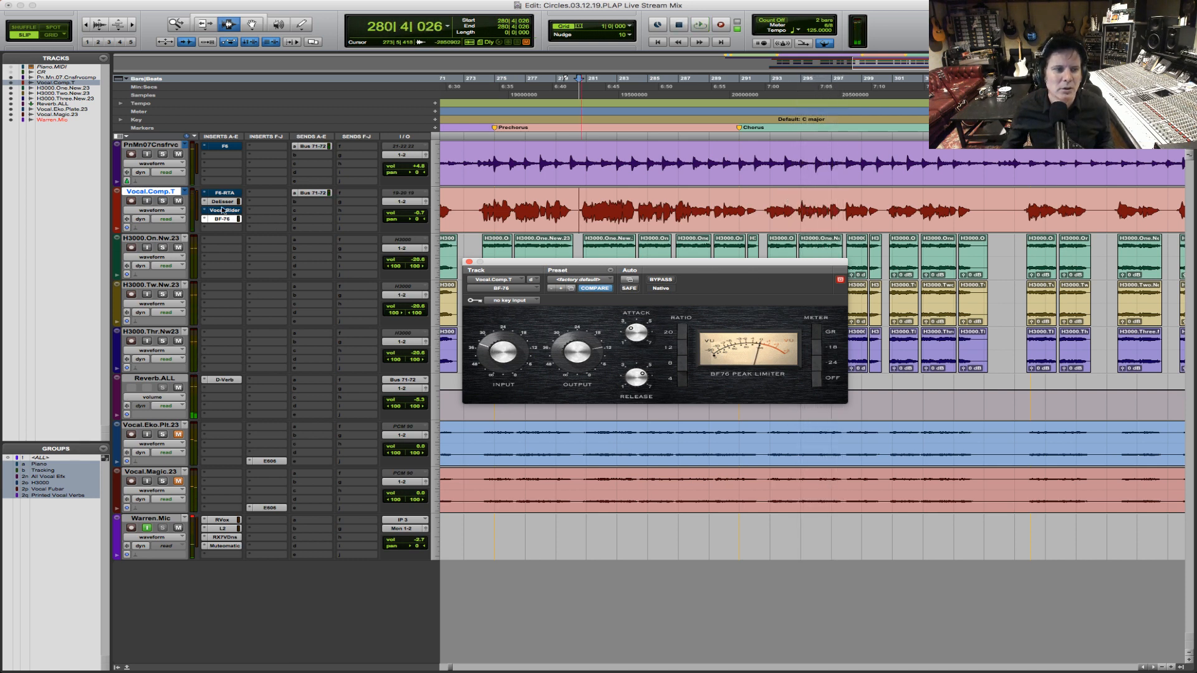
Step: Rearrange the lead vocal's inserts with the DeEsser first in place of F6-RTA, Vocal Rider inactive, and BF-76 last
{"action": "left_click", "coordinate": [225, 221]}
{"action": "left_click", "coordinate": [230, 211], "text": "super"}
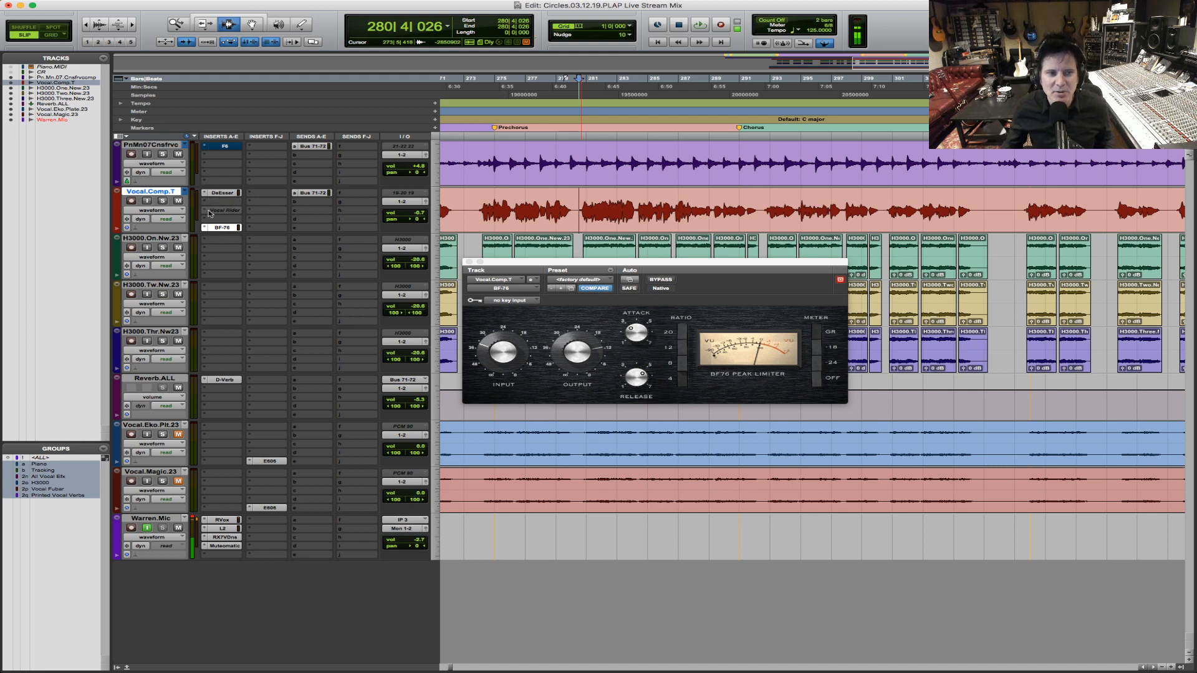
Step: Insert EQ3 1-Band (mono) in the empty slot after the DeEsser on the Vocal.Comp.T track
{"action": "left_click", "coordinate": [203, 202]}
{"action": "mouse_move", "coordinate": [237, 201]}
{"action": "mouse_move", "coordinate": [349, 204]}
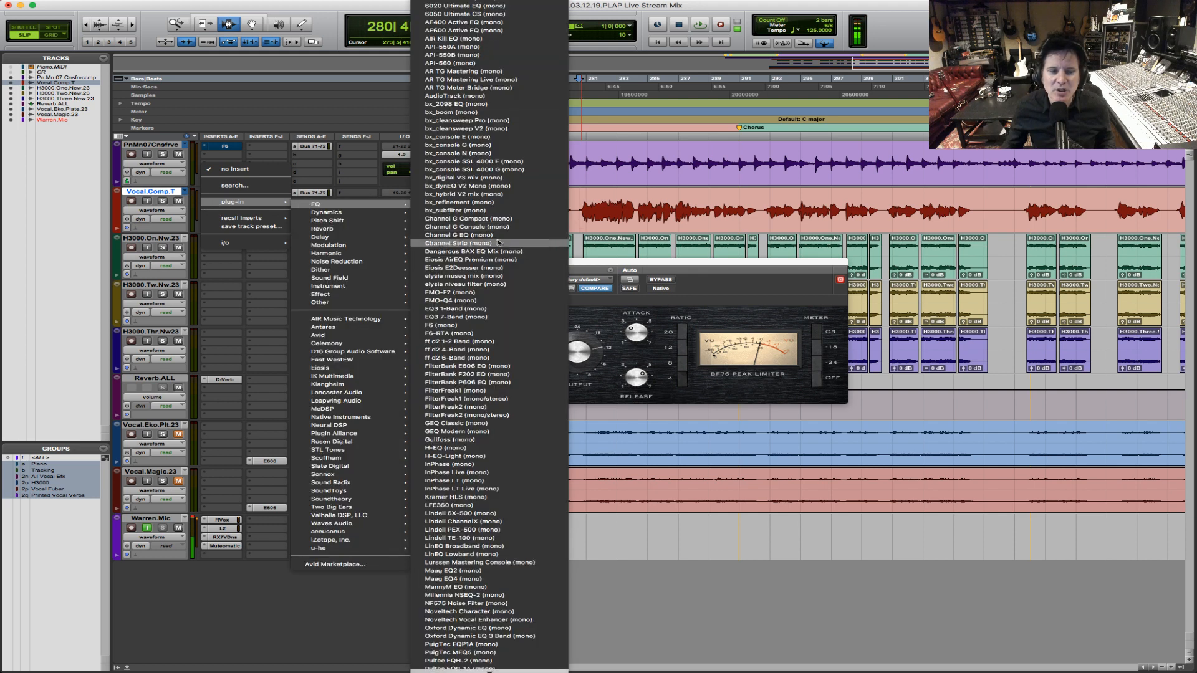
{"action": "scroll", "coordinate": [489, 555], "scroll_direction": "down", "scroll_amount": 6}
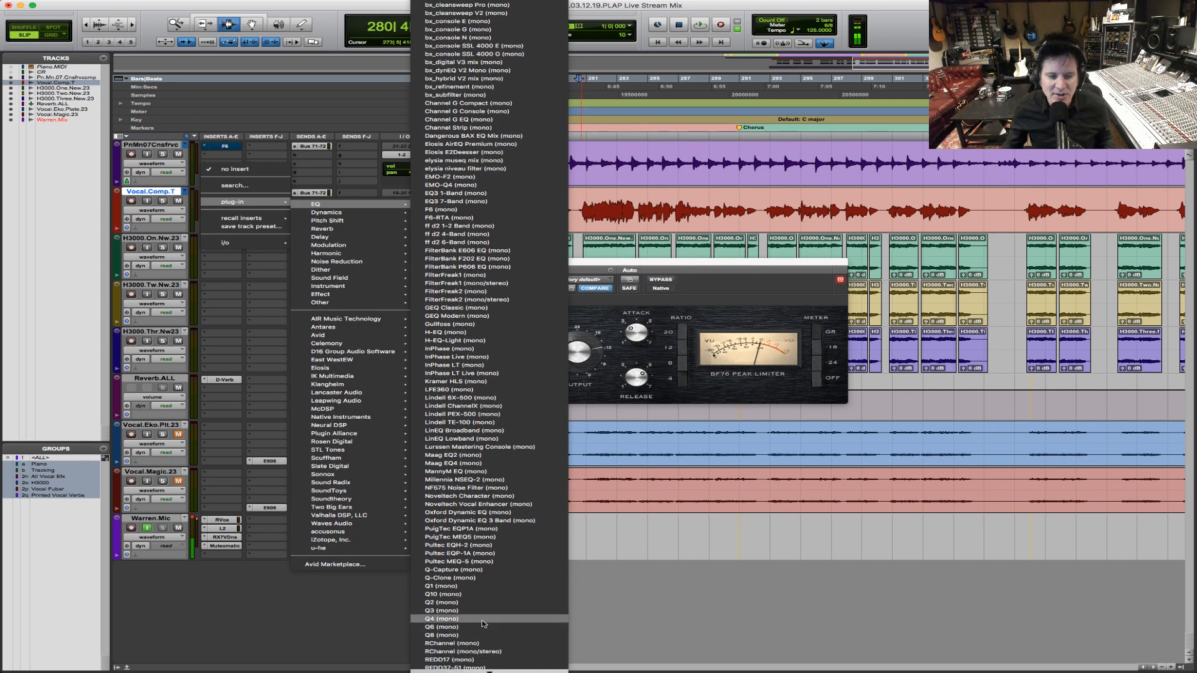
{"action": "scroll", "coordinate": [475, 18], "scroll_direction": "up", "scroll_amount": 2}
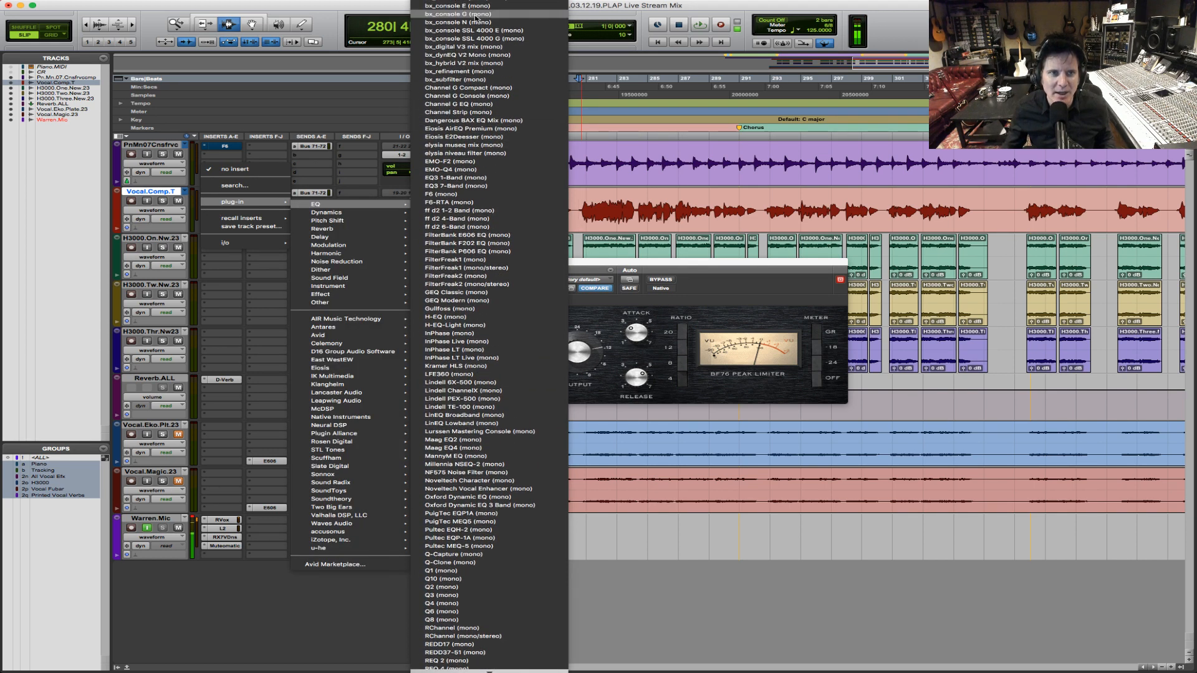
{"action": "scroll", "coordinate": [489, 19], "scroll_direction": "up", "scroll_amount": 5}
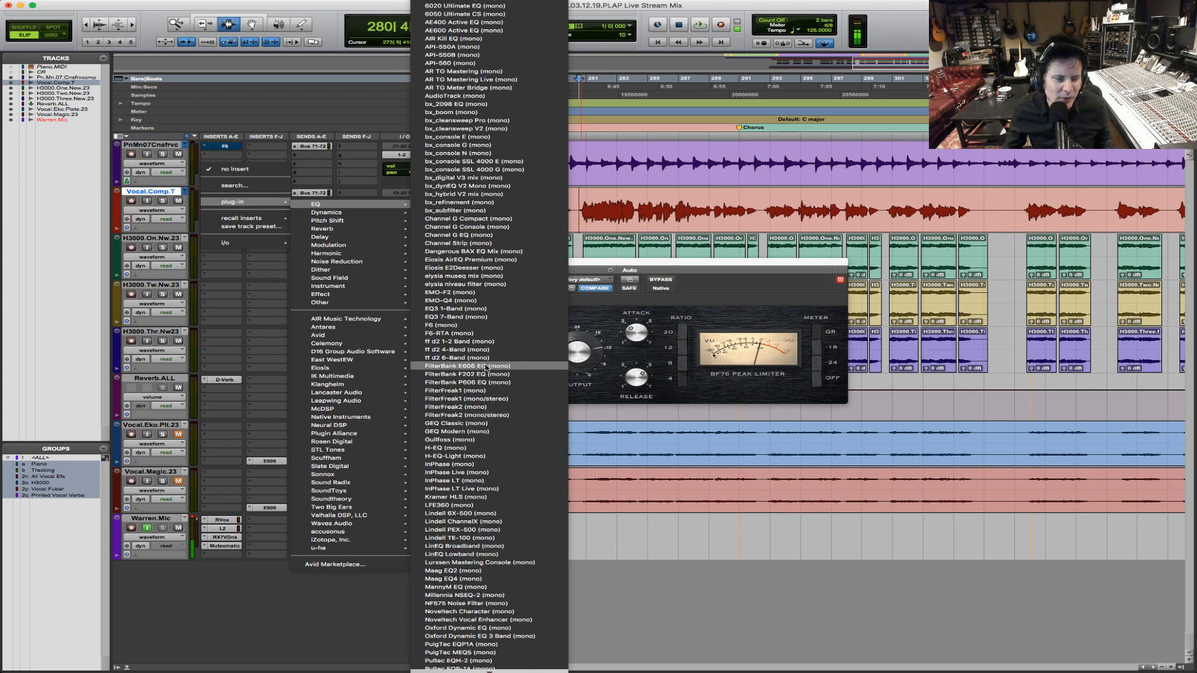
{"action": "left_click", "coordinate": [481, 310]}
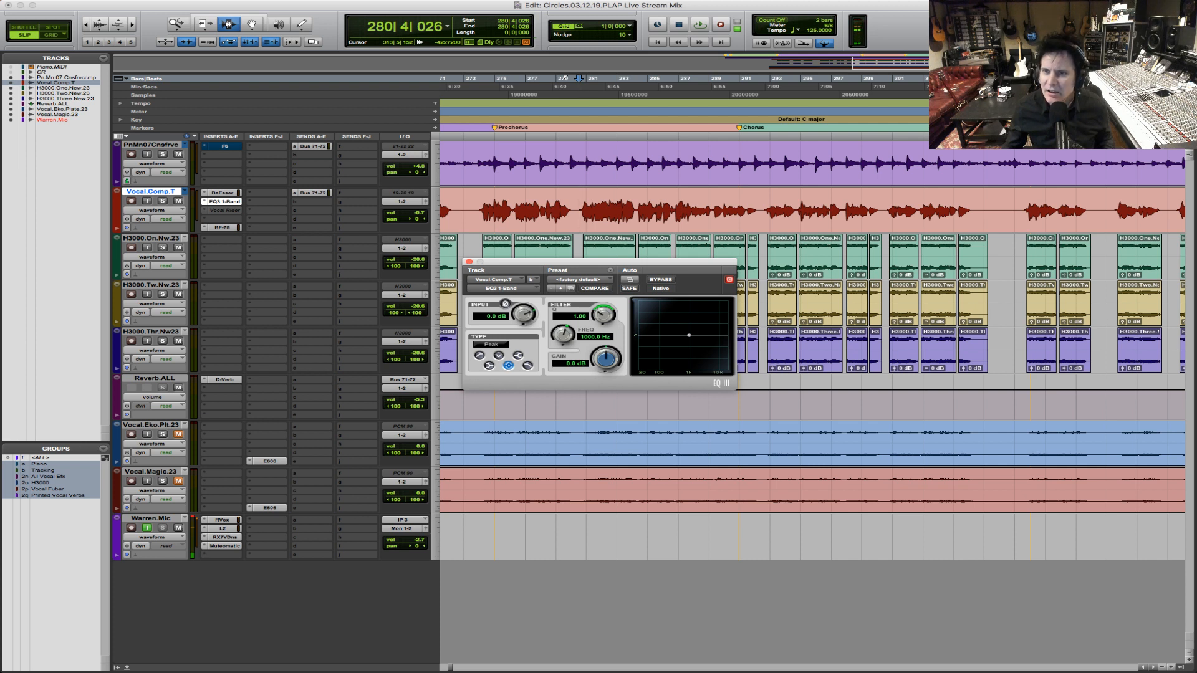
Step: Reopen the BF-76, place its window beside the EQ3 1-Band window below the lead vocal waveform, and zoom out the timeline
{"action": "left_click_drag", "start_coordinate": [651, 262], "coordinate": [648, 184]}
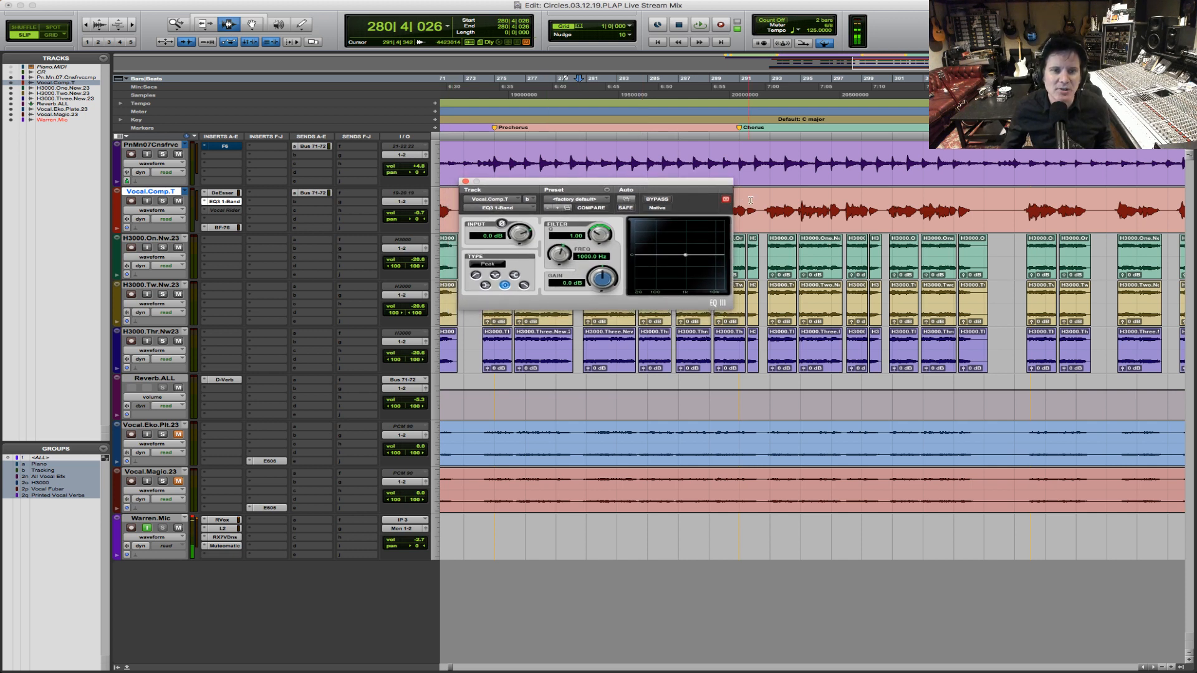
{"action": "left_click_drag", "start_coordinate": [703, 184], "coordinate": [597, 110]}
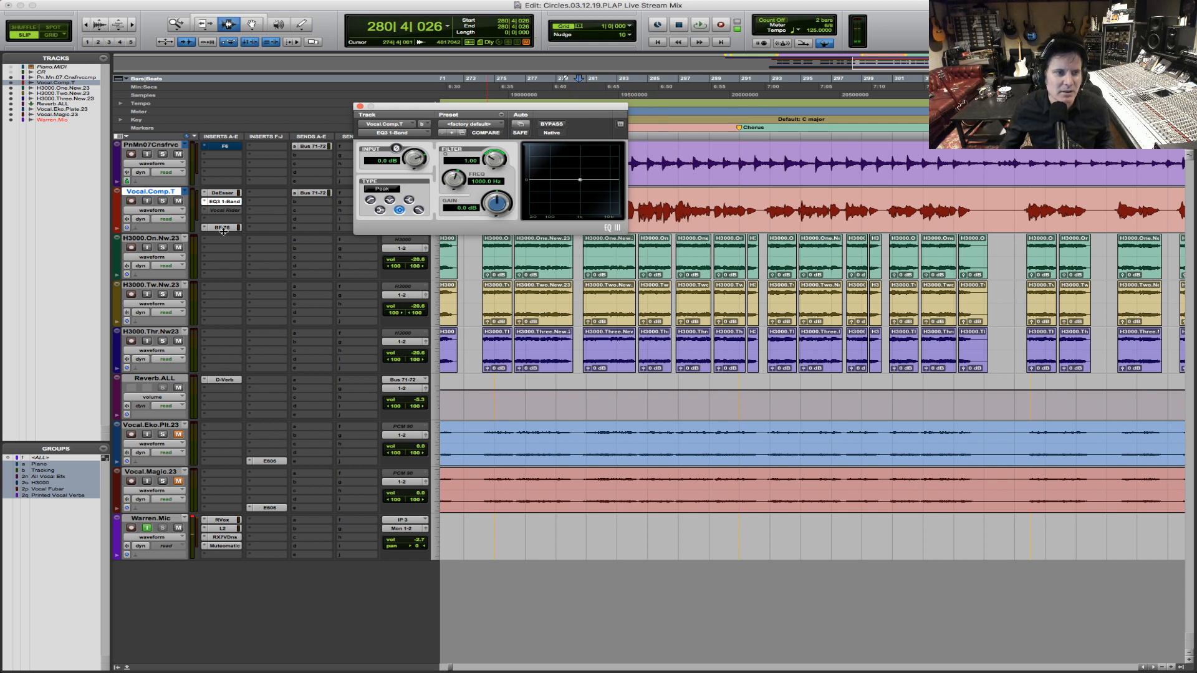
{"action": "left_click", "coordinate": [223, 227]}
{"action": "left_click_drag", "start_coordinate": [692, 183], "coordinate": [859, 175]}
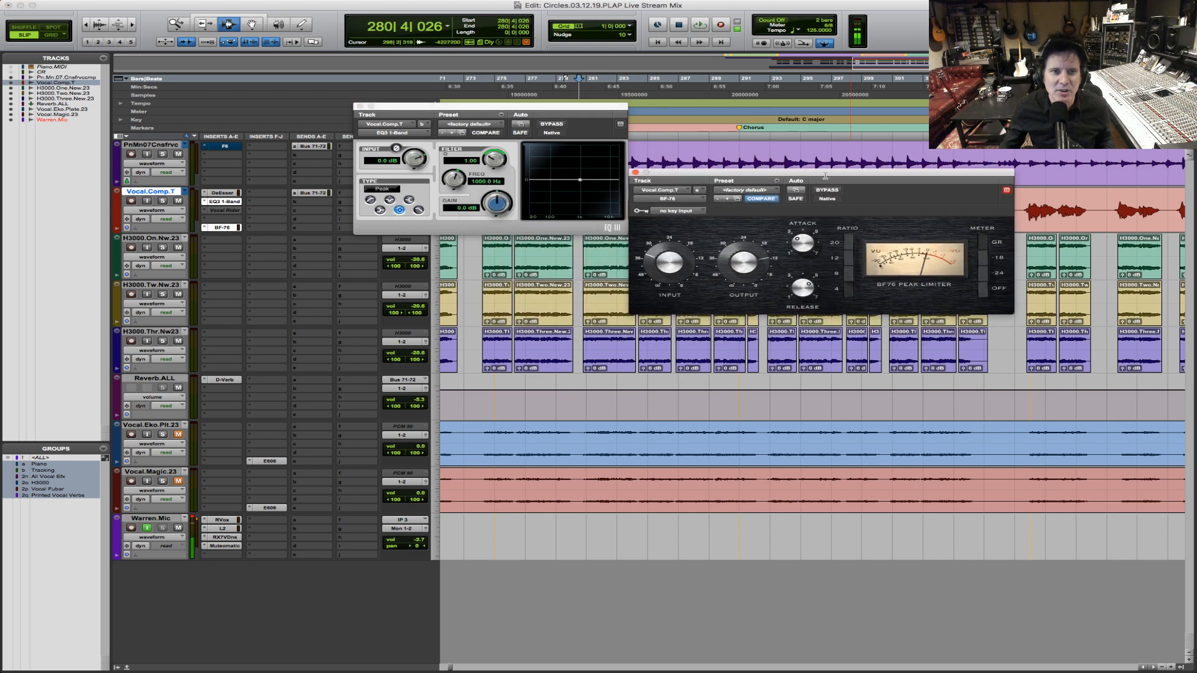
{"action": "left_click_drag", "start_coordinate": [545, 107], "coordinate": [557, 268]}
{"action": "key", "text": "r"}
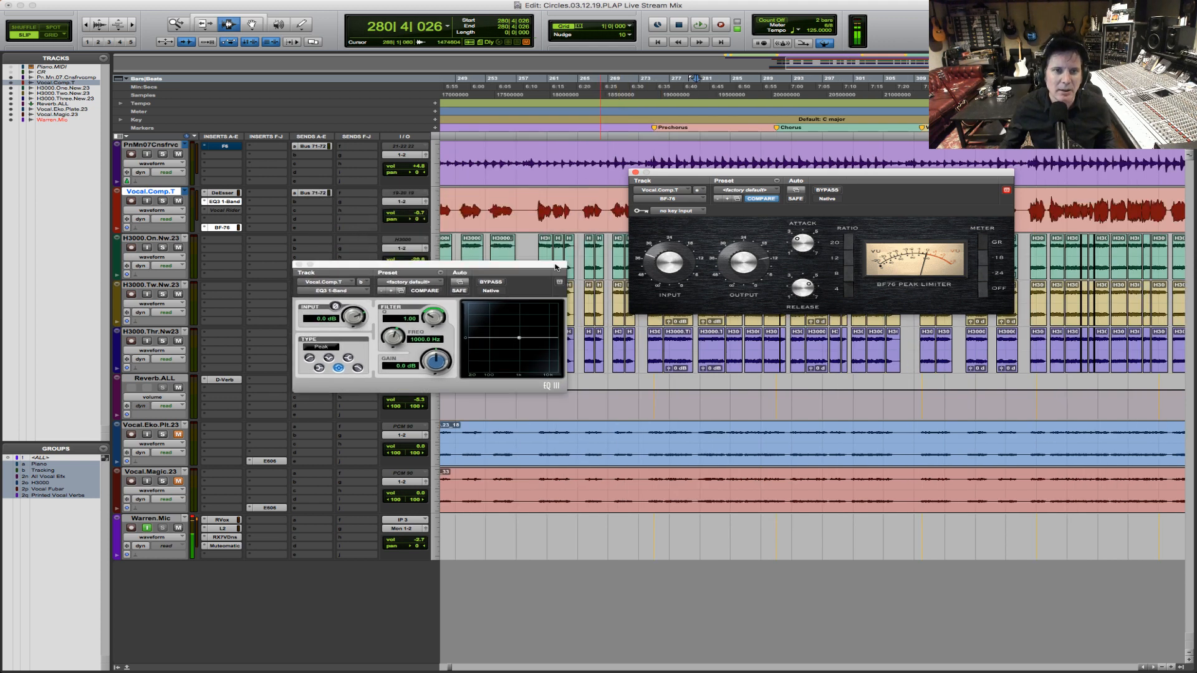
{"action": "left_click_drag", "start_coordinate": [823, 177], "coordinate": [792, 256]}
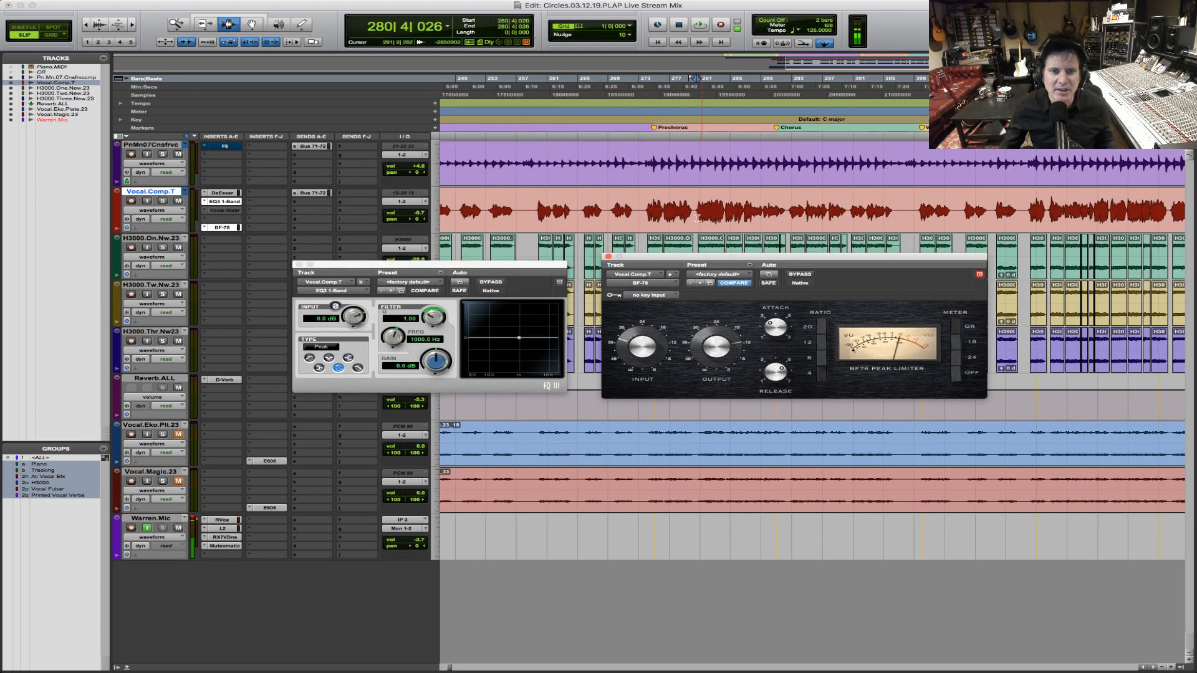
{"action": "key", "text": "t"}
{"action": "key", "text": "t"}
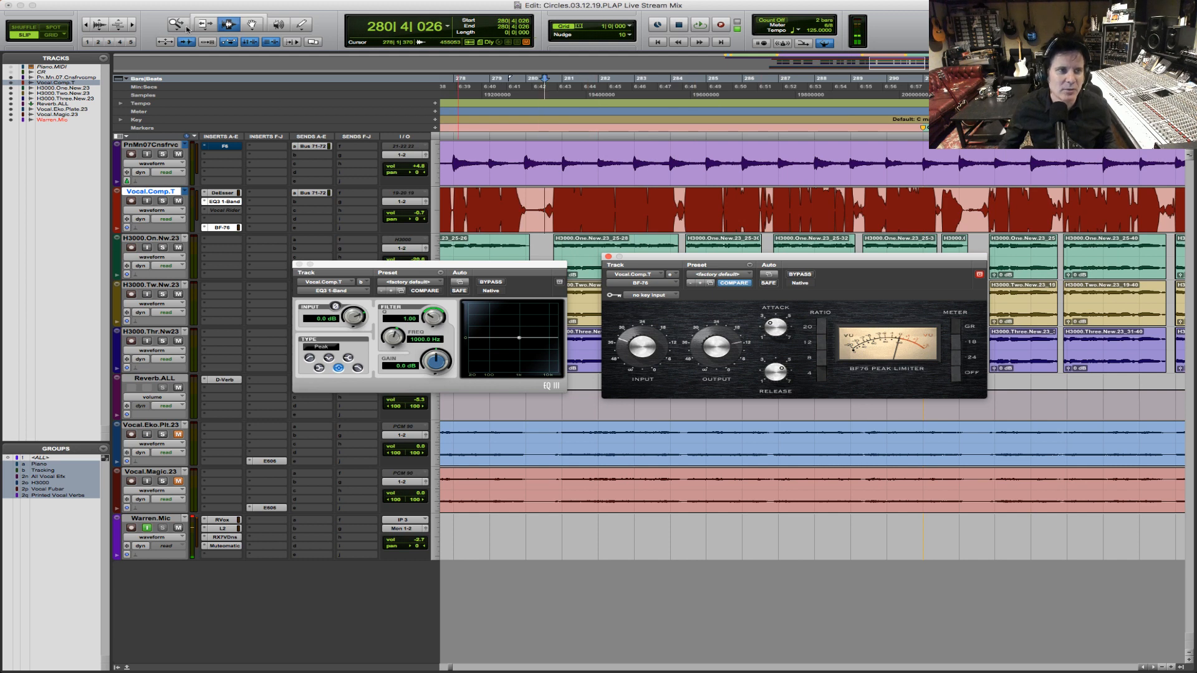
{"action": "key", "text": "r"}
{"action": "key", "text": "r"}
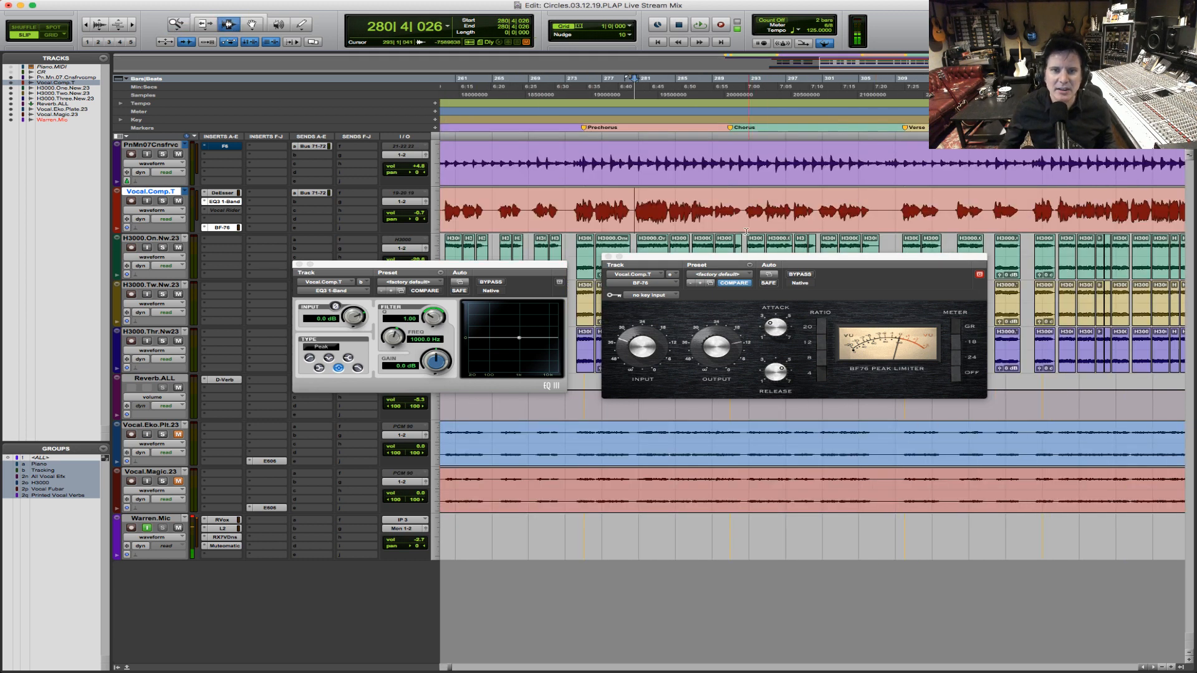
Step: Select the lead vocal phrase on Vocal.Comp.T from about bar 280 to bar 284 and play it in a loop
{"action": "key", "text": "t"}
{"action": "key", "text": "t"}
{"action": "left_click_drag", "start_coordinate": [542, 214], "coordinate": [658, 214]}
{"action": "key", "text": "space"}
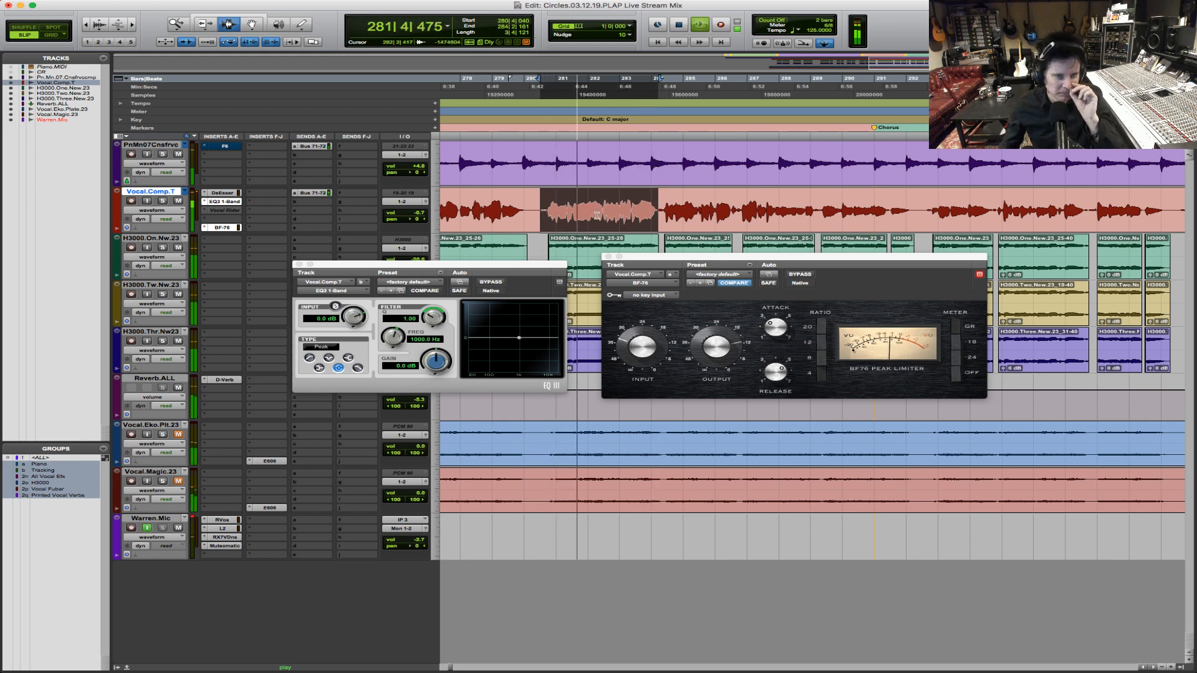
{"action": "left_click", "coordinate": [628, 349]}
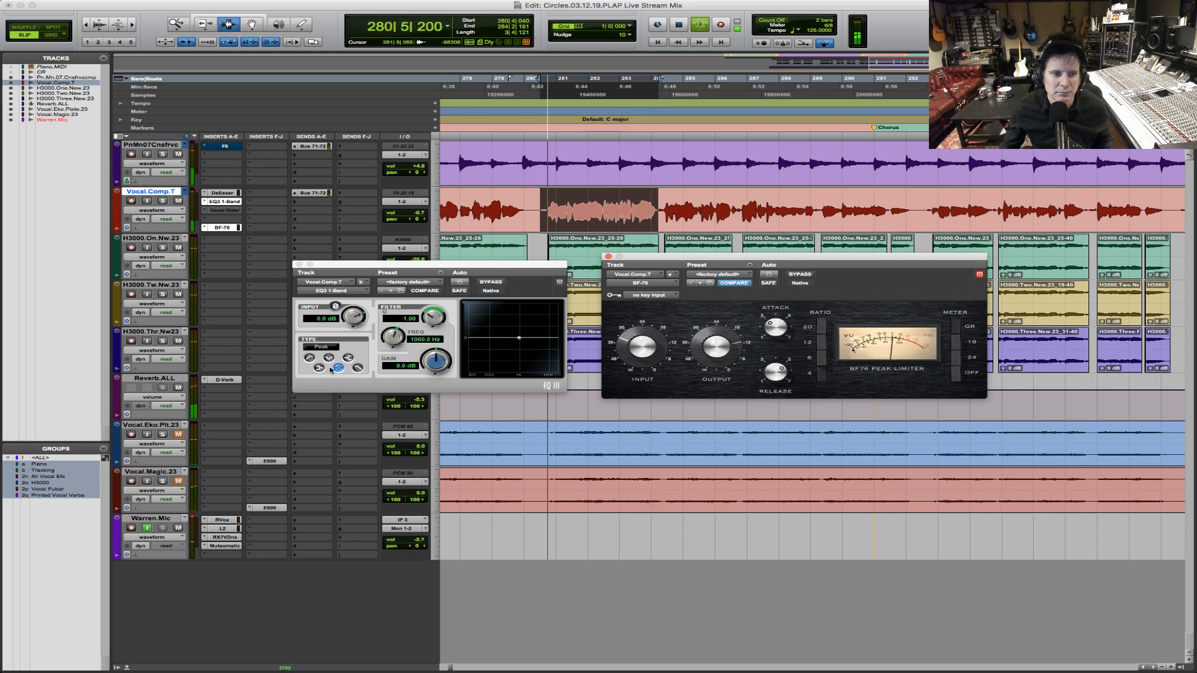
Step: Set the EQ3 1-Band to a high-pass filter at about 128 Hz with a 6 dB/oct slope, and stop playback
{"action": "left_click", "coordinate": [309, 358]}
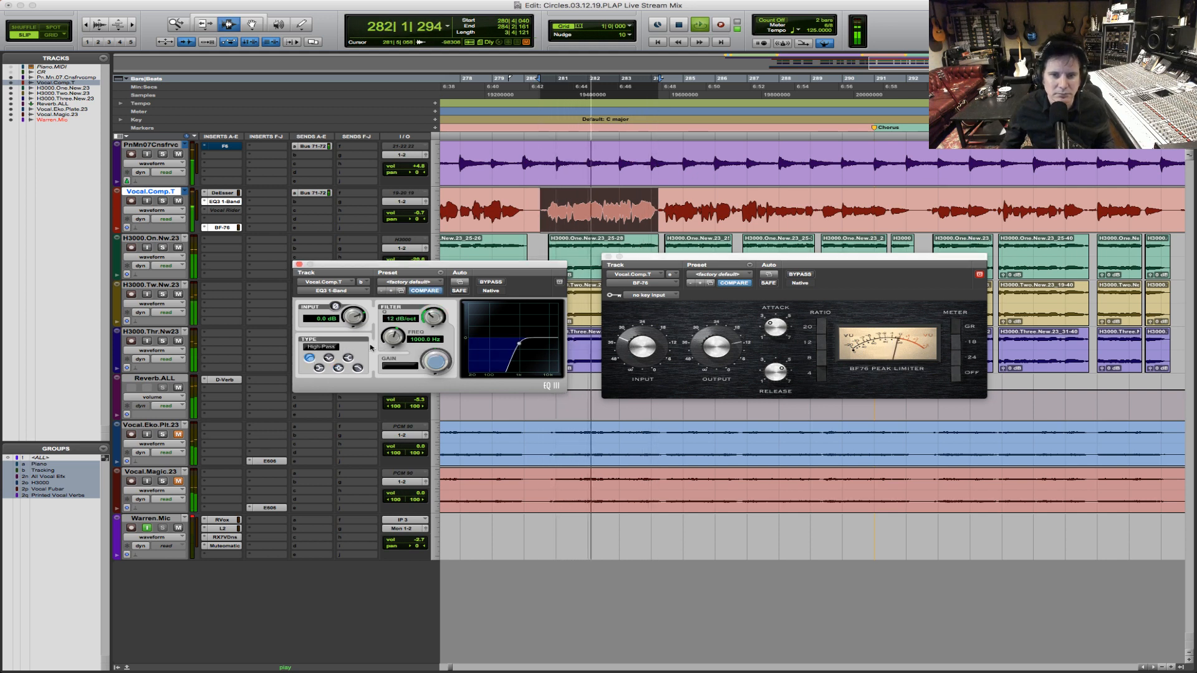
{"action": "left_click_drag", "start_coordinate": [406, 339], "coordinate": [354, 383]}
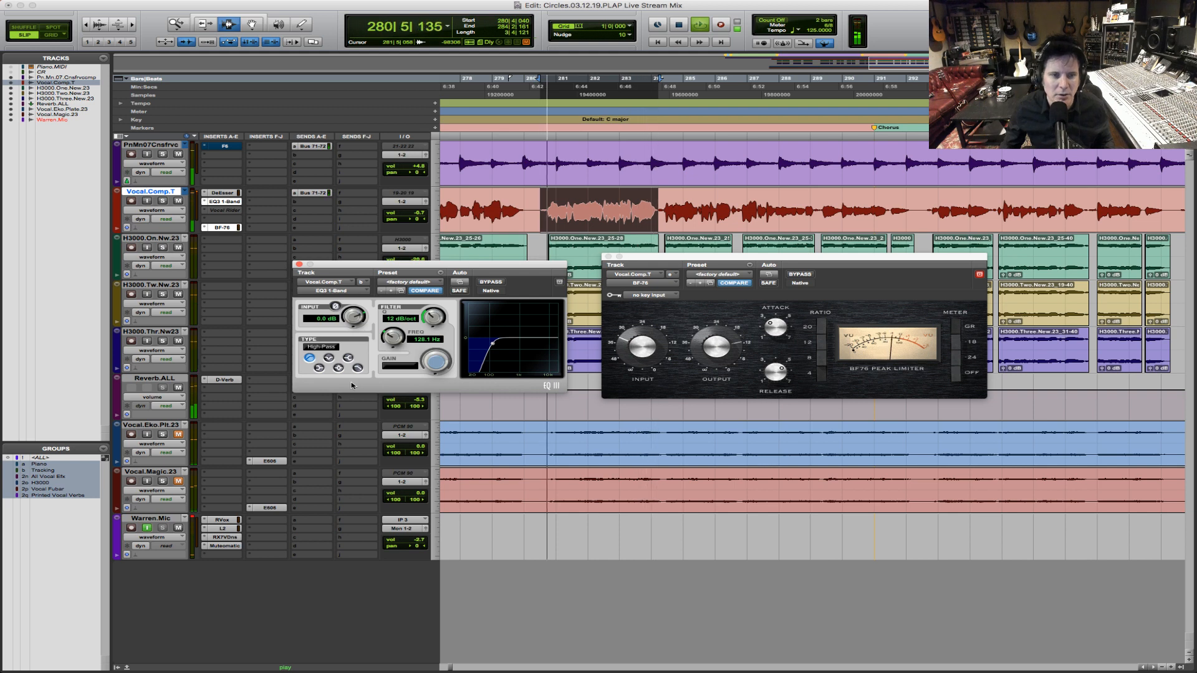
{"action": "left_click_drag", "start_coordinate": [433, 317], "coordinate": [432, 352]}
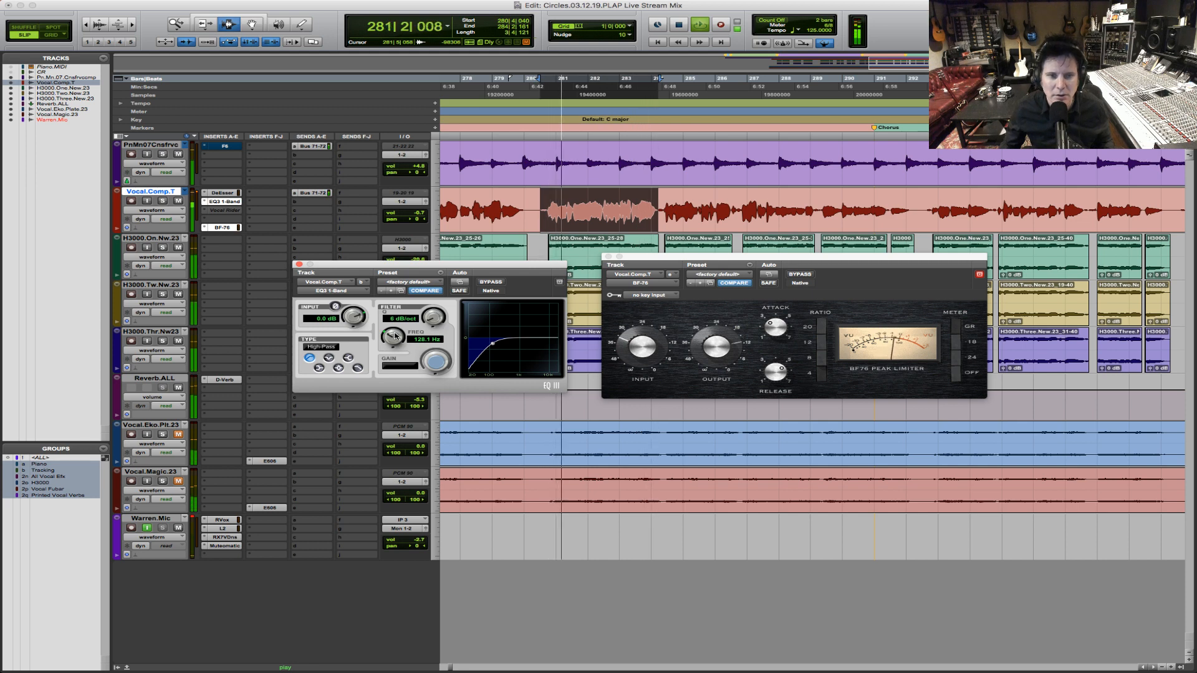
{"action": "key", "text": "space"}
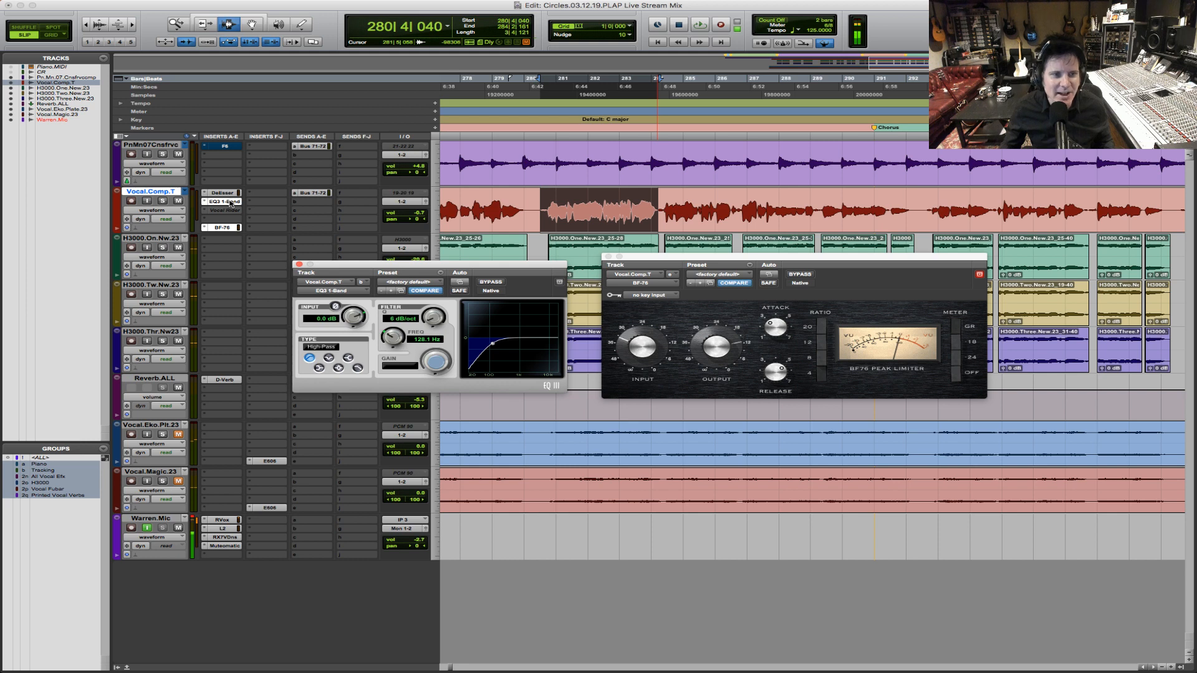
Step: Replace the inactive insert below the EQ3 1-Band on Vocal.Comp.T with an EQ3 7-Band, and close the 1-Band window
{"action": "left_click", "coordinate": [202, 212]}
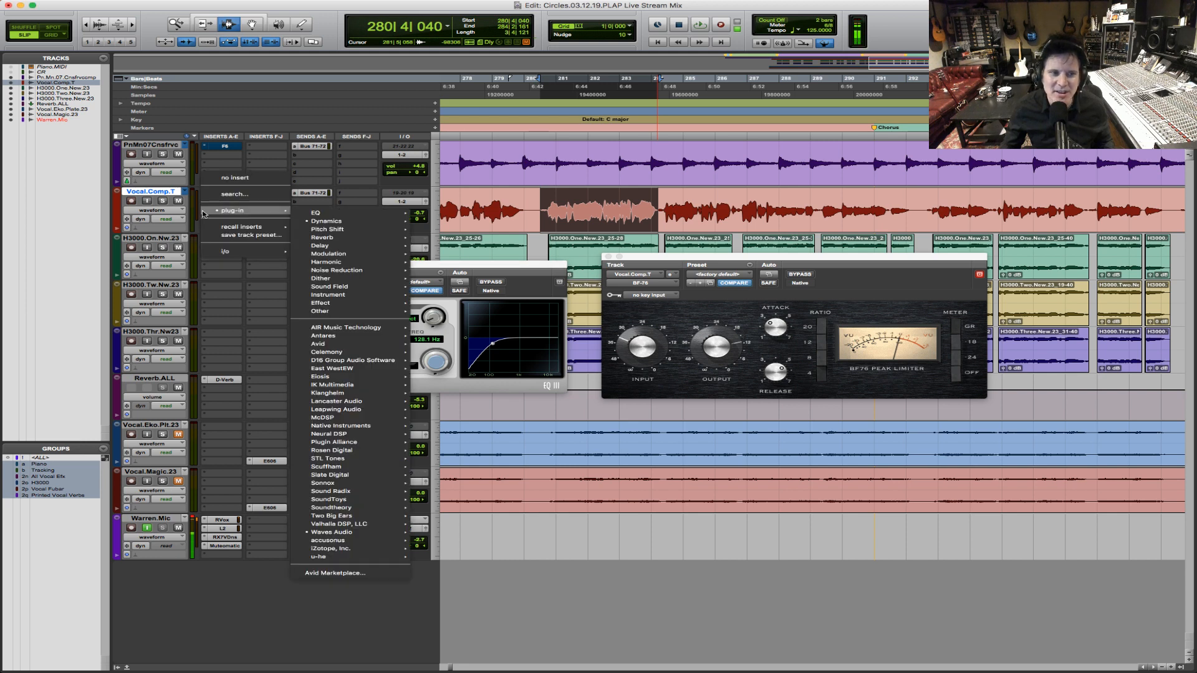
{"action": "mouse_move", "coordinate": [315, 215]}
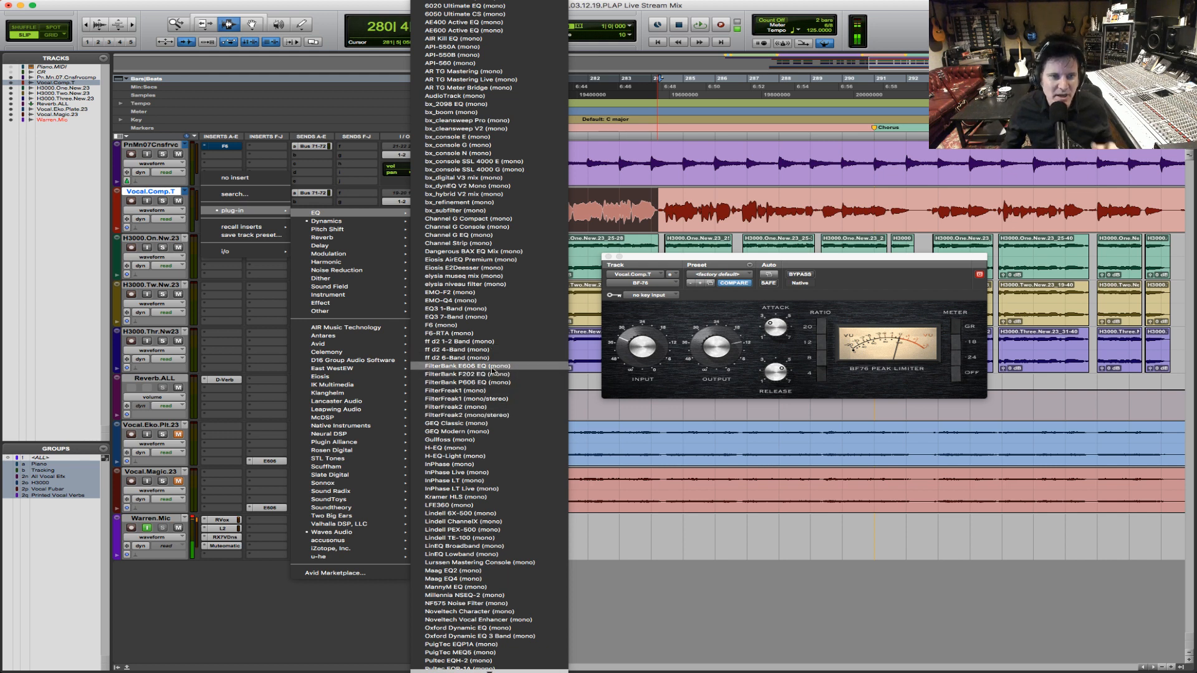
{"action": "left_click", "coordinate": [493, 321]}
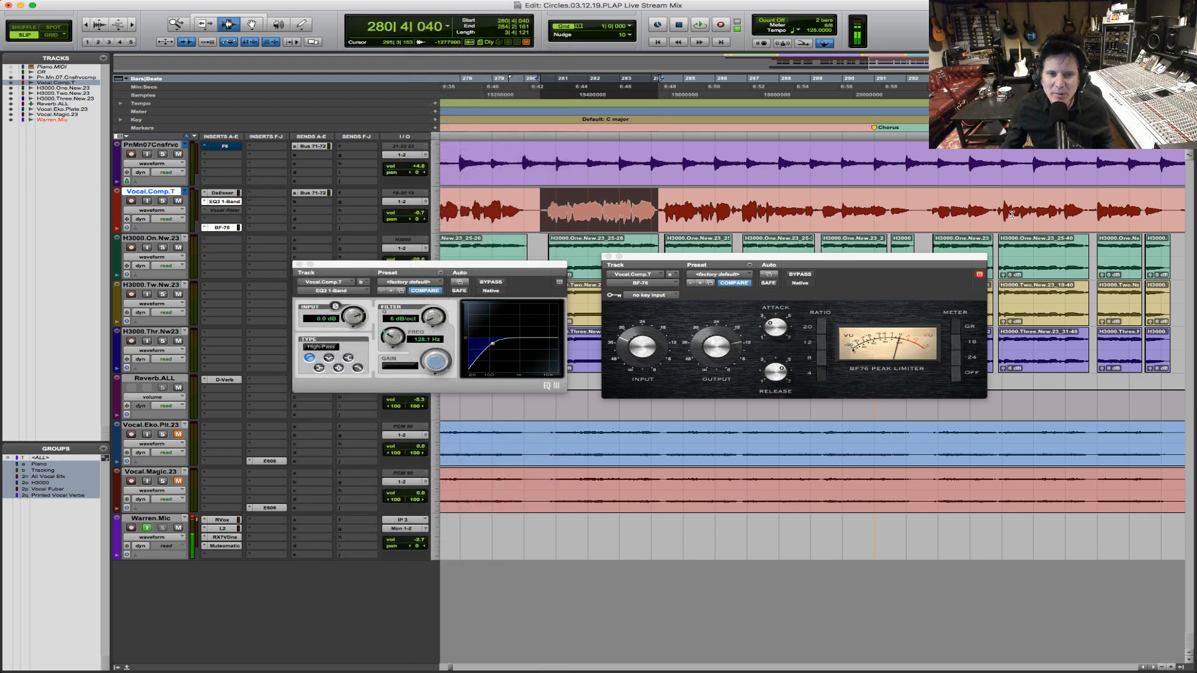
{"action": "left_click", "coordinate": [298, 264]}
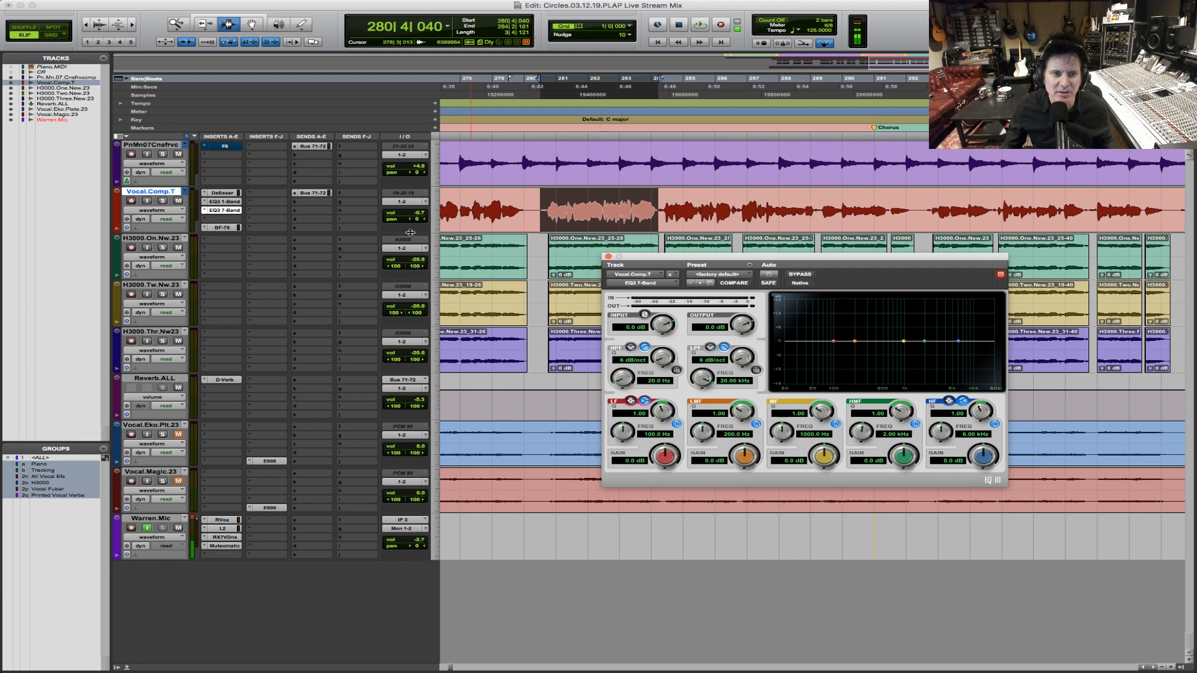
Step: Show the BF-76 compressor and the EQ3 7-Band together, with the BF-76 window positioned above the equalizer
{"action": "left_click", "coordinate": [223, 228]}
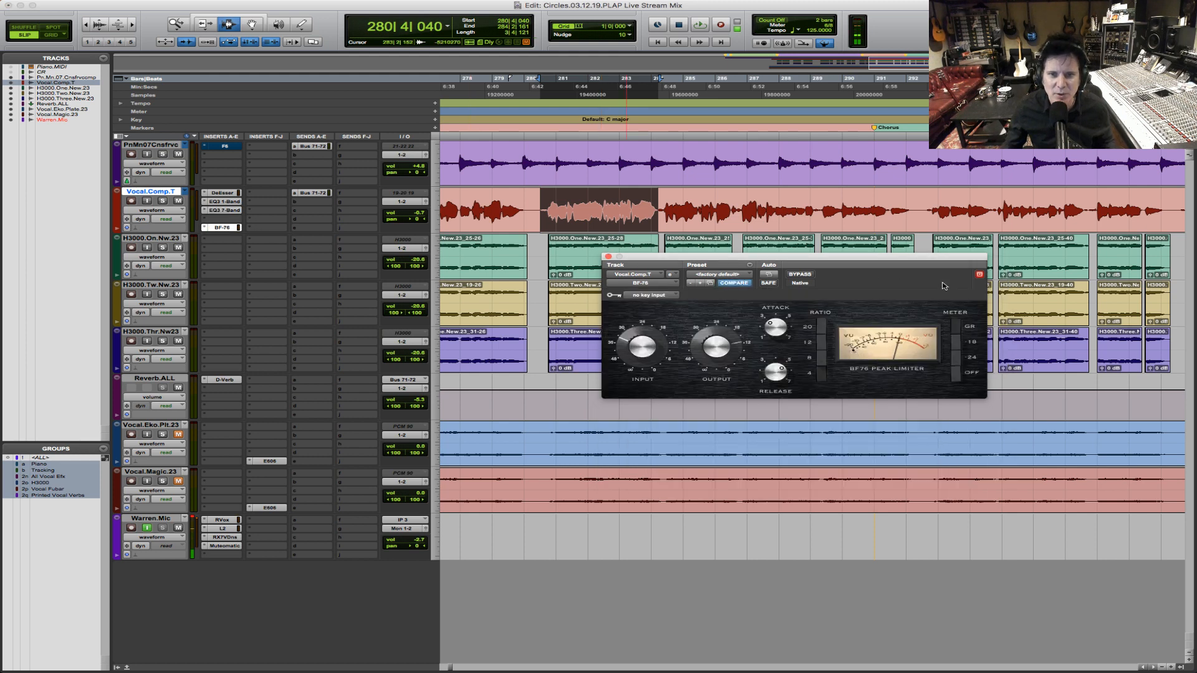
{"action": "left_click_drag", "start_coordinate": [960, 257], "coordinate": [801, 51]}
{"action": "left_click", "coordinate": [222, 211]}
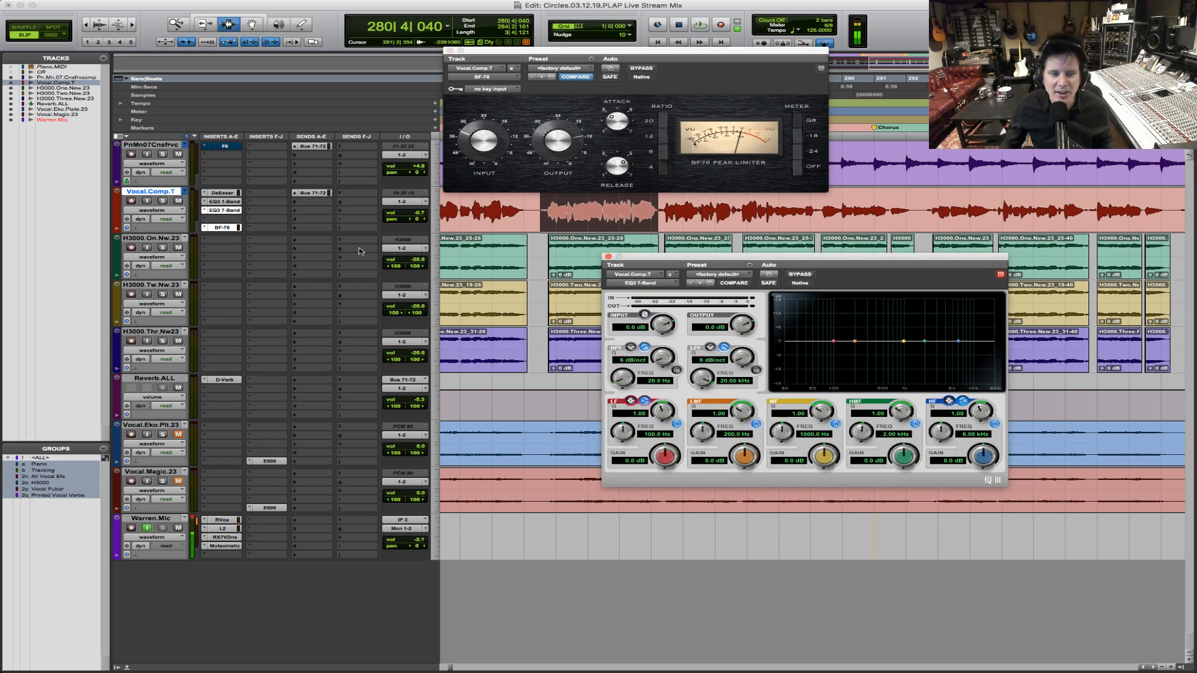
Step: With the phrase looping, boost the EQ3 7-Band's LMF band by 3.6 dB and sweep its frequency to about 480 Hz
{"action": "key", "text": "space"}
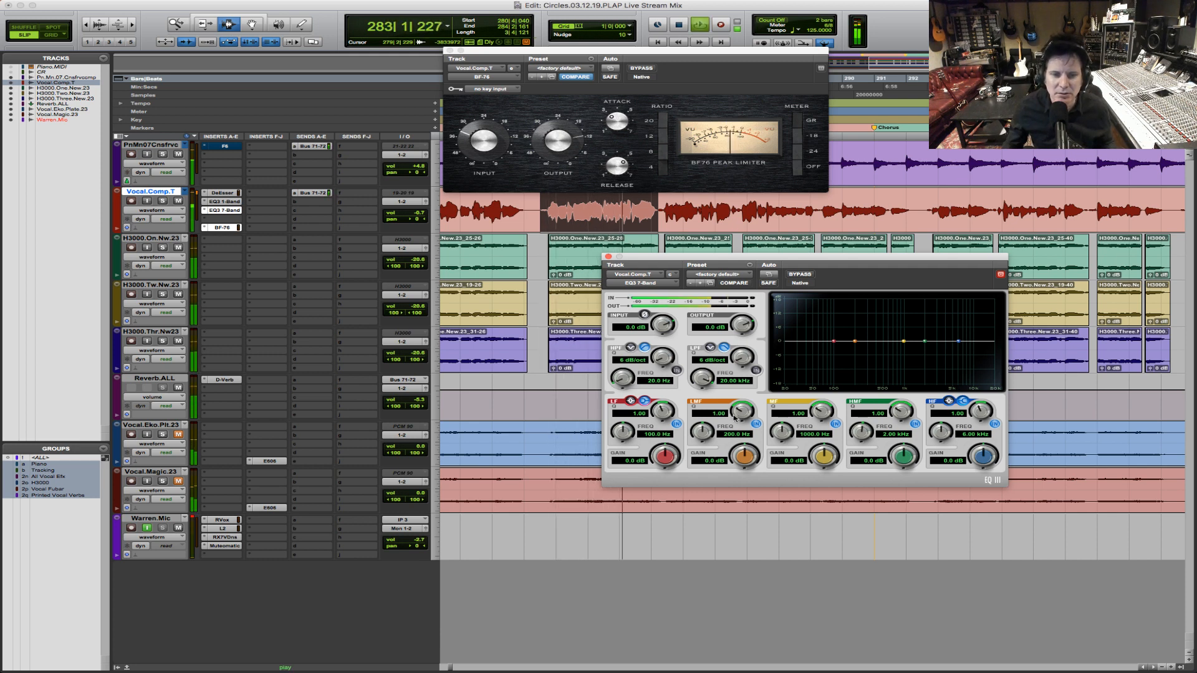
{"action": "left_click_drag", "start_coordinate": [703, 432], "coordinate": [705, 416]}
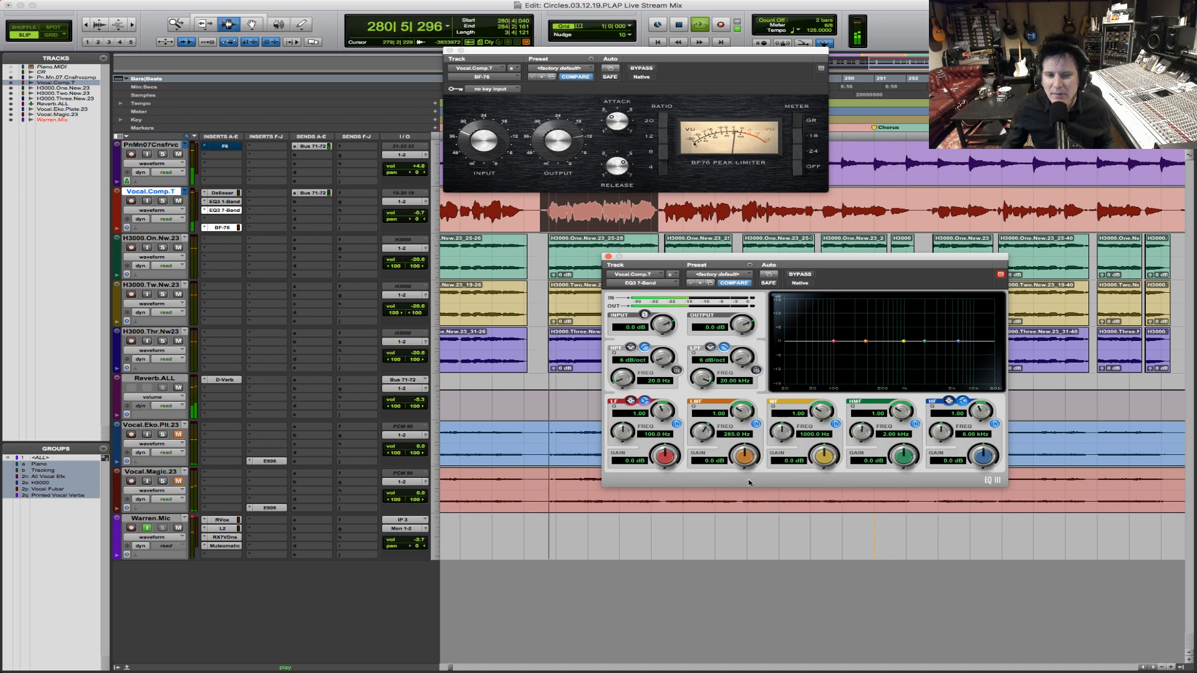
{"action": "key", "text": "space"}
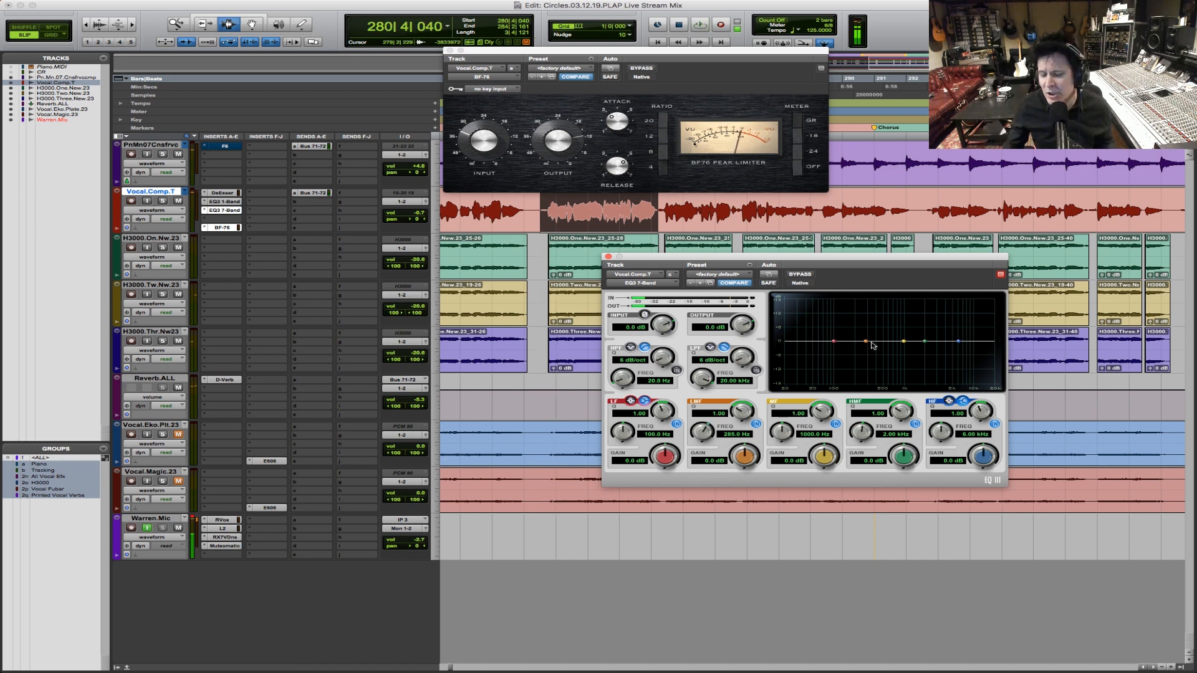
{"action": "left_click_drag", "start_coordinate": [877, 260], "coordinate": [762, 265]}
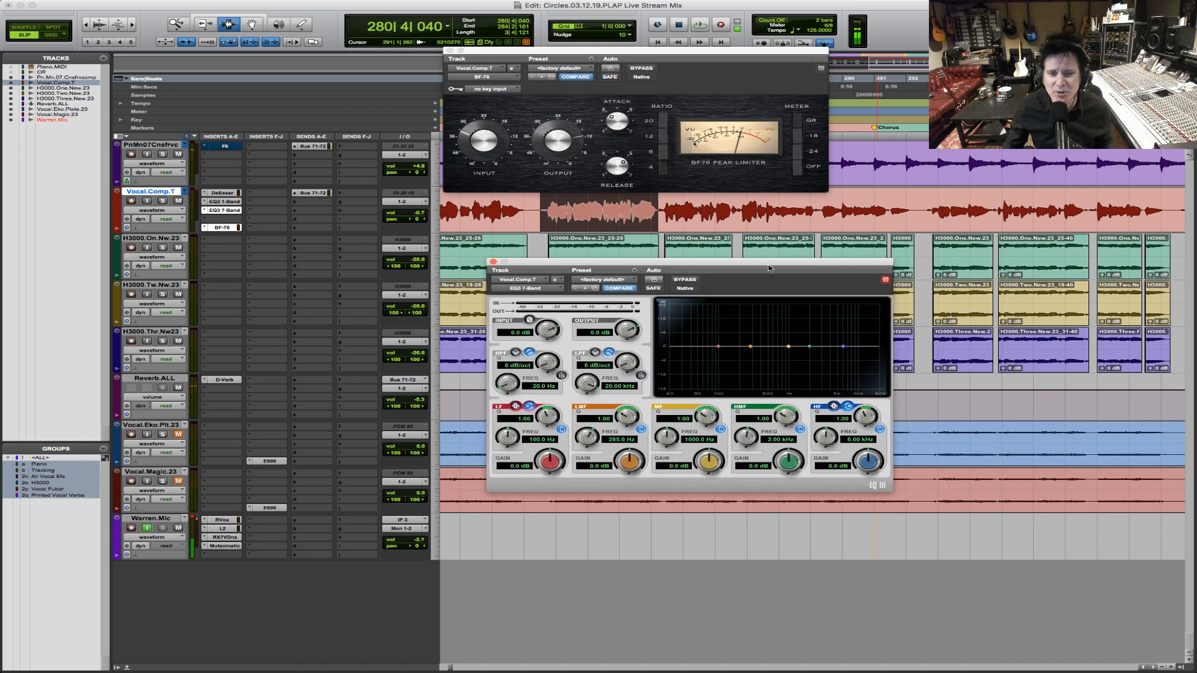
{"action": "key", "text": "space"}
{"action": "mouse_move", "coordinate": [592, 440]}
{"action": "left_mouse_down"}
{"action": "mouse_move", "coordinate": [596, 429]}
{"action": "mouse_move", "coordinate": [631, 461]}
{"action": "mouse_move", "coordinate": [594, 437]}
{"action": "left_mouse_up"}
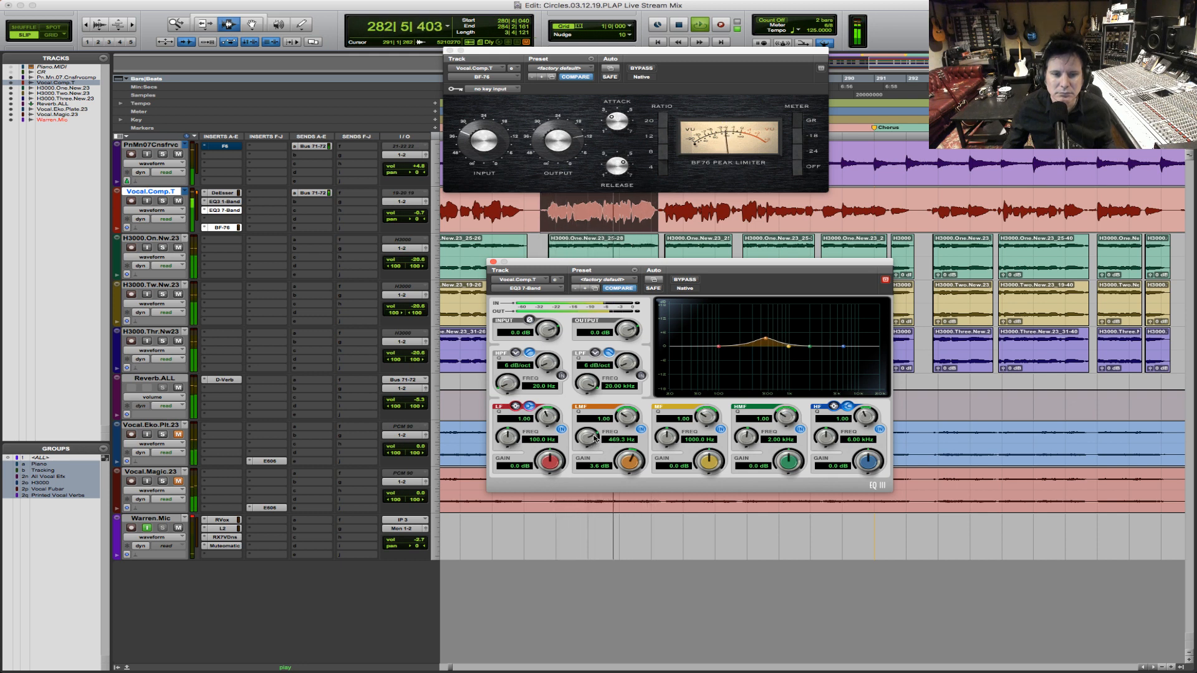
{"action": "left_click_drag", "start_coordinate": [595, 438], "coordinate": [596, 437]}
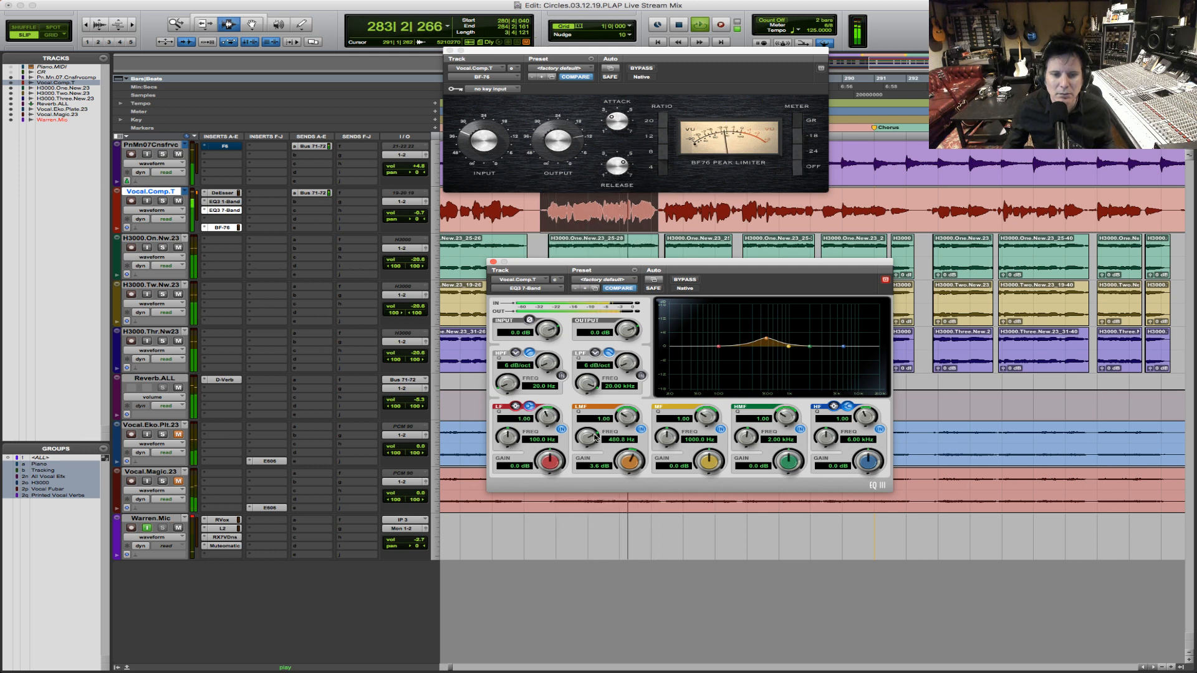
Step: Turn the LMF boost into a cut of -2.4 dB and narrow the band to a Q of 1.45
{"action": "left_click_drag", "start_coordinate": [629, 464], "coordinate": [621, 473]}
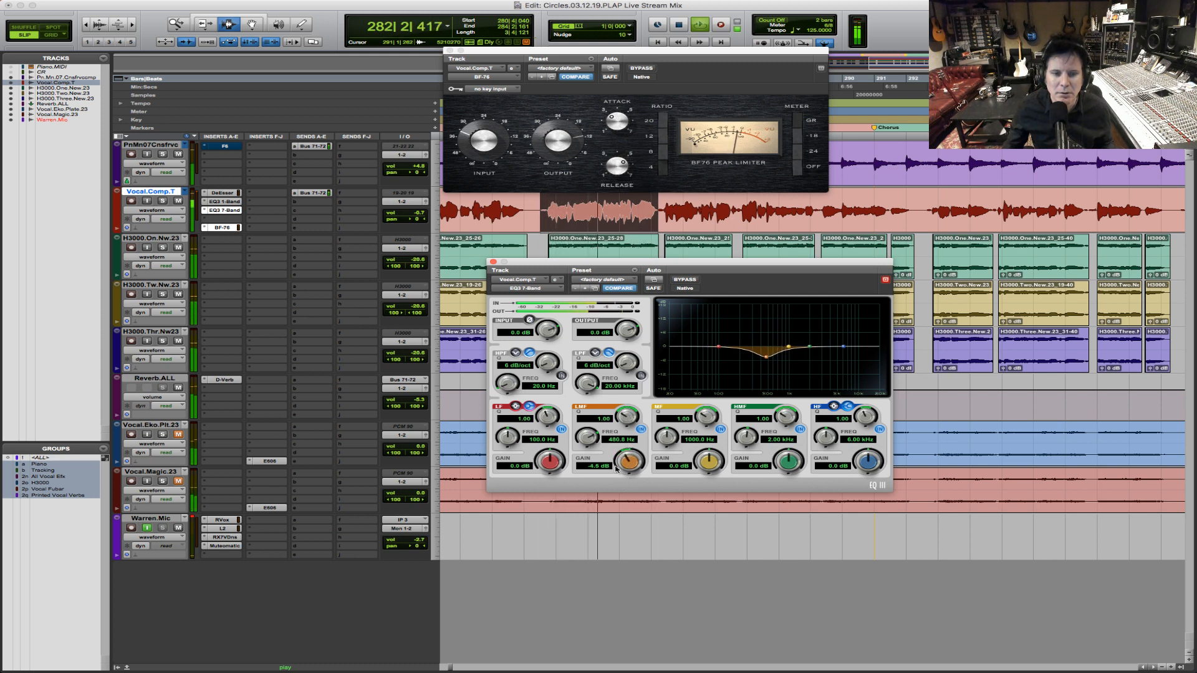
{"action": "left_click_drag", "start_coordinate": [625, 418], "coordinate": [623, 412]}
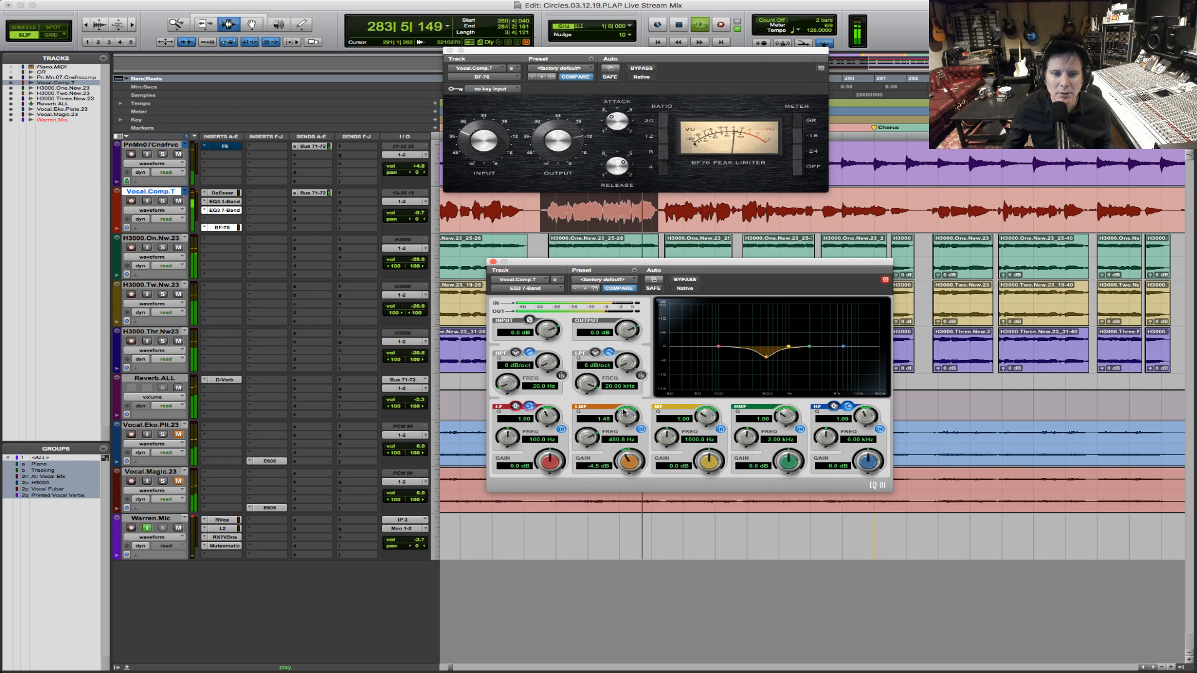
{"action": "left_click_drag", "start_coordinate": [629, 464], "coordinate": [631, 460]}
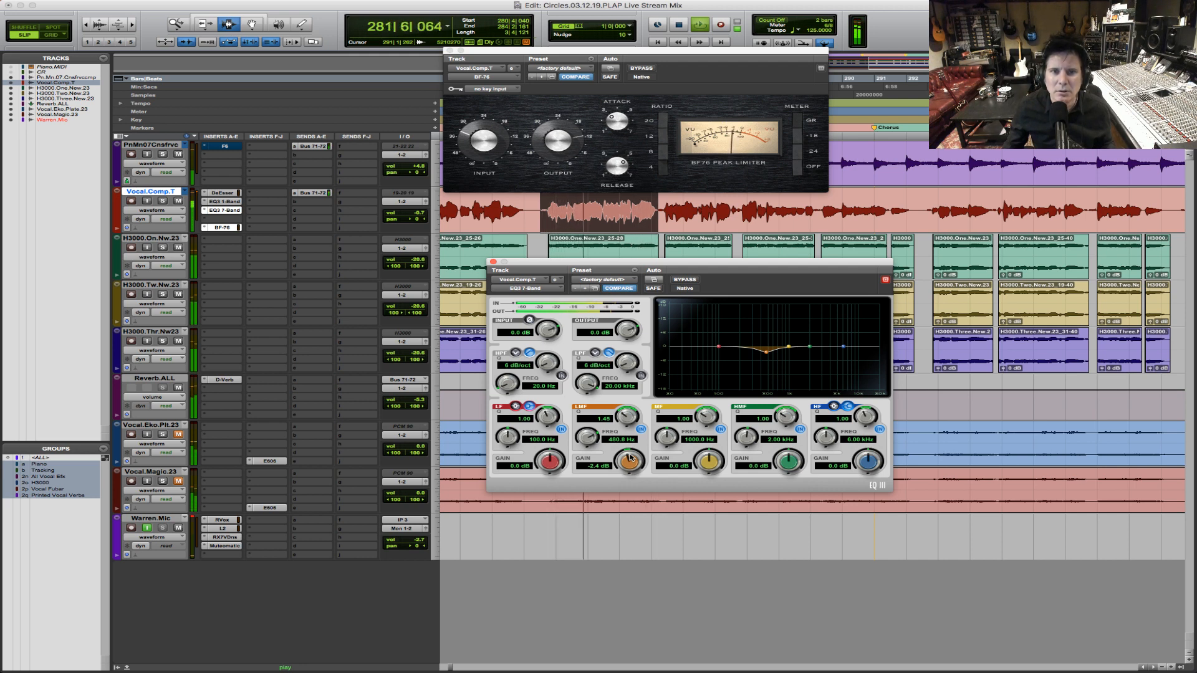
Step: Compare the looping vocal with the EQ3 7-Band bypassed and active, and stop playback
{"action": "left_click", "coordinate": [686, 281]}
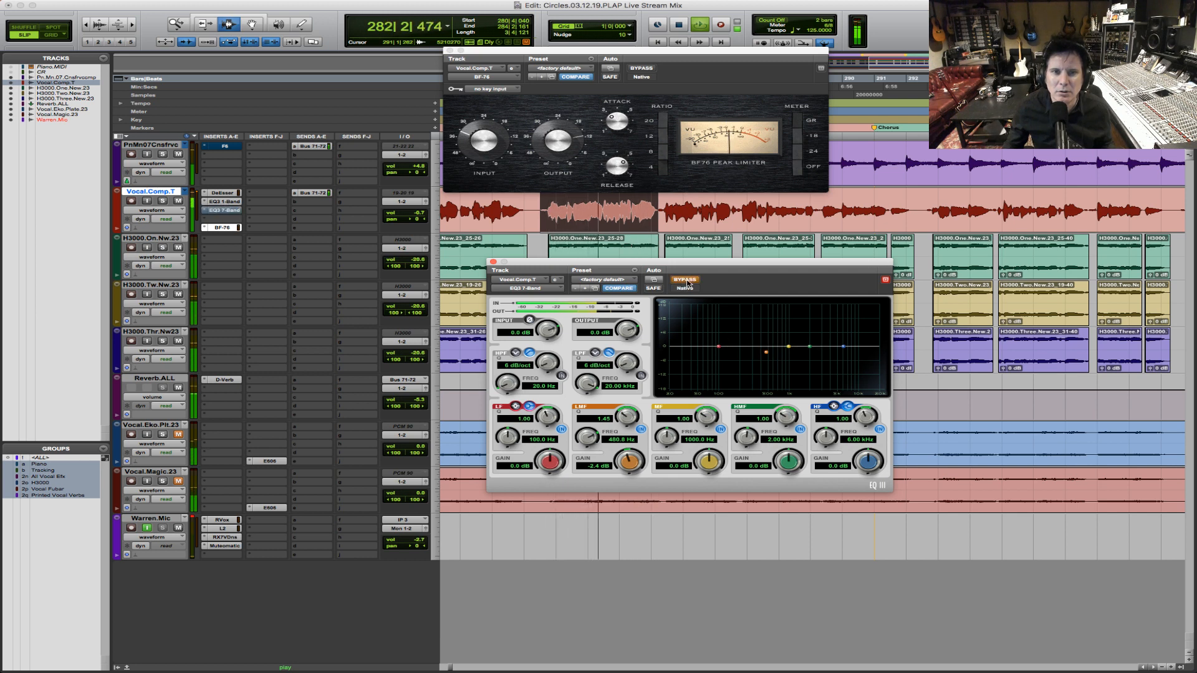
{"action": "left_click", "coordinate": [685, 279]}
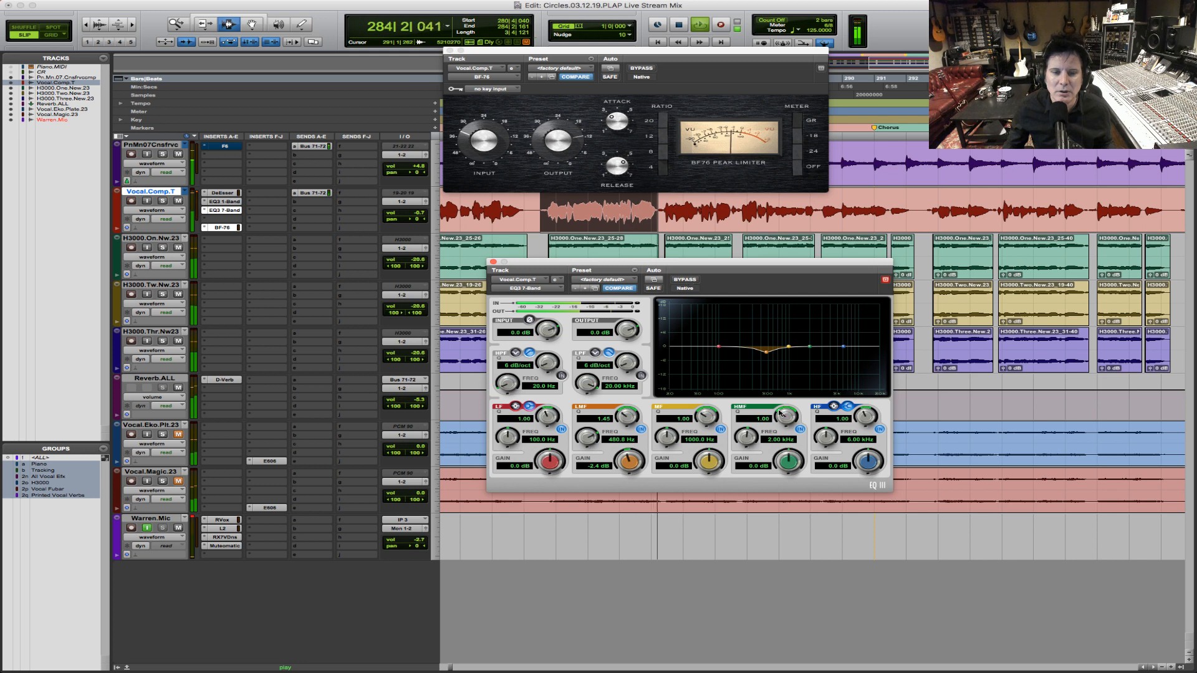
{"action": "key", "text": "space"}
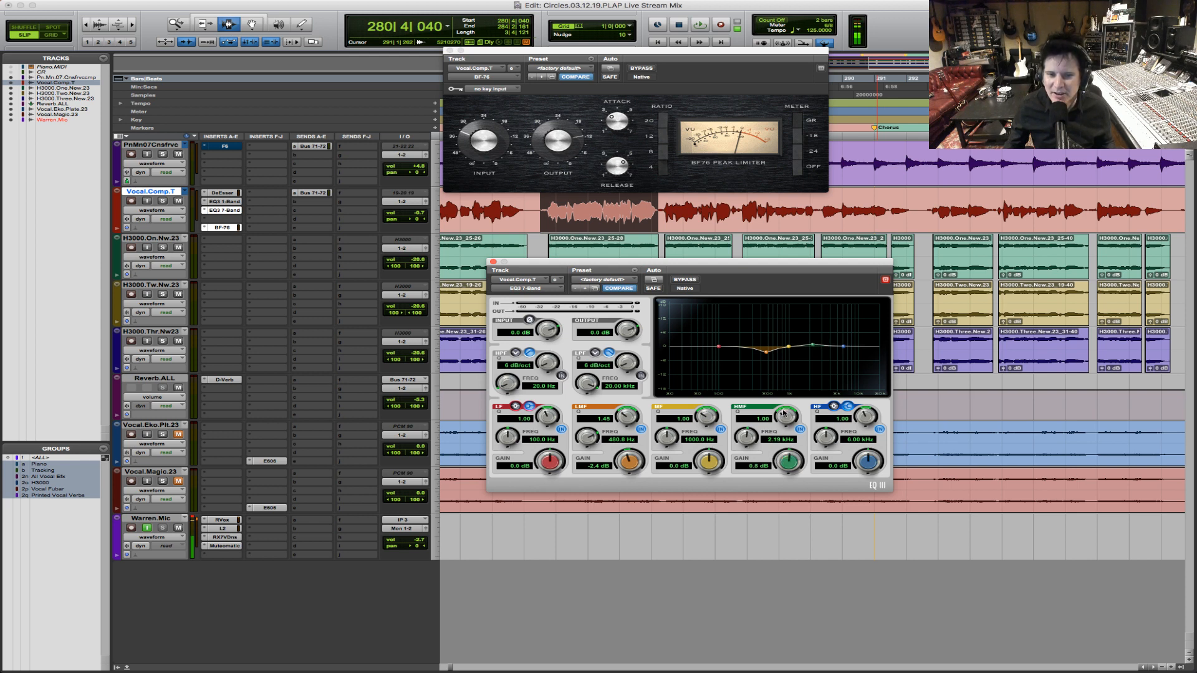
Step: Set the EQ3 7-Band's LMF gain to -1.3 dB and audition the vocal phrase
{"action": "key", "text": "space"}
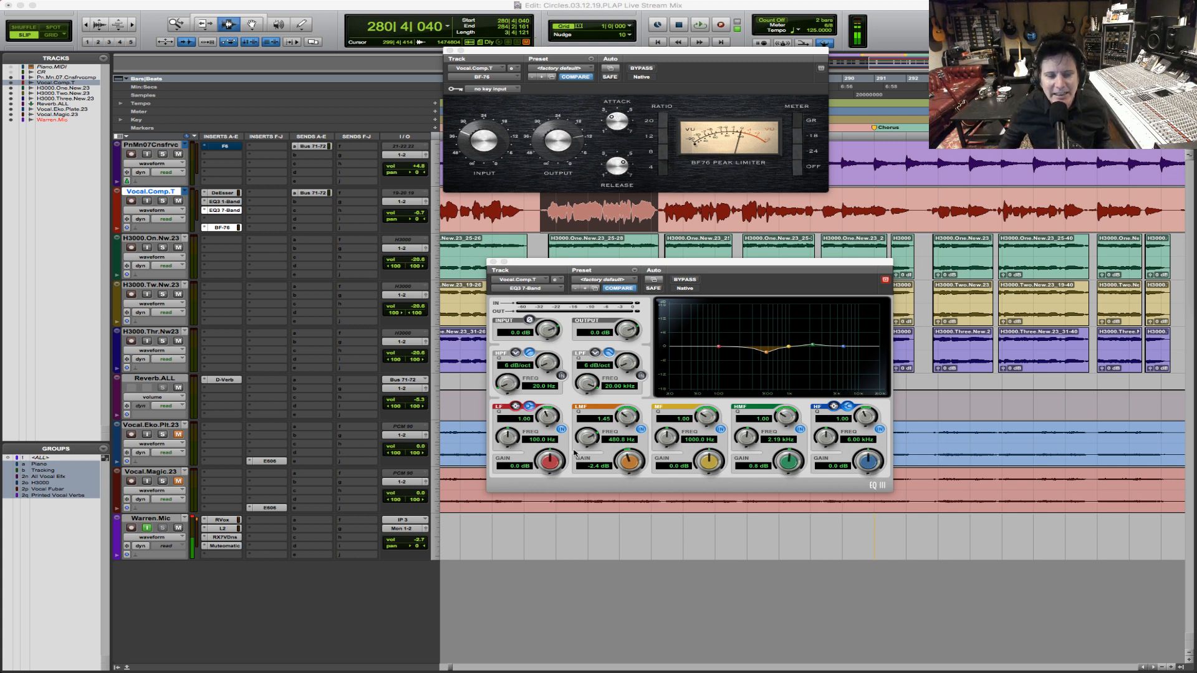
{"action": "left_click", "coordinate": [628, 459]}
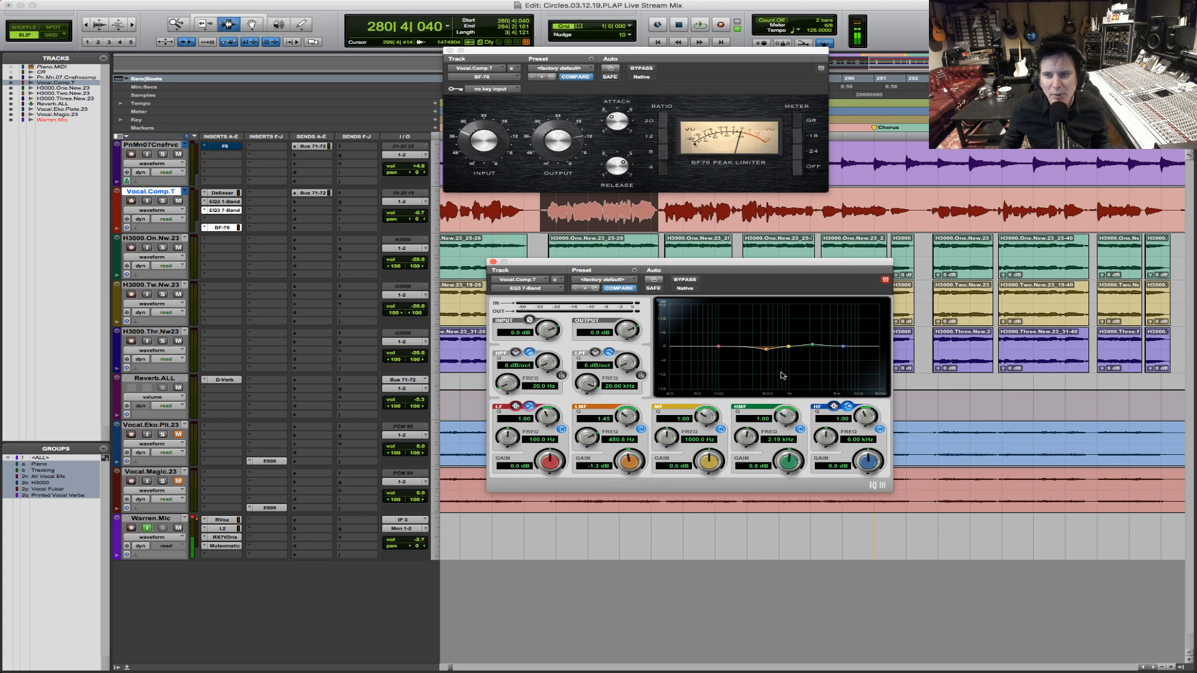
{"action": "key", "text": "space"}
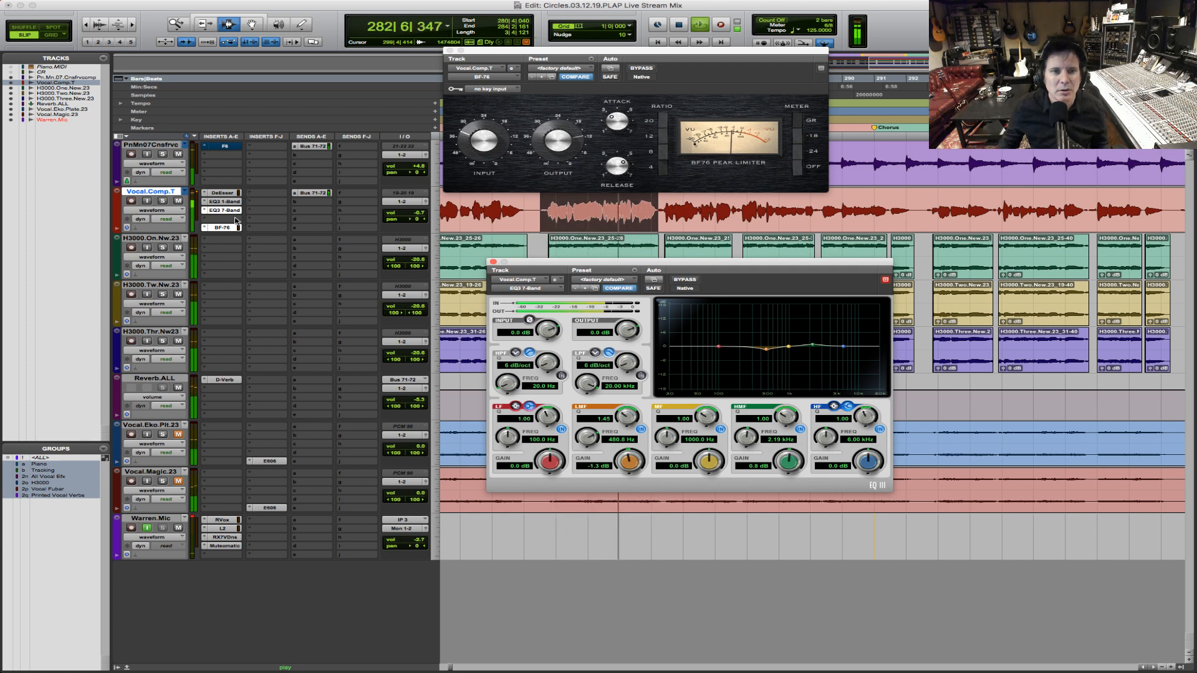
Step: Stop the loop, place the edit cursor on Vocal.Comp.T at about bar 243, and close the BF-76 window
{"action": "key", "text": "r"}
{"action": "key", "text": "r"}
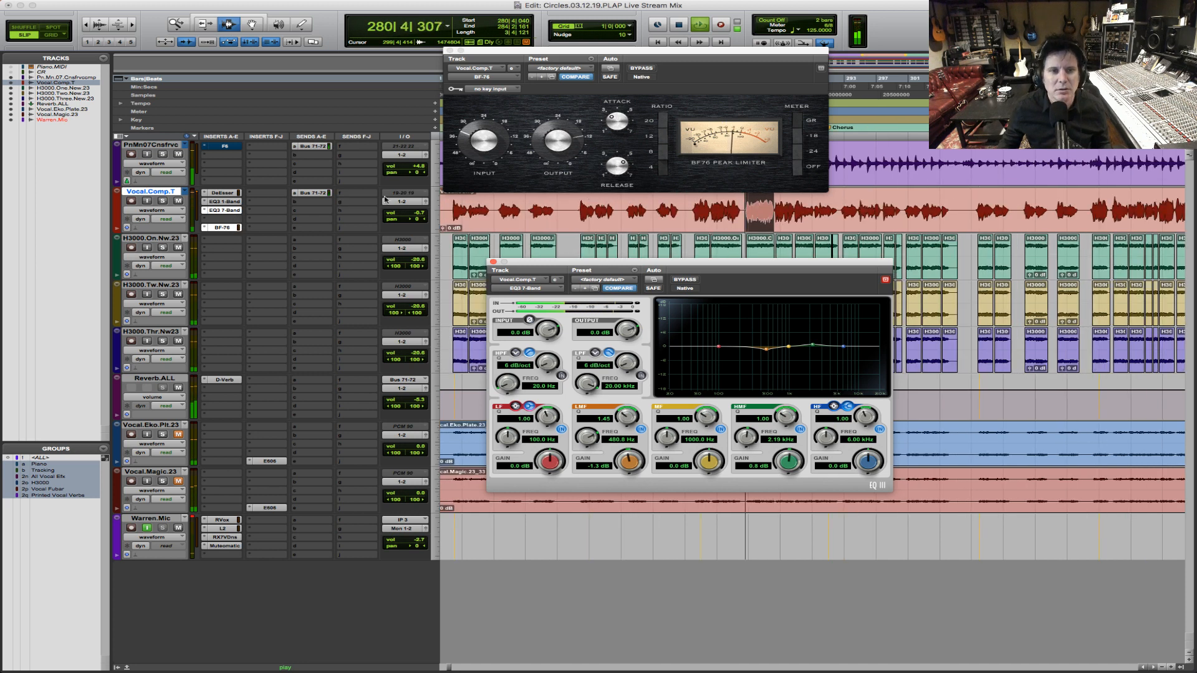
{"action": "key", "text": "space"}
{"action": "left_click", "coordinate": [447, 213]}
{"action": "left_click", "coordinate": [450, 50]}
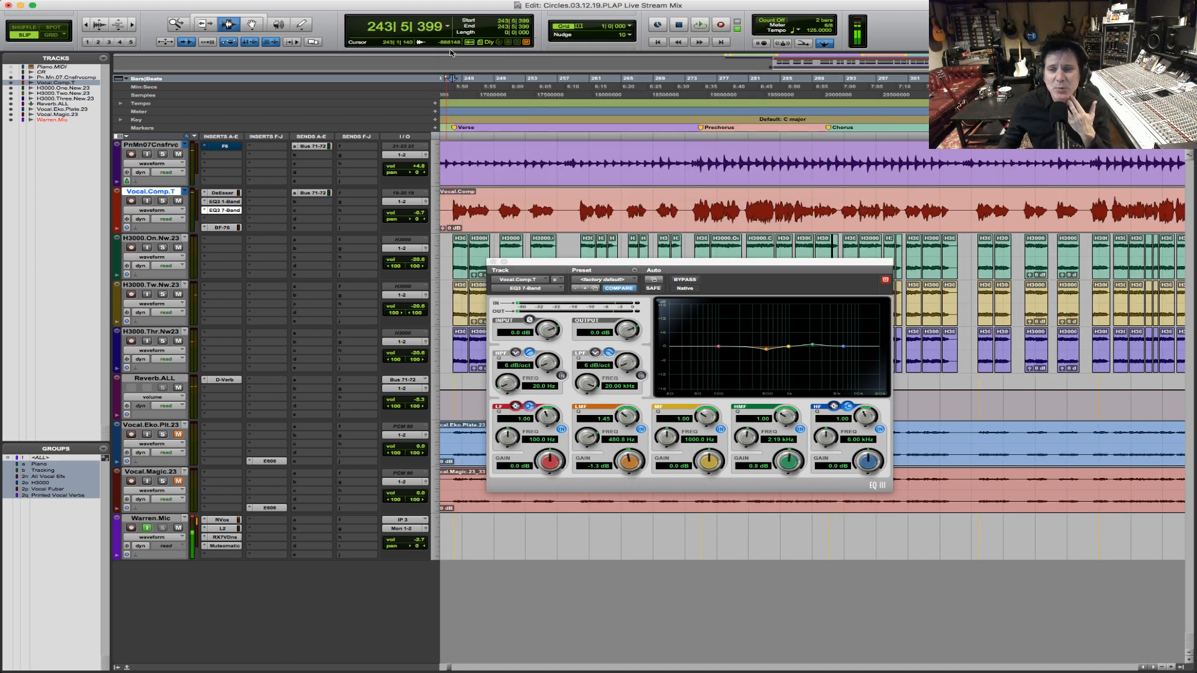
Step: Play the mix from about bar 239 on the piano track, shortly before the verse vocal enters
{"action": "key", "text": "r"}
{"action": "key", "text": "r"}
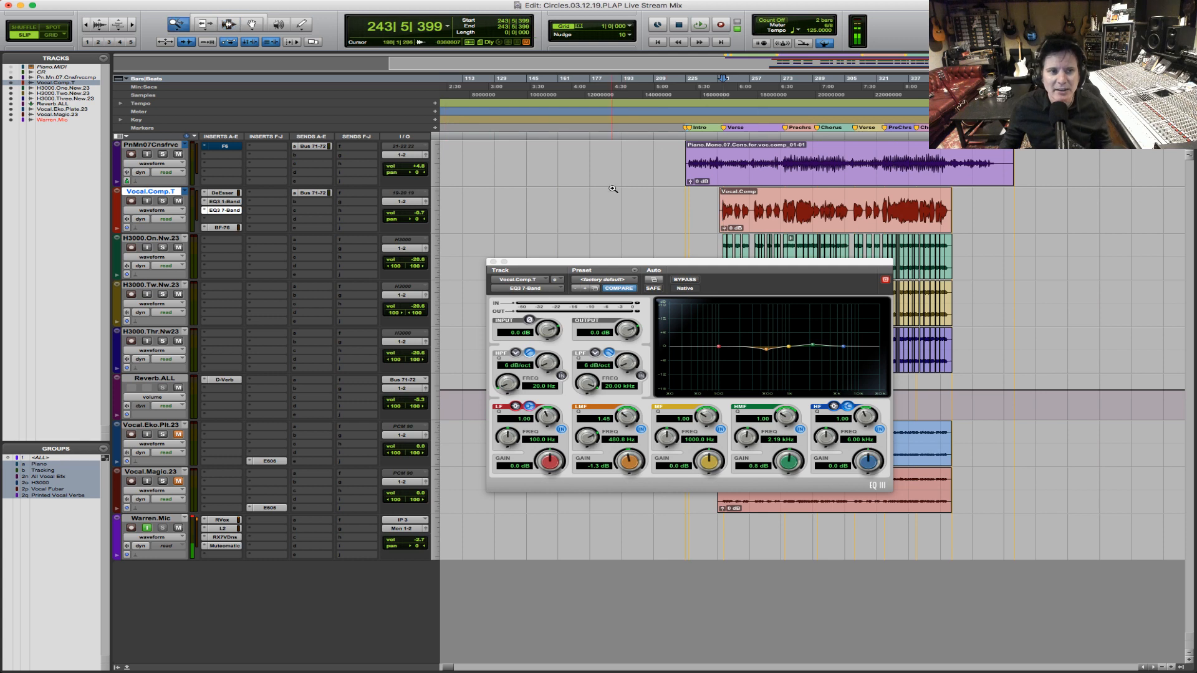
{"action": "left_click_drag", "start_coordinate": [614, 187], "coordinate": [937, 154]}
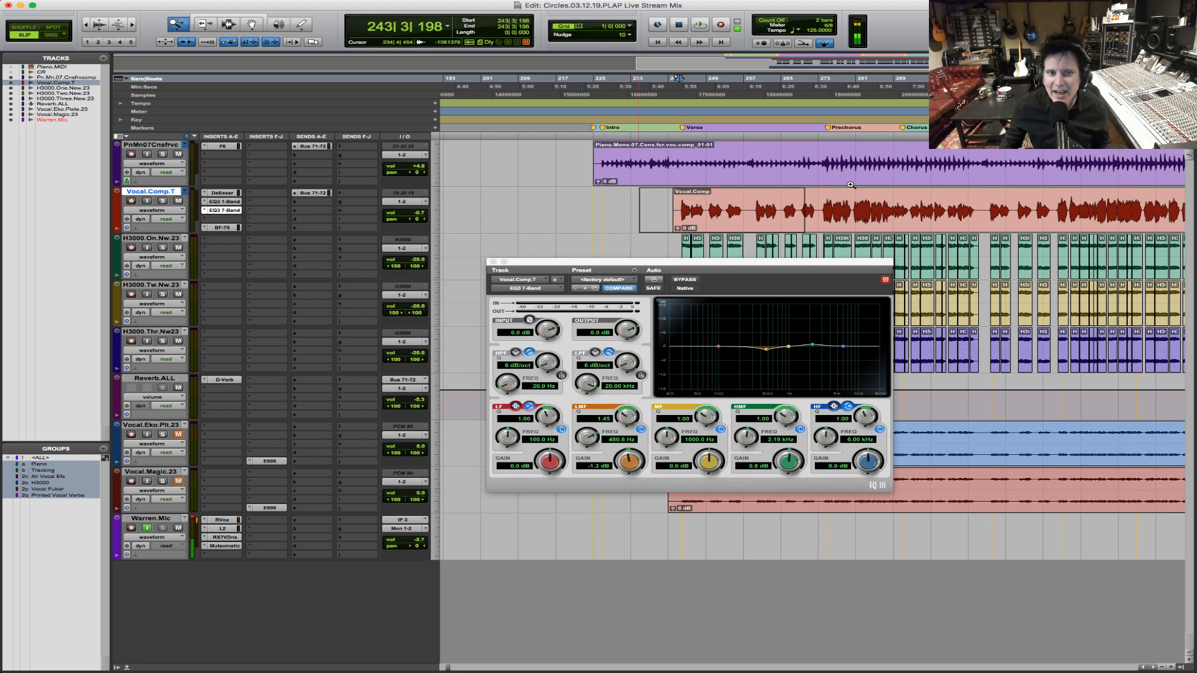
{"action": "left_click_drag", "start_coordinate": [753, 196], "coordinate": [645, 199]}
{"action": "left_click", "coordinate": [501, 152]}
{"action": "key", "text": "space"}
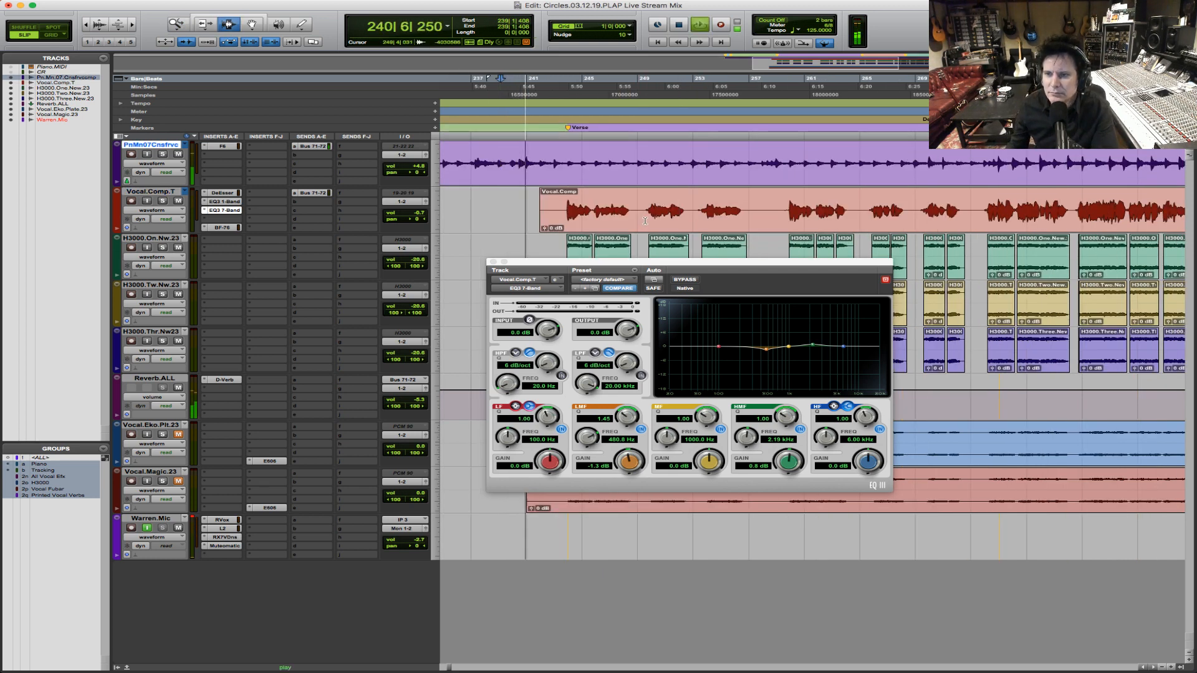
Step: Stop playback with the cursor on Vocal.Comp.T just before the first verse phrase, closing and reopening the EQ3 7-Band window
{"action": "left_click", "coordinate": [493, 262]}
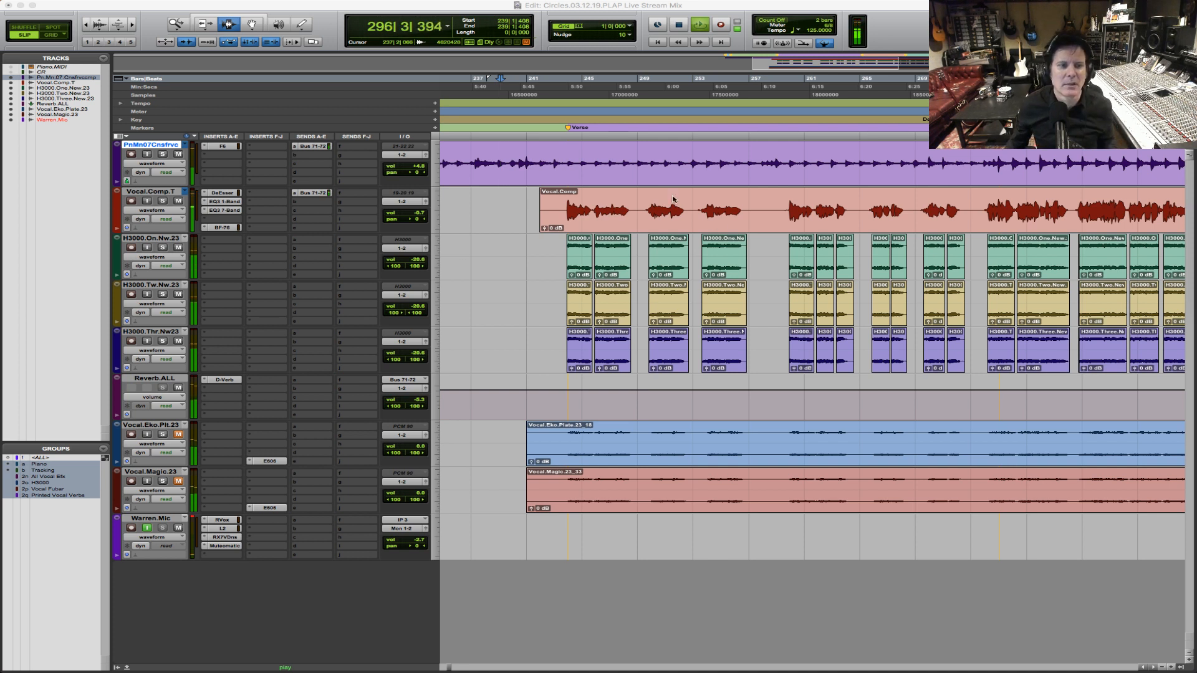
{"action": "left_click", "coordinate": [567, 215]}
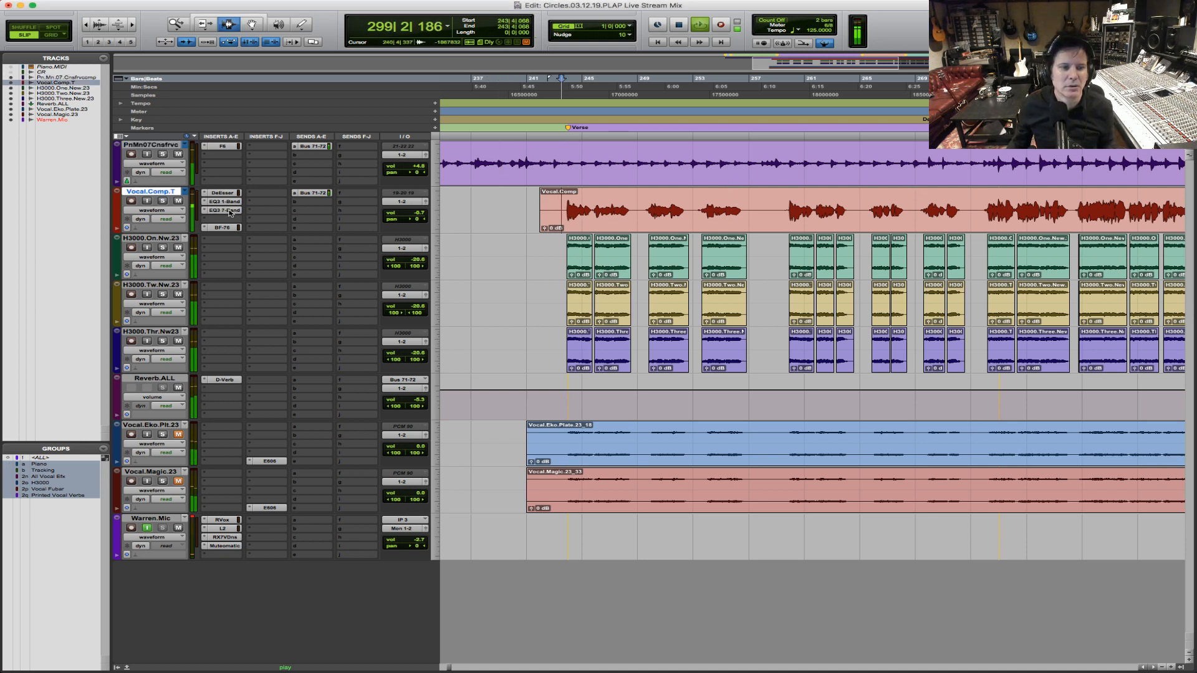
{"action": "key", "text": "space"}
{"action": "left_click", "coordinate": [230, 213]}
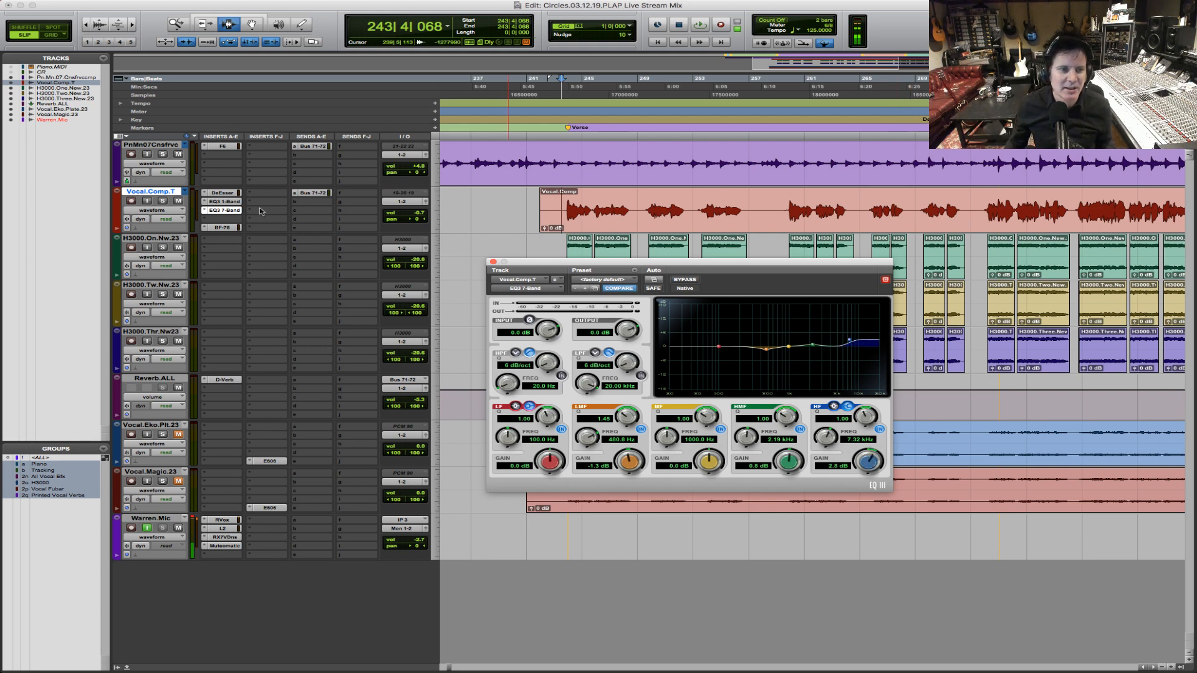
Step: Copy Vocal.Comp.T's DeEsser into the empty insert before the BF-76, and set the EQ3 7-Band's HF Q to 0.59 during playback
{"action": "left_click_drag", "start_coordinate": [228, 201], "coordinate": [228, 223]}
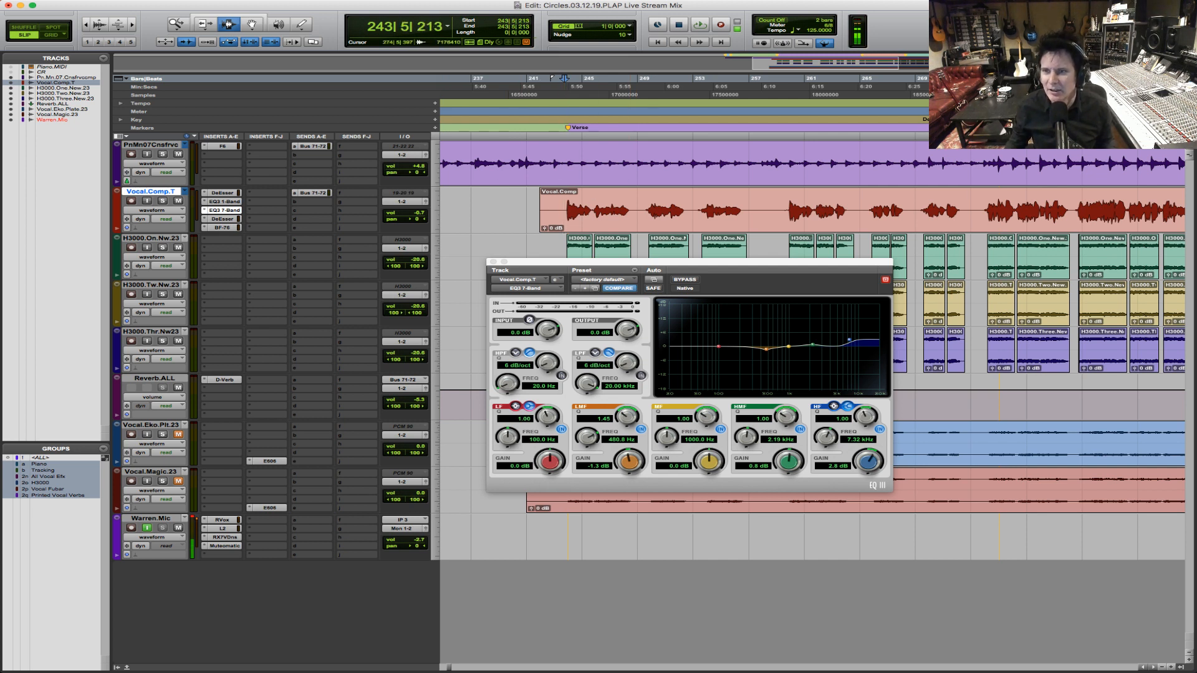
{"action": "key", "text": "space"}
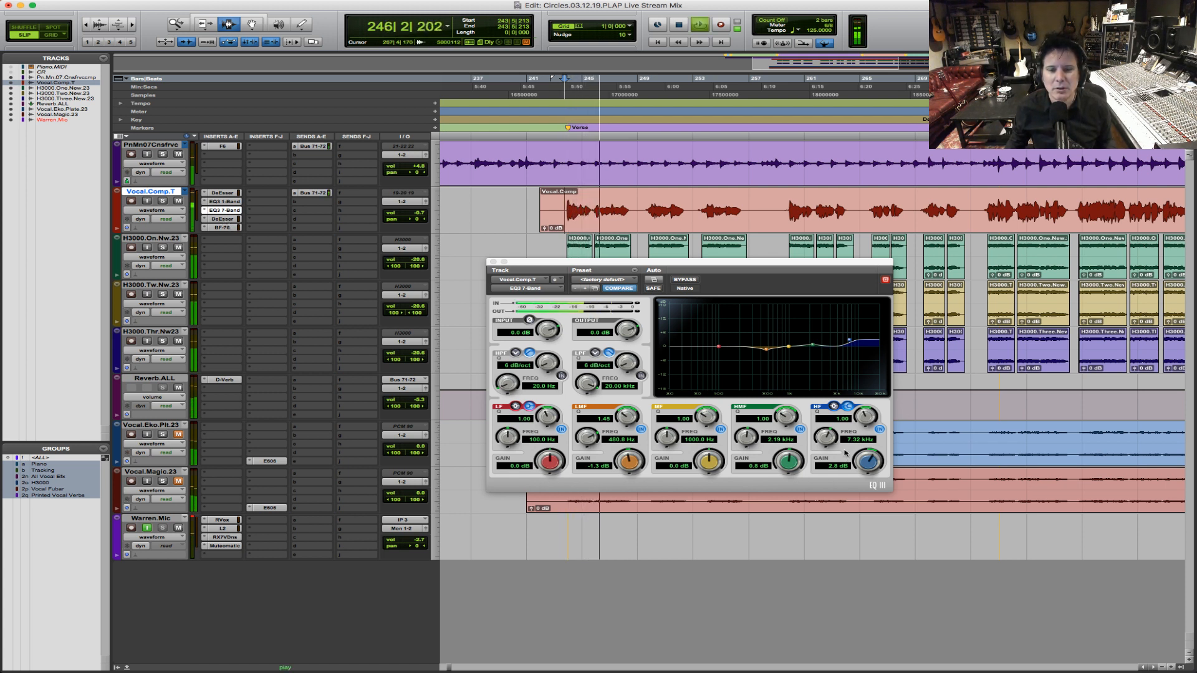
{"action": "left_click", "coordinate": [864, 418]}
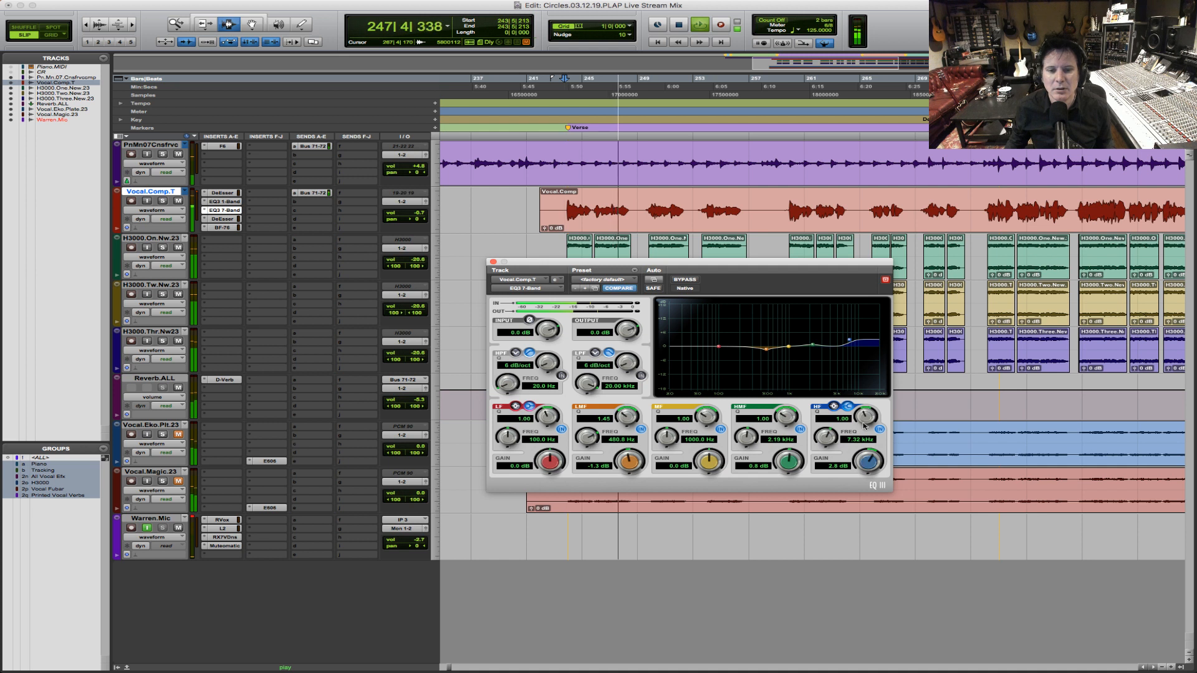
{"action": "left_click_drag", "start_coordinate": [864, 419], "coordinate": [852, 431]}
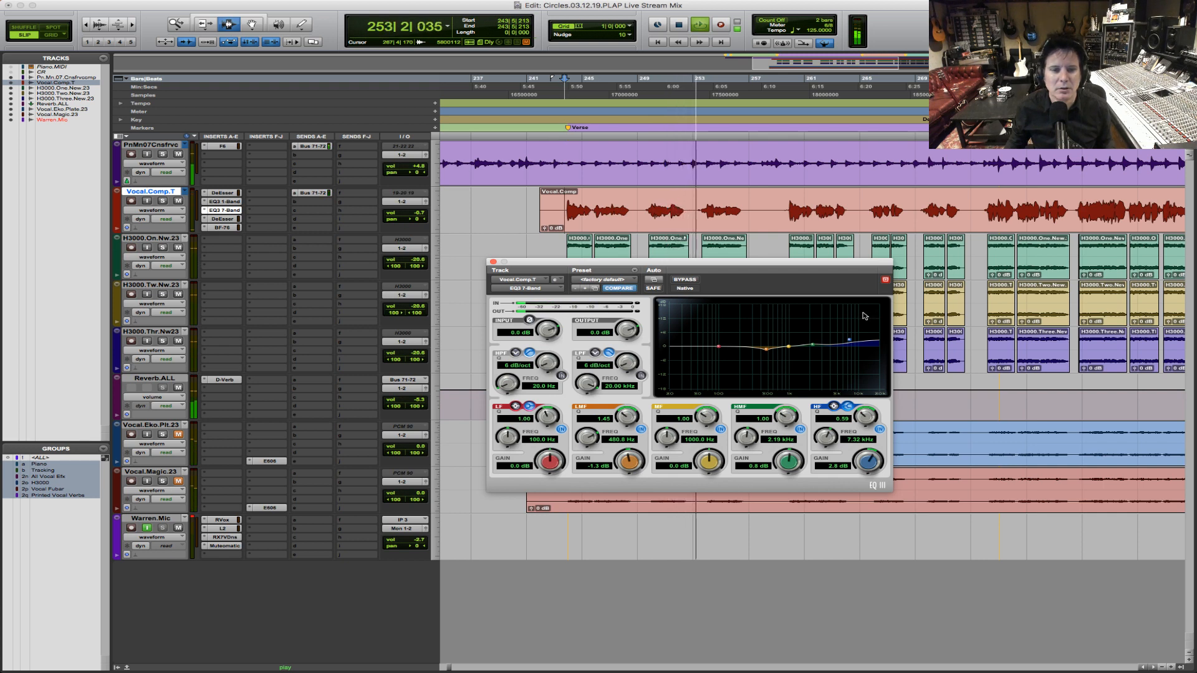
Step: Copy the vocal's BF-76 onto the piano track PnMn07Cnsfrvc, restart playback, and open the piano's BF-76 window
{"action": "left_click_drag", "start_coordinate": [223, 227], "coordinate": [232, 164]}
{"action": "key", "text": "space"}
{"action": "key", "text": "space"}
{"action": "left_click", "coordinate": [231, 164]}
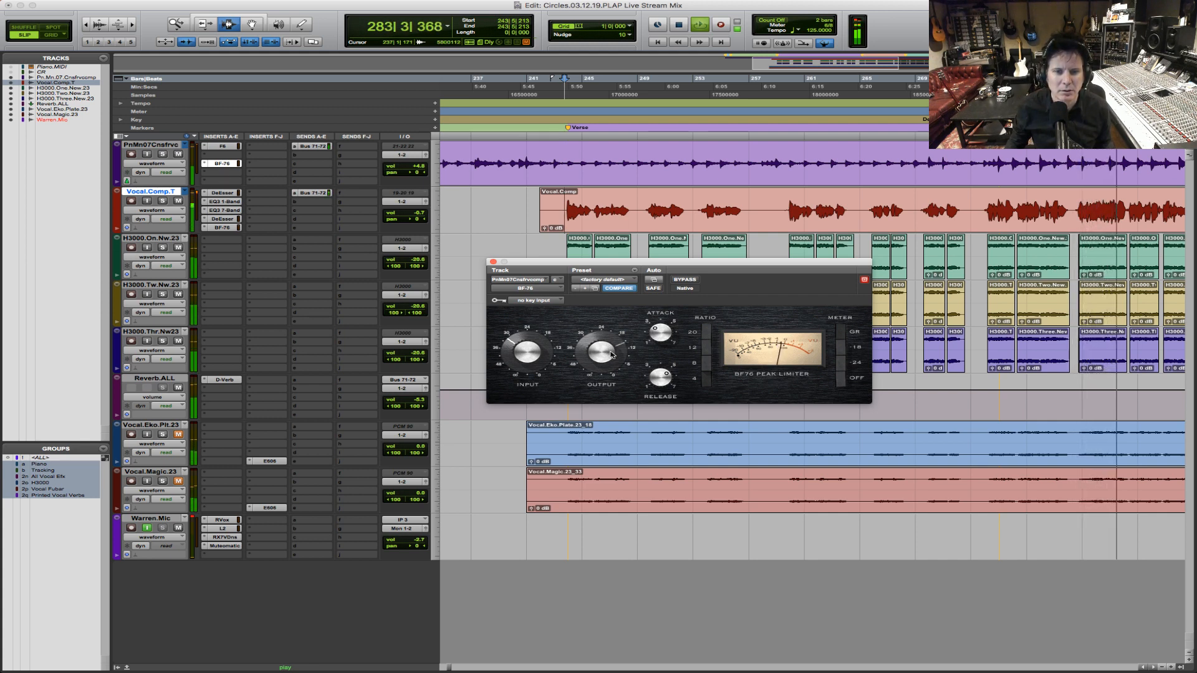
Step: Play the mix from about bar 274 on the piano track and examine the piano's BF-76 input setting
{"action": "left_click", "coordinate": [986, 168]}
{"action": "key", "text": "space"}
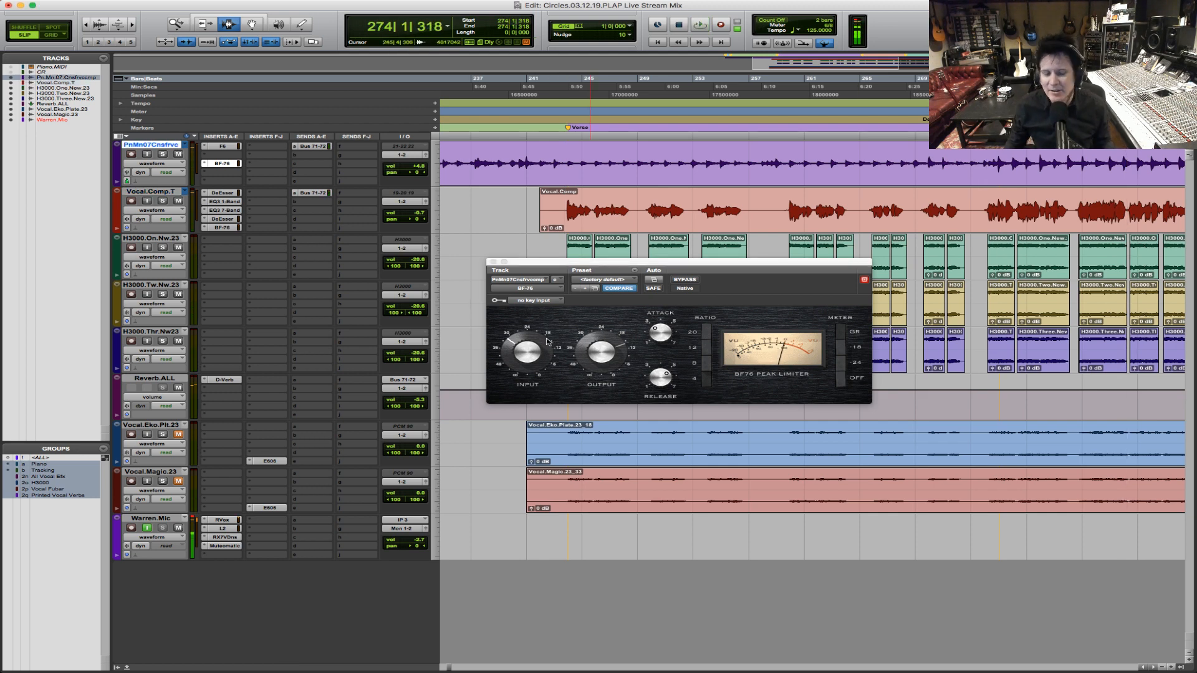
{"action": "key", "text": "space"}
{"action": "left_click", "coordinate": [513, 347]}
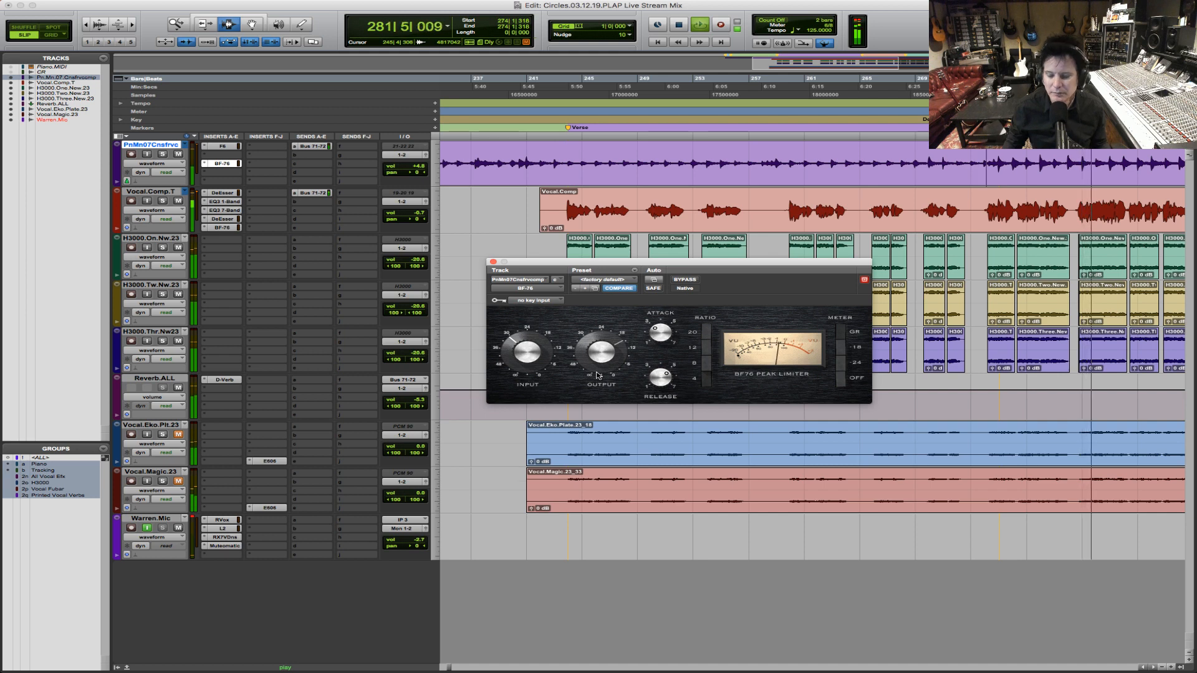
Step: Restart playback from about bar 287, late in the prechorus, to audition the piano compression going into the chorus
{"action": "key", "text": "r"}
{"action": "key", "text": "r"}
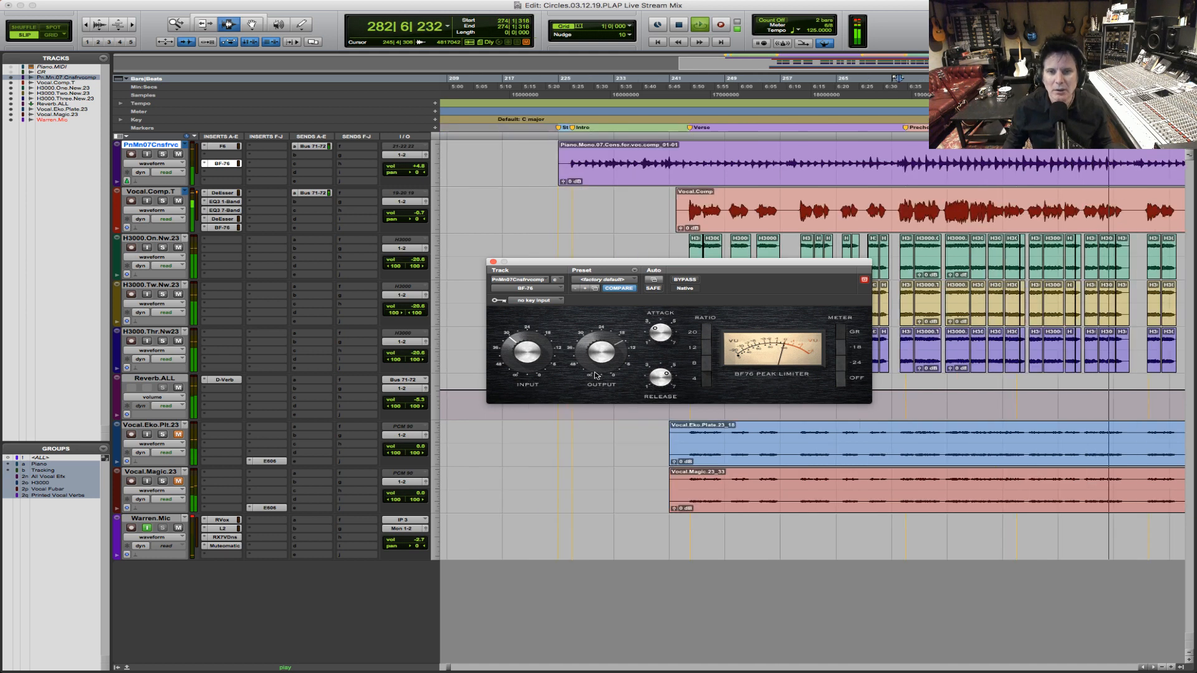
{"action": "key", "text": "F5"}
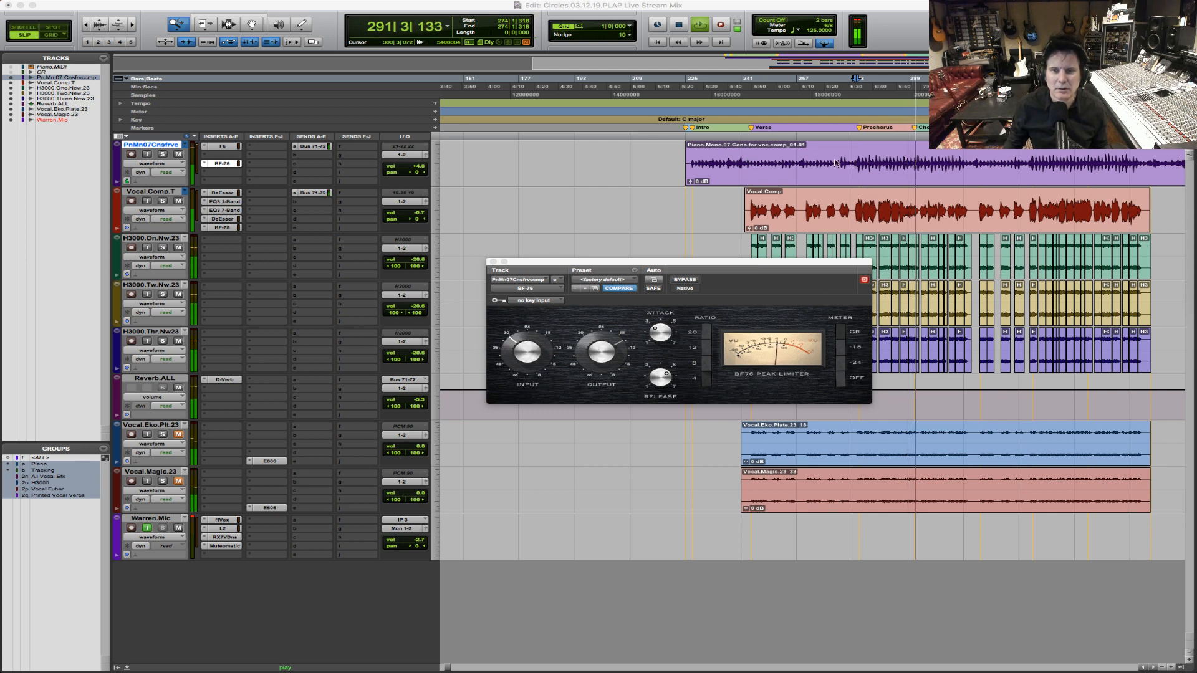
{"action": "left_click", "coordinate": [858, 162]}
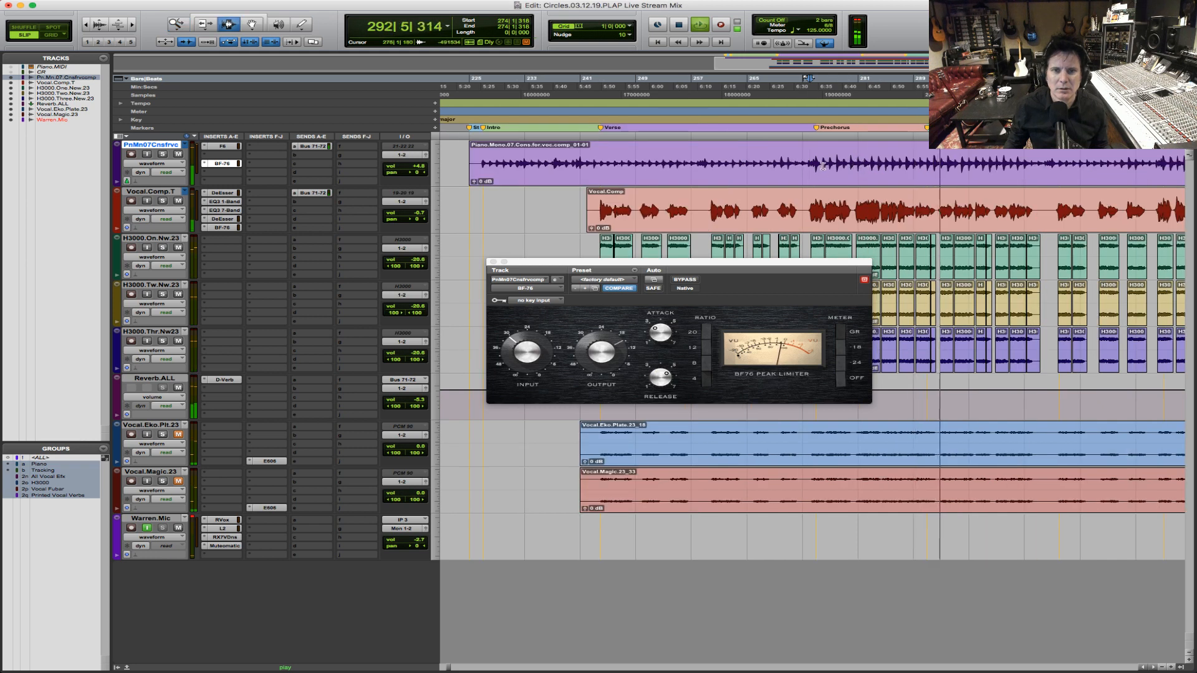
{"action": "key", "text": "F5"}
{"action": "left_click_drag", "start_coordinate": [808, 167], "coordinate": [1109, 167]}
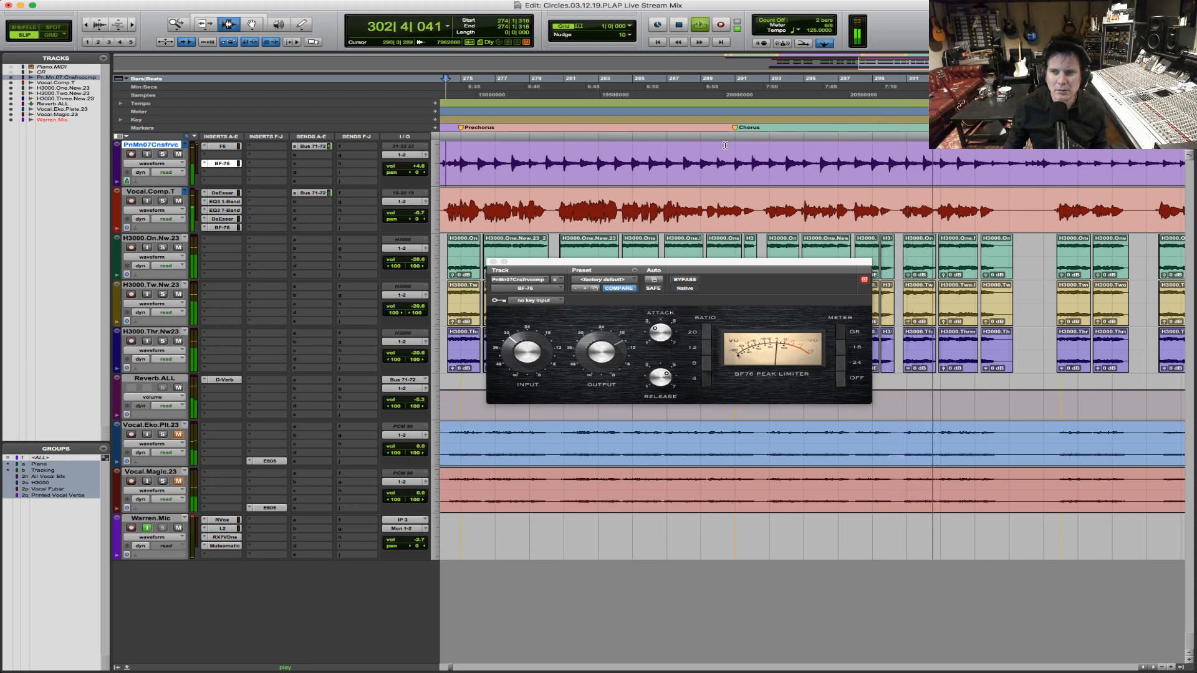
{"action": "left_click", "coordinate": [593, 356]}
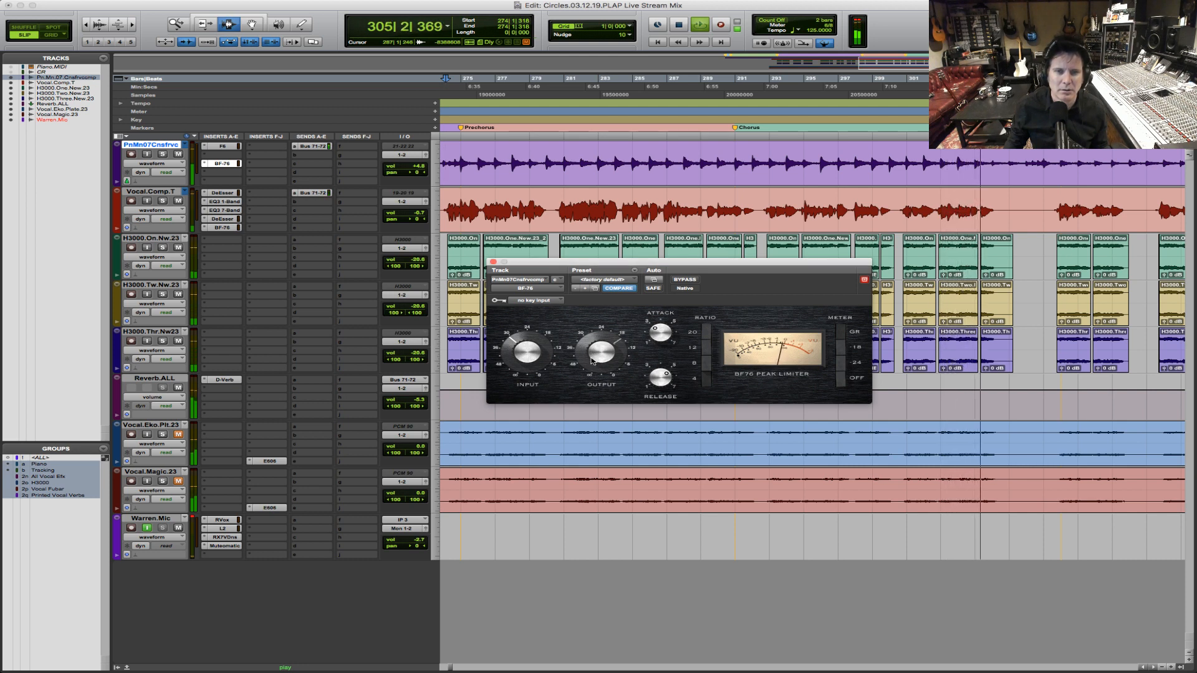
{"action": "key", "text": "space"}
{"action": "key", "text": "space"}
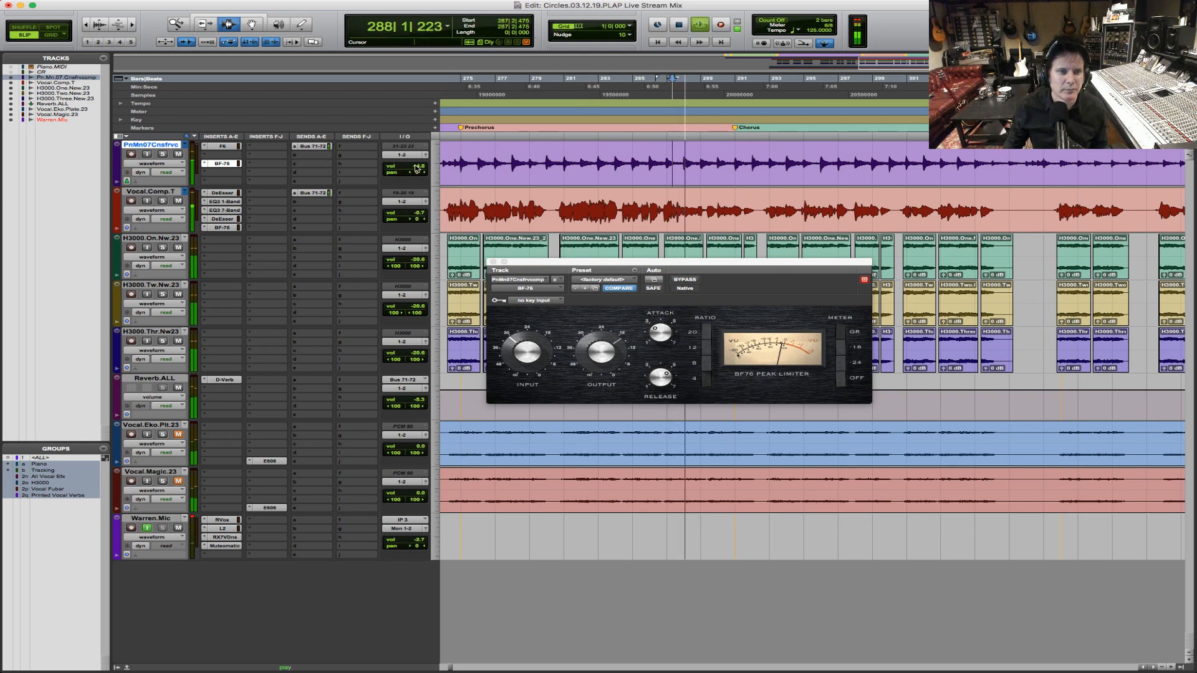
Step: Rebalance the track volumes during playback: piano at +3.0 dB, Vocal.Comp.T at +2.4 dB, and Reverb.ALL at -3.2 dB
{"action": "left_click_drag", "start_coordinate": [417, 213], "coordinate": [419, 213]}
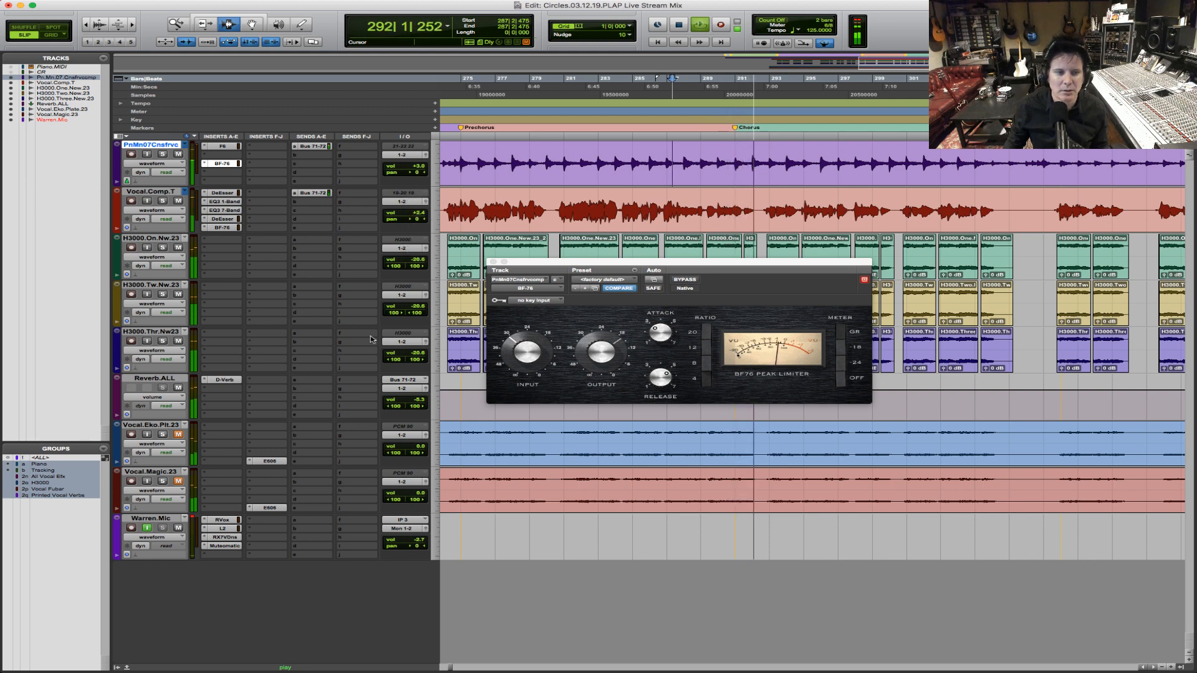
{"action": "left_click_drag", "start_coordinate": [418, 400], "coordinate": [419, 393]}
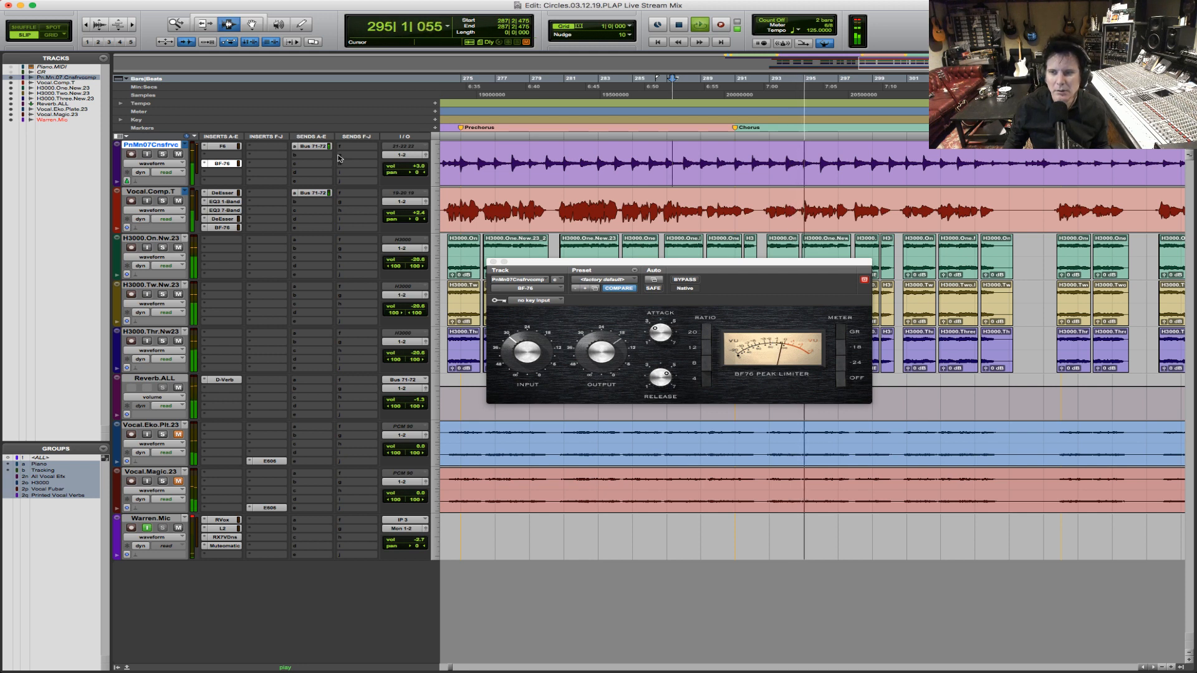
{"action": "left_click_drag", "start_coordinate": [411, 399], "coordinate": [412, 402]}
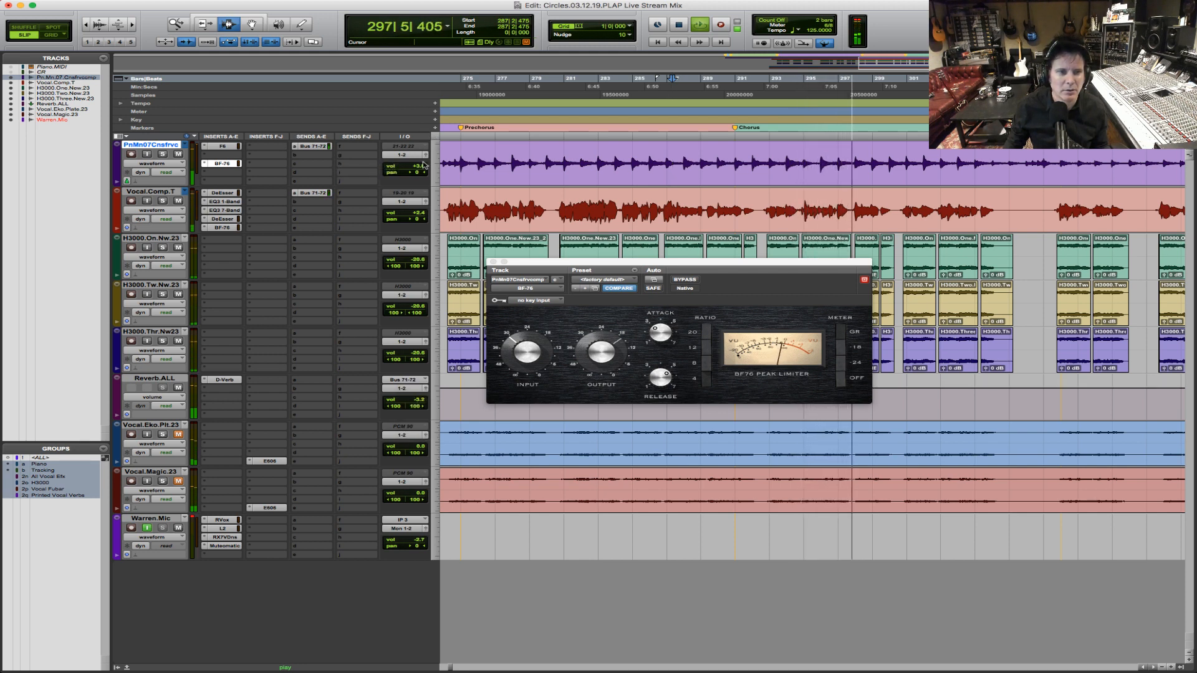
Step: Lower the Vocal.Comp.T volume to +0.6 dB while listening through the chorus, and stop playback
{"action": "left_click_drag", "start_coordinate": [415, 214], "coordinate": [417, 214]}
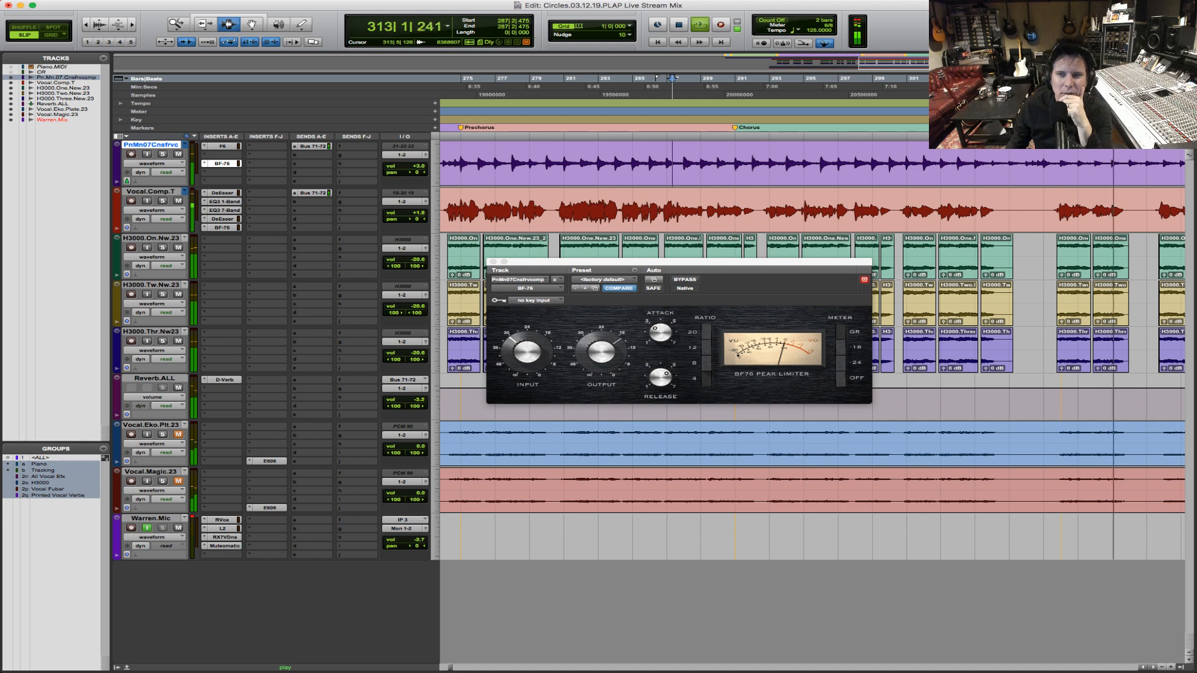
{"action": "left_click", "coordinate": [418, 215]}
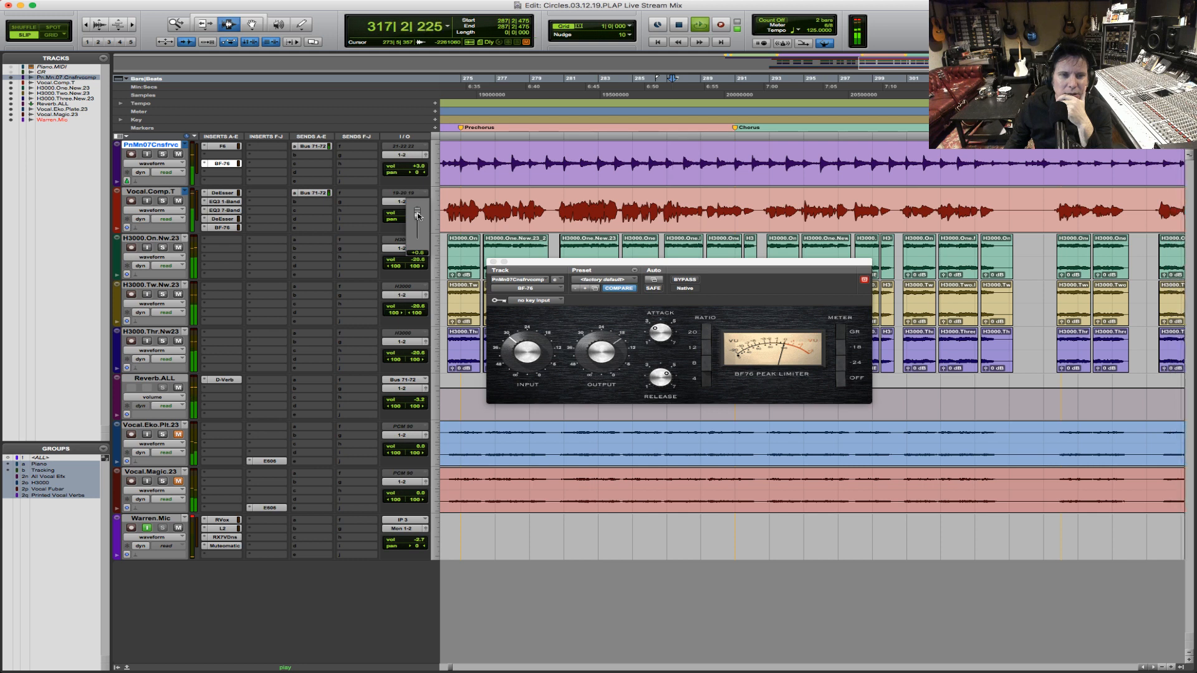
{"action": "left_click_drag", "start_coordinate": [418, 215], "coordinate": [419, 216]}
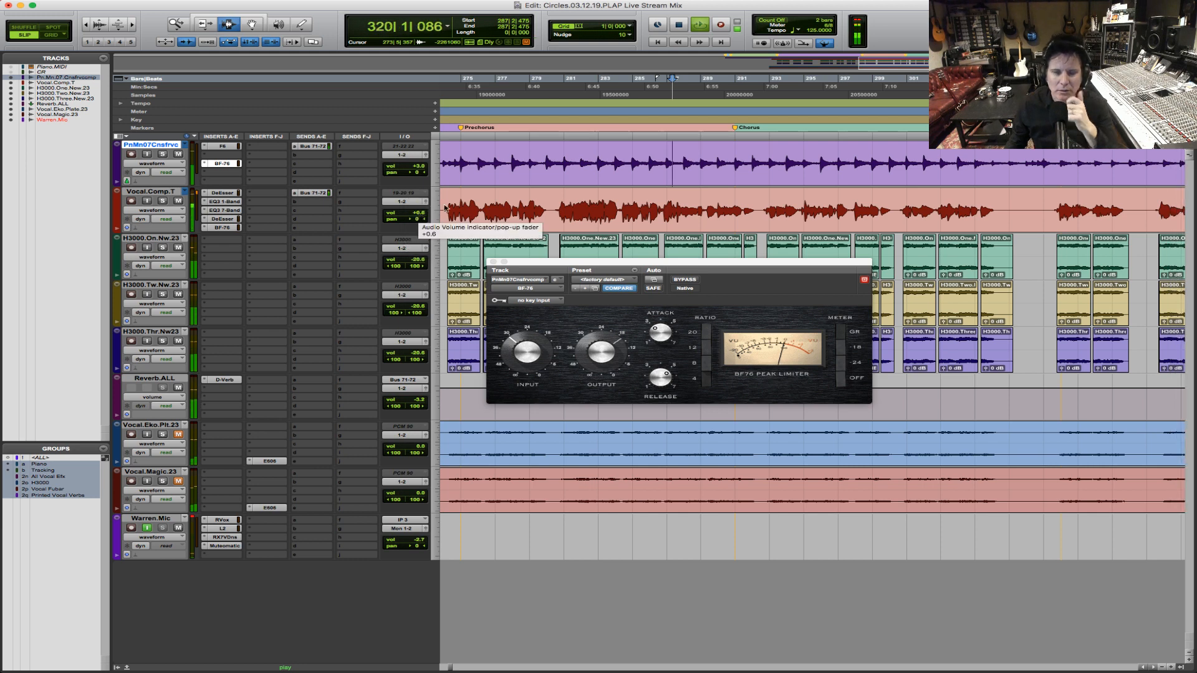
{"action": "key", "text": "space"}
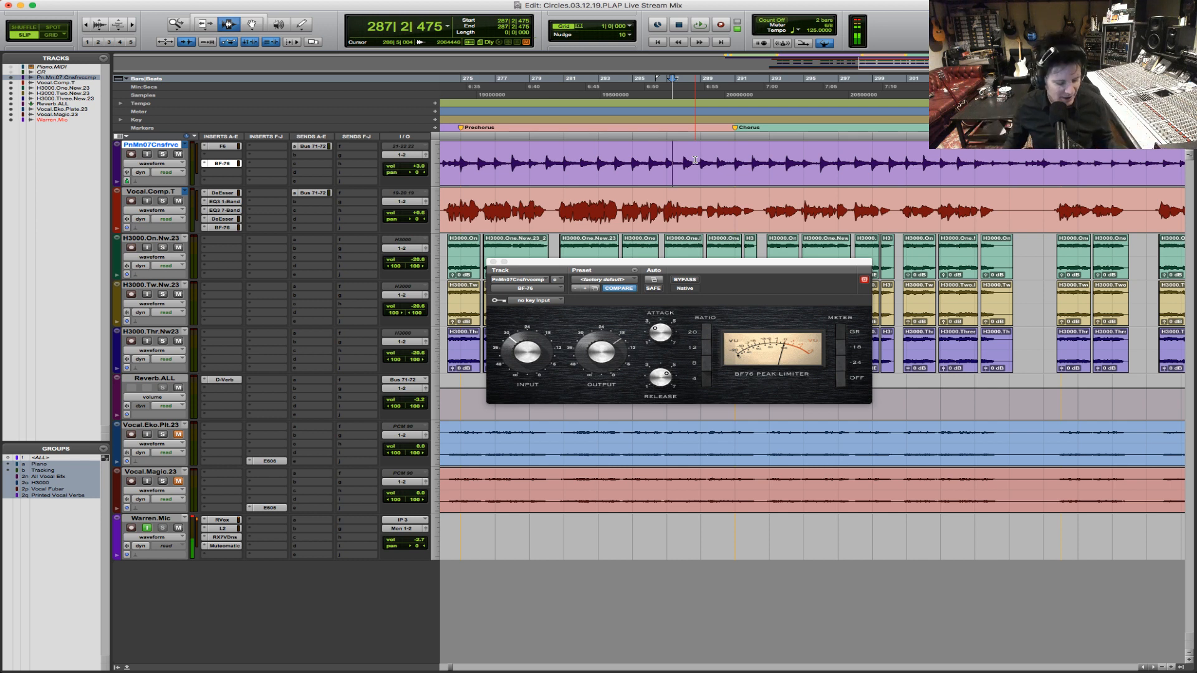
Step: Audition the mix from about bar 273, just before the prechorus, checking the Vocal.Comp.T volume, and stop playback
{"action": "key", "text": "r"}
{"action": "key", "text": "r"}
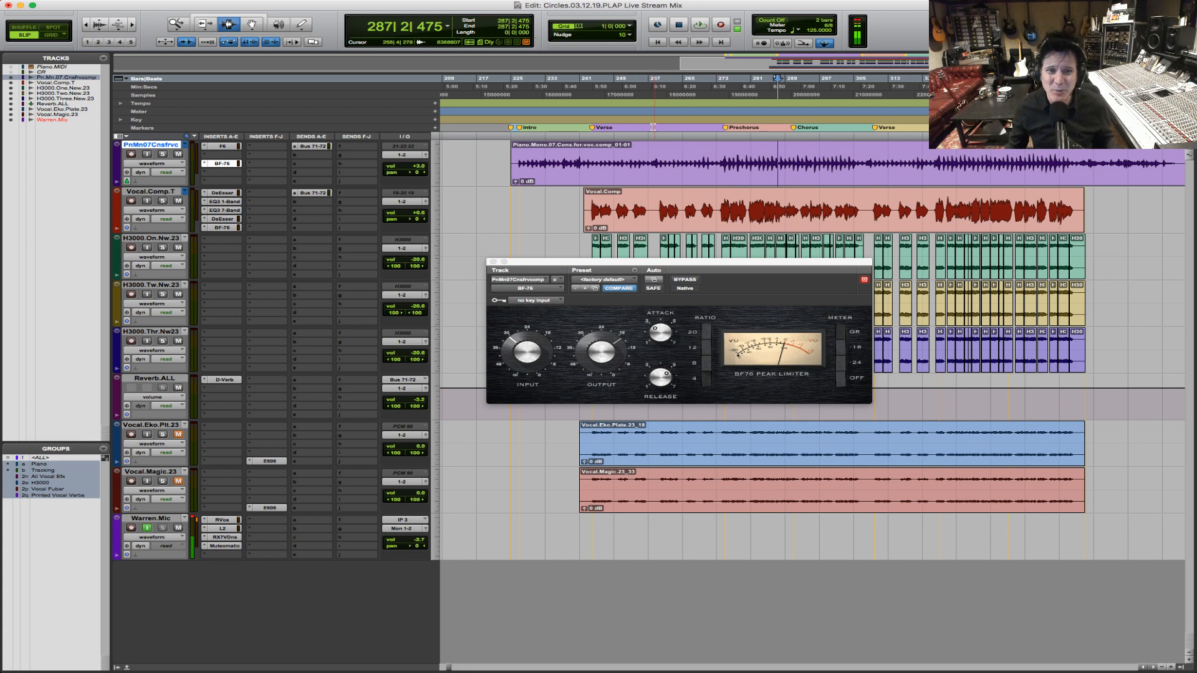
{"action": "left_click", "coordinate": [718, 203]}
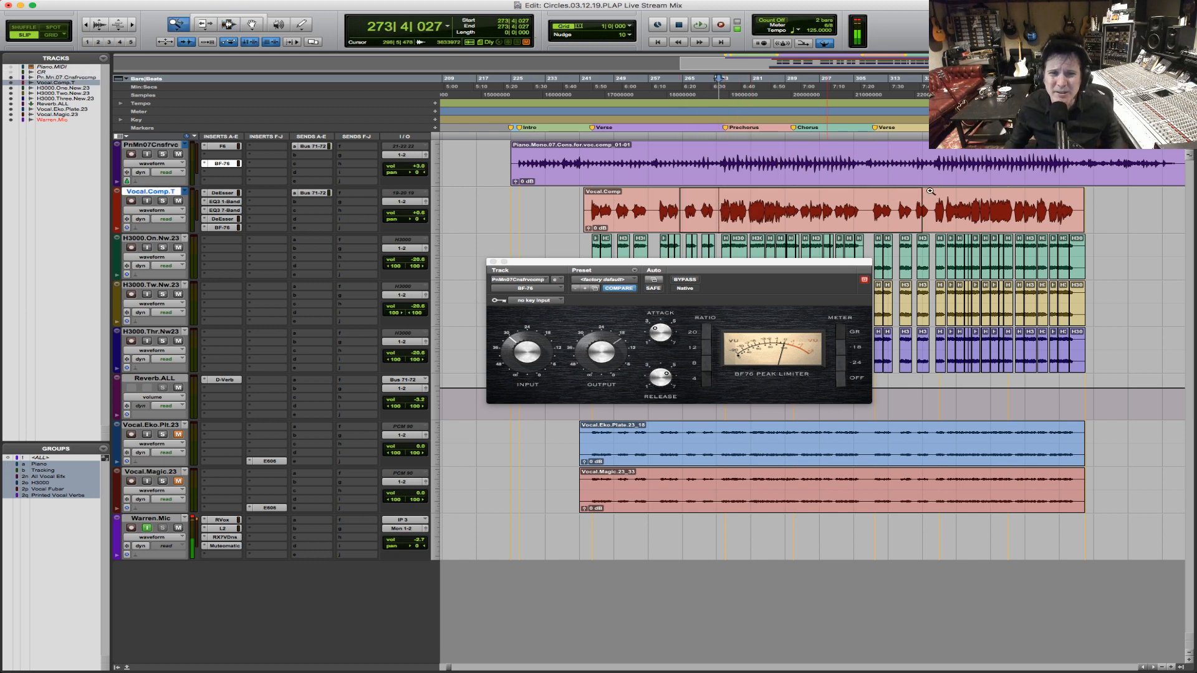
{"action": "left_click", "coordinate": [892, 194]}
{"action": "left_click", "coordinate": [556, 155]}
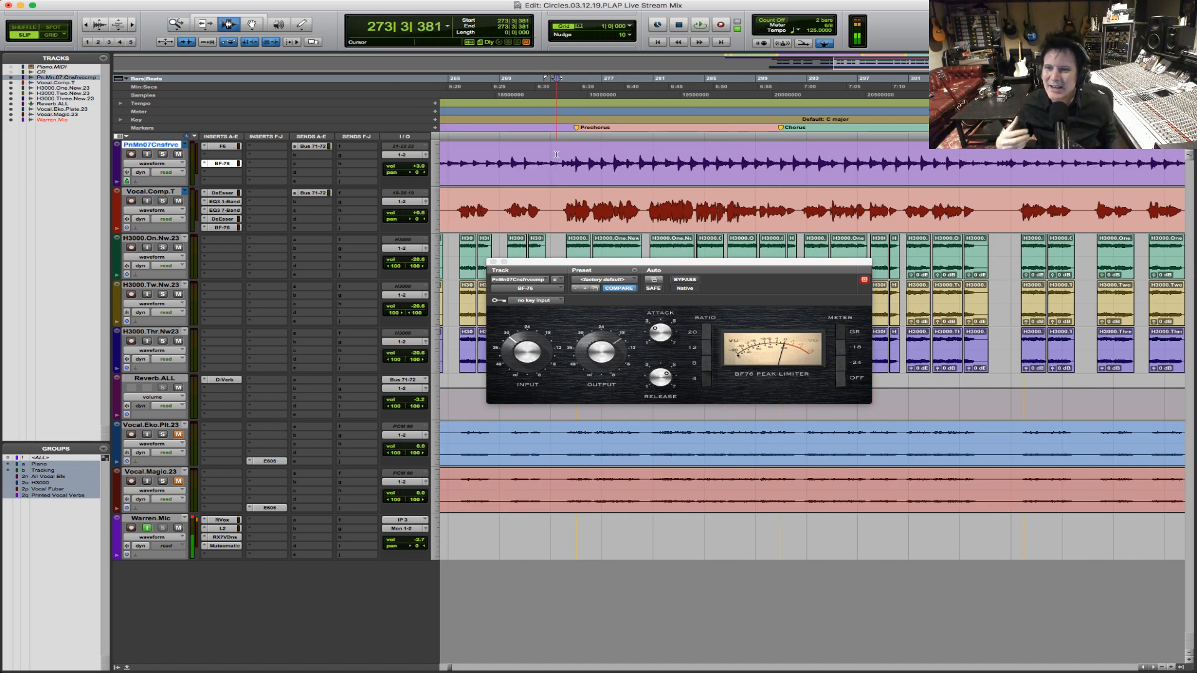
{"action": "key", "text": "space"}
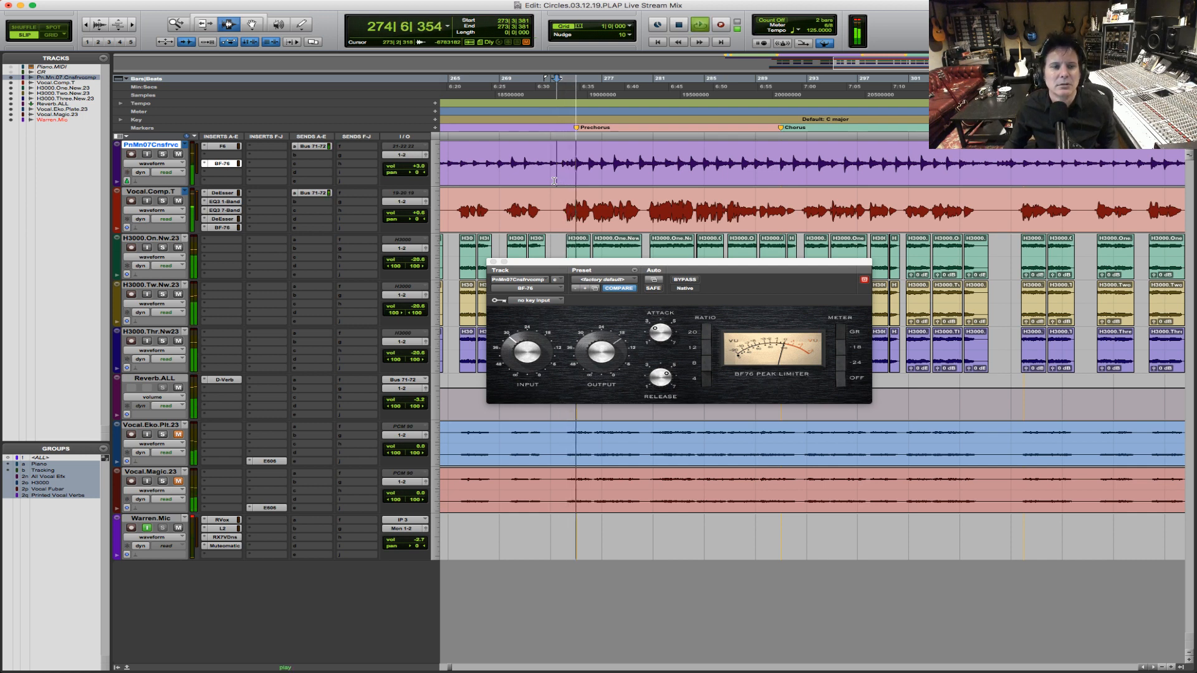
{"action": "left_click", "coordinate": [417, 214]}
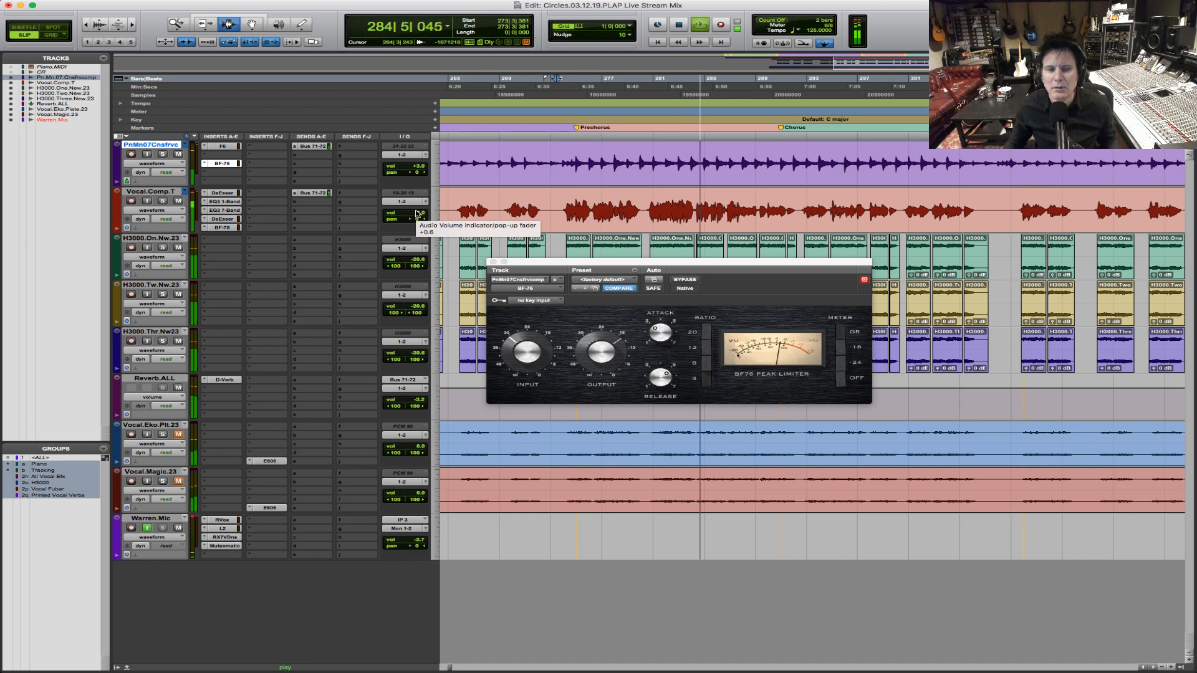
{"action": "key", "text": "space"}
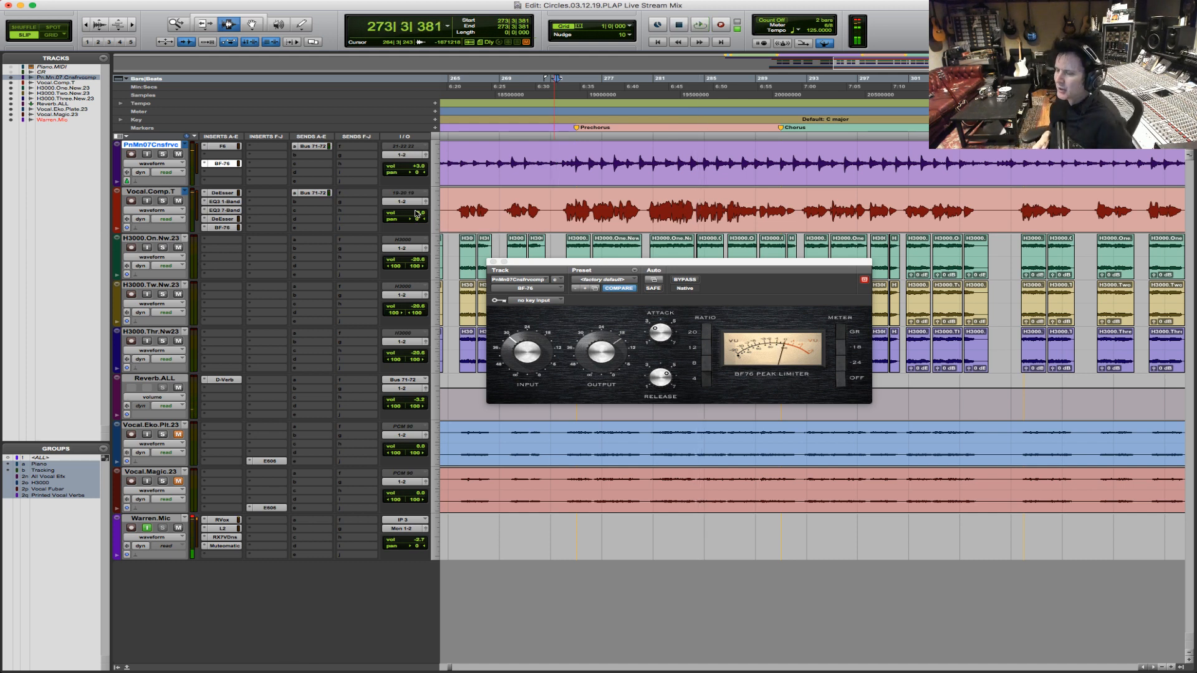
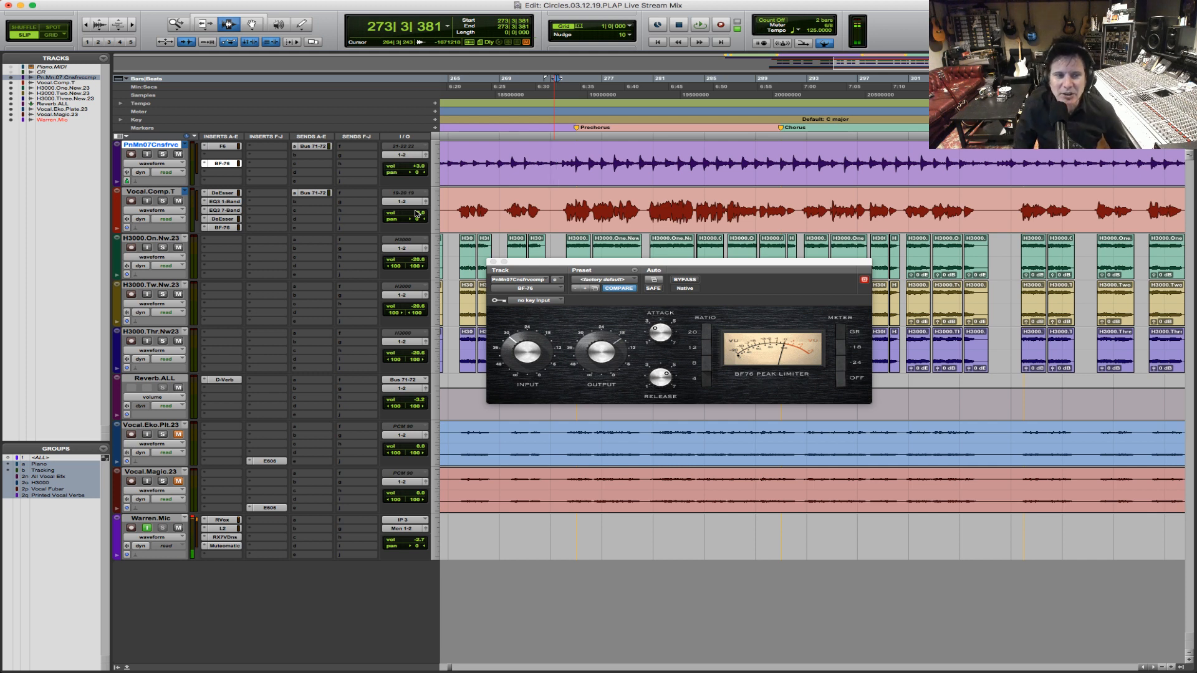
Step: Review Vocal.Comp.T's insert chain from the first DeEsser through both EQ3s and the second DeEsser to the BF-76, and close the plug-in window
{"action": "left_click", "coordinate": [232, 195]}
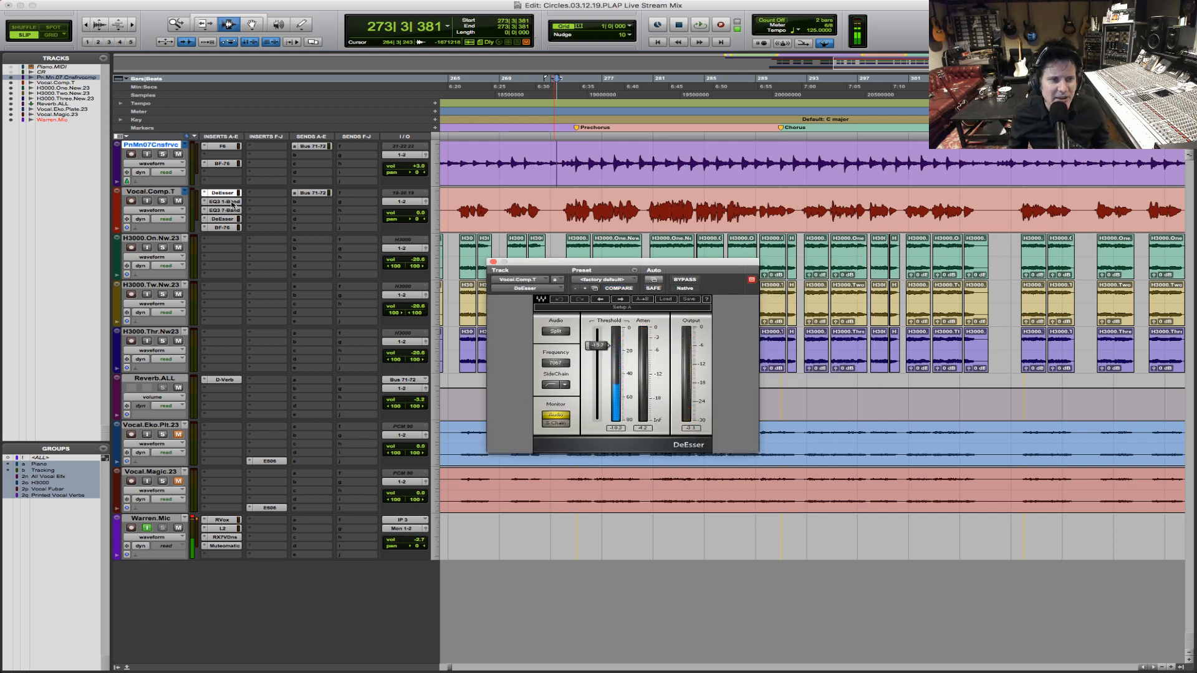
{"action": "left_click", "coordinate": [233, 203]}
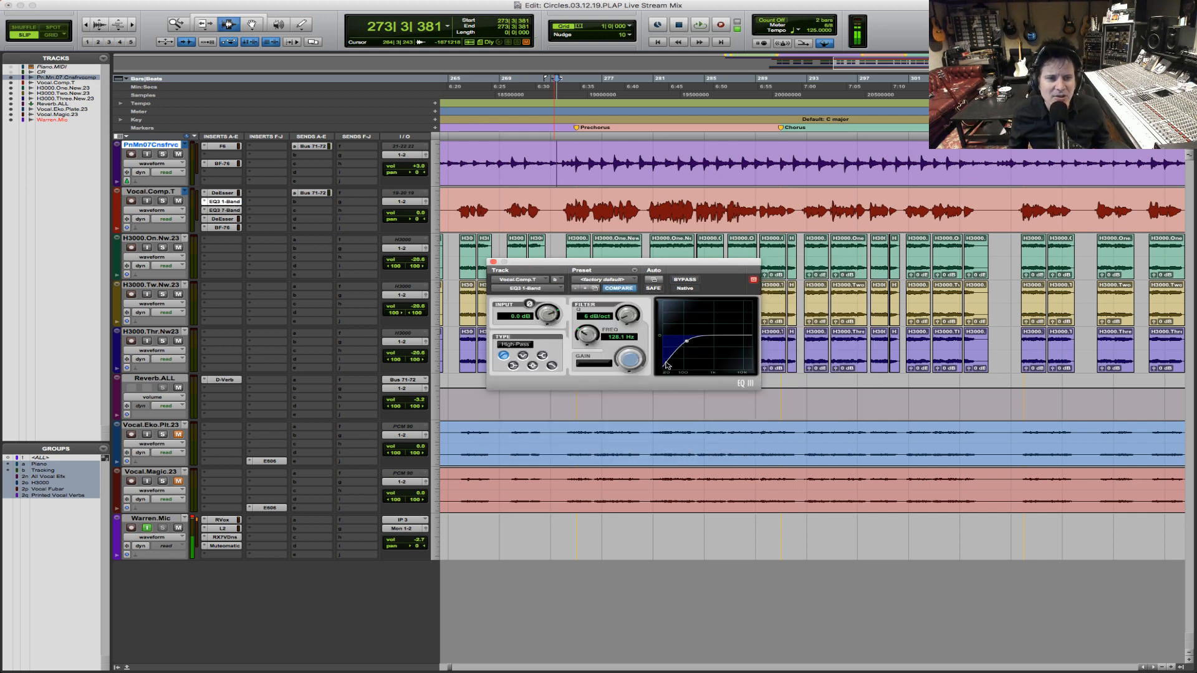
{"action": "left_click", "coordinate": [223, 210]}
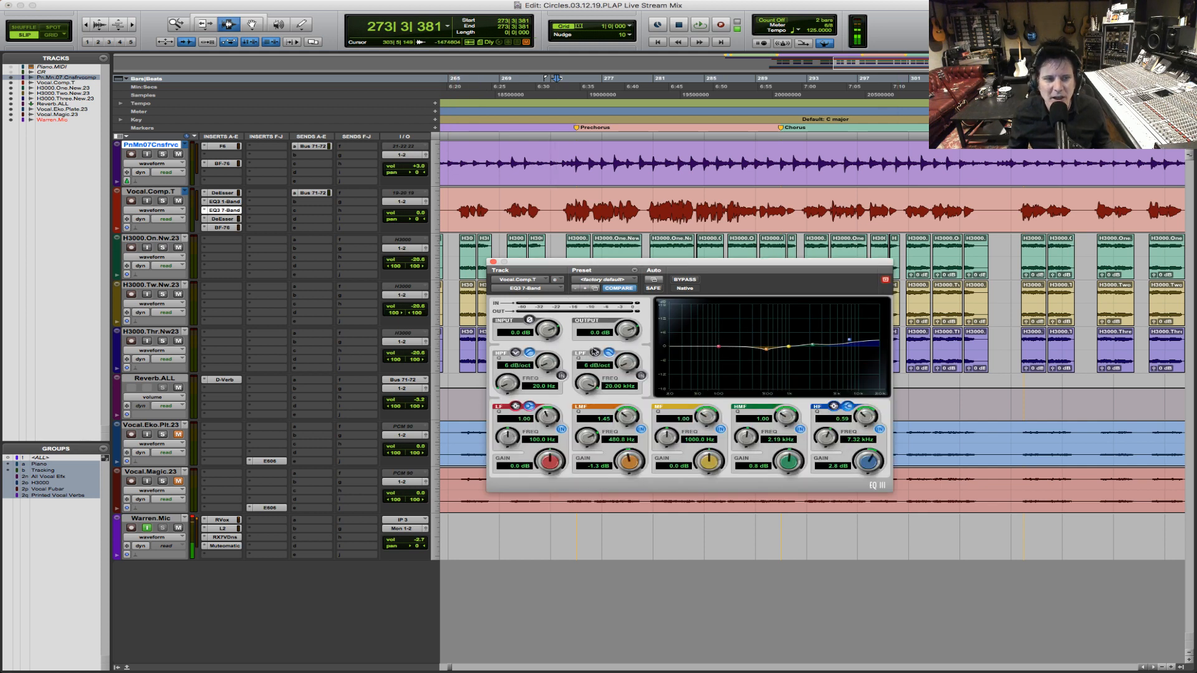
{"action": "left_click", "coordinate": [230, 220]}
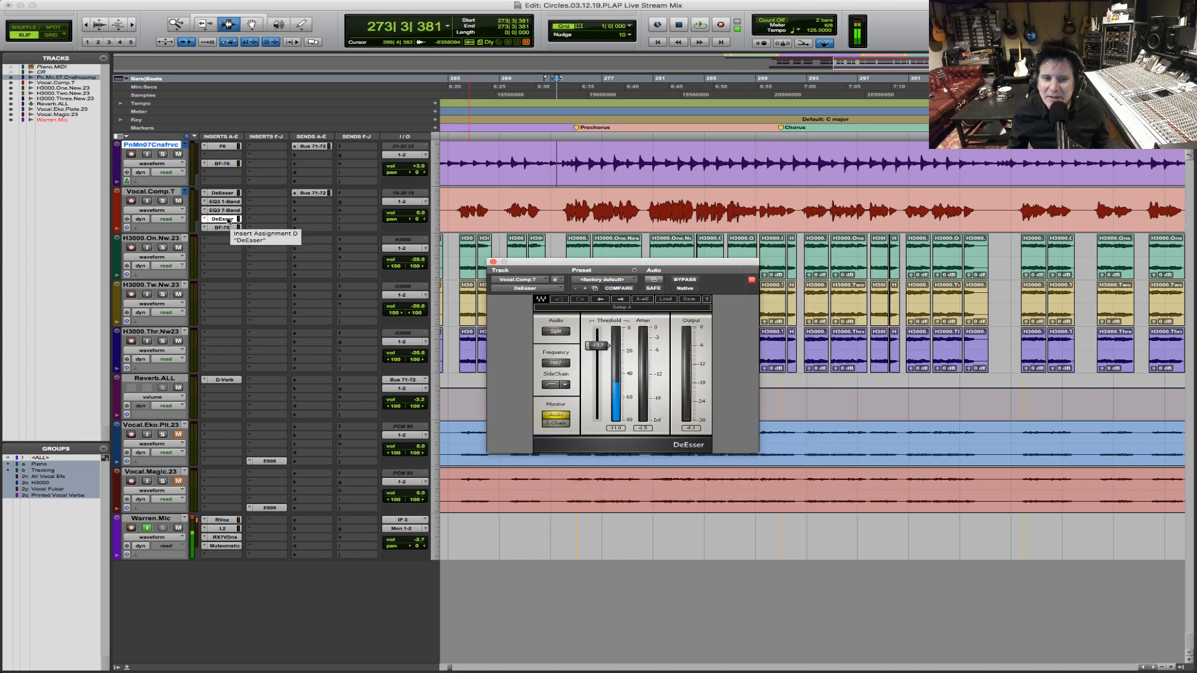
{"action": "left_click", "coordinate": [230, 229]}
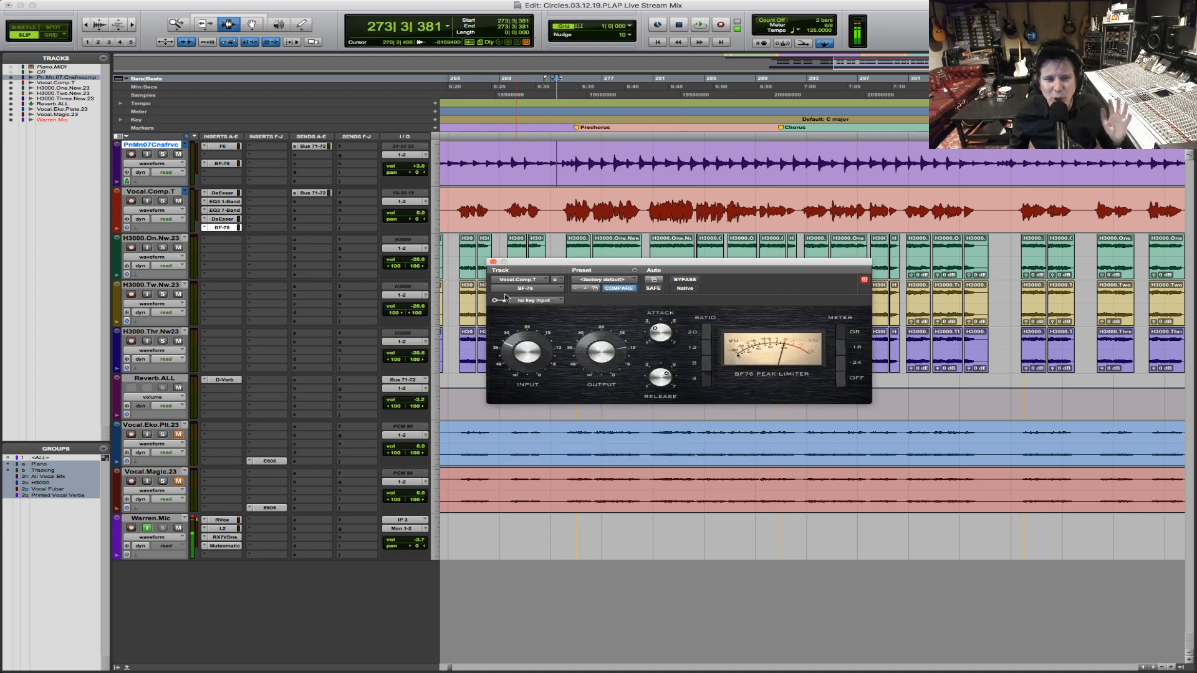
{"action": "left_click", "coordinate": [493, 262]}
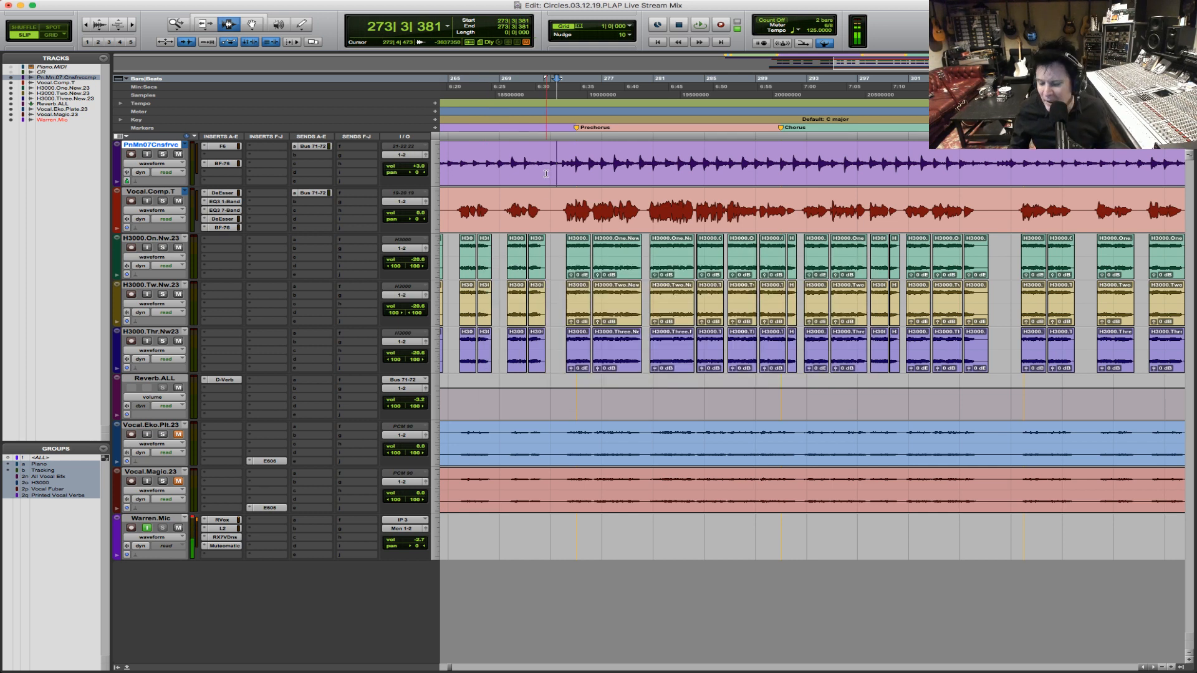
Step: Play the mix from about bar 272 on the piano track, leading into the prechorus
{"action": "left_click", "coordinate": [540, 163]}
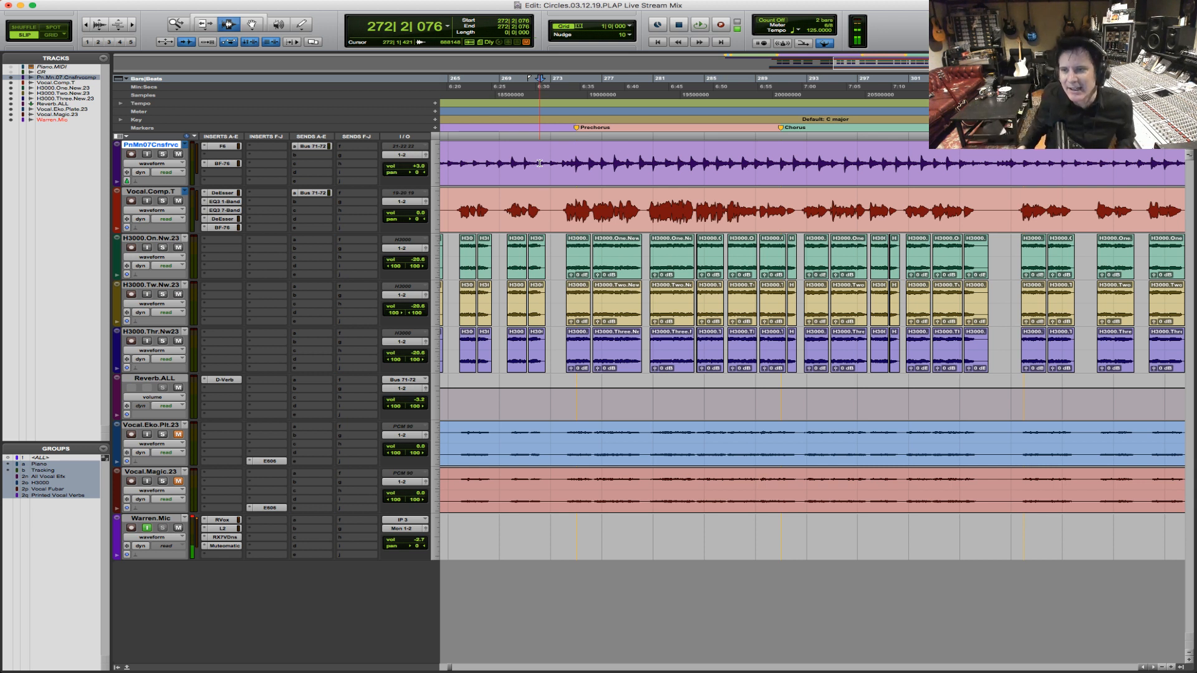
{"action": "key", "text": "space"}
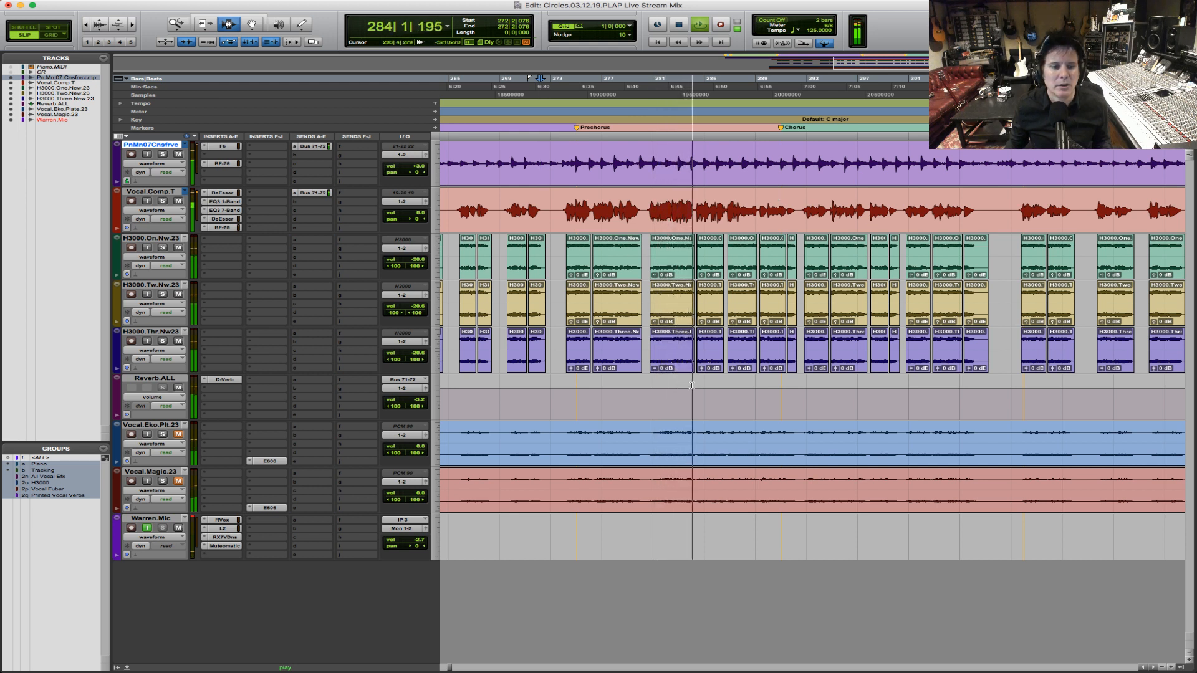
Step: Unmute the Vocal.Eko.Plt.23 and Vocal.Magic.23 effect tracks and set their volumes to -11.1 dB while the mix plays
{"action": "key", "text": "r"}
{"action": "key", "text": "r"}
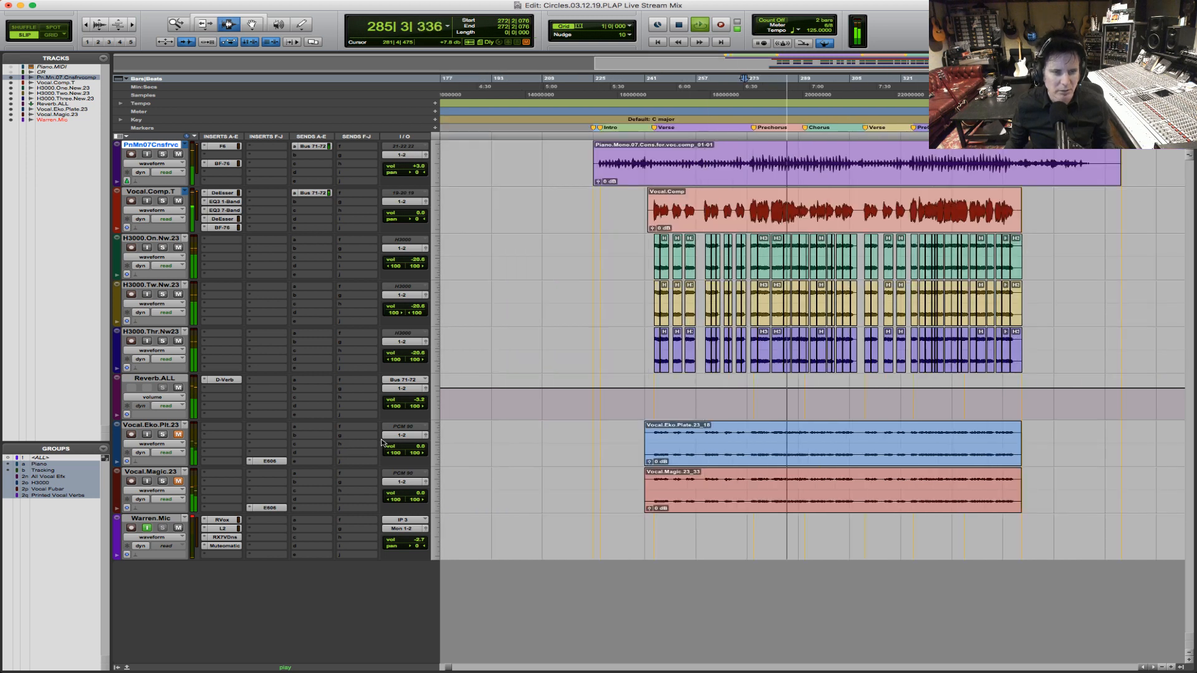
{"action": "left_click_drag", "start_coordinate": [415, 447], "coordinate": [415, 469]}
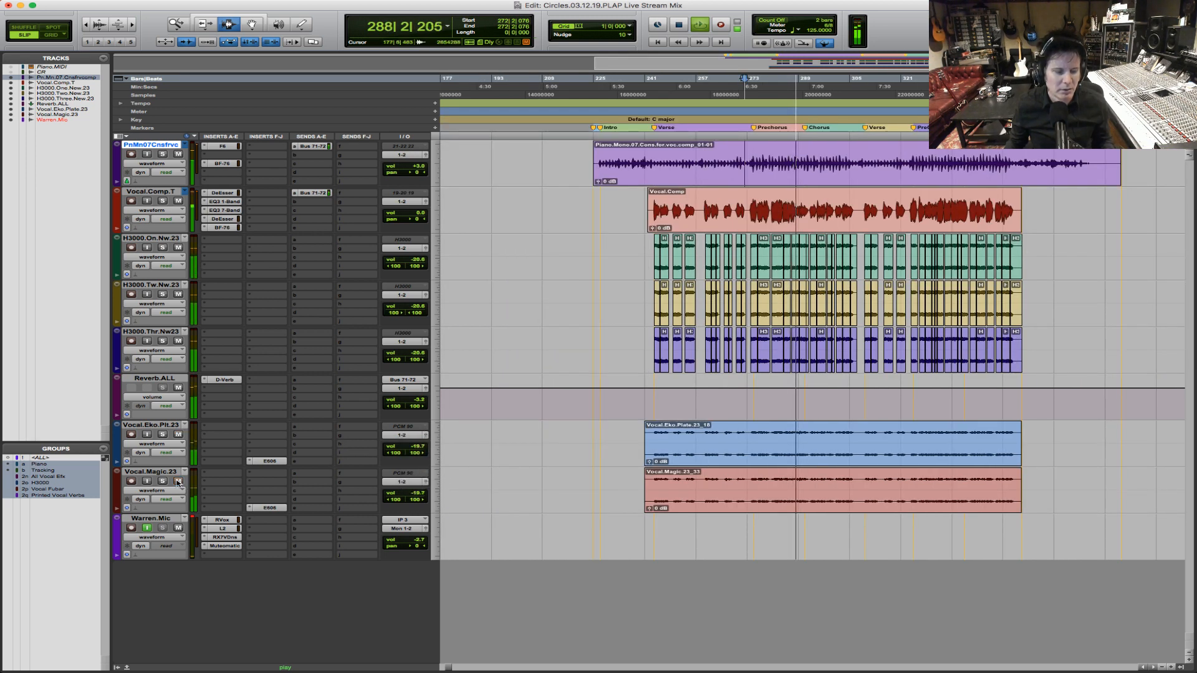
{"action": "left_click_drag", "start_coordinate": [420, 449], "coordinate": [420, 441]}
{"action": "key", "text": "F5"}
{"action": "left_click_drag", "start_coordinate": [723, 438], "coordinate": [998, 440]}
{"action": "key", "text": "F5"}
{"action": "left_click_drag", "start_coordinate": [641, 438], "coordinate": [835, 428]}
{"action": "left_click_drag", "start_coordinate": [417, 448], "coordinate": [419, 449]}
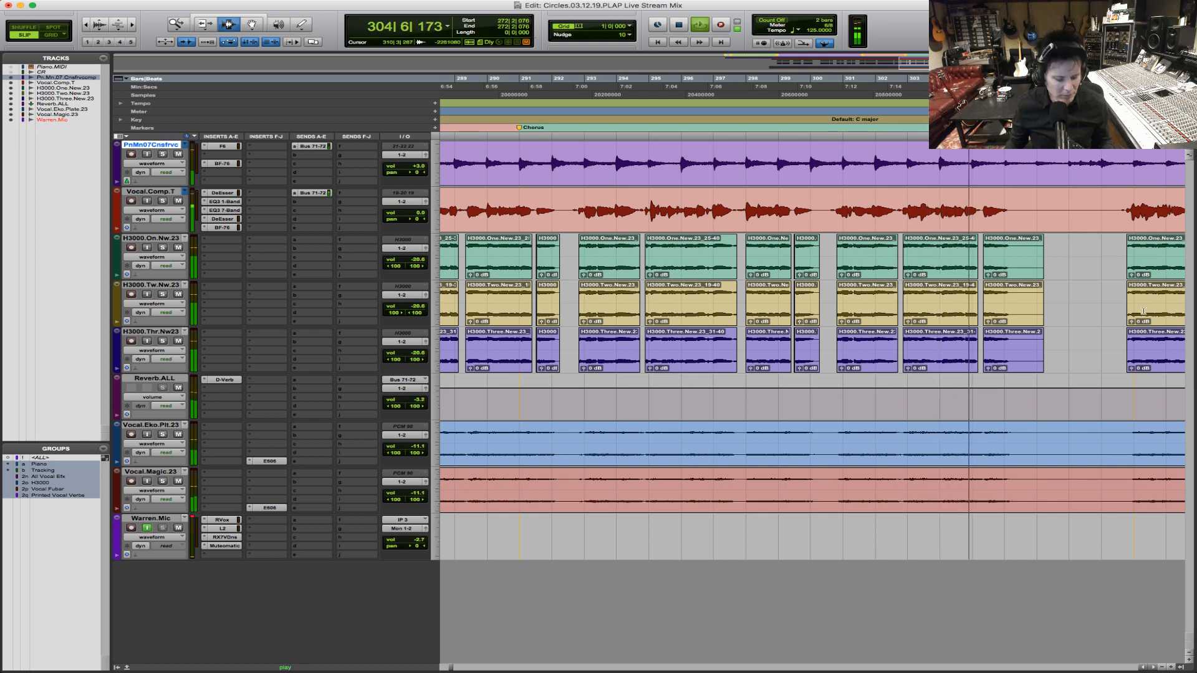
Step: Lower the Vocal.Eko.Plt.23 and Vocal.Magic.23 volumes to -19.1 dB while listening through the verse and prechorus, and stop playback
{"action": "key", "text": "r"}
{"action": "key", "text": "r"}
{"action": "key", "text": "r"}
{"action": "key", "text": "F5"}
{"action": "left_click_drag", "start_coordinate": [752, 457], "coordinate": [1069, 433]}
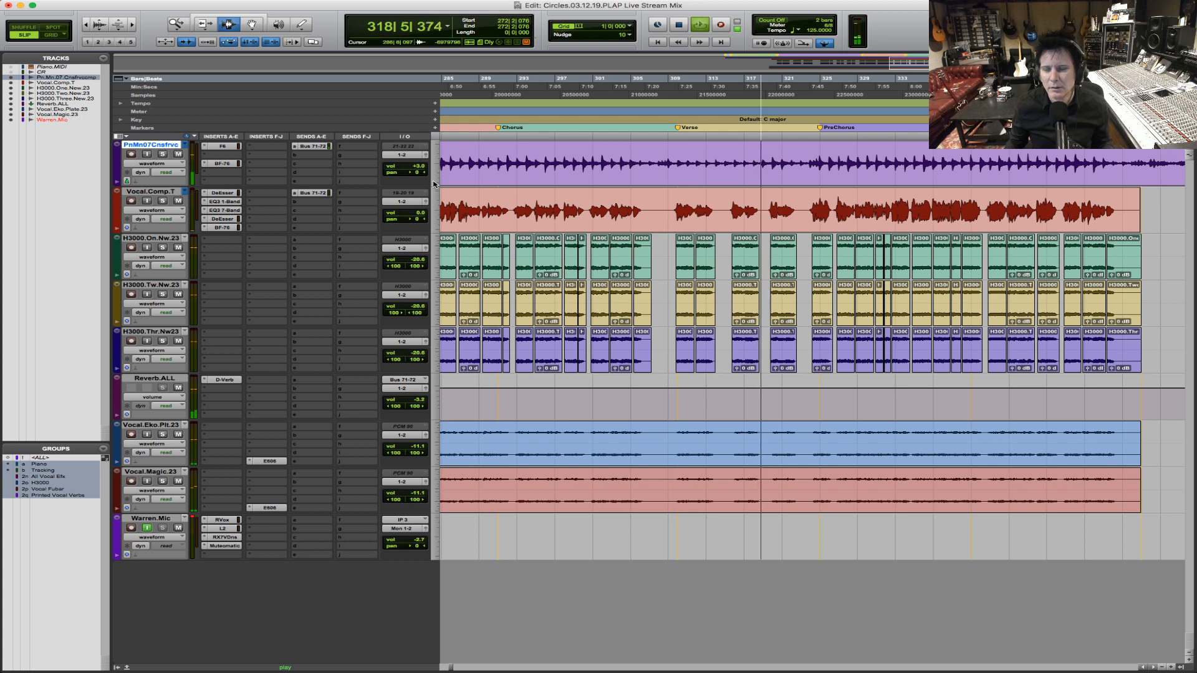
{"action": "left_click_drag", "start_coordinate": [421, 447], "coordinate": [442, 494]}
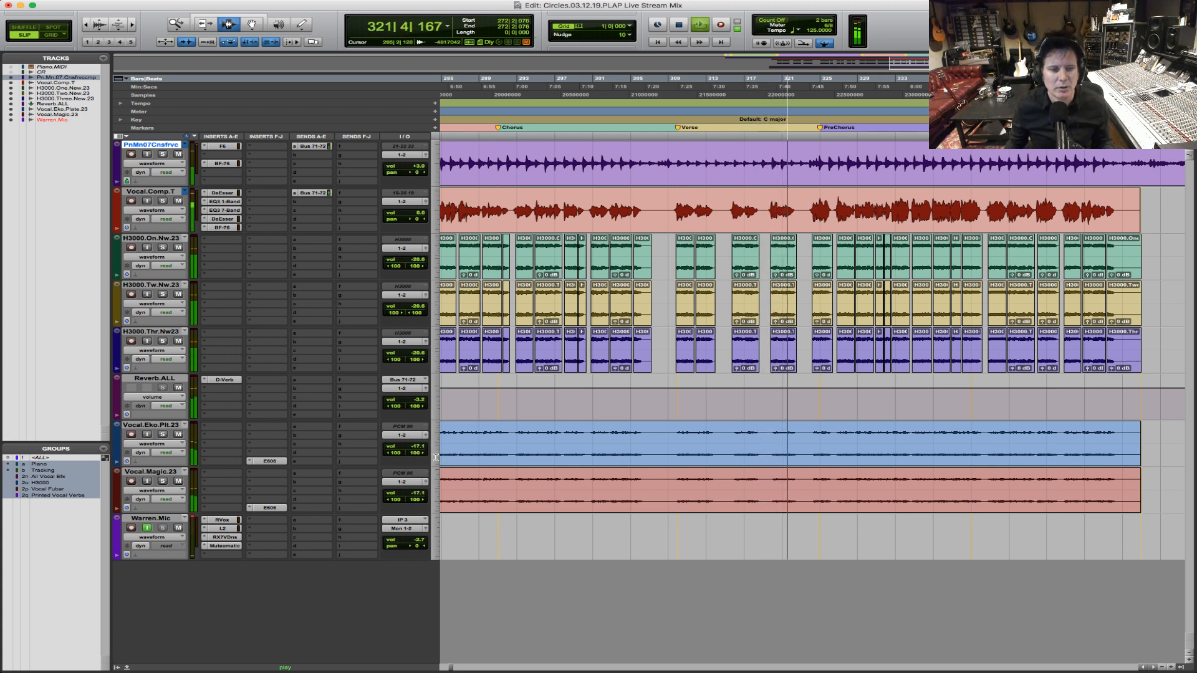
{"action": "left_click", "coordinate": [417, 449]}
{"action": "left_click_drag", "start_coordinate": [417, 449], "coordinate": [417, 450]}
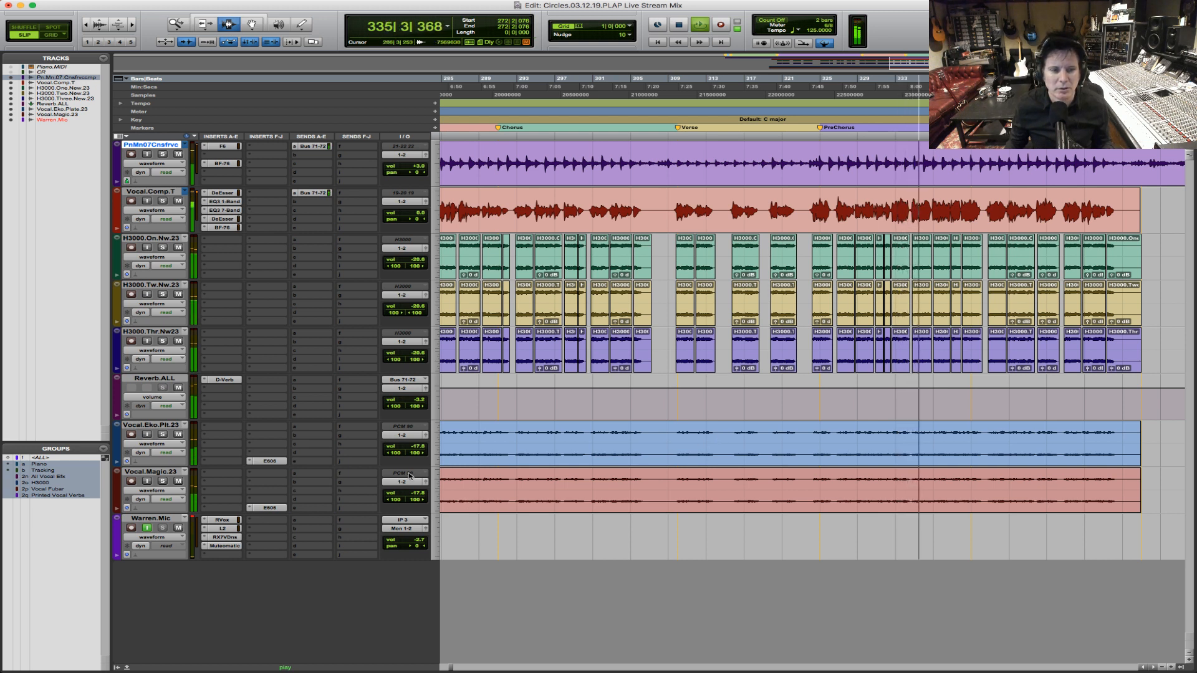
{"action": "left_click_drag", "start_coordinate": [418, 446], "coordinate": [418, 451]}
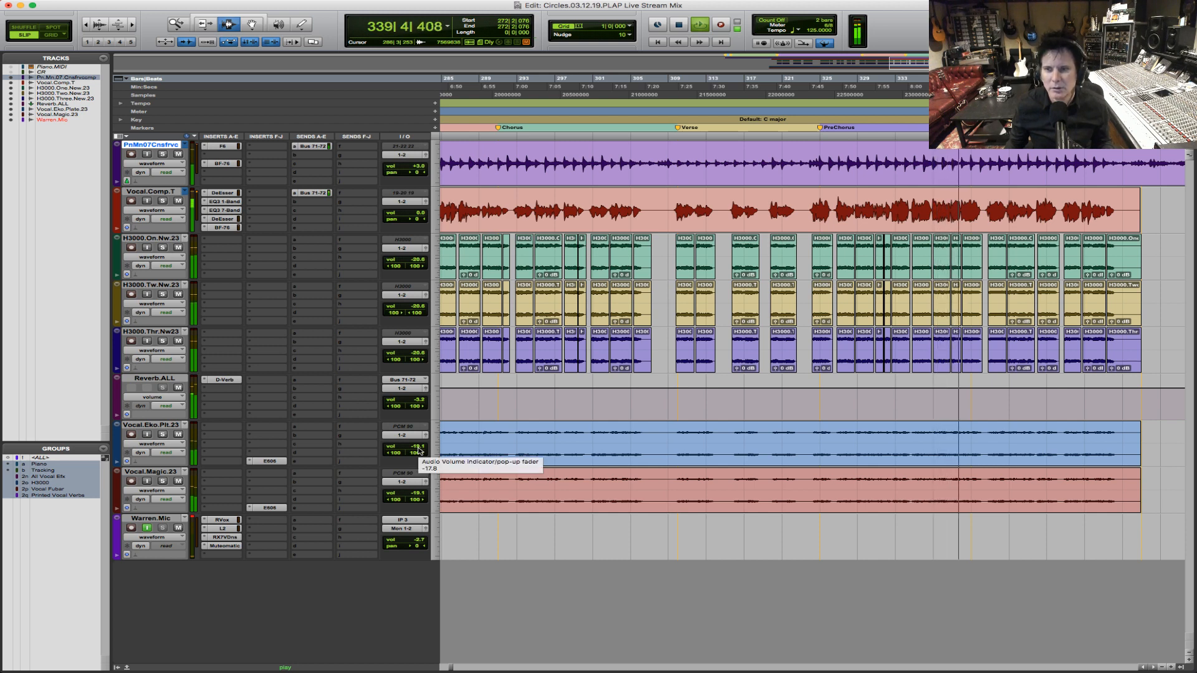
{"action": "key", "text": "r"}
{"action": "key", "text": "r"}
{"action": "left_click_drag", "start_coordinate": [567, 280], "coordinate": [997, 232]}
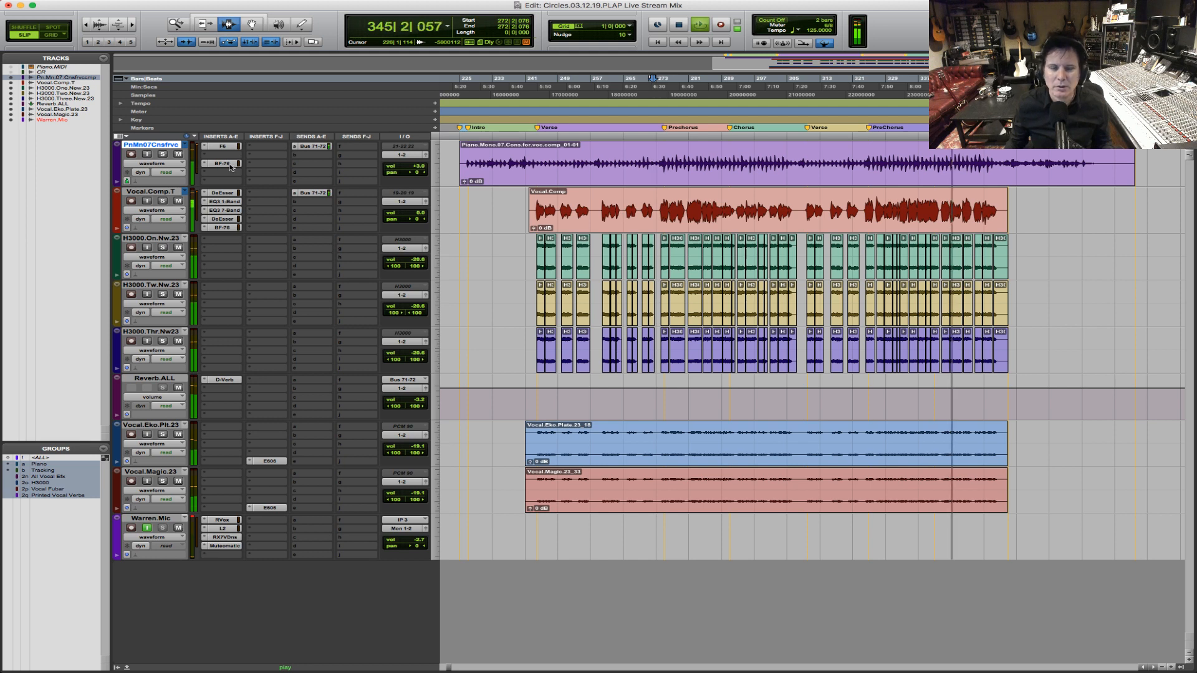
{"action": "key", "text": "space"}
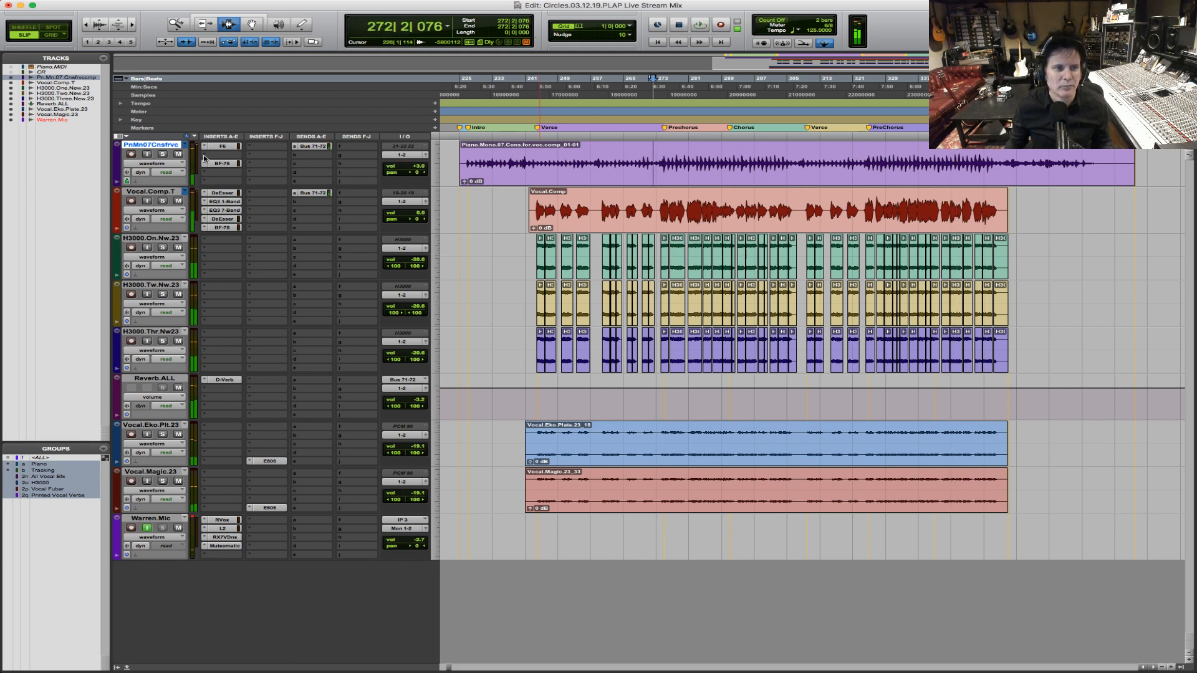
{"action": "left_click", "coordinate": [205, 158]}
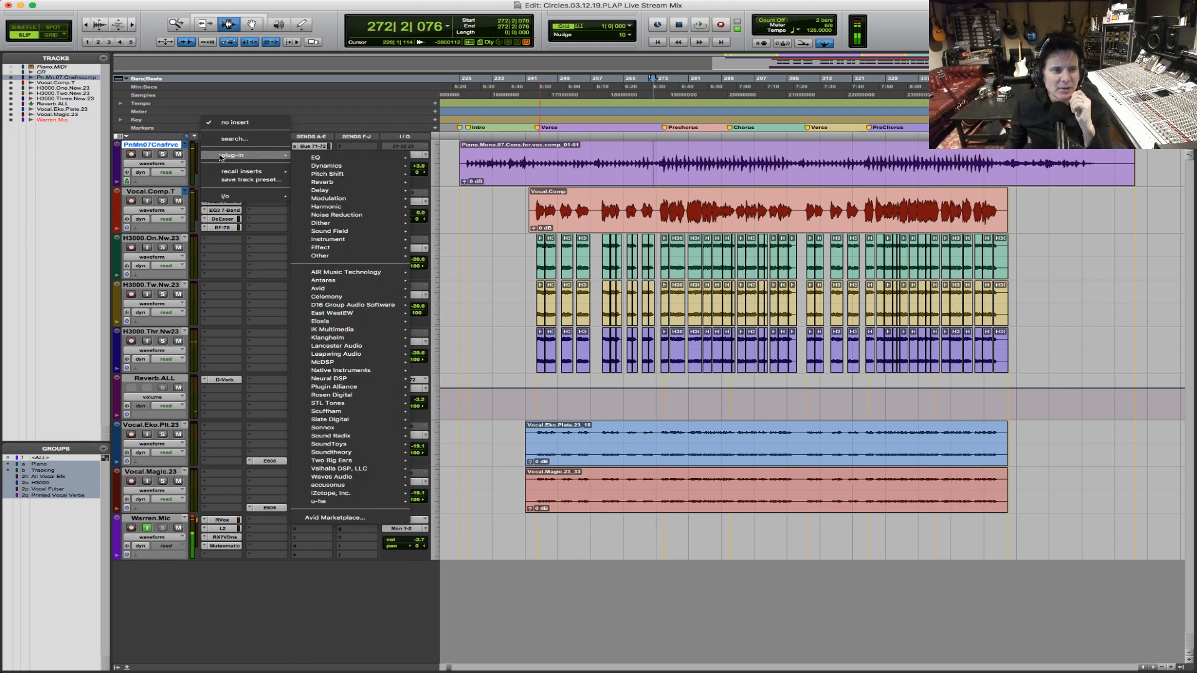
{"action": "mouse_move", "coordinate": [349, 157]}
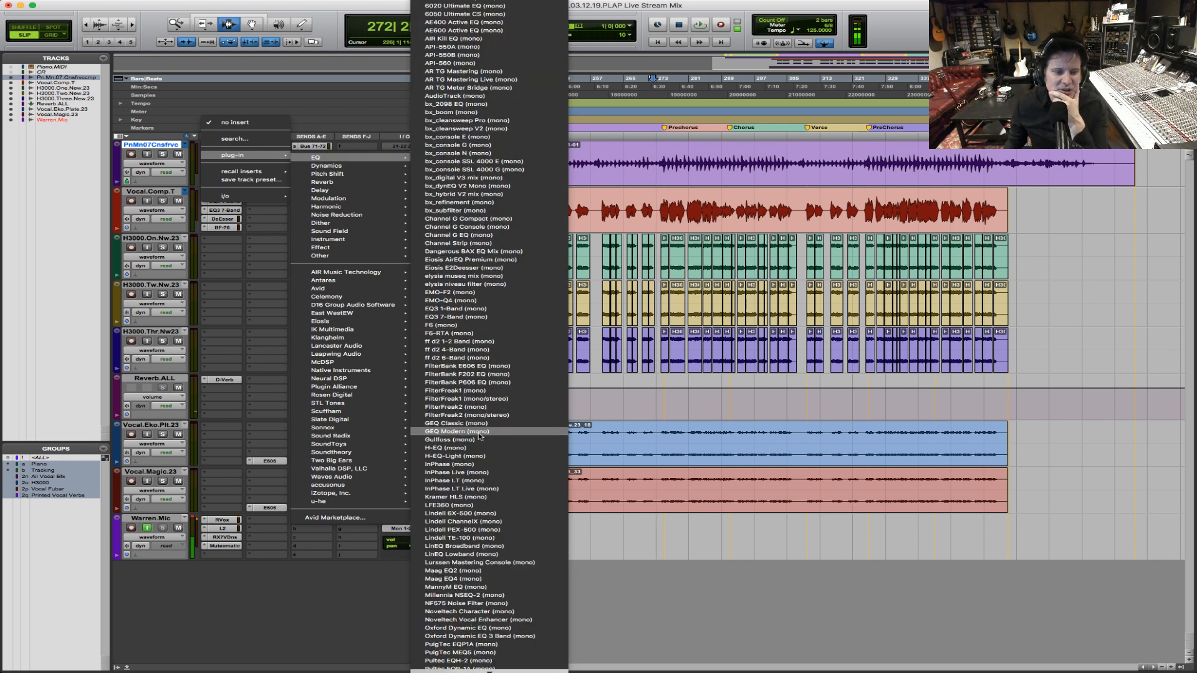
{"action": "left_click", "coordinate": [822, 253]}
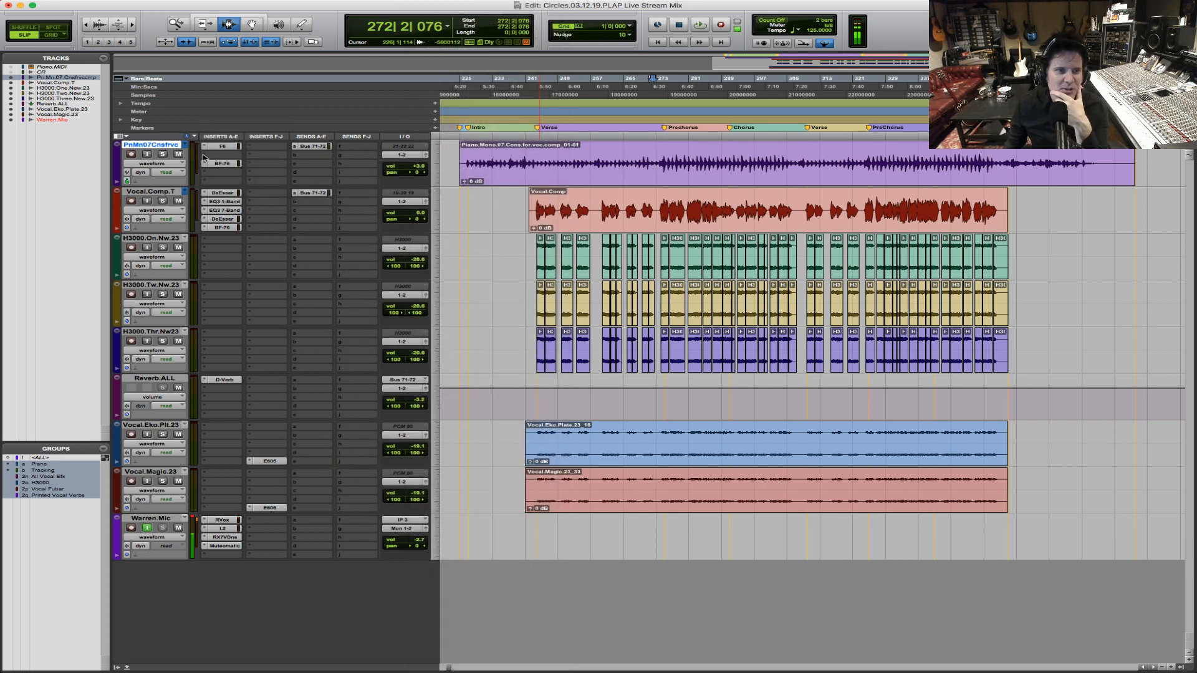
Step: Insert a mono EQ3 7-Band on the piano track between the F6 and the BF-76
{"action": "left_click", "coordinate": [205, 158]}
{"action": "mouse_move", "coordinate": [349, 157]}
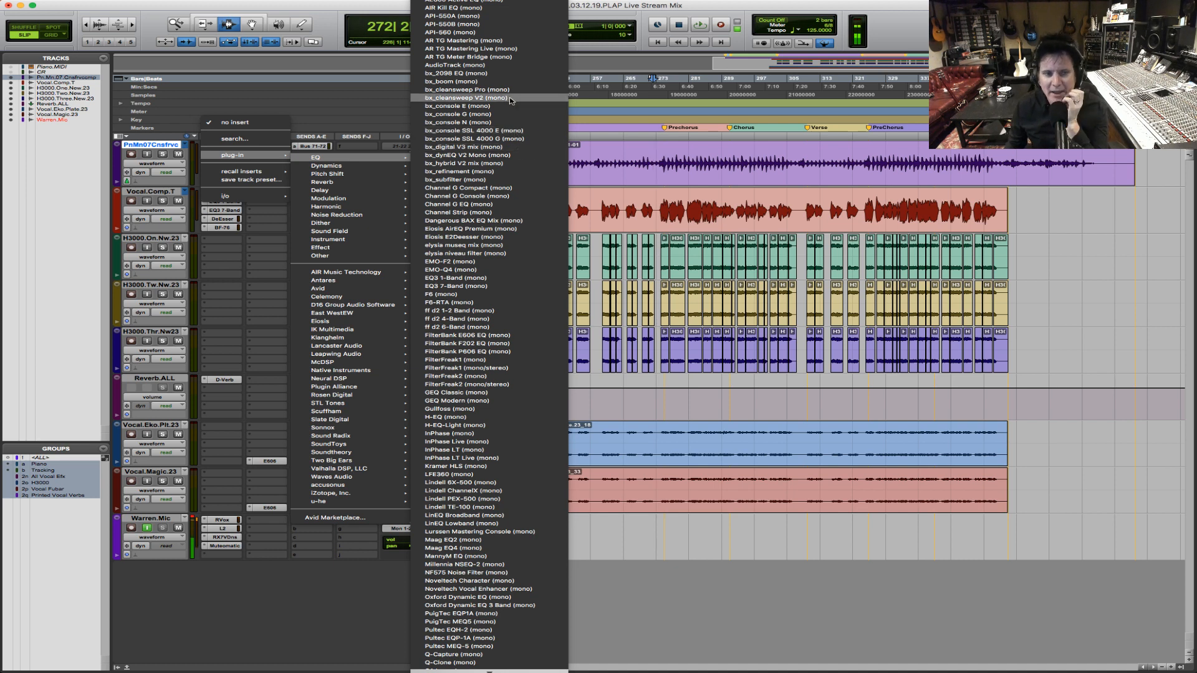
{"action": "left_click", "coordinate": [452, 286]}
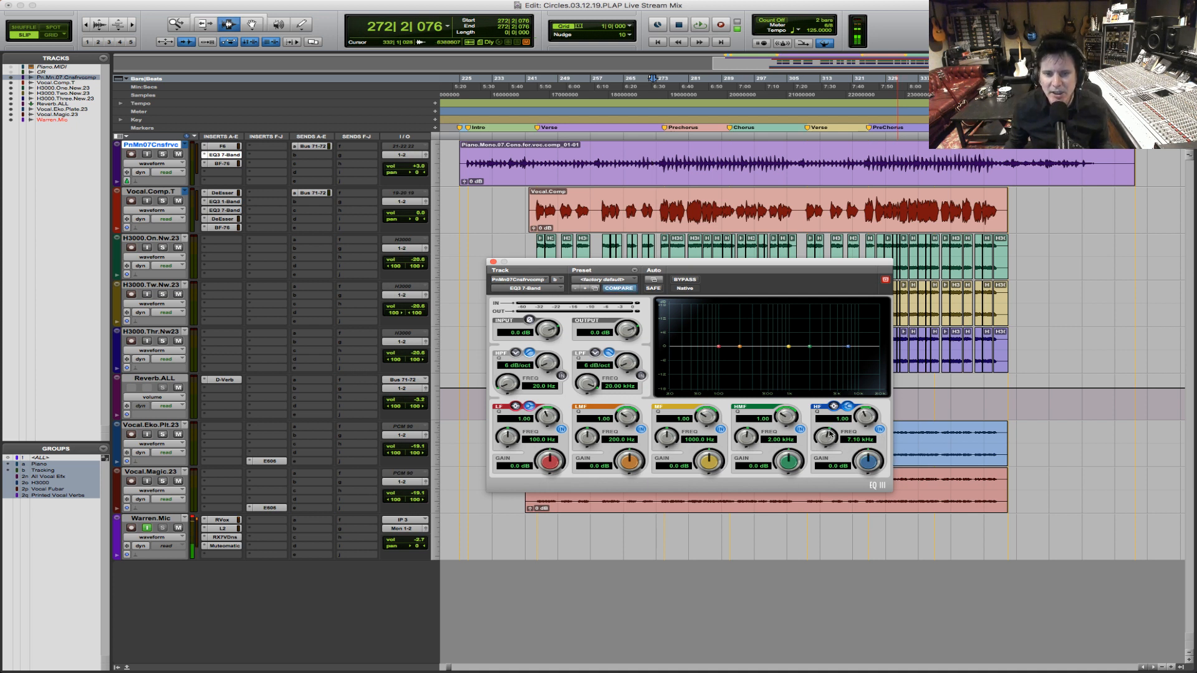
Step: Play the mix and boost the piano EQ's high-frequency shelf by 2.0 dB at 7.10 kHz with a Q of 0.86
{"action": "key", "text": "space"}
{"action": "left_click_drag", "start_coordinate": [870, 463], "coordinate": [874, 460]}
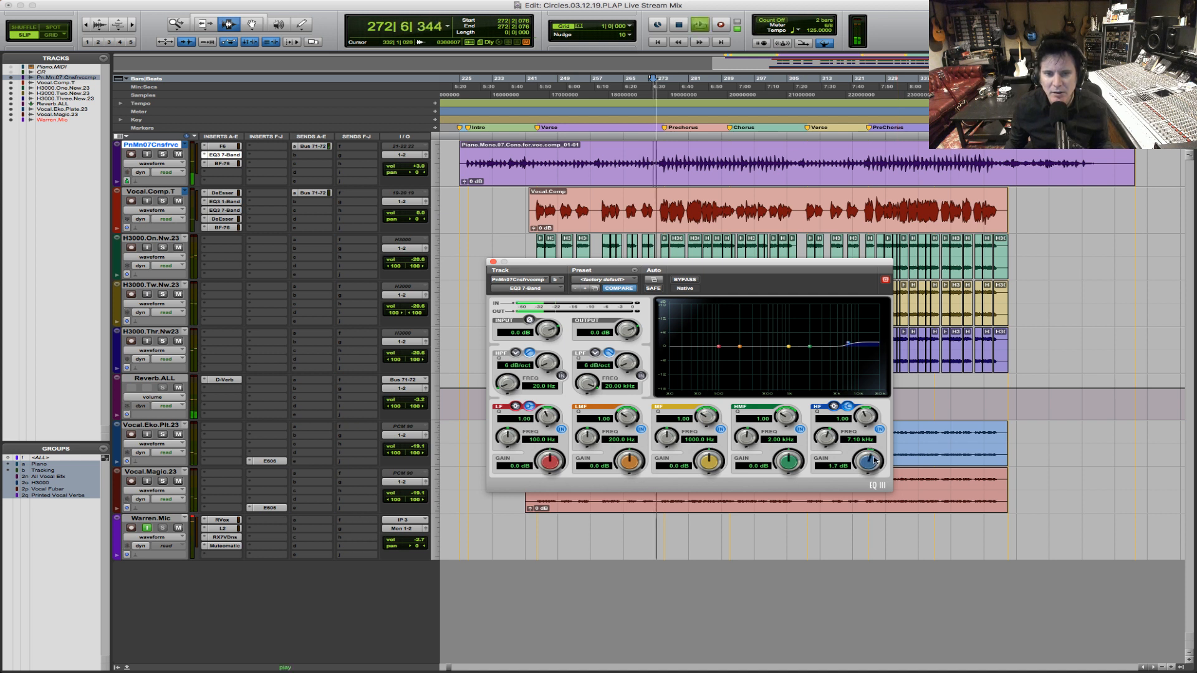
{"action": "left_click_drag", "start_coordinate": [865, 415], "coordinate": [863, 419]}
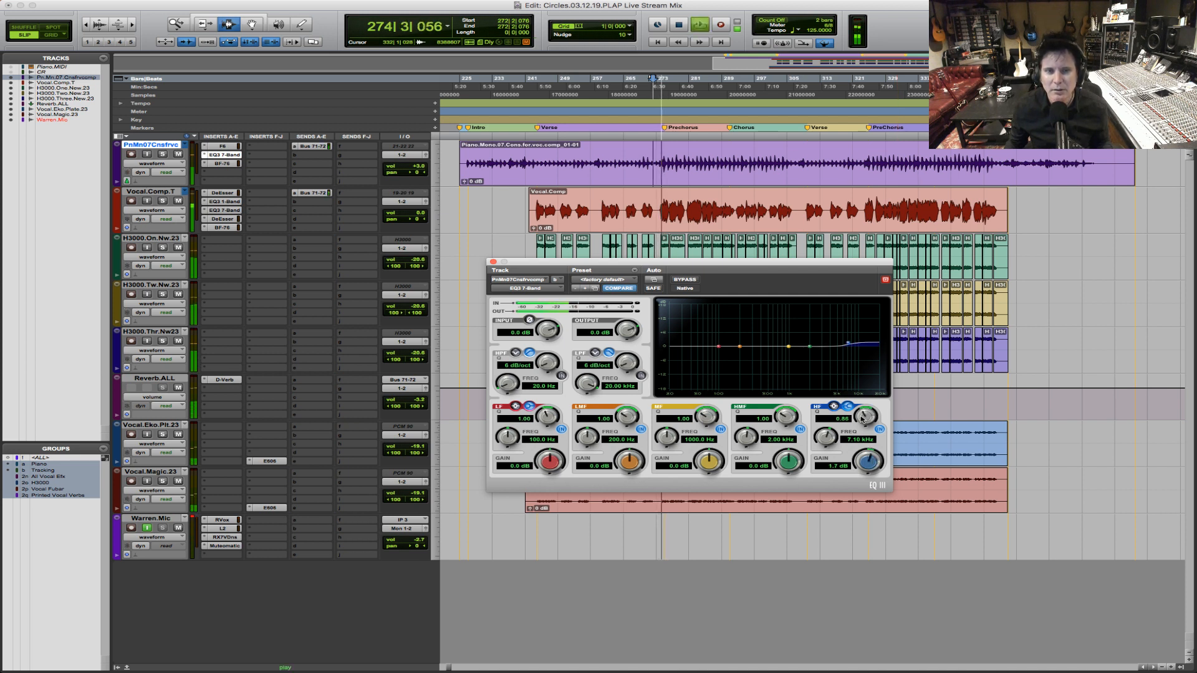
{"action": "left_click_drag", "start_coordinate": [865, 473], "coordinate": [867, 465]}
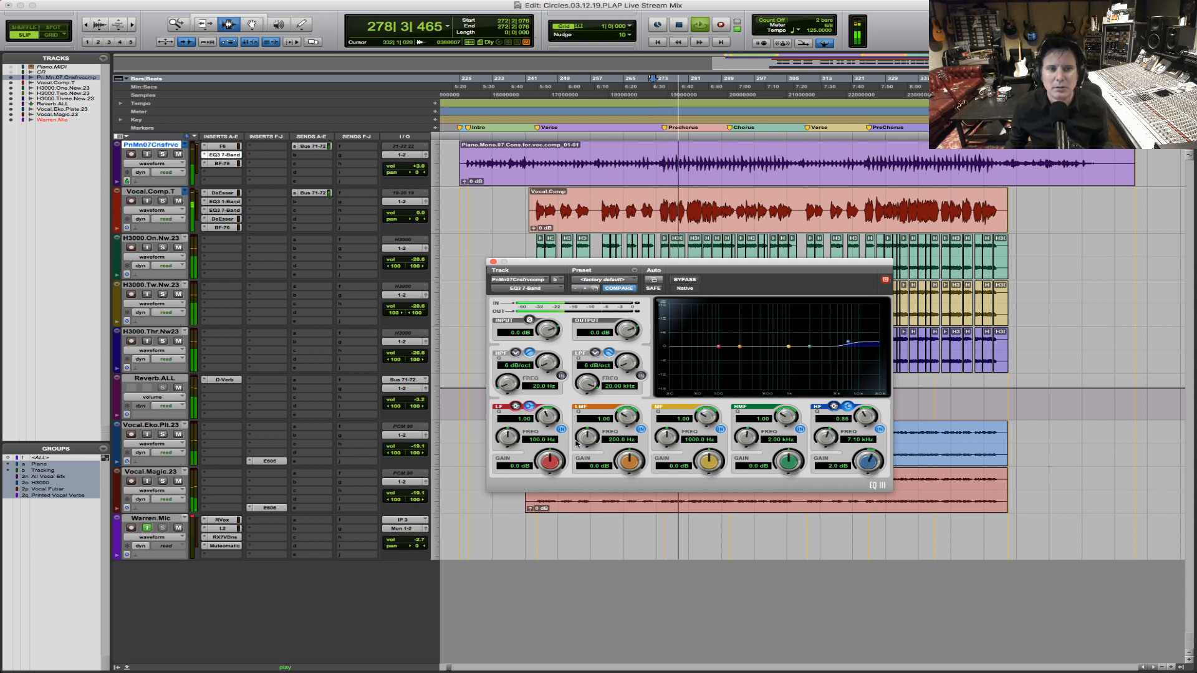
Step: Solo the piano track and compare its EQ3 7-Band bypassed and active
{"action": "left_click", "coordinate": [162, 154]}
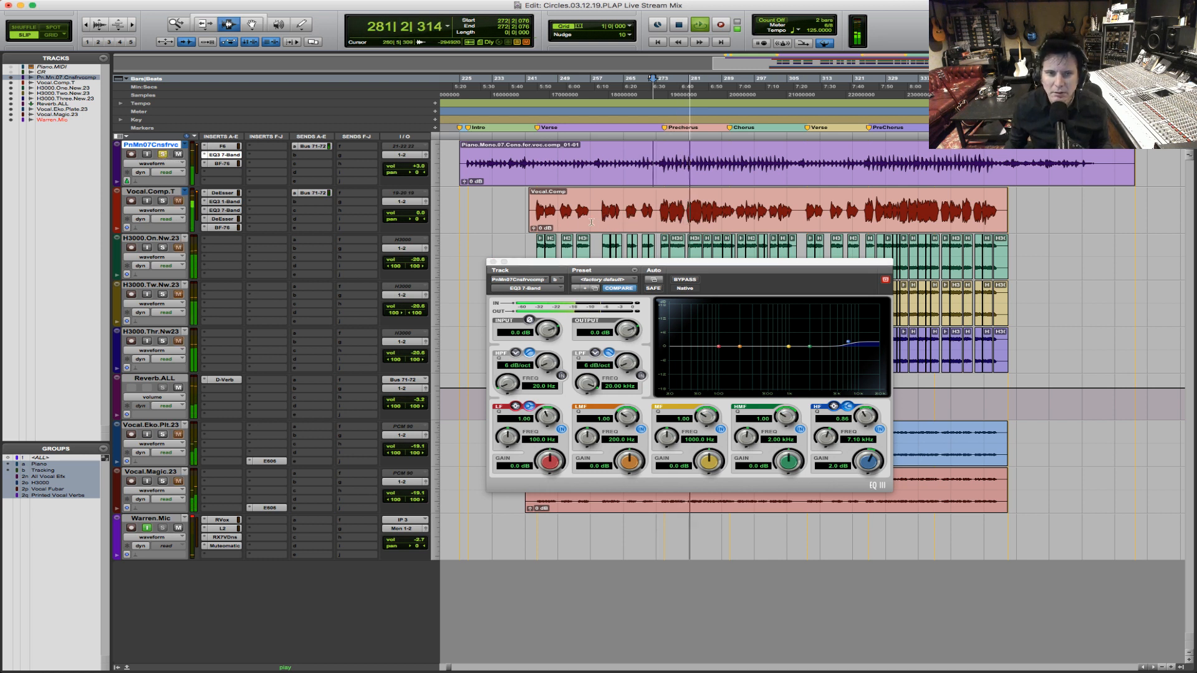
{"action": "left_click", "coordinate": [692, 281]}
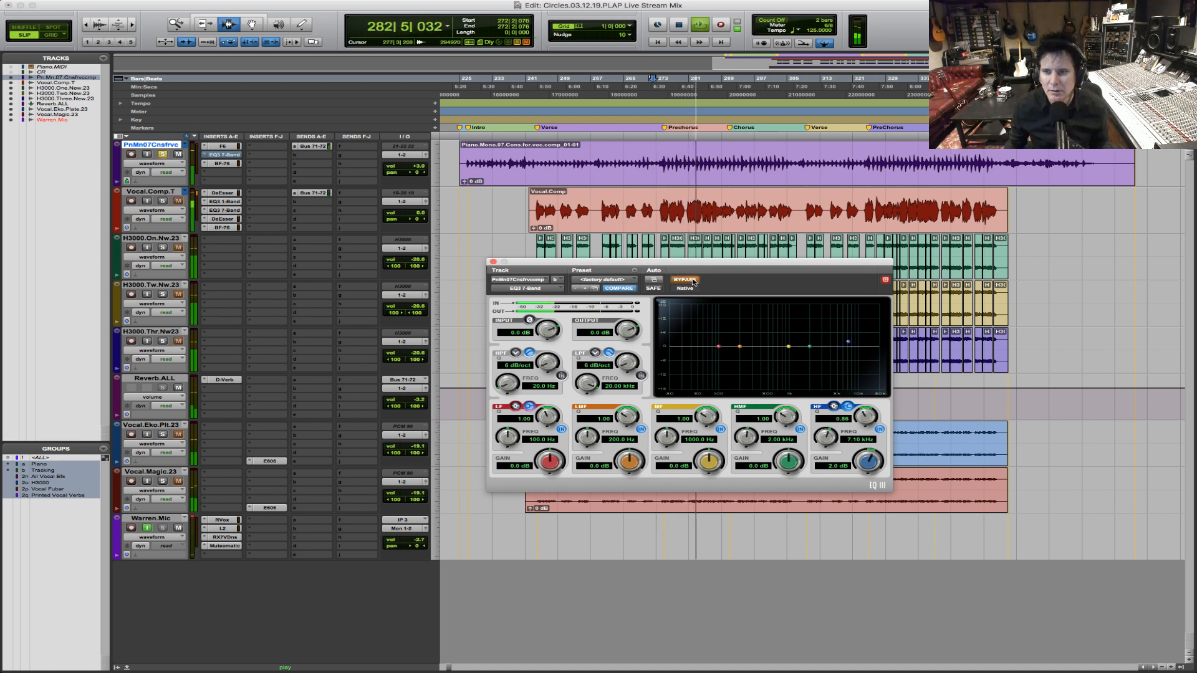
{"action": "left_click", "coordinate": [692, 281]}
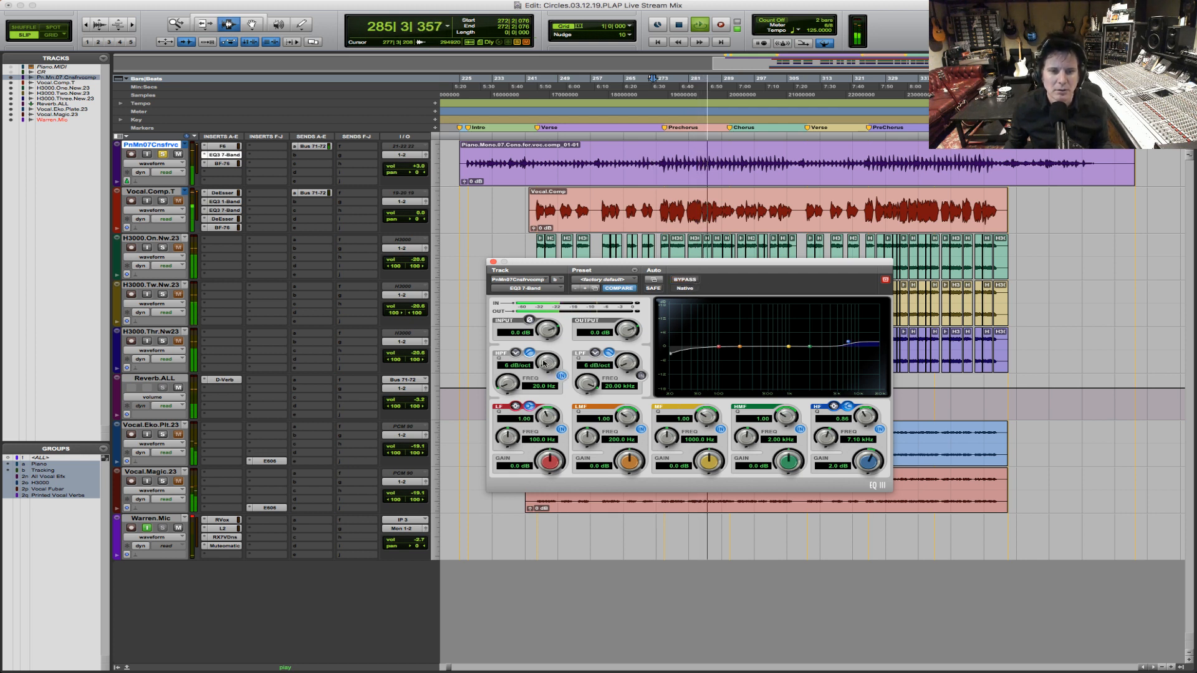
Step: Replay the soloed piano with its EQ high-pass filter enabled at 12 dB/oct and 49.9 Hz, and unsolo the track
{"action": "key", "text": "space"}
{"action": "key", "text": "space"}
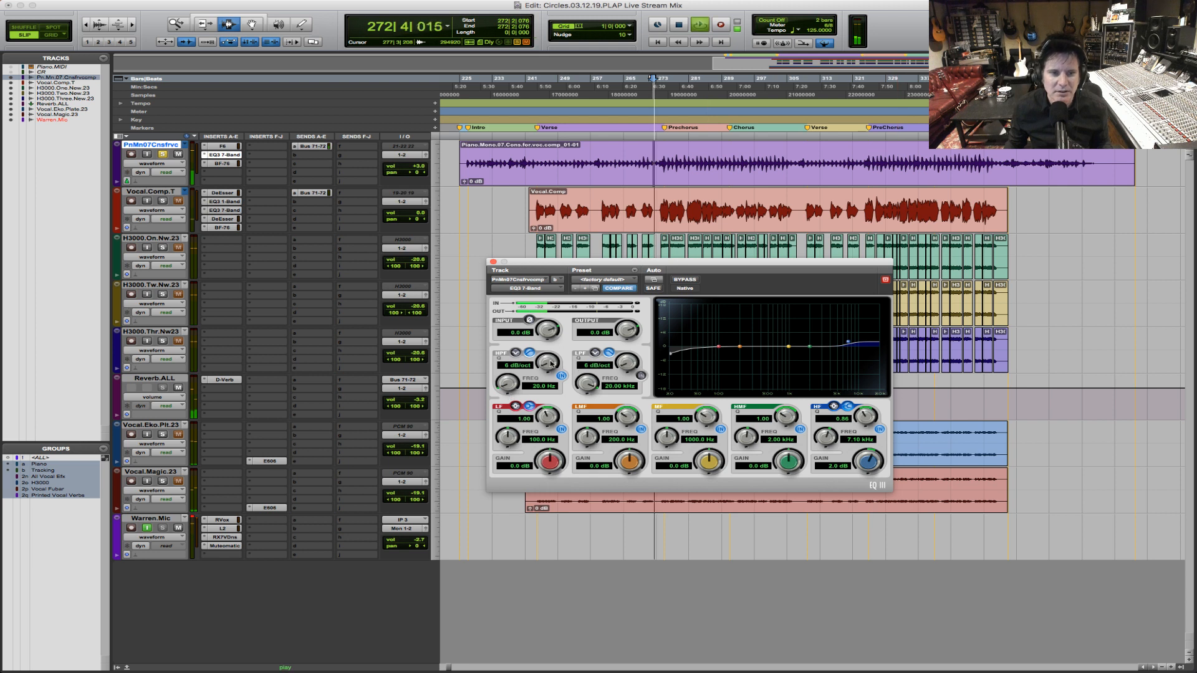
{"action": "left_click_drag", "start_coordinate": [545, 354], "coordinate": [545, 347]}
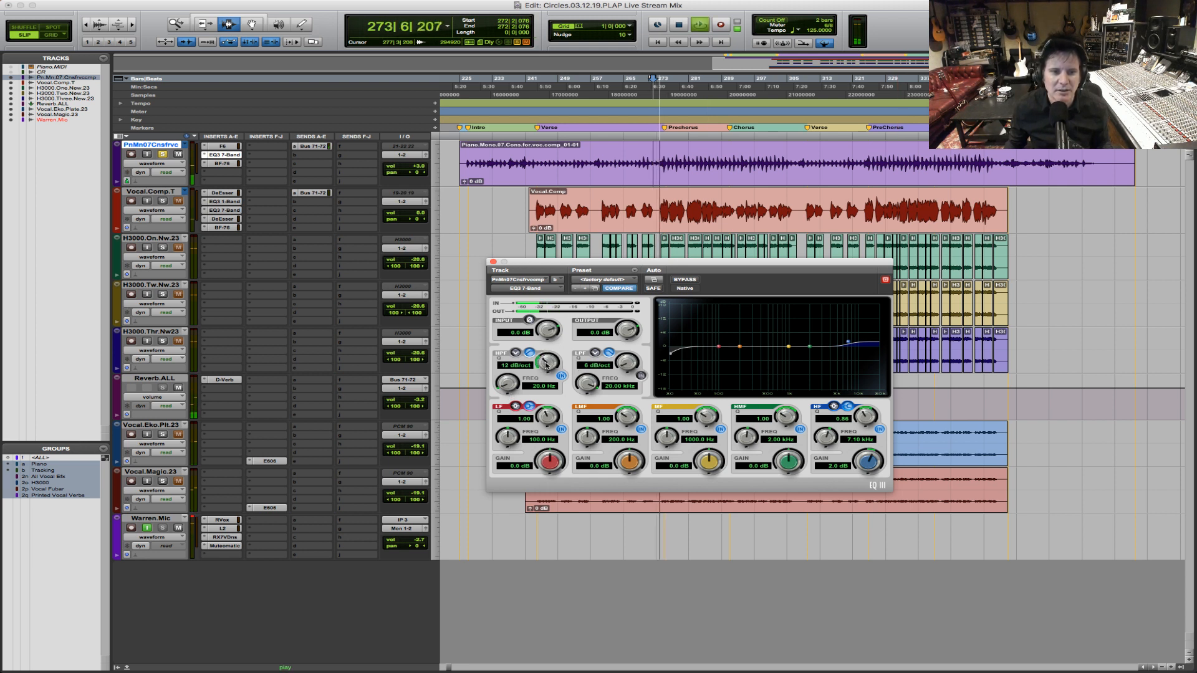
{"action": "left_click_drag", "start_coordinate": [506, 382], "coordinate": [508, 372]}
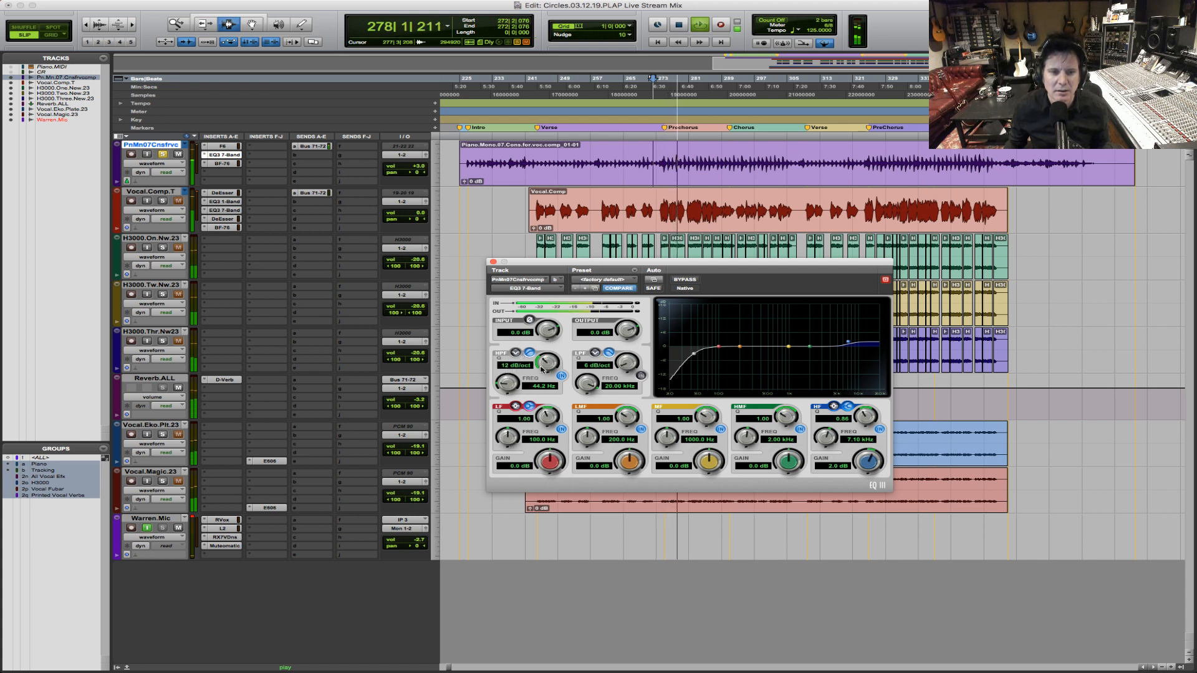
{"action": "left_click_drag", "start_coordinate": [503, 385], "coordinate": [503, 383]}
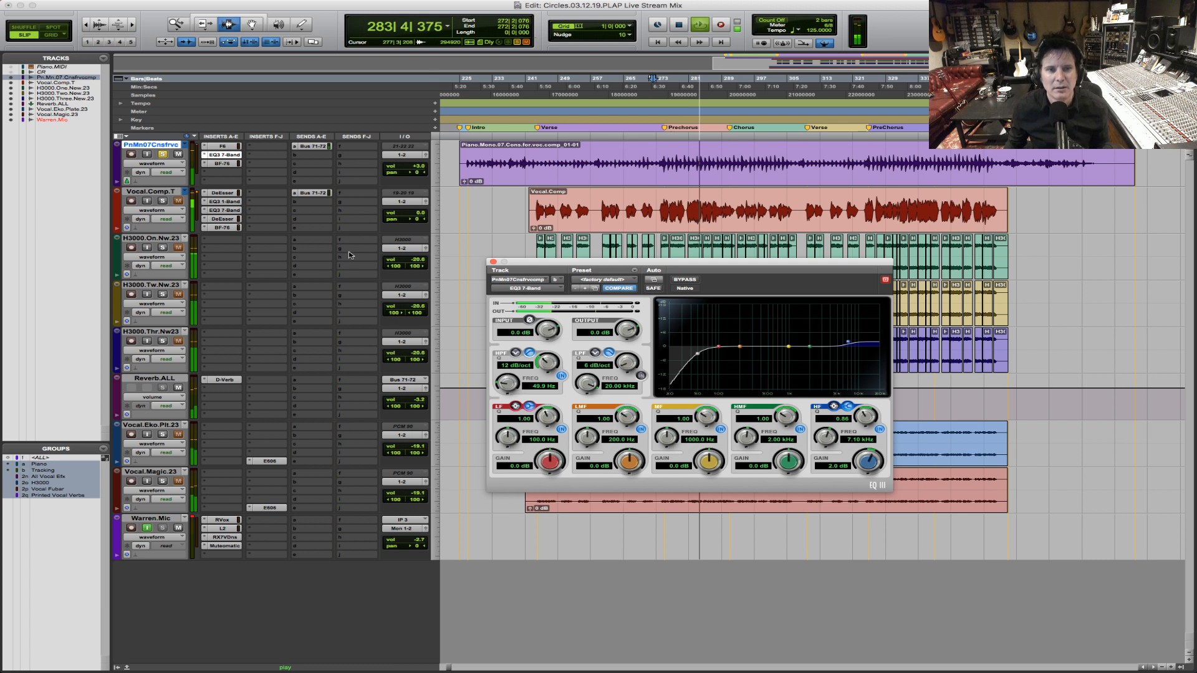
{"action": "left_click", "coordinate": [162, 155]}
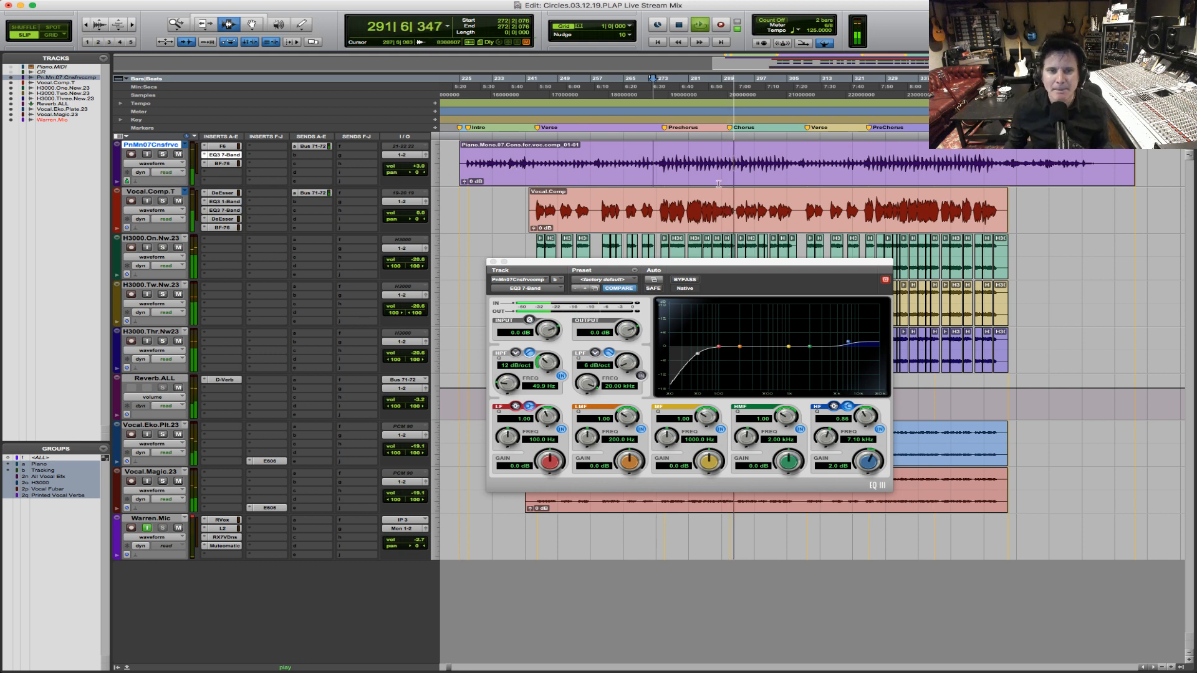
Step: Switch to Grid mode, place the edit cursor at the chorus start at bar 291, and stop playback
{"action": "key", "text": "F4"}
{"action": "left_click", "coordinate": [668, 172]}
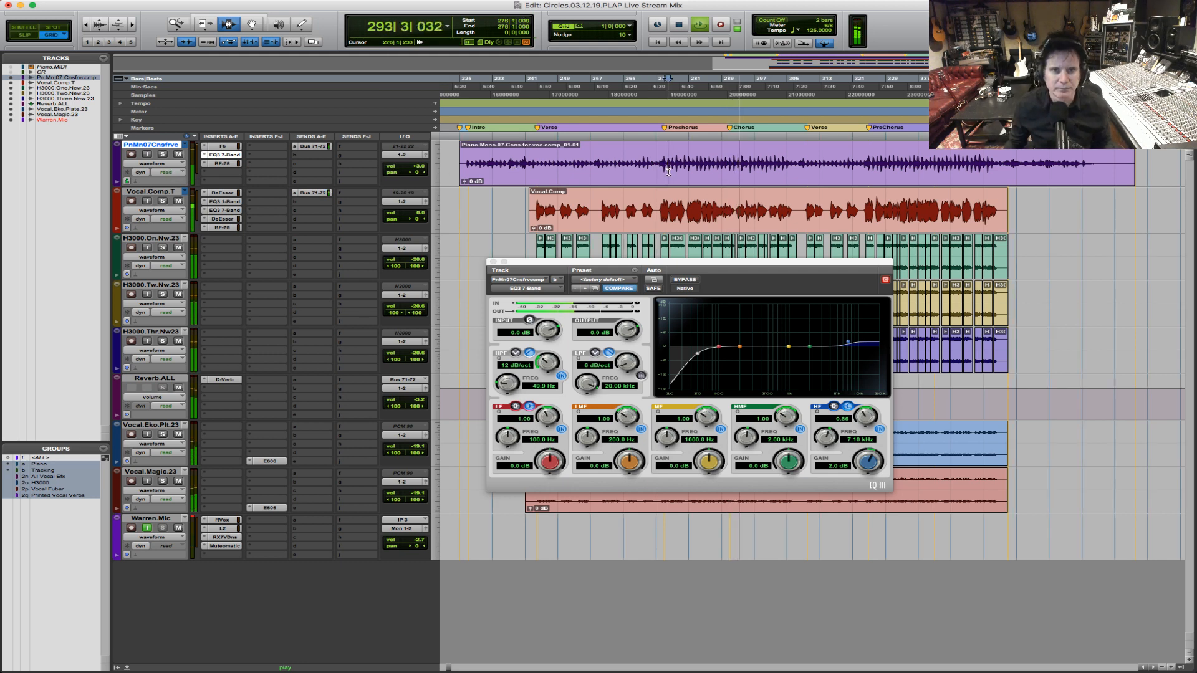
{"action": "left_click_drag", "start_coordinate": [623, 169], "coordinate": [926, 163]}
{"action": "left_click", "coordinate": [701, 152]}
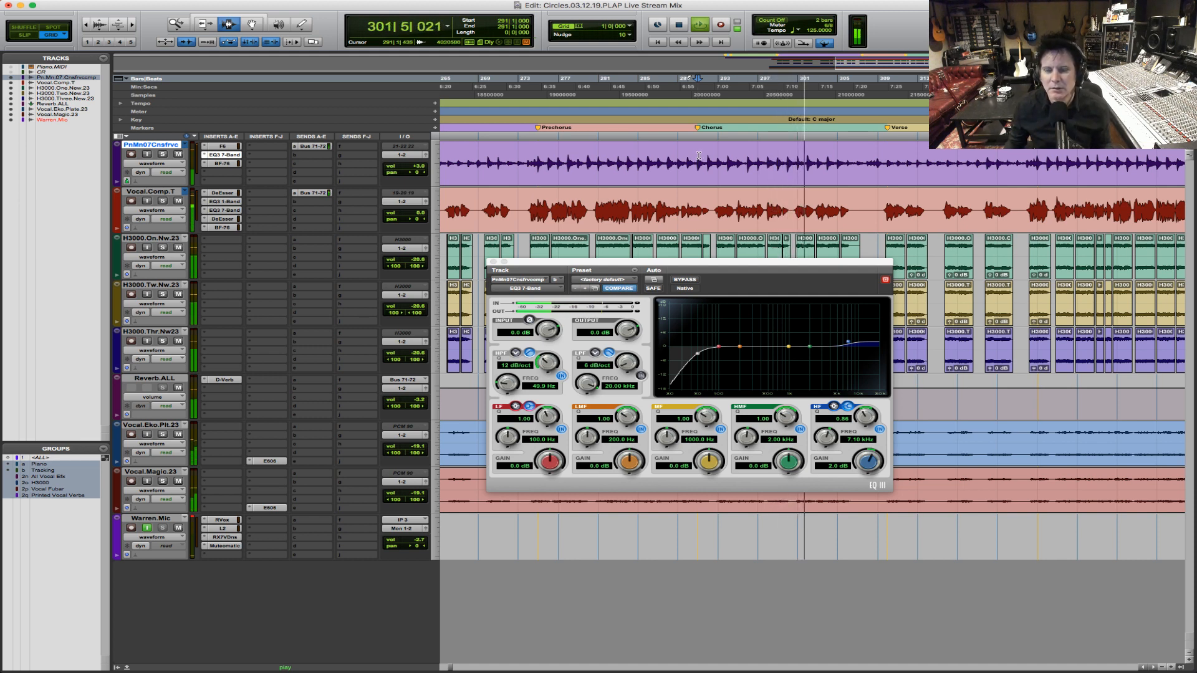
{"action": "key", "text": "space"}
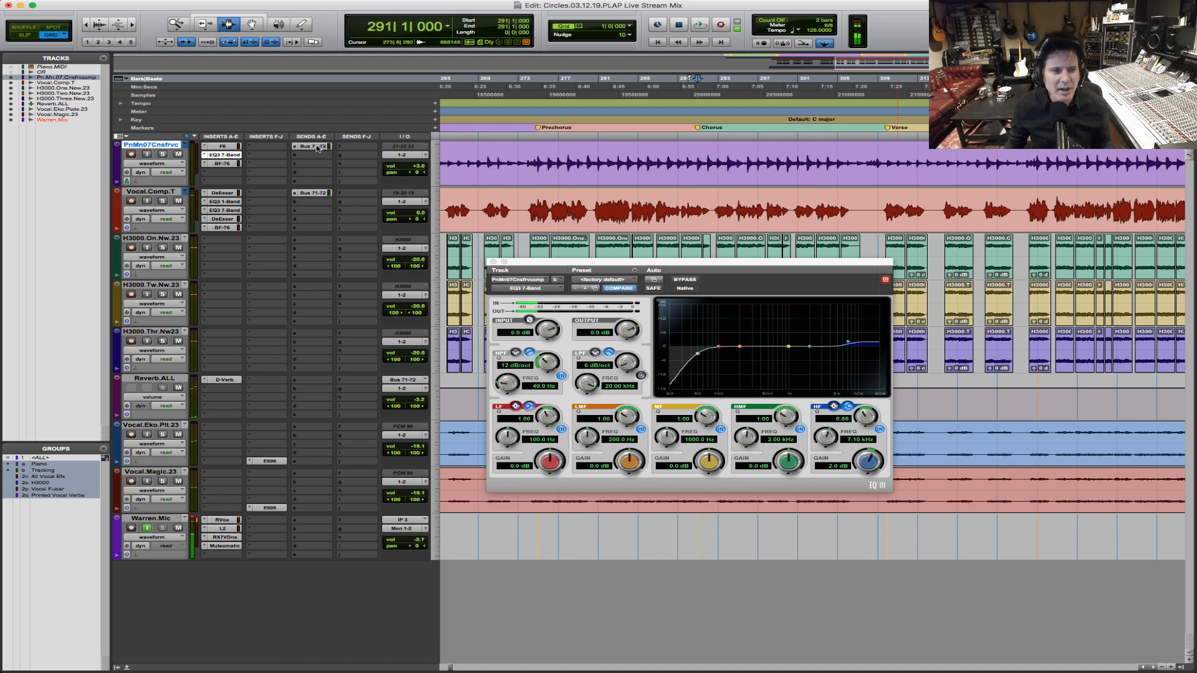
Step: Check the piano's Bus 71-72 reverb send level and lower Vocal.Comp.T's Bus 71-72 send to about -10.5 dB
{"action": "left_click", "coordinate": [318, 147]}
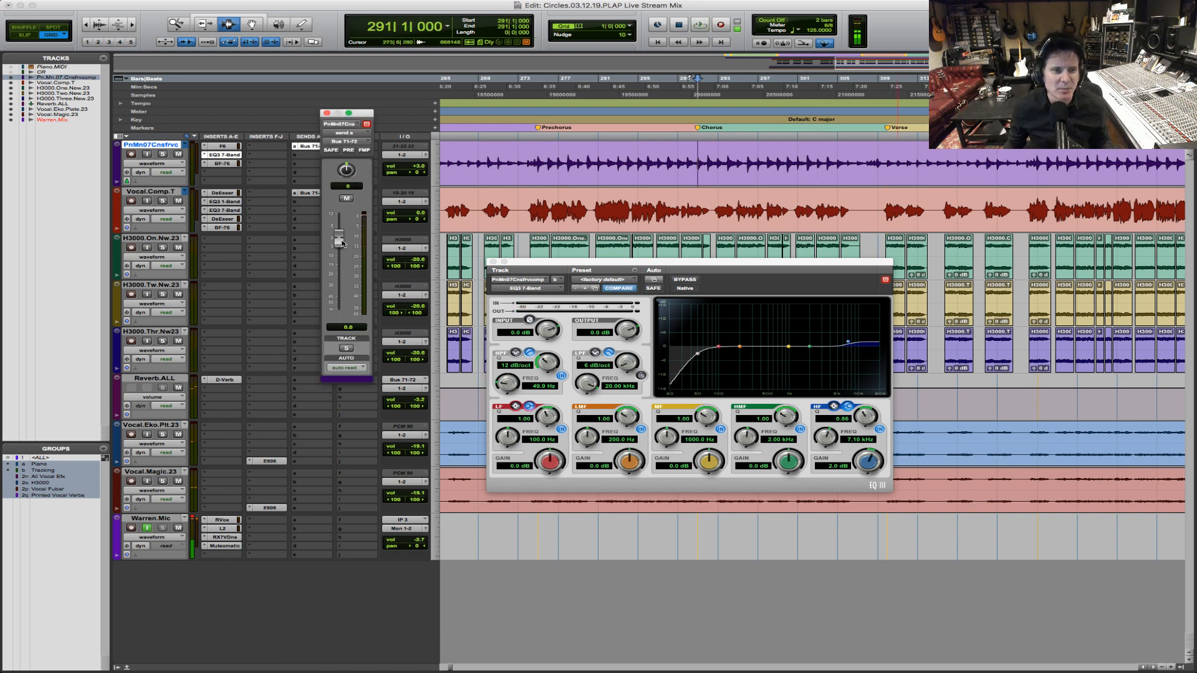
{"action": "left_click", "coordinate": [315, 194]}
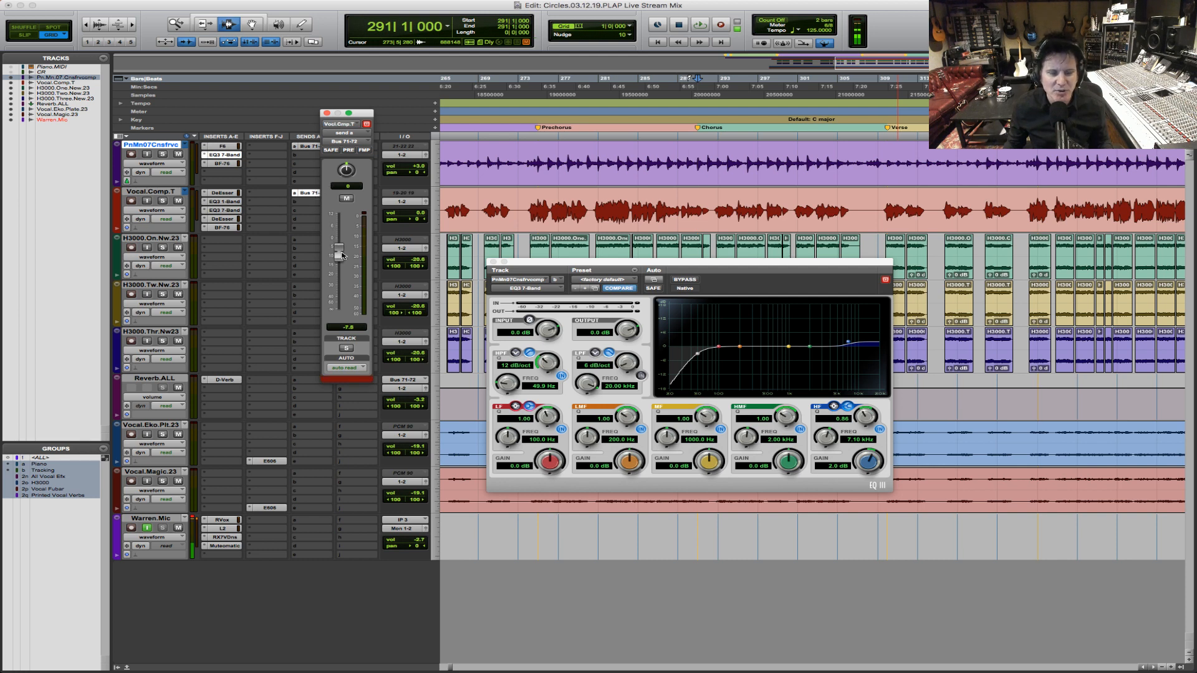
{"action": "scroll", "coordinate": [342, 257], "scroll_direction": "up", "scroll_amount": 3}
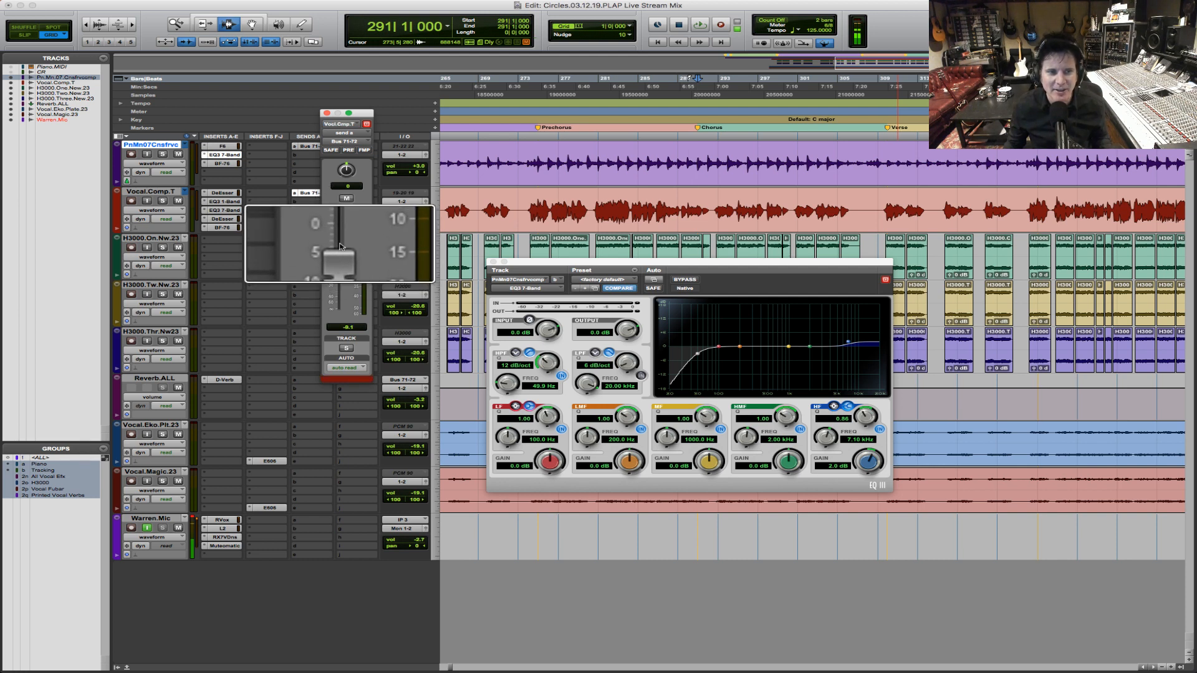
{"action": "scroll", "coordinate": [342, 246], "scroll_direction": "down", "scroll_amount": 3}
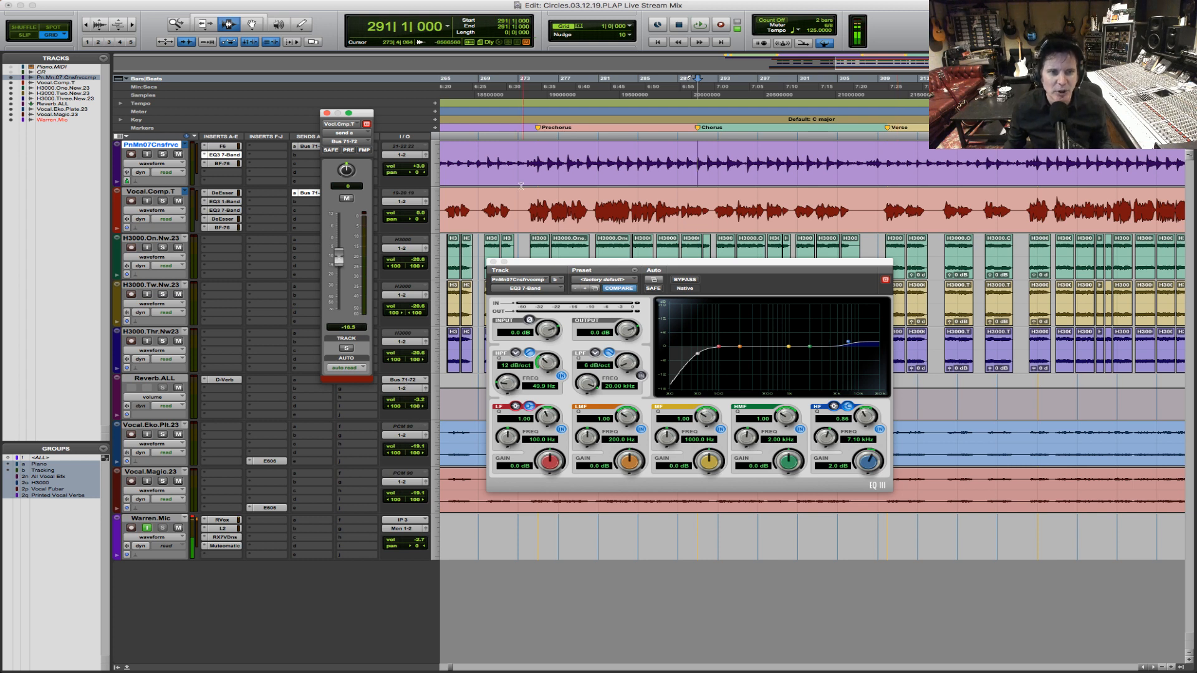
Step: Play the mix from bar 273 with the Reverb.ALL volume set to 0.0 dB, and stop playback
{"action": "left_click", "coordinate": [523, 169]}
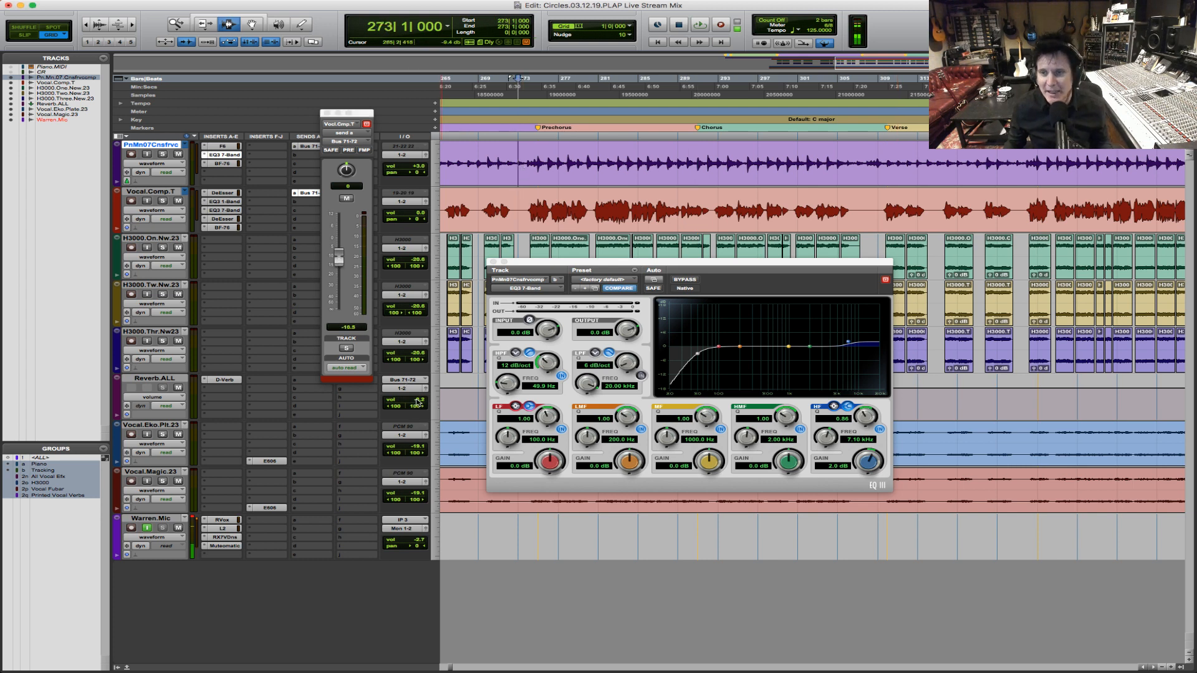
{"action": "key", "text": "space"}
{"action": "left_click", "coordinate": [418, 402]}
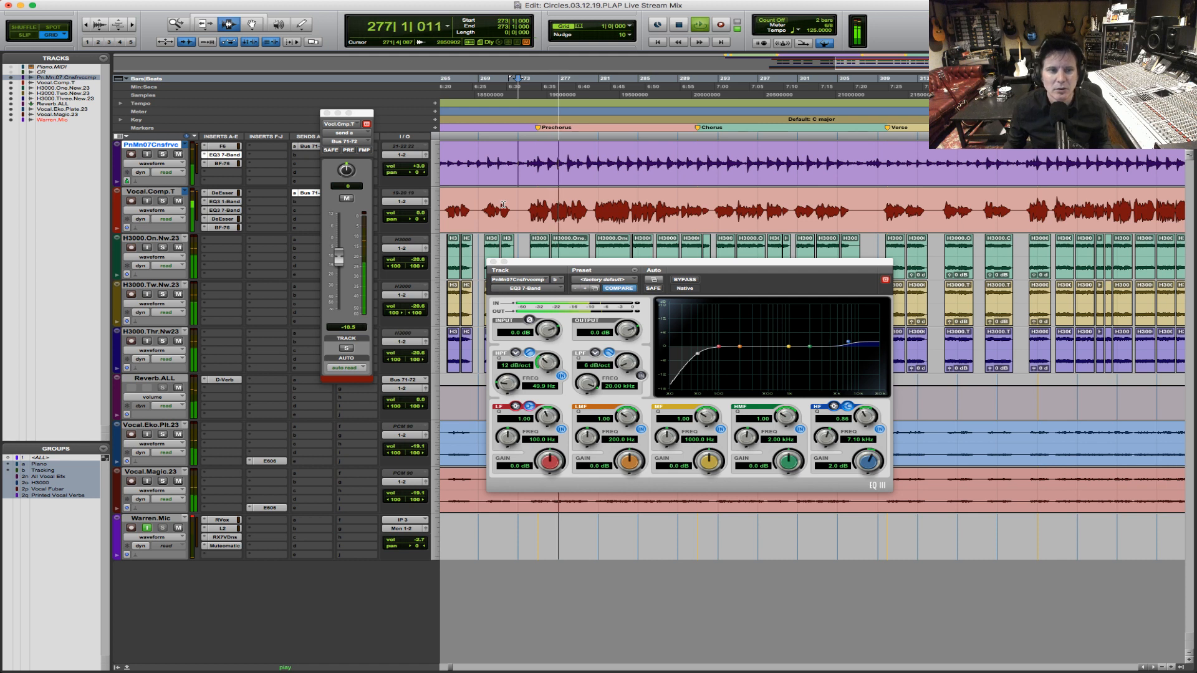
{"action": "key", "text": "space"}
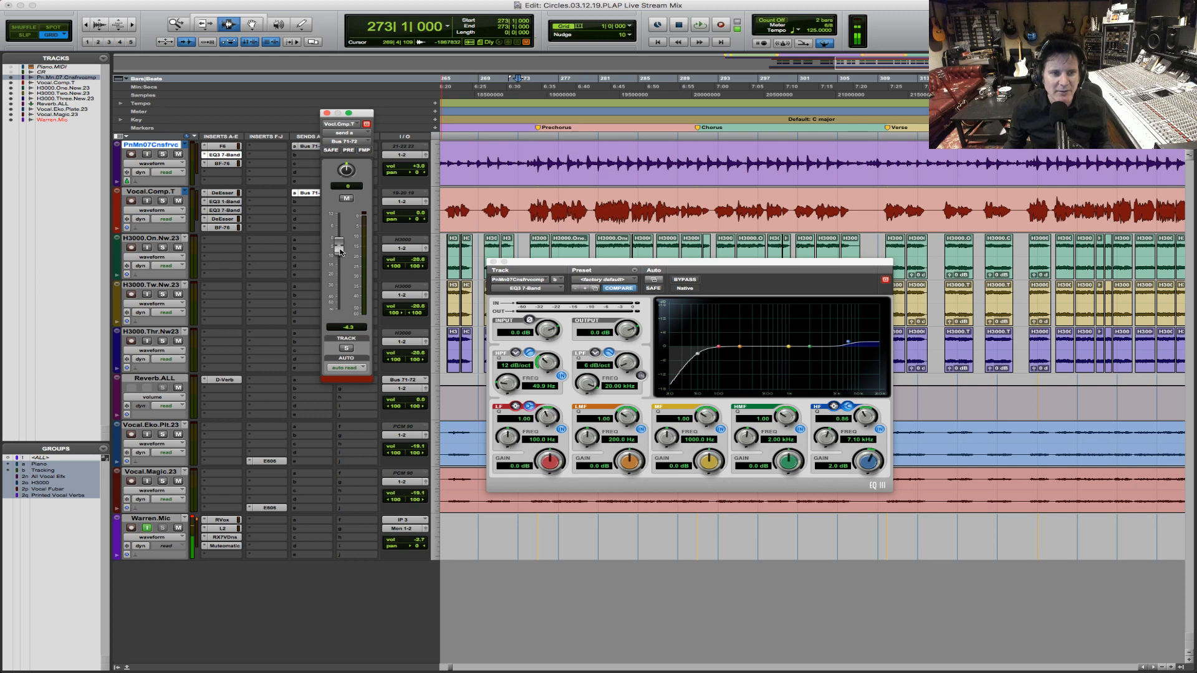
Step: Play the mix from bar 273 into the chorus, stop playback, and place the edit cursor at bar 274
{"action": "key", "text": "space"}
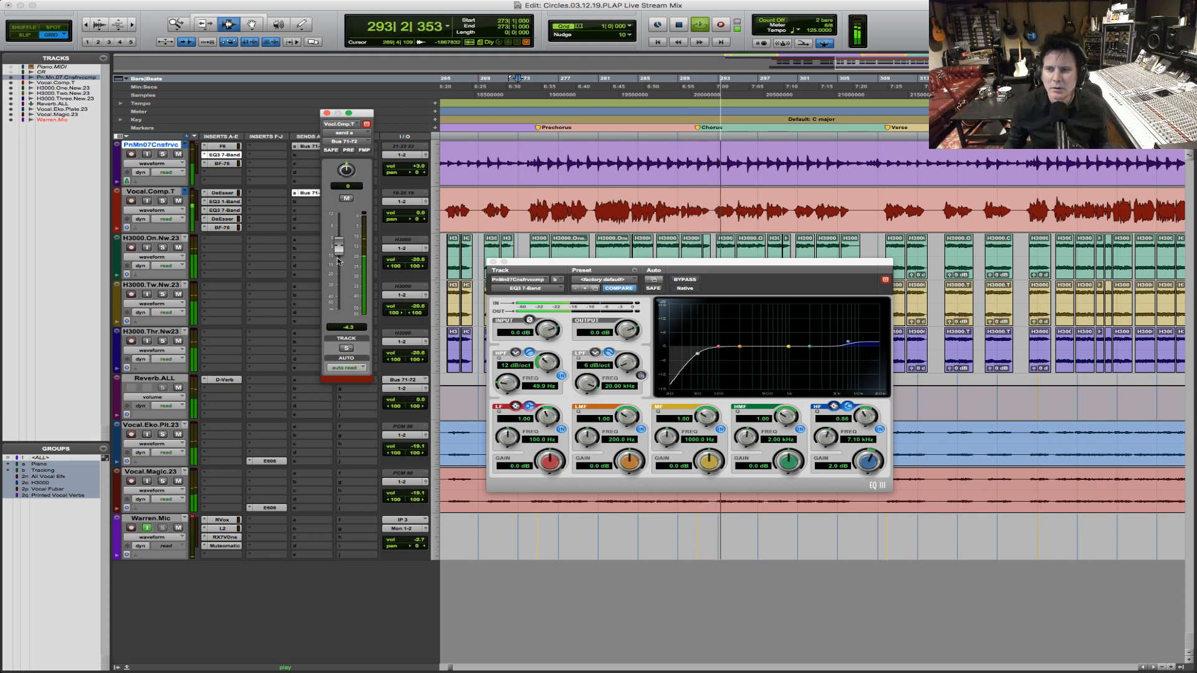
{"action": "key", "text": "space"}
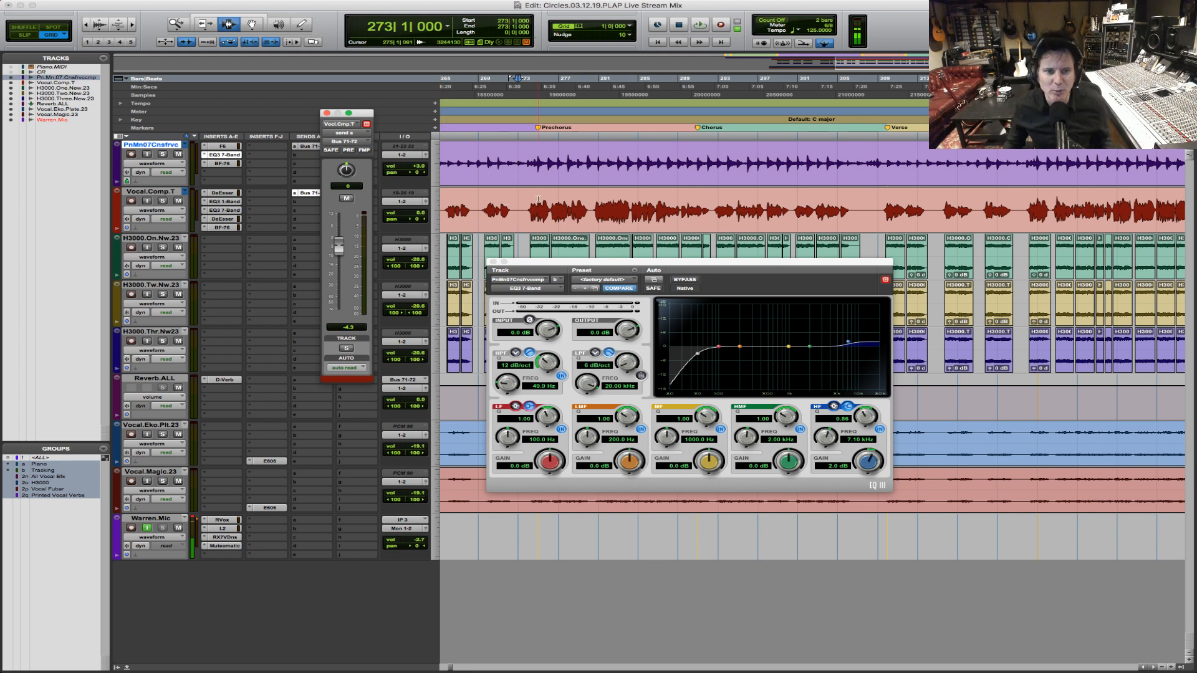
{"action": "left_click", "coordinate": [524, 163]}
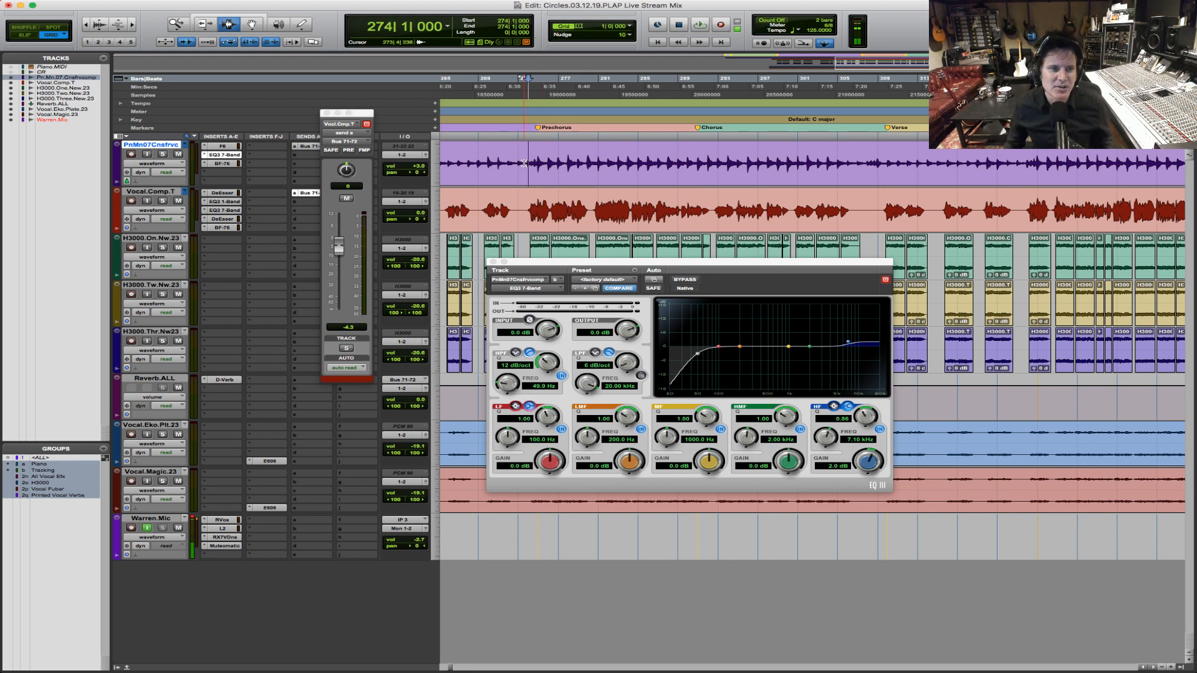
Step: Fine-tune Vocal.Comp.T's Bus 71-72 send level, and open the piano's Bus 71-72 send
{"action": "left_click", "coordinate": [327, 114]}
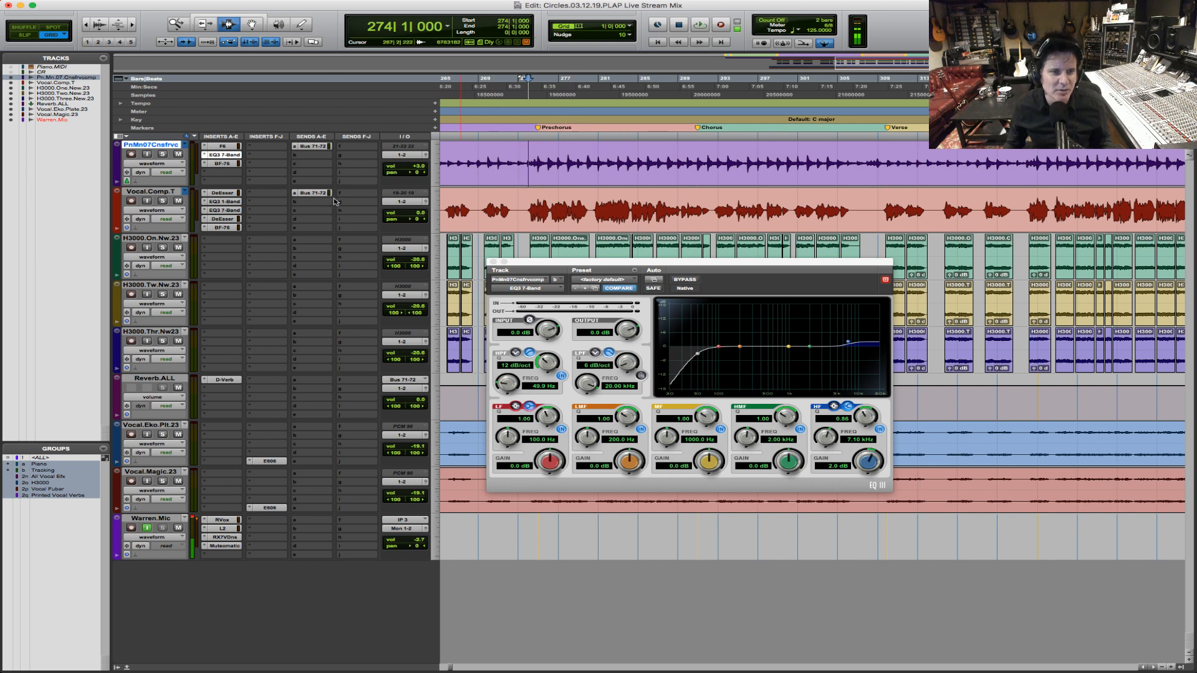
{"action": "left_click", "coordinate": [311, 193]}
{"action": "left_click_drag", "start_coordinate": [341, 248], "coordinate": [341, 246]}
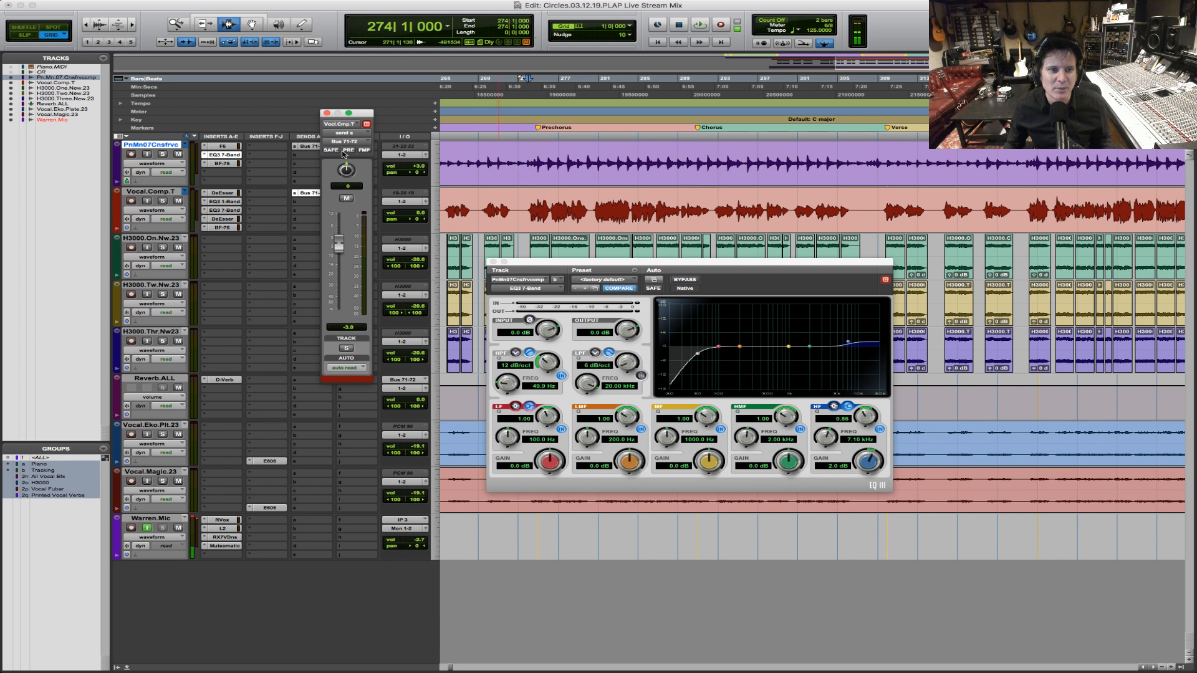
{"action": "left_click", "coordinate": [312, 147]}
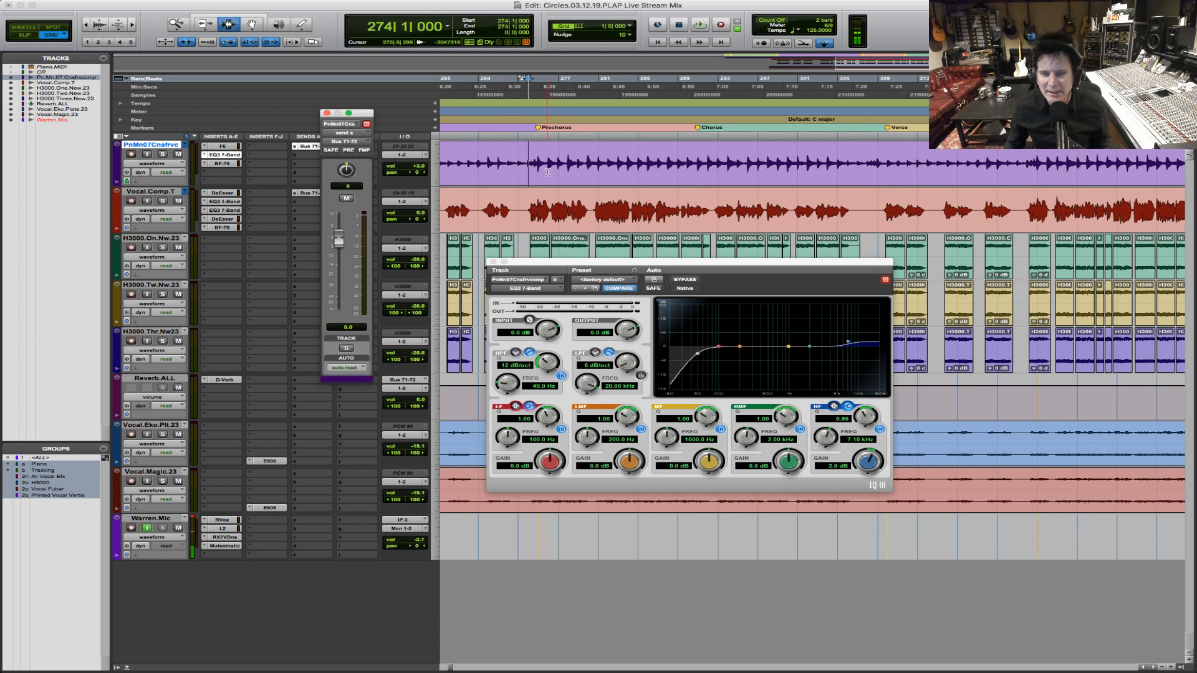
Step: Play a short passage of the mix from bar 274, stop playback, and return the edit cursor to bar 273
{"action": "key", "text": "space"}
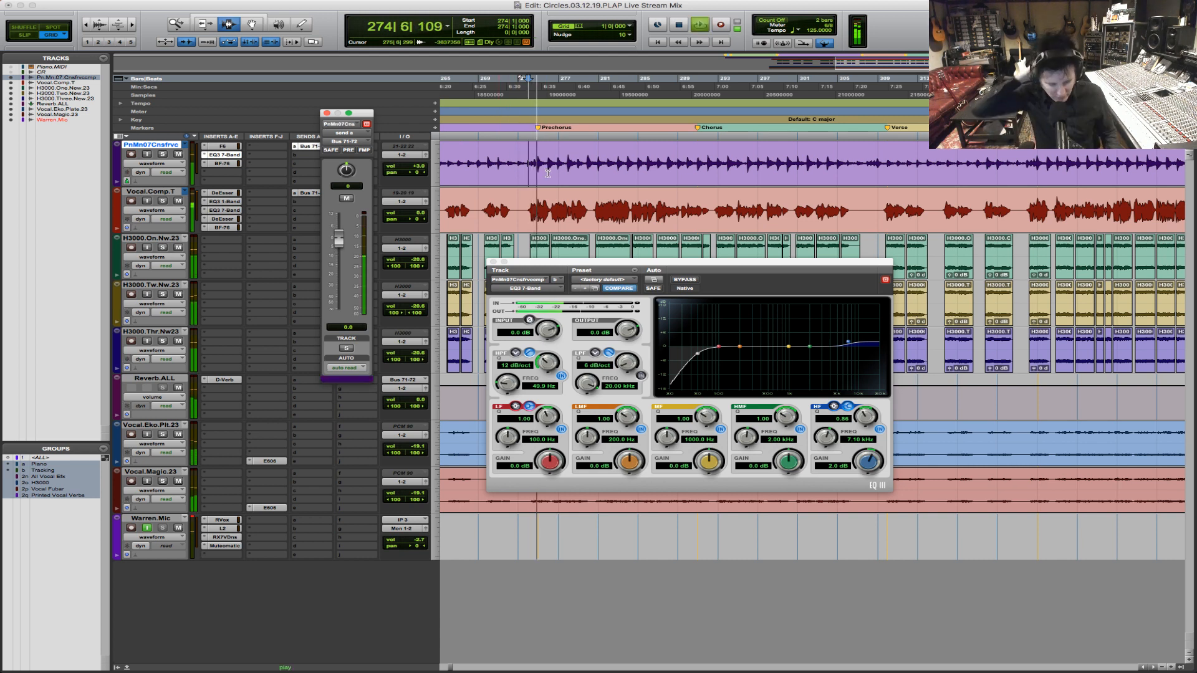
{"action": "key", "text": "space"}
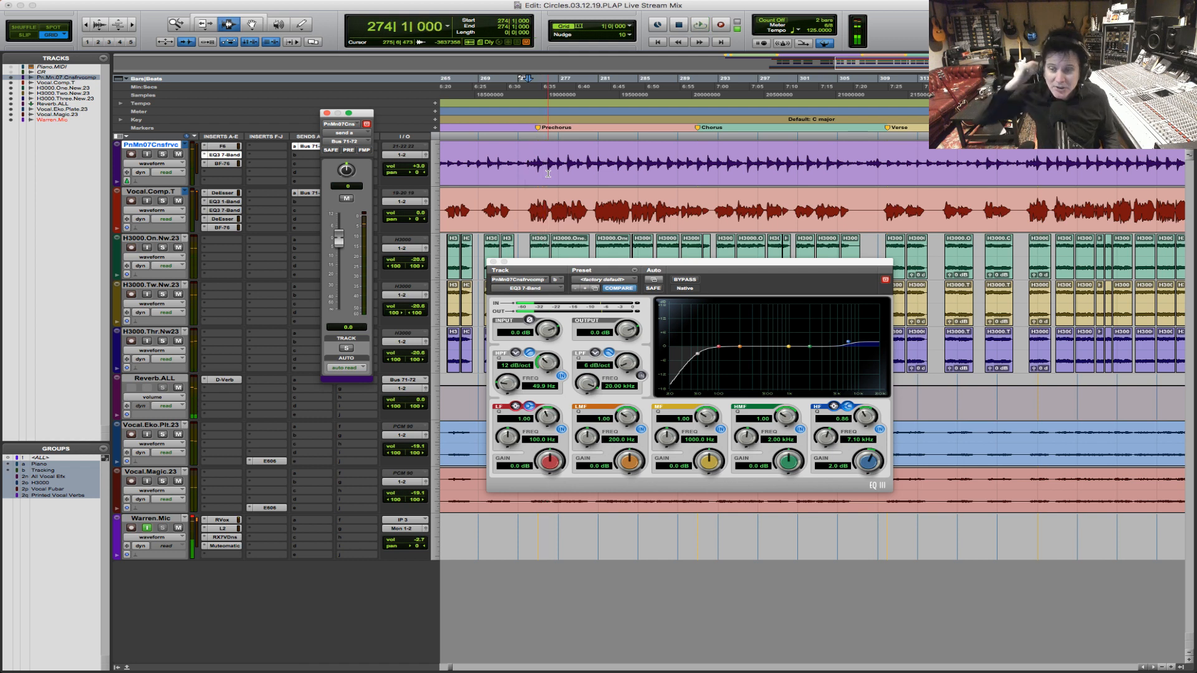
{"action": "left_click", "coordinate": [516, 169]}
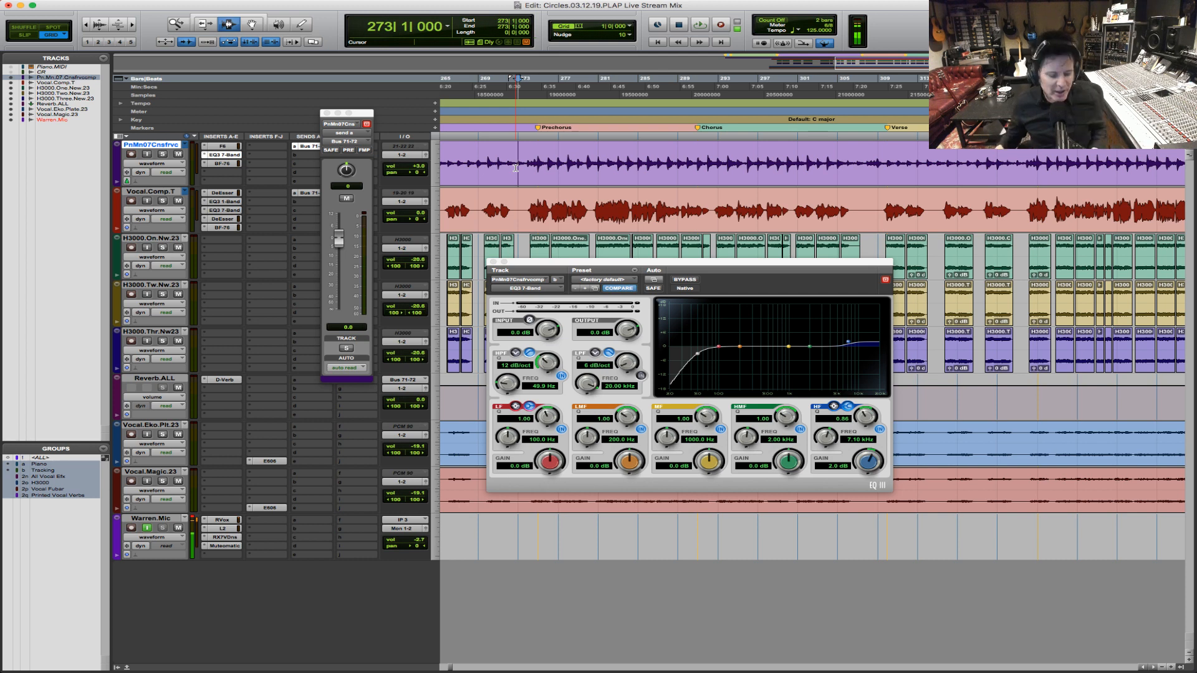
Step: Replay the mix from bar 273, stop playback, and close the piano's send and EQ windows
{"action": "key", "text": "super+bracketleft"}
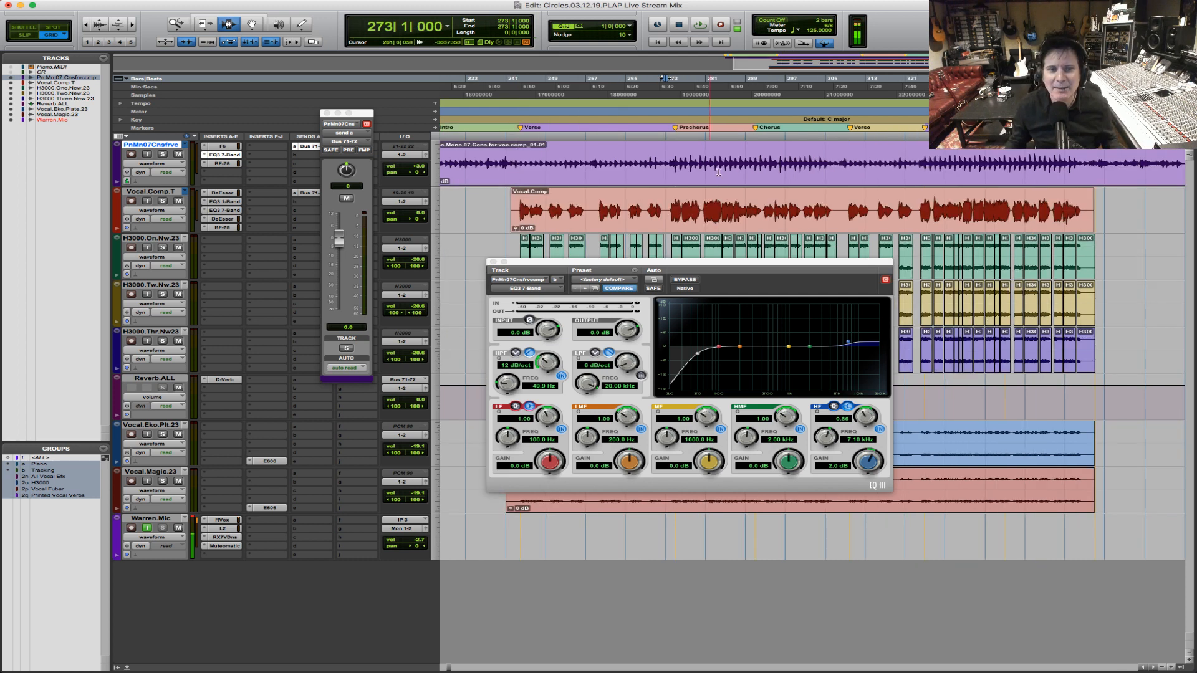
{"action": "key", "text": "super+bracketleft"}
{"action": "key", "text": "F5"}
{"action": "left_click_drag", "start_coordinate": [577, 163], "coordinate": [1056, 151]}
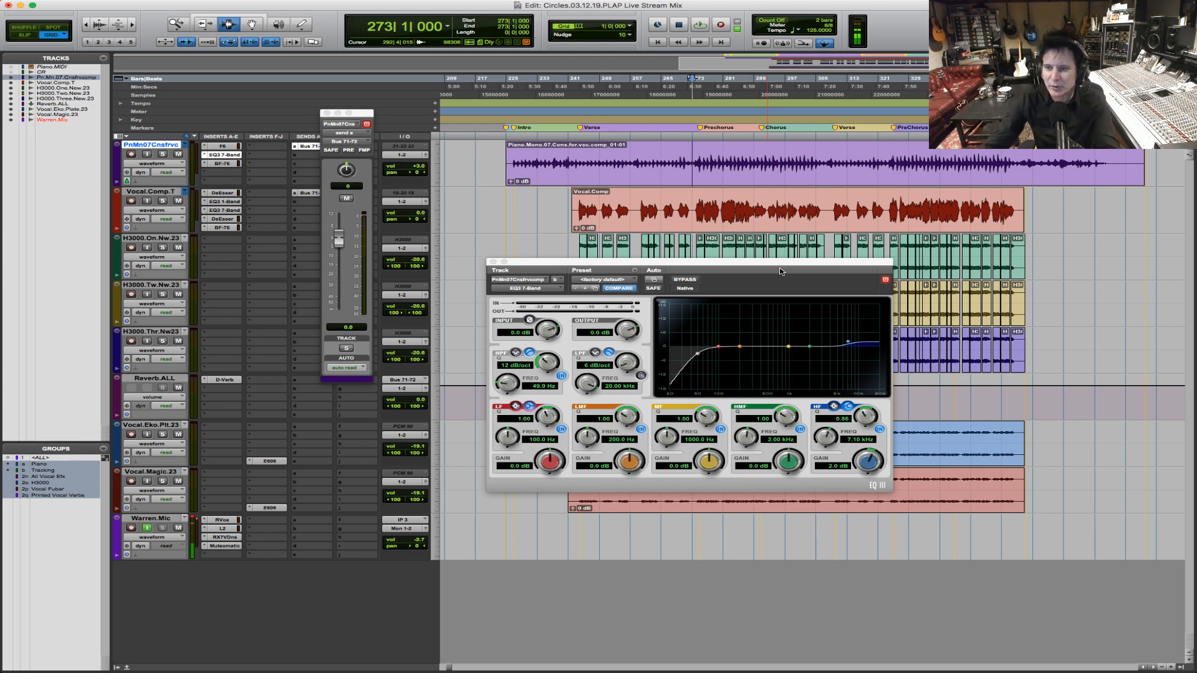
{"action": "key", "text": "space"}
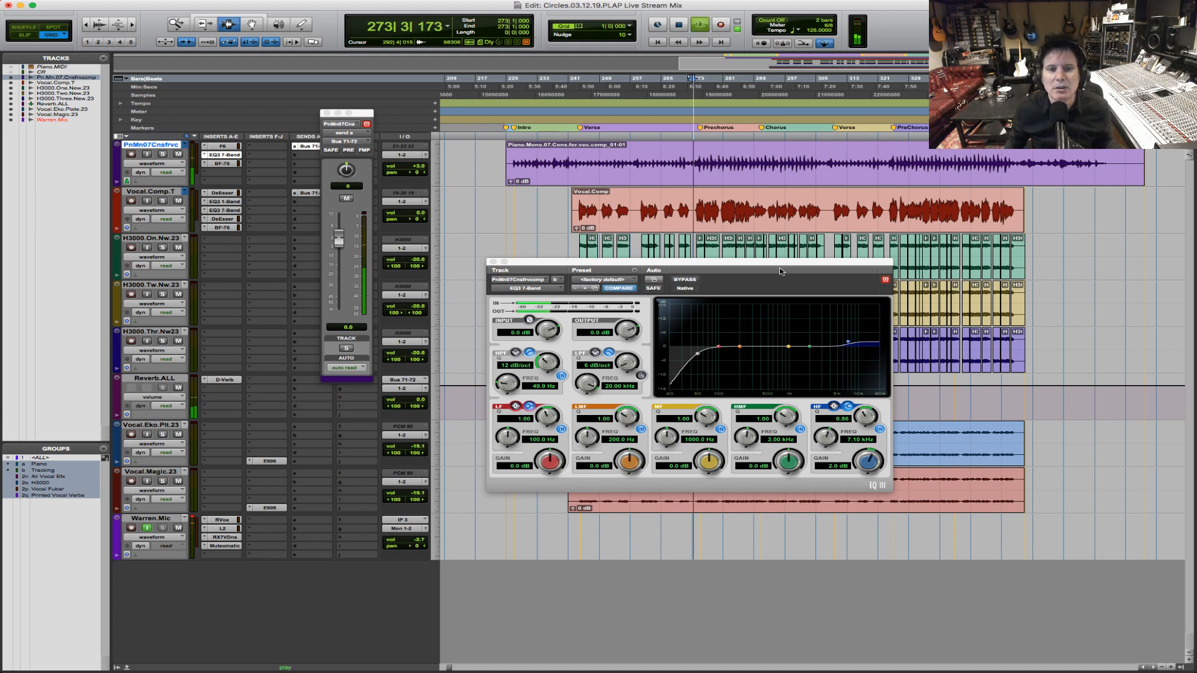
{"action": "key", "text": "super+bracketright"}
{"action": "key", "text": "super+bracketright"}
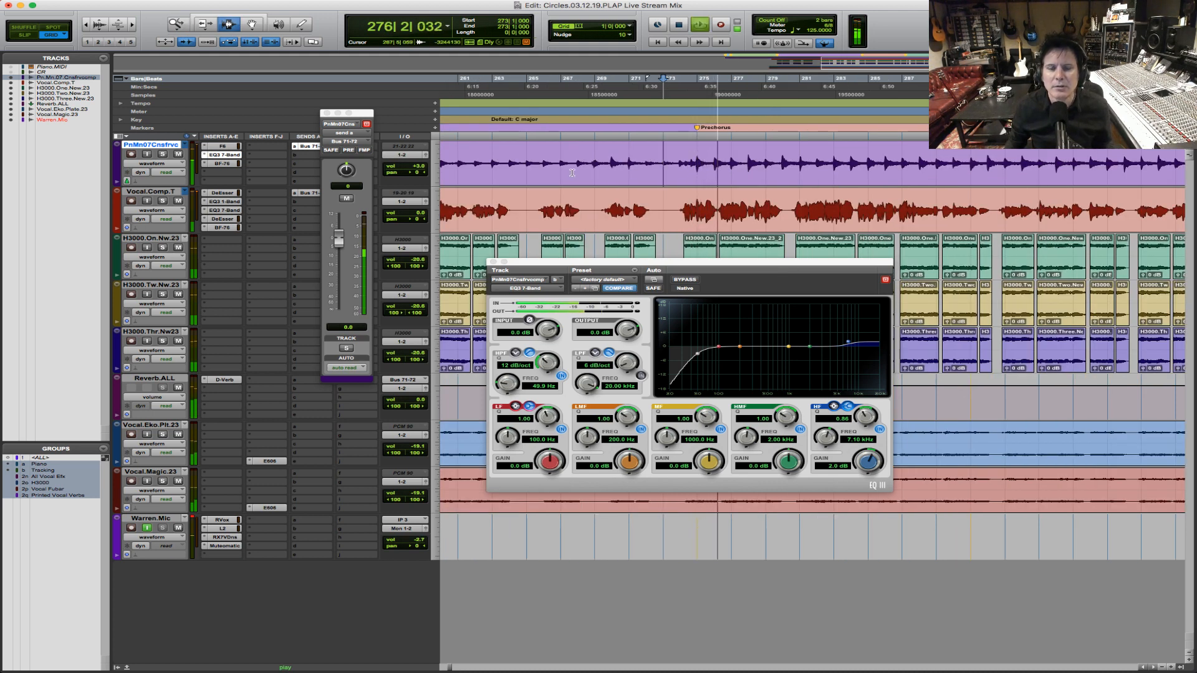
{"action": "key", "text": "space"}
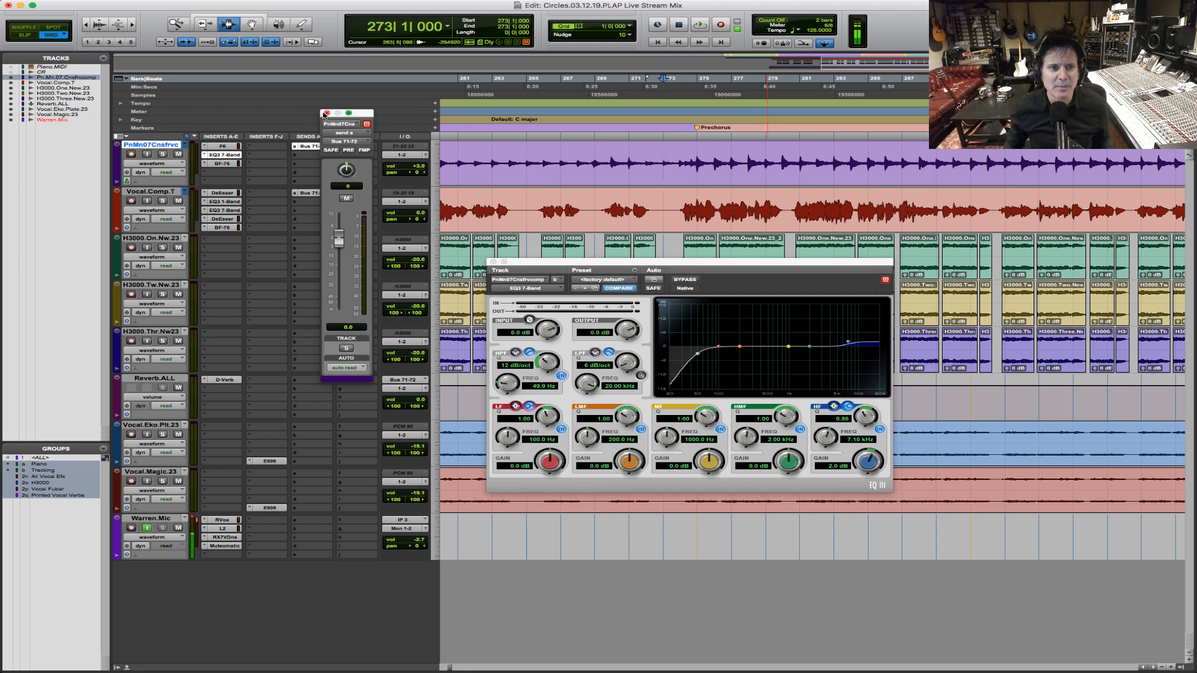
{"action": "left_click", "coordinate": [324, 113]}
{"action": "left_click", "coordinate": [493, 261]}
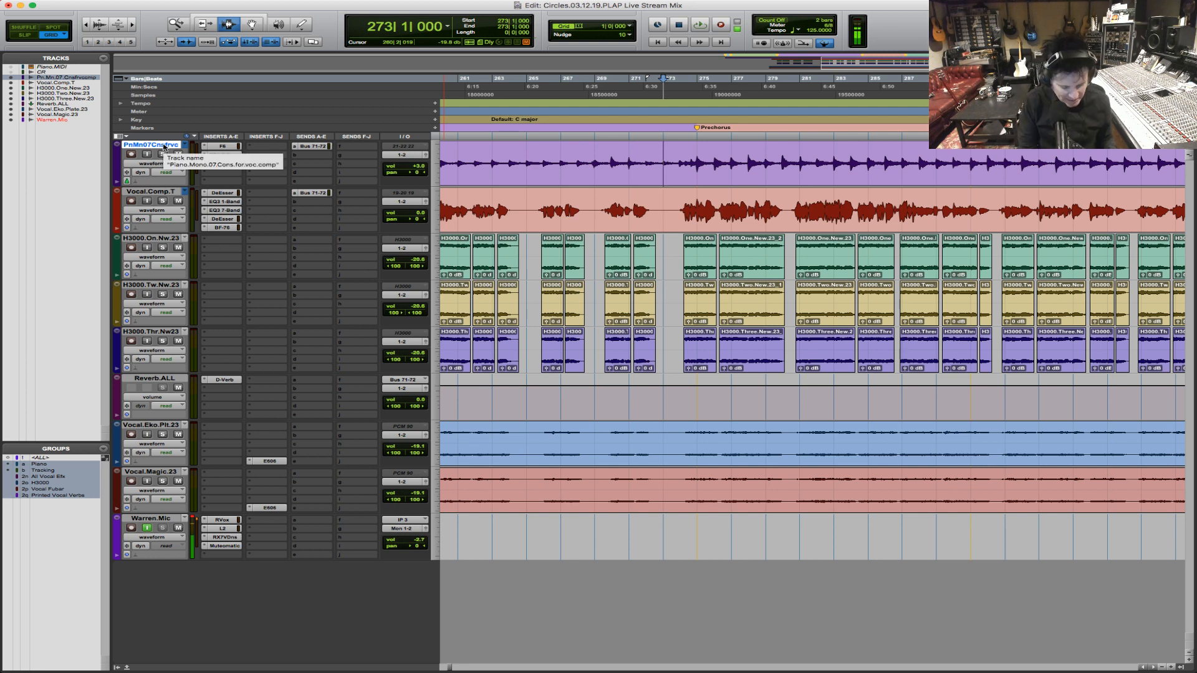
Step: Create one stereo aux input track below the piano track and name it Piano.FX
{"action": "key", "text": "super+shift+n"}
{"action": "key", "text": "super+Down"}
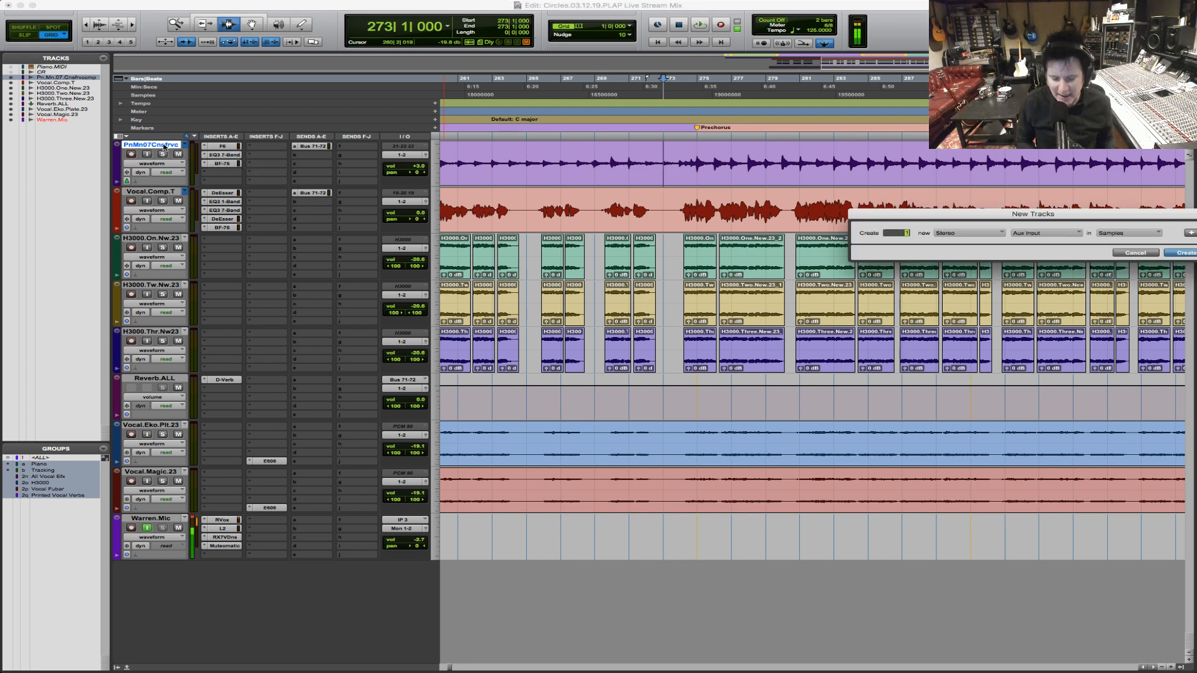
{"action": "key", "text": "Return"}
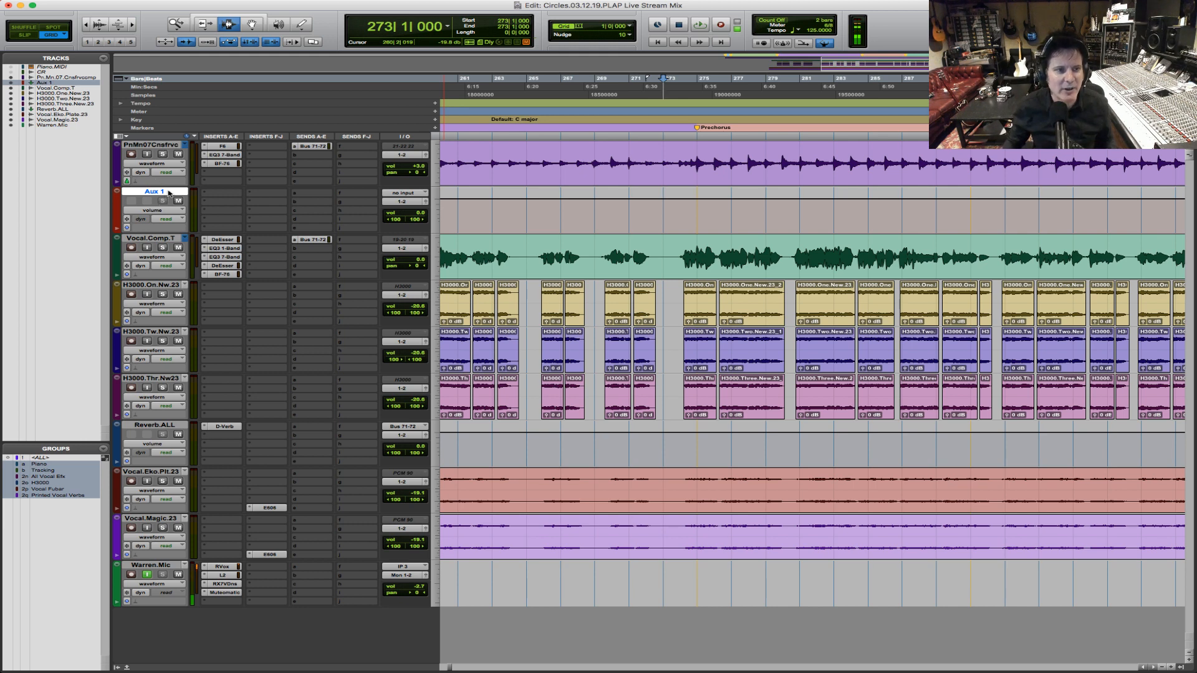
{"action": "double_click", "coordinate": [170, 193]}
{"action": "type", "text": "Piano.FX"}
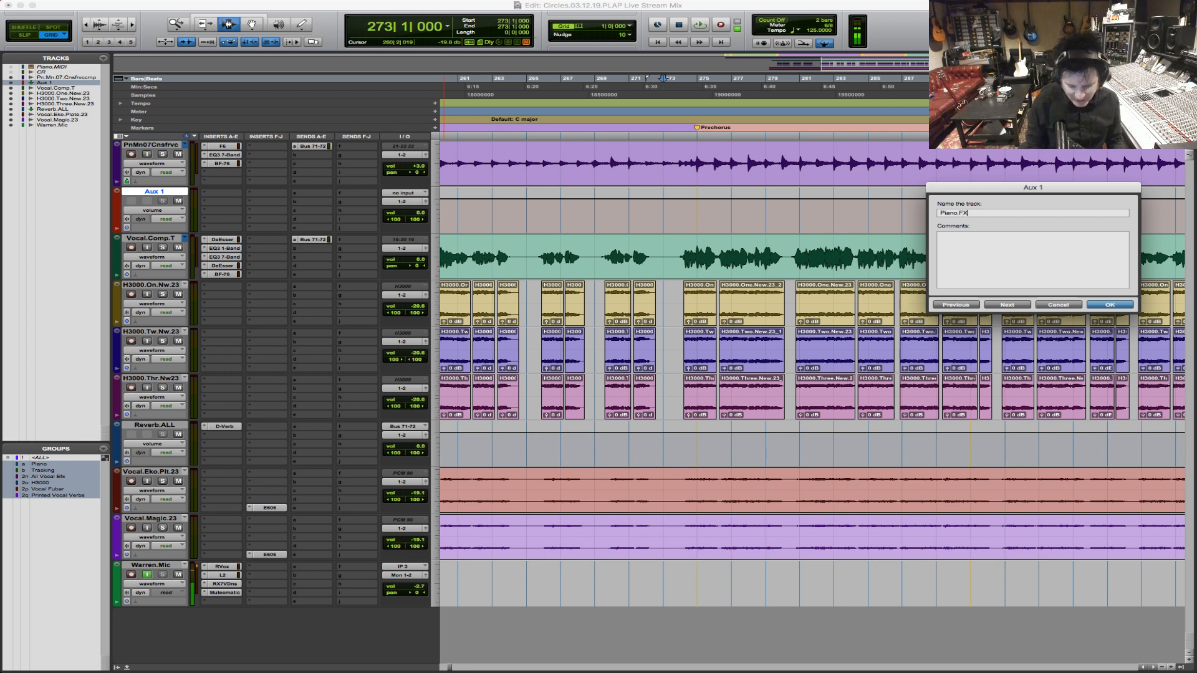
{"action": "key", "text": "Return"}
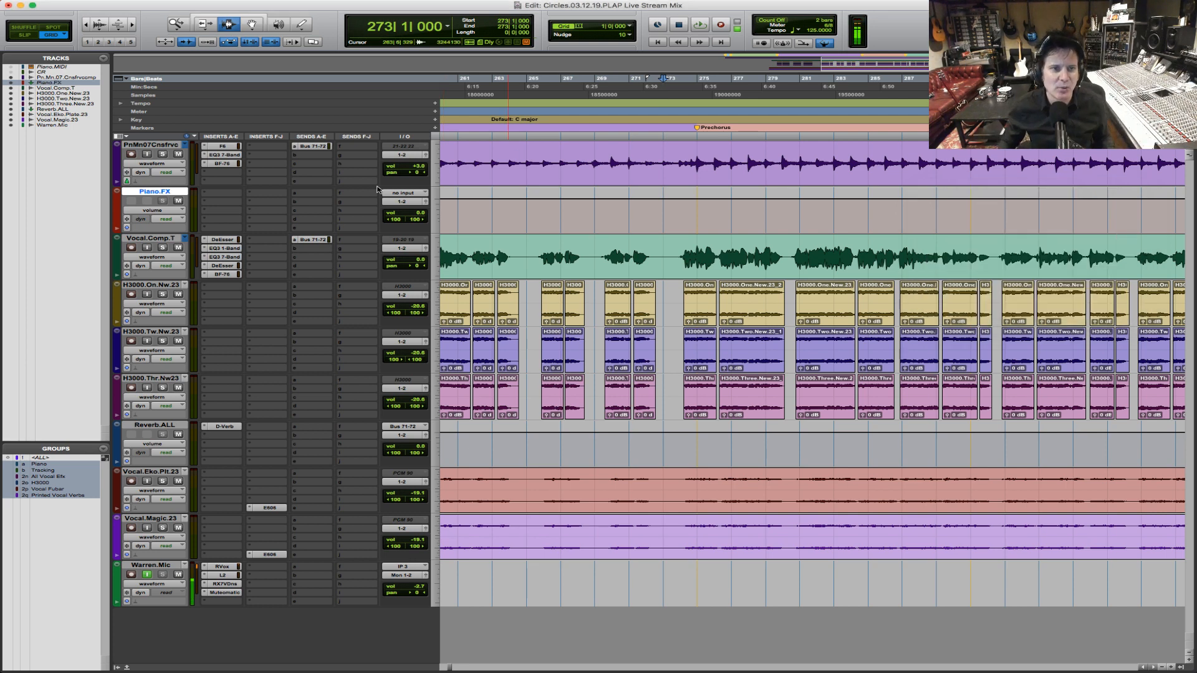
Step: Set the input of the Piano.FX track to the stereo Bus 1-2
{"action": "left_click", "coordinate": [397, 195]}
{"action": "mouse_move", "coordinate": [412, 201]}
{"action": "mouse_move", "coordinate": [493, 204]}
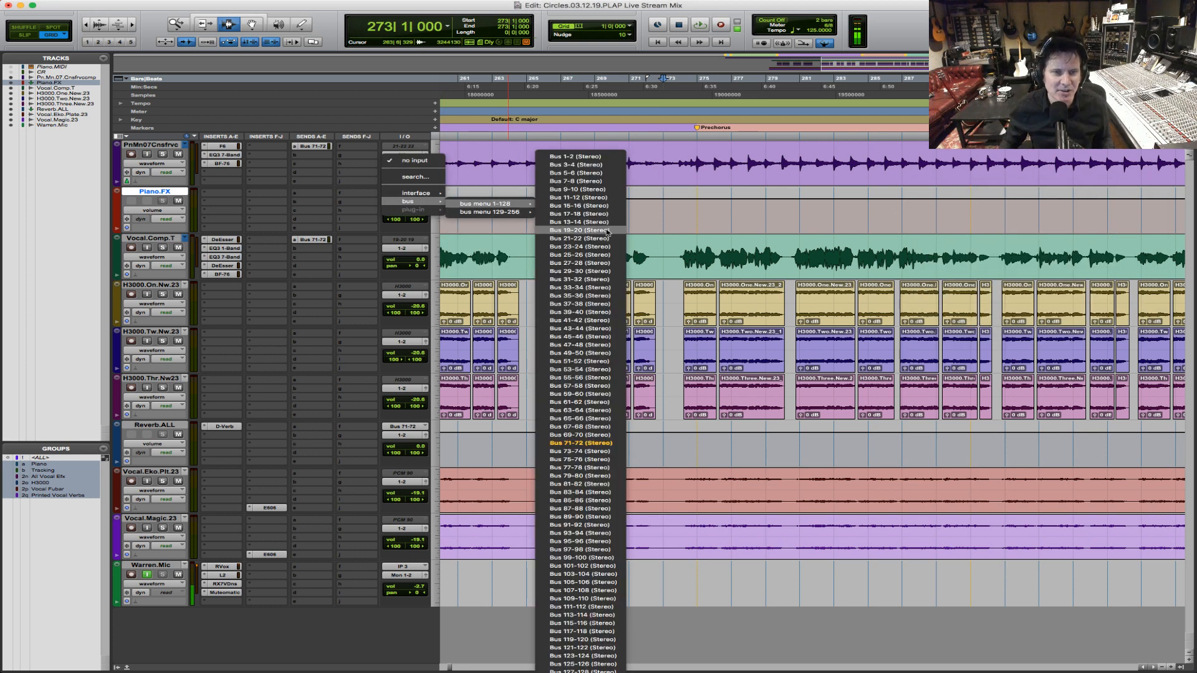
{"action": "left_click", "coordinate": [595, 157]}
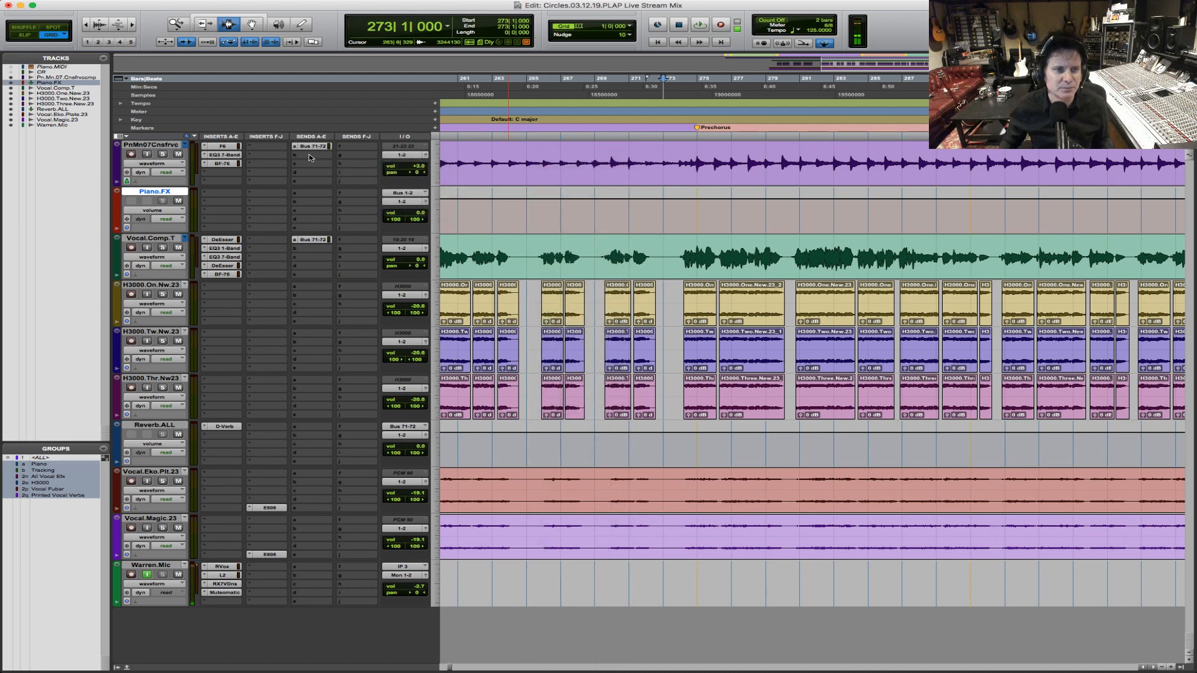
Step: Add a Bus 1-2 send to the piano track's second send slot and set its level to 0.0 dB
{"action": "left_click", "coordinate": [311, 155]}
{"action": "mouse_move", "coordinate": [326, 163]}
{"action": "mouse_move", "coordinate": [449, 166]}
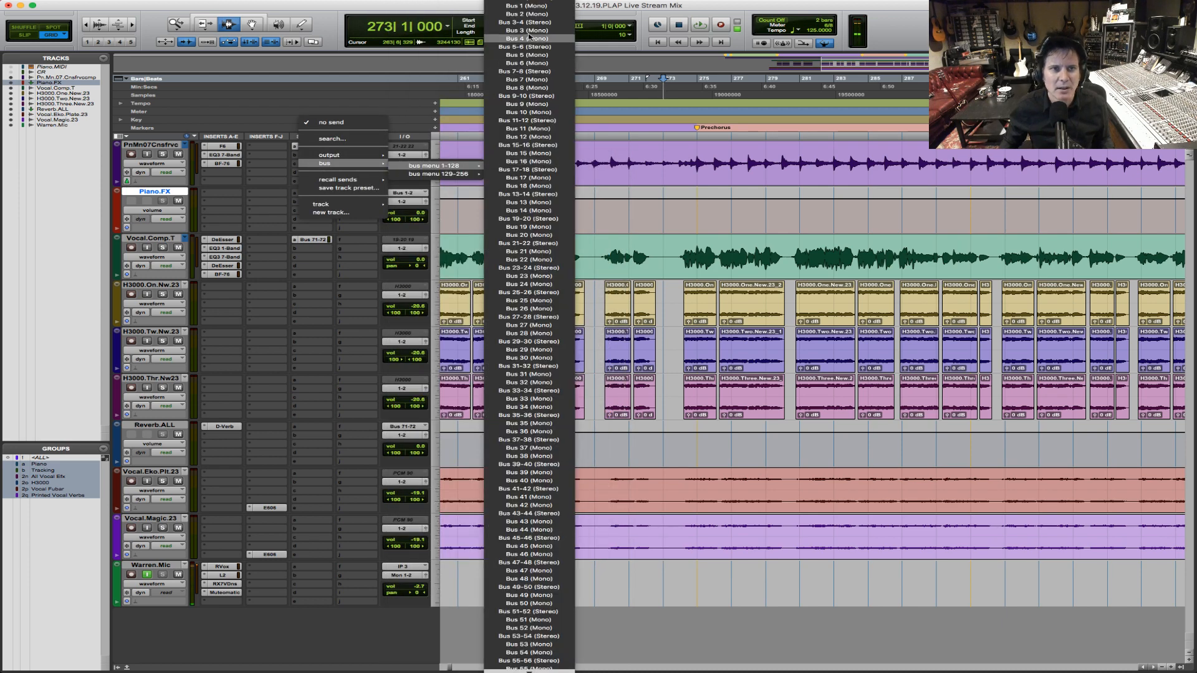
{"action": "left_click", "coordinate": [535, 5]}
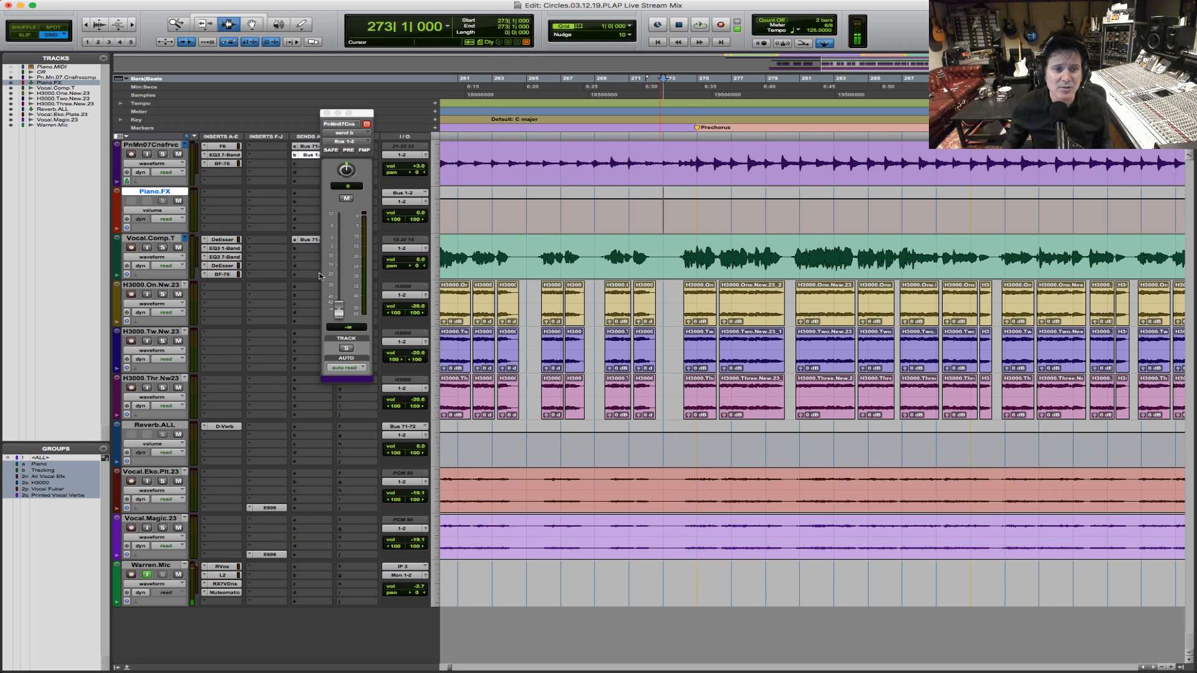
{"action": "left_click", "coordinate": [338, 308], "text": "alt"}
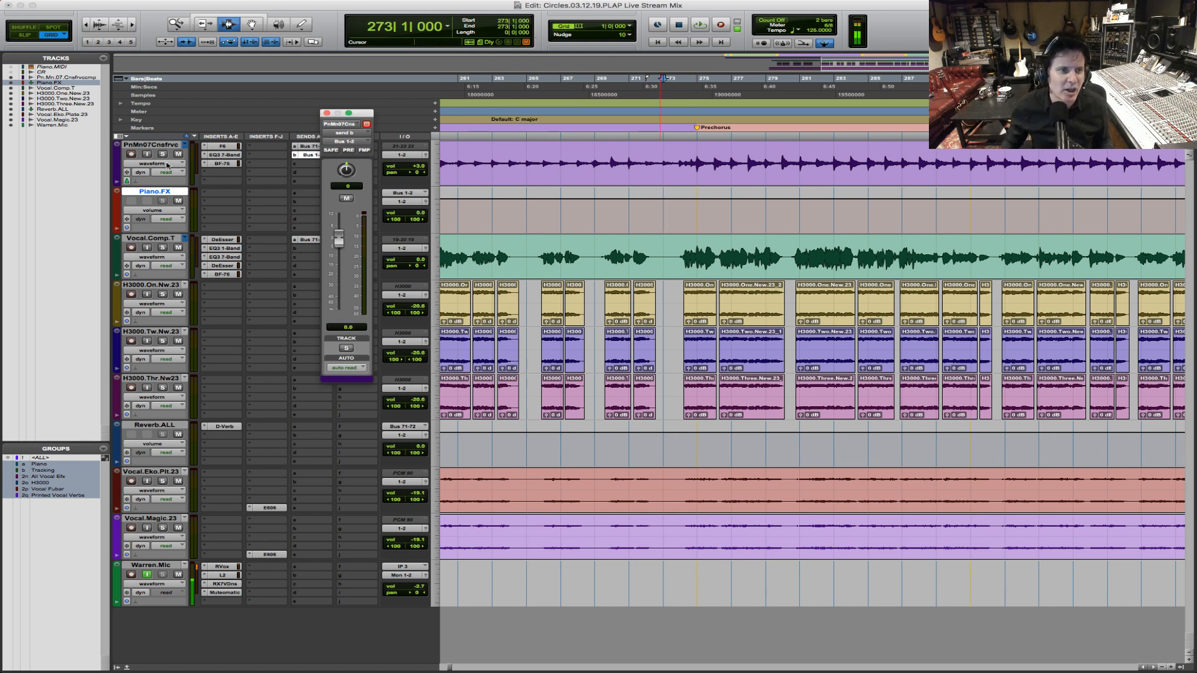
Step: Insert the stereo Crystallizer plug-in on Piano.FX, and place the edit cursor at the prechorus start at bar 275
{"action": "left_click", "coordinate": [221, 194]}
{"action": "mouse_move", "coordinate": [223, 195]}
{"action": "mouse_move", "coordinate": [368, 206]}
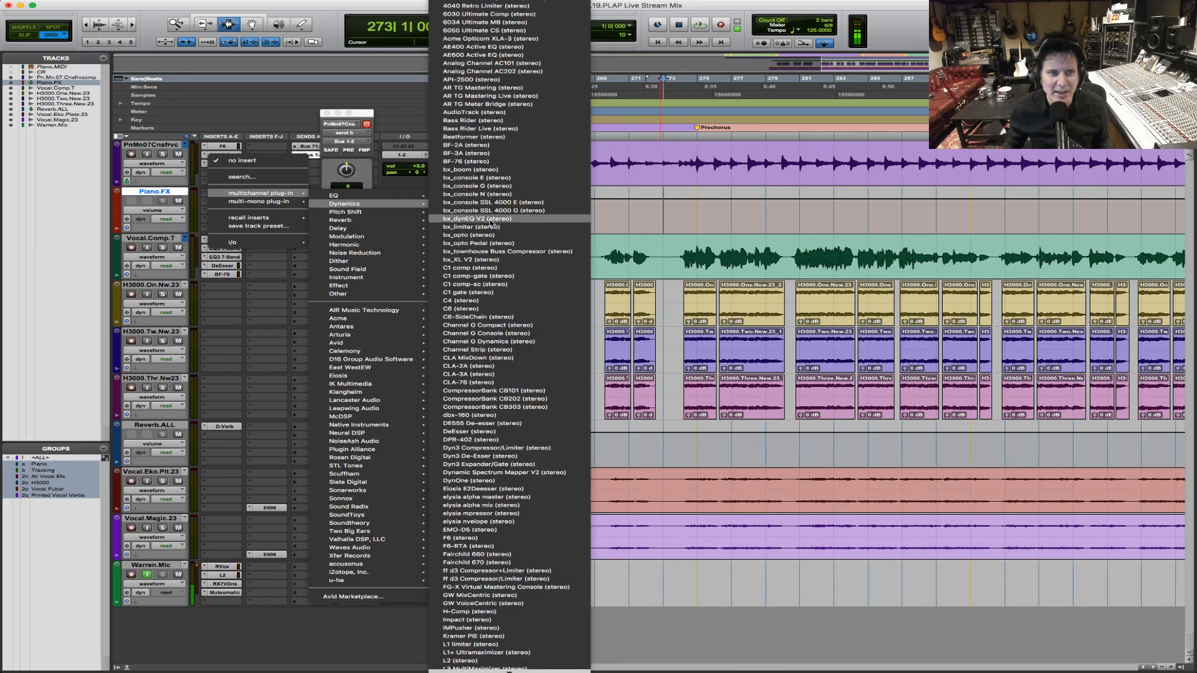
{"action": "scroll", "coordinate": [509, 492], "scroll_direction": "down", "scroll_amount": 6}
{"action": "scroll", "coordinate": [509, 336], "scroll_direction": "down", "scroll_amount": 15}
{"action": "scroll", "coordinate": [536, 464], "scroll_direction": "down", "scroll_amount": 5}
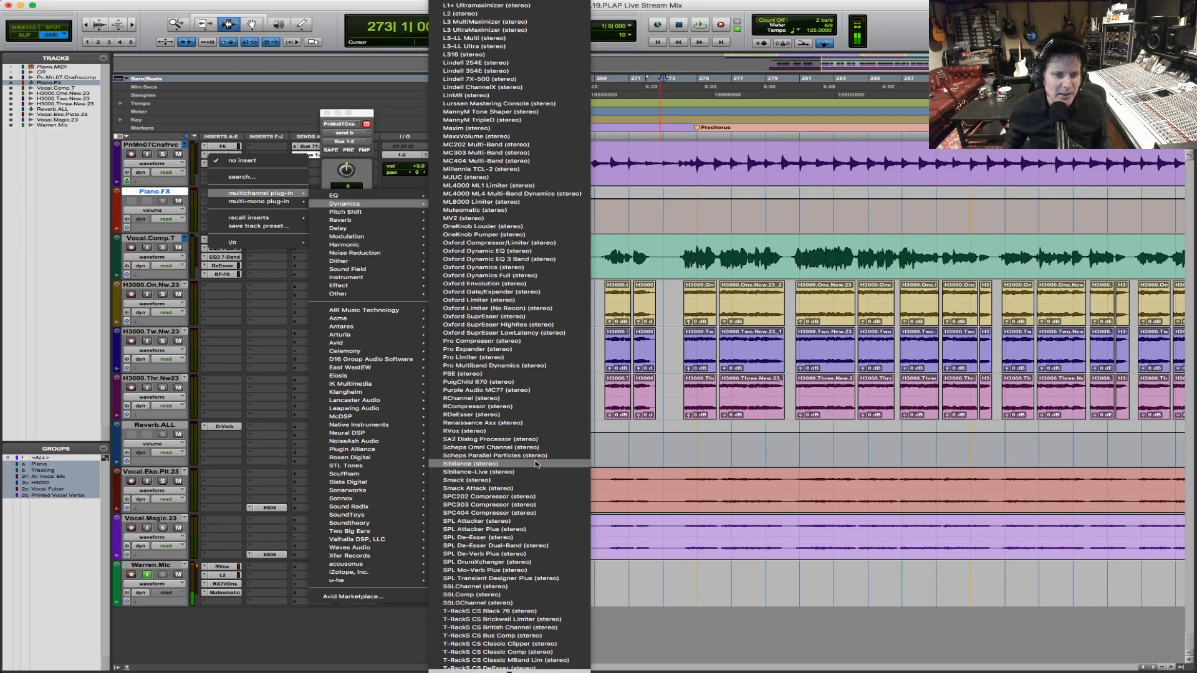
{"action": "mouse_move", "coordinate": [335, 221]}
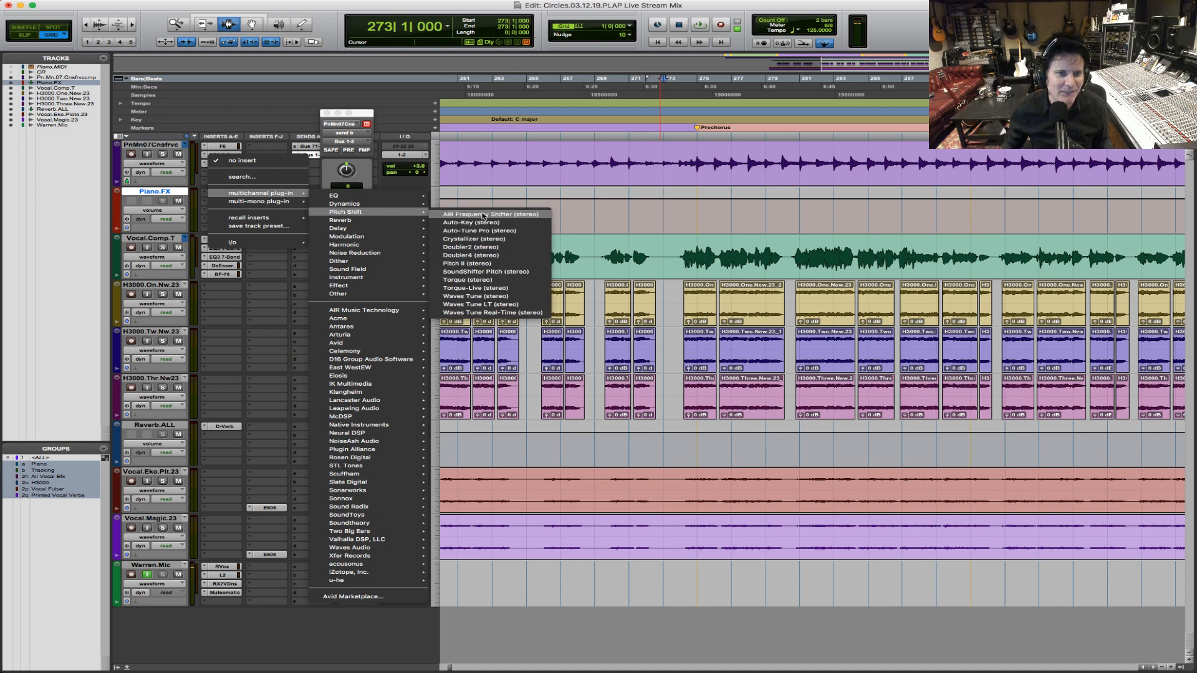
{"action": "left_click", "coordinate": [500, 238]}
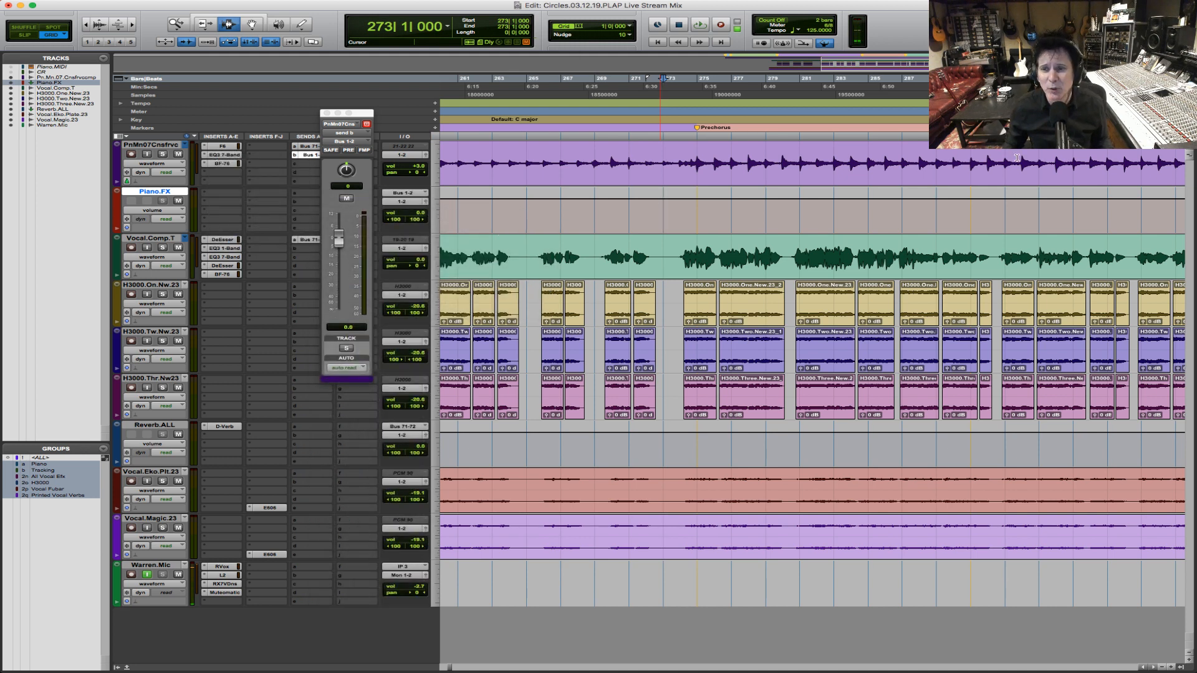
{"action": "left_click", "coordinate": [695, 165]}
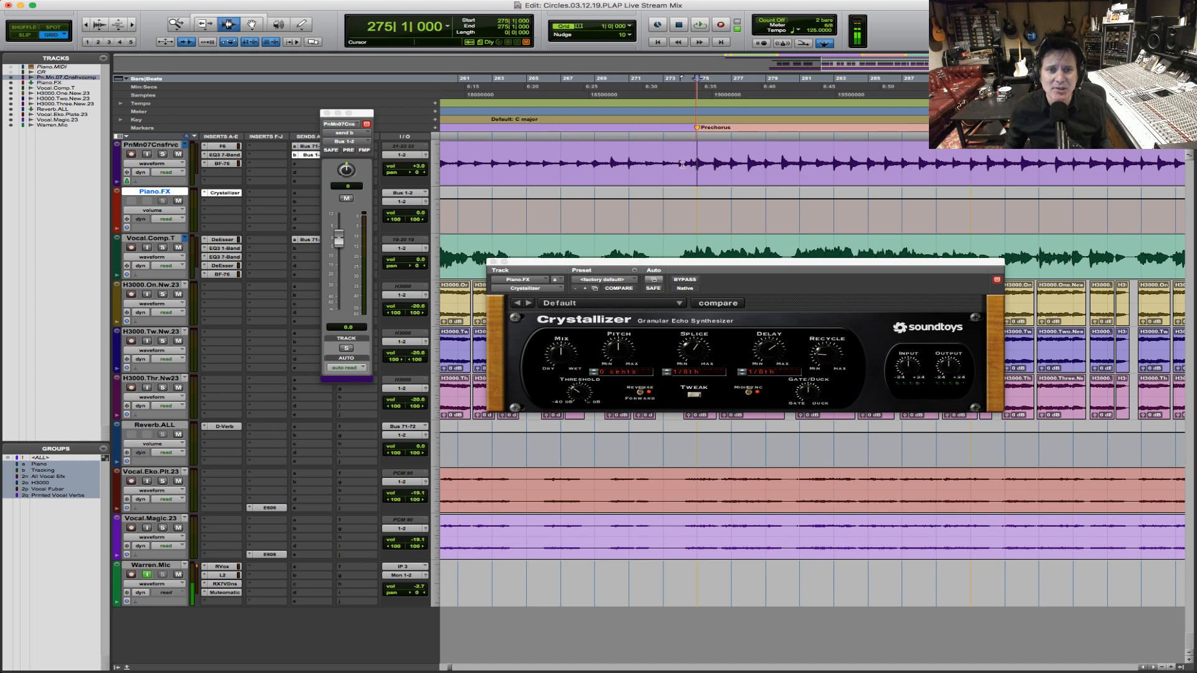
Step: Solo the piano track and insert the stereo Abbey Road Chambers reverb after Crystallizer on Piano.FX
{"action": "left_click", "coordinate": [162, 154]}
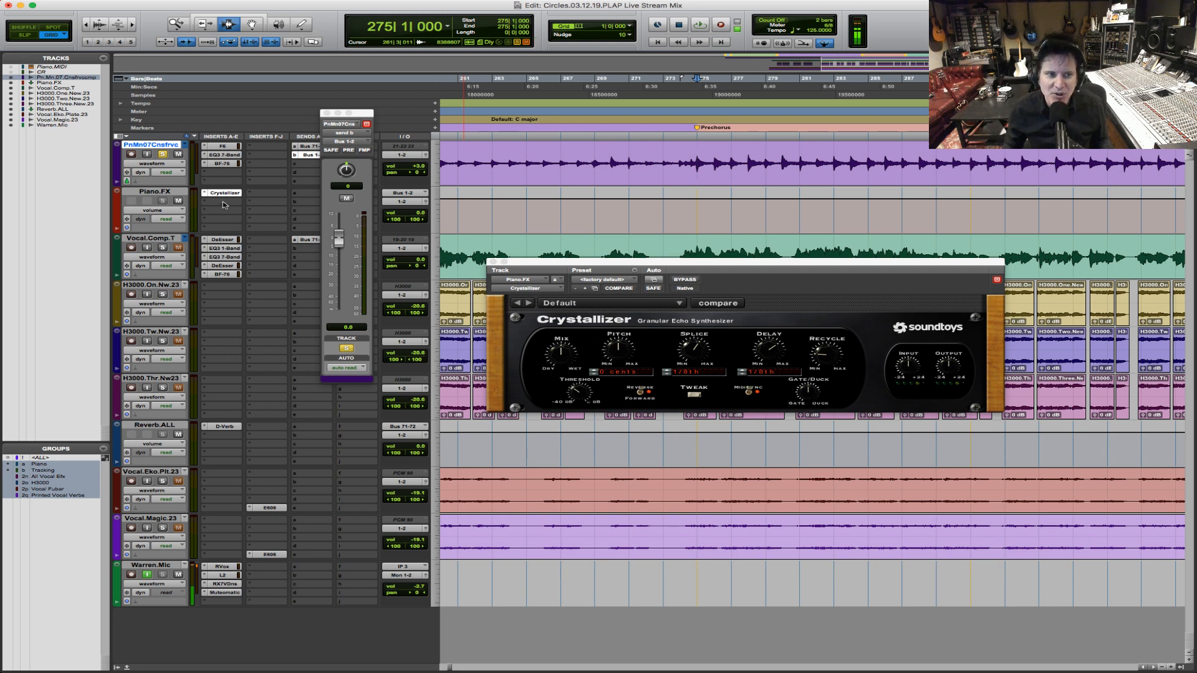
{"action": "left_click", "coordinate": [224, 202]}
{"action": "mouse_move", "coordinate": [224, 202]}
{"action": "mouse_move", "coordinate": [374, 228]}
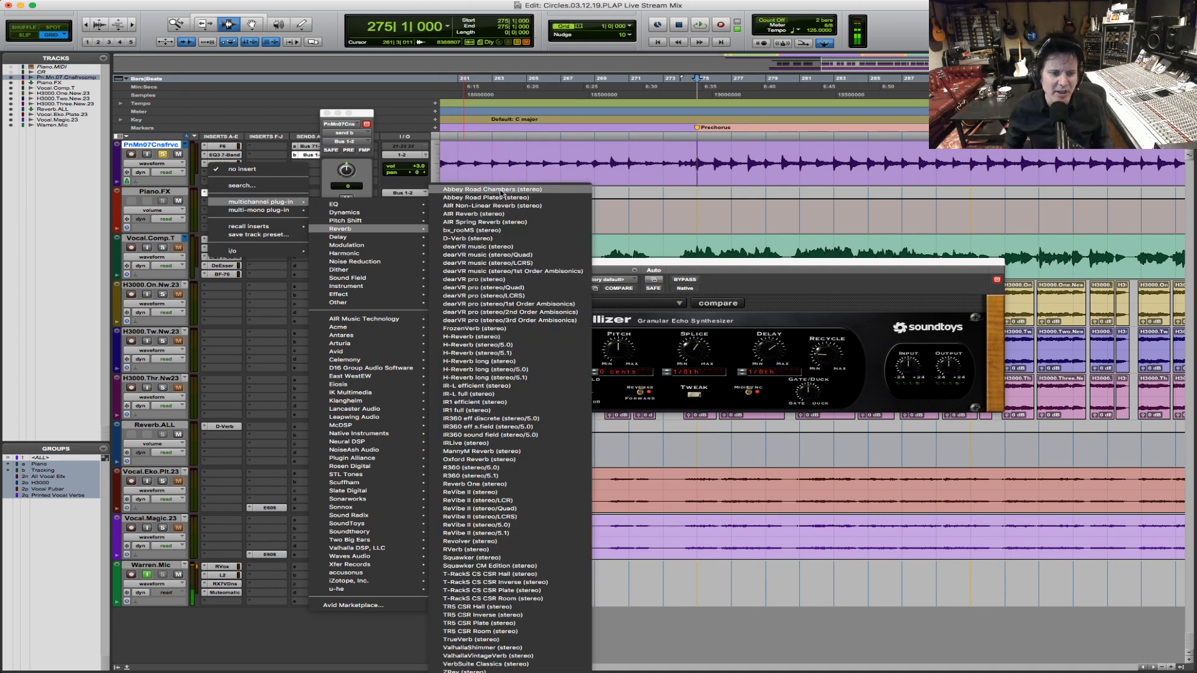
{"action": "key", "text": "Escape"}
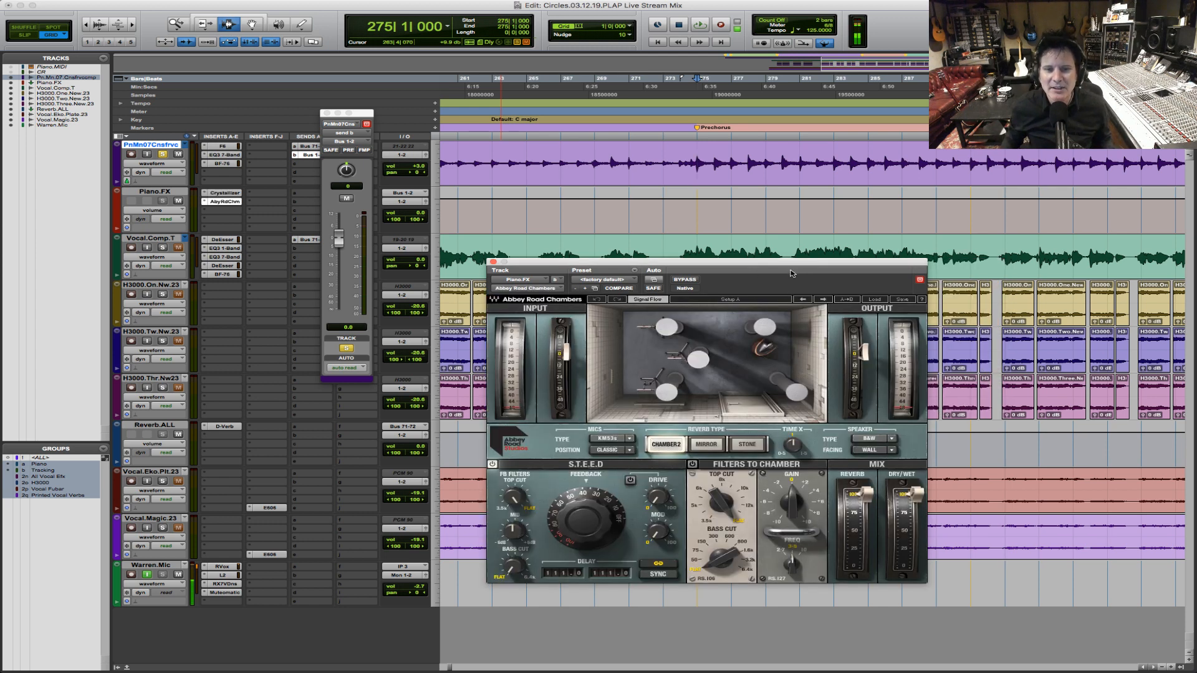
{"action": "left_click_drag", "start_coordinate": [793, 266], "coordinate": [810, 243]}
Step: Turn Crystallizer's mix fully down to dry, open Abbey Road Chambers, and start playing the soloed piano from bar 275
{"action": "left_click", "coordinate": [224, 194]}
{"action": "left_click_drag", "start_coordinate": [574, 325], "coordinate": [548, 422]}
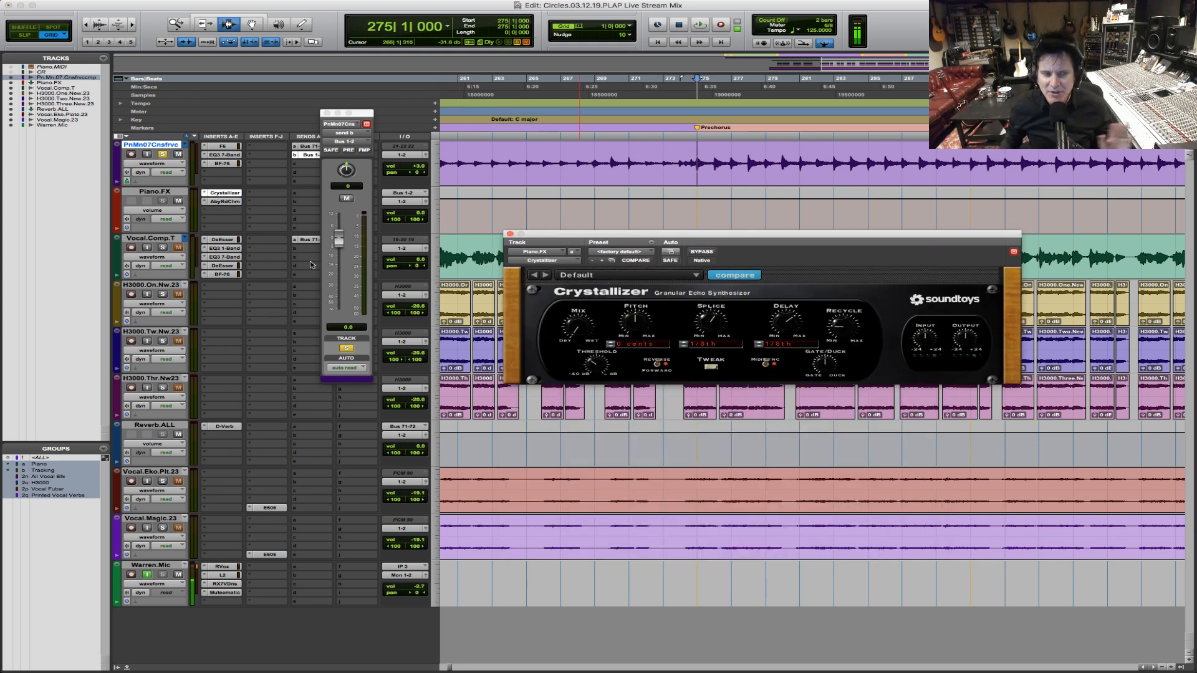
{"action": "left_click", "coordinate": [227, 202]}
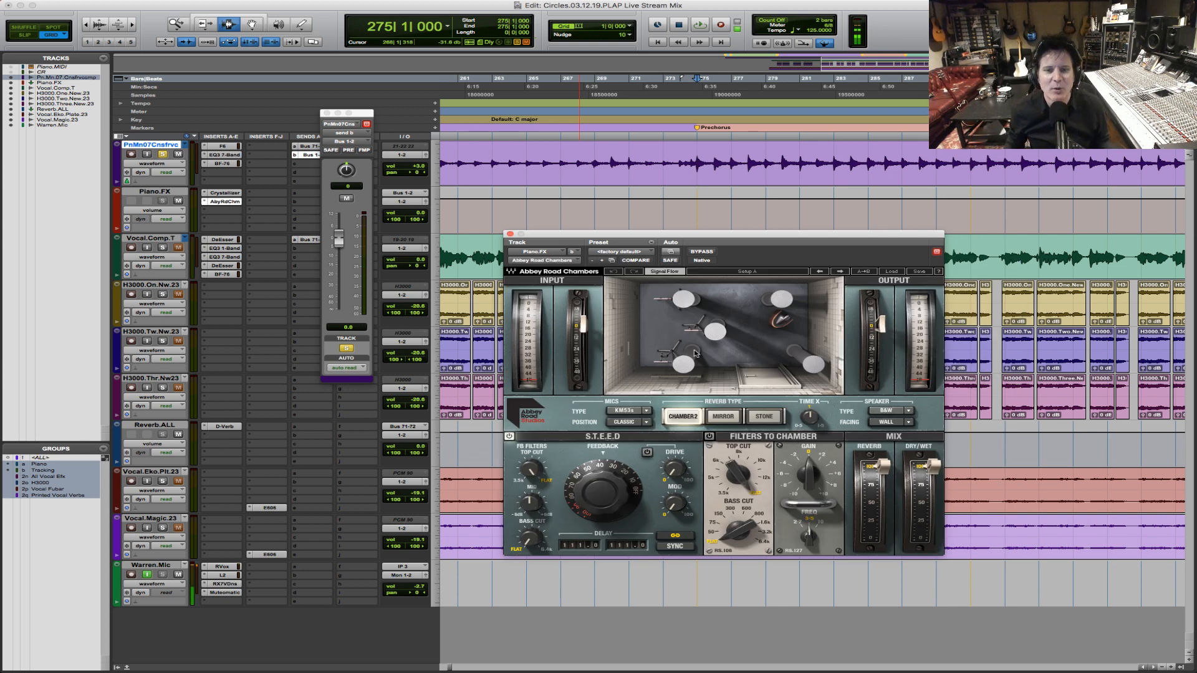
{"action": "key", "text": "space"}
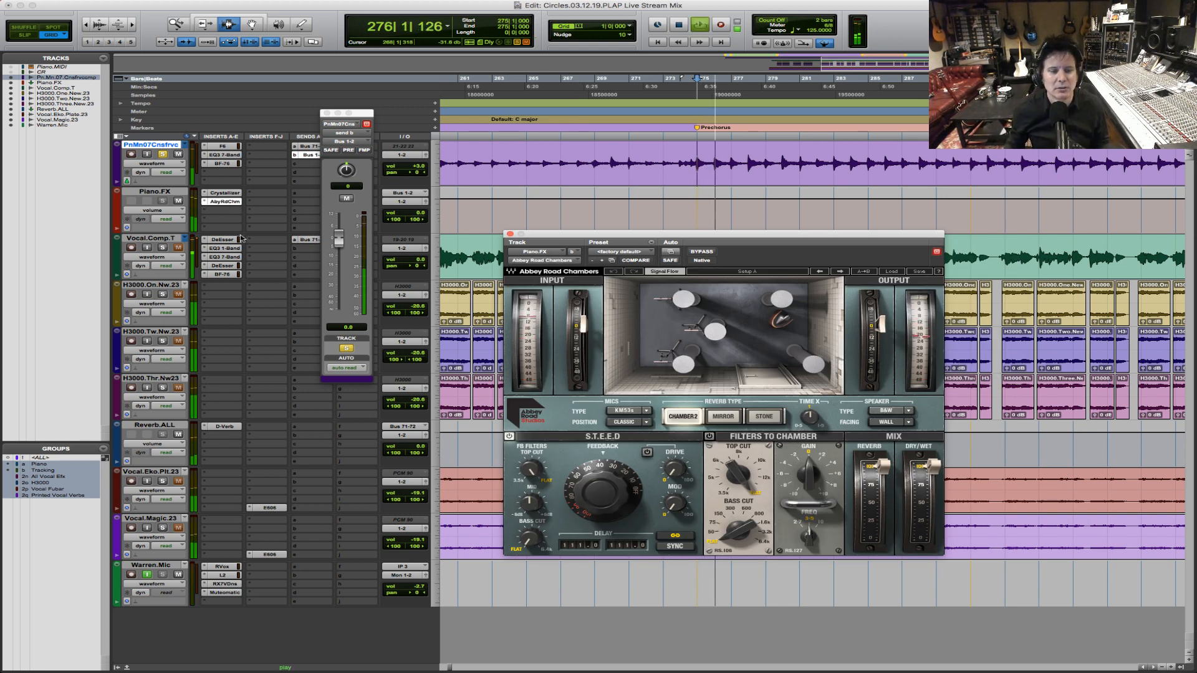
Step: Compare the Mirror and Stone reverb types in Abbey Road Chambers against Chamber 2 on the soloed piano, ending on Chamber 2
{"action": "key", "text": "space"}
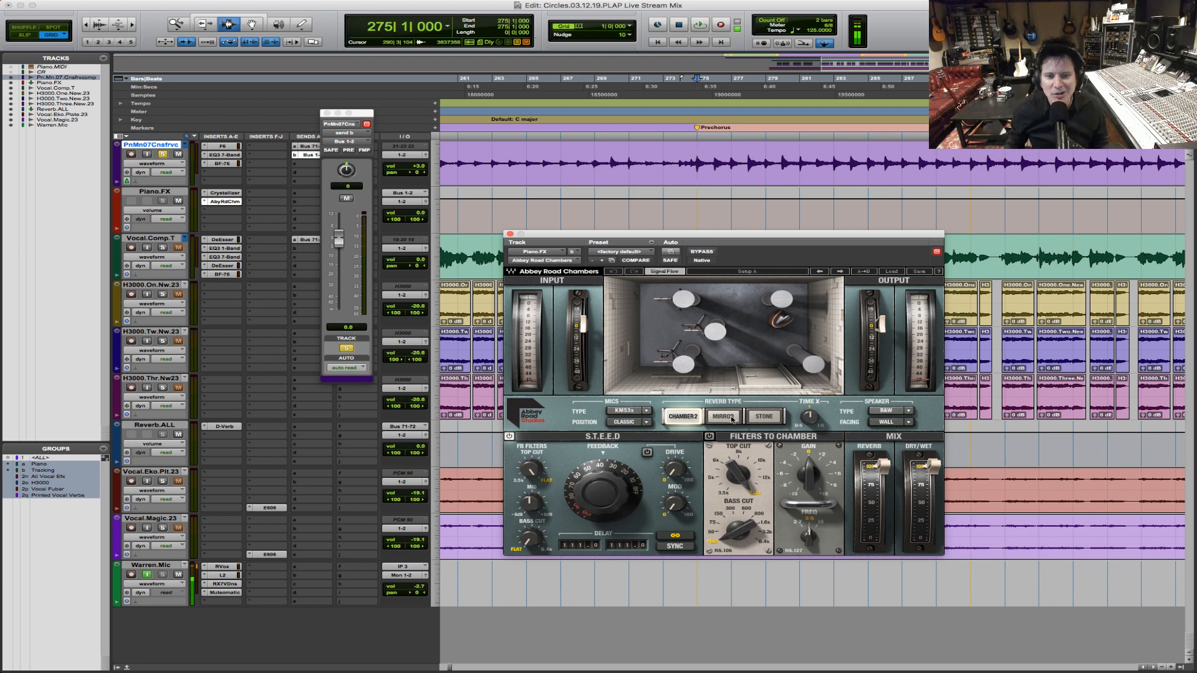
{"action": "key", "text": "space"}
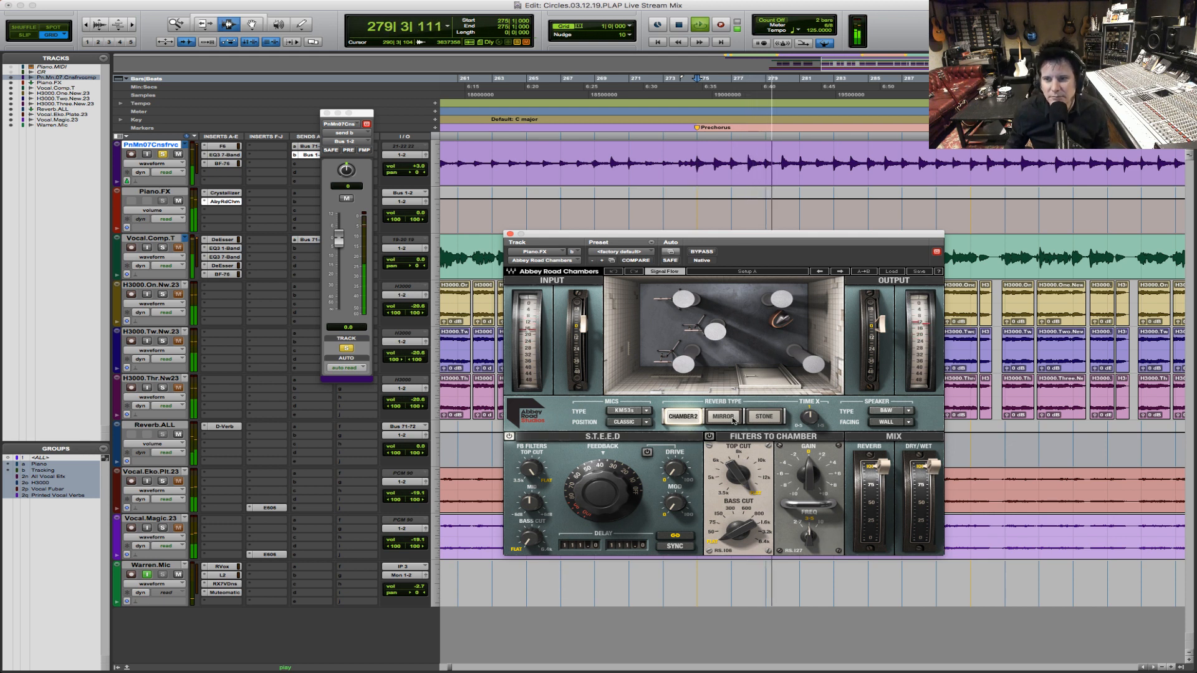
{"action": "left_click", "coordinate": [732, 420]}
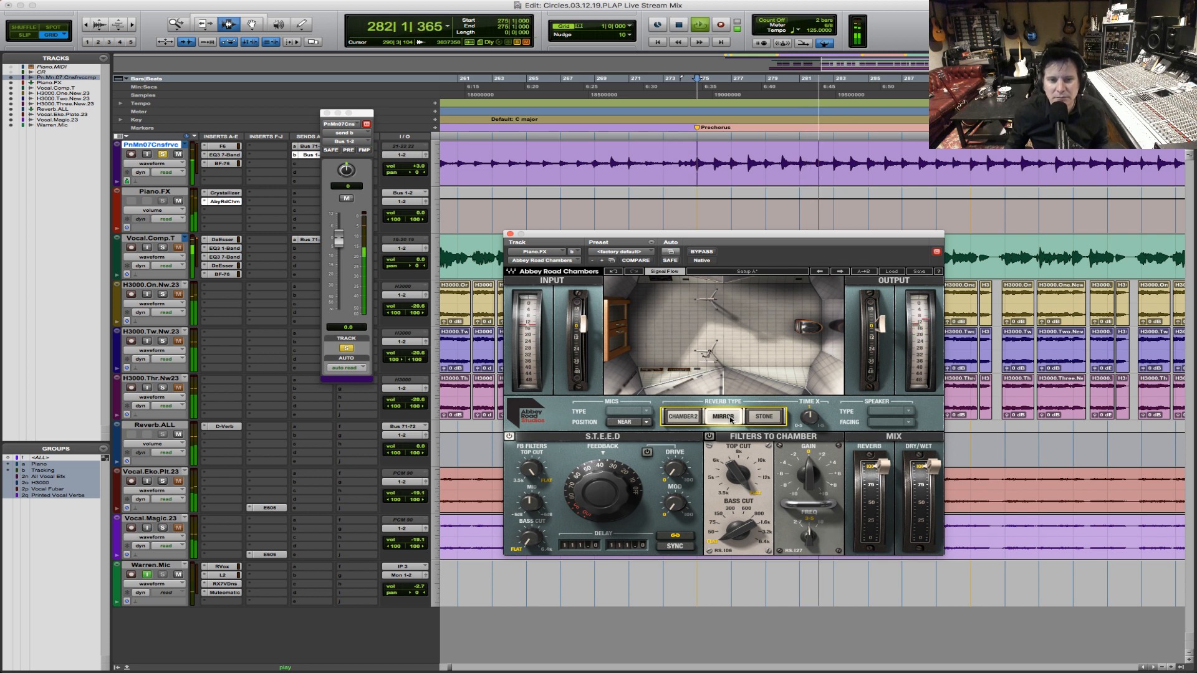
{"action": "left_click", "coordinate": [773, 418]}
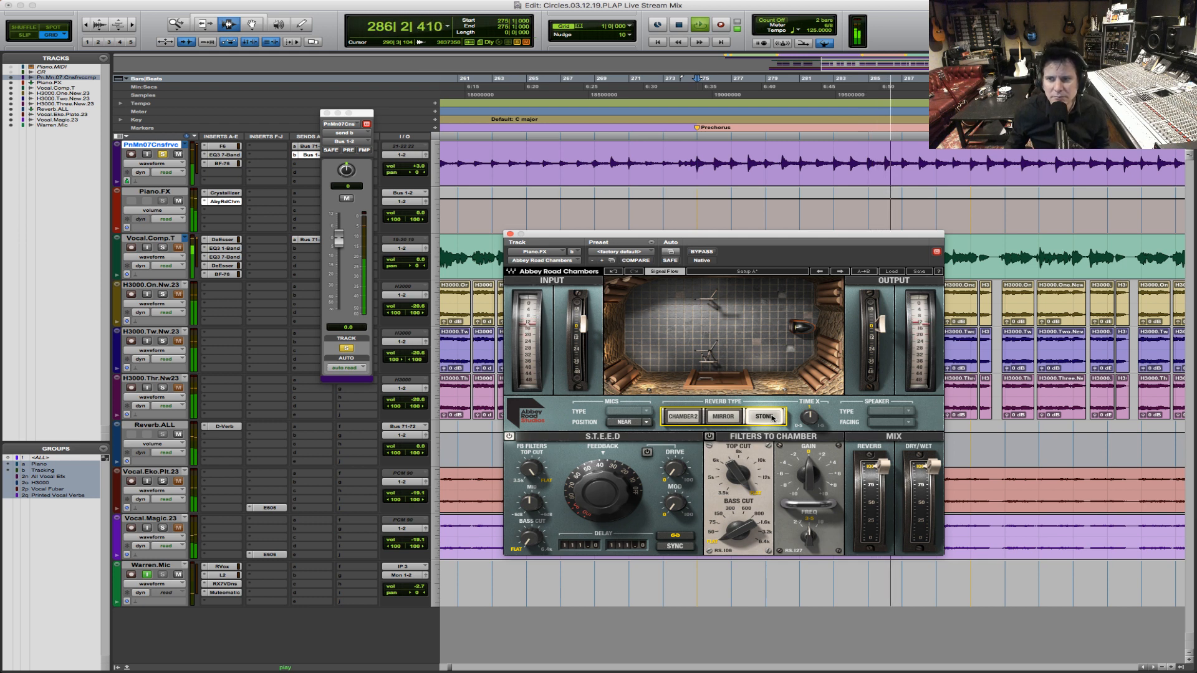
{"action": "left_click", "coordinate": [729, 419]}
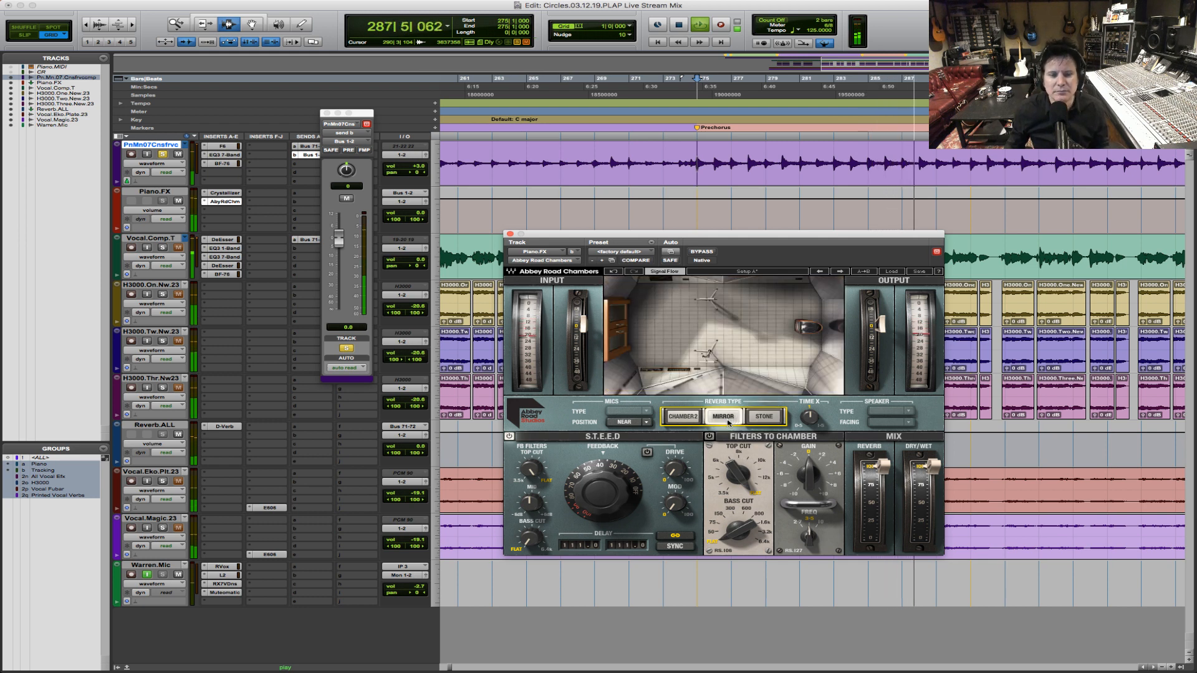
{"action": "left_click", "coordinate": [672, 419]}
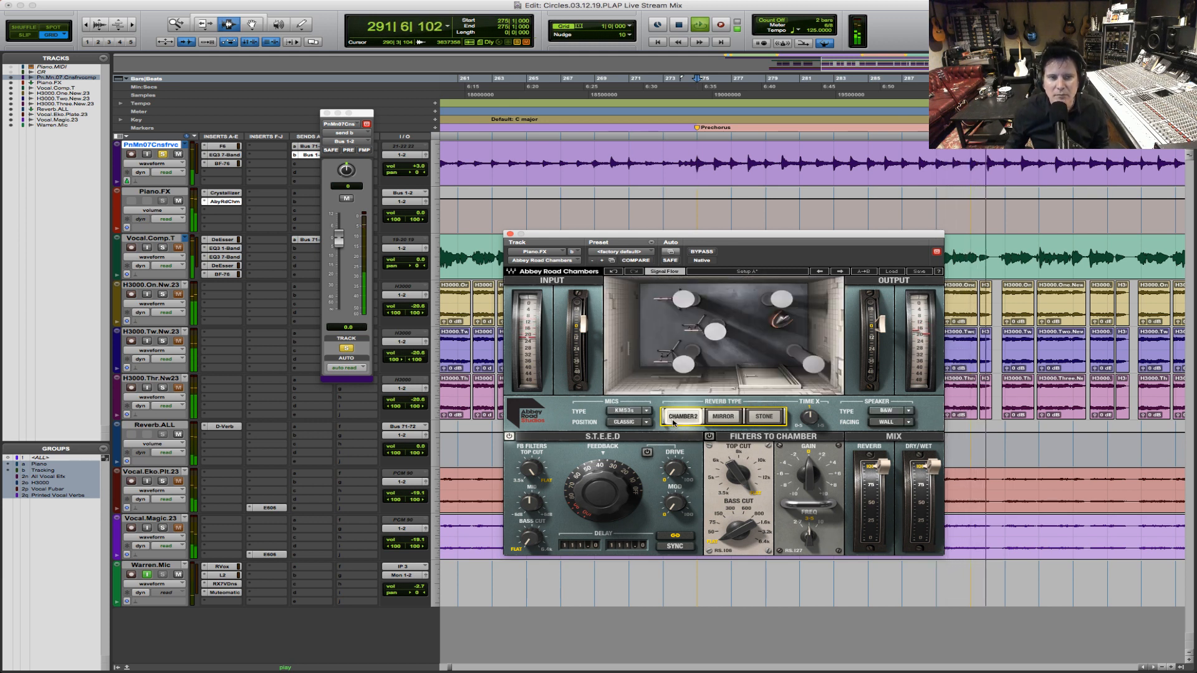
{"action": "key", "text": "space"}
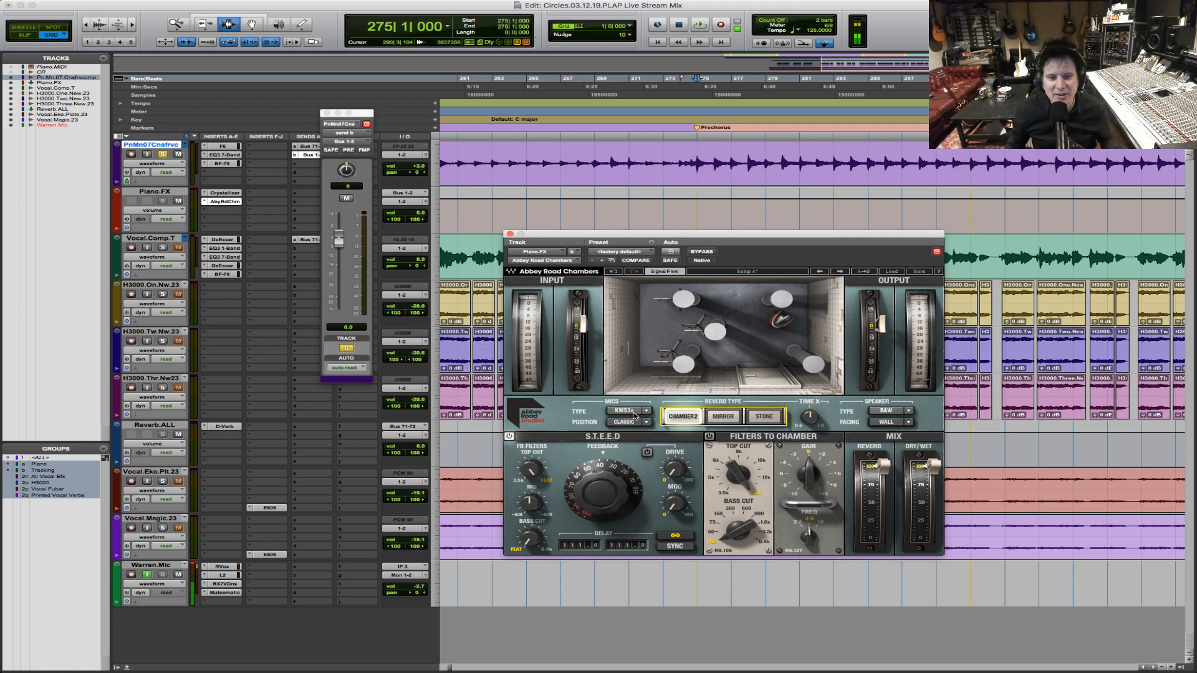
Step: Open Crystallizer on Piano.FX and audition it with the soloed piano from bar 275
{"action": "left_click", "coordinate": [224, 192]}
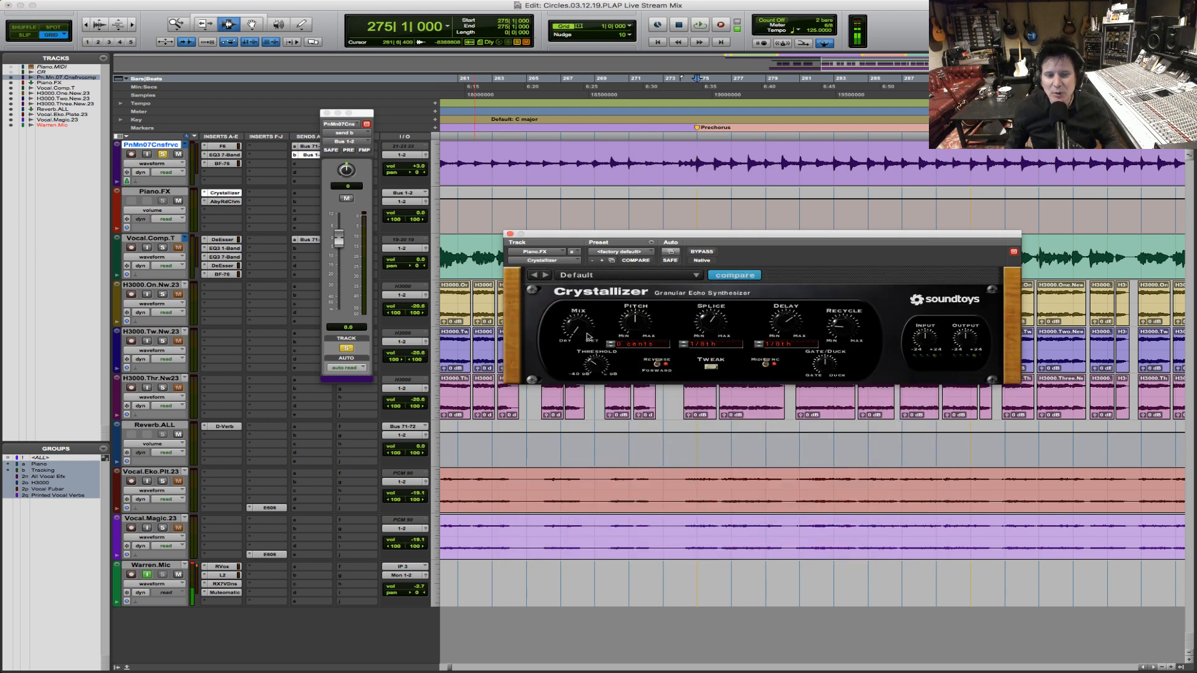
{"action": "key", "text": "space"}
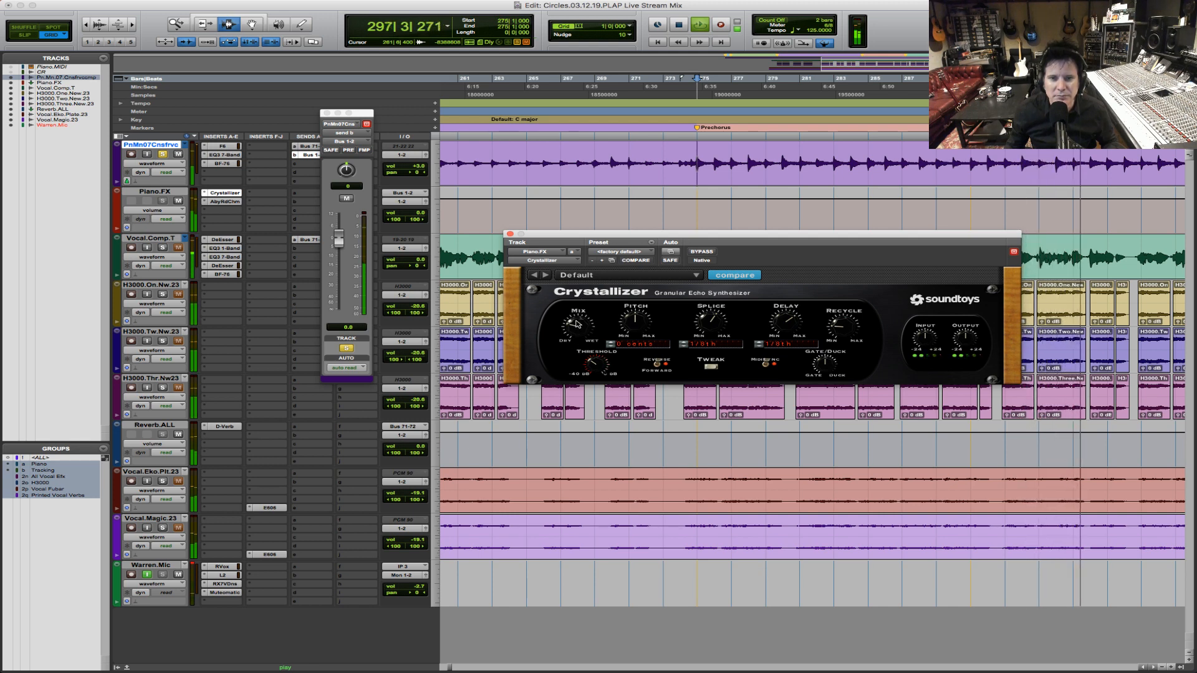
{"action": "key", "text": "space"}
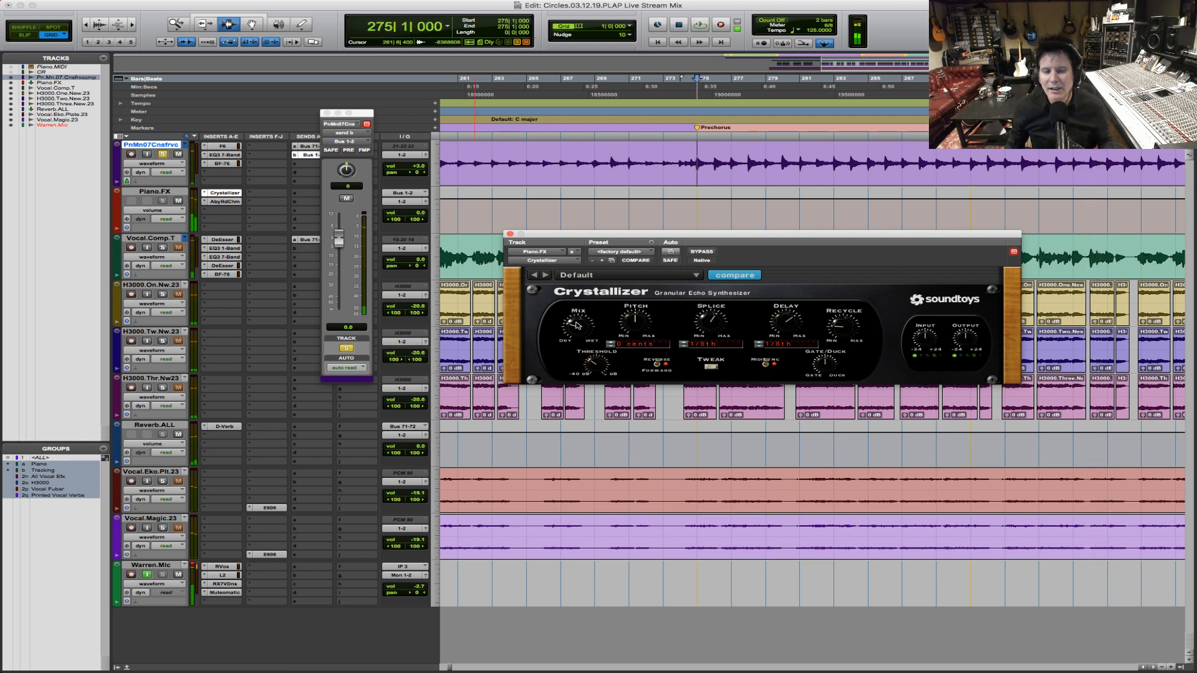
Step: Shift Abbey Road Chambers and Crystallizer down one insert slot on Piano.FX and insert the stereo SansAmp PSA-1 in the first slot
{"action": "left_click", "coordinate": [225, 202]}
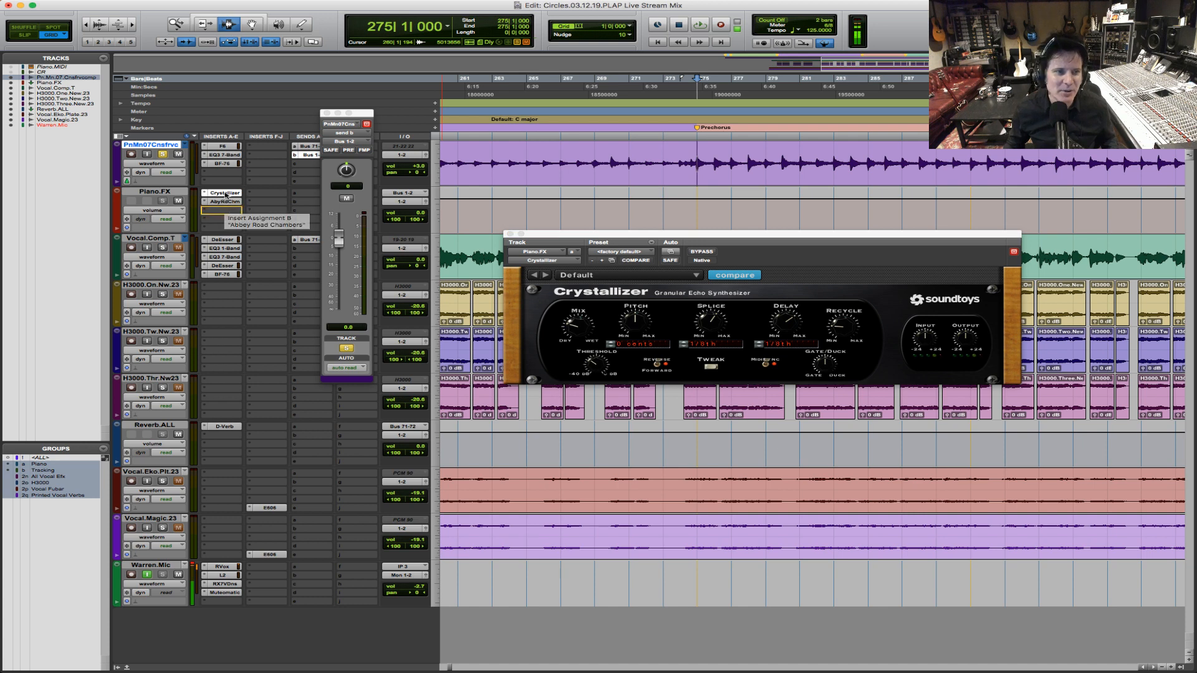
{"action": "left_click_drag", "start_coordinate": [226, 194], "coordinate": [229, 202]}
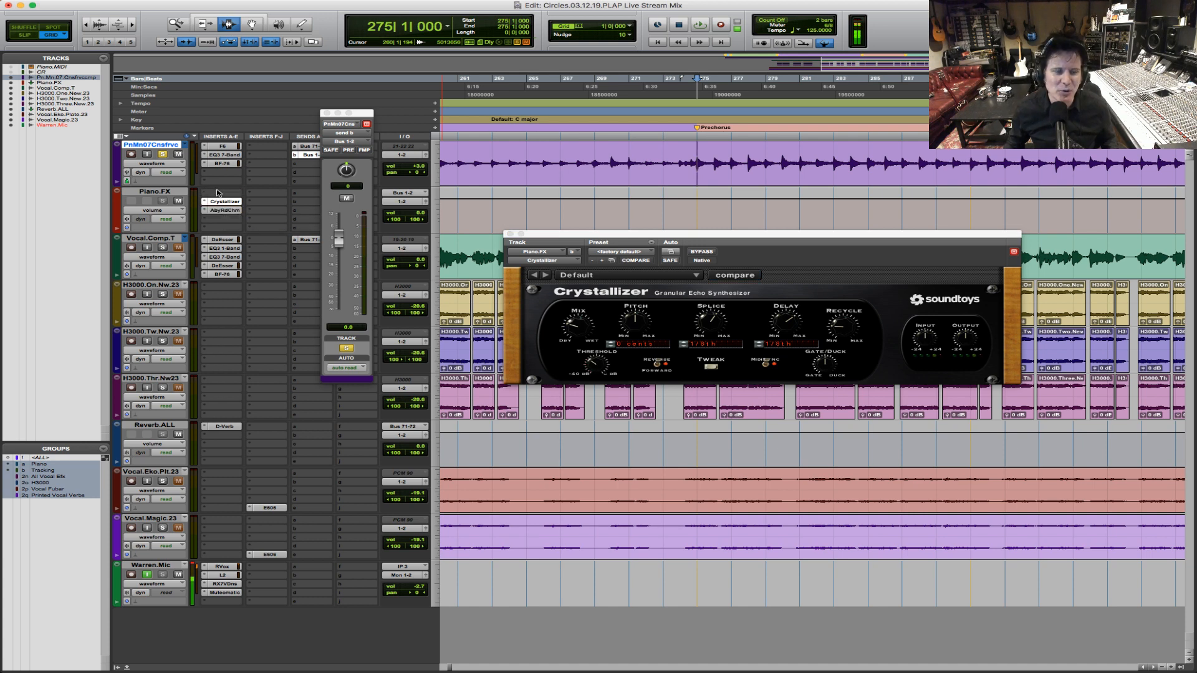
{"action": "left_click", "coordinate": [206, 195]}
{"action": "mouse_move", "coordinate": [284, 193]}
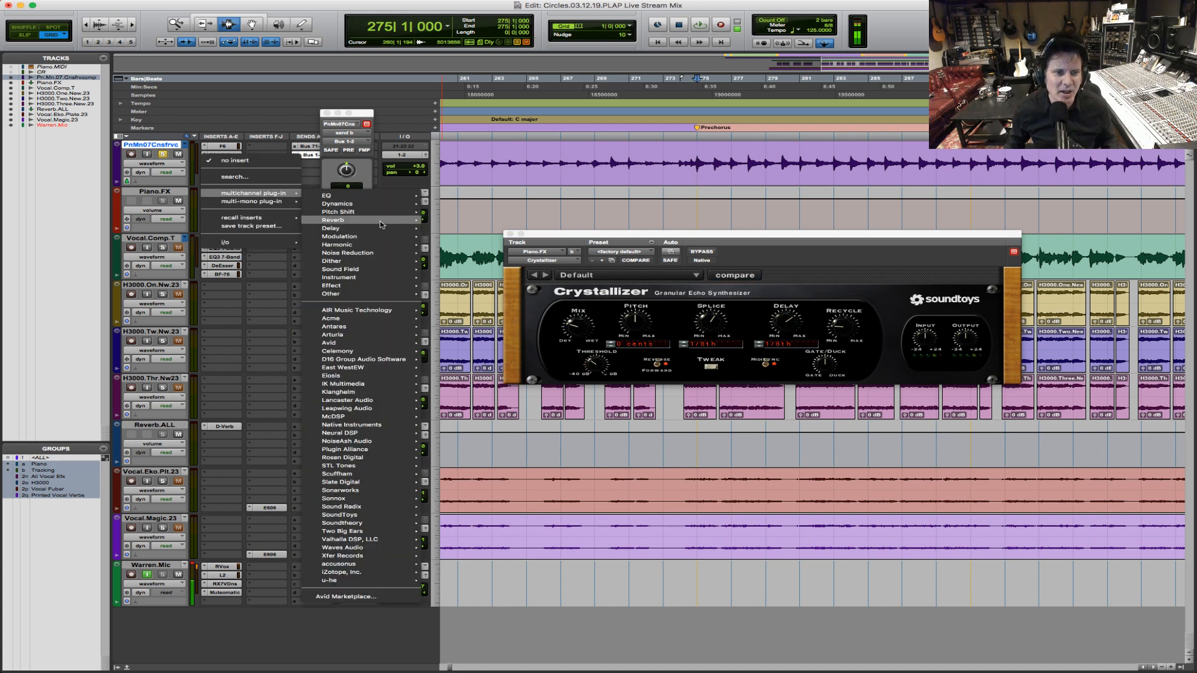
{"action": "mouse_move", "coordinate": [368, 244]}
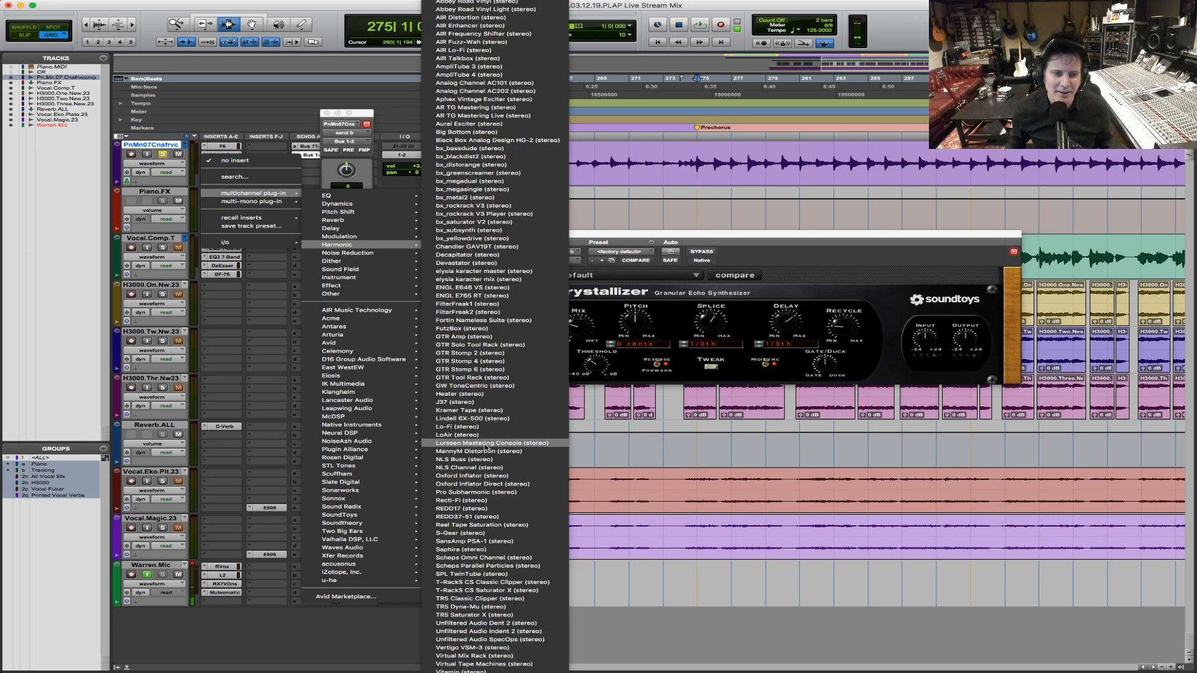
{"action": "left_click", "coordinate": [518, 542]}
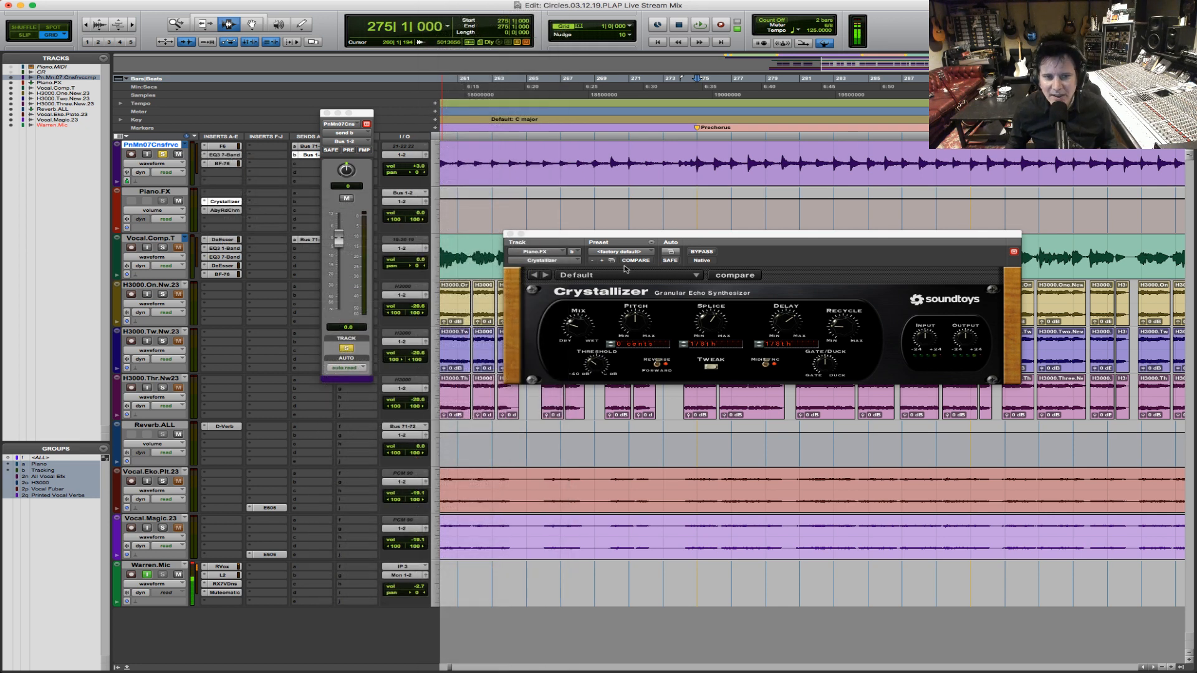
Step: Raise the SansAmp PSA-1's Pre-Amp slightly while playing the soloed piano from bar 275
{"action": "key", "text": "space"}
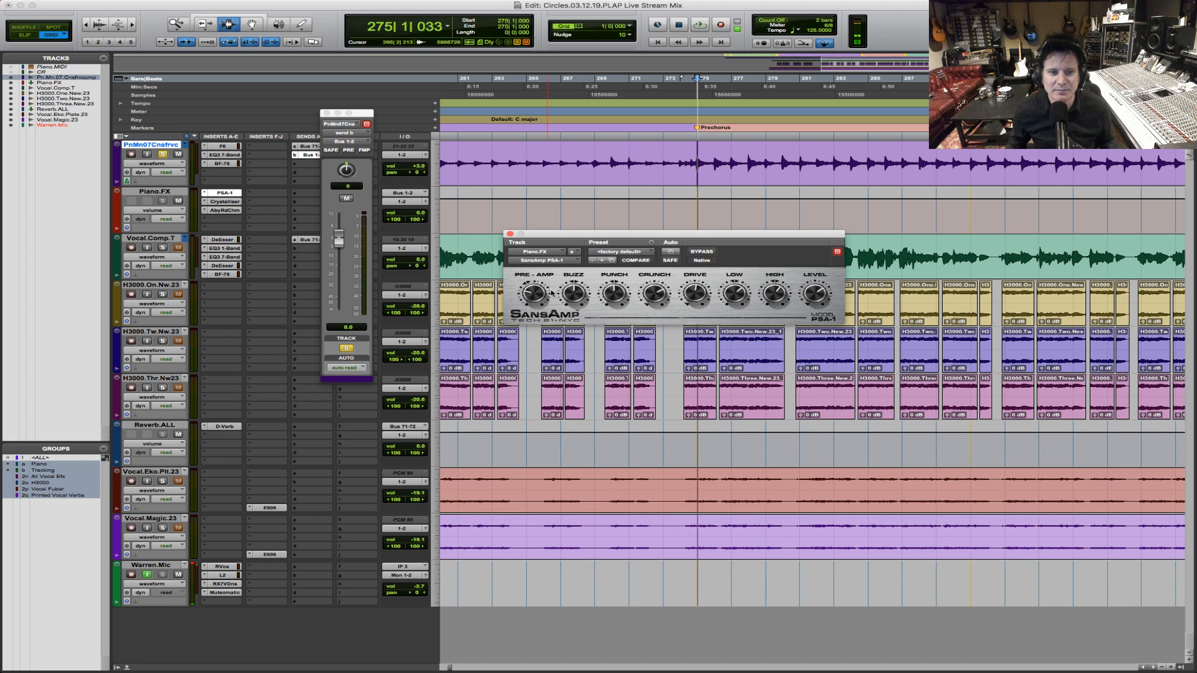
{"action": "left_click_drag", "start_coordinate": [537, 291], "coordinate": [537, 284]}
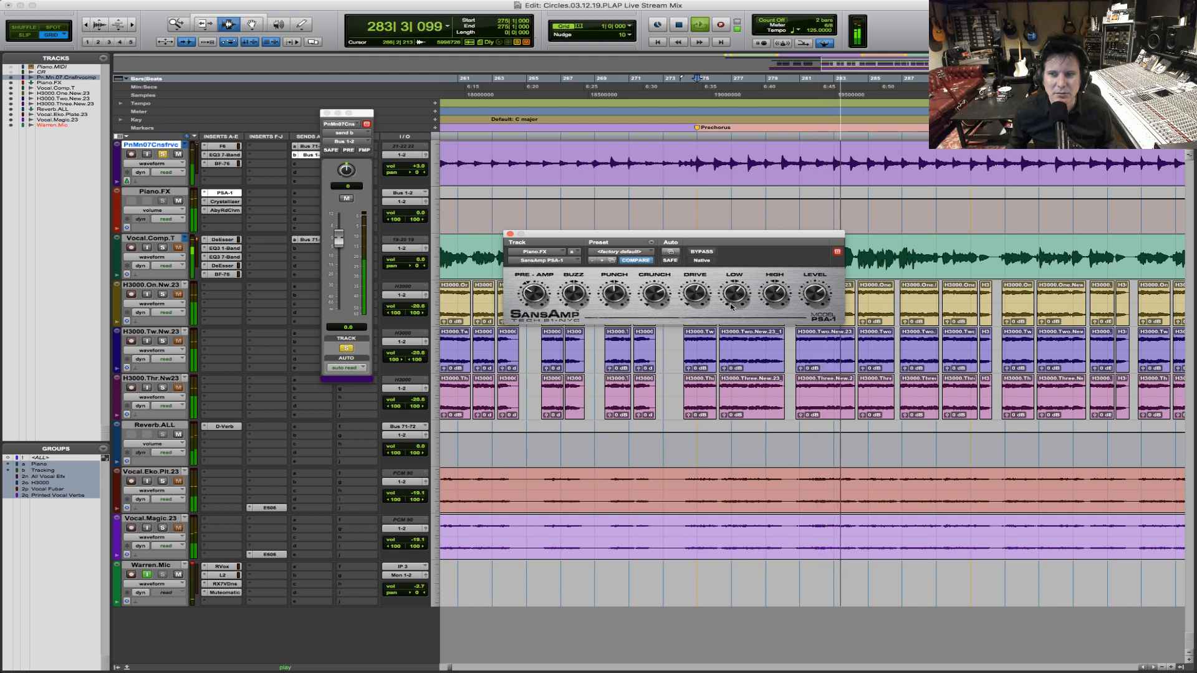
{"action": "key", "text": "space"}
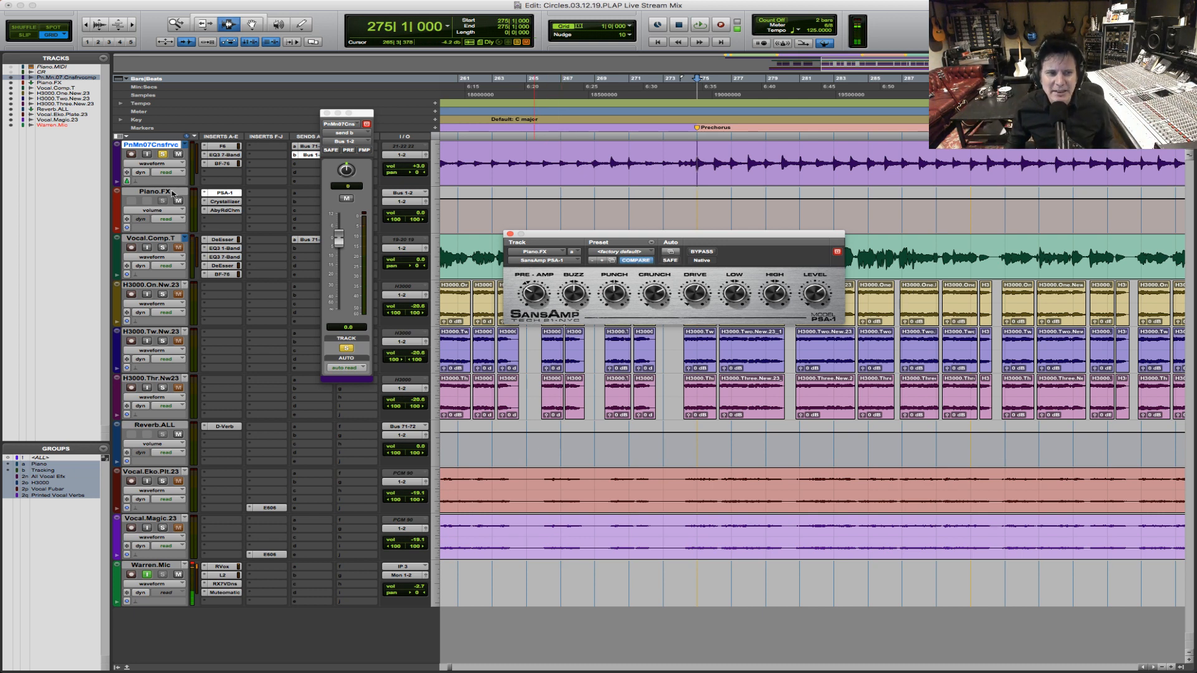
Step: Close the piano's send window, unsolo the piano track, and pull the Piano.FX volume all the way down
{"action": "left_click", "coordinate": [327, 113]}
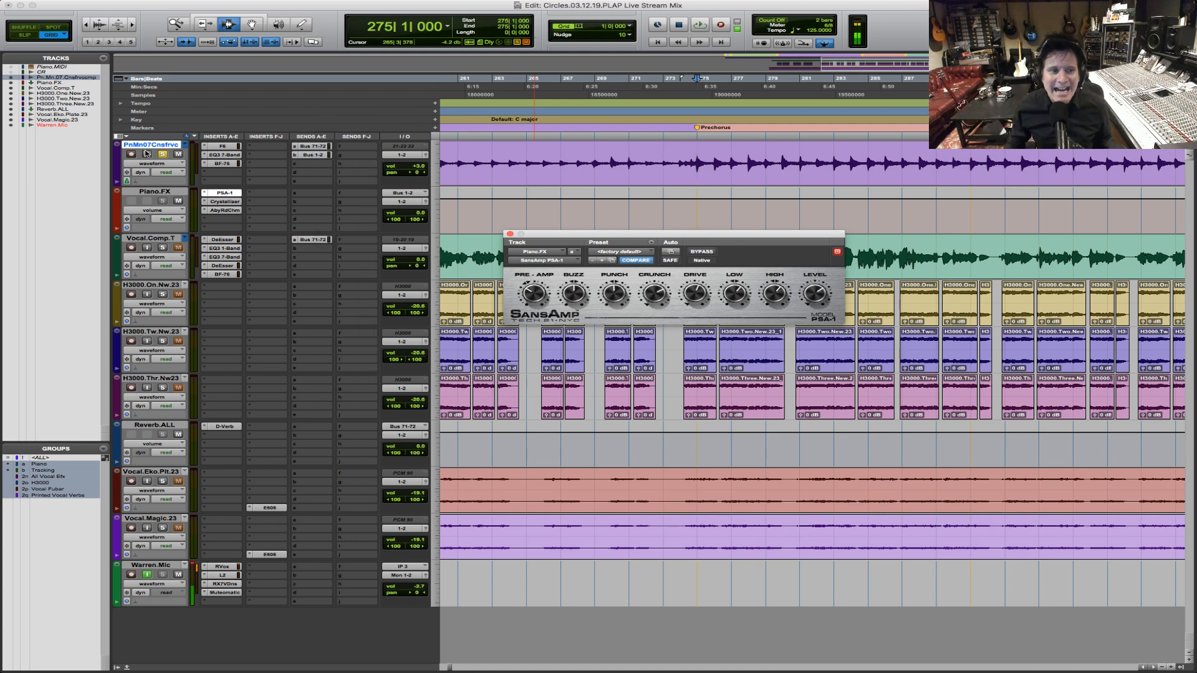
{"action": "left_click", "coordinate": [163, 154]}
{"action": "left_click_drag", "start_coordinate": [407, 216], "coordinate": [421, 262]}
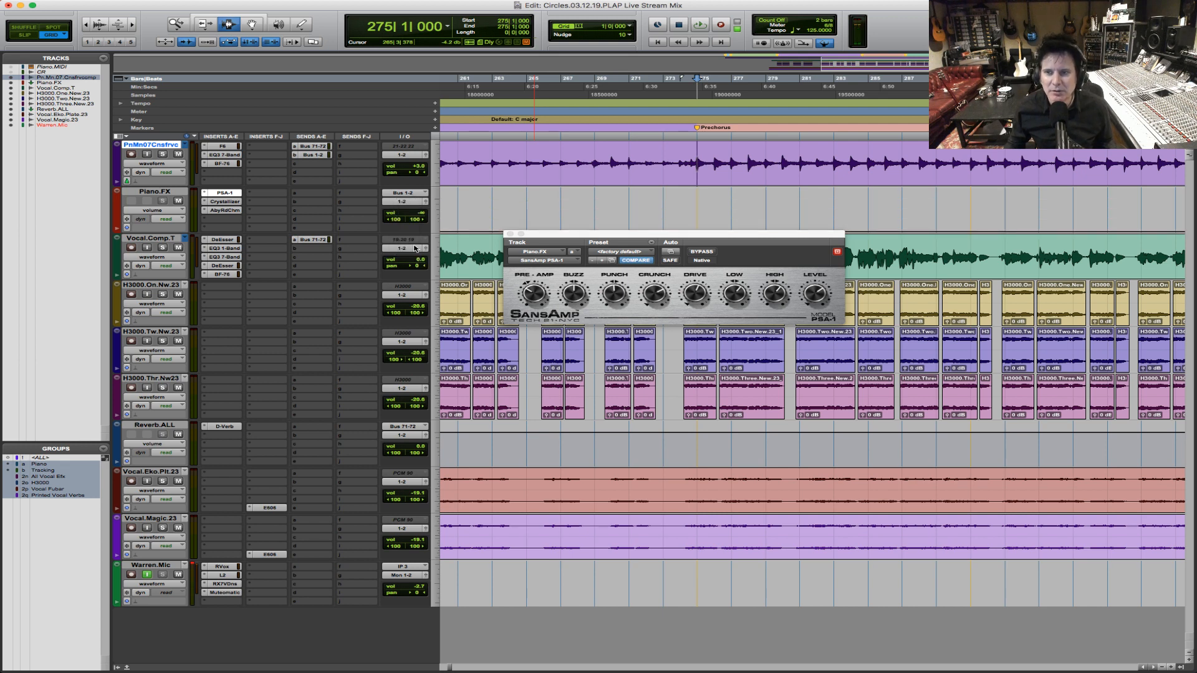
Step: Raise the Piano.FX volume during playback to blend the effect below unity under the piano, and close the SansAmp window
{"action": "key", "text": "space"}
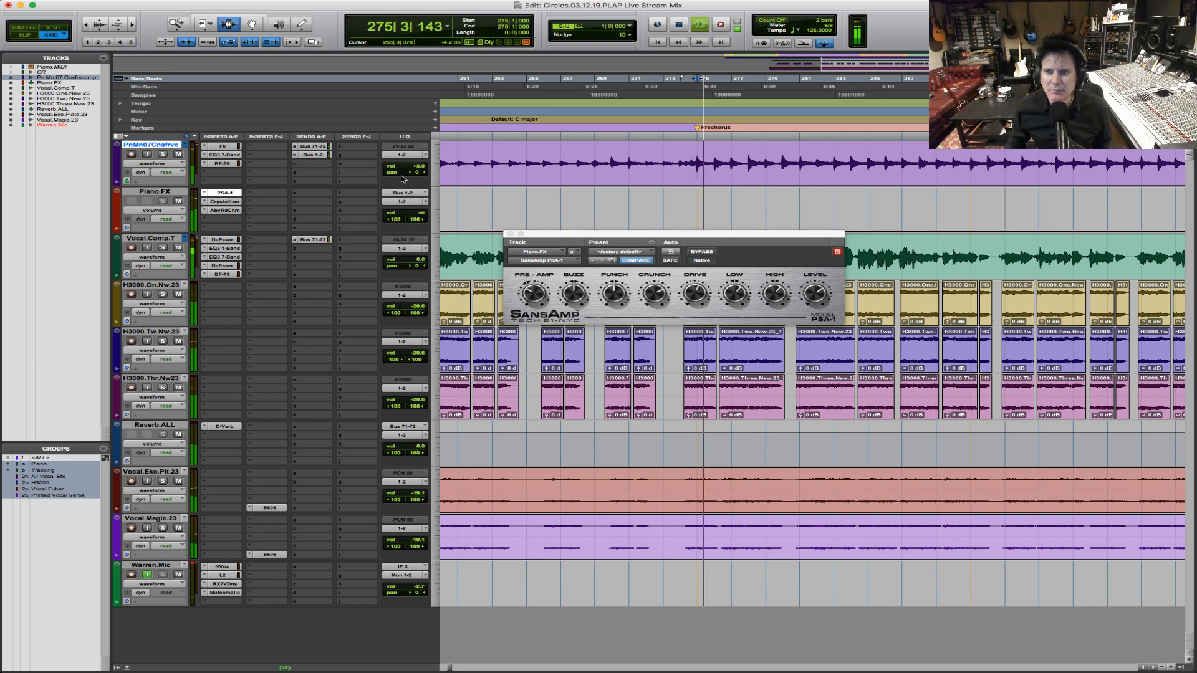
{"action": "left_click", "coordinate": [412, 216]}
{"action": "left_click_drag", "start_coordinate": [412, 216], "coordinate": [413, 193]}
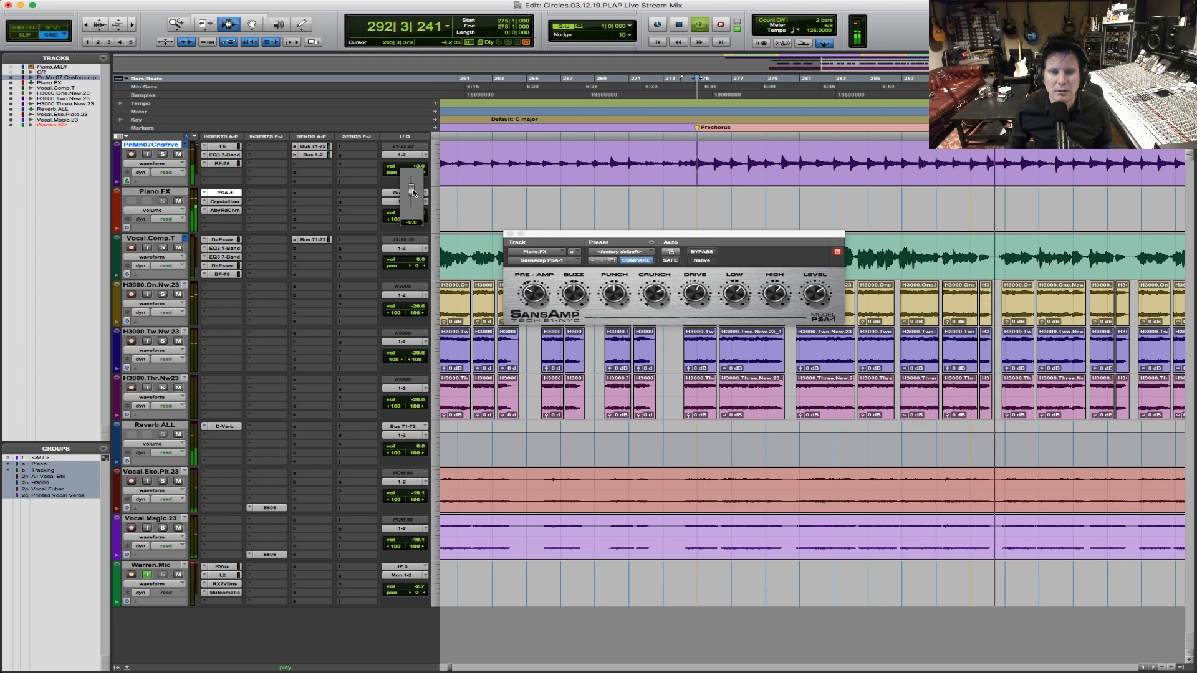
{"action": "left_click_drag", "start_coordinate": [413, 192], "coordinate": [413, 193]}
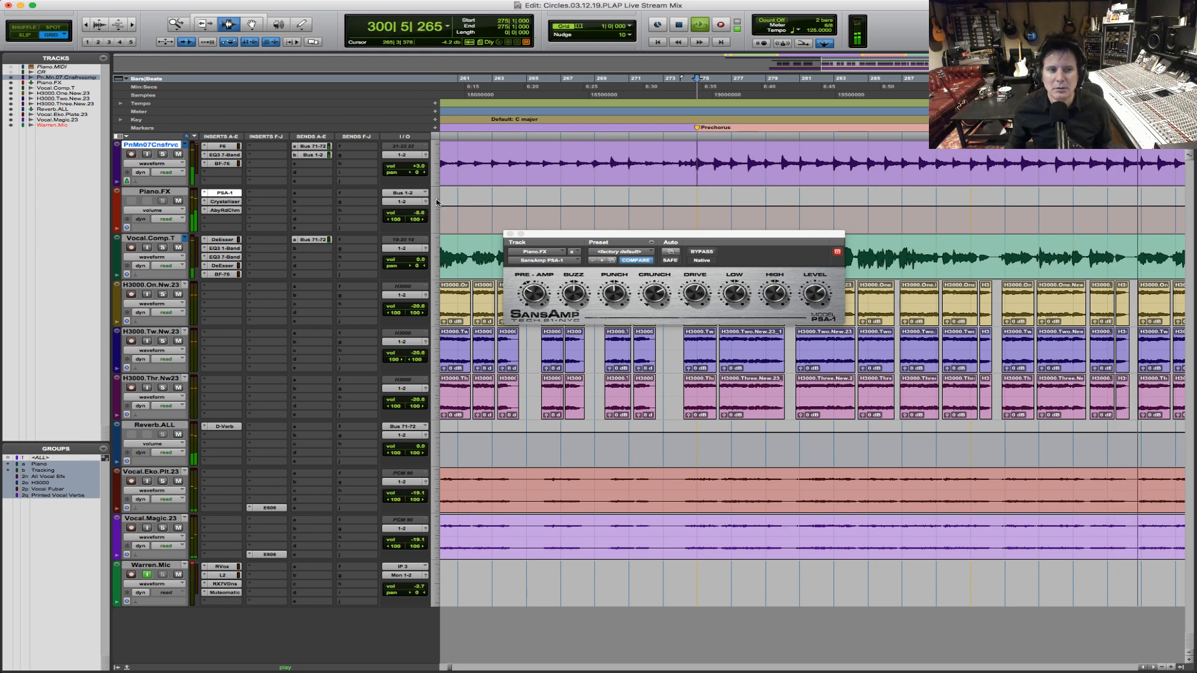
{"action": "key", "text": "space"}
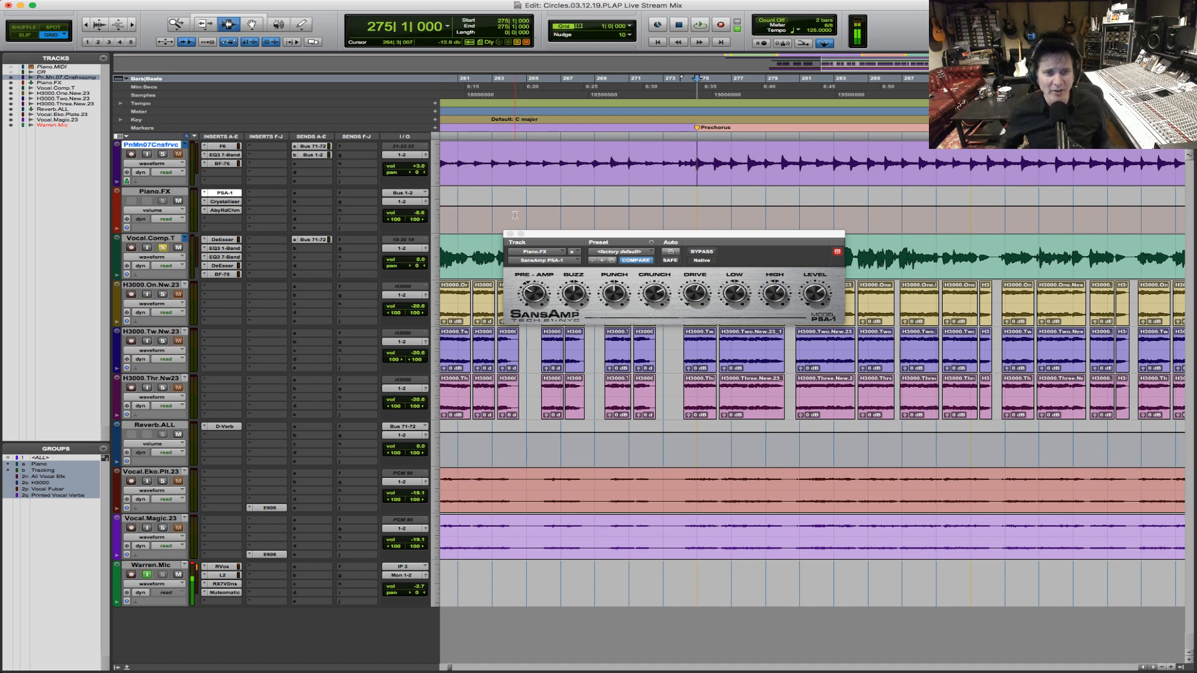
{"action": "left_click", "coordinate": [510, 234]}
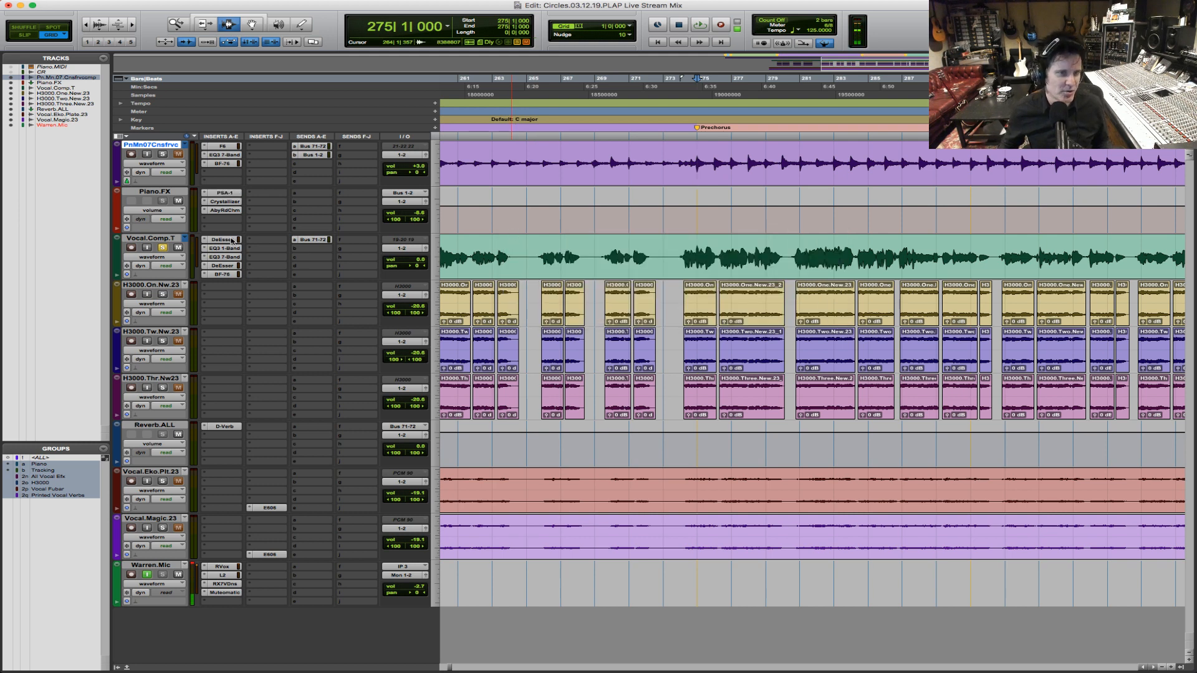
{"action": "left_click", "coordinate": [158, 239]}
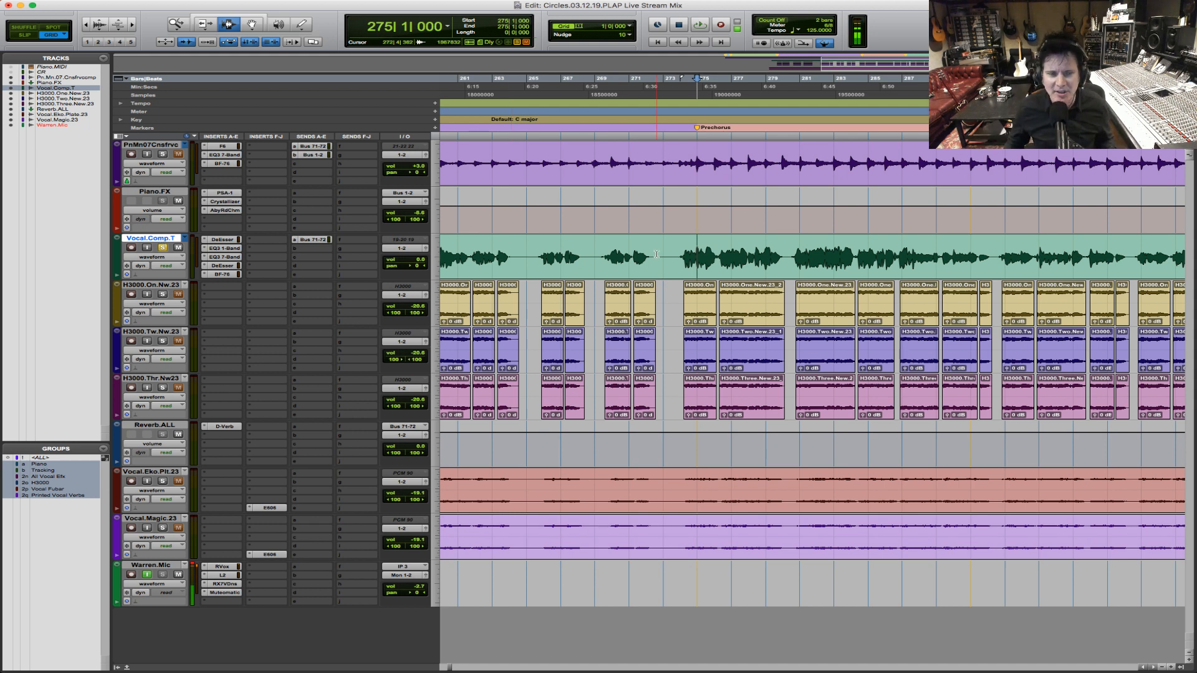
{"action": "key", "text": "super+shift+n"}
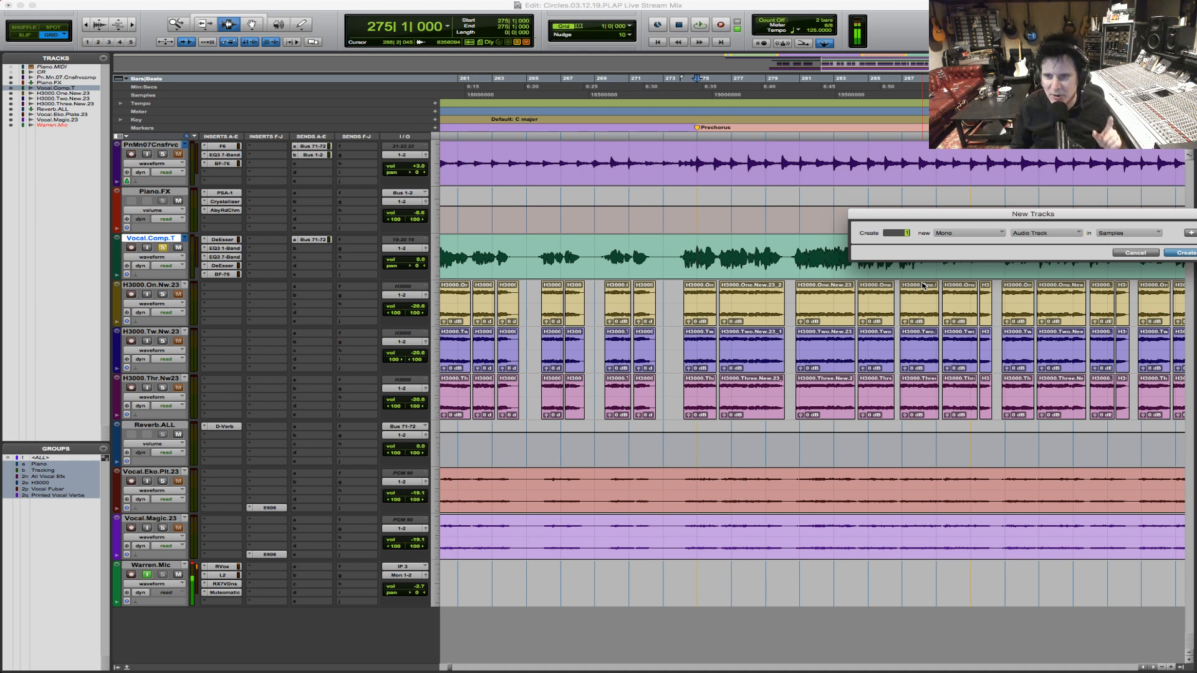
{"action": "key", "text": "Return"}
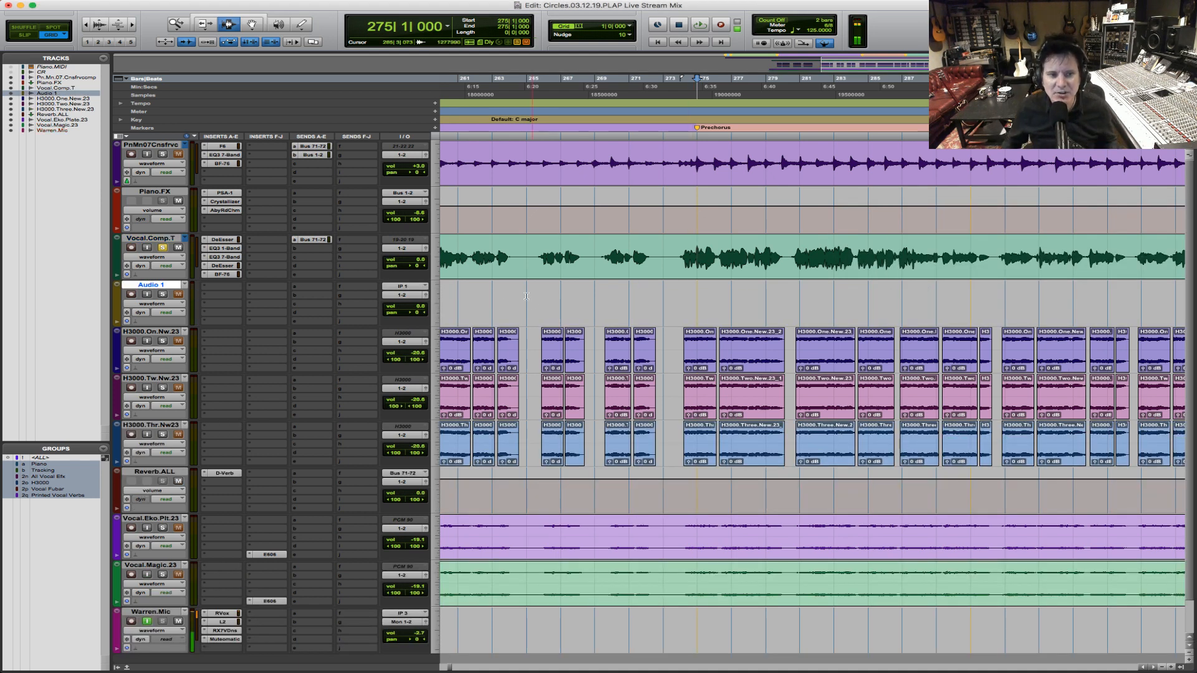
{"action": "right_click", "coordinate": [146, 287]}
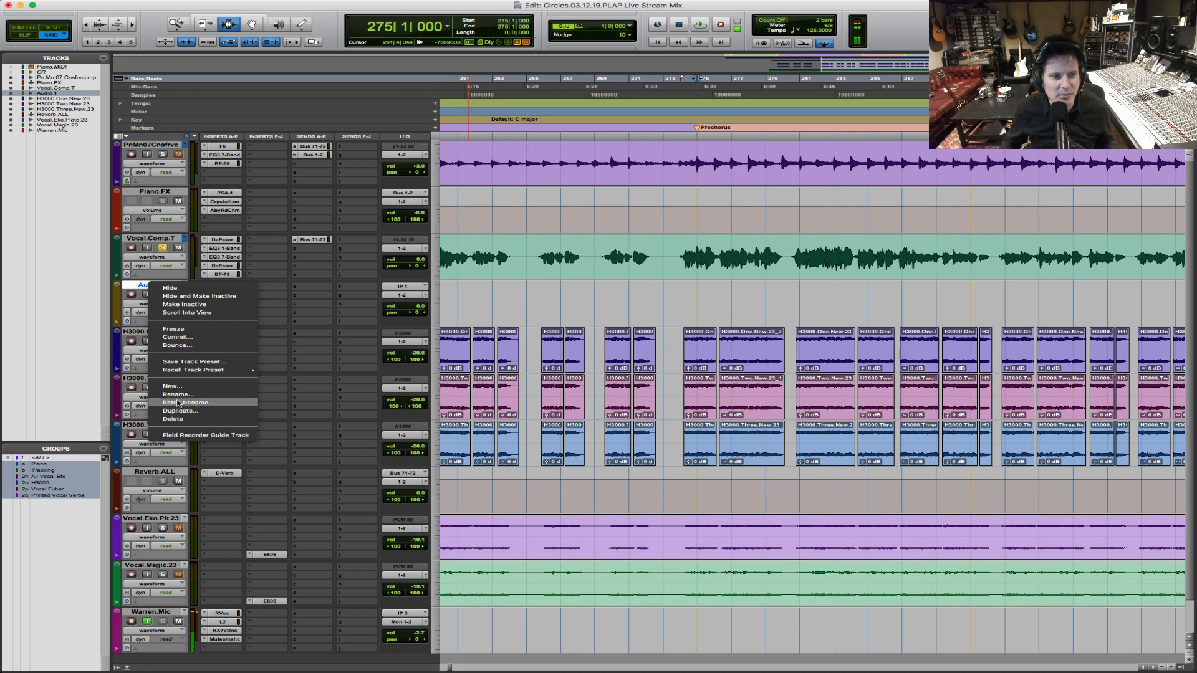
{"action": "left_click", "coordinate": [187, 420]}
Step: Create an aux input track directly below Vocal.Comp.T and name it Delay
{"action": "left_click", "coordinate": [159, 237]}
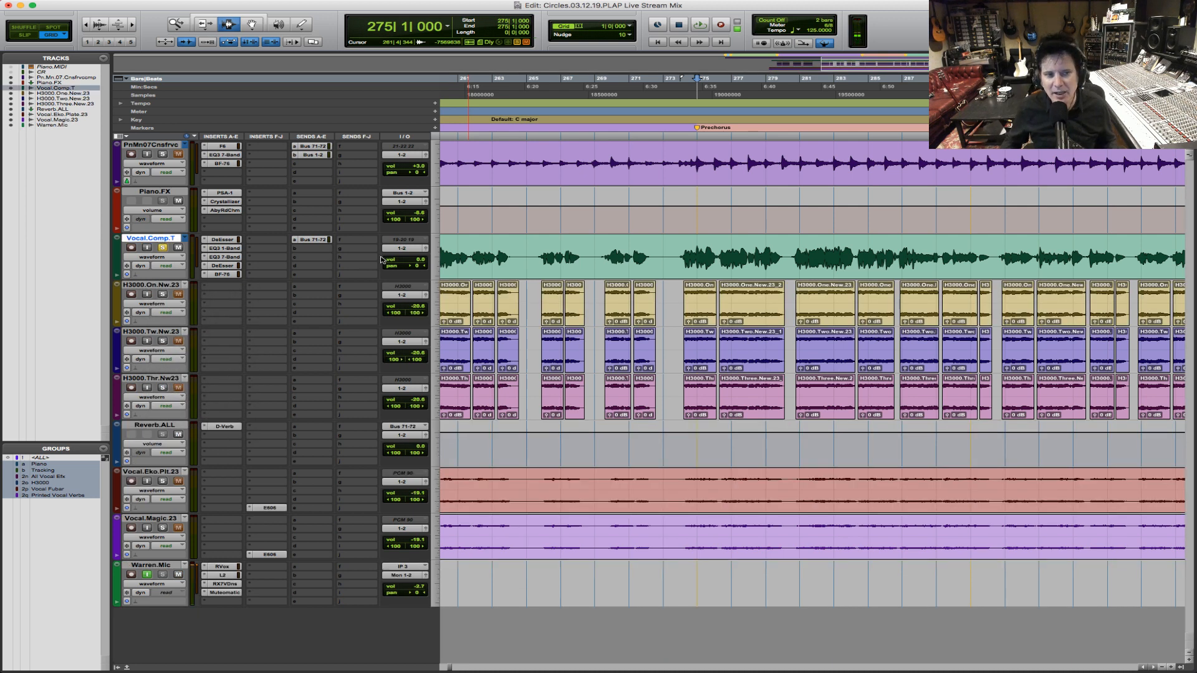
{"action": "key", "text": "super+shift+n"}
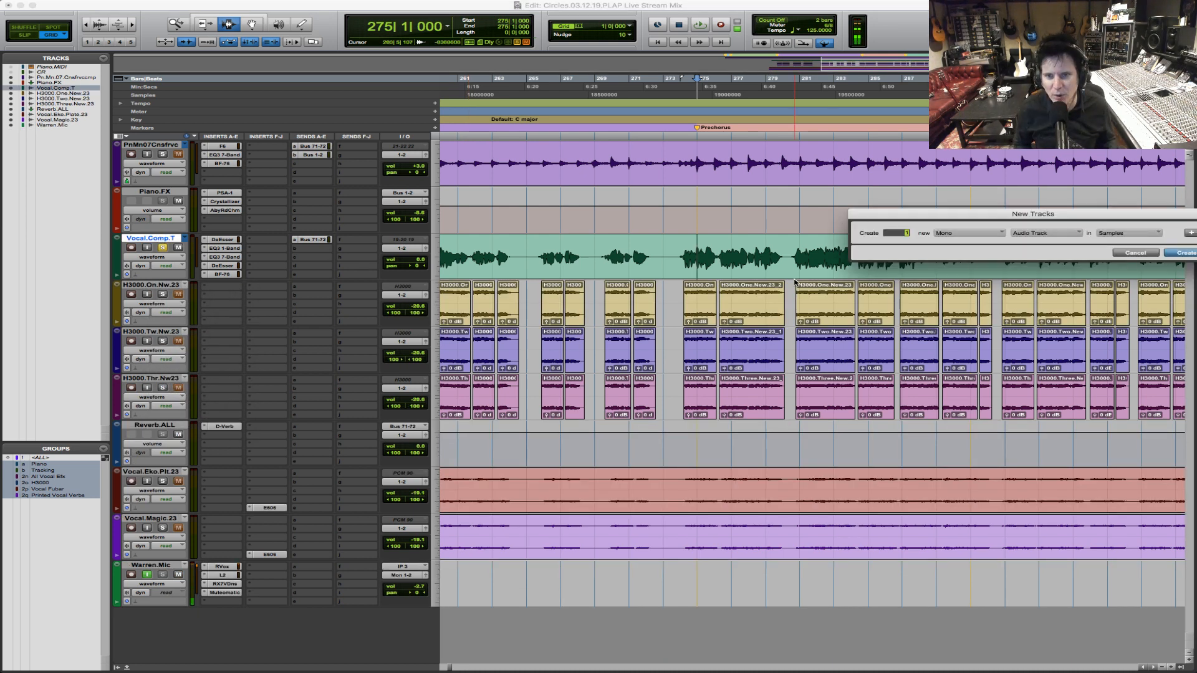
{"action": "key", "text": "super+Left"}
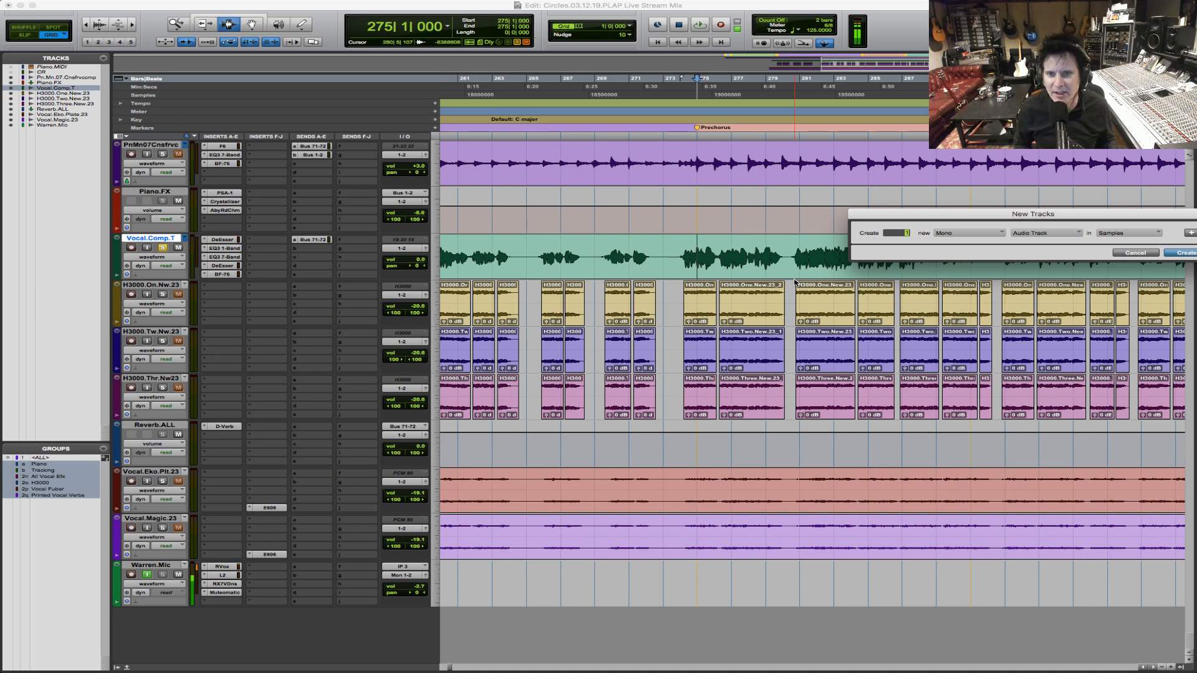
{"action": "key", "text": "Return"}
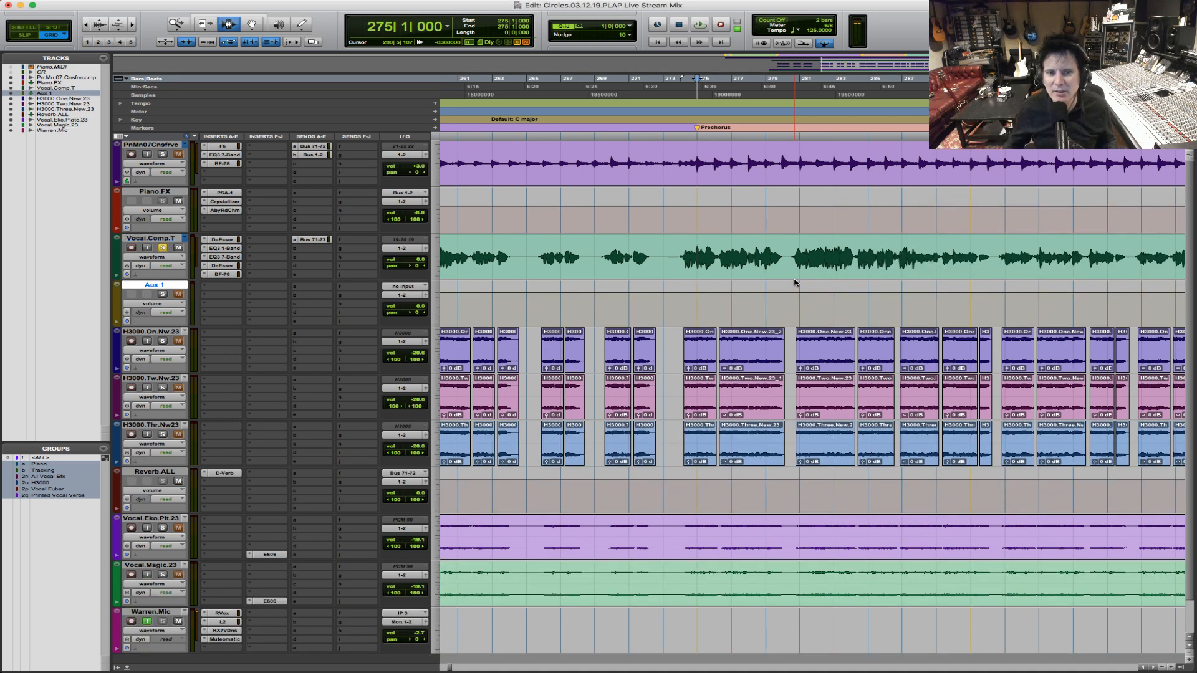
{"action": "double_click", "coordinate": [166, 284]}
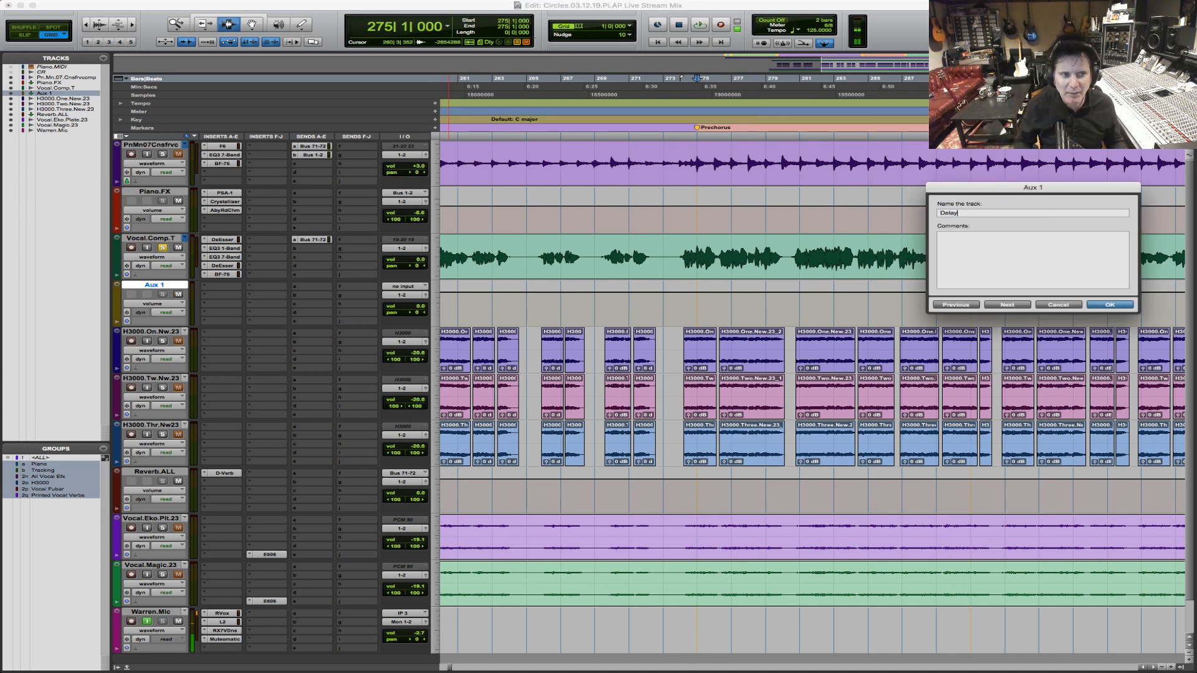
{"action": "type", "text": "Delay"}
{"action": "key", "text": "Return"}
Step: Add a send from Vocal.Comp.T to Bus 3 (Mono) and set its level to unity, 0.0 dB
{"action": "left_click", "coordinate": [364, 241]}
{"action": "mouse_move", "coordinate": [370, 249]}
{"action": "mouse_move", "coordinate": [483, 250]}
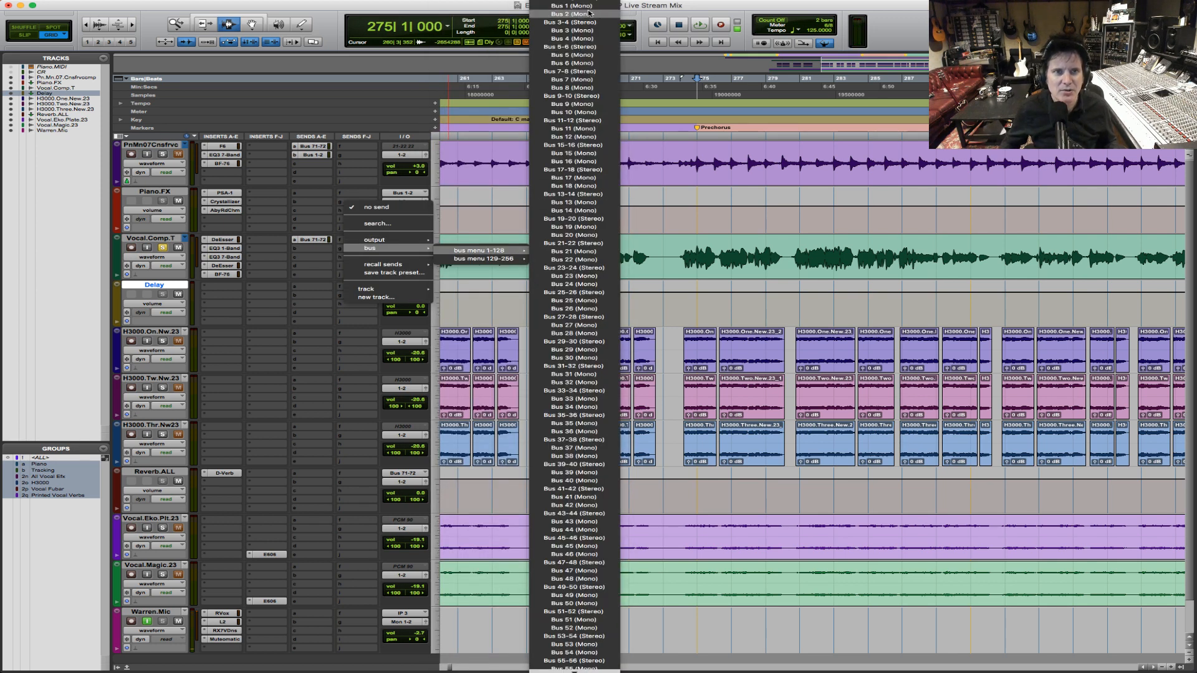
{"action": "left_click", "coordinate": [572, 30]}
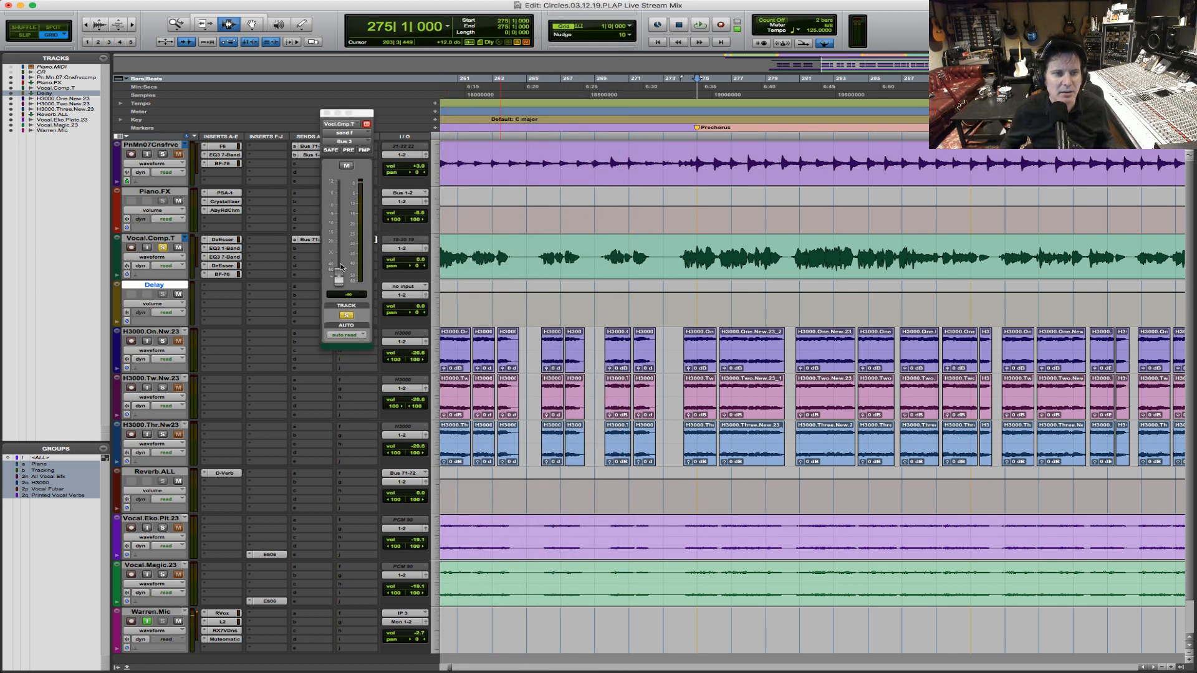
{"action": "left_click", "coordinate": [340, 280], "text": "alt"}
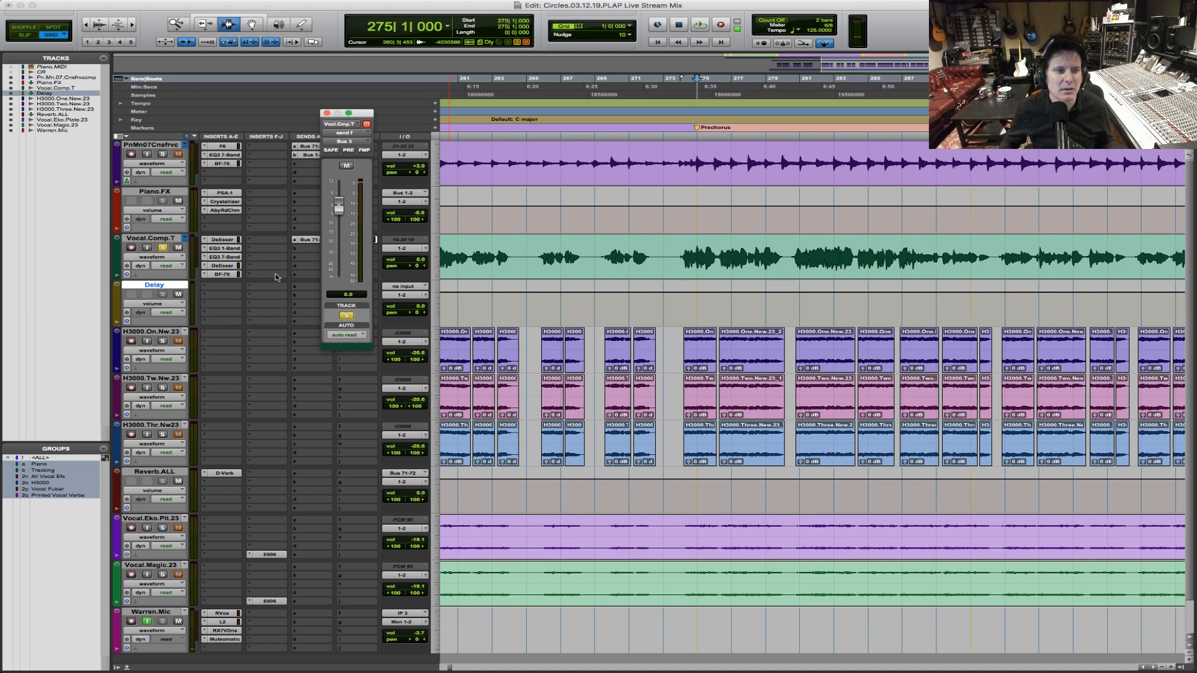
Step: Insert the mono EchoBoy delay plug-in on the Delay aux track
{"action": "left_click", "coordinate": [226, 288]}
{"action": "mouse_move", "coordinate": [226, 287]}
{"action": "mouse_move", "coordinate": [333, 298]}
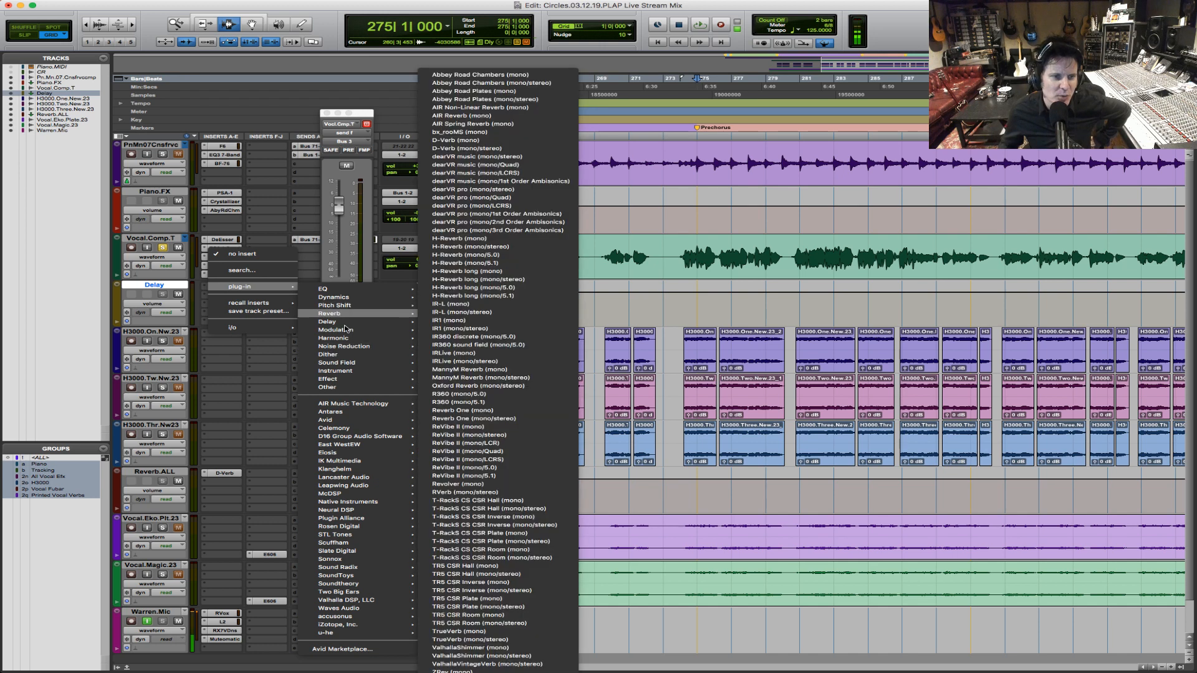
{"action": "mouse_move", "coordinate": [399, 322]}
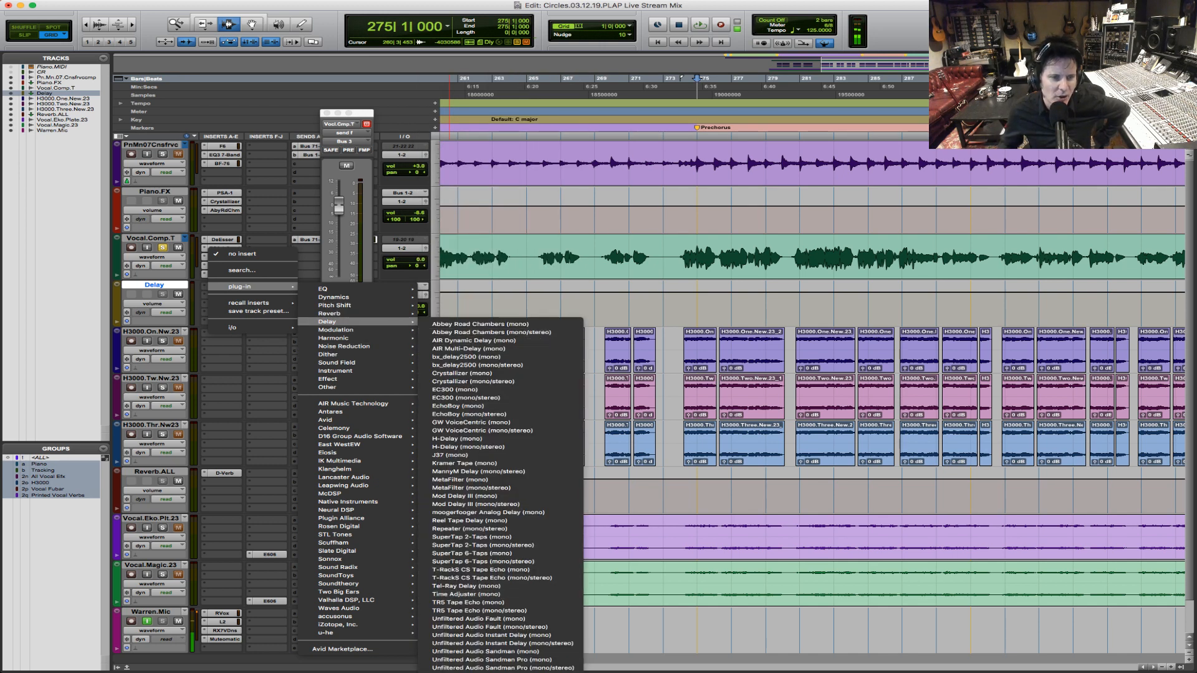
{"action": "left_click", "coordinate": [513, 408]}
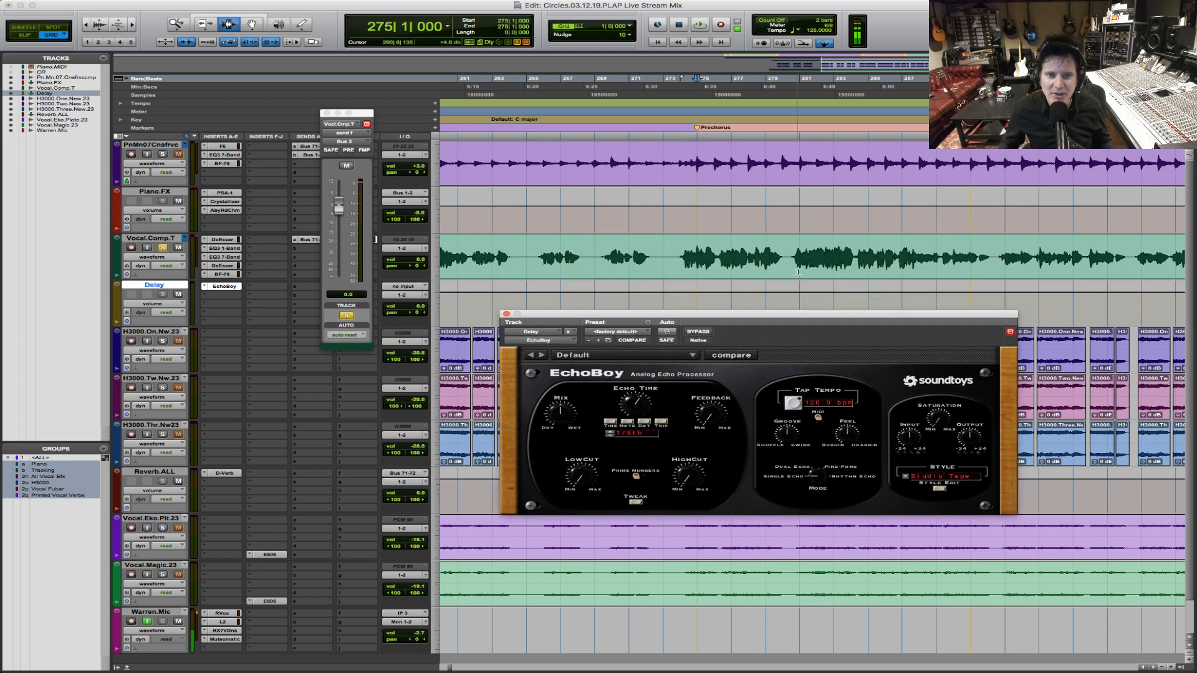
Step: Raise EchoBoy's Mix towards wet and set its echo time to a MIDI-synced 1/16th note
{"action": "key", "text": "F2"}
{"action": "left_click", "coordinate": [790, 258]}
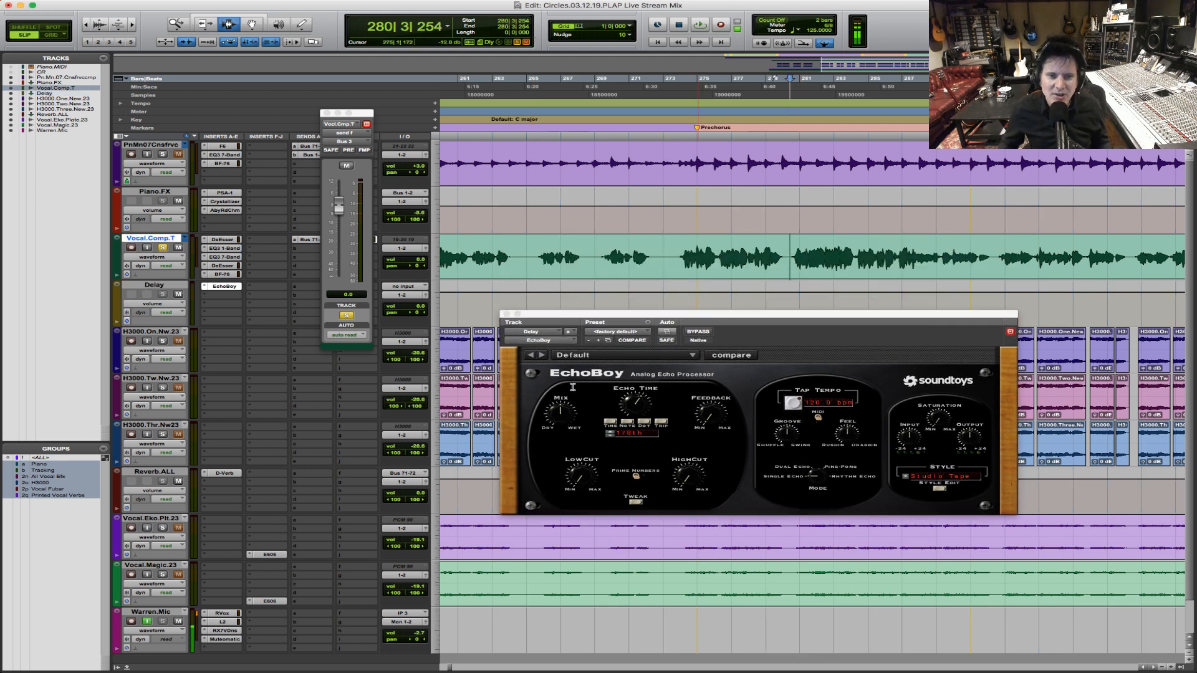
{"action": "left_click_drag", "start_coordinate": [553, 424], "coordinate": [588, 269]}
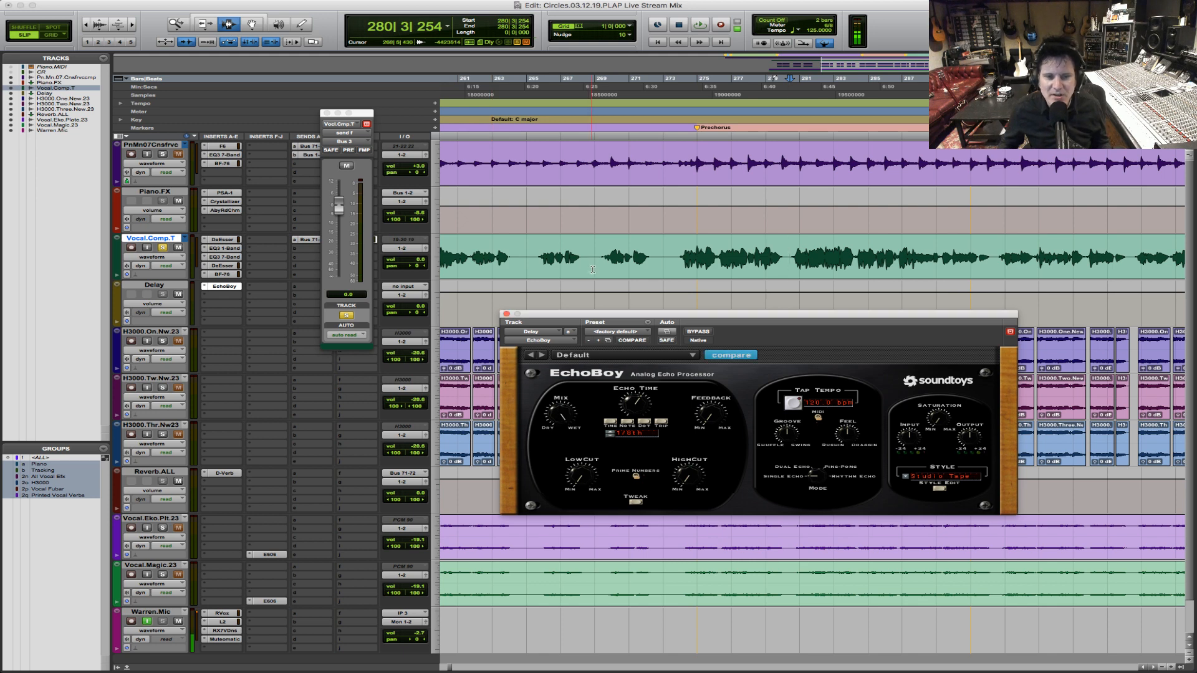
{"action": "left_click", "coordinate": [818, 417]}
{"action": "left_click", "coordinate": [609, 436]}
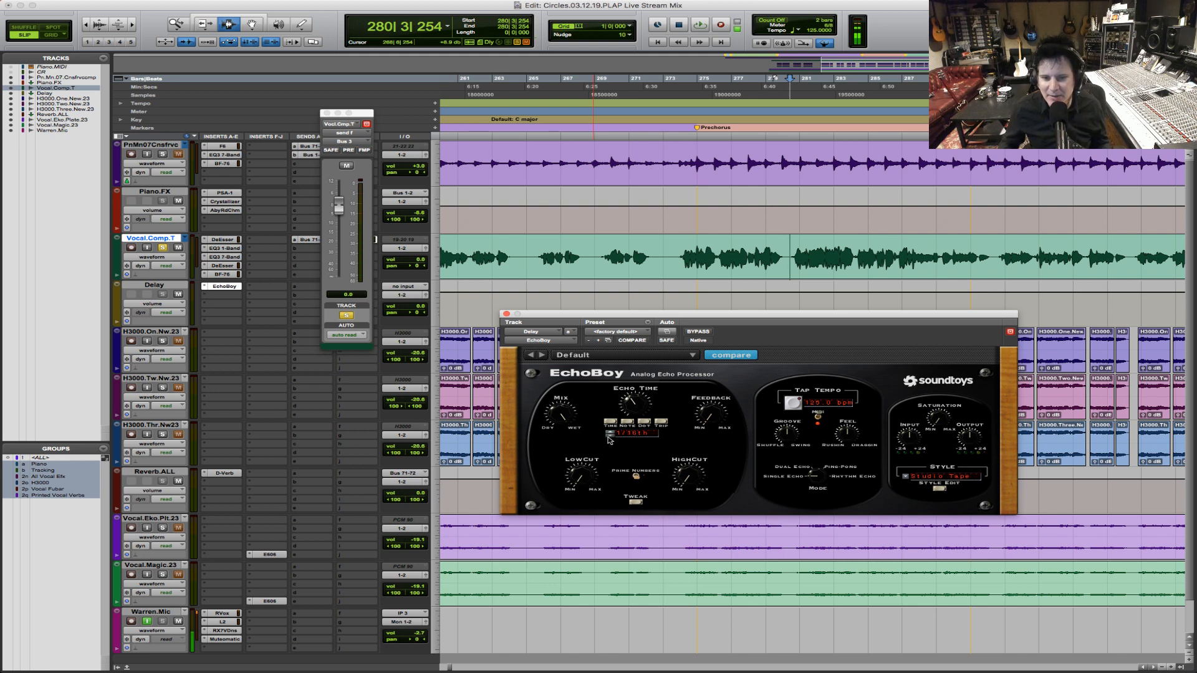
Step: Open EchoBoy's style editor, change the style to Cheap Tape, and audition the soloed vocal from bar 280
{"action": "left_click", "coordinate": [938, 488]}
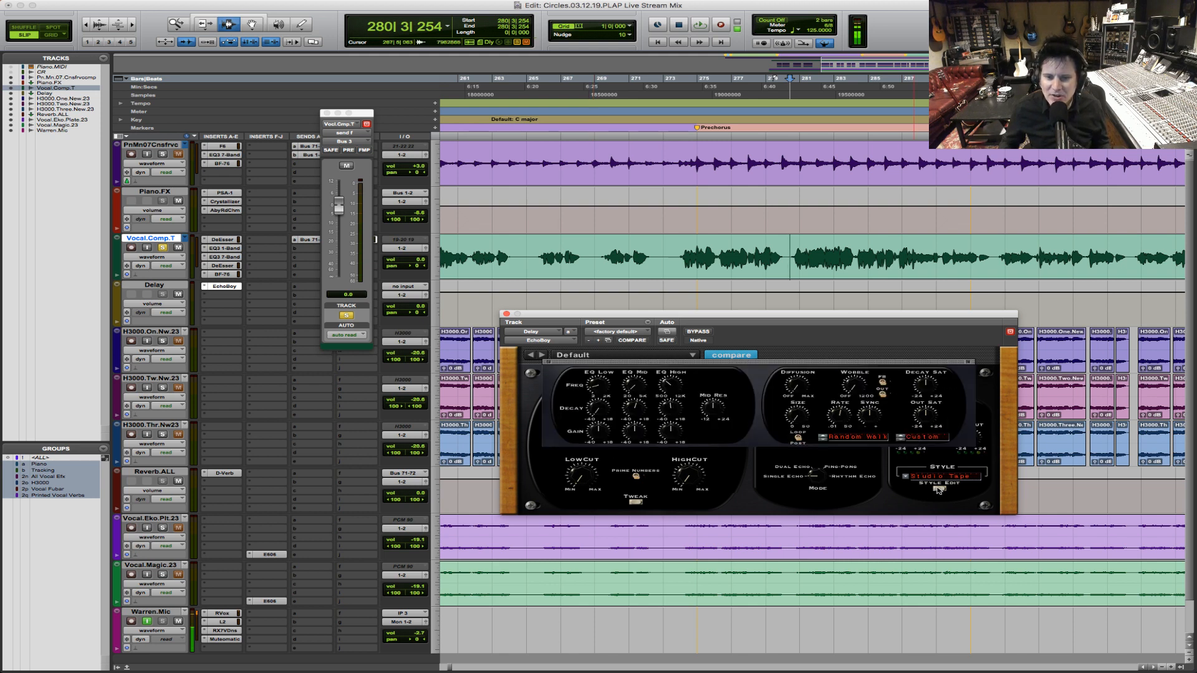
{"action": "left_click", "coordinate": [906, 477]}
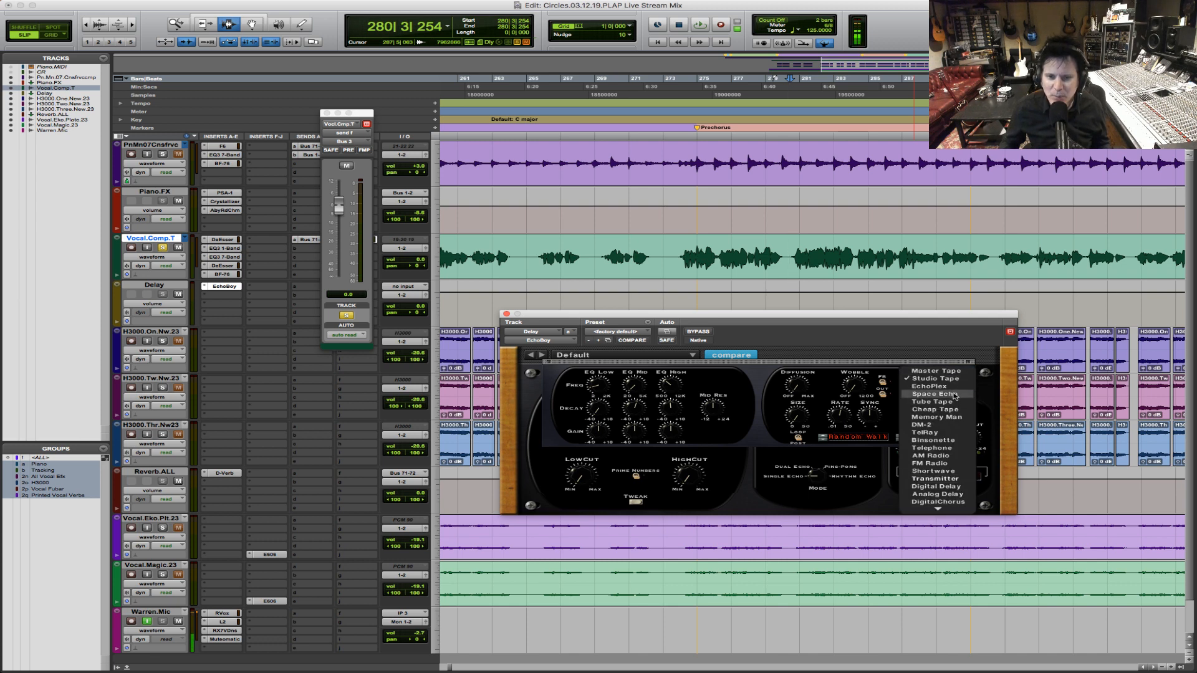
{"action": "left_click", "coordinate": [961, 412]}
{"action": "key", "text": "space"}
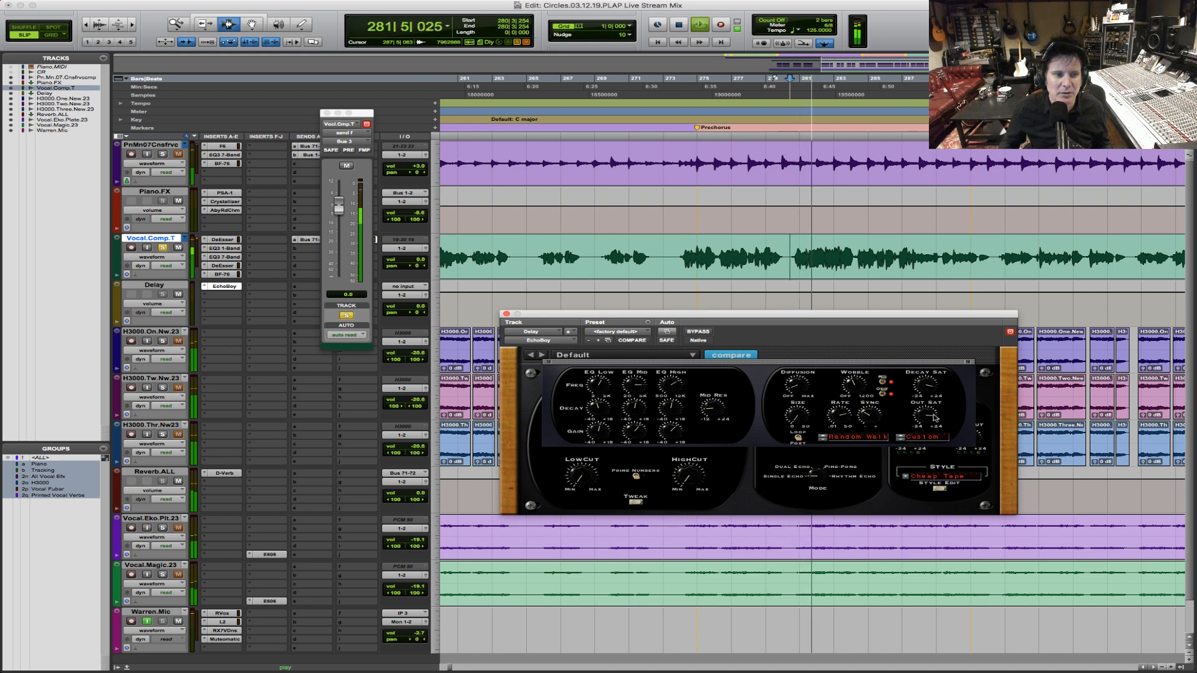
{"action": "key", "text": "space"}
Step: Assign Bus 3 (Mono) as the Delay track's input and audition the echo on the vocal
{"action": "left_click", "coordinate": [405, 286]}
{"action": "mouse_move", "coordinate": [409, 289]}
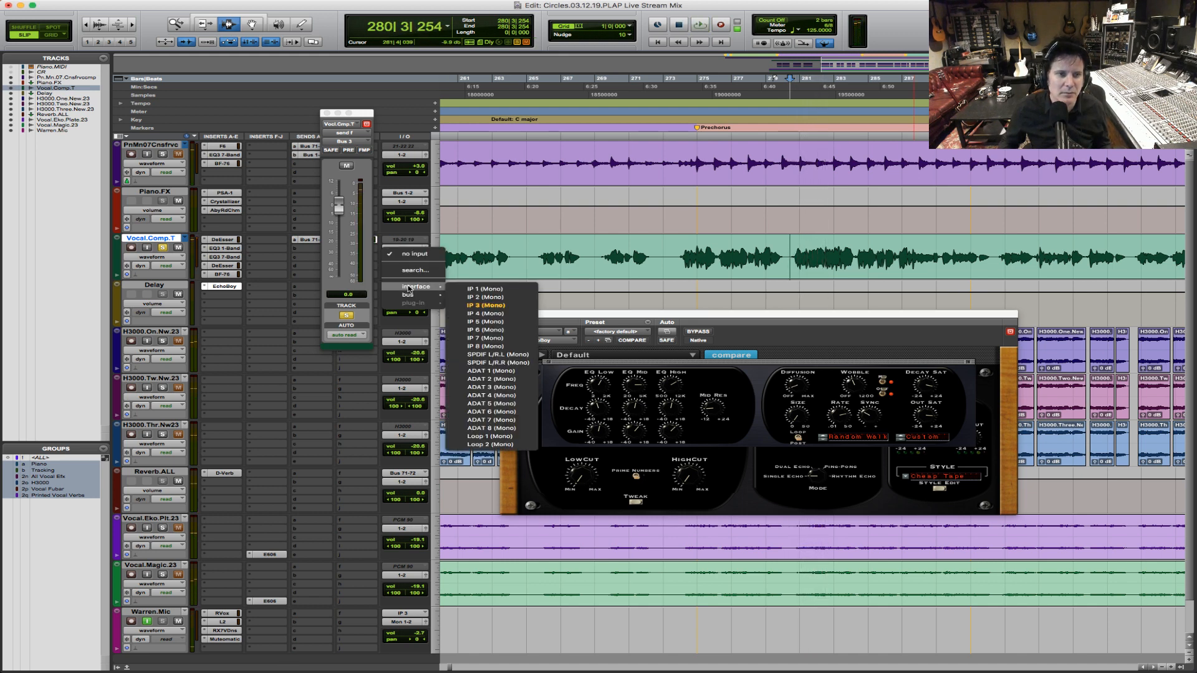
{"action": "mouse_move", "coordinate": [486, 298]}
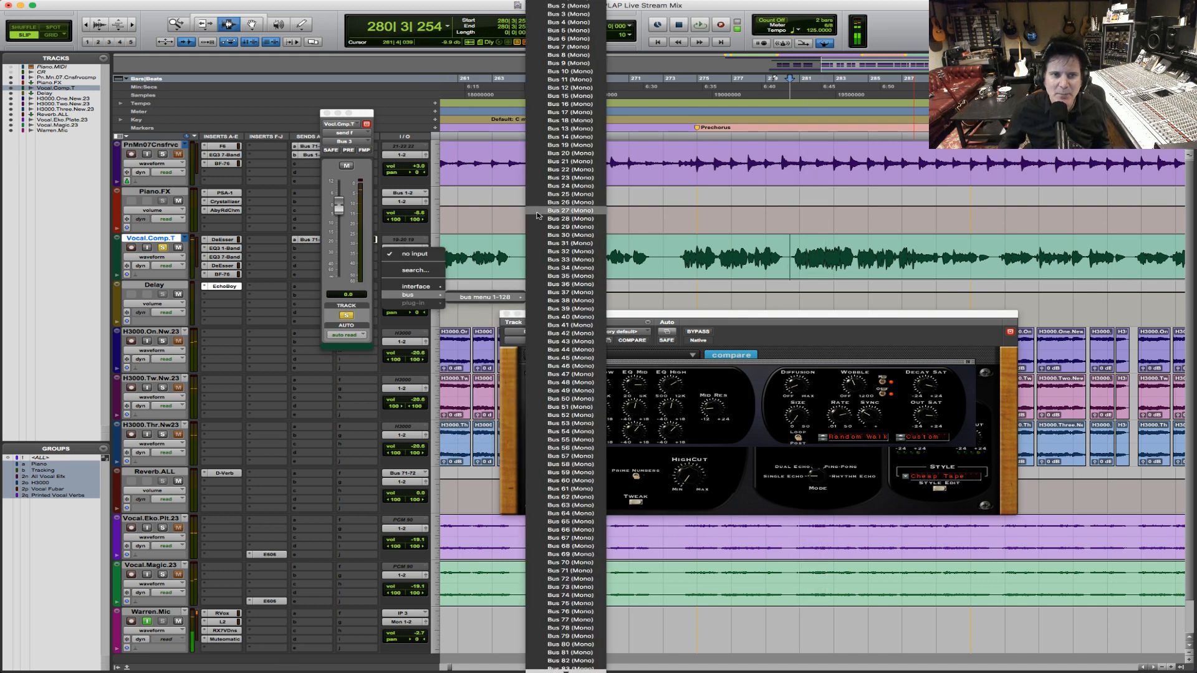
{"action": "left_click", "coordinate": [556, 13]}
{"action": "key", "text": "space"}
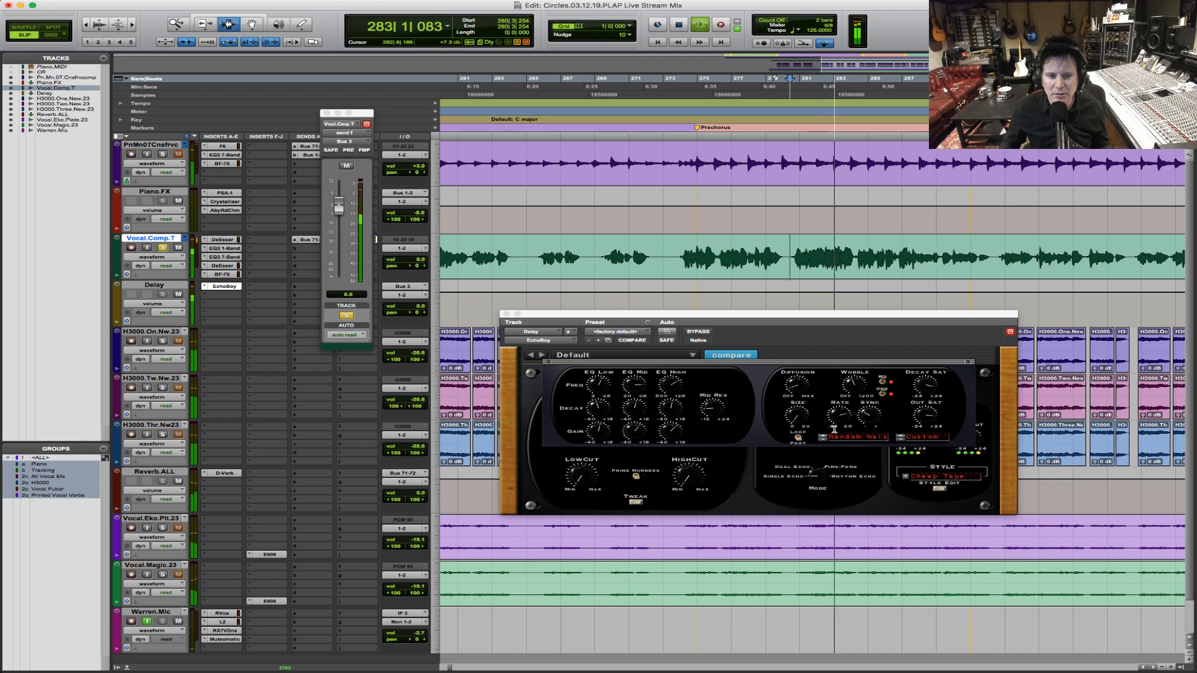
{"action": "key", "text": "space"}
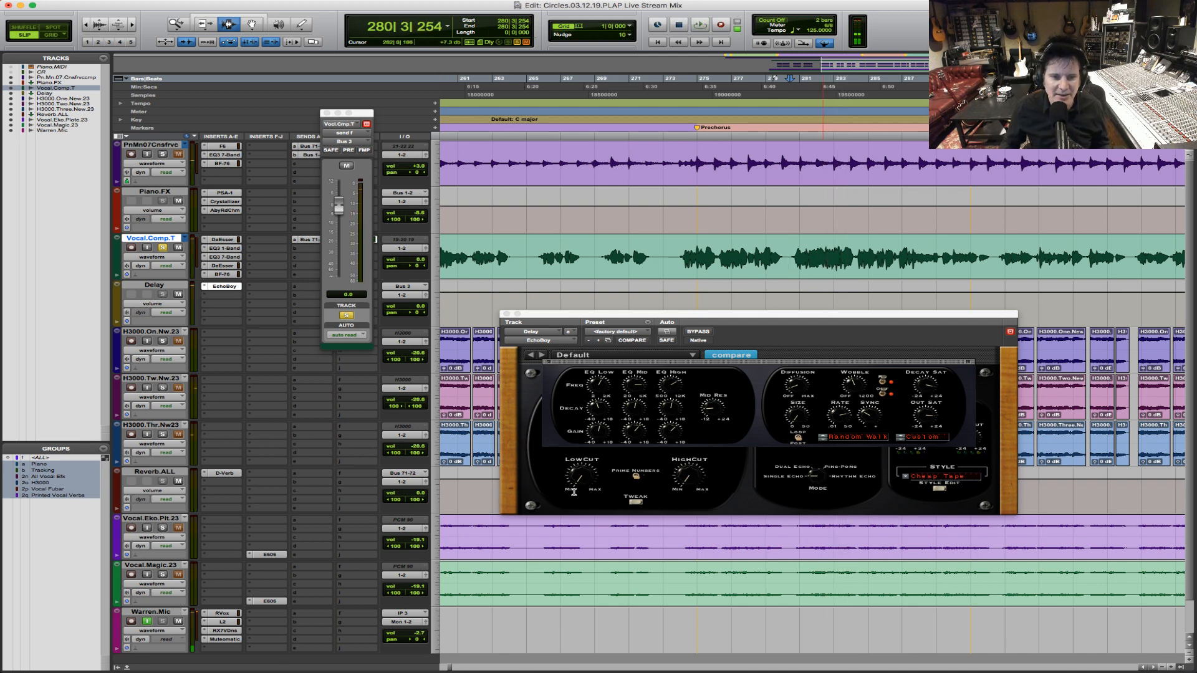
Step: Raise EchoBoy's LowCut, close its style editor, and audition the delay on the soloed vocal from bar 280
{"action": "left_click_drag", "start_coordinate": [577, 483], "coordinate": [578, 463]}
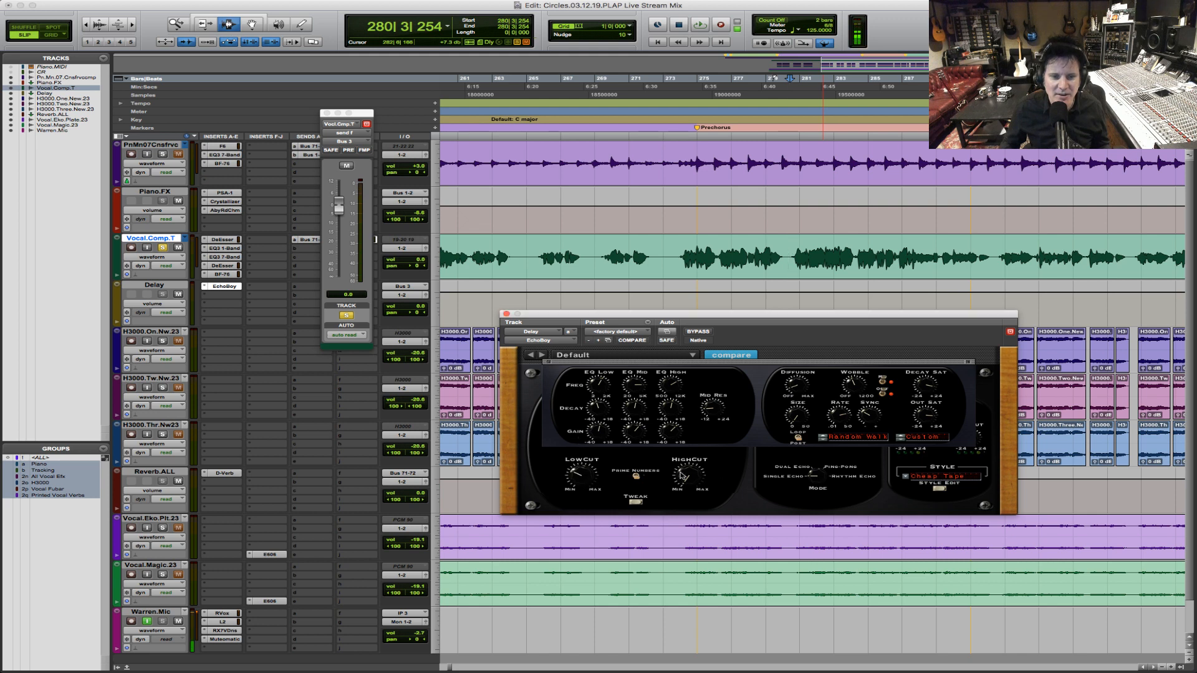
{"action": "key", "text": "space"}
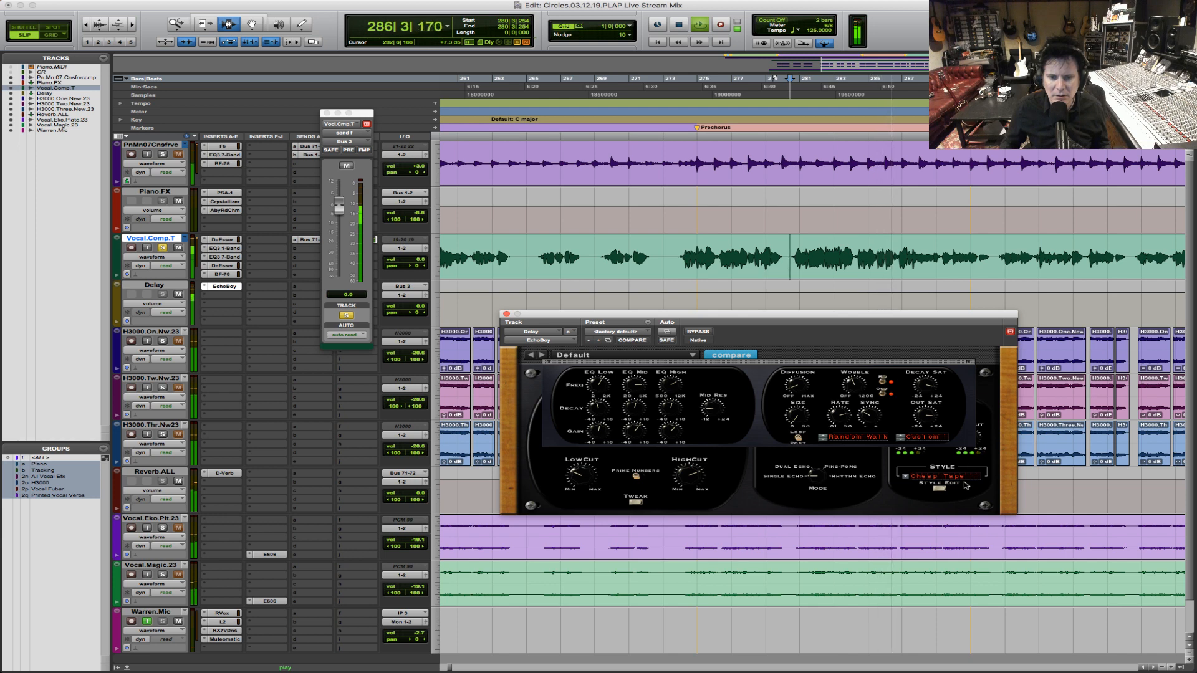
{"action": "left_click", "coordinate": [940, 489]}
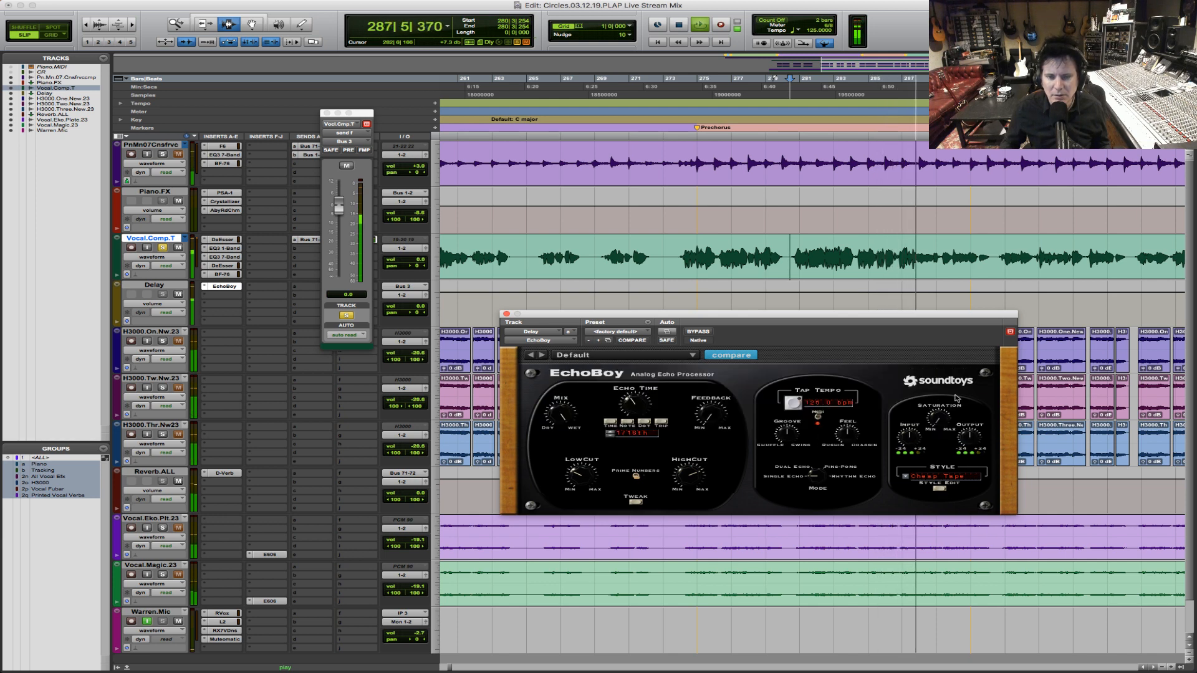
{"action": "key", "text": "space"}
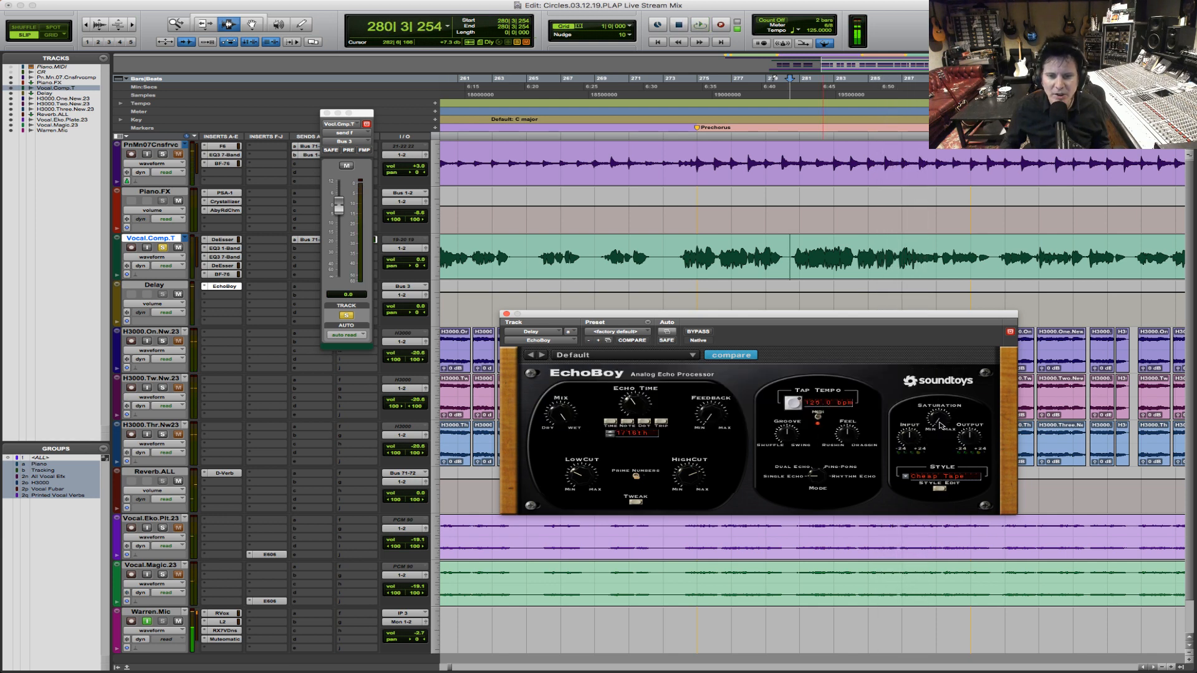
{"action": "key", "text": "space"}
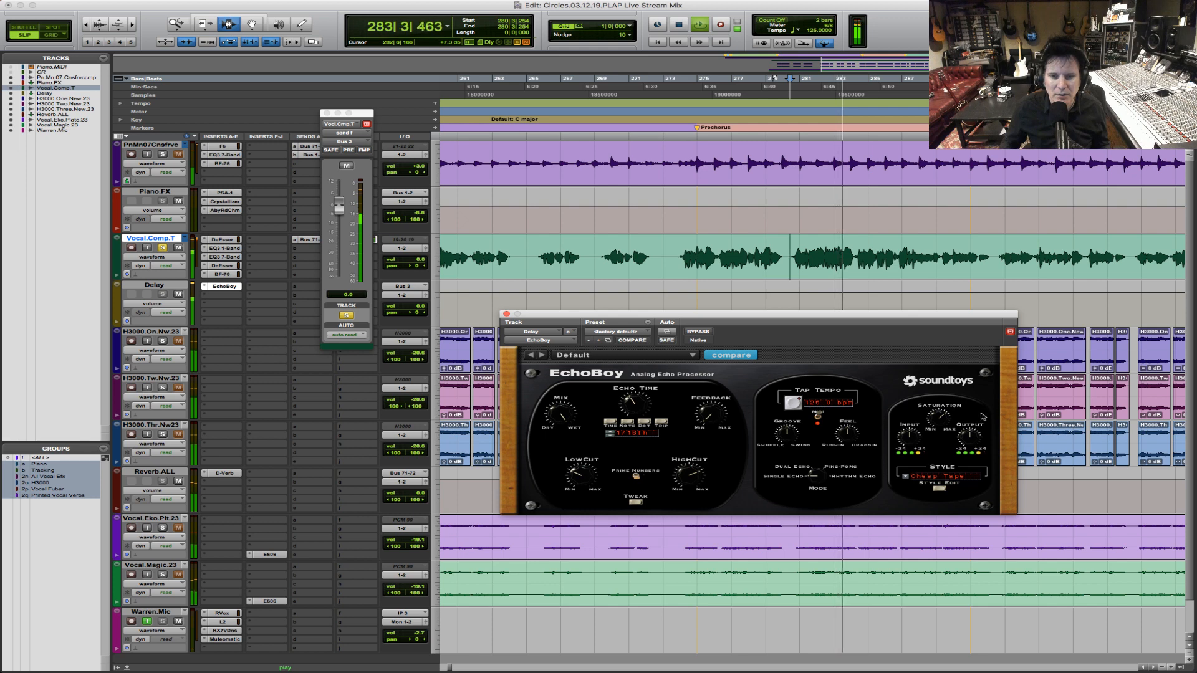
{"action": "key", "text": "space"}
Step: Shorten EchoBoy's echo time to a 1/32nd note and lower the Delay track's volume to -17.8 dB during playback
{"action": "left_click", "coordinate": [611, 437]}
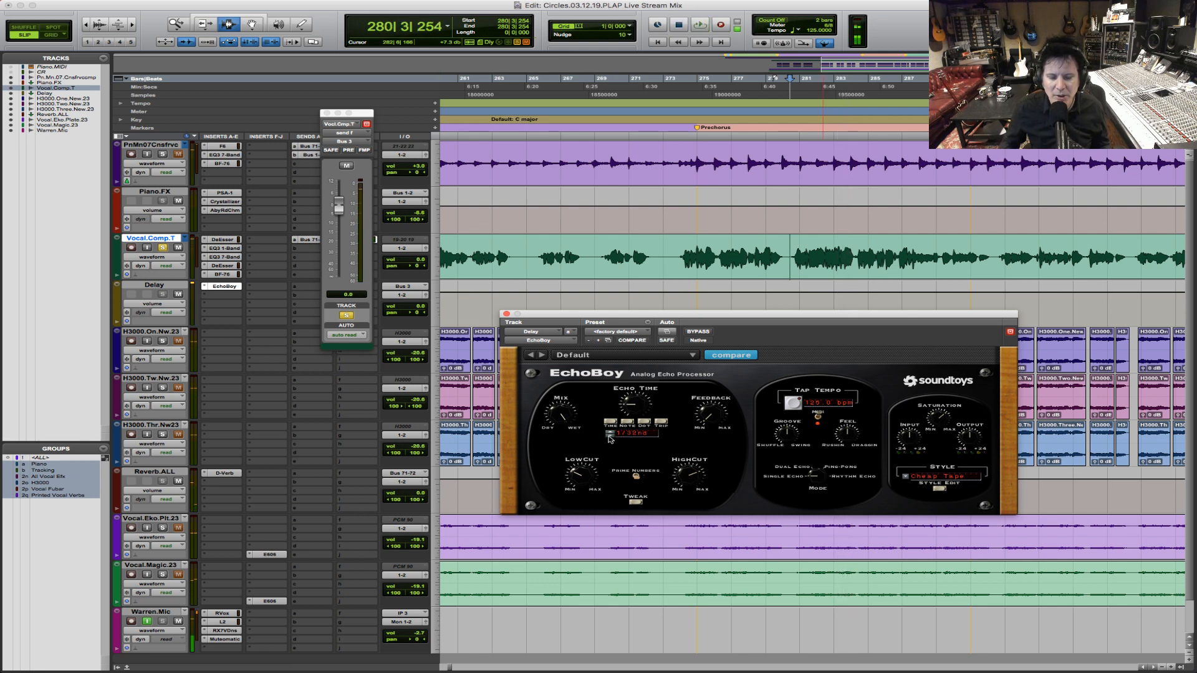
{"action": "key", "text": "space"}
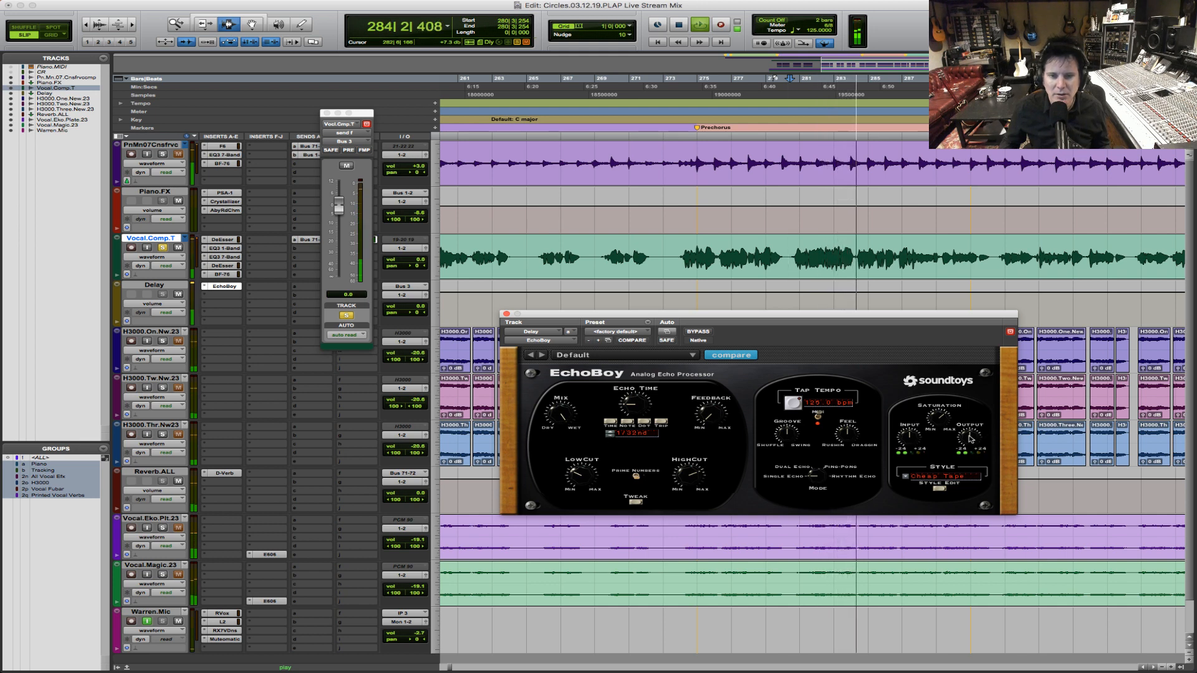
{"action": "left_click_drag", "start_coordinate": [412, 306], "coordinate": [414, 319]}
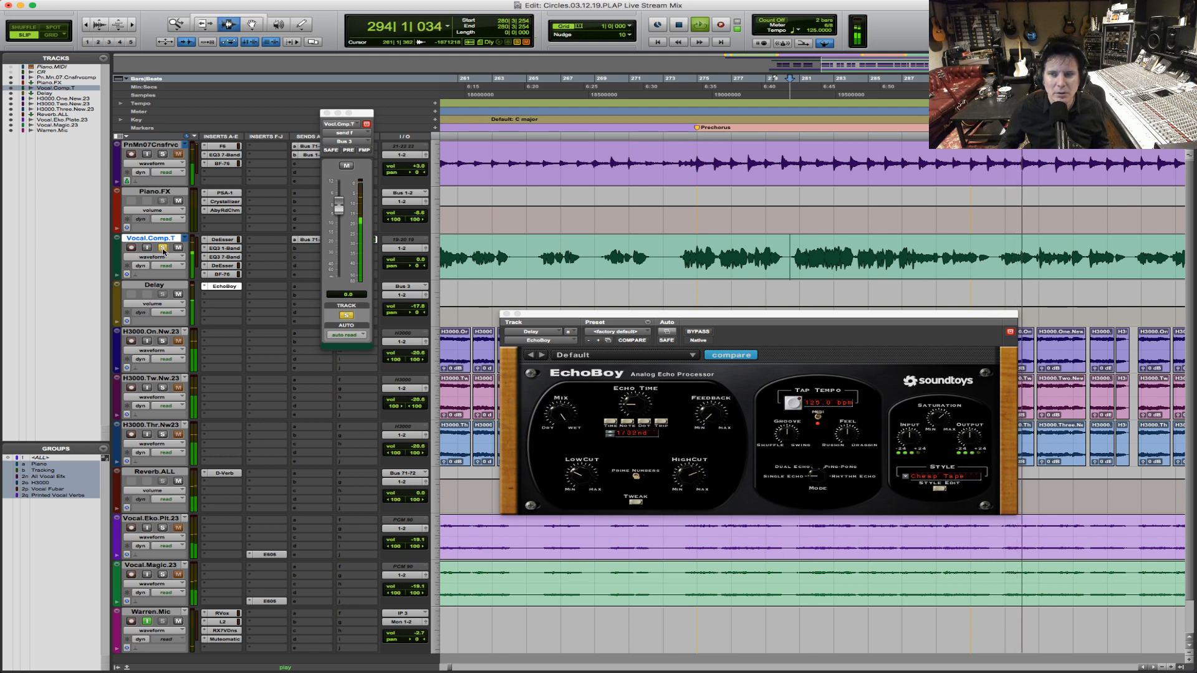
Step: Raise EchoBoy's Feedback slightly while the soloed vocal plays, and stop playback
{"action": "left_click", "coordinate": [682, 490]}
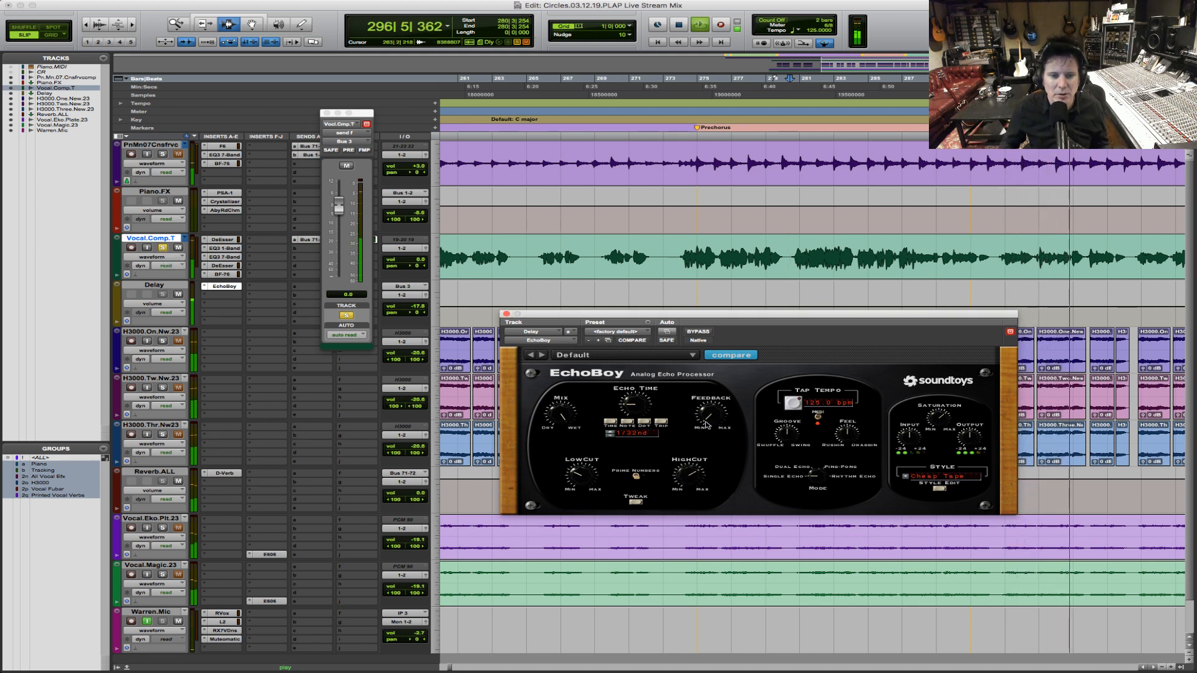
{"action": "left_click_drag", "start_coordinate": [704, 405], "coordinate": [708, 397]}
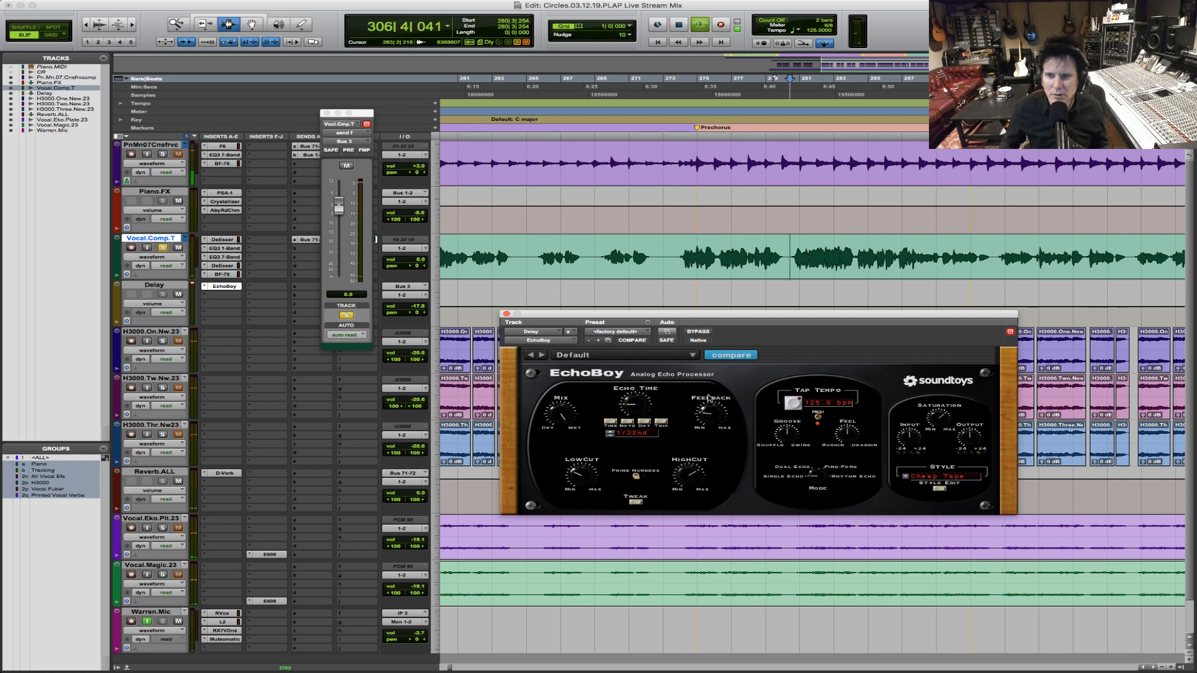
{"action": "key", "text": "space"}
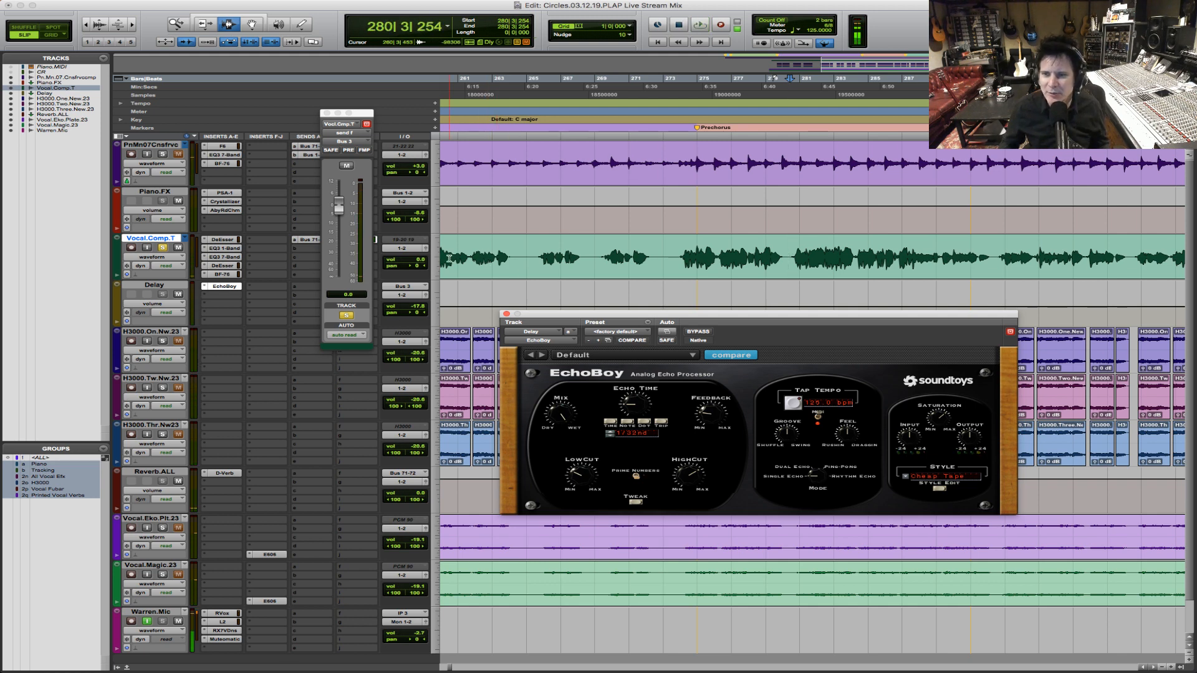
Step: Unsolo Vocal.Comp.T and close the EchoBoy and vocal send windows
{"action": "left_click", "coordinate": [162, 248]}
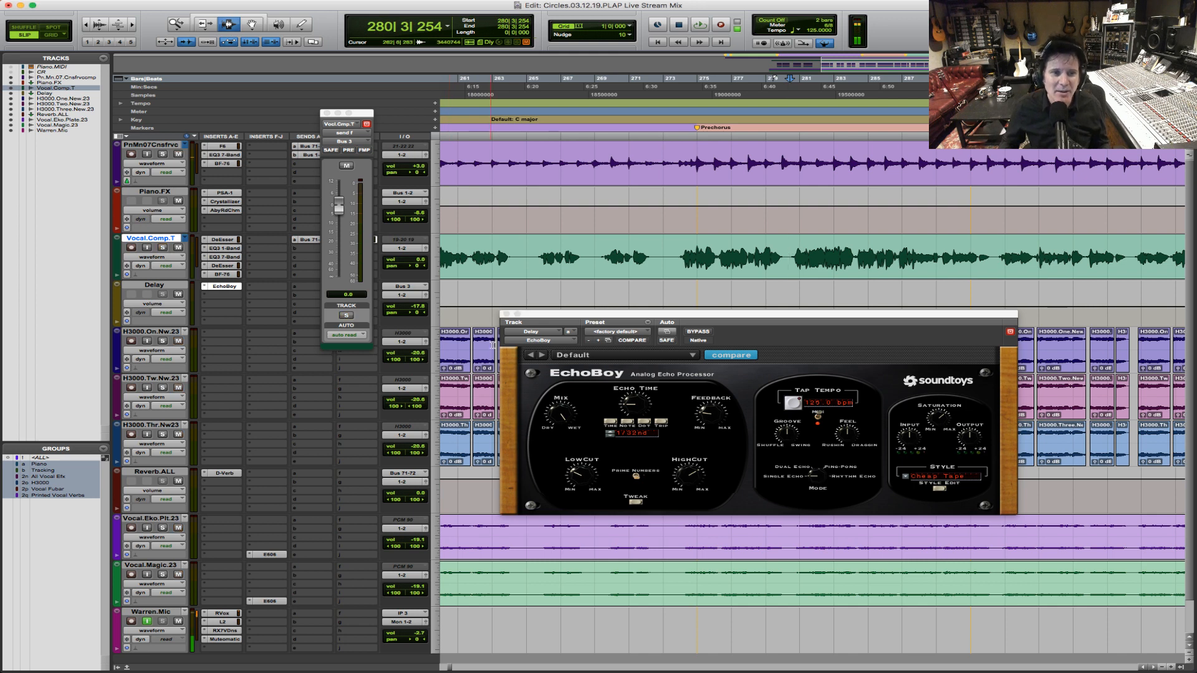
{"action": "left_click", "coordinate": [506, 315]}
{"action": "left_click", "coordinate": [675, 255]}
{"action": "left_click", "coordinate": [795, 260]}
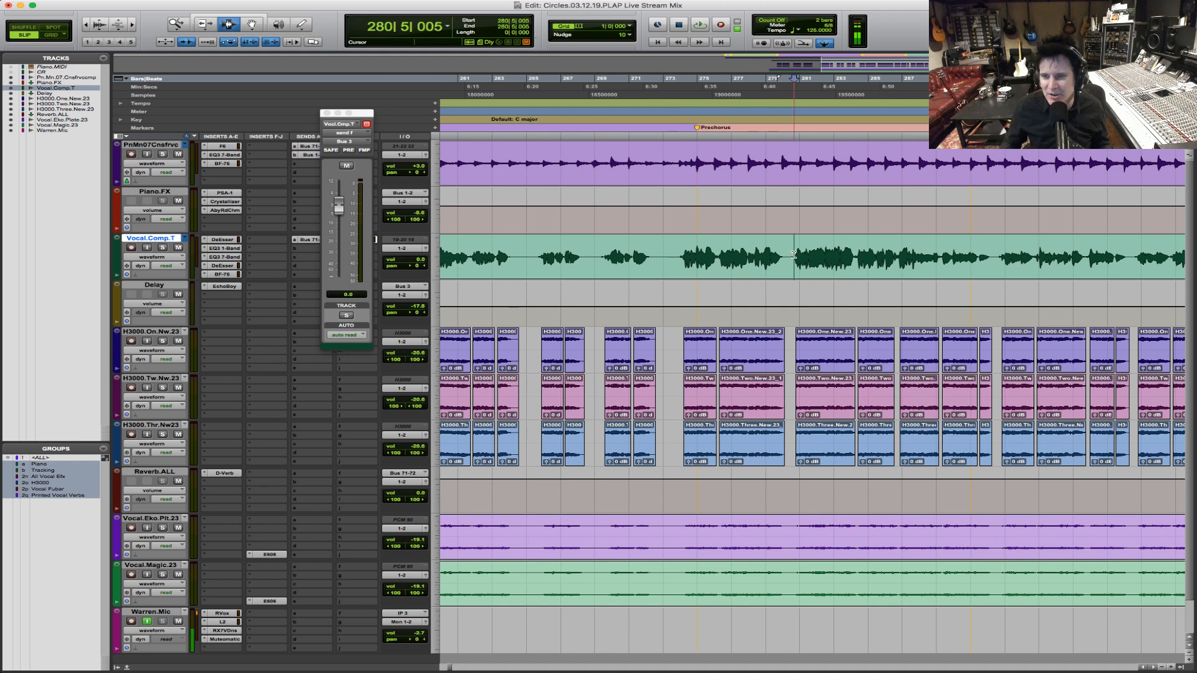
{"action": "left_click", "coordinate": [326, 113]}
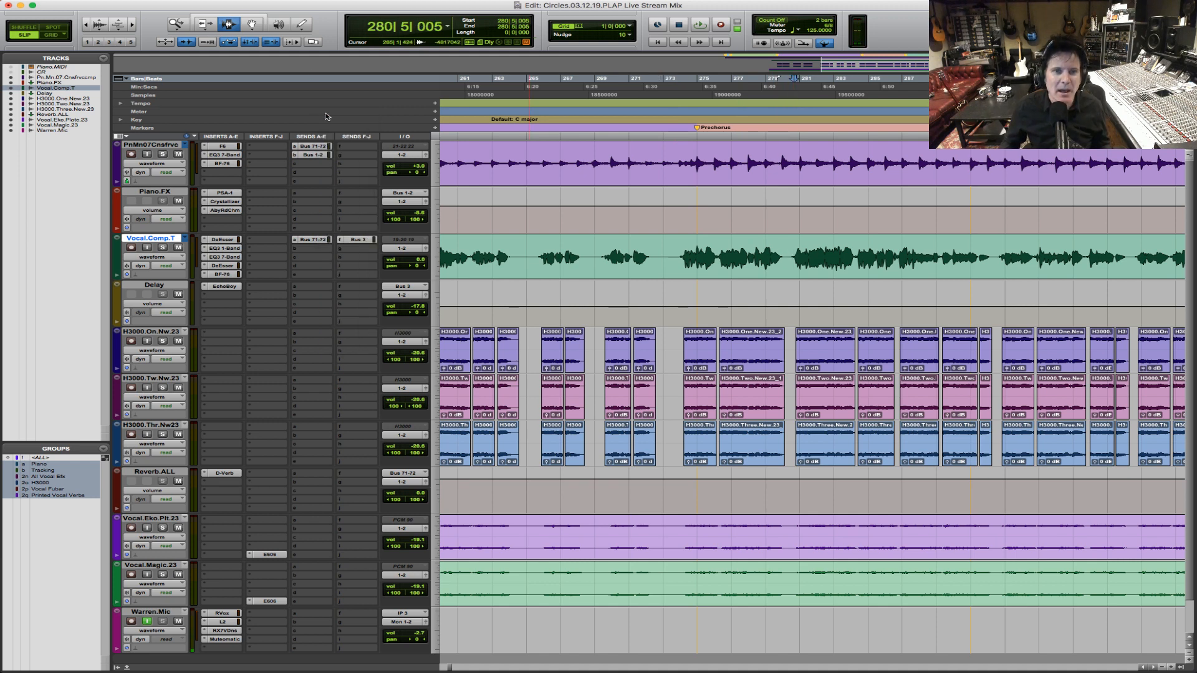
Step: Play the full mix from bar 273 with the whole song in view to judge the vocal and piano effects
{"action": "left_click", "coordinate": [679, 160]}
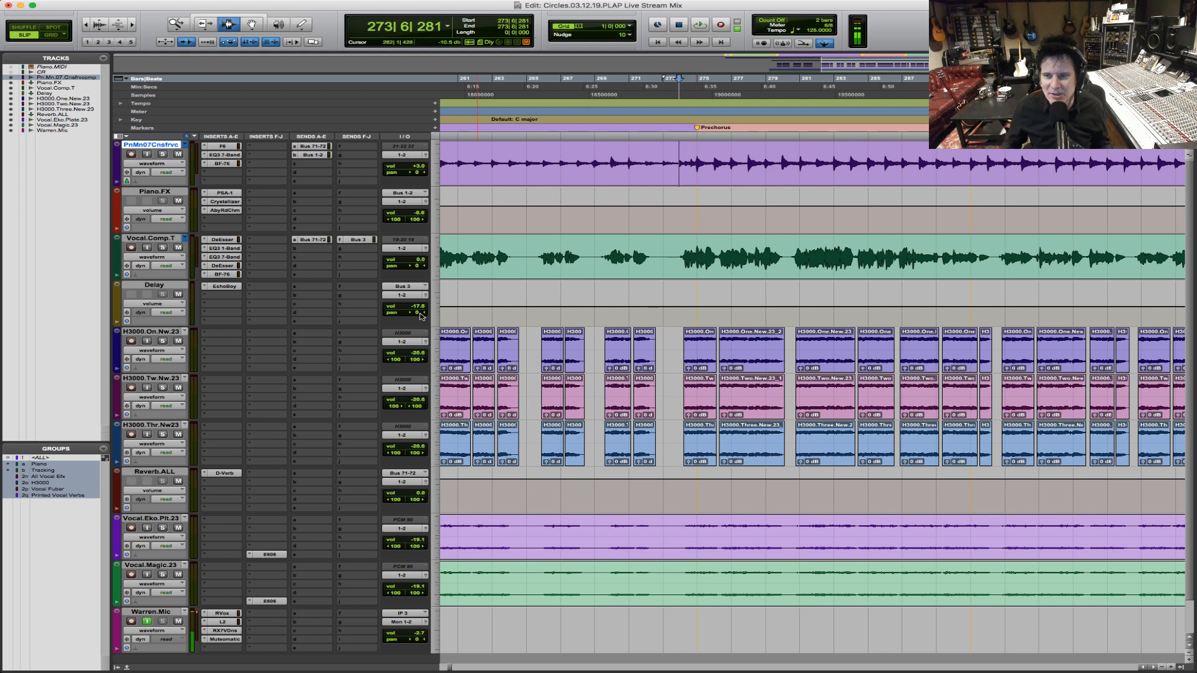
{"action": "key", "text": "space"}
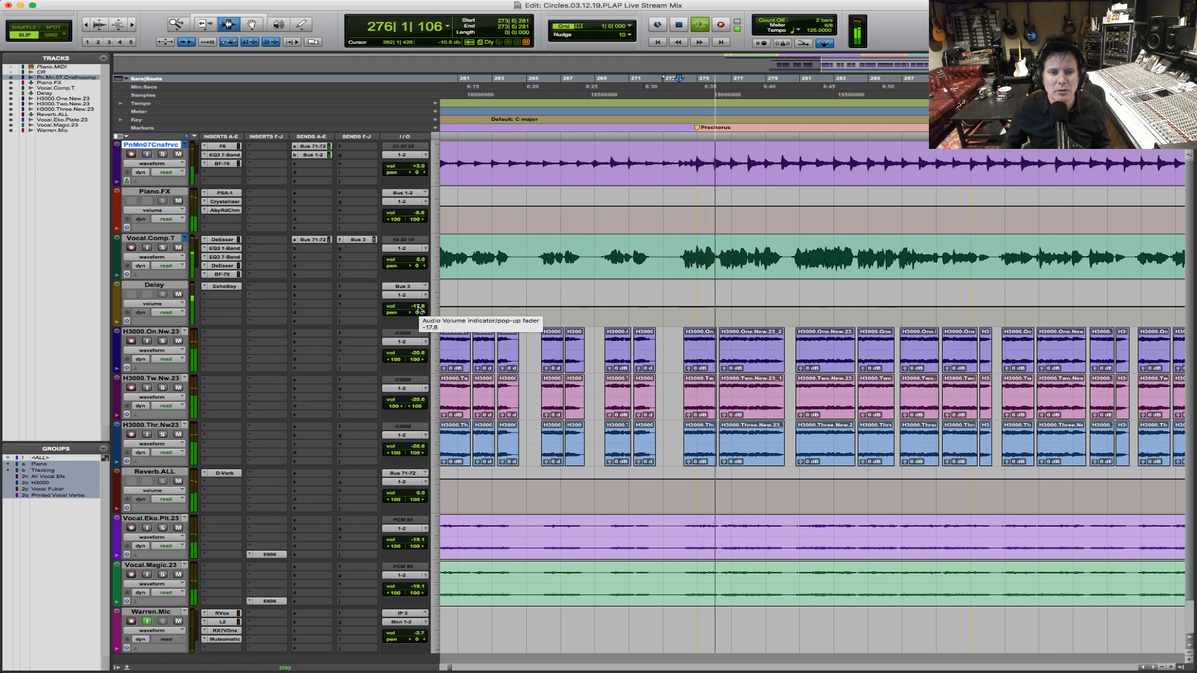
{"action": "key", "text": "r"}
{"action": "key", "text": "r"}
{"action": "key", "text": "r"}
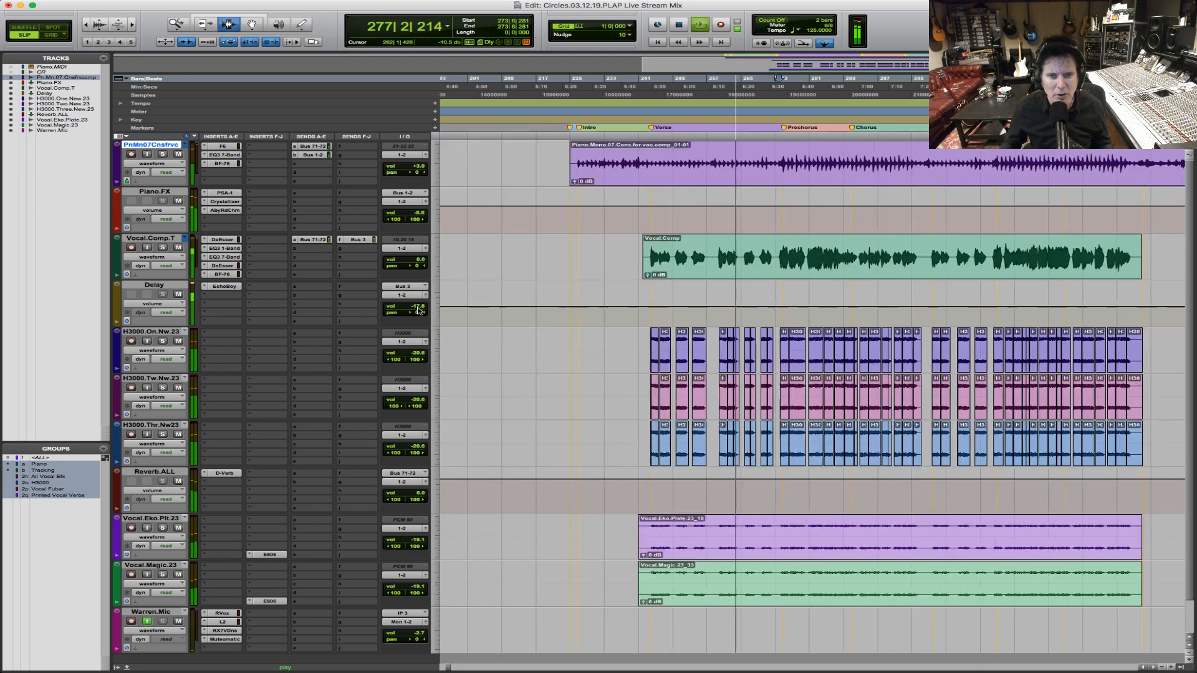
{"action": "key", "text": "F5"}
{"action": "left_click_drag", "start_coordinate": [671, 166], "coordinate": [1109, 174]}
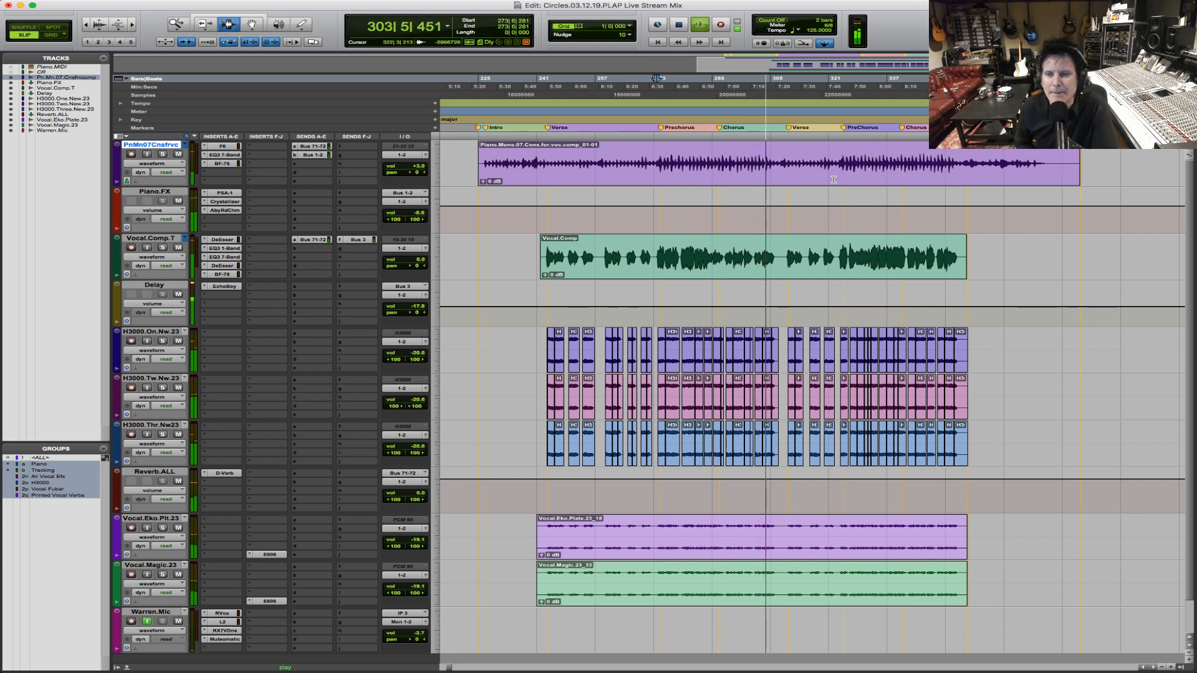
{"action": "key", "text": "space"}
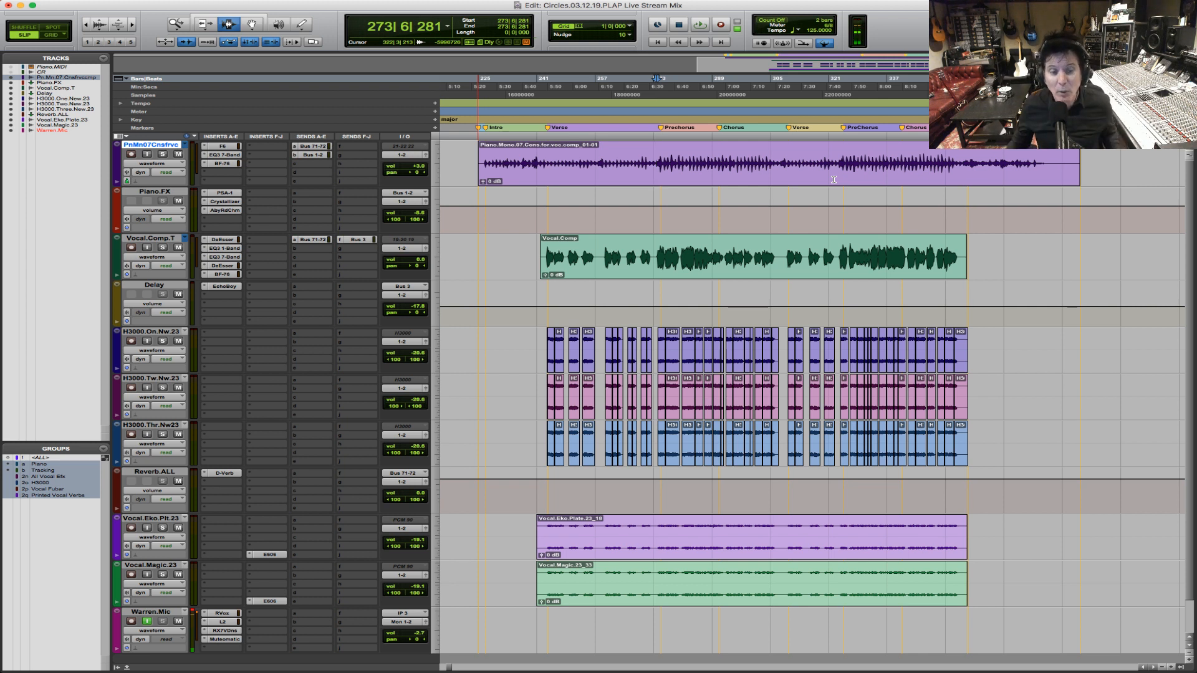
Step: Place the edit cursor on Vocal.Comp.T at bar 274 and zoom in around the prechorus and chorus
{"action": "left_click", "coordinate": [659, 248]}
{"action": "left_click", "coordinate": [658, 247]}
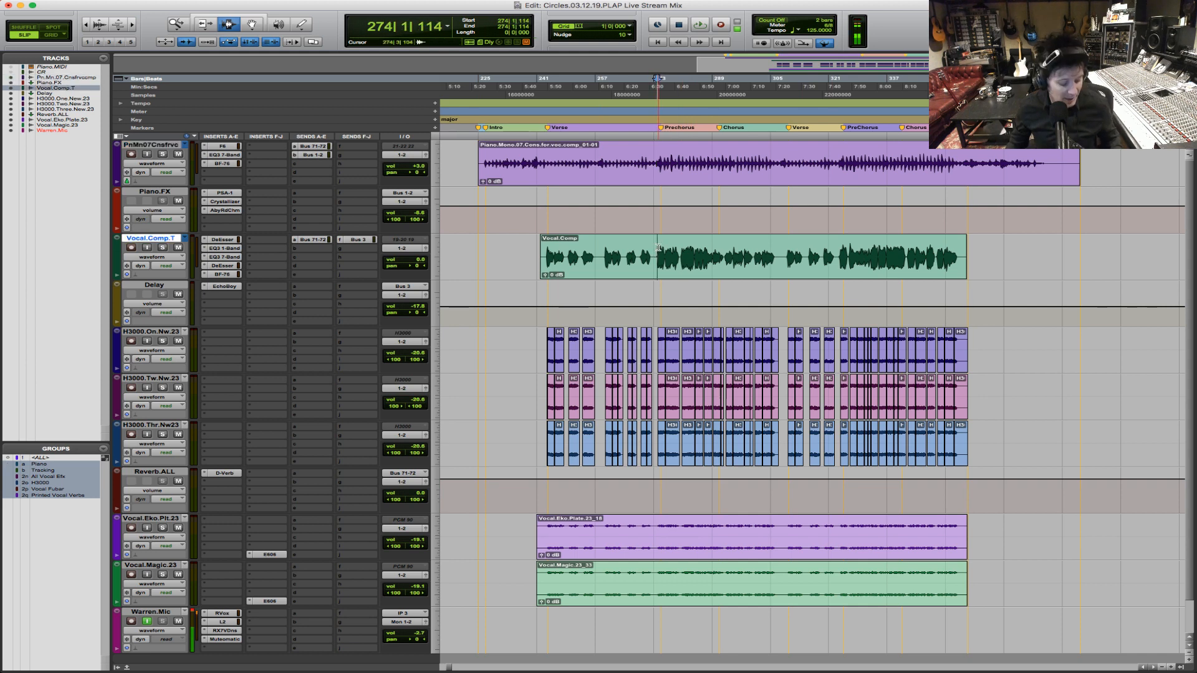
{"action": "key", "text": "F5"}
{"action": "left_click_drag", "start_coordinate": [635, 266], "coordinate": [908, 249]}
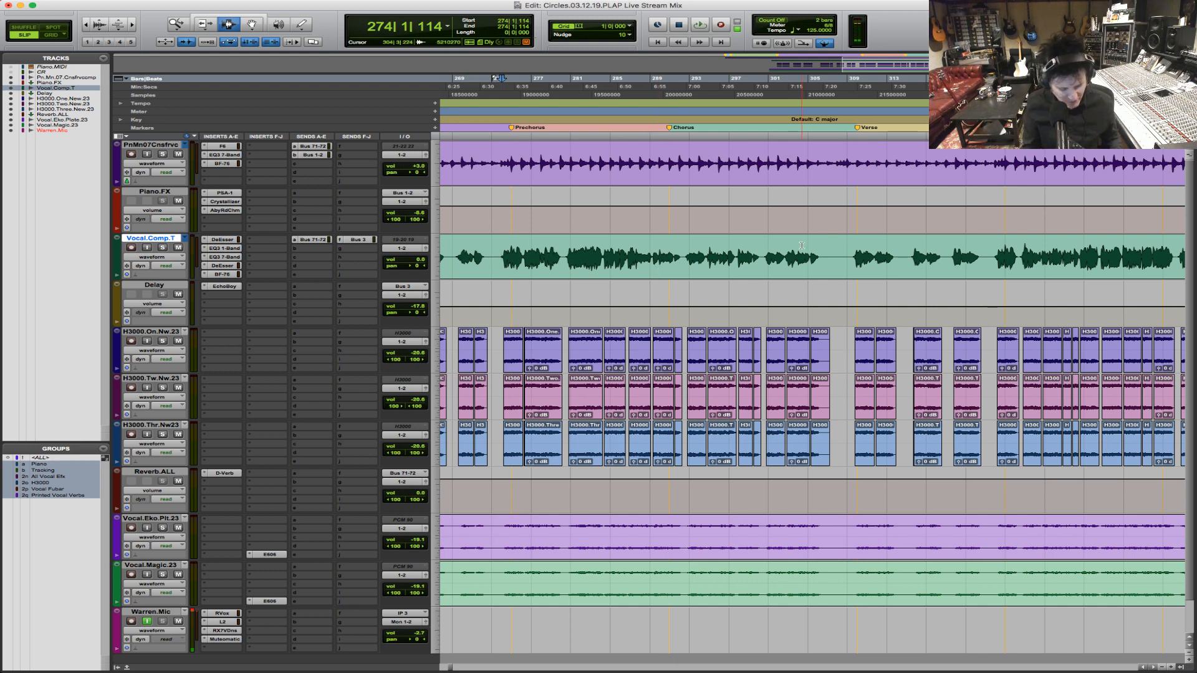
{"action": "key", "text": "shift+super+n"}
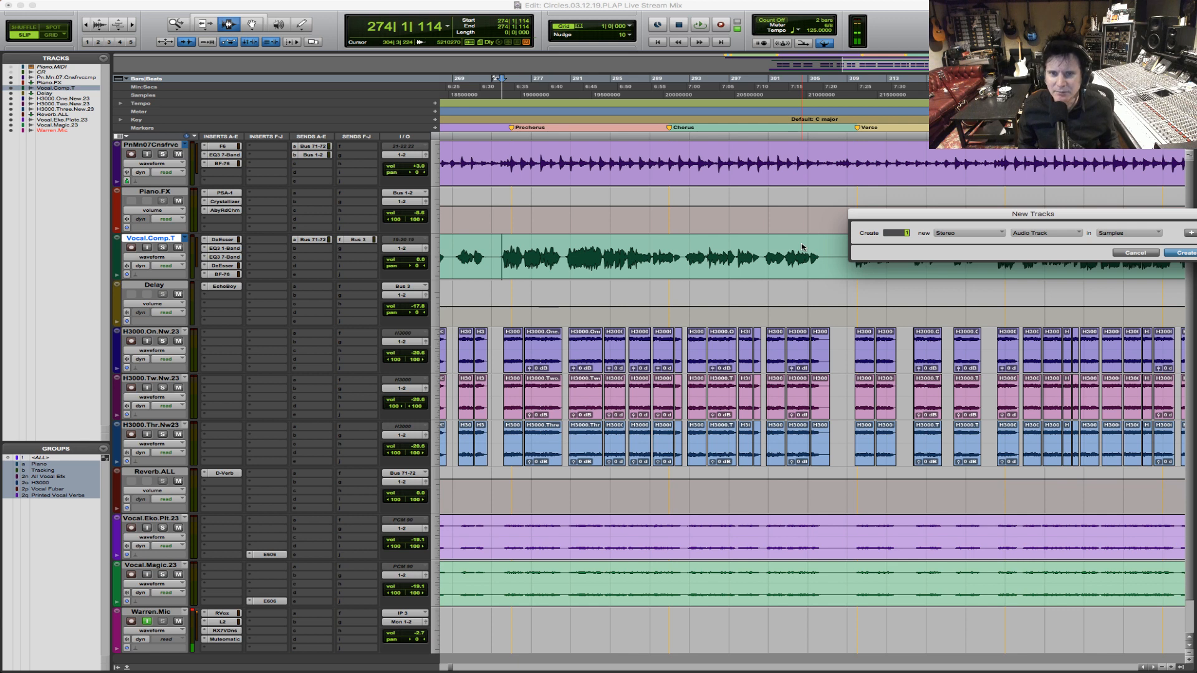
{"action": "key", "text": "Return"}
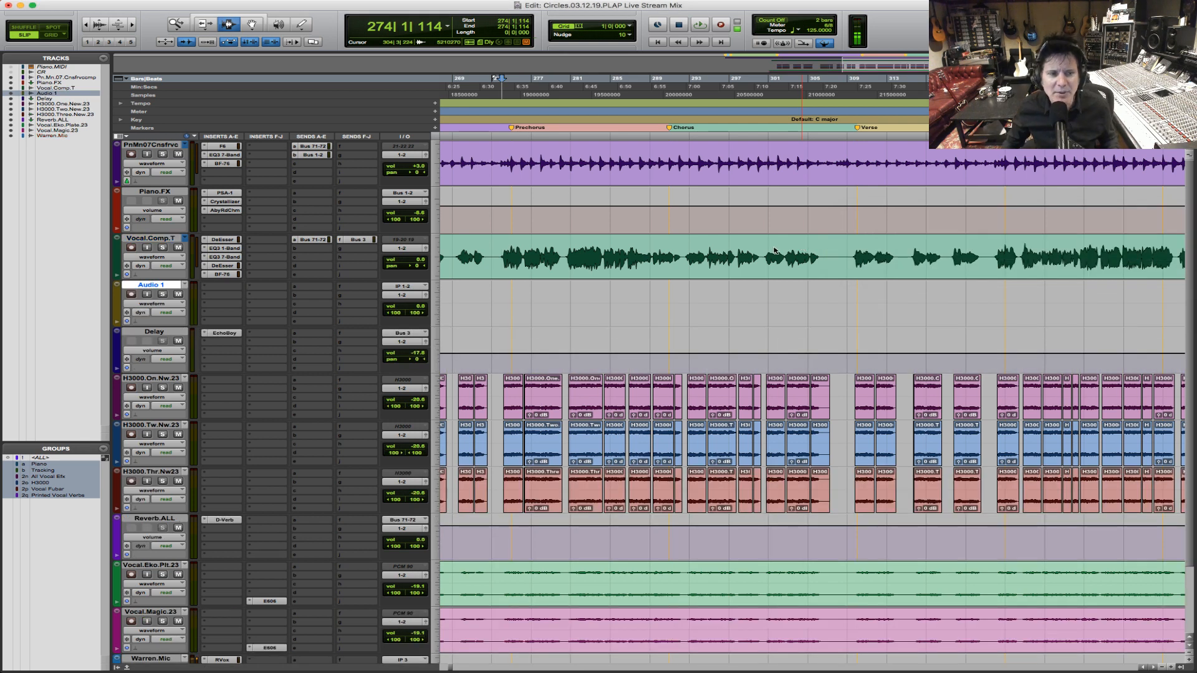
{"action": "right_click", "coordinate": [165, 287]}
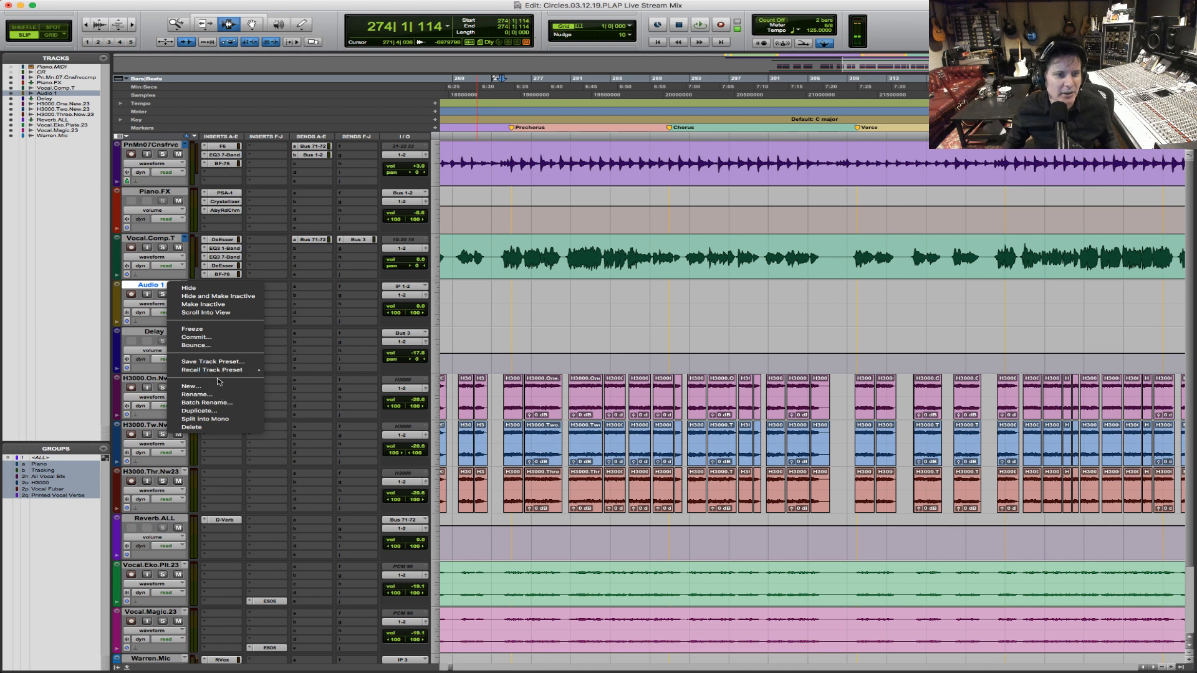
{"action": "left_click", "coordinate": [217, 428]}
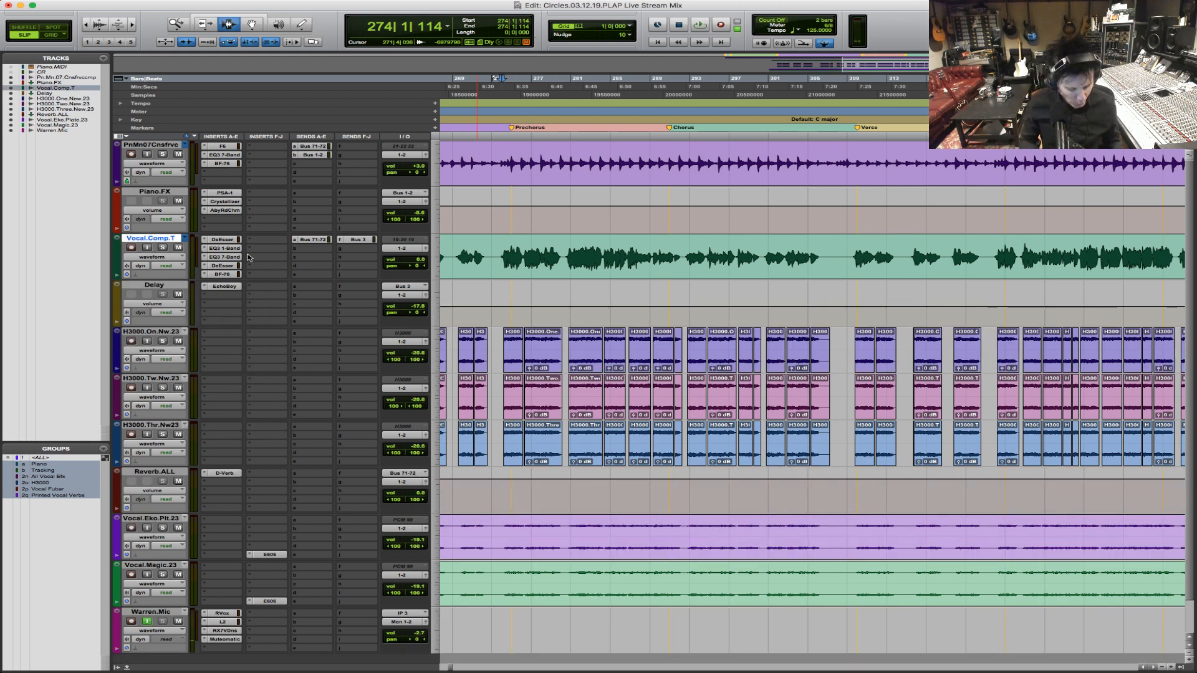
Step: Create a stereo Aux Input track below Vocal.Comp.T and set its input to Bus 3-4
{"action": "key", "text": "super+shift+n"}
{"action": "key", "text": "super+Down"}
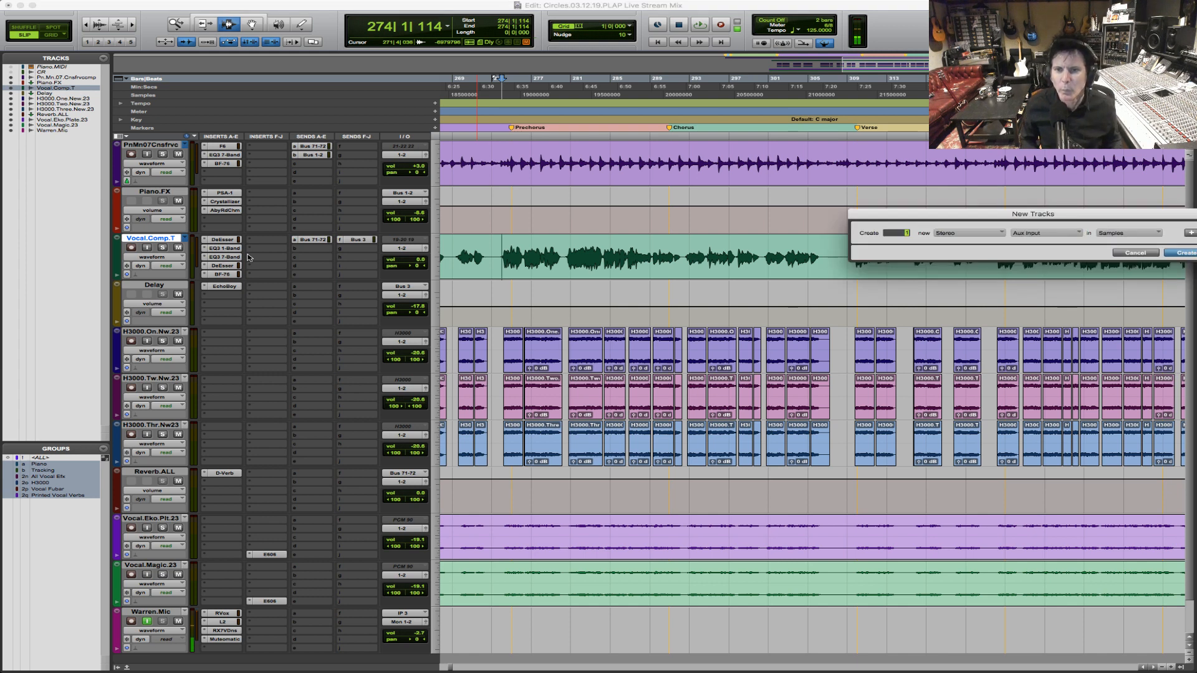
{"action": "key", "text": "Return"}
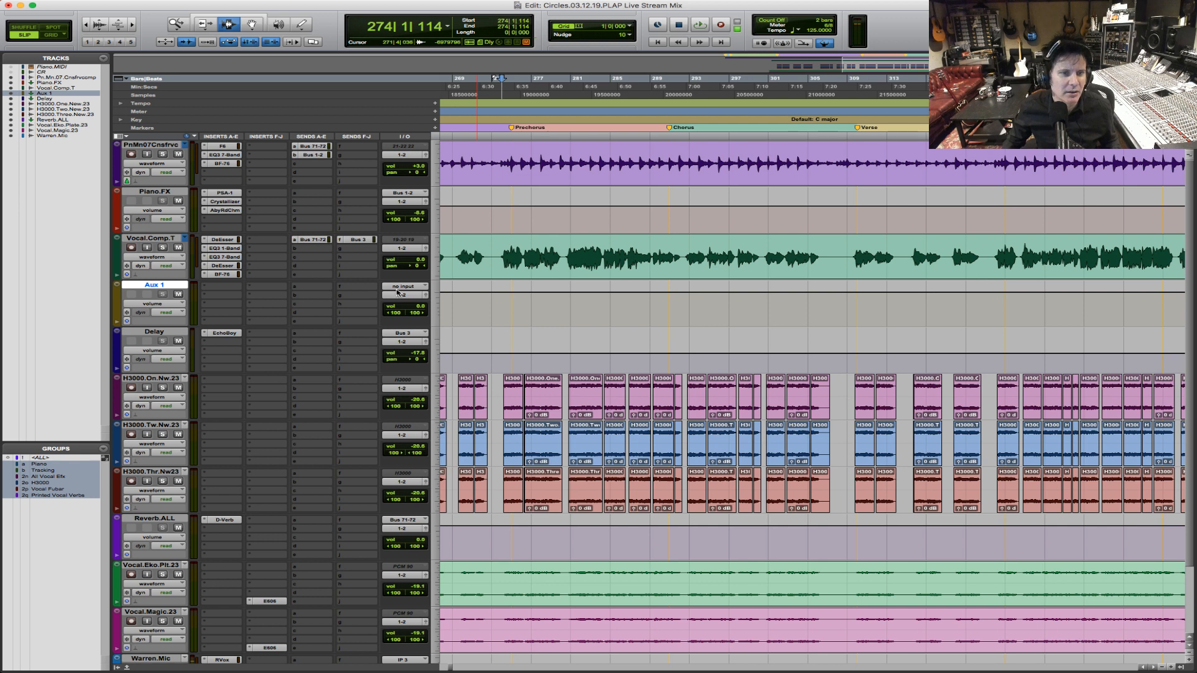
{"action": "left_click", "coordinate": [397, 290]}
{"action": "mouse_move", "coordinate": [408, 295]}
{"action": "mouse_move", "coordinate": [493, 297]}
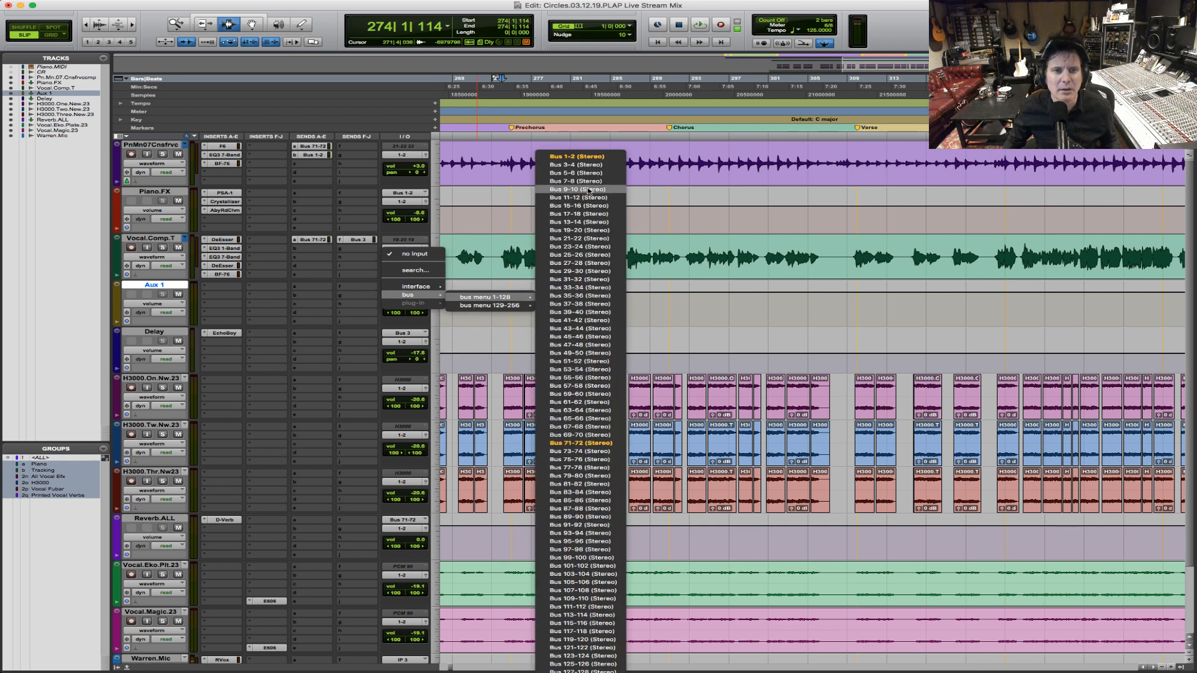
{"action": "left_click", "coordinate": [589, 164]}
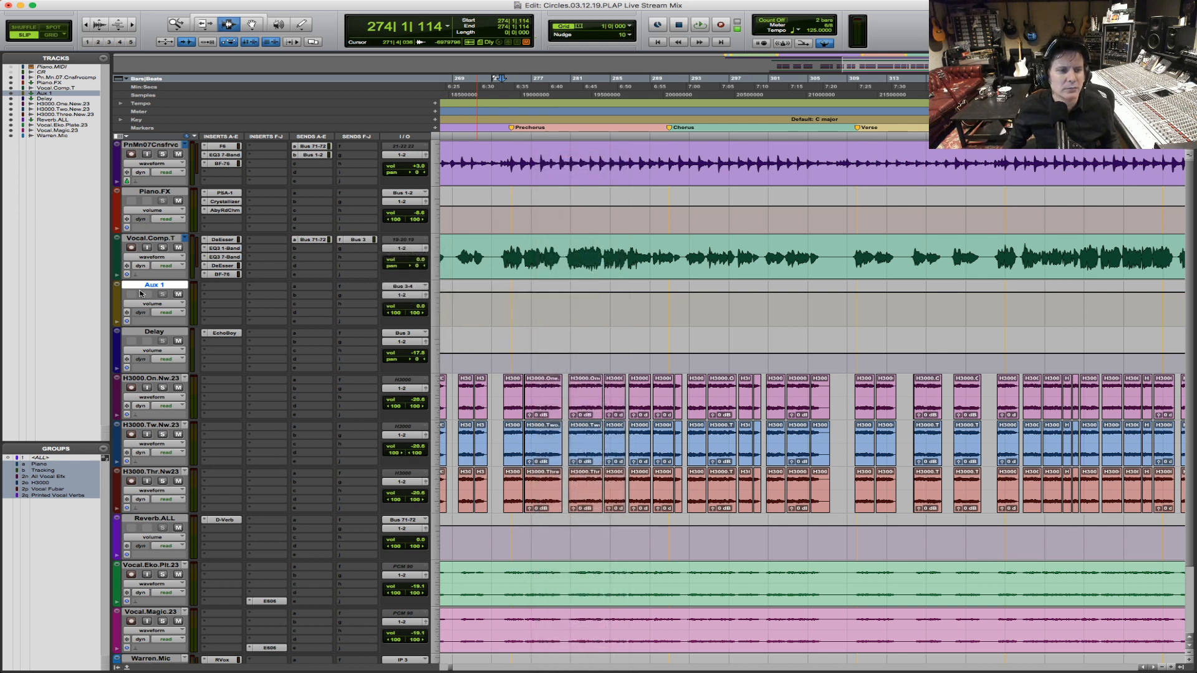
Step: Rename the new aux track as Delay.Vocal
{"action": "double_click", "coordinate": [148, 286]}
{"action": "type", "text": "Delay"}
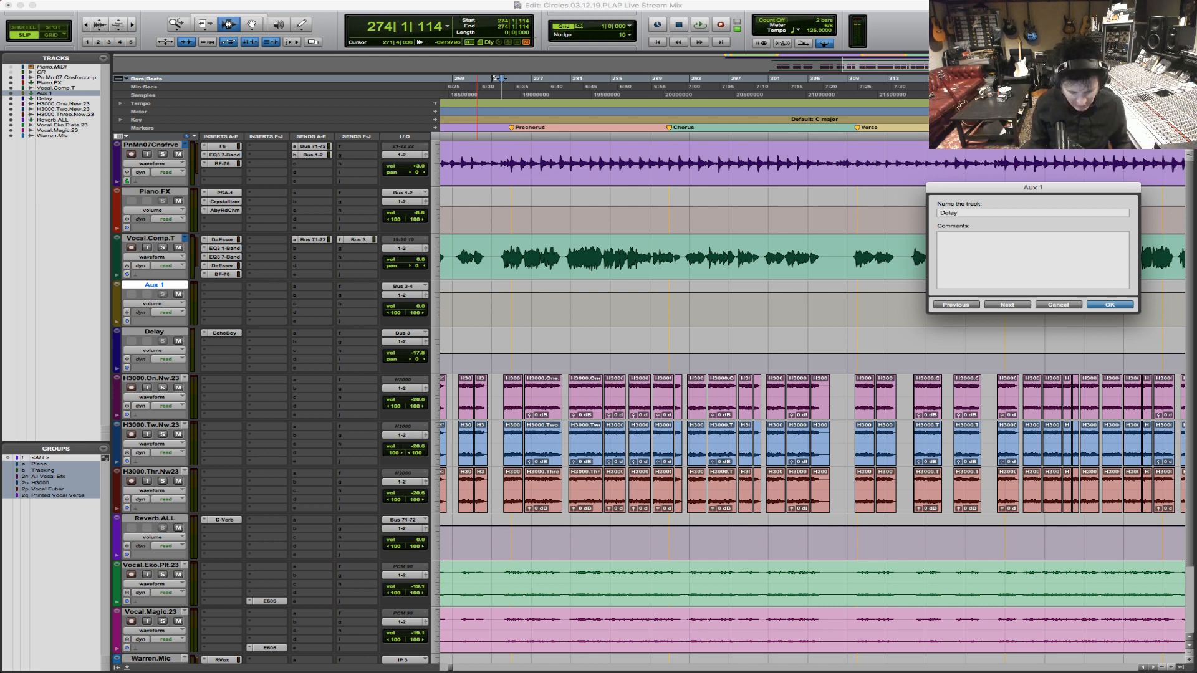
{"action": "type", "text": ".Vocal"}
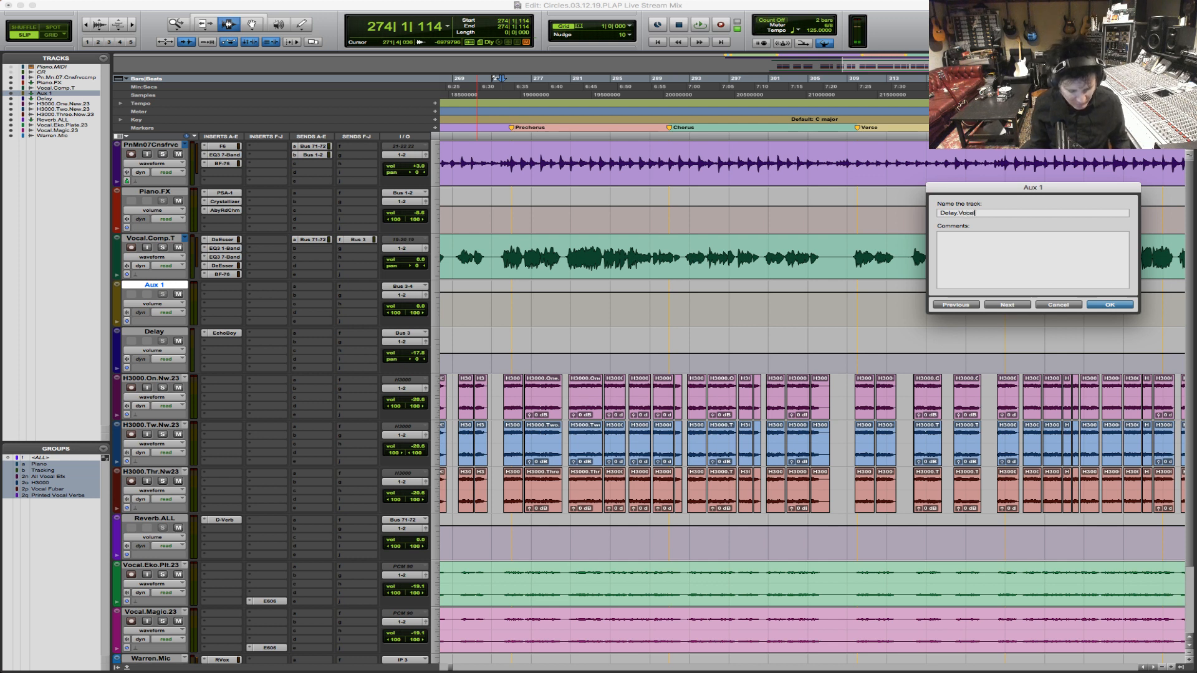
{"action": "key", "text": "Return"}
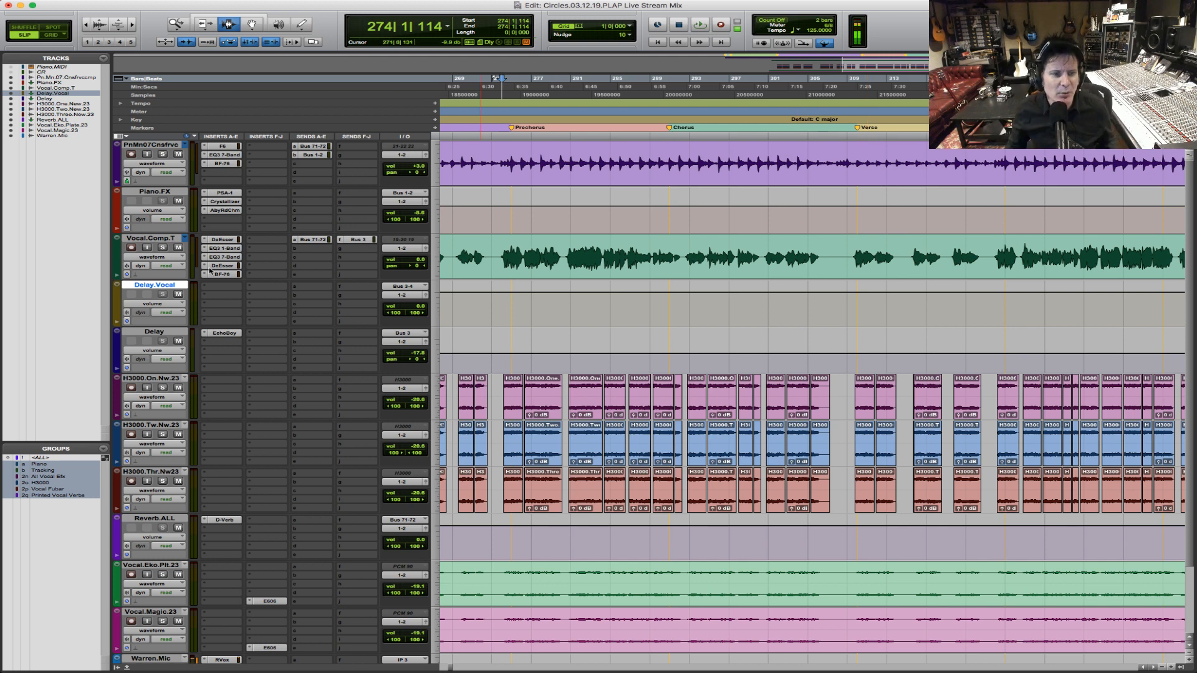
Step: Insert the stereo H-Delay plug-in in the first insert slot of Delay.Vocal
{"action": "left_click", "coordinate": [218, 289]}
{"action": "mouse_move", "coordinate": [268, 287]}
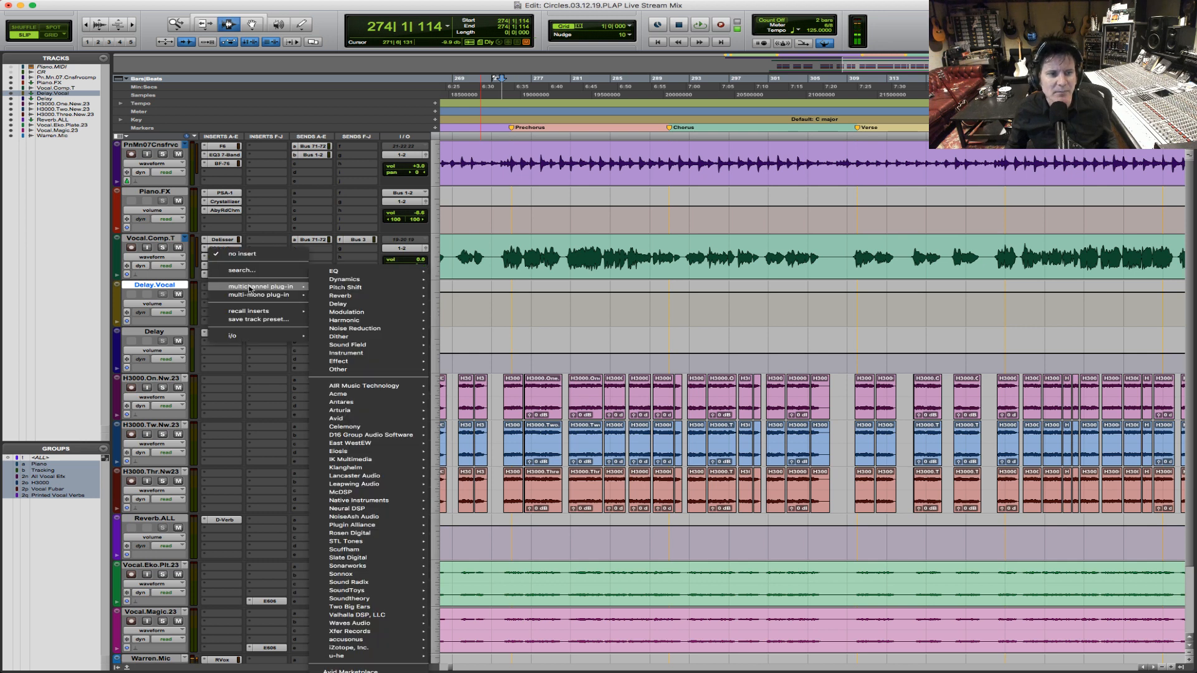
{"action": "mouse_move", "coordinate": [381, 279]}
{"action": "mouse_move", "coordinate": [380, 304]}
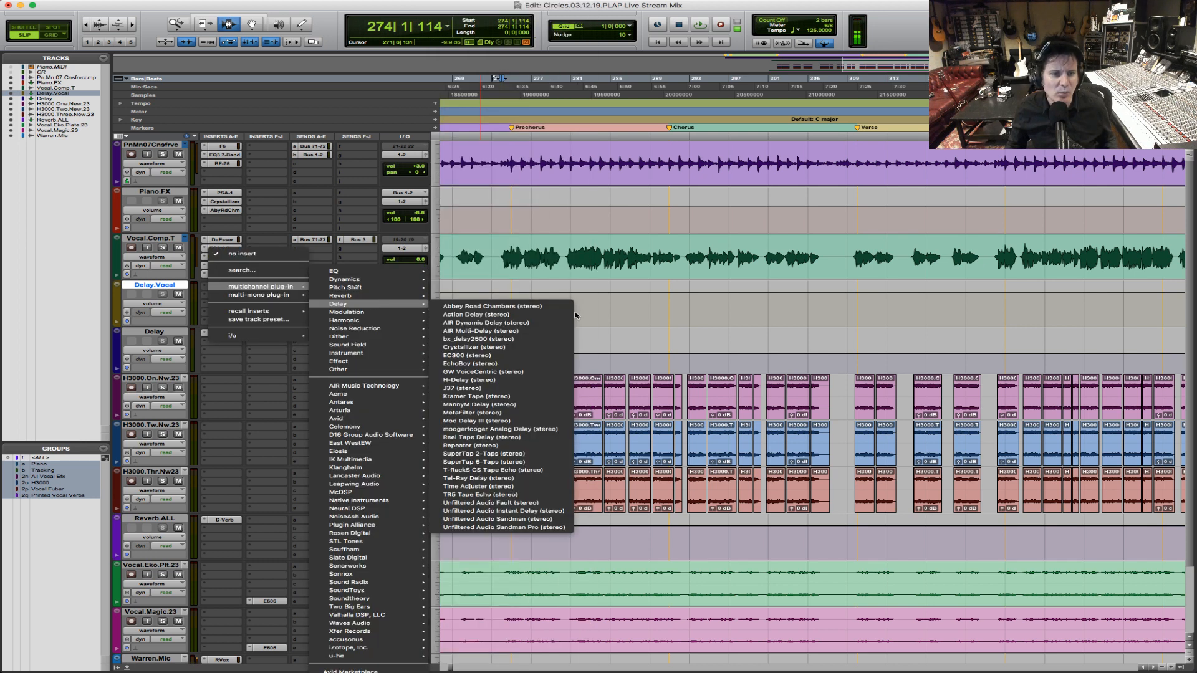
{"action": "left_click", "coordinate": [540, 380]}
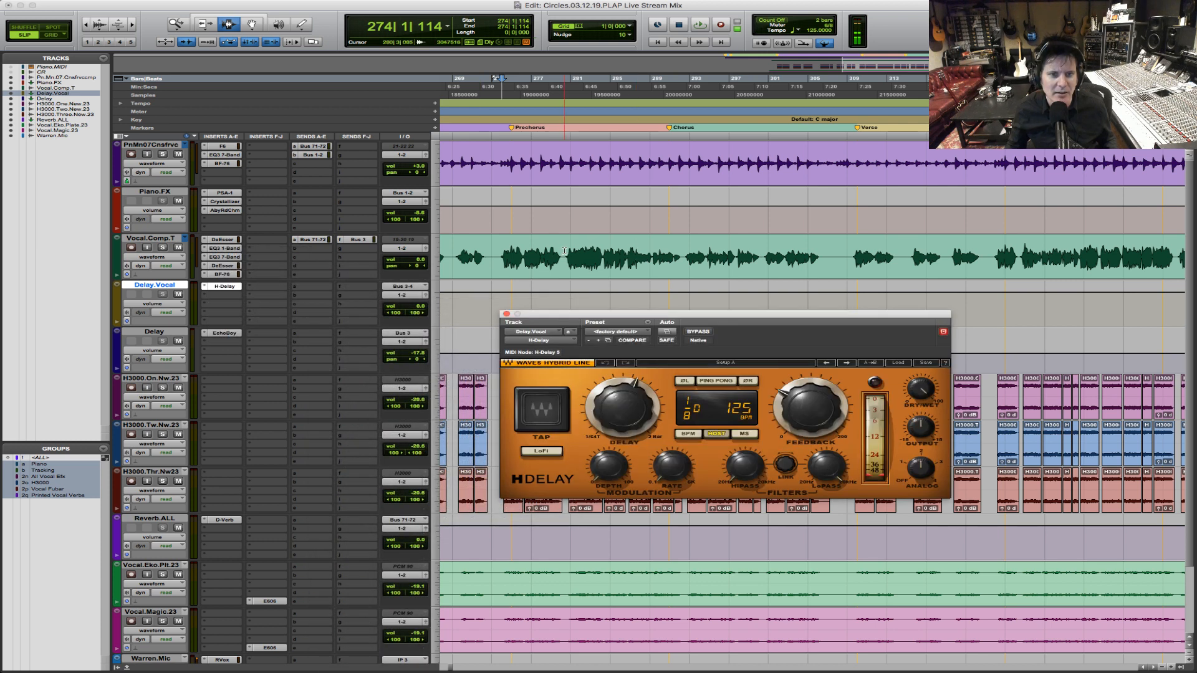
Step: Solo Vocal.Comp.T and play it briefly from bar 280
{"action": "left_click", "coordinate": [561, 255]}
{"action": "left_click", "coordinate": [163, 249]}
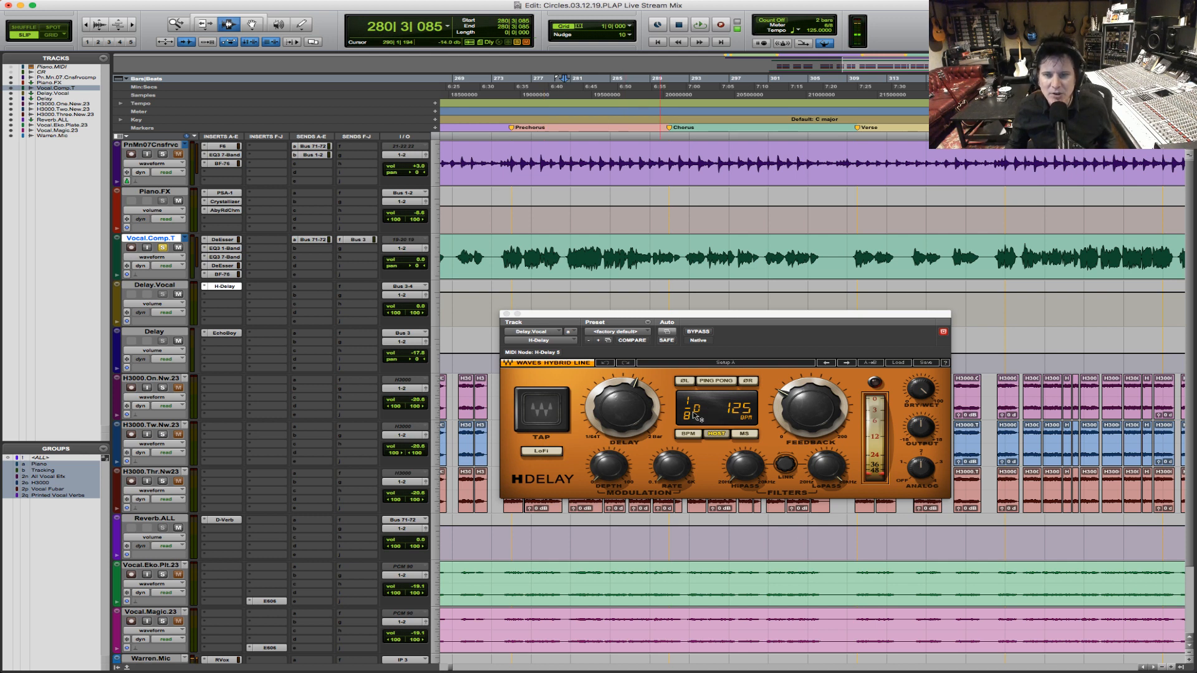
{"action": "key", "text": "space"}
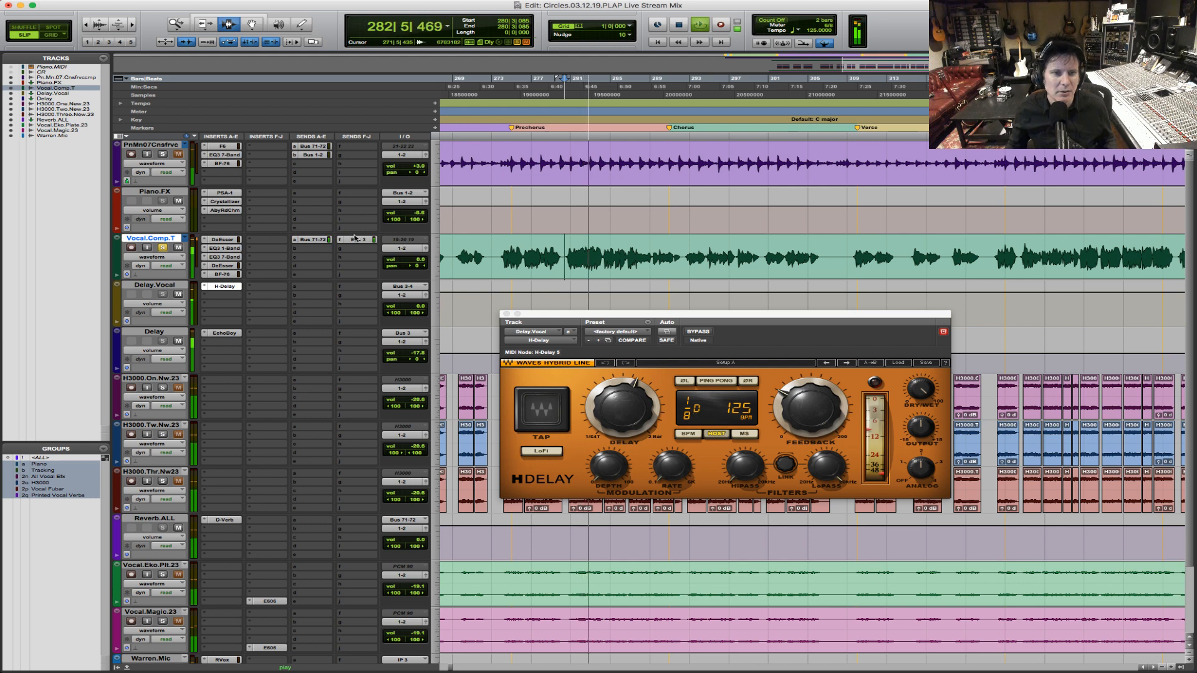
{"action": "key", "text": "space"}
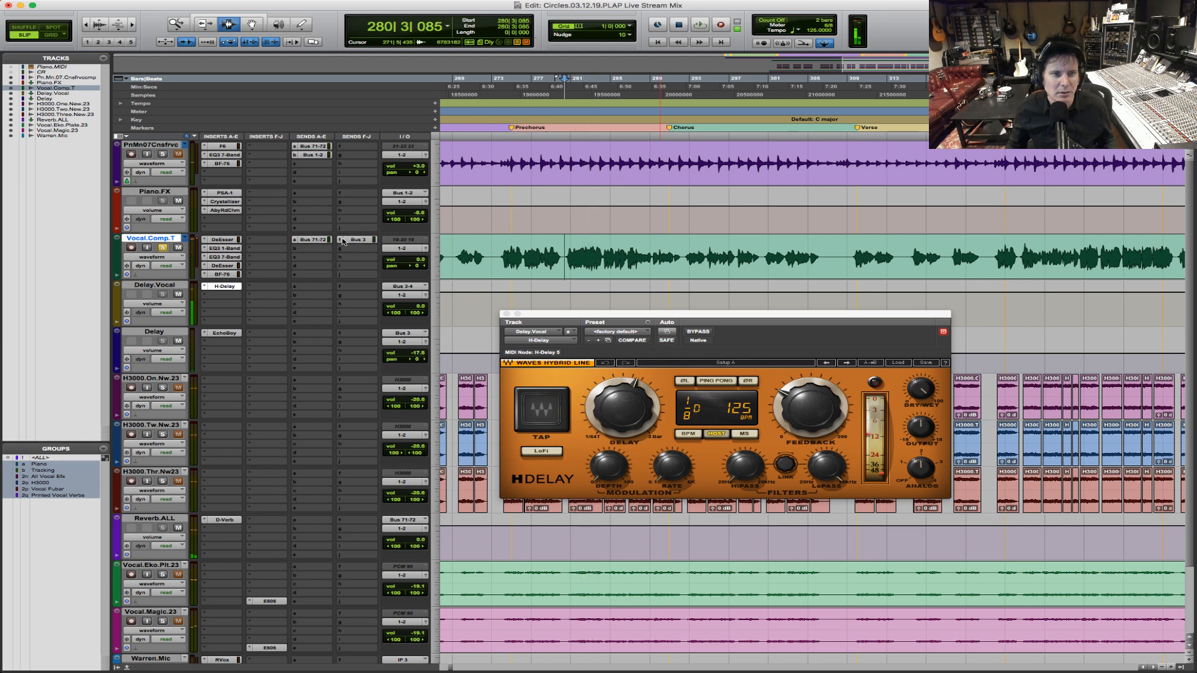
Step: Reassign Vocal.Comp.T's Bus 3 send to the stereo Bus 3-4 and audition the H-Delay from bar 280
{"action": "left_click", "coordinate": [340, 239]}
{"action": "mouse_move", "coordinate": [377, 248]}
{"action": "mouse_move", "coordinate": [476, 250]}
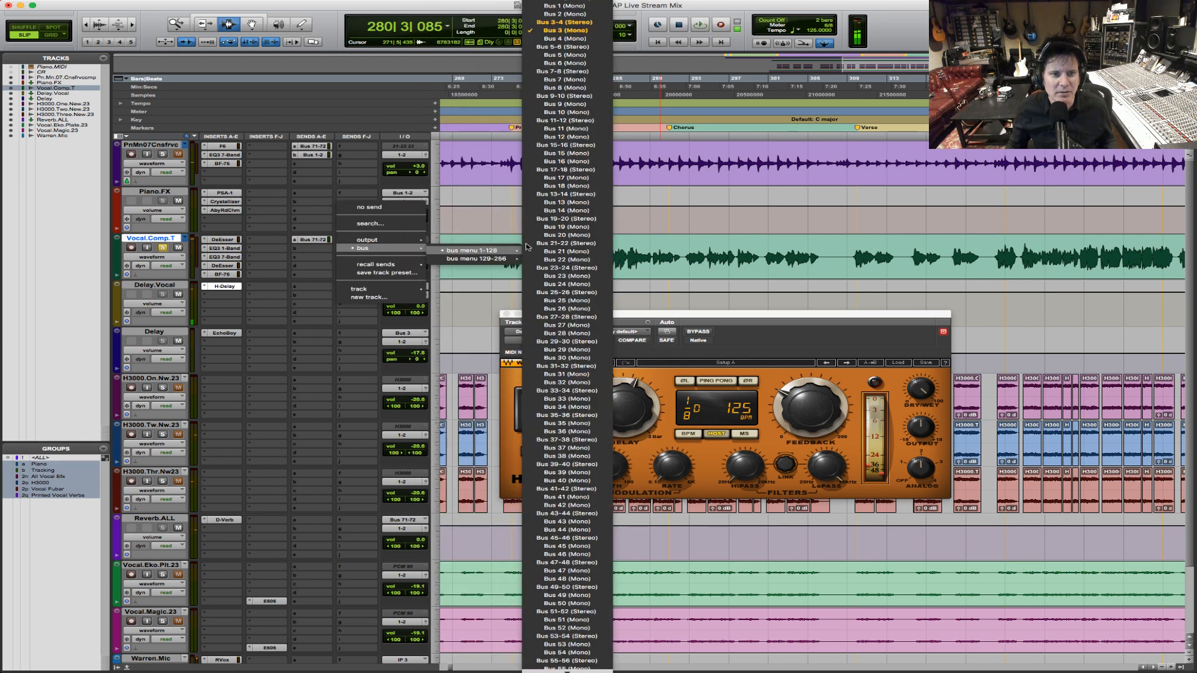
{"action": "left_click", "coordinate": [564, 22]}
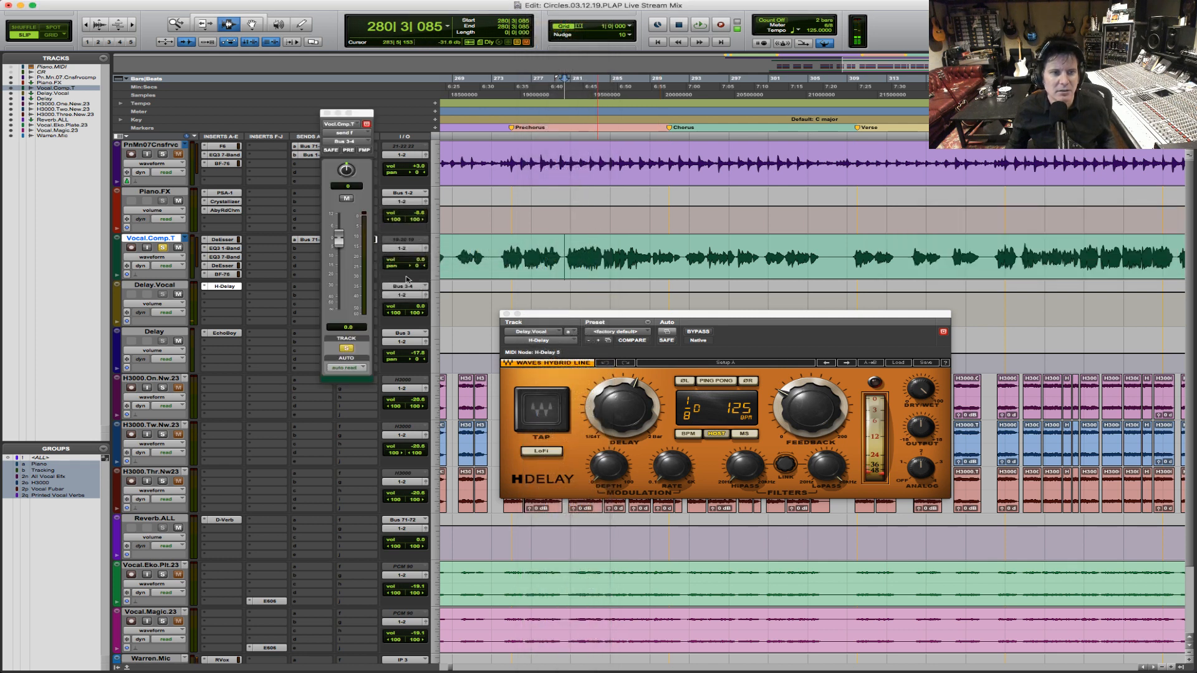
{"action": "key", "text": "space"}
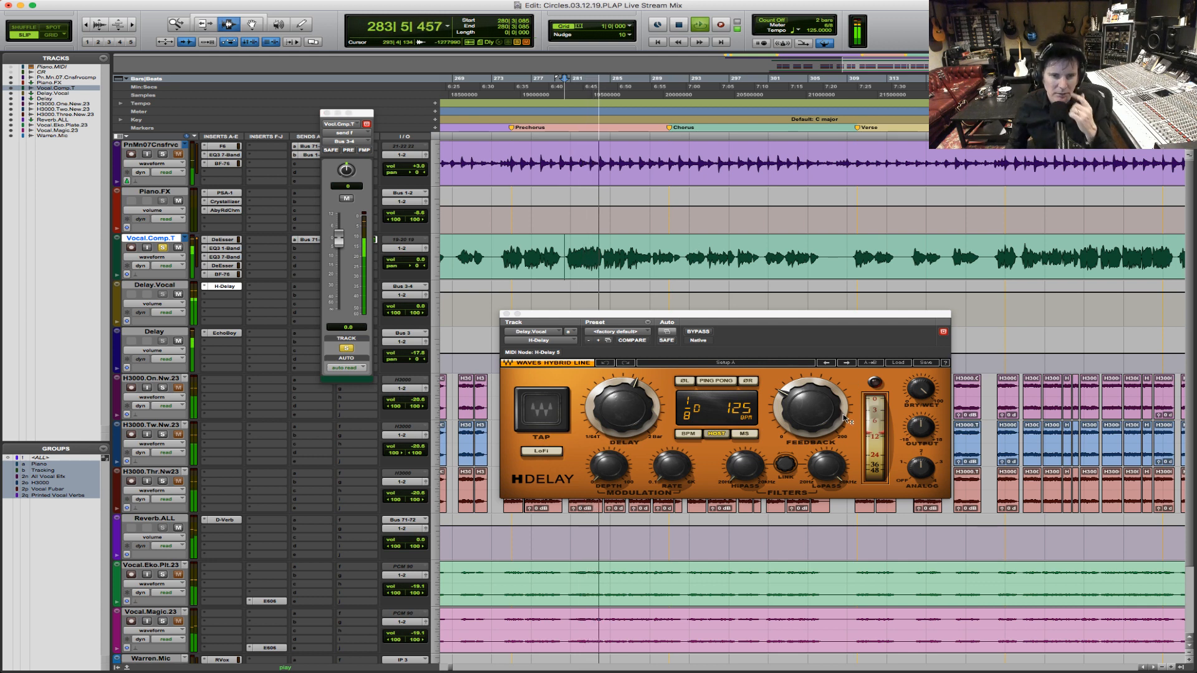
{"action": "key", "text": "space"}
Step: Adjust H-Delay's HiPass and LoPass filters, fine-tuning the LoPass while the soloed vocal plays
{"action": "left_click_drag", "start_coordinate": [745, 477], "coordinate": [744, 471]}
{"action": "left_click_drag", "start_coordinate": [827, 466], "coordinate": [829, 475]}
{"action": "key", "text": "space"}
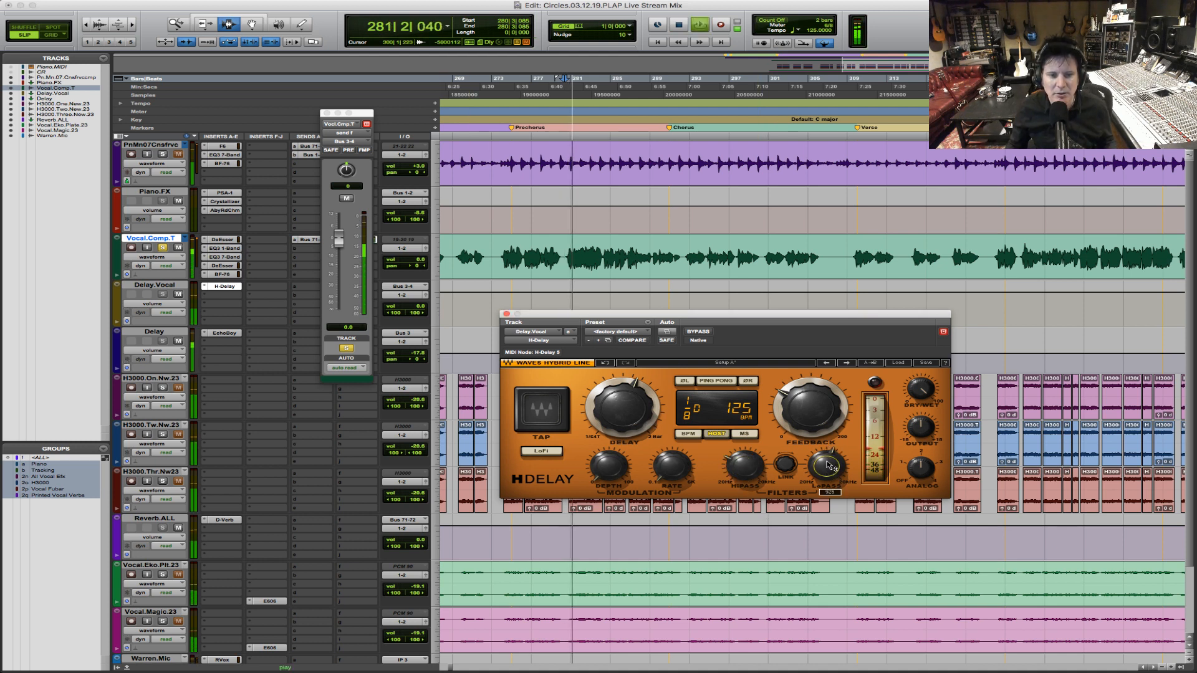
{"action": "left_click_drag", "start_coordinate": [828, 465], "coordinate": [828, 458]}
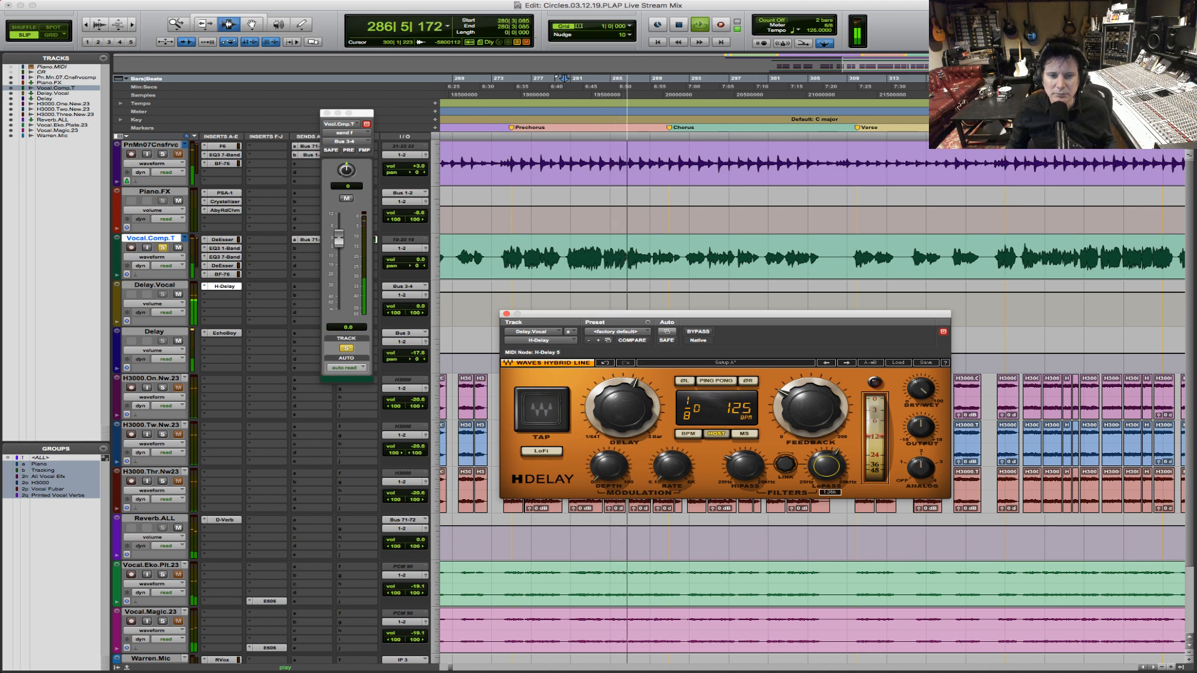
{"action": "key", "text": "space"}
Step: Check H-Delay's modulation Depth and Rate while auditioning the soloed vocal from bar 280
{"action": "left_click", "coordinate": [608, 466]}
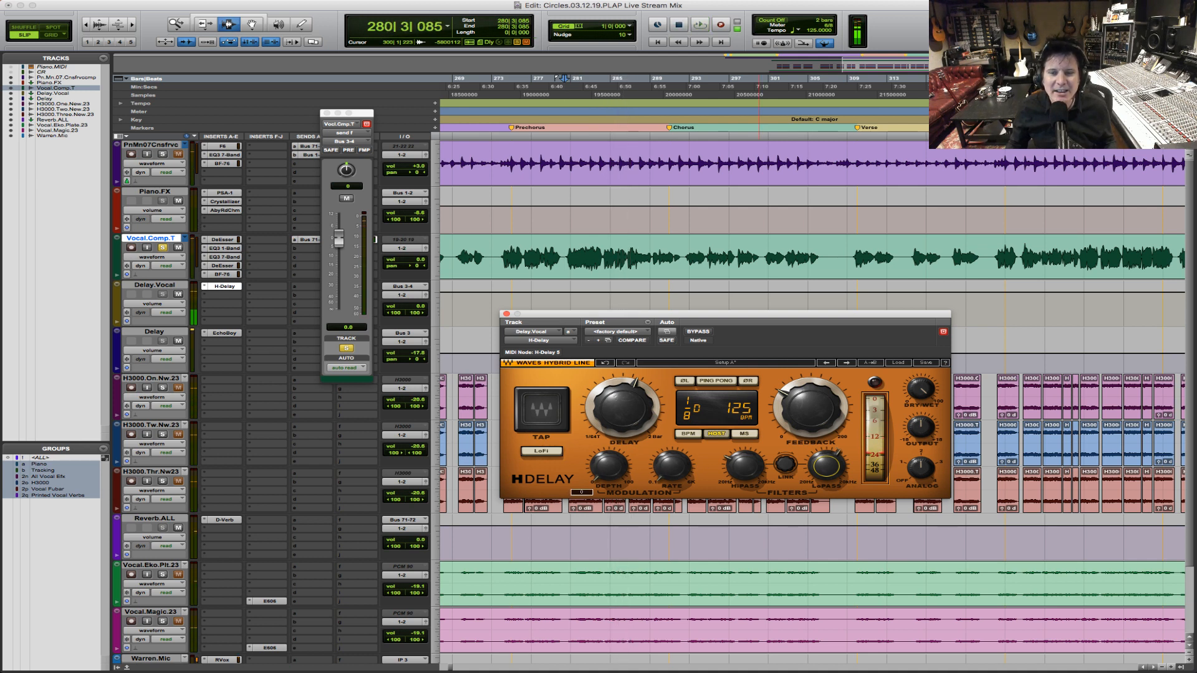
{"action": "key", "text": "space"}
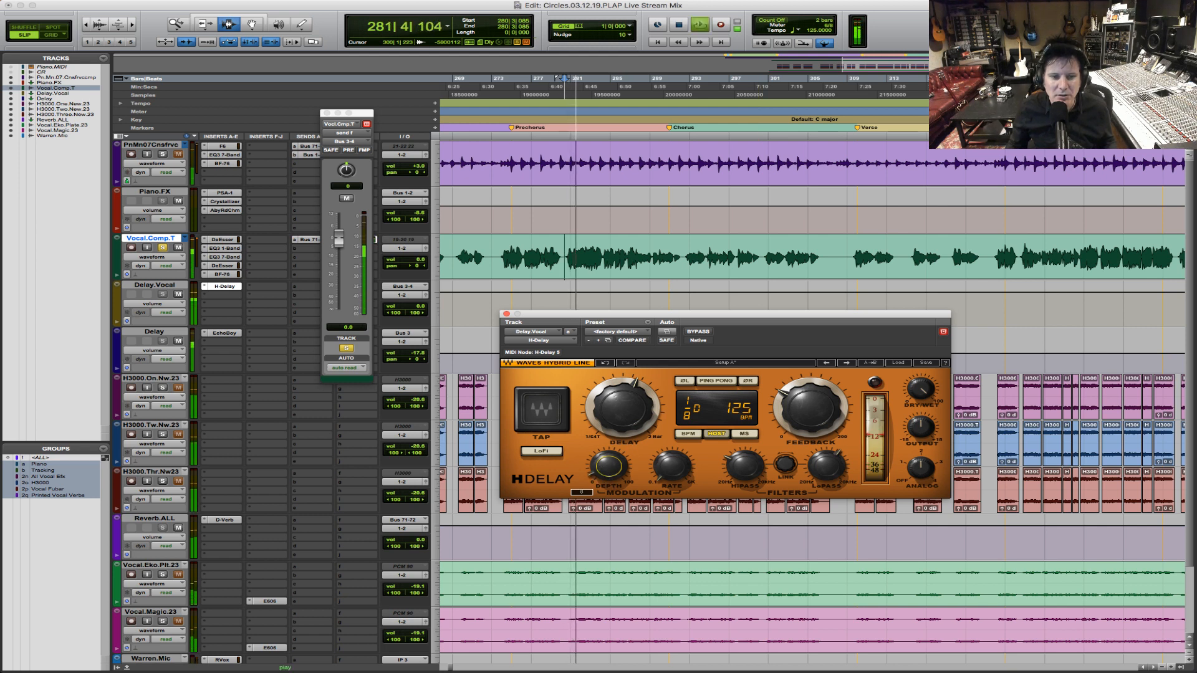
{"action": "left_click", "coordinate": [672, 466]}
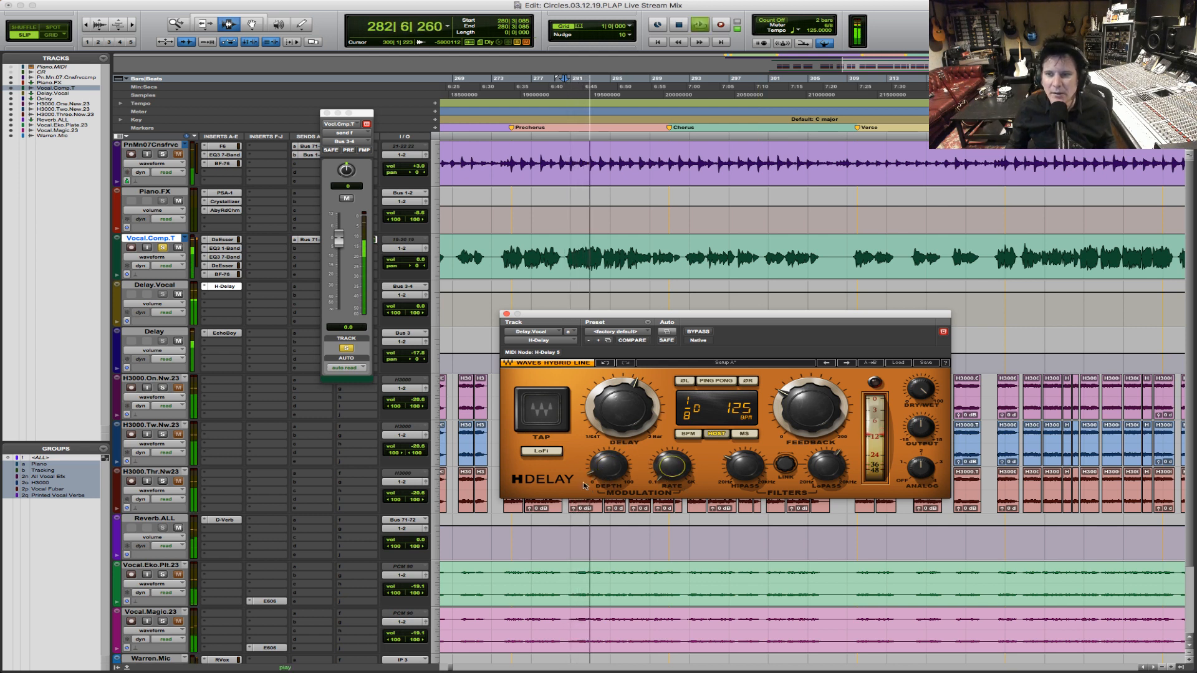
{"action": "mouse_move", "coordinate": [585, 477]}
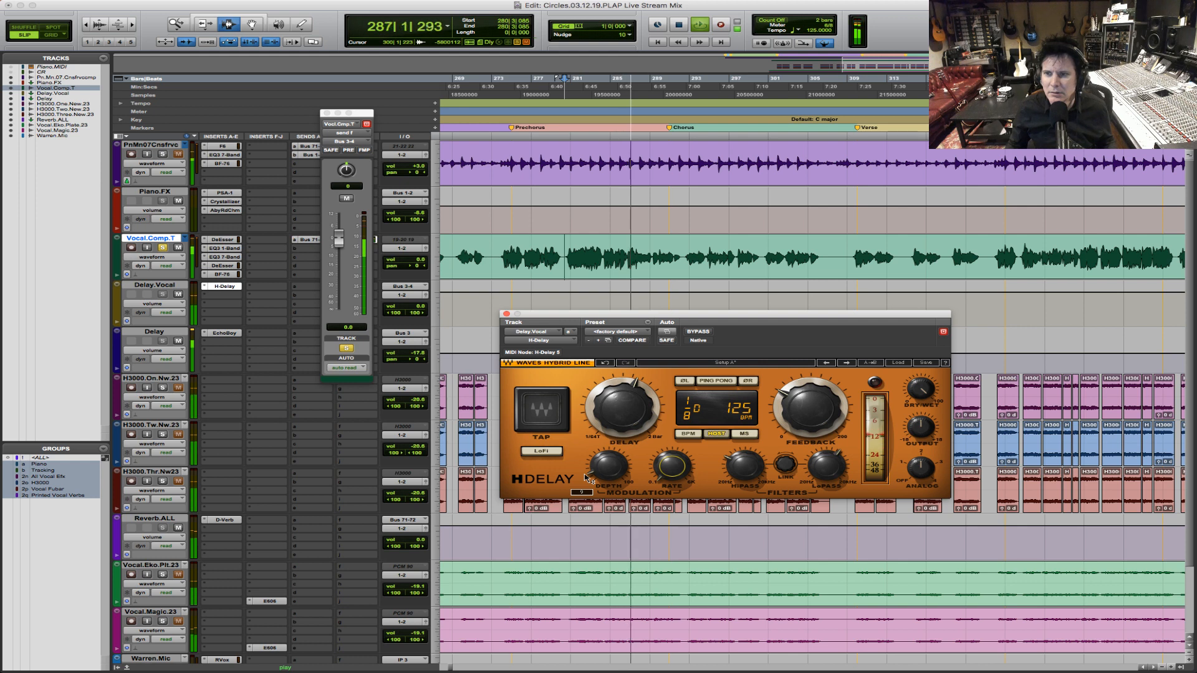
{"action": "key", "text": "space"}
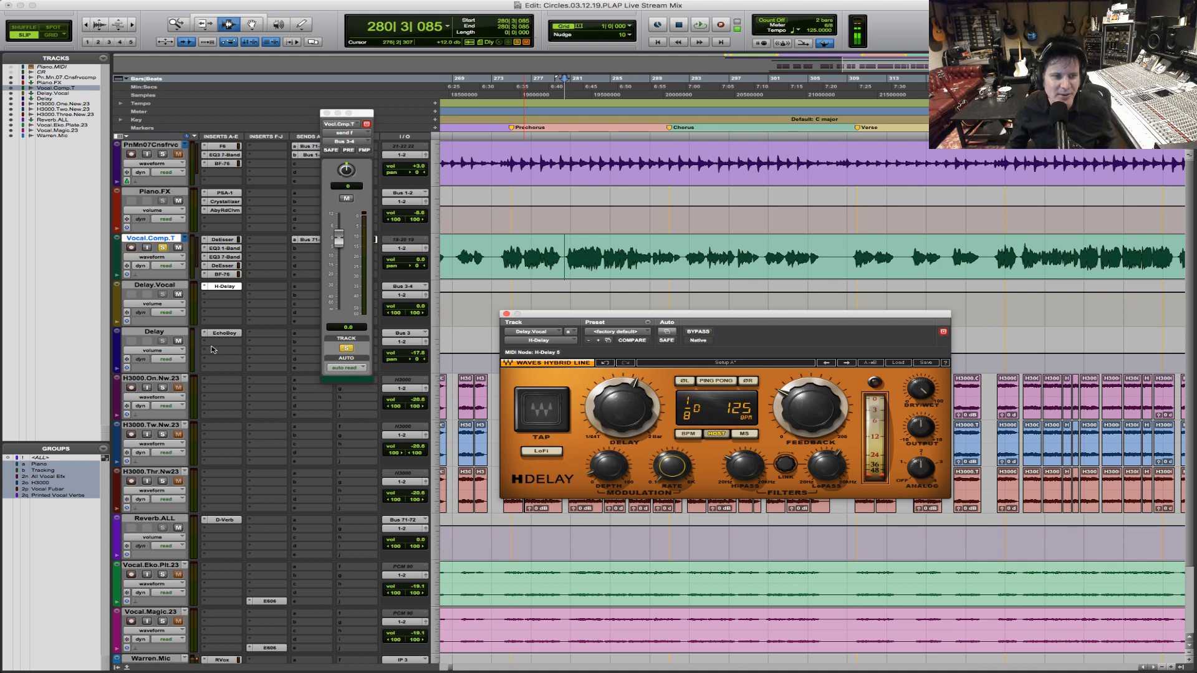
Step: Insert the mono RCompressor after EchoBoy on the Delay track
{"action": "left_click", "coordinate": [212, 348]}
{"action": "mouse_move", "coordinate": [231, 342]}
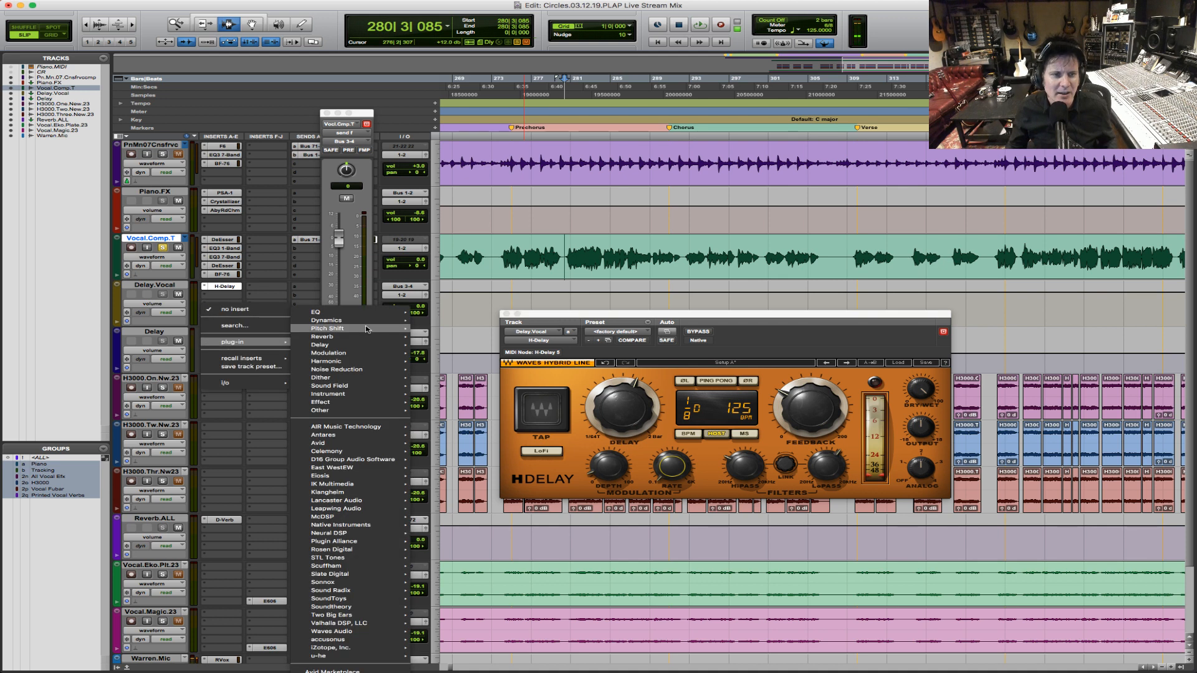
{"action": "mouse_move", "coordinate": [358, 320]}
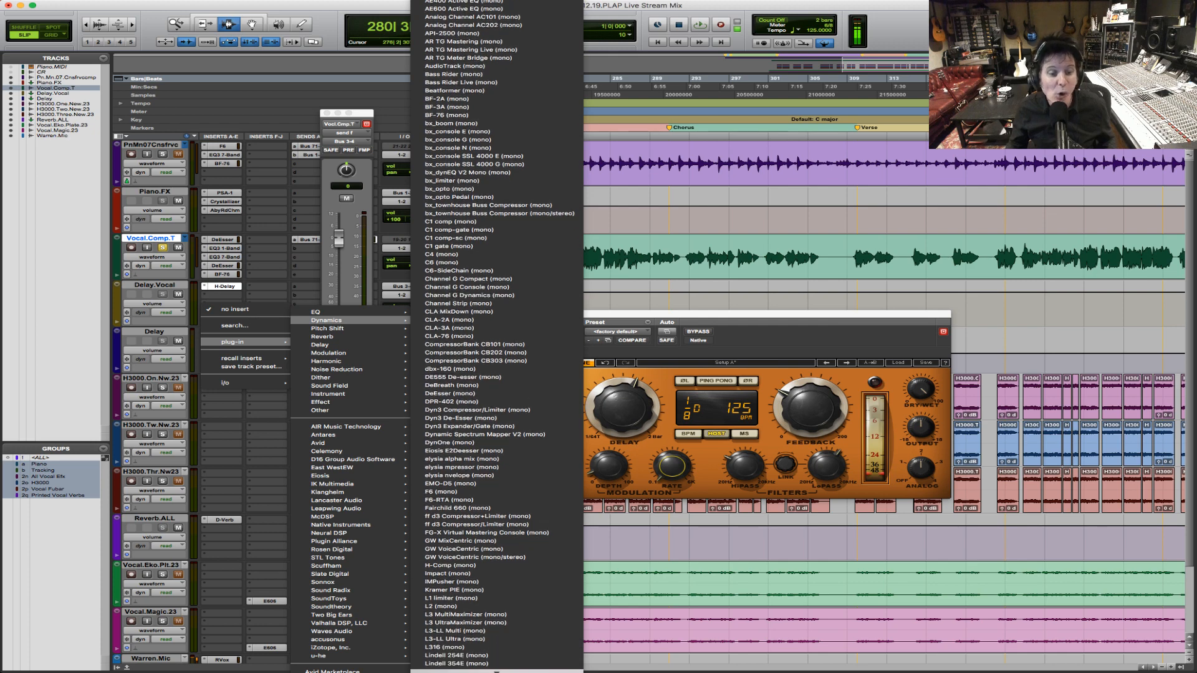
{"action": "mouse_move", "coordinate": [497, 671]}
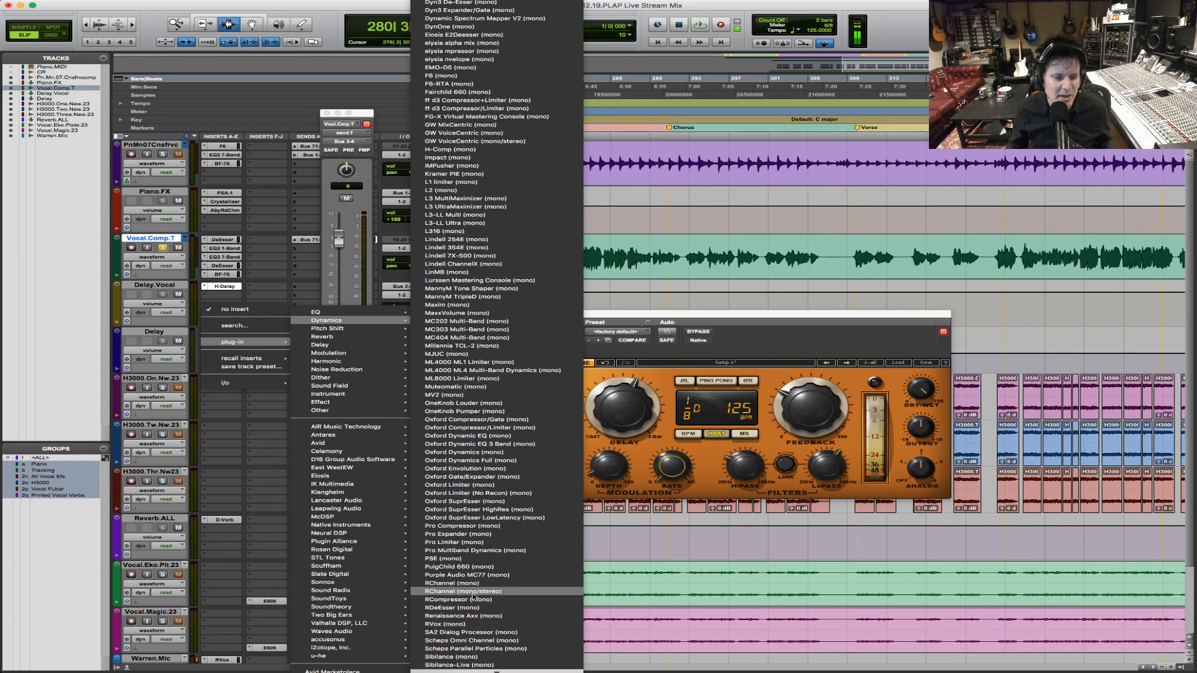
{"action": "left_click", "coordinate": [472, 600]}
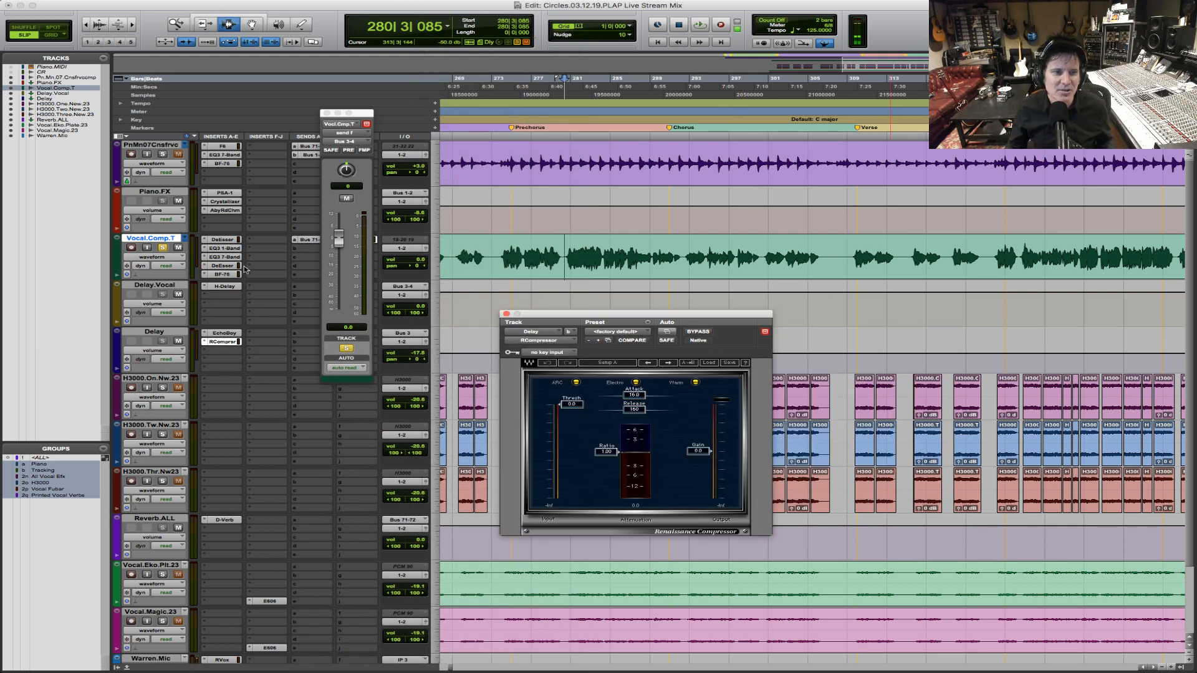
Step: Set RCompressor's key input to Bus 3 and move the insert from the Delay track to Delay.Vocal, directly after H-Delay
{"action": "left_click", "coordinate": [326, 113]}
{"action": "left_click", "coordinate": [552, 353]}
{"action": "mouse_move", "coordinate": [554, 360]}
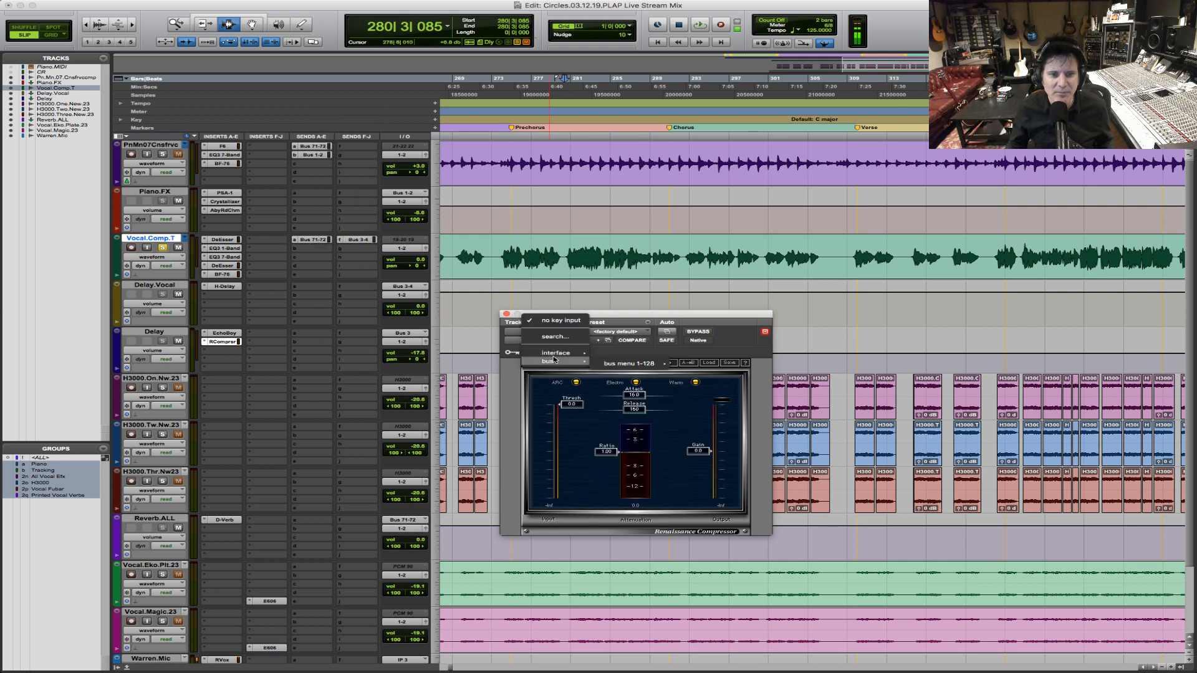
{"action": "mouse_move", "coordinate": [639, 362]}
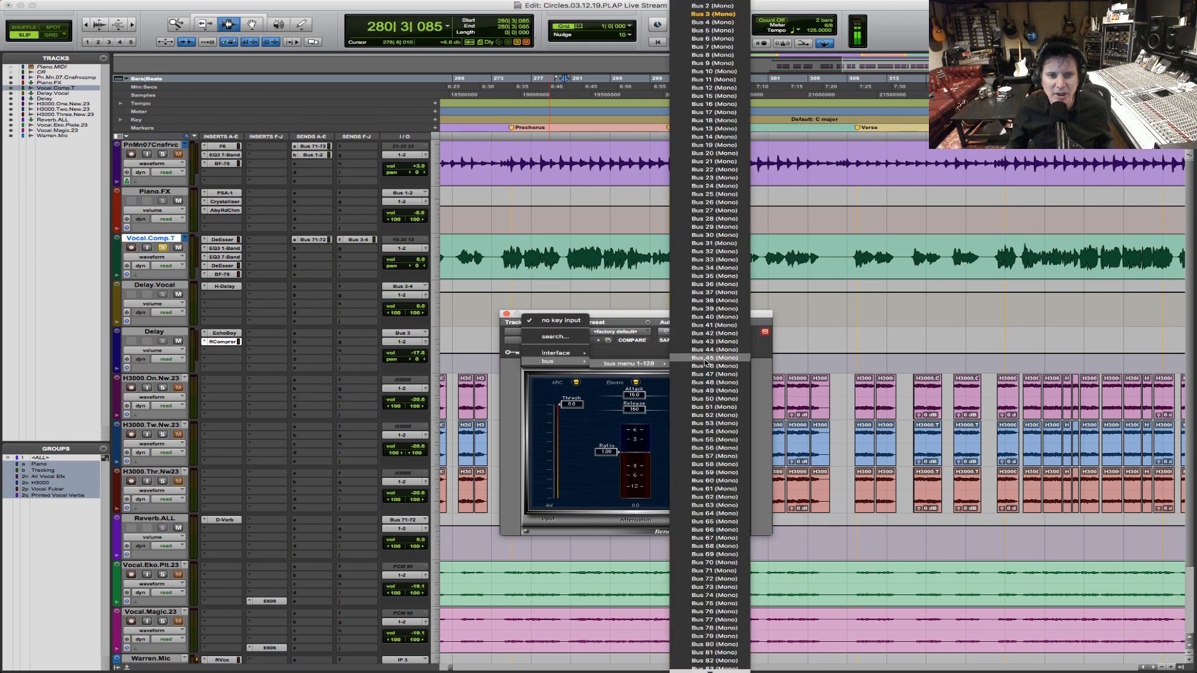
{"action": "left_click", "coordinate": [746, 15]}
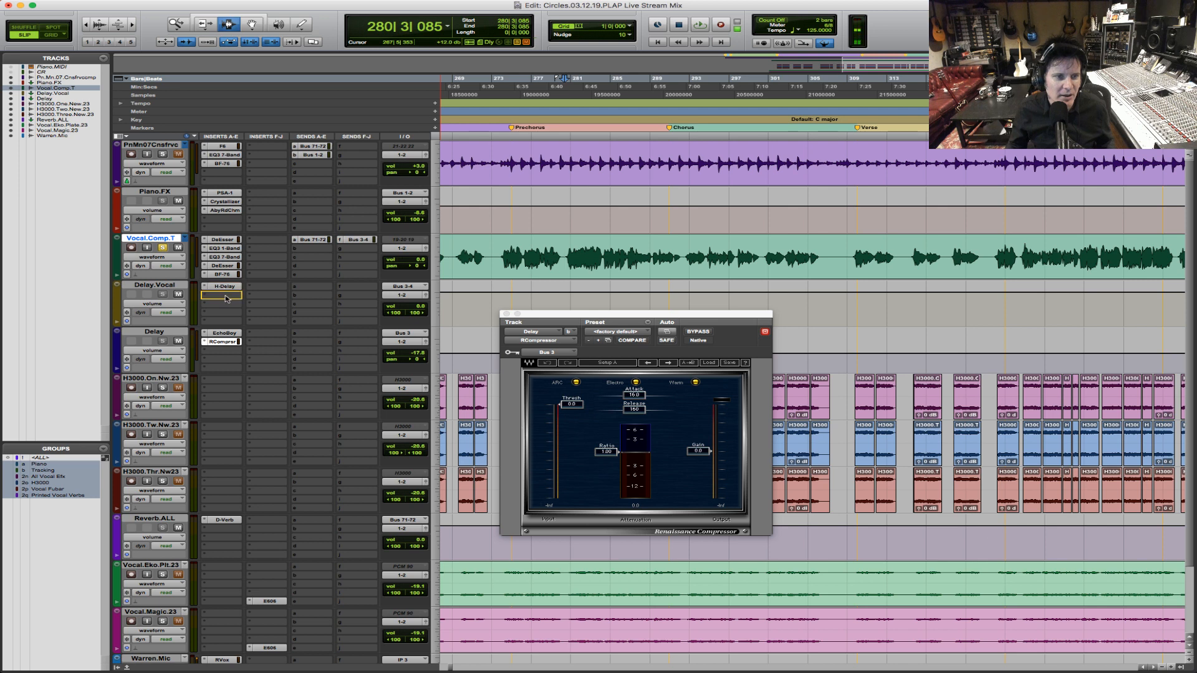
{"action": "left_click_drag", "start_coordinate": [226, 298], "coordinate": [227, 297]}
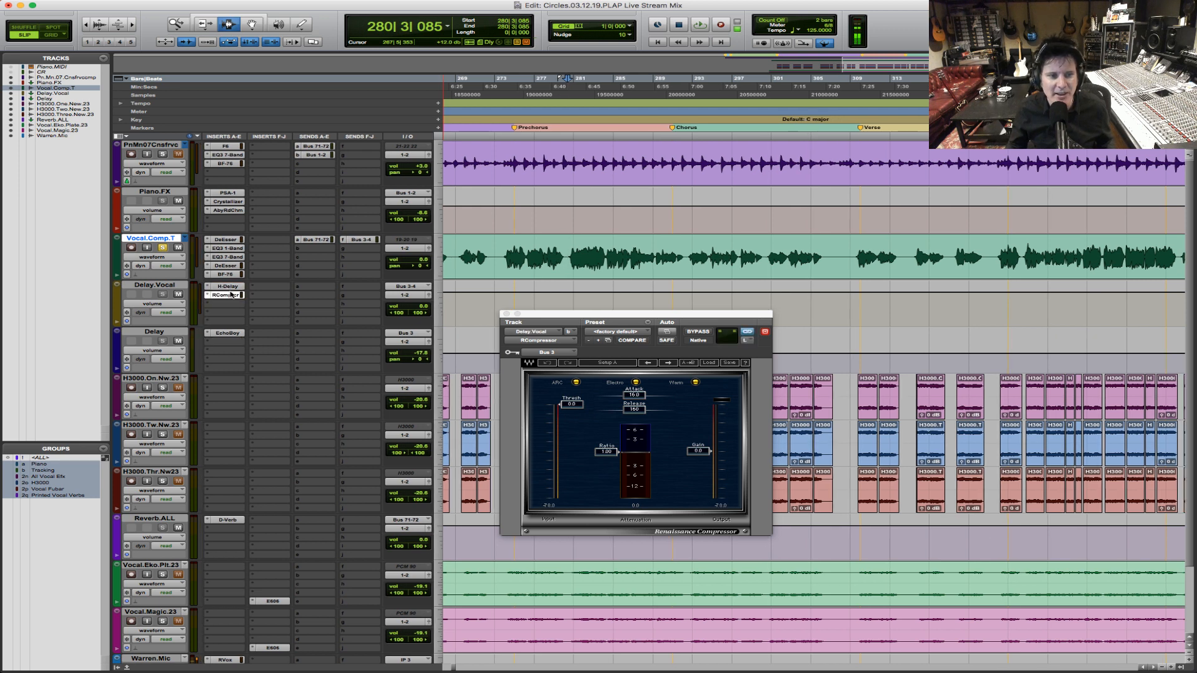
{"action": "left_click", "coordinate": [231, 297]}
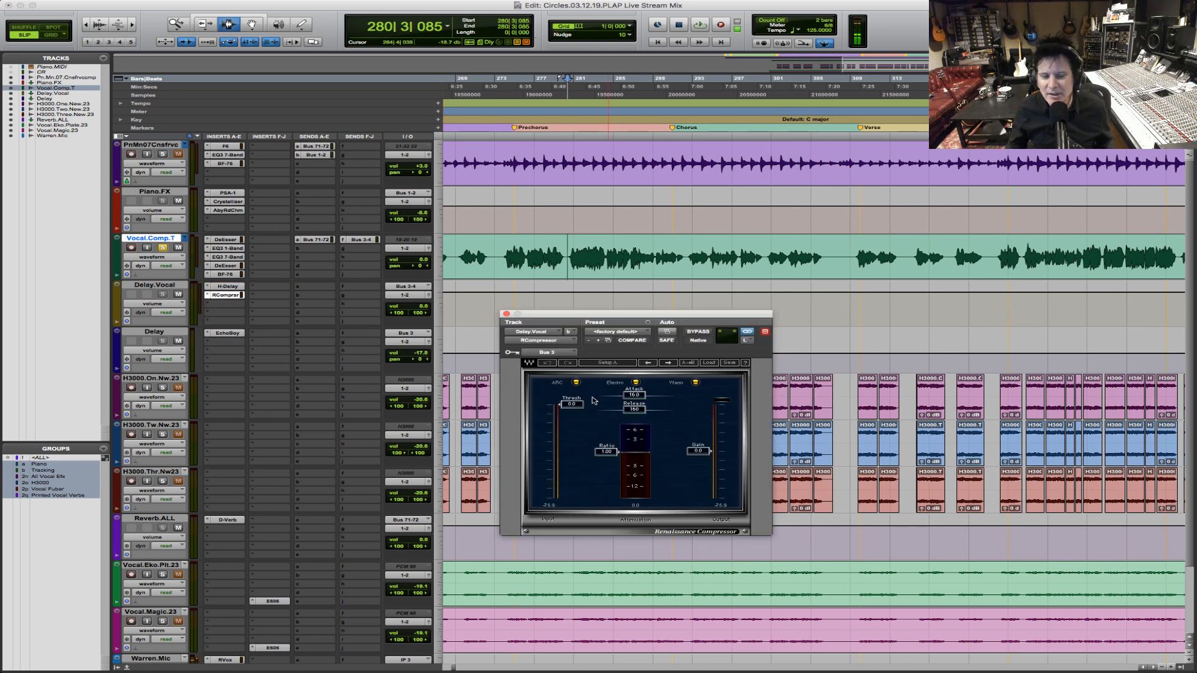
Step: Select the Vocal.Comp.T passage from about bar 280 to 304 and set RCompressor's ratio to about 2.43
{"action": "left_click", "coordinate": [586, 252]}
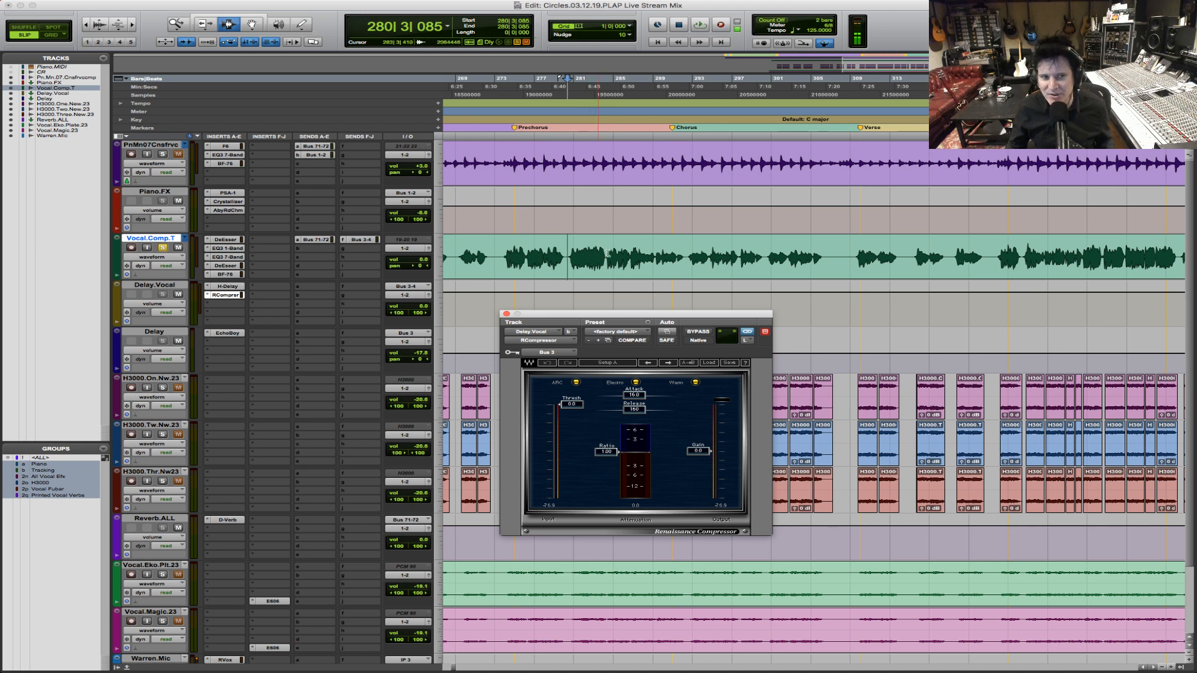
{"action": "left_click", "coordinate": [805, 264], "text": "shift"}
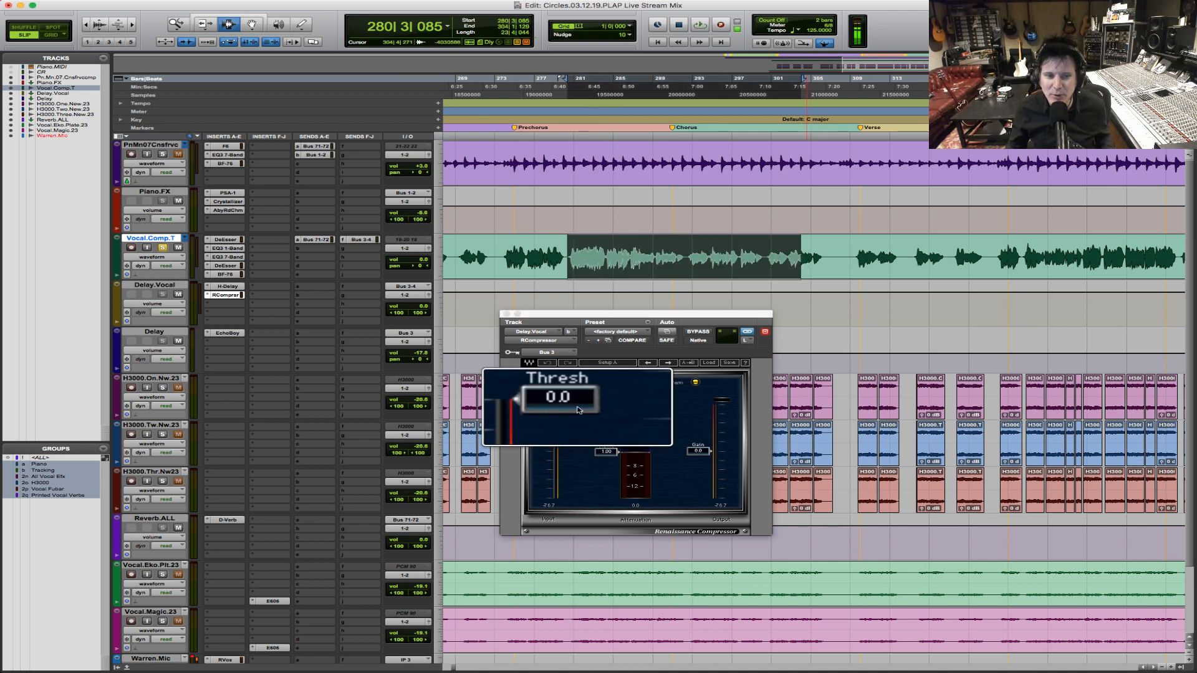
{"action": "left_click_drag", "start_coordinate": [609, 459], "coordinate": [609, 465]}
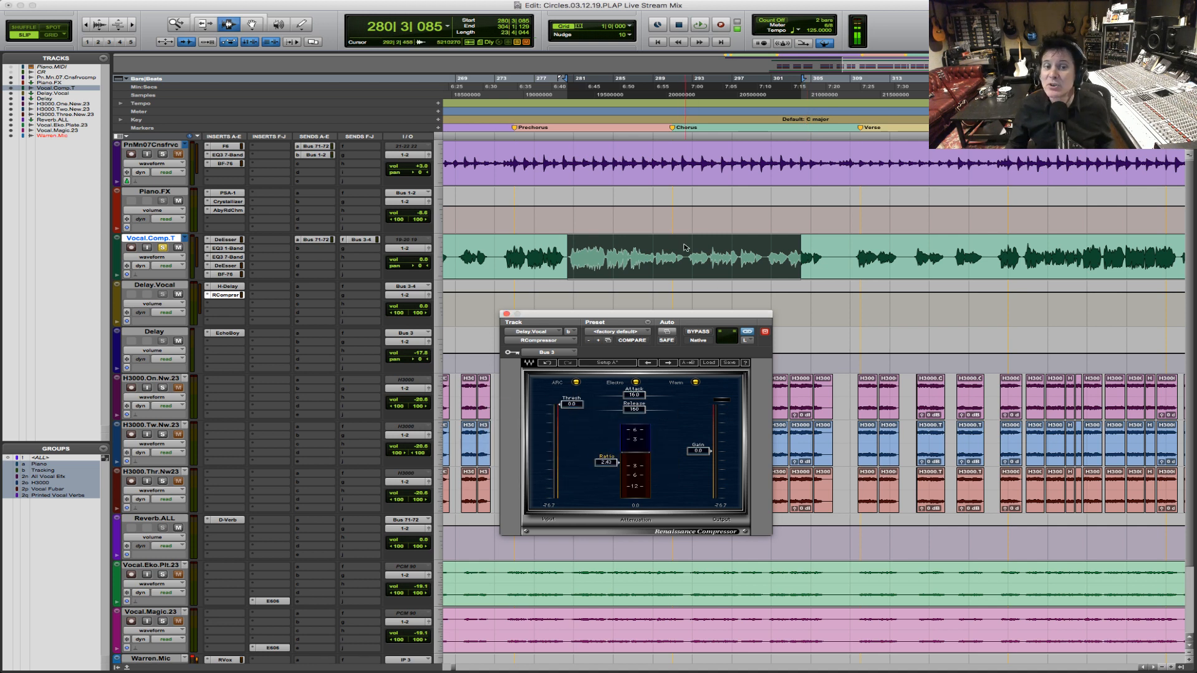
Step: Play the Vocal.Comp.T passage from about bar 298 to 307 and lower RCompressor's threshold to about -27.1
{"action": "left_click", "coordinate": [747, 260]}
{"action": "left_click_drag", "start_coordinate": [748, 260], "coordinate": [858, 262]}
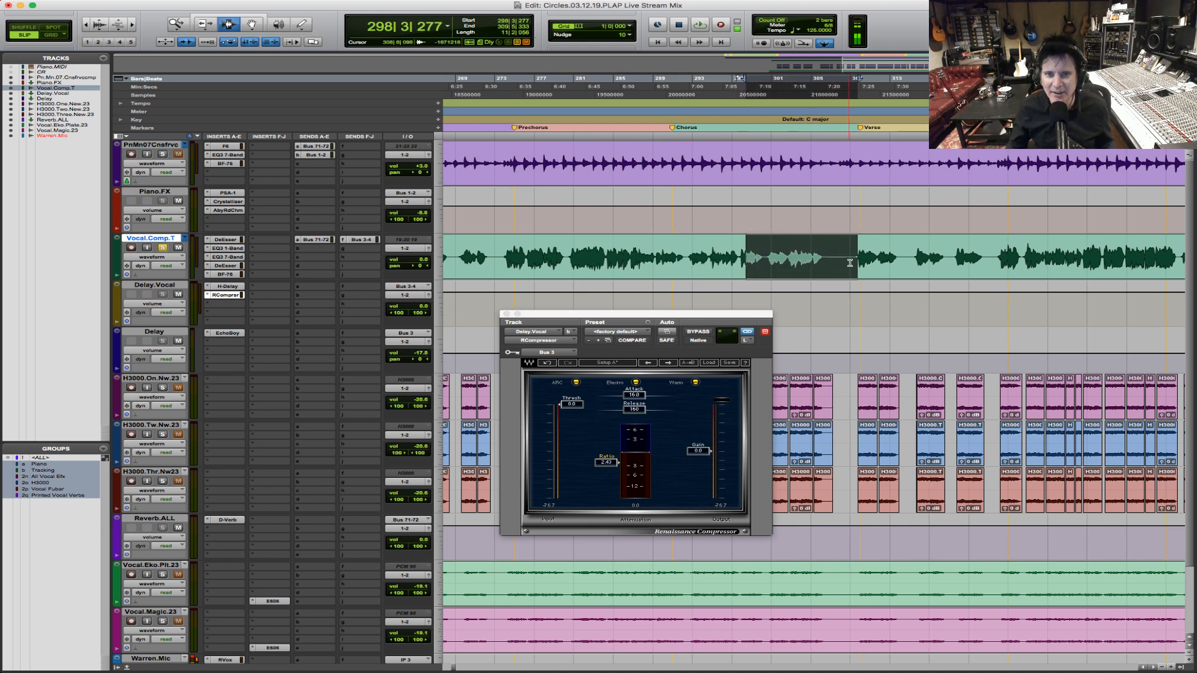
{"action": "left_click_drag", "start_coordinate": [747, 256], "coordinate": [837, 261]}
{"action": "key", "text": "space"}
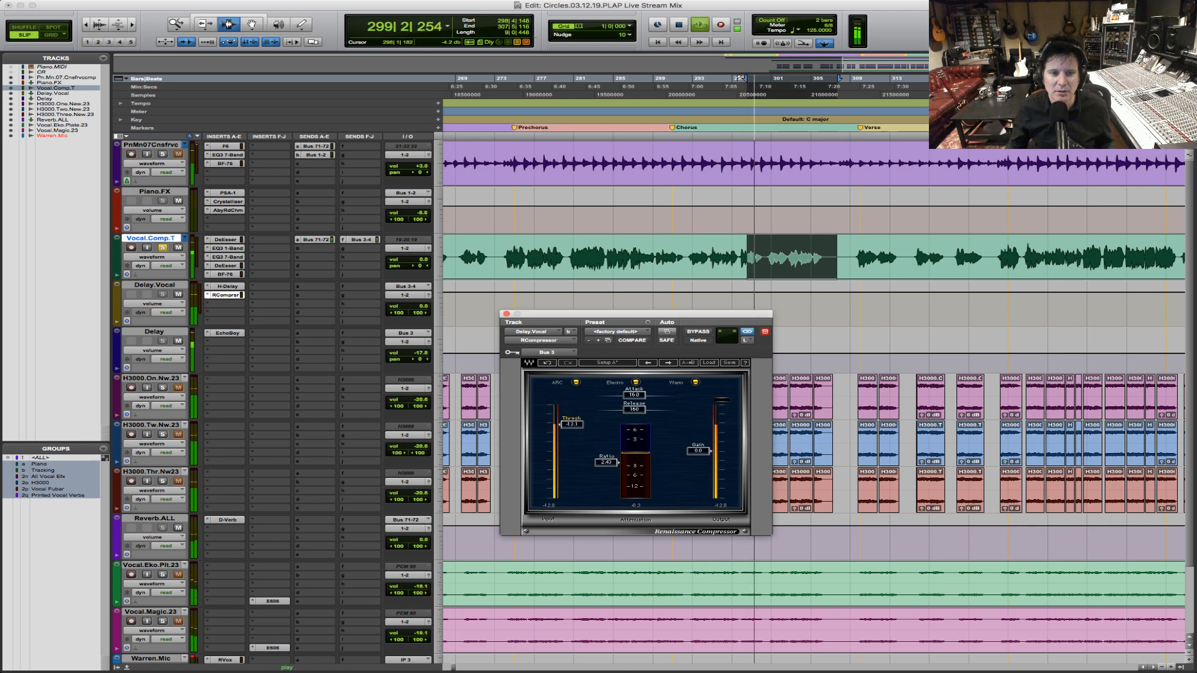
{"action": "left_click_drag", "start_coordinate": [563, 440], "coordinate": [563, 444]}
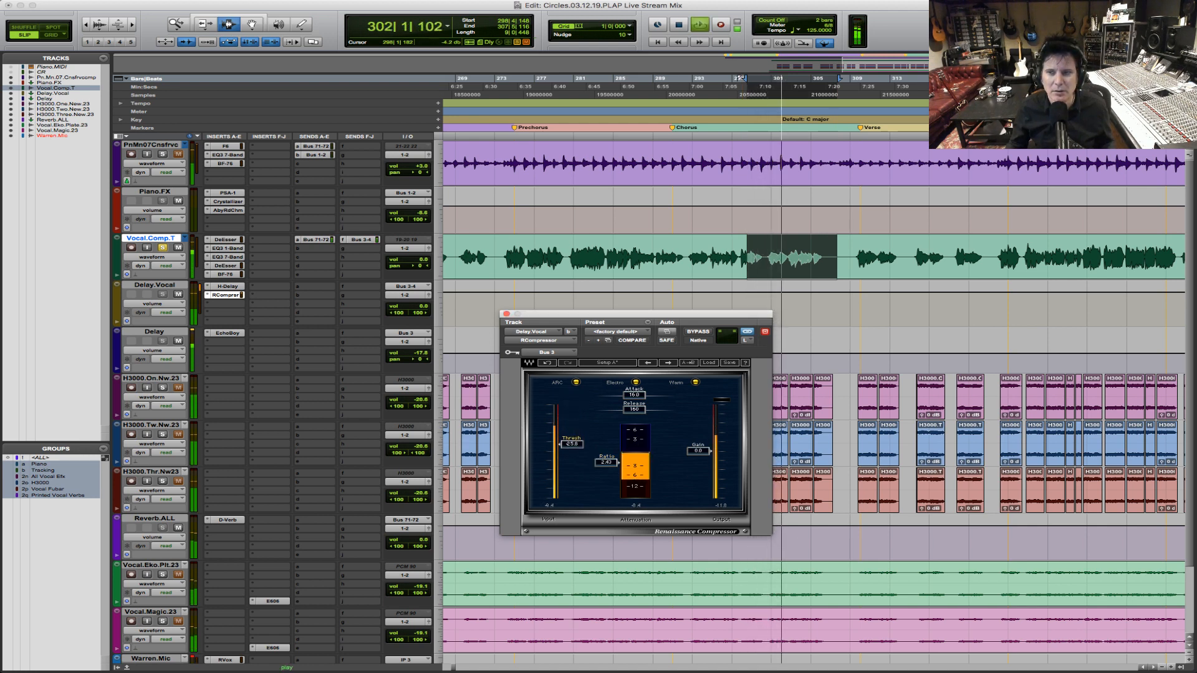
{"action": "left_click_drag", "start_coordinate": [562, 444], "coordinate": [563, 448]}
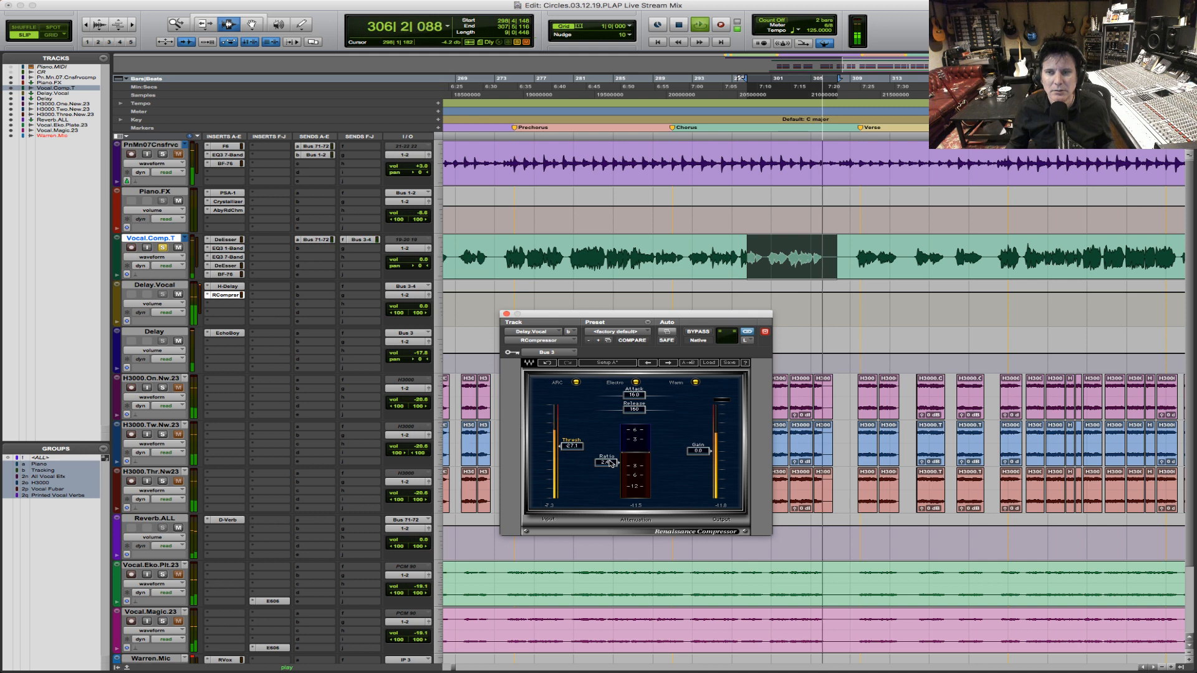
Step: Lower RCompressor's output gain to about -4.1 while auditioning the soloed vocal passage
{"action": "left_click_drag", "start_coordinate": [698, 450], "coordinate": [698, 460]}
{"action": "key", "text": "space"}
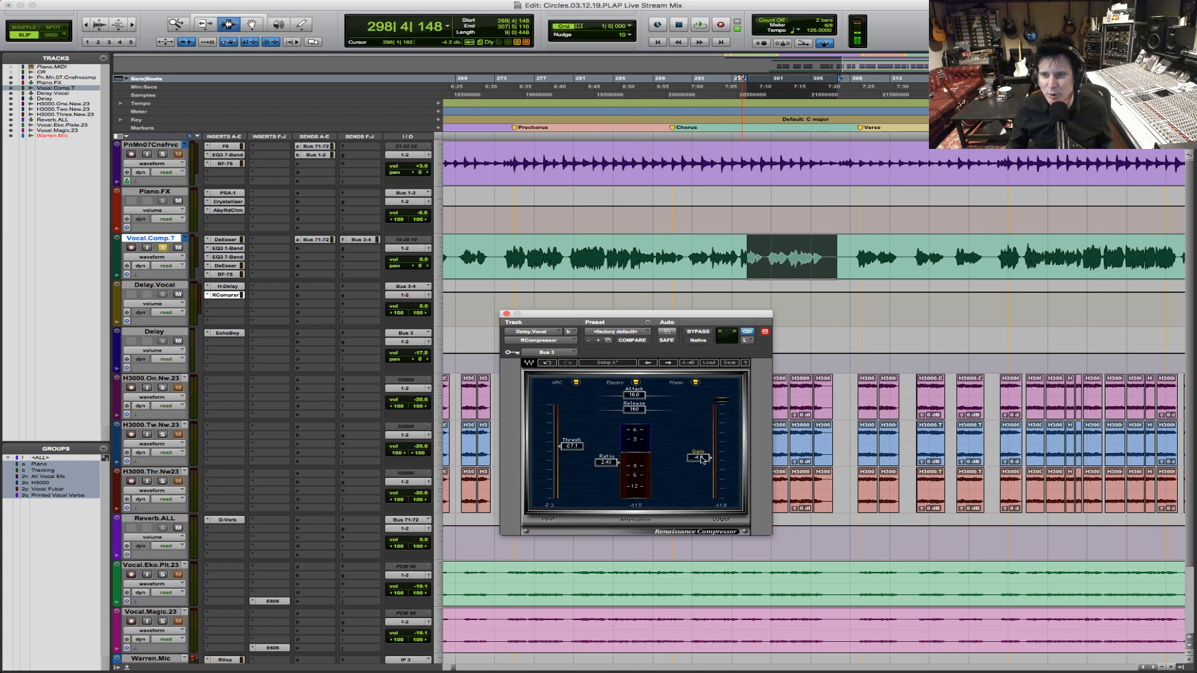
{"action": "key", "text": "space"}
{"action": "left_click_drag", "start_coordinate": [703, 459], "coordinate": [698, 461]}
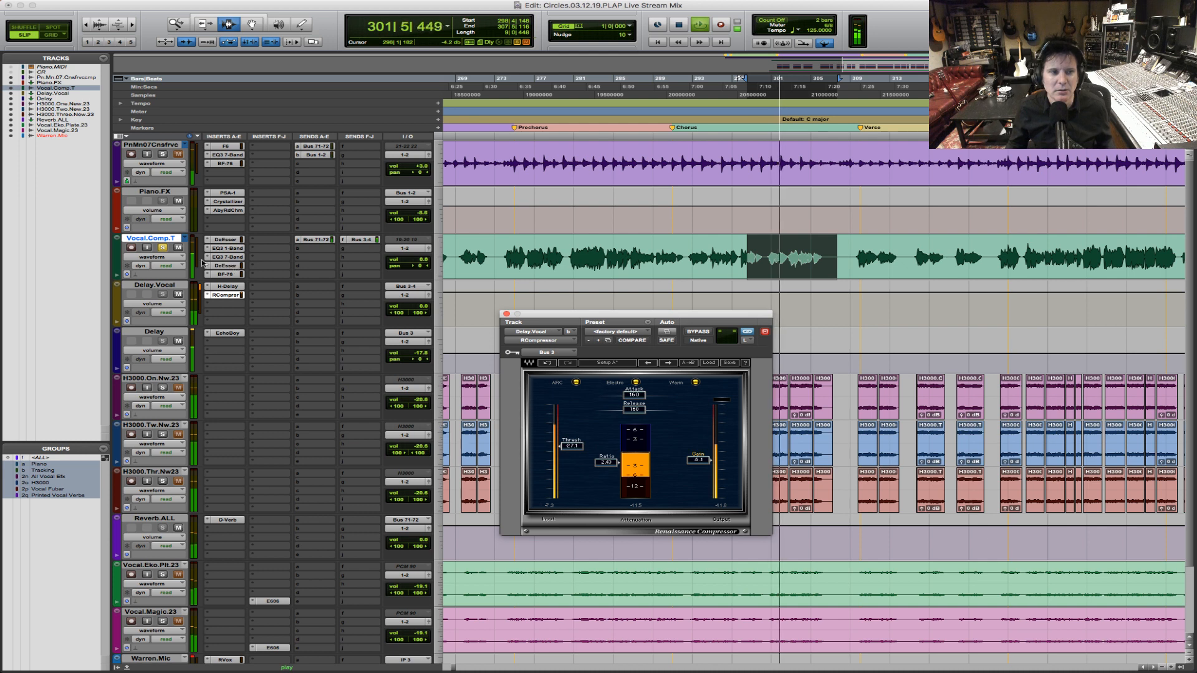
Step: Unsolo Vocal.Comp.T and trim RCompressor's gain to about -4.5 against the full mix
{"action": "left_click", "coordinate": [163, 248]}
{"action": "left_click", "coordinate": [163, 248]}
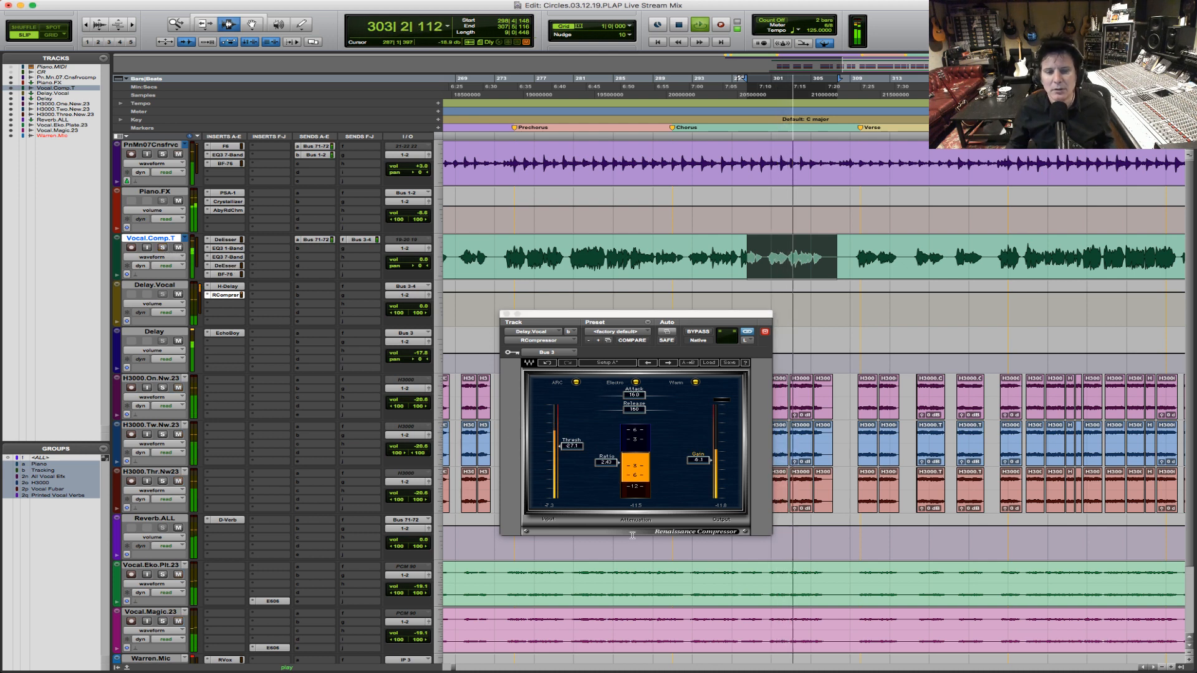
{"action": "left_click_drag", "start_coordinate": [698, 462], "coordinate": [699, 464]}
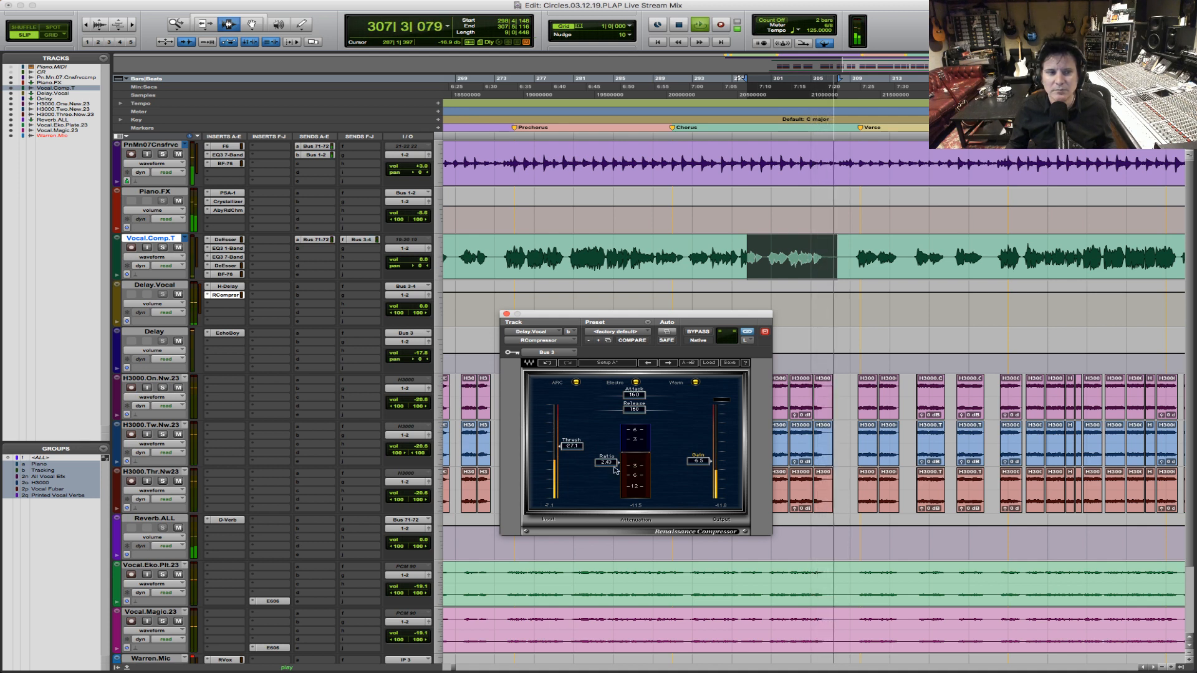
{"action": "key", "text": "space"}
Step: Open the H-Delay on Delay.Vocal and audition the full mix from about bar 298
{"action": "left_click", "coordinate": [228, 286]}
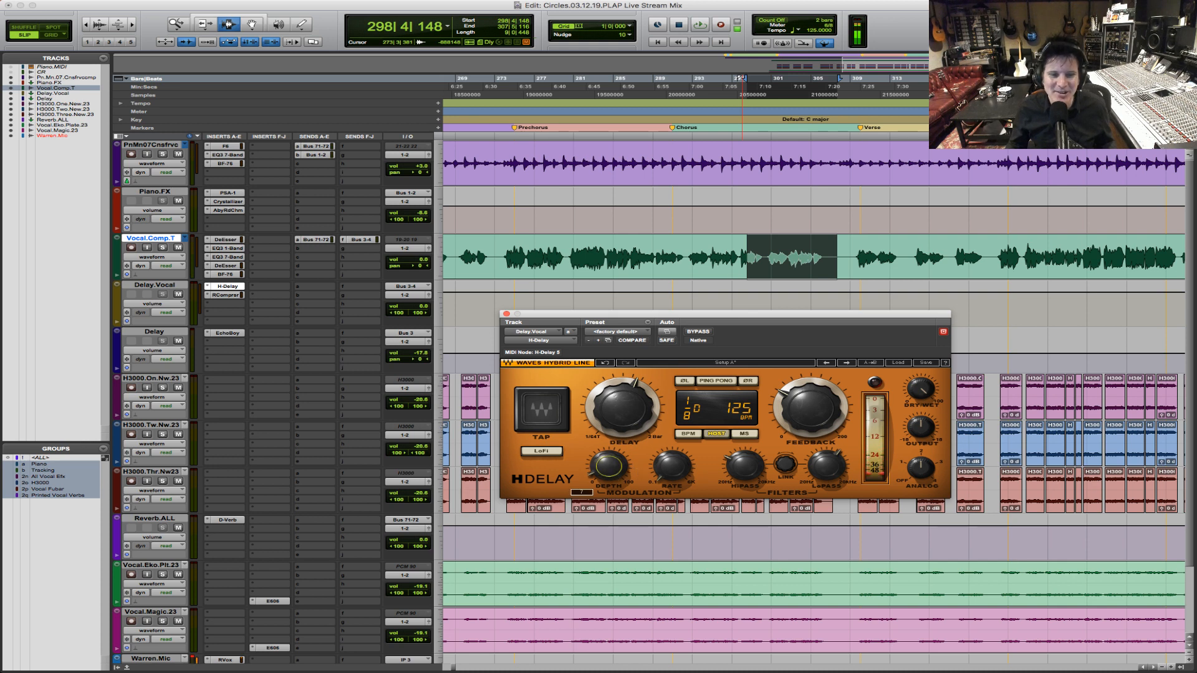
{"action": "left_click", "coordinate": [743, 252]}
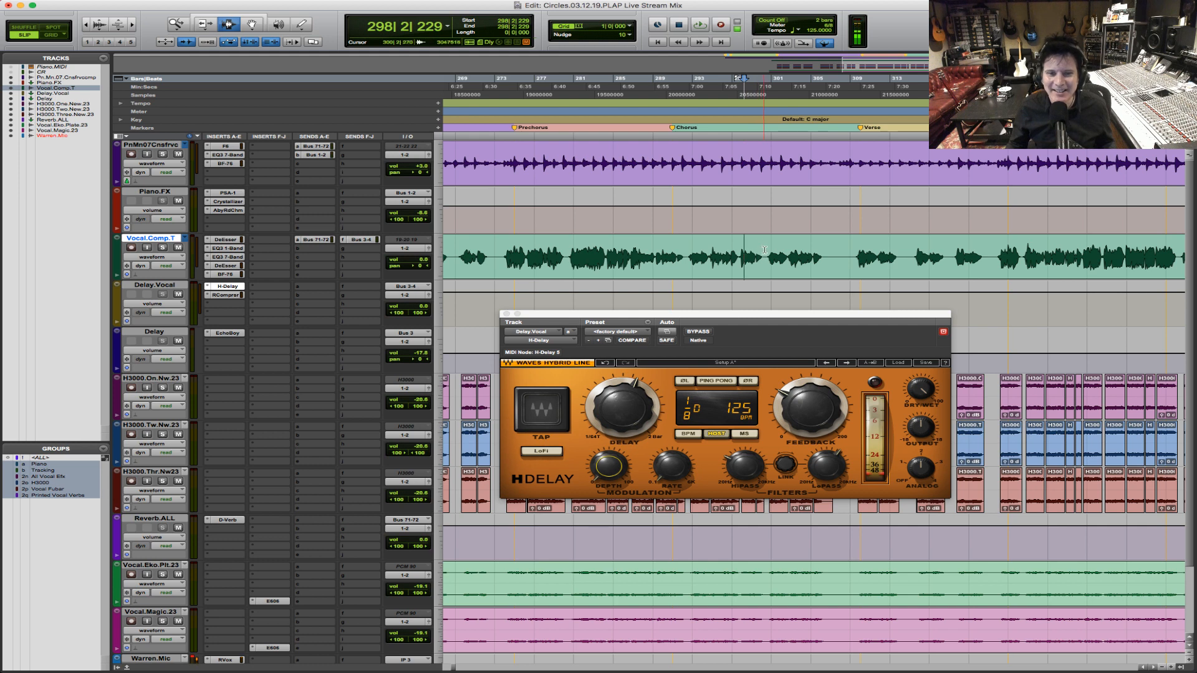
{"action": "key", "text": "space"}
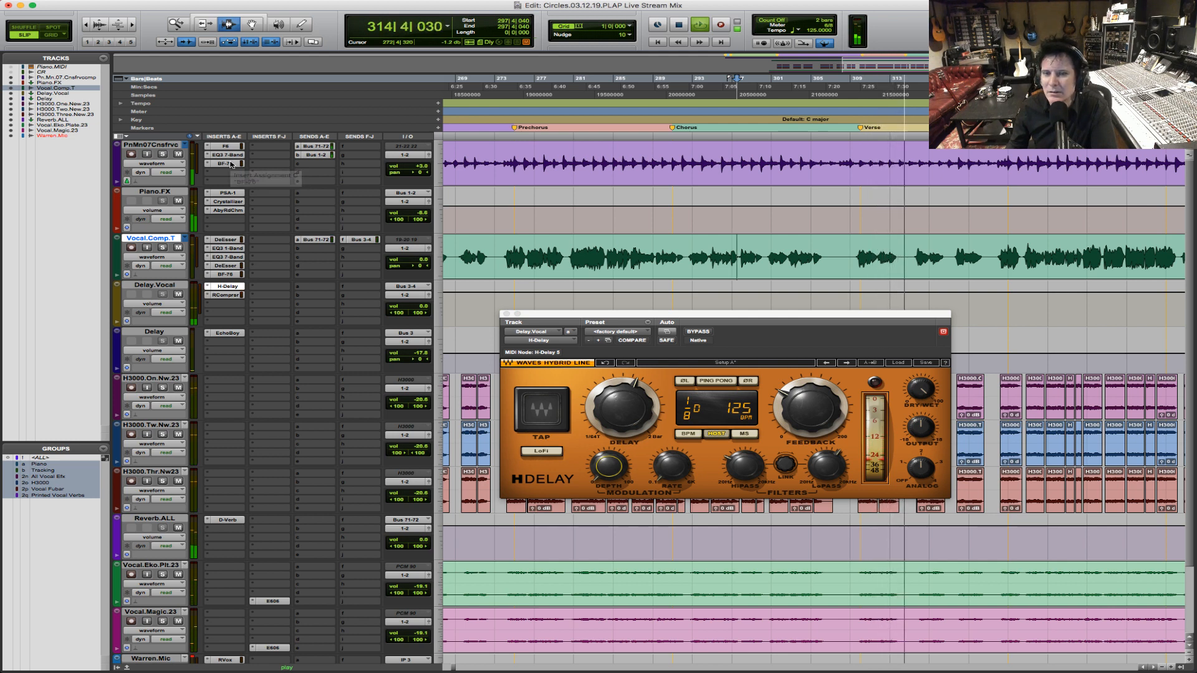
{"action": "key", "text": "space"}
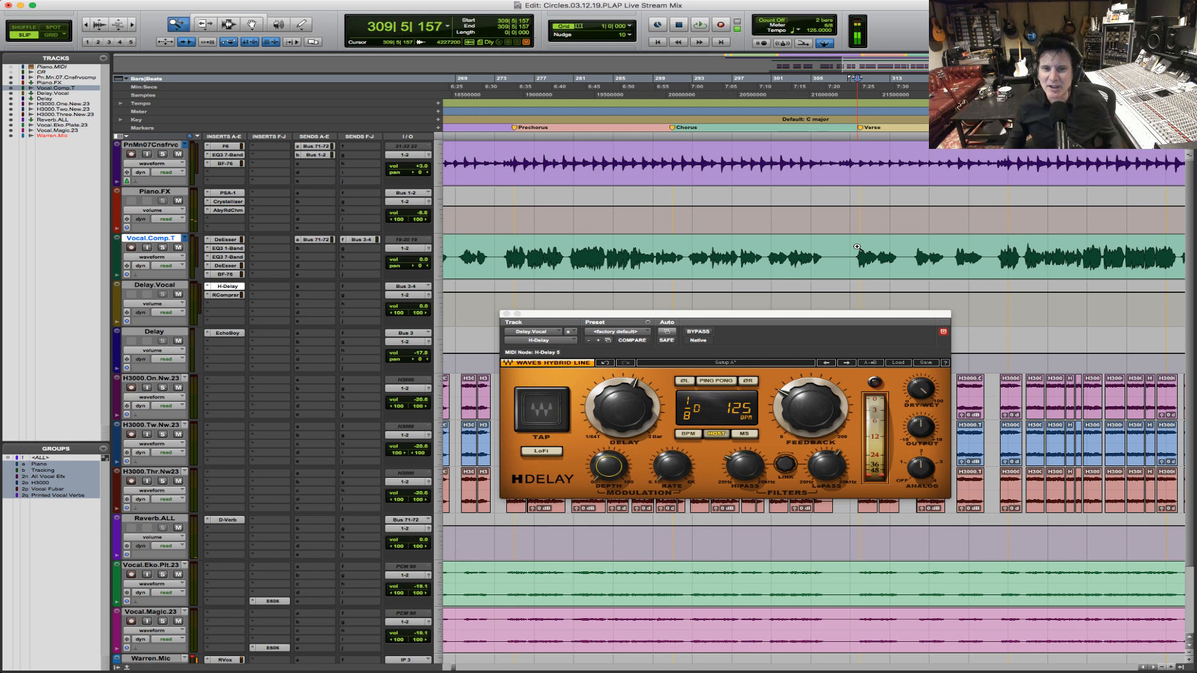
Step: Audition the mix from bar 309 through the end of the piano part, and close the H-Delay window
{"action": "left_click", "coordinate": [1031, 243]}
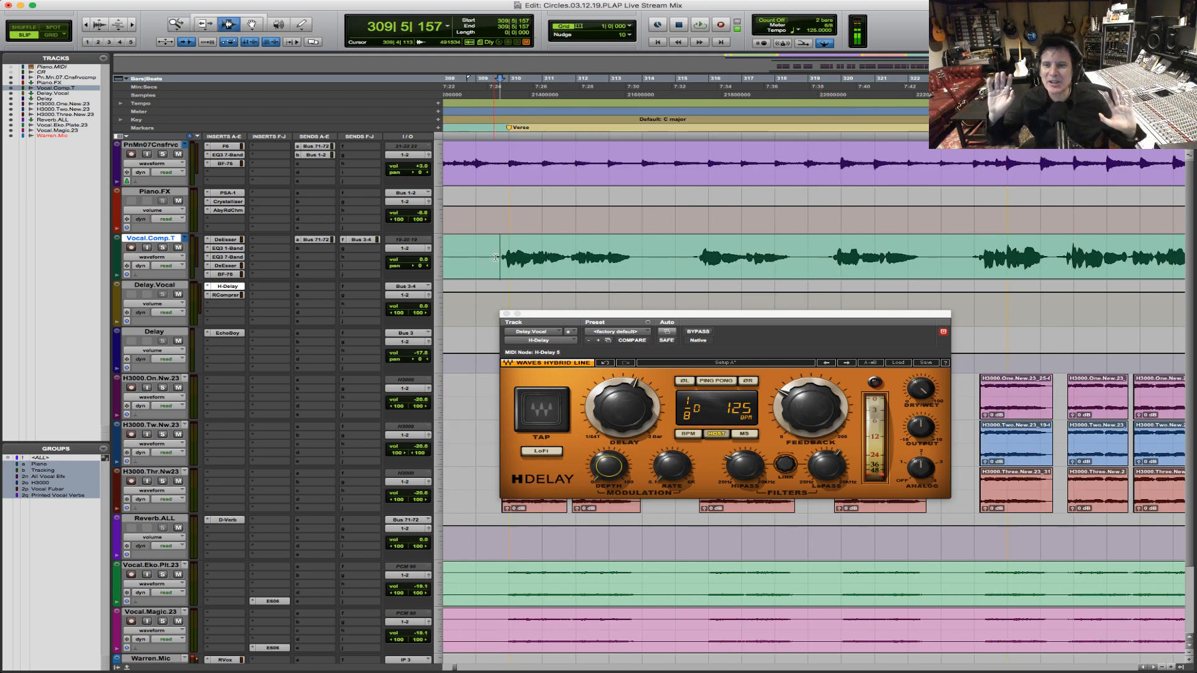
{"action": "key", "text": "space"}
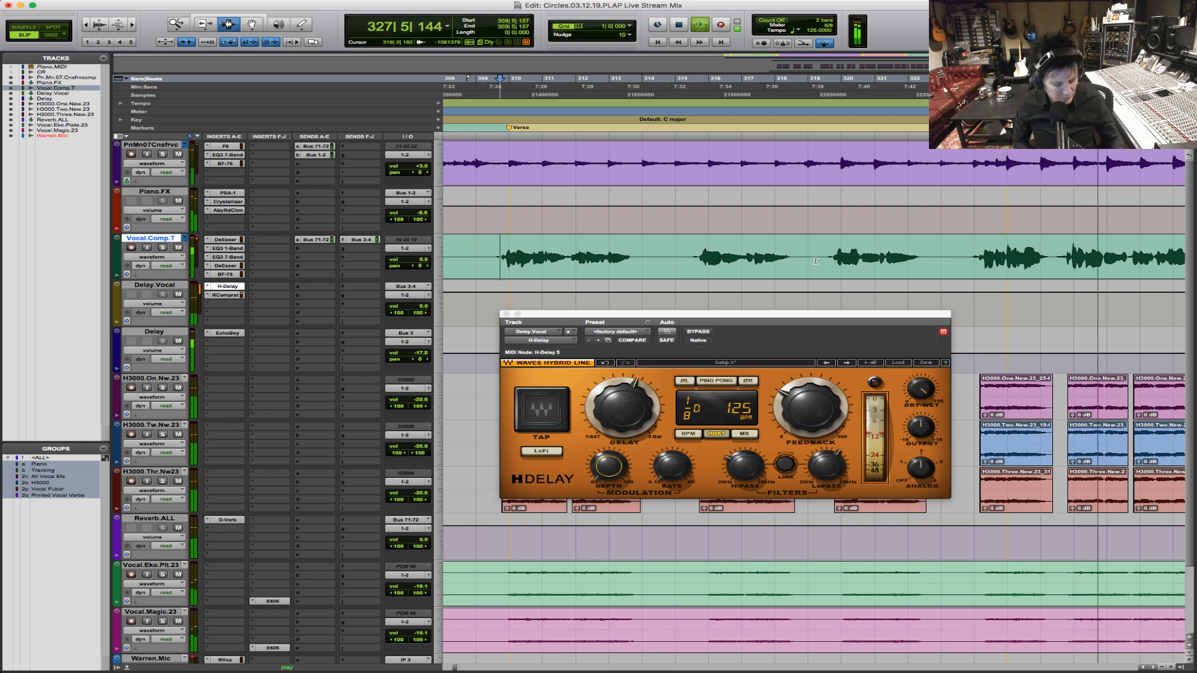
{"action": "key", "text": "r"}
{"action": "key", "text": "r"}
{"action": "key", "text": "r"}
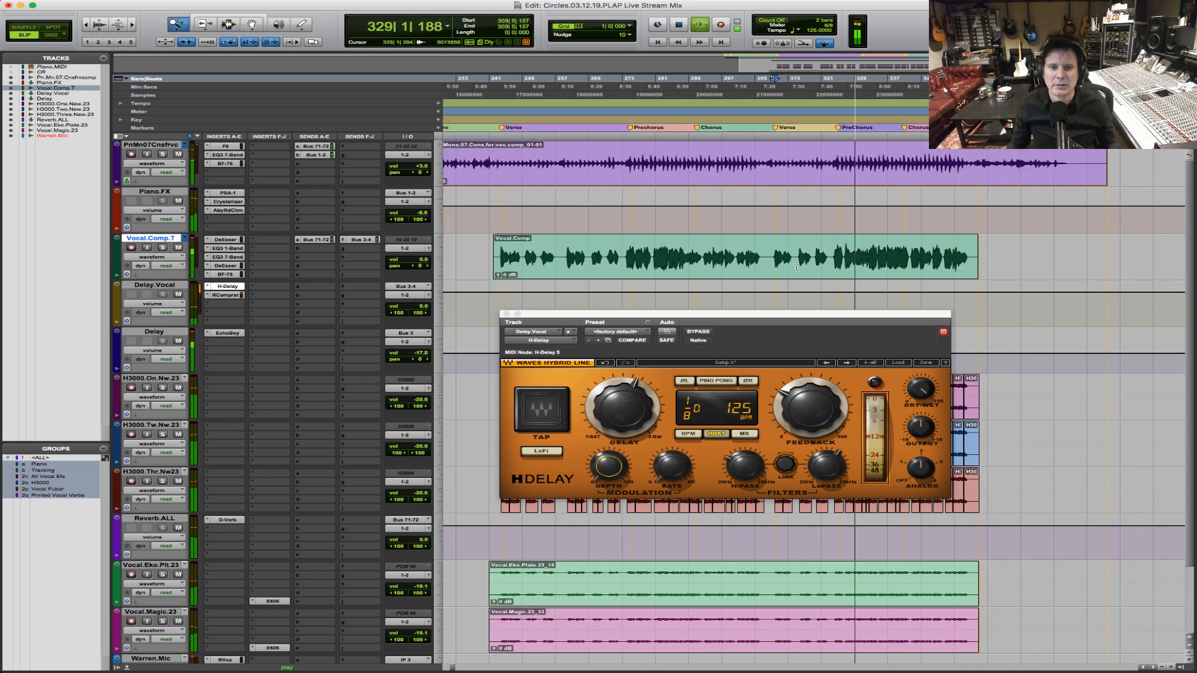
{"action": "left_click_drag", "start_coordinate": [1026, 245], "coordinate": [1027, 245]}
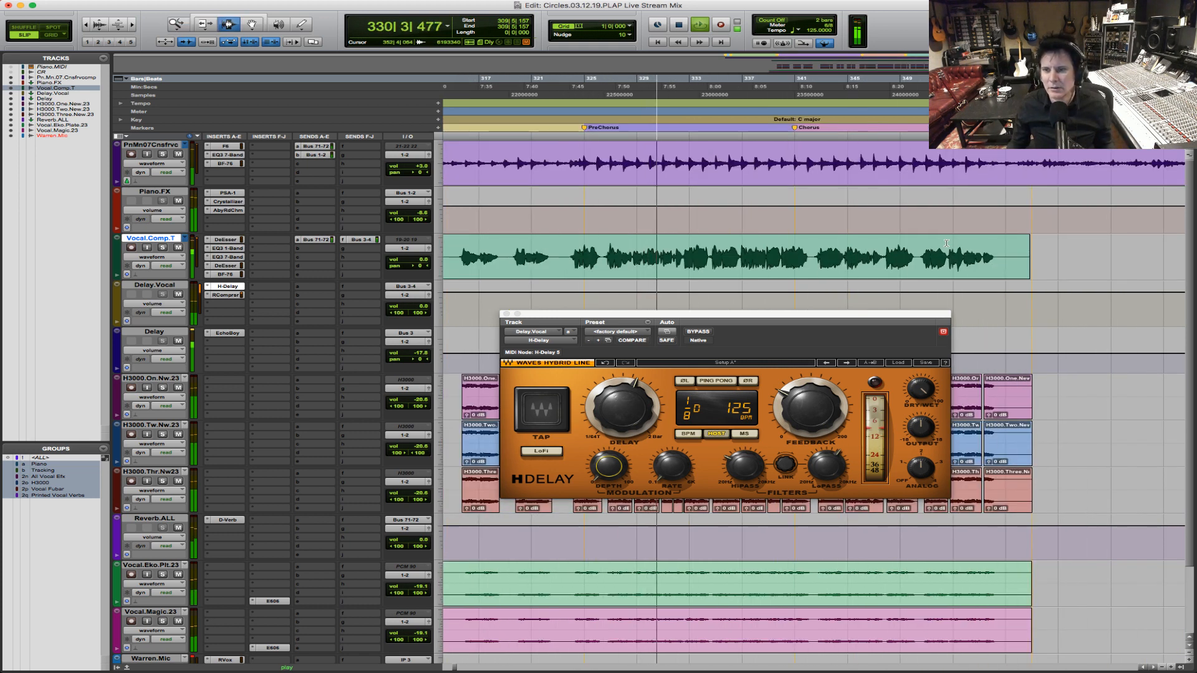
{"action": "key", "text": "F5"}
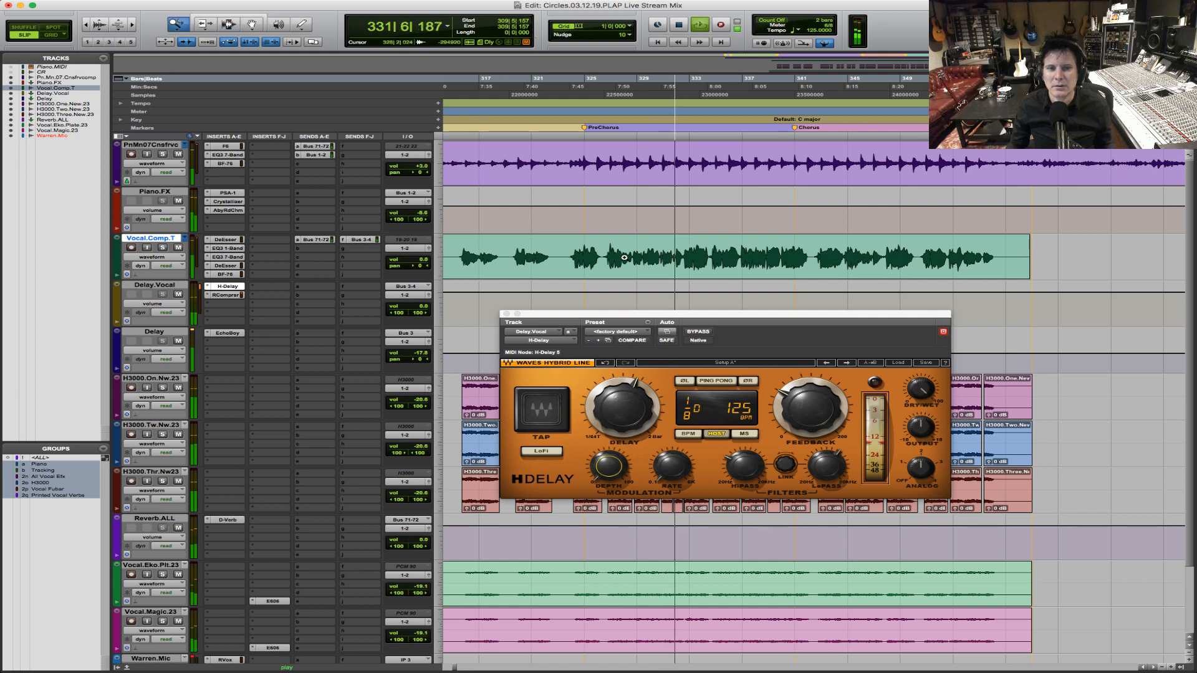
{"action": "left_click", "coordinate": [624, 258]}
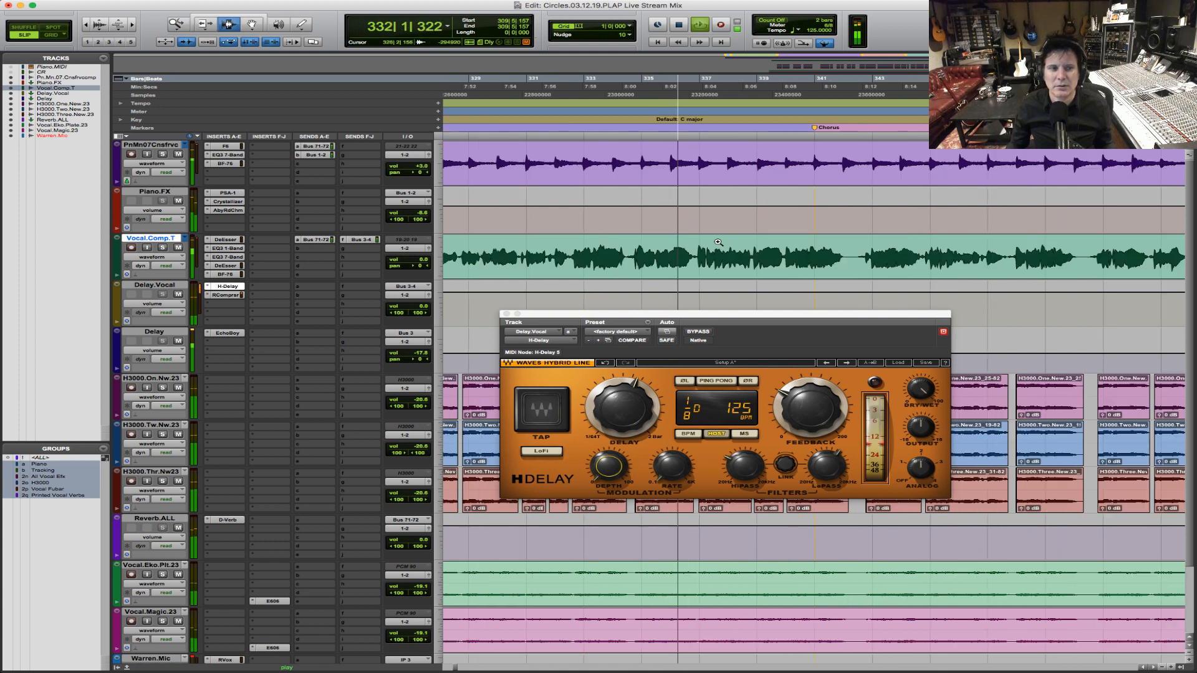
{"action": "double_click", "coordinate": [178, 25]}
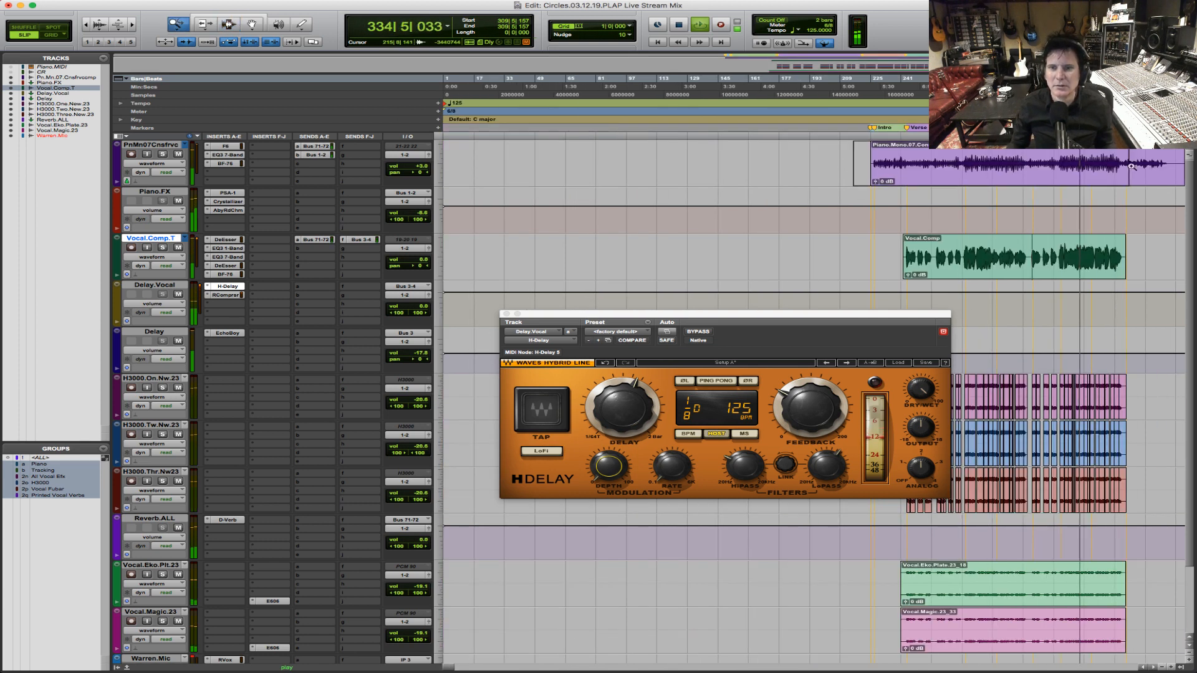
{"action": "left_click", "coordinate": [1168, 169]}
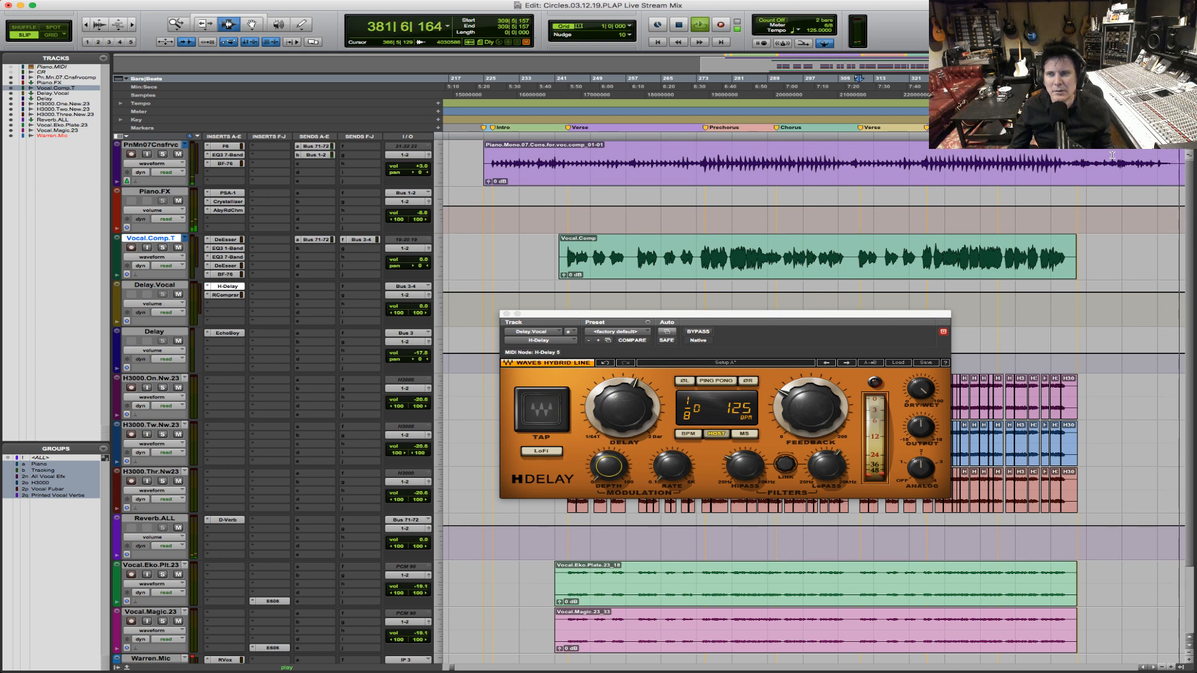
{"action": "key", "text": "space"}
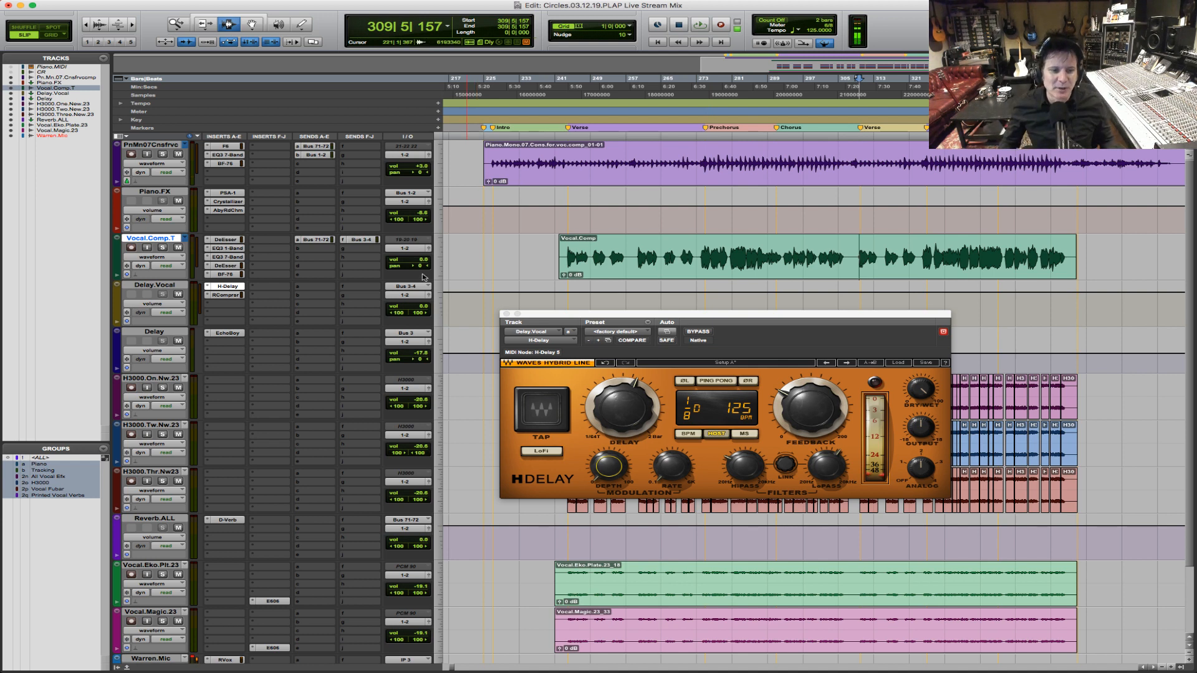
{"action": "left_click", "coordinate": [507, 314]}
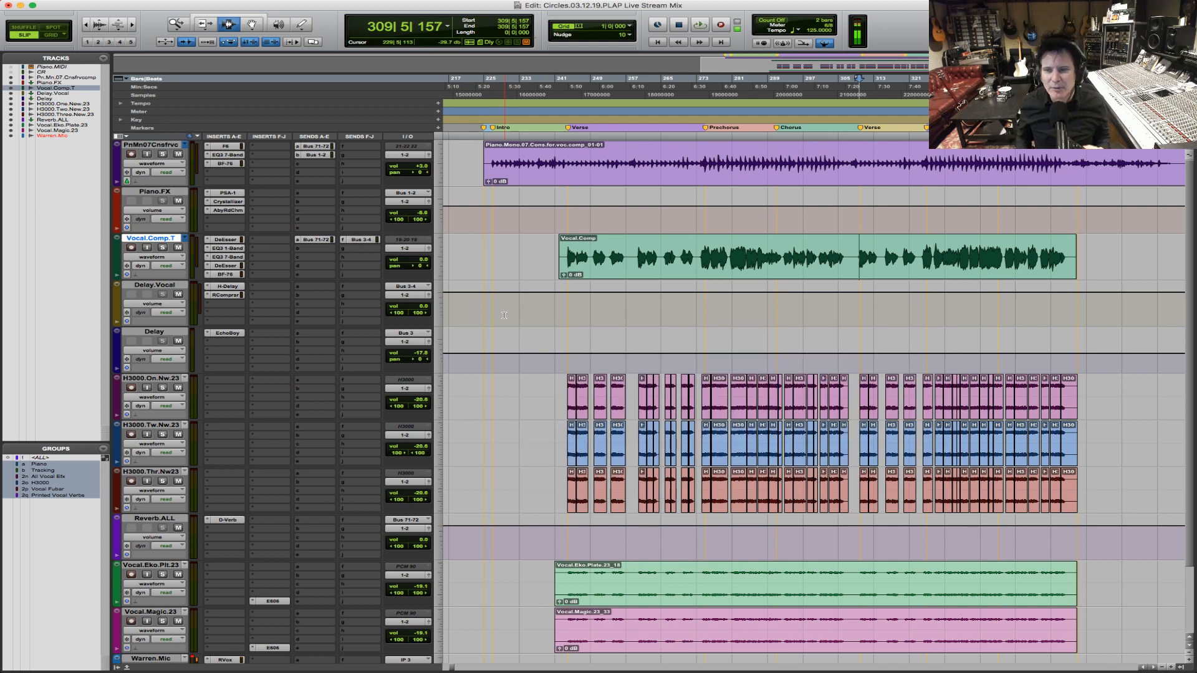